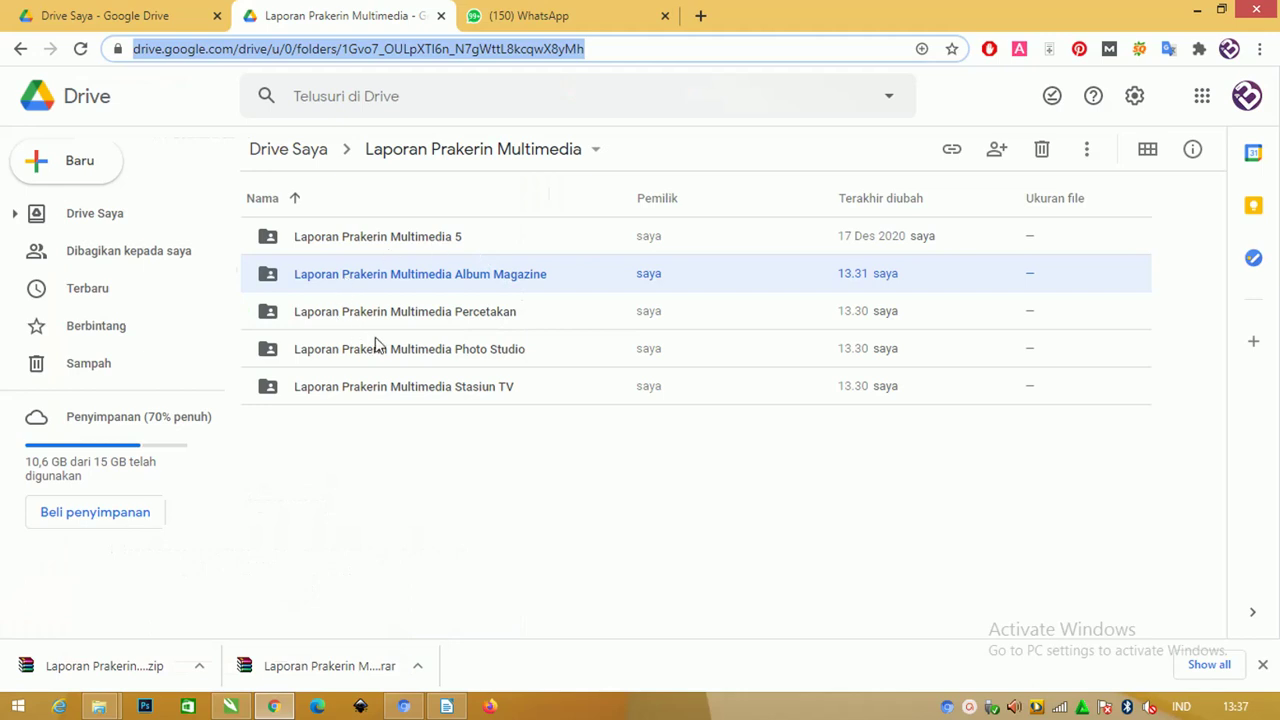
Step: Look over the report subfolders: Laporan Prakerin Multimedia 5, Album Magazine, Percetakan, Photo Studio, Stasiun TV
click(472, 243)
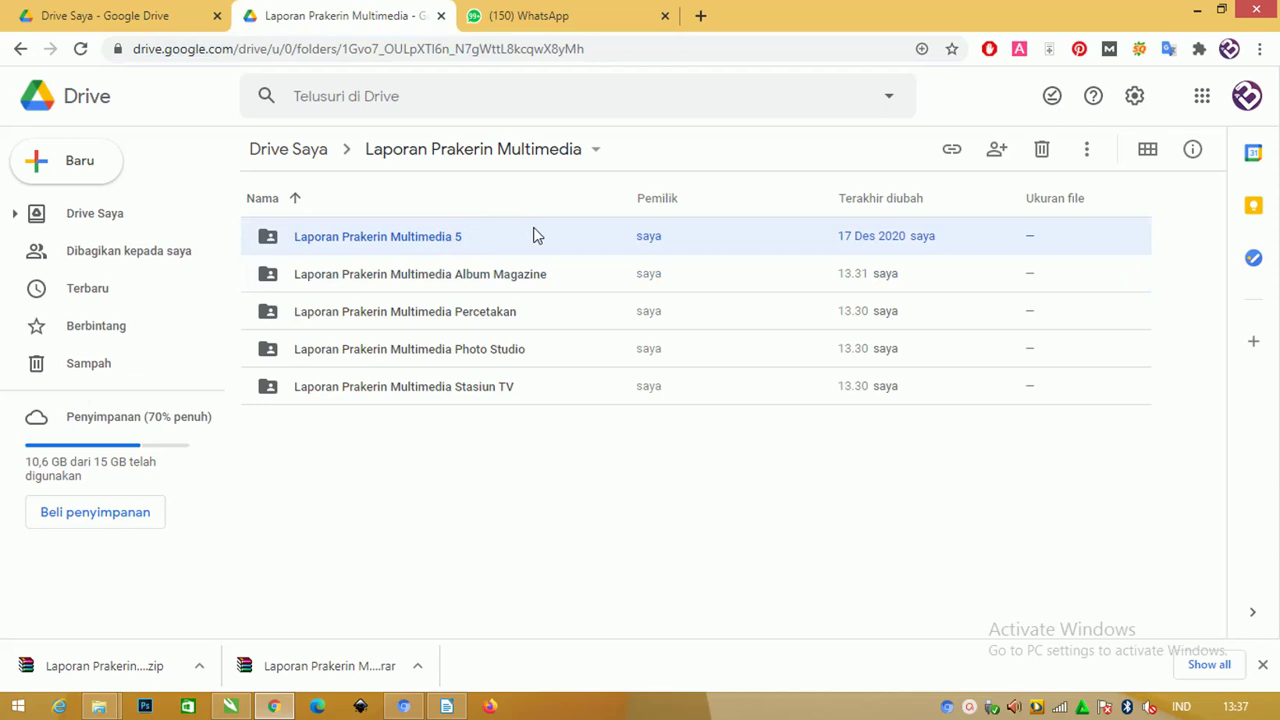
click(424, 280)
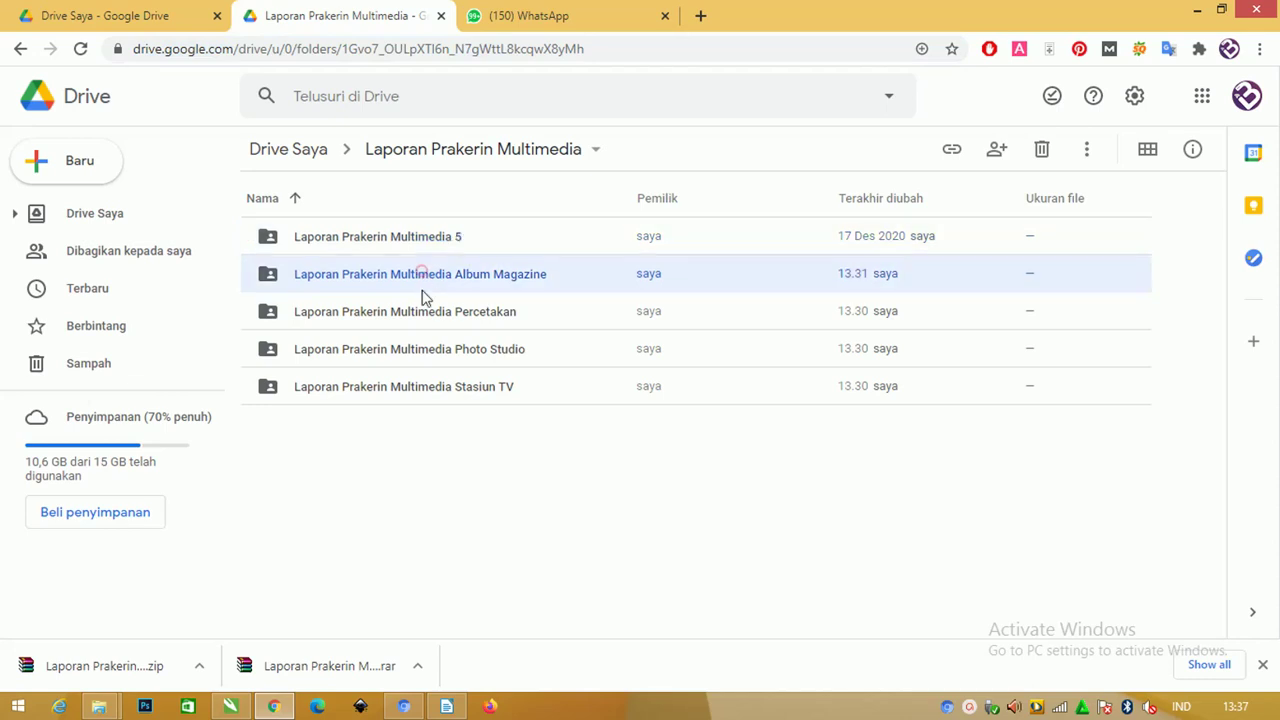
click(424, 312)
click(425, 345)
click(430, 388)
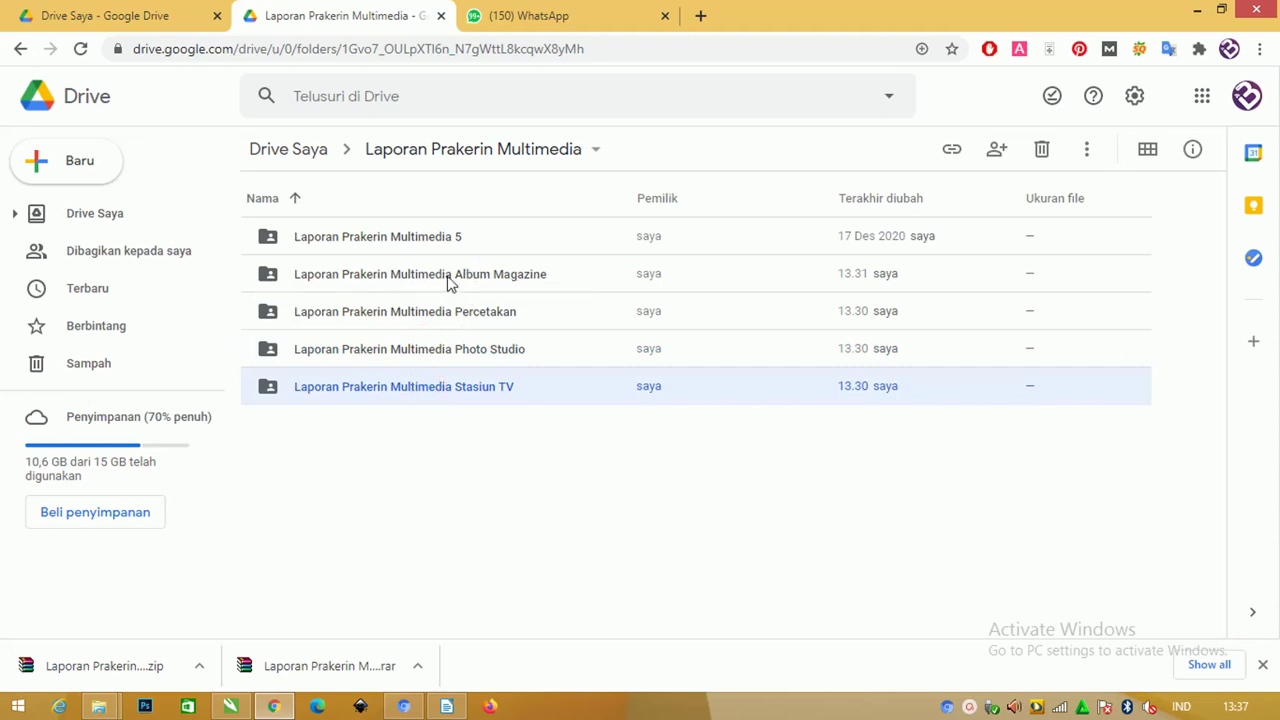
Step: Inside Album Magazine, inspect the Laporan Prakerin Multimedia 3 docx, pdf and rar files
double_click(447, 284)
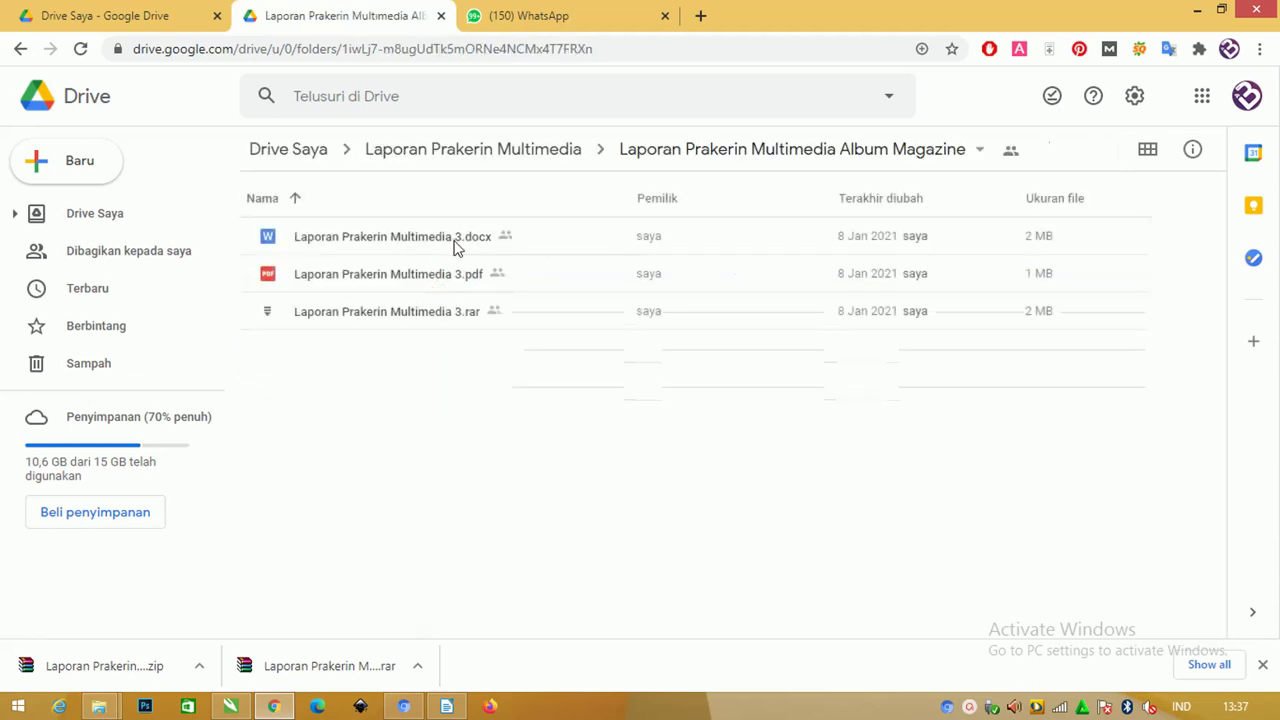
click(454, 246)
click(447, 275)
click(452, 309)
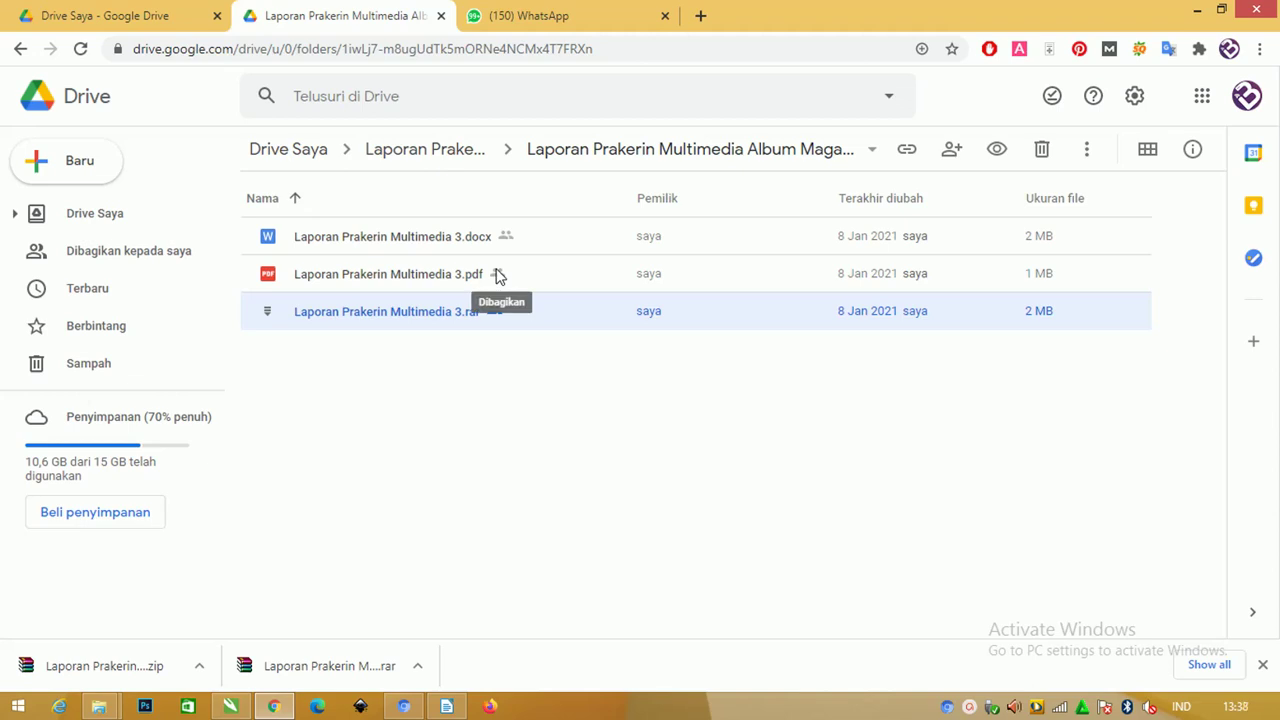
click(432, 240)
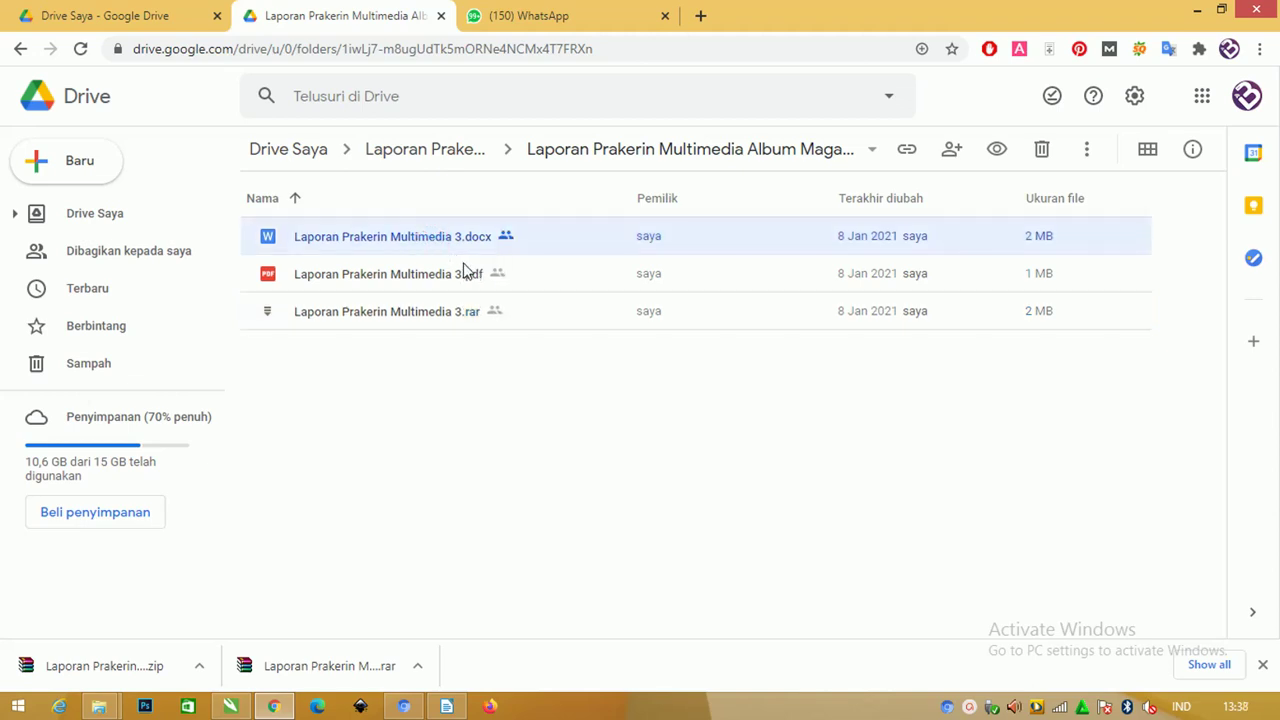
click(418, 272)
click(425, 237)
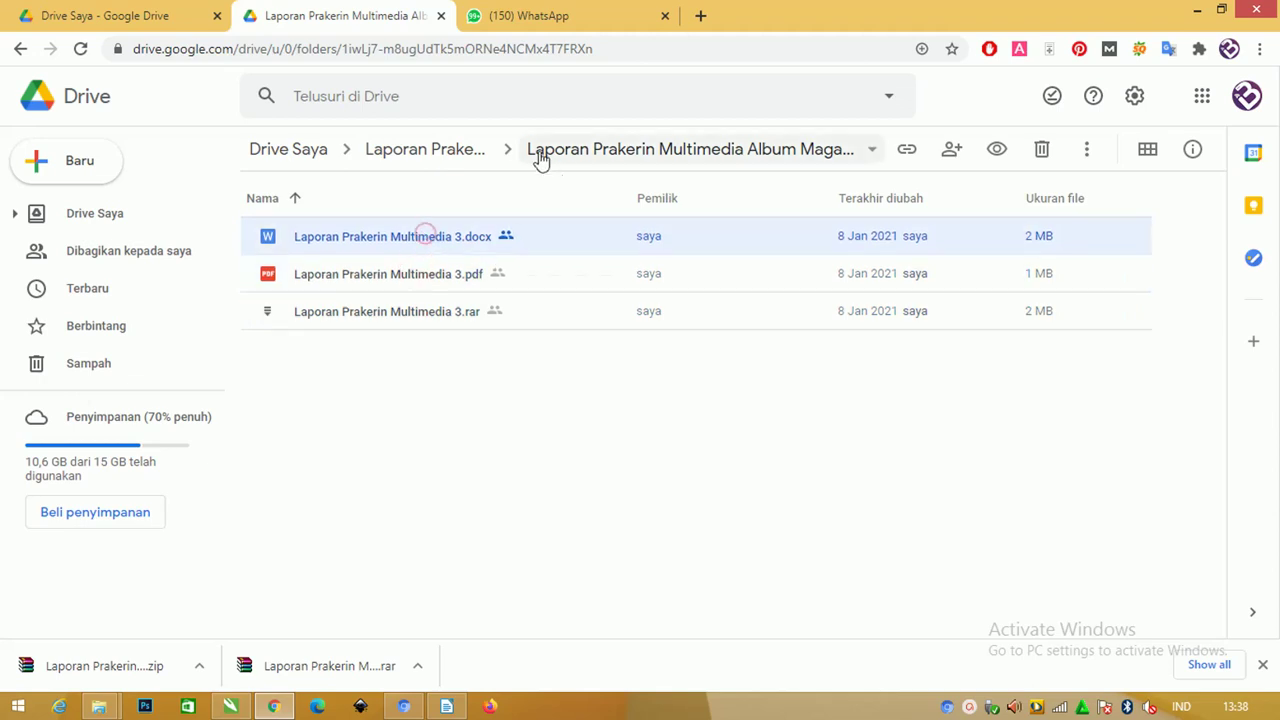
Step: Return to the Laporan Prakerin Multimedia folder and browse Percetakan, Photo Studio and Stasiun TV
click(470, 160)
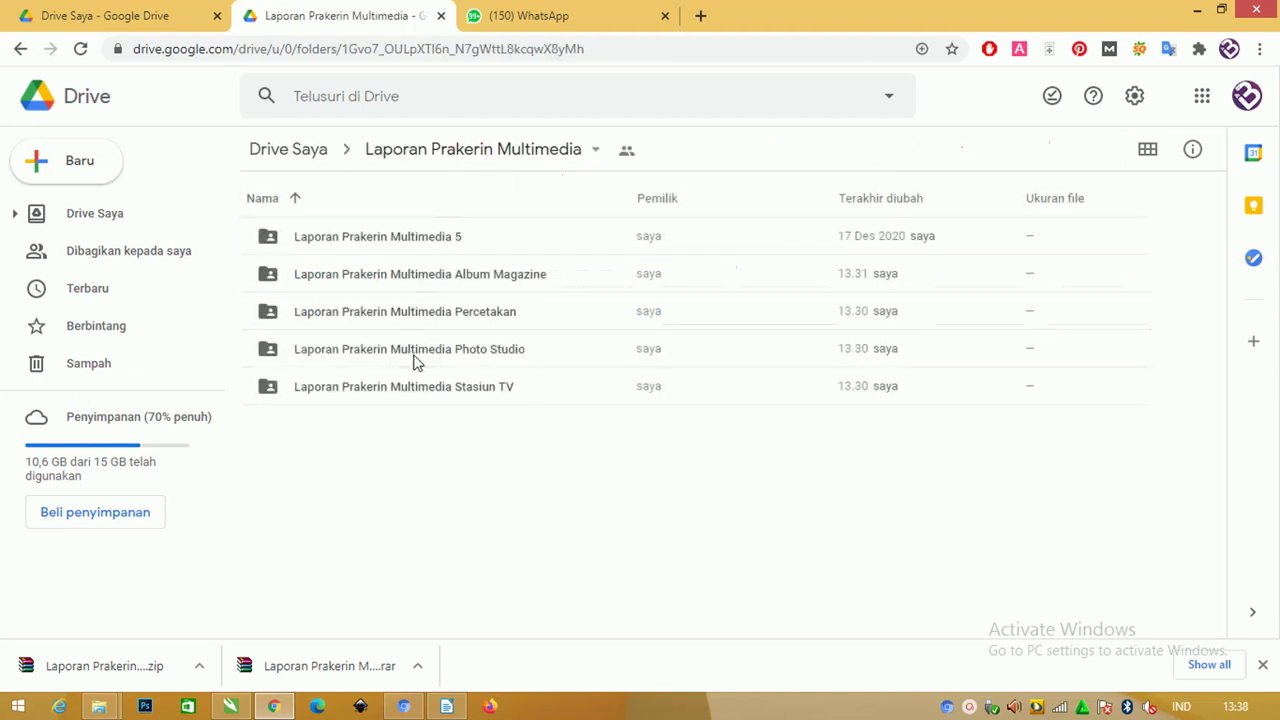
click(430, 316)
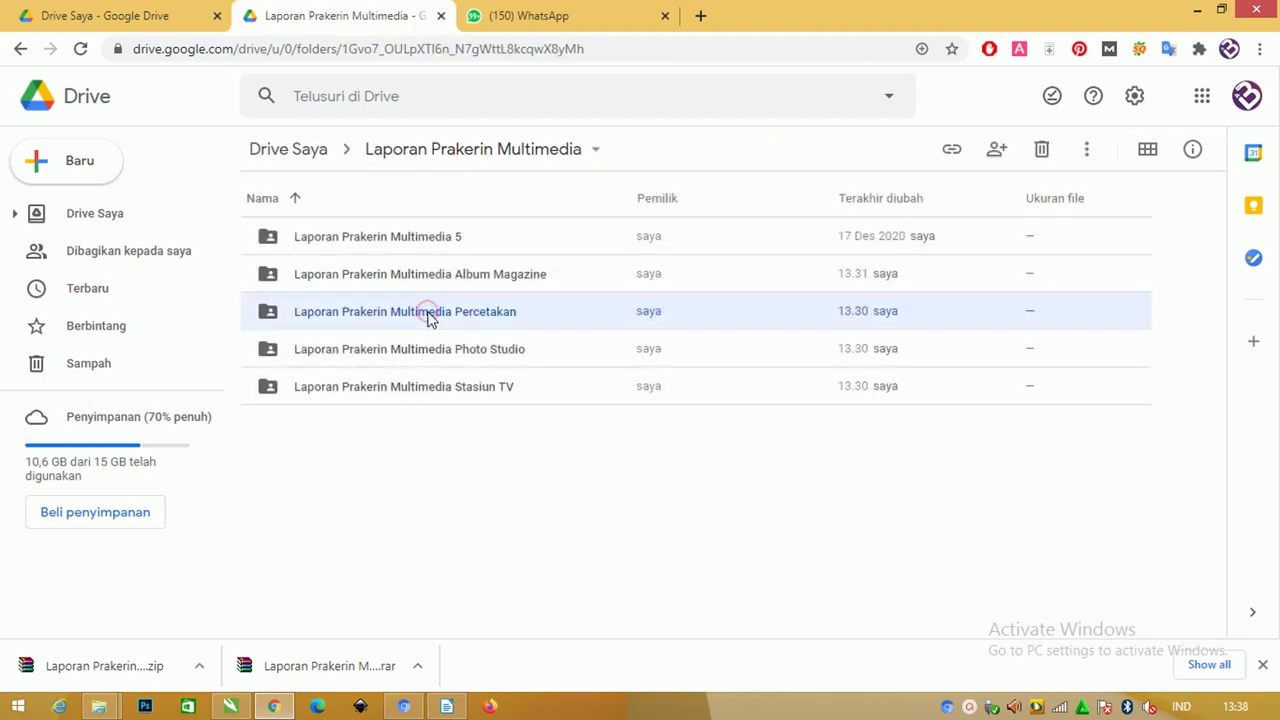
click(448, 351)
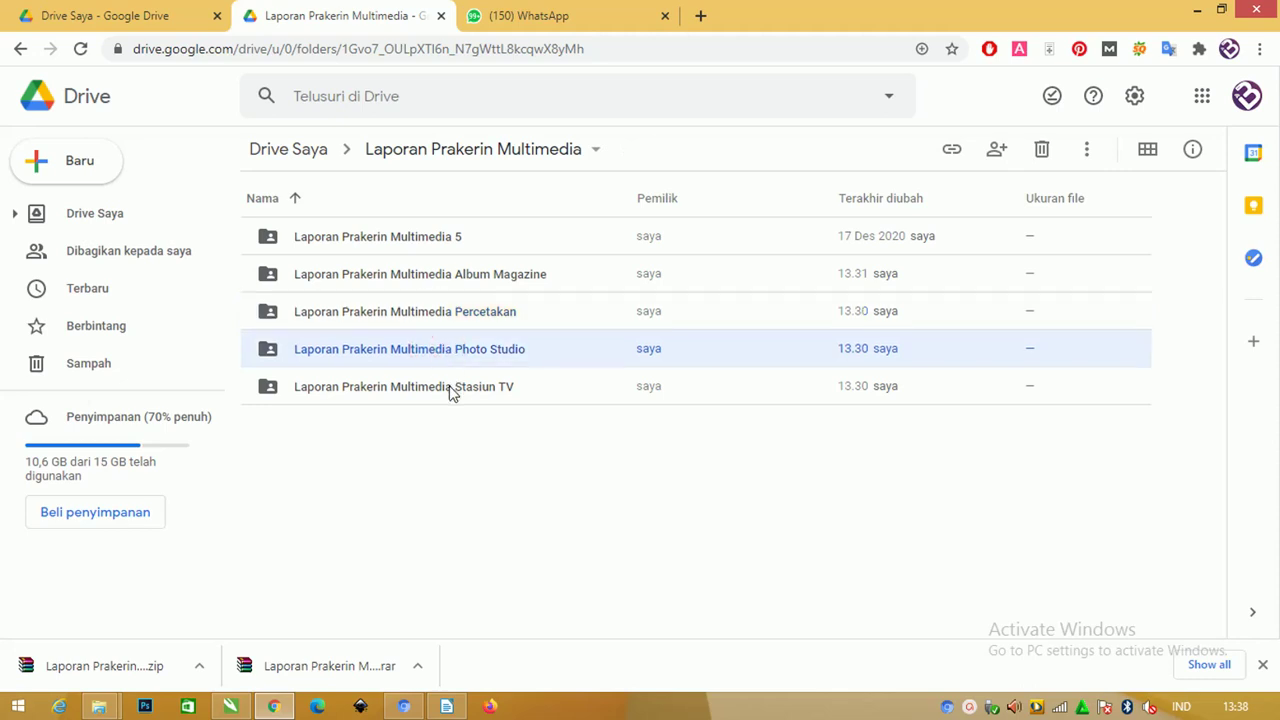
click(451, 390)
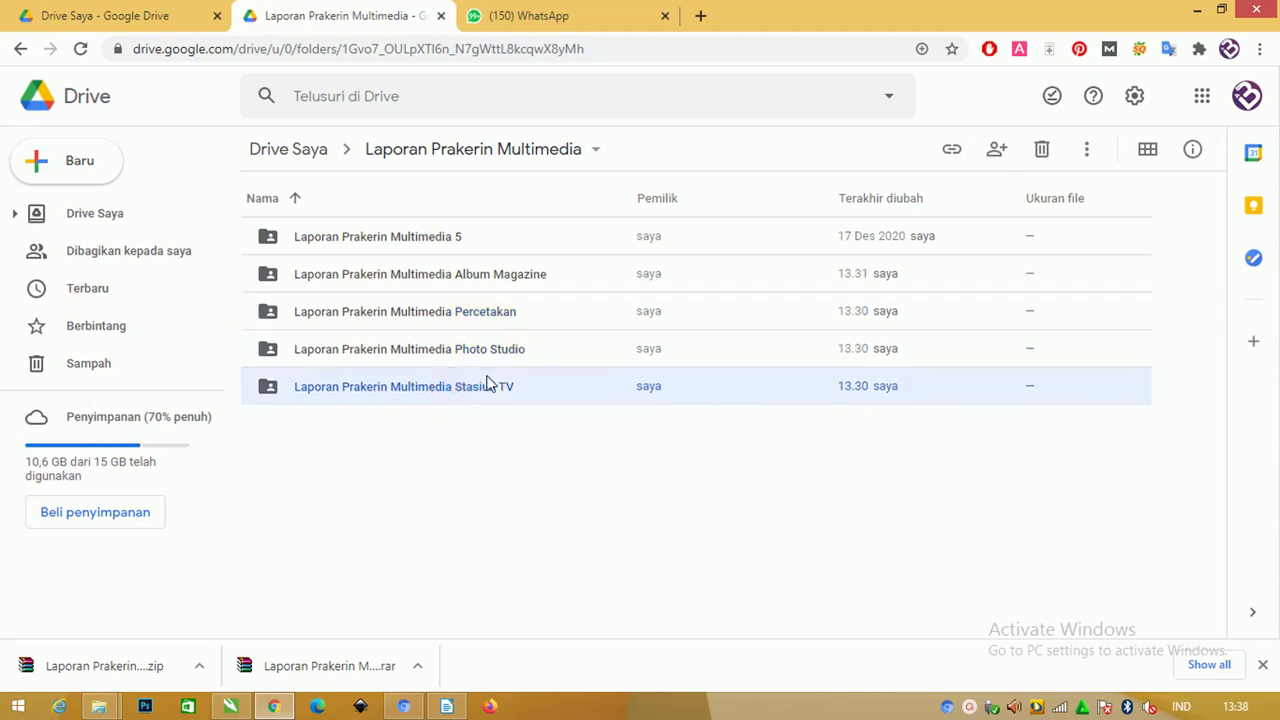
click(470, 318)
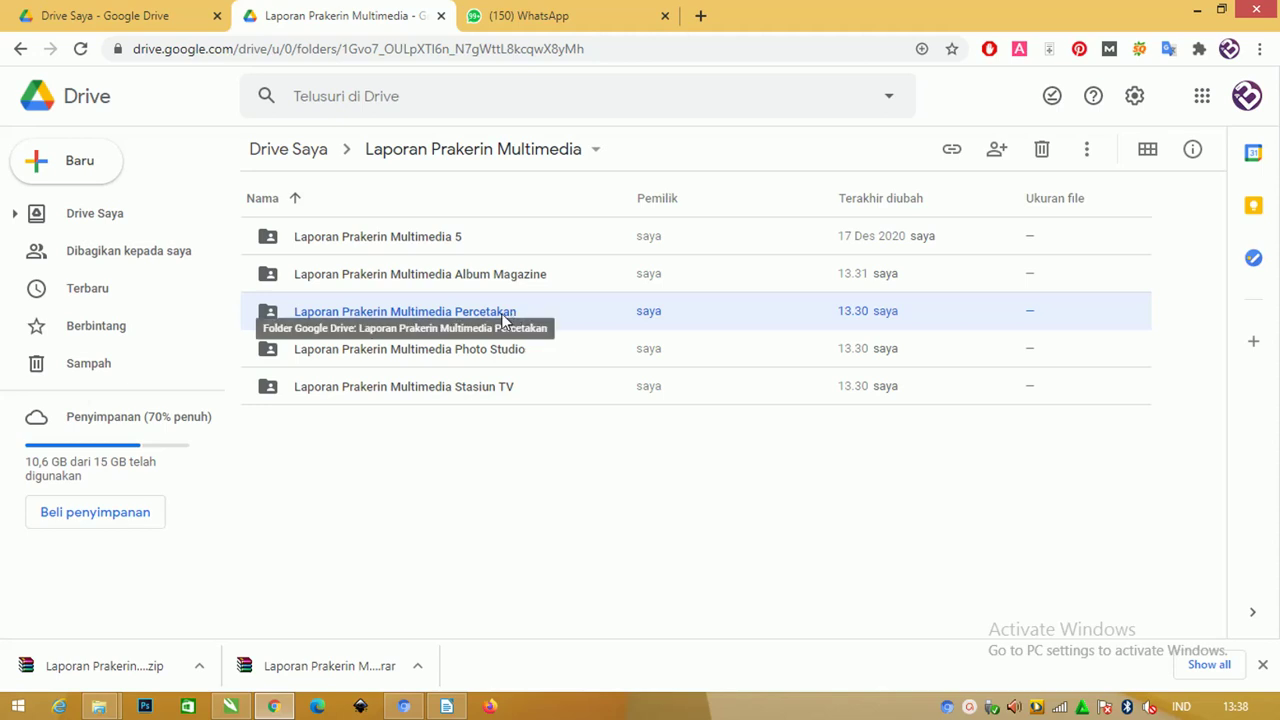
click(474, 348)
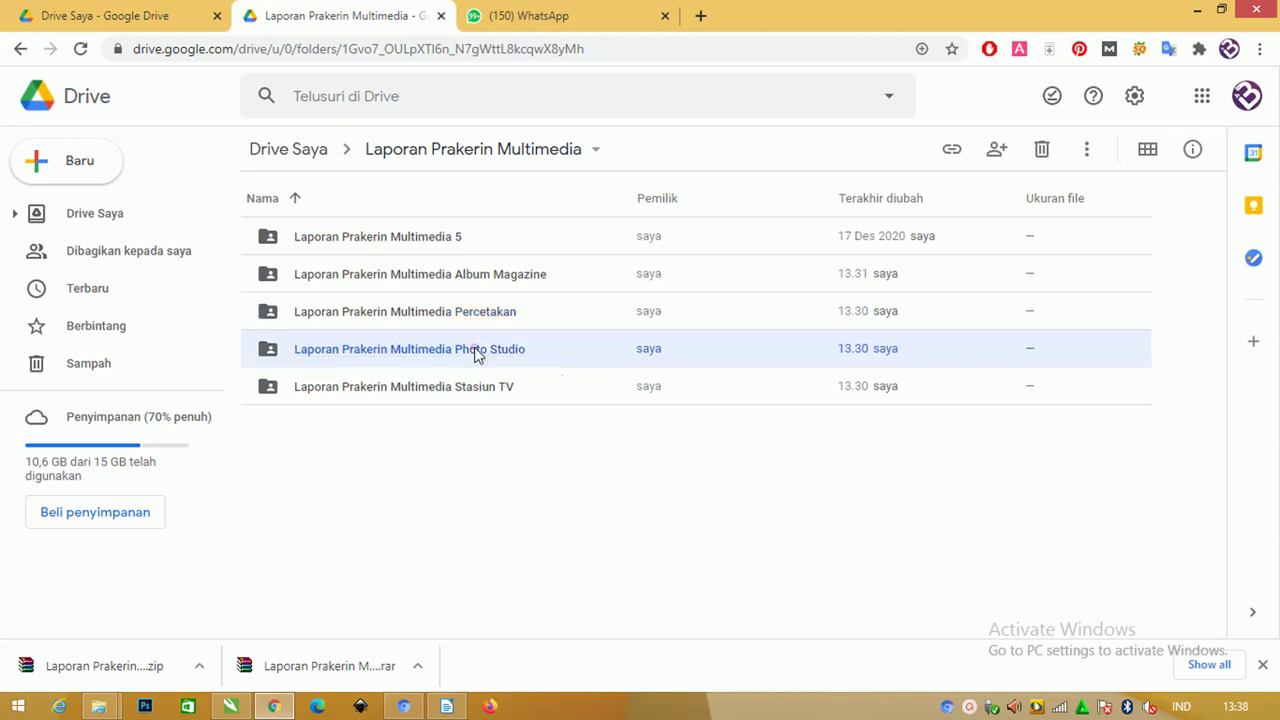
Step: In Photo Studio, preview Laporan Prakerin Multimedia 1.pdf, scroll through it, and close the preview
double_click(463, 348)
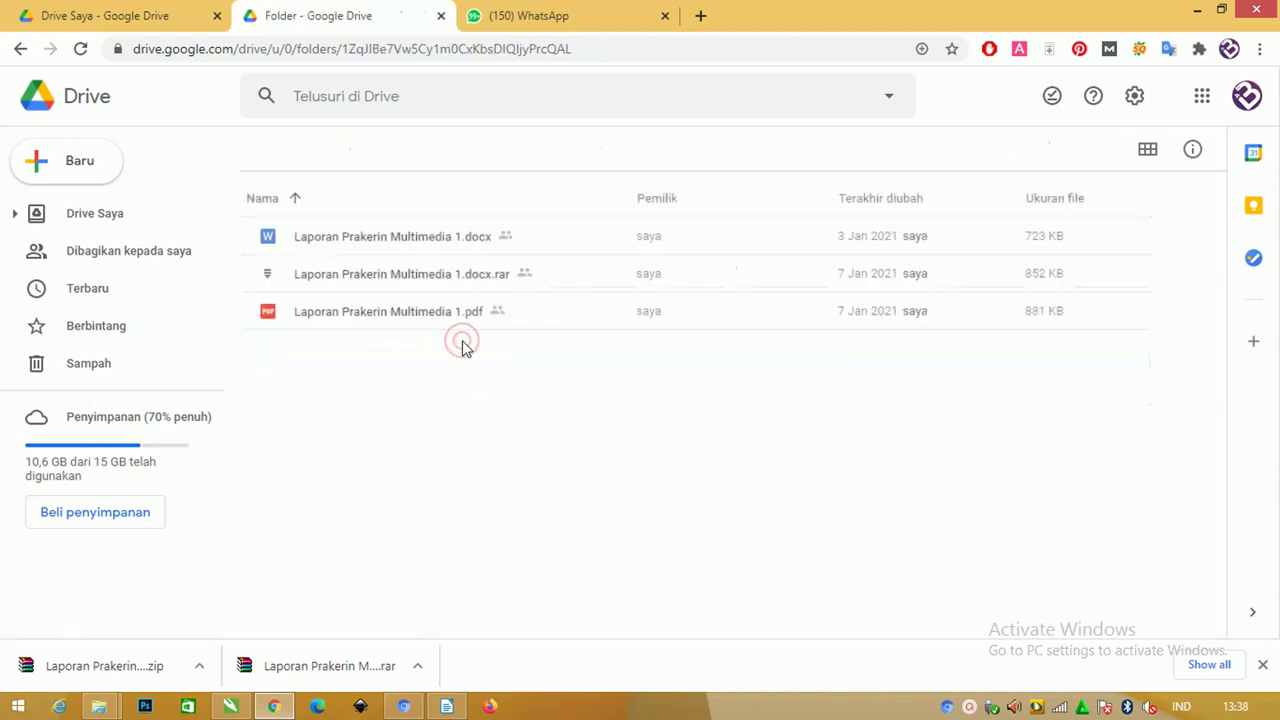
double_click(413, 312)
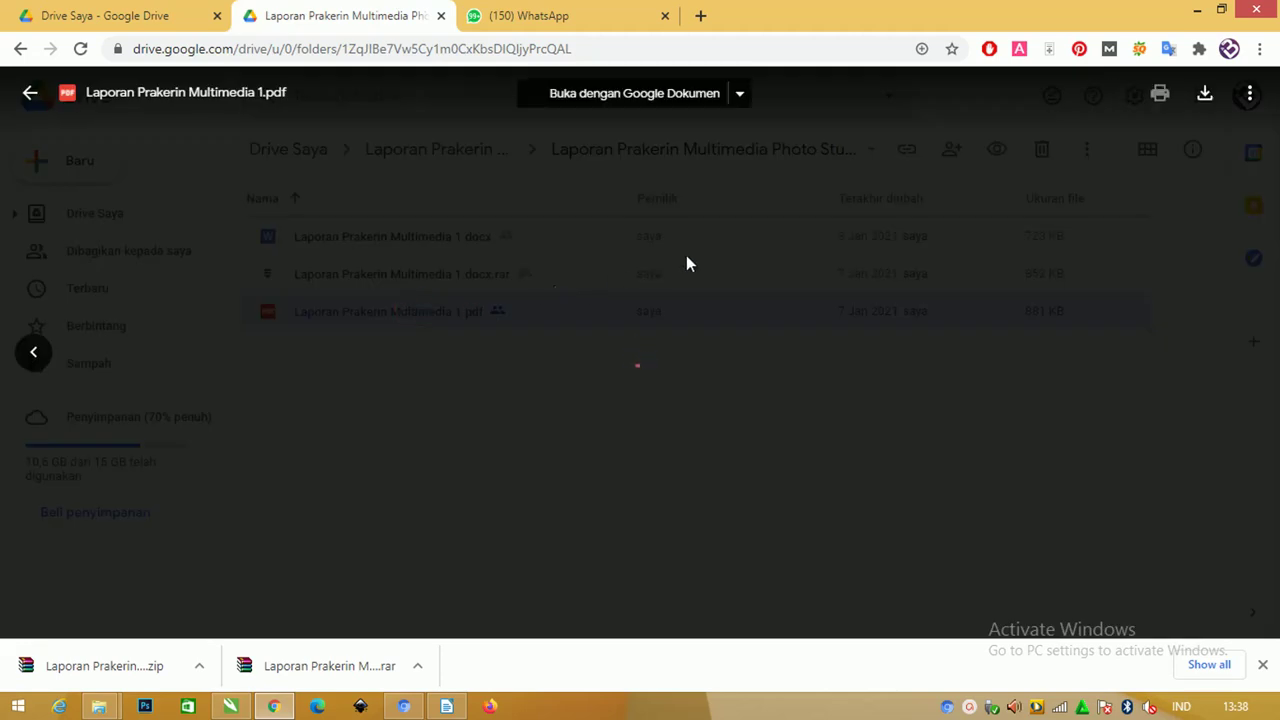
scroll(627, 248, down, 5)
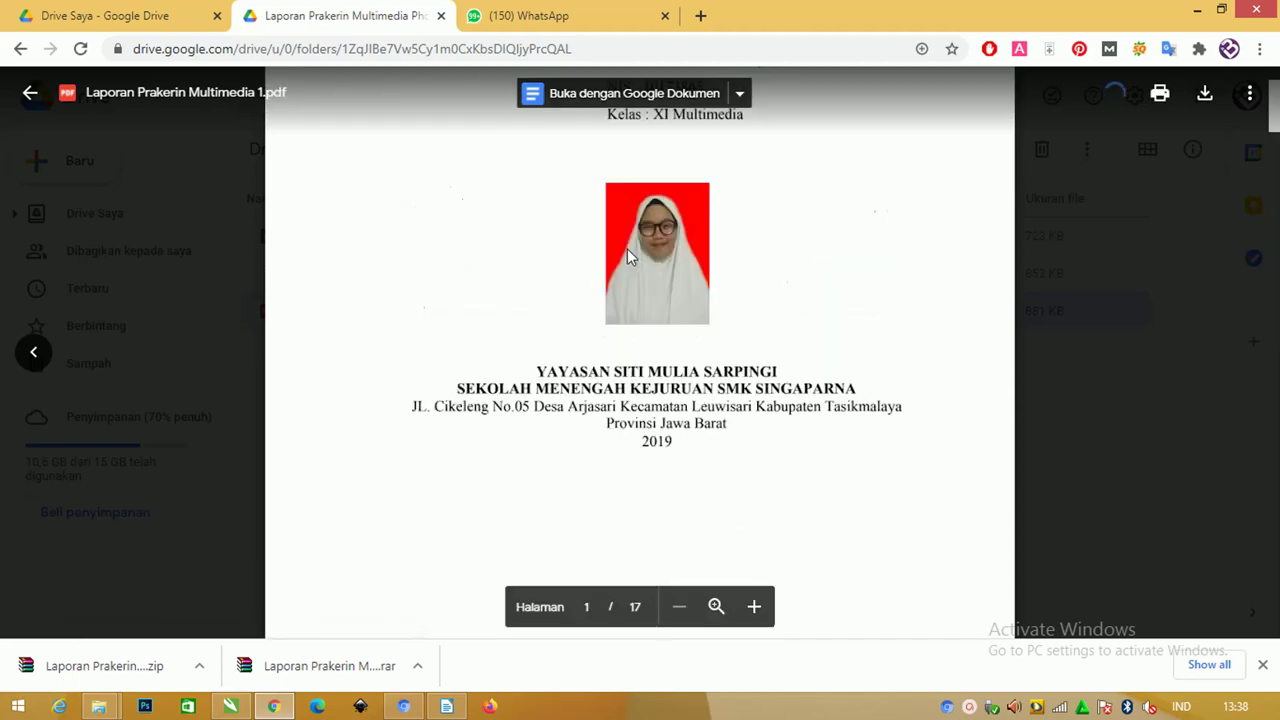
scroll(627, 248, down, 5)
scroll(646, 246, down, 5)
scroll(651, 246, up, 3)
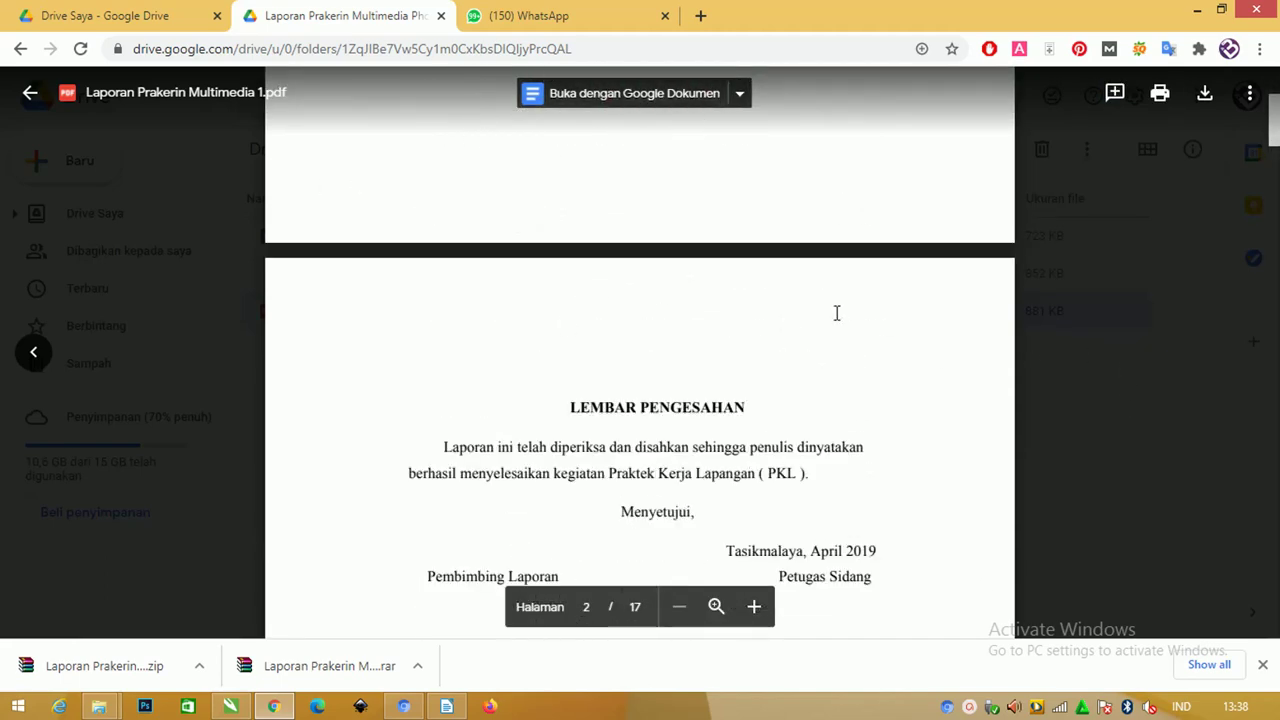
click(1084, 352)
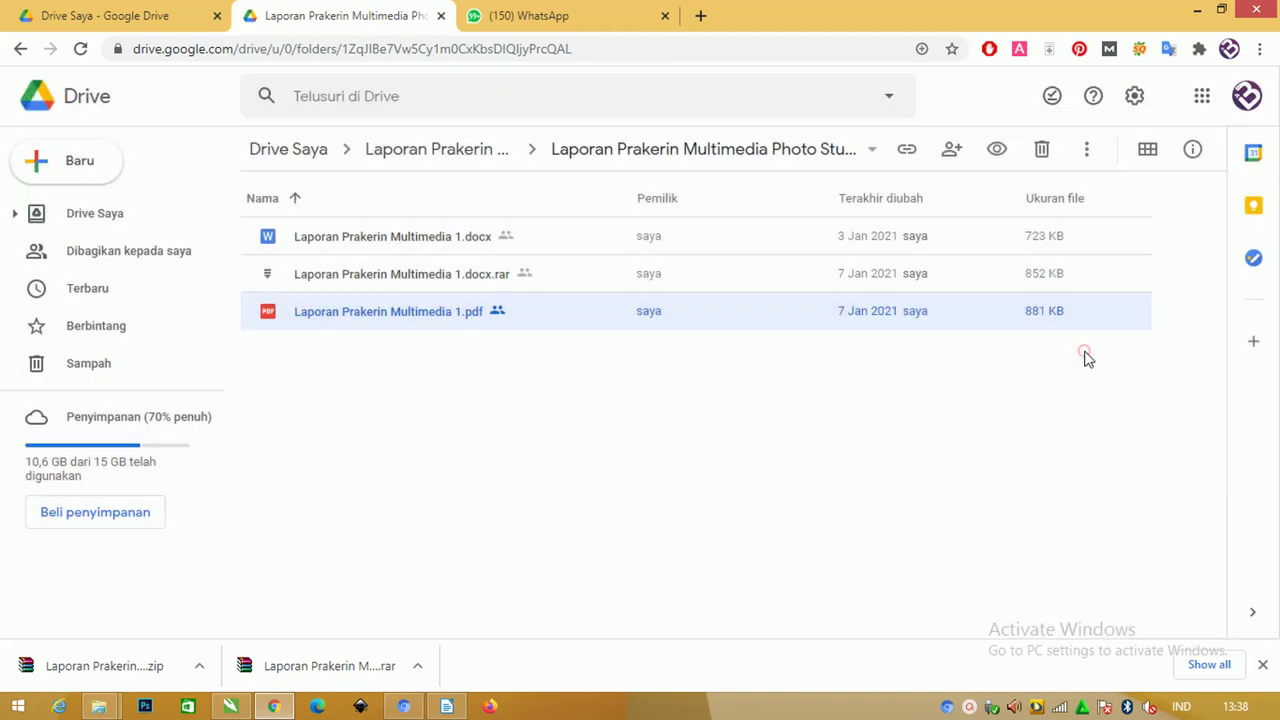
Step: Select the Multimedia 1 docx, go back up, and browse Photo Studio, Stasiun TV, Album Magazine
click(476, 237)
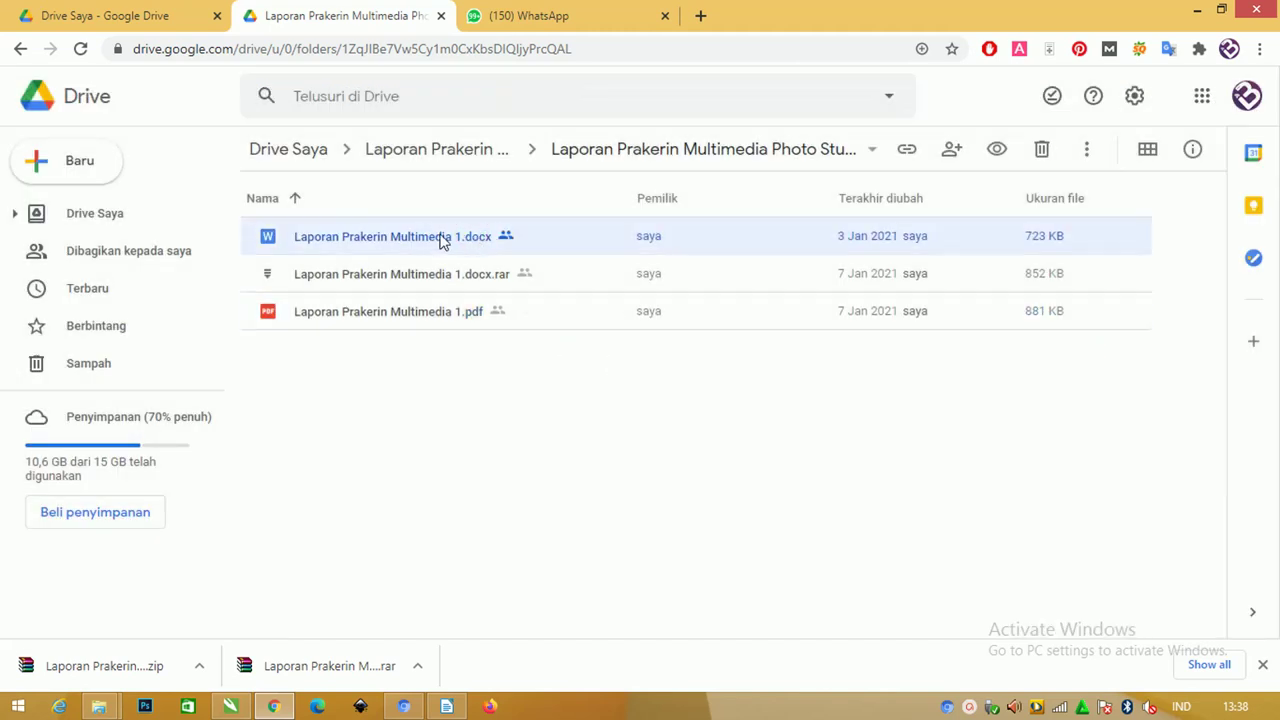
click(478, 152)
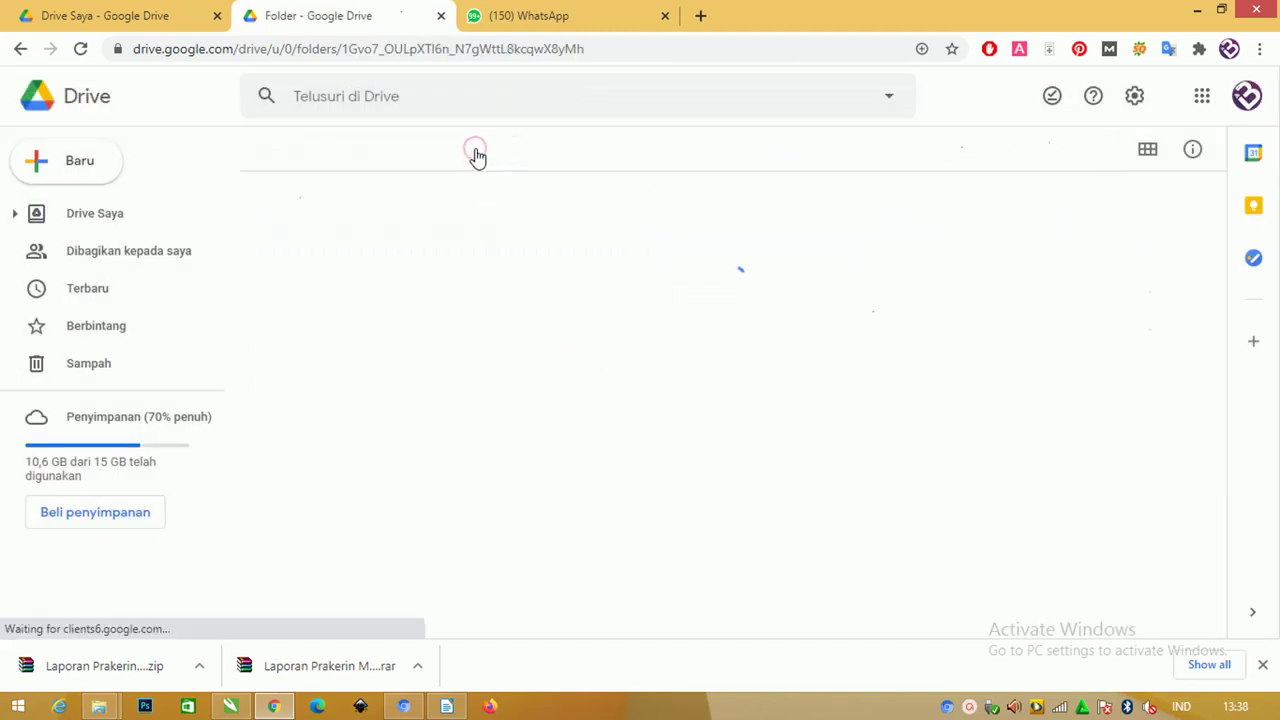
click(515, 350)
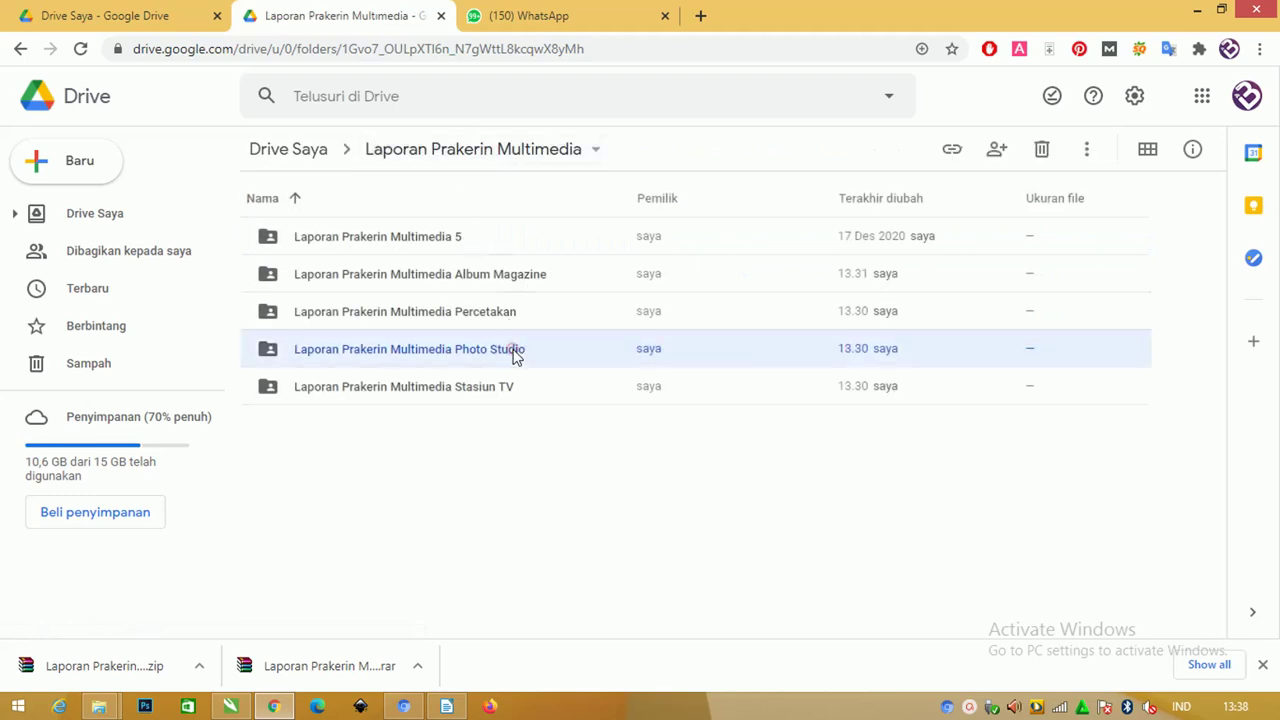
click(500, 401)
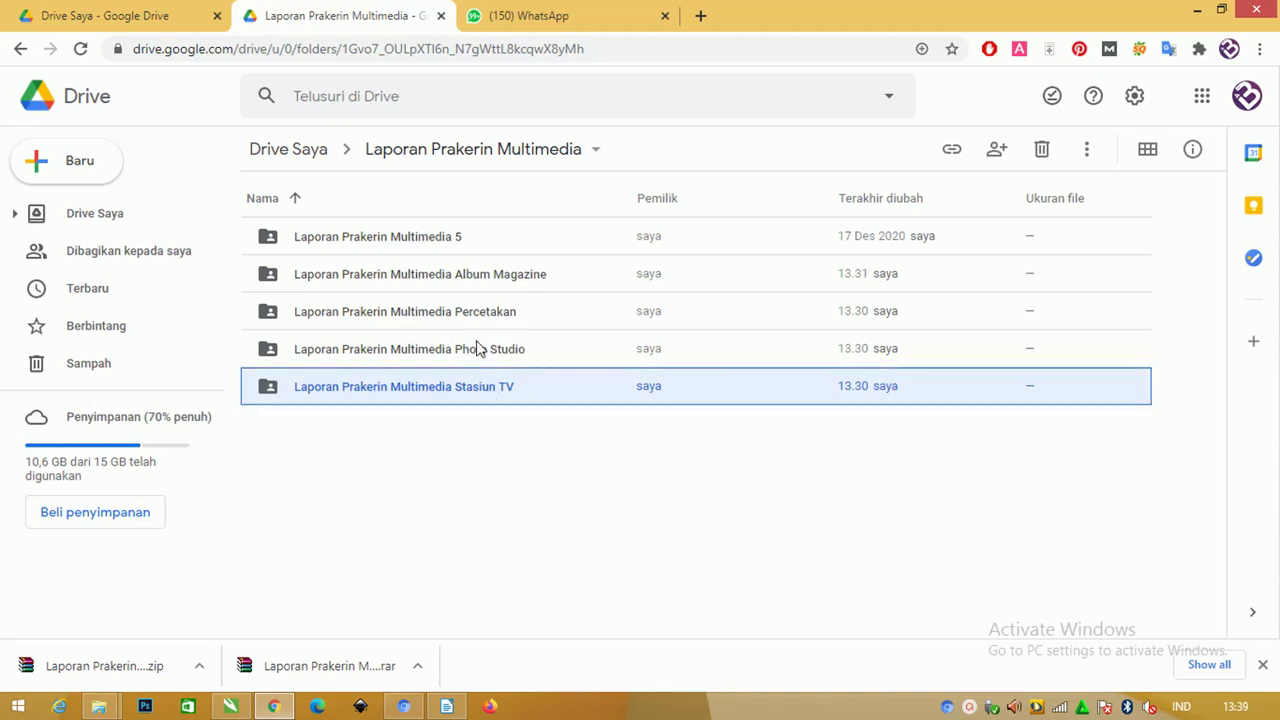
click(441, 266)
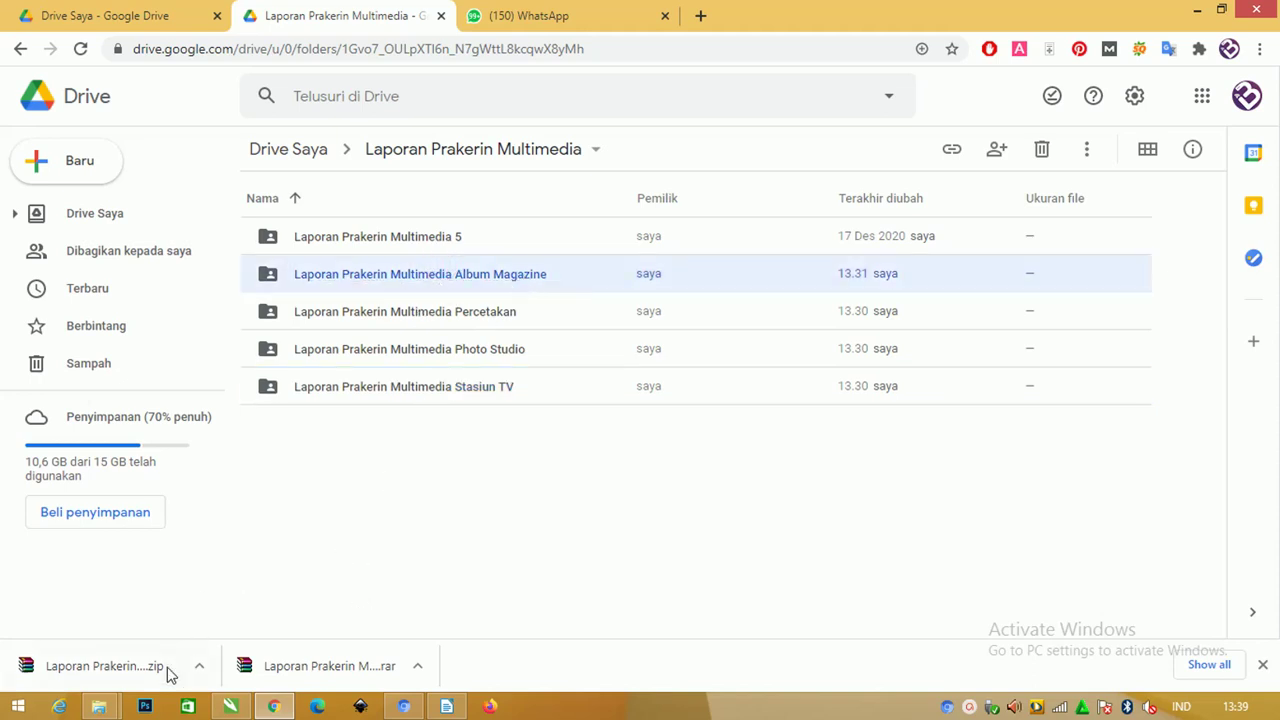
Step: From the other Explorer window, open Downloads > Laporan Prakerin Multimedia 3 and select its pdf
mouse_move(98, 706)
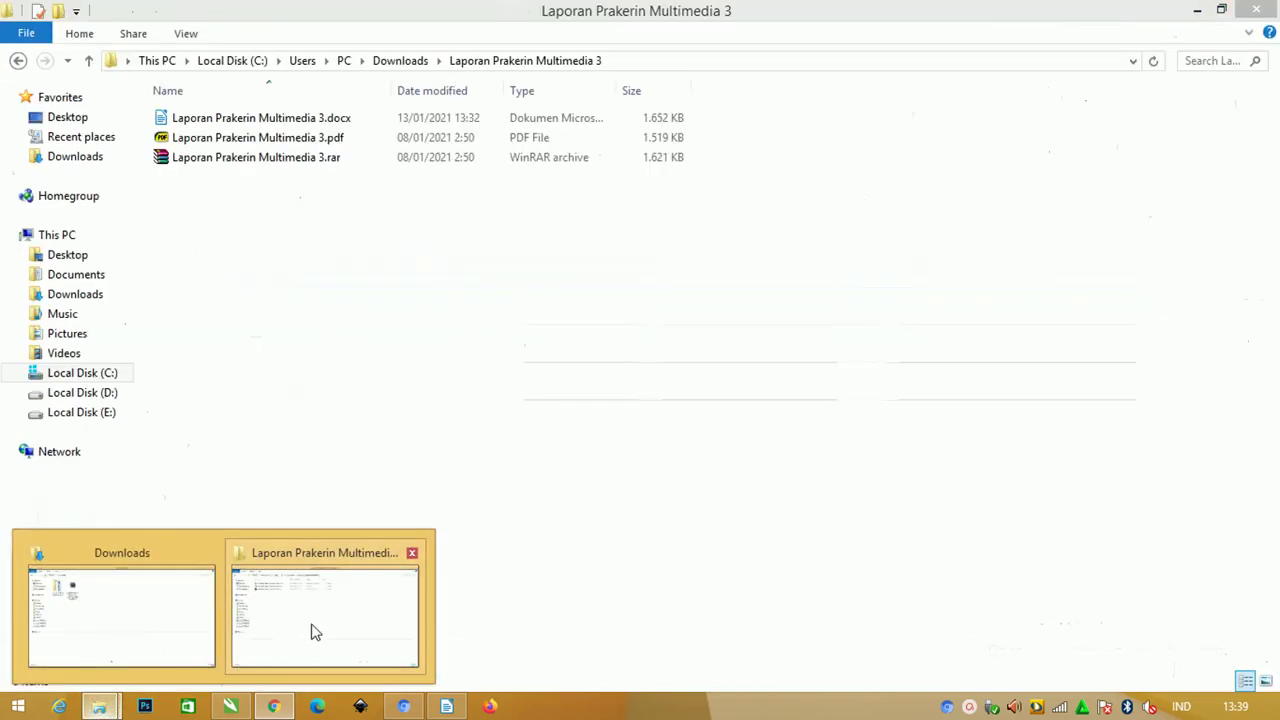
click(314, 606)
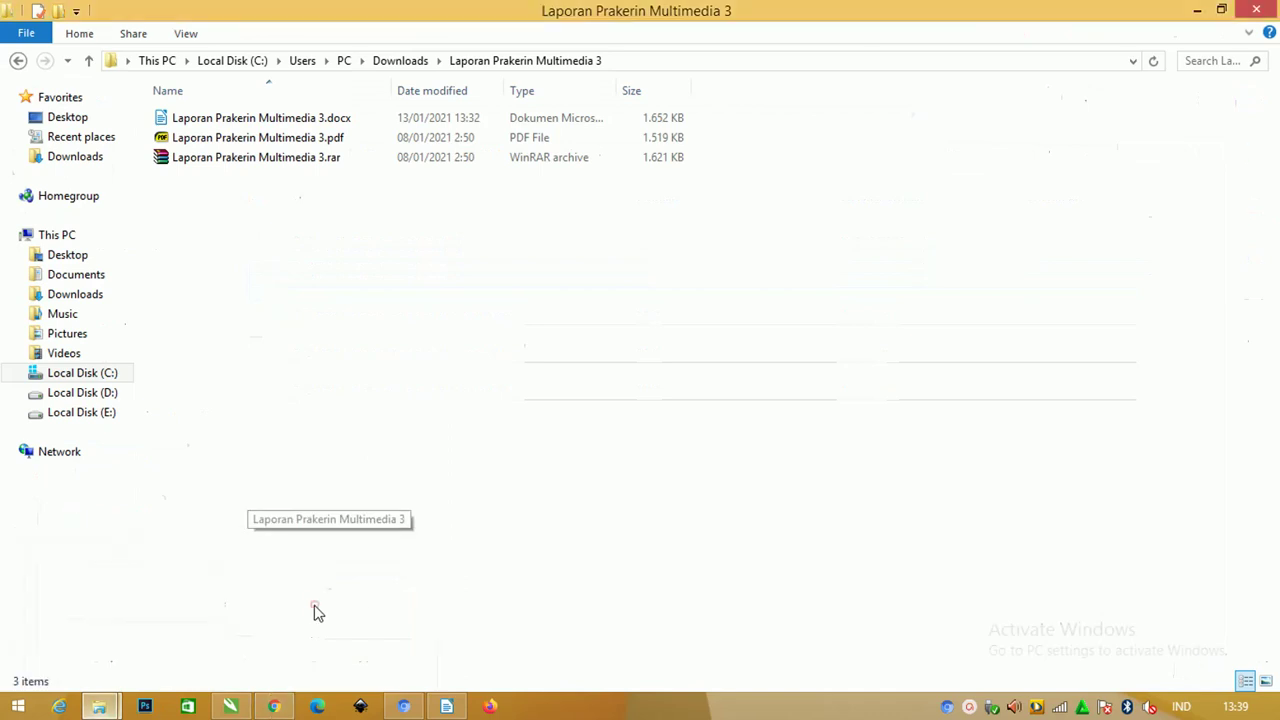
click(418, 62)
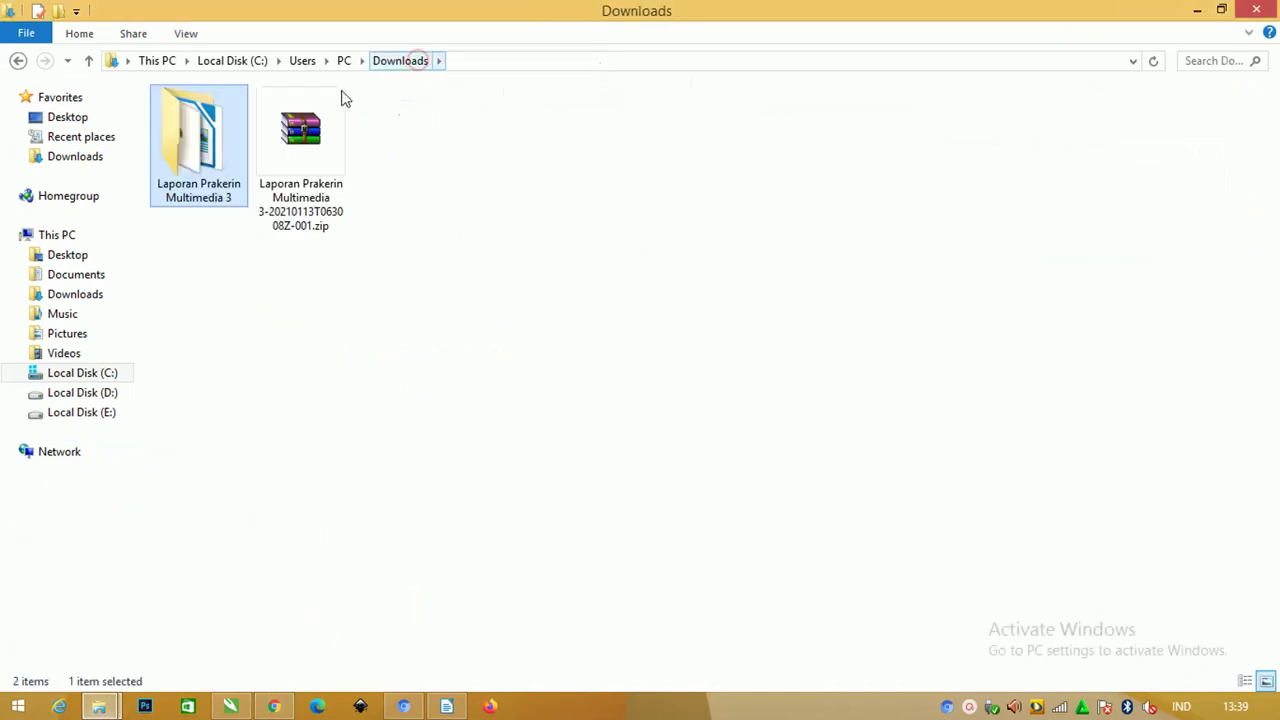
double_click(221, 135)
click(333, 181)
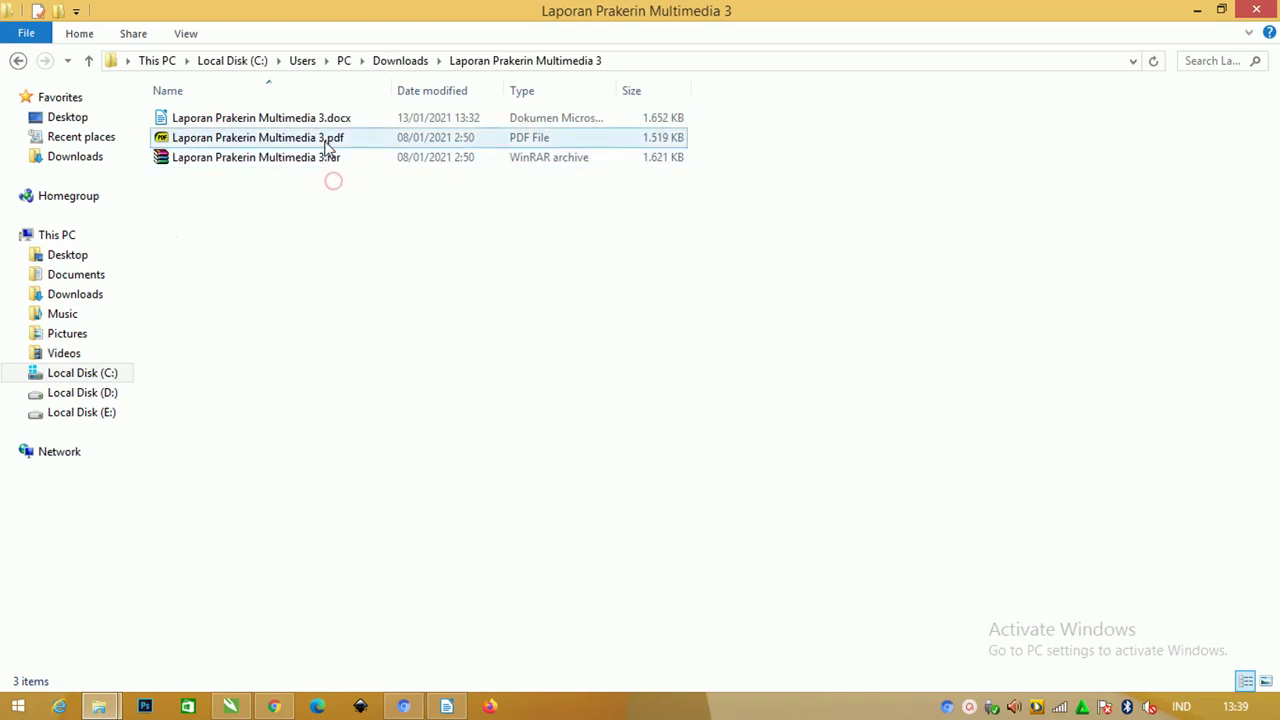
click(329, 142)
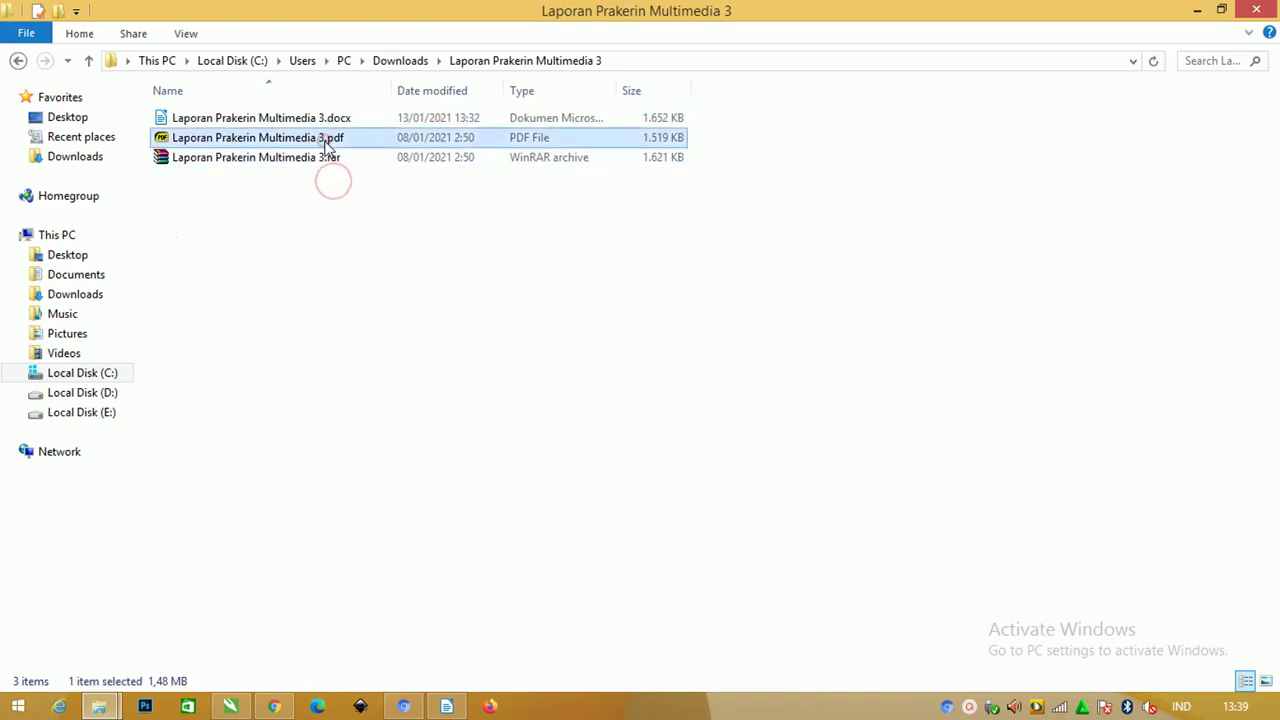
Step: Open Laporan Prakerin Multimedia 3.rar in WinRAR, check the docx inside, and close it
double_click(245, 160)
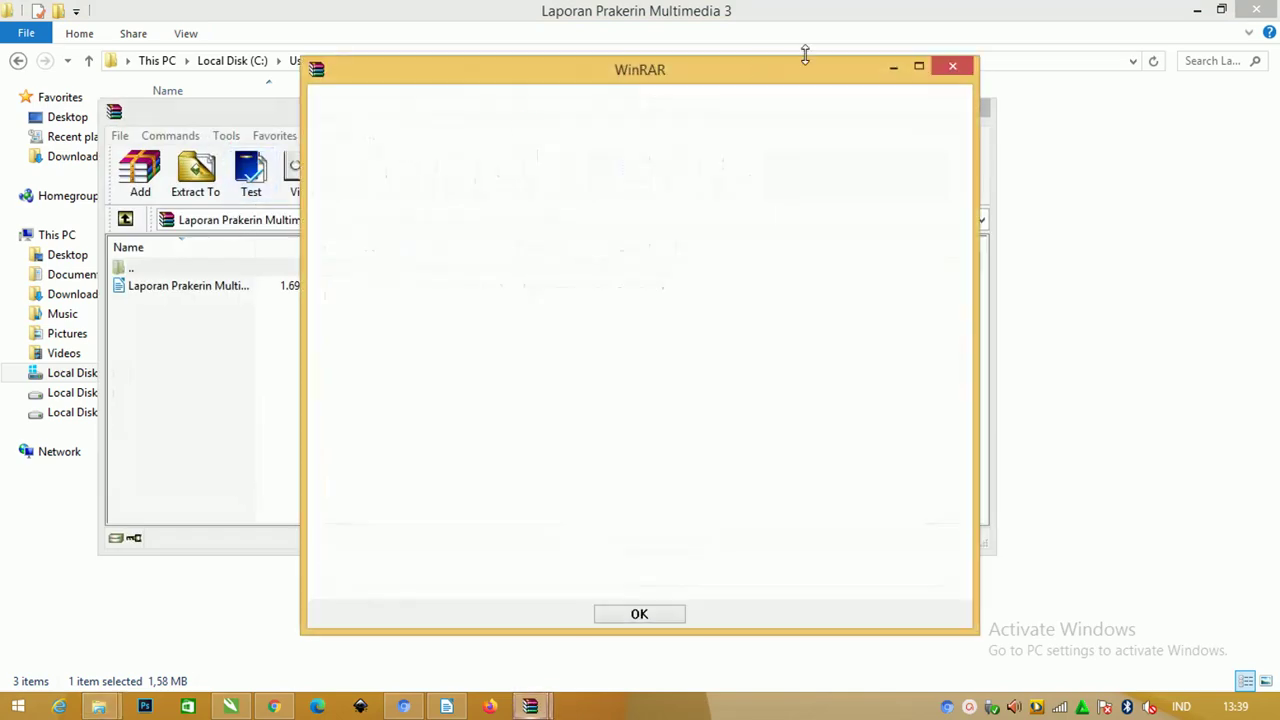
drag(280, 118, 374, 131)
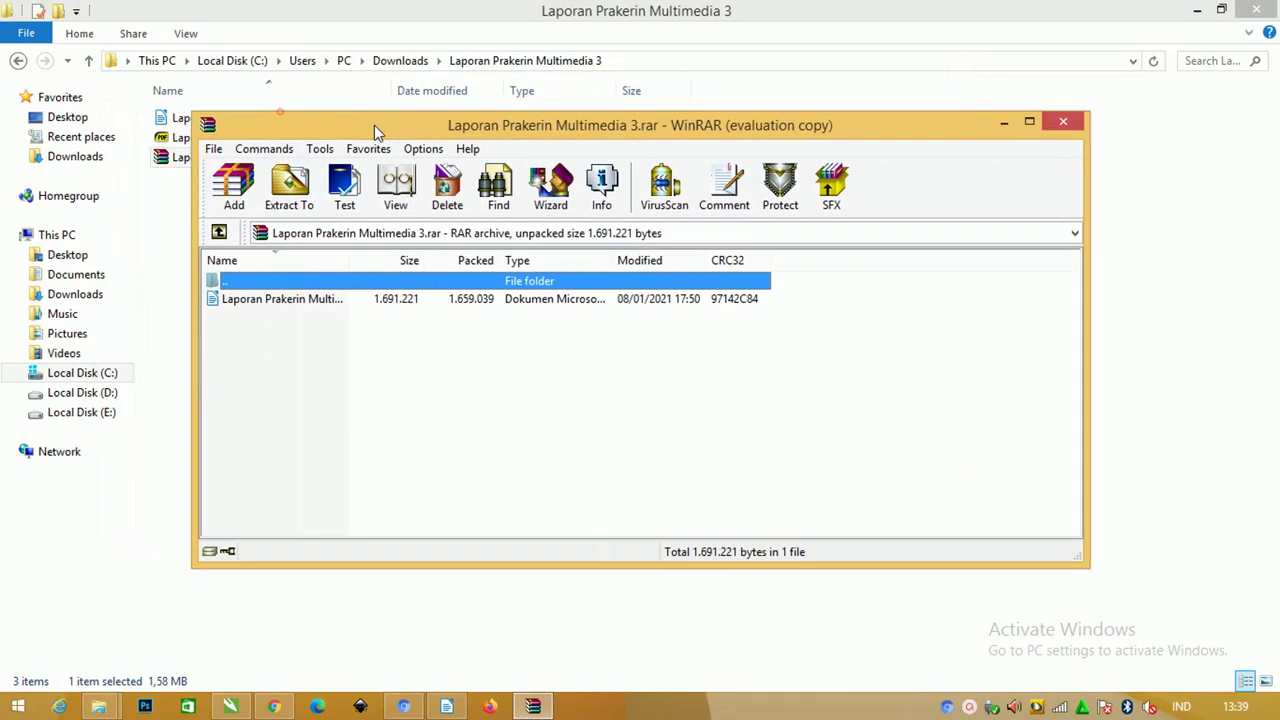
click(267, 307)
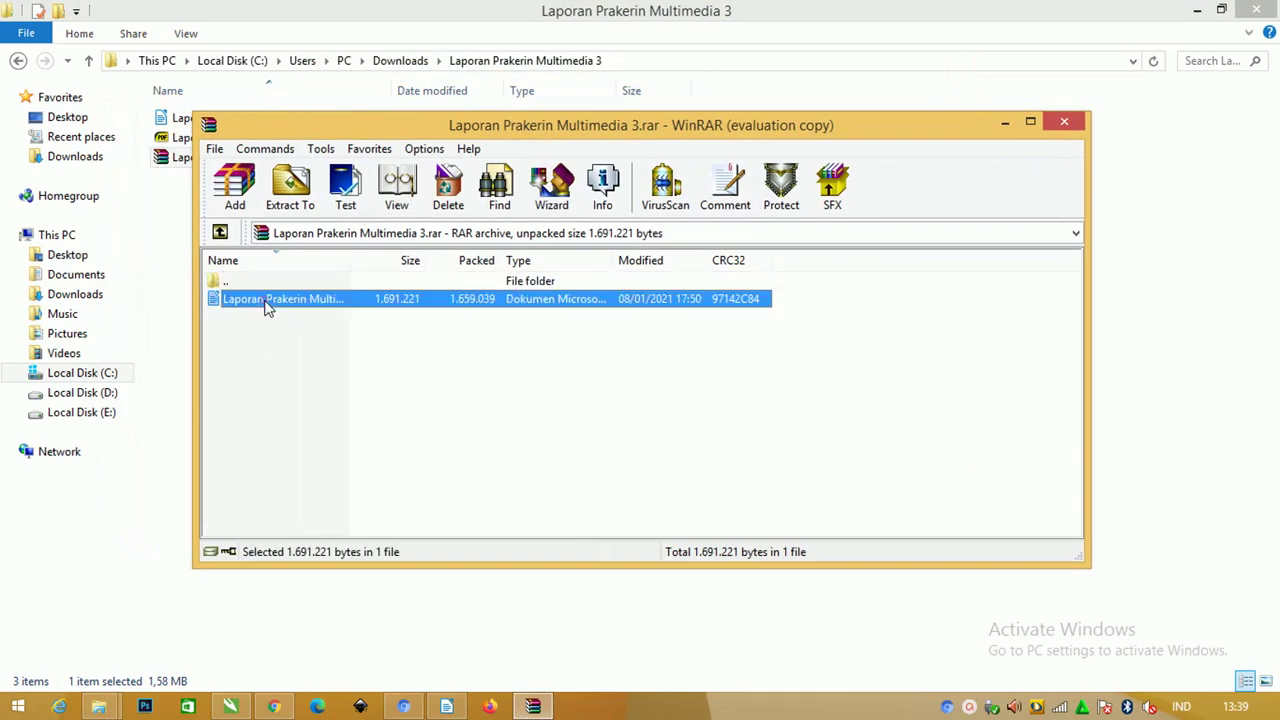
click(1064, 121)
Step: Preview the report's PDF in SumatraPDF, then minimize it back to the folder
click(240, 120)
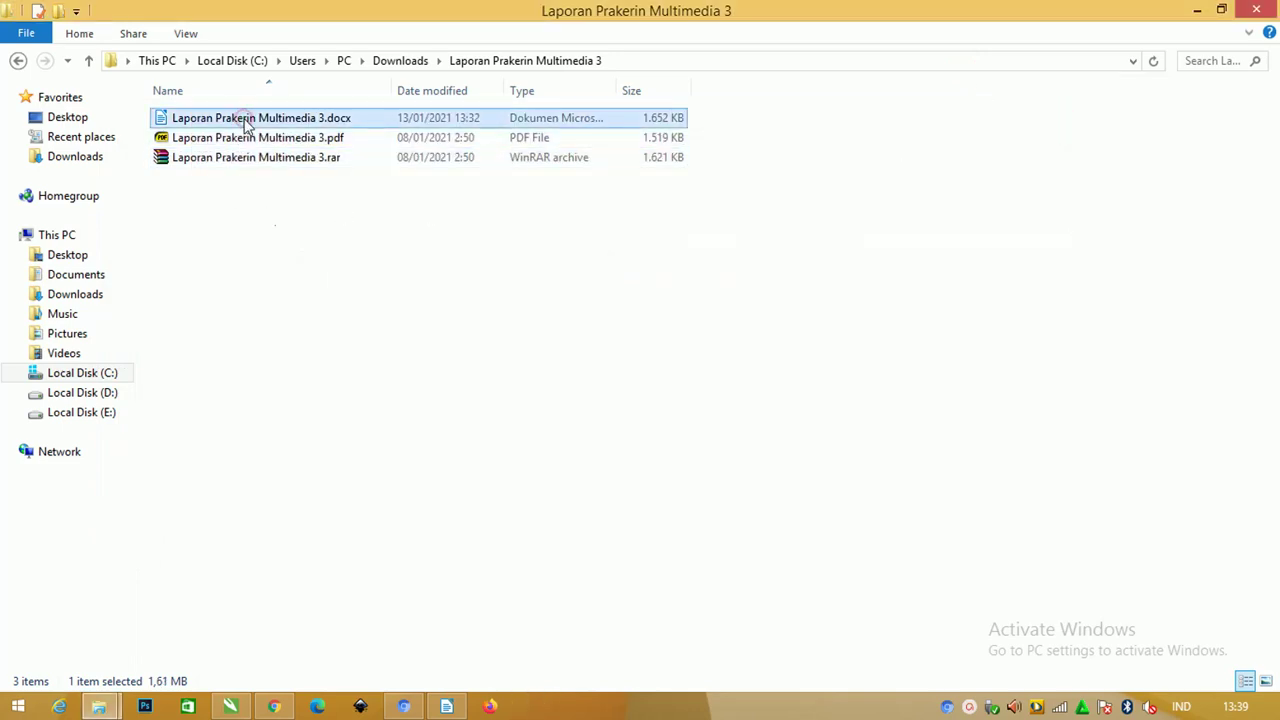
double_click(232, 137)
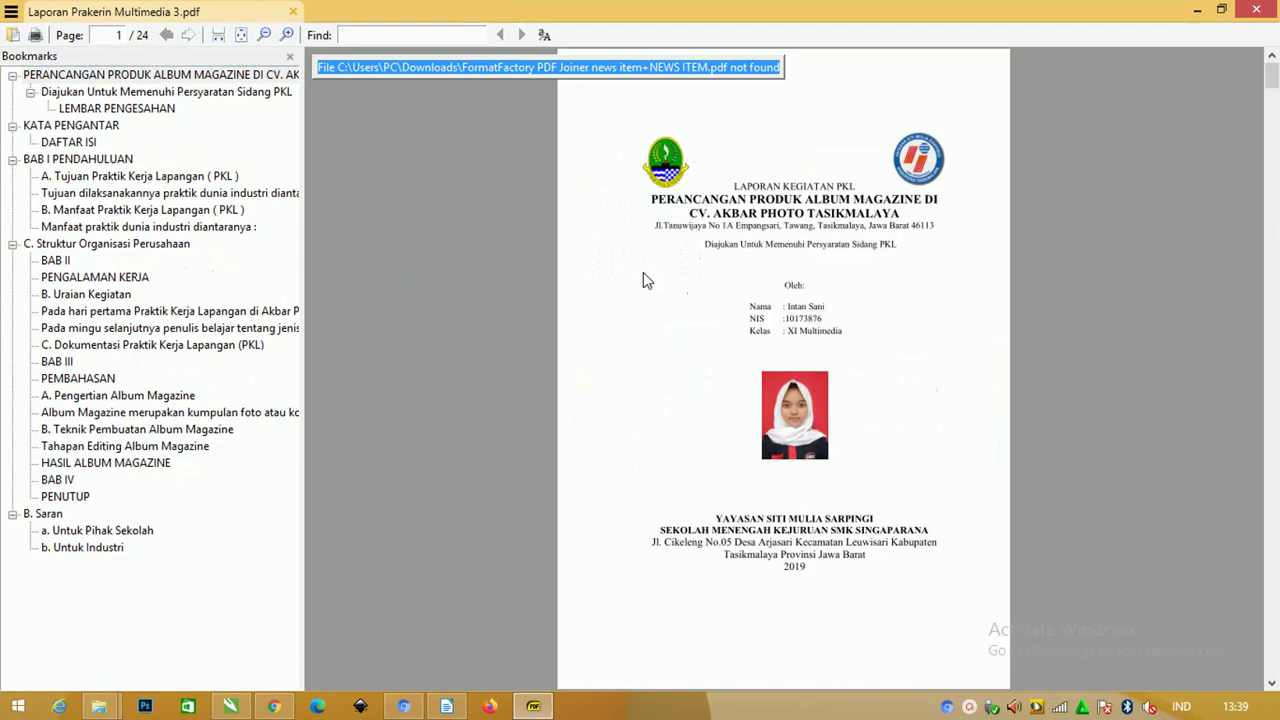
click(1197, 10)
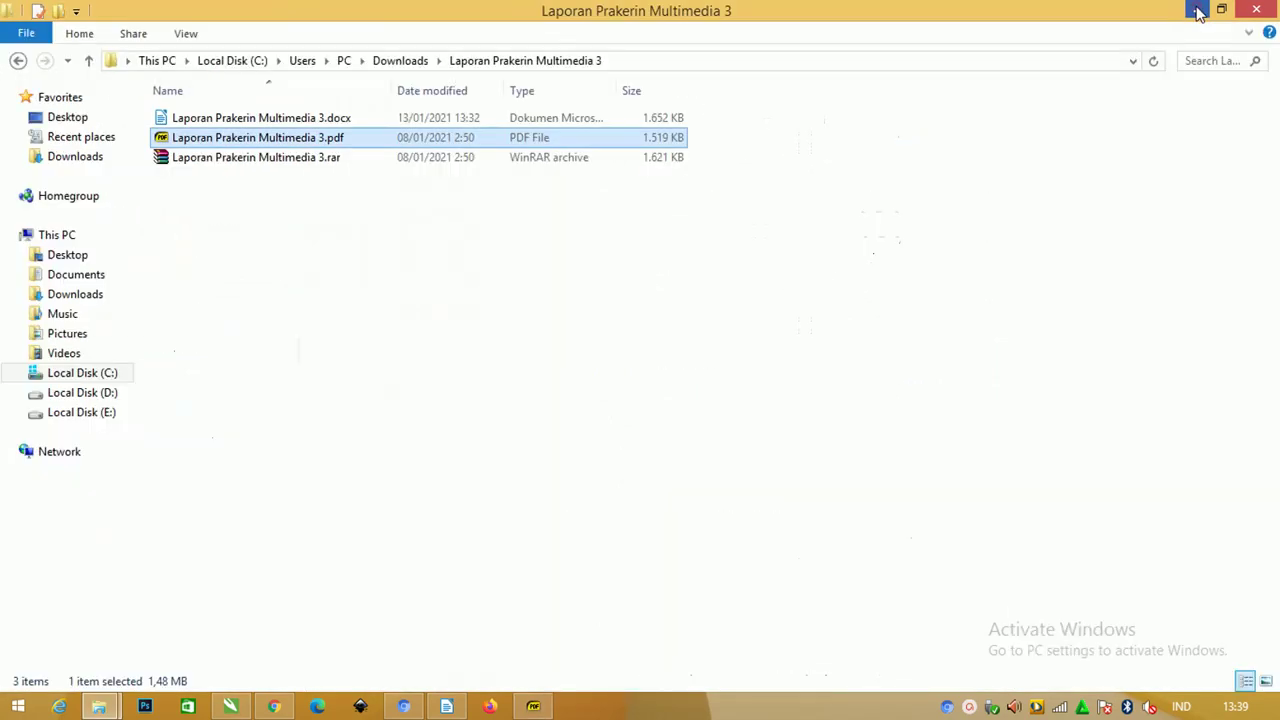
Step: Click through the report's docx, pdf and rar files in turn, then clear the selection
click(304, 120)
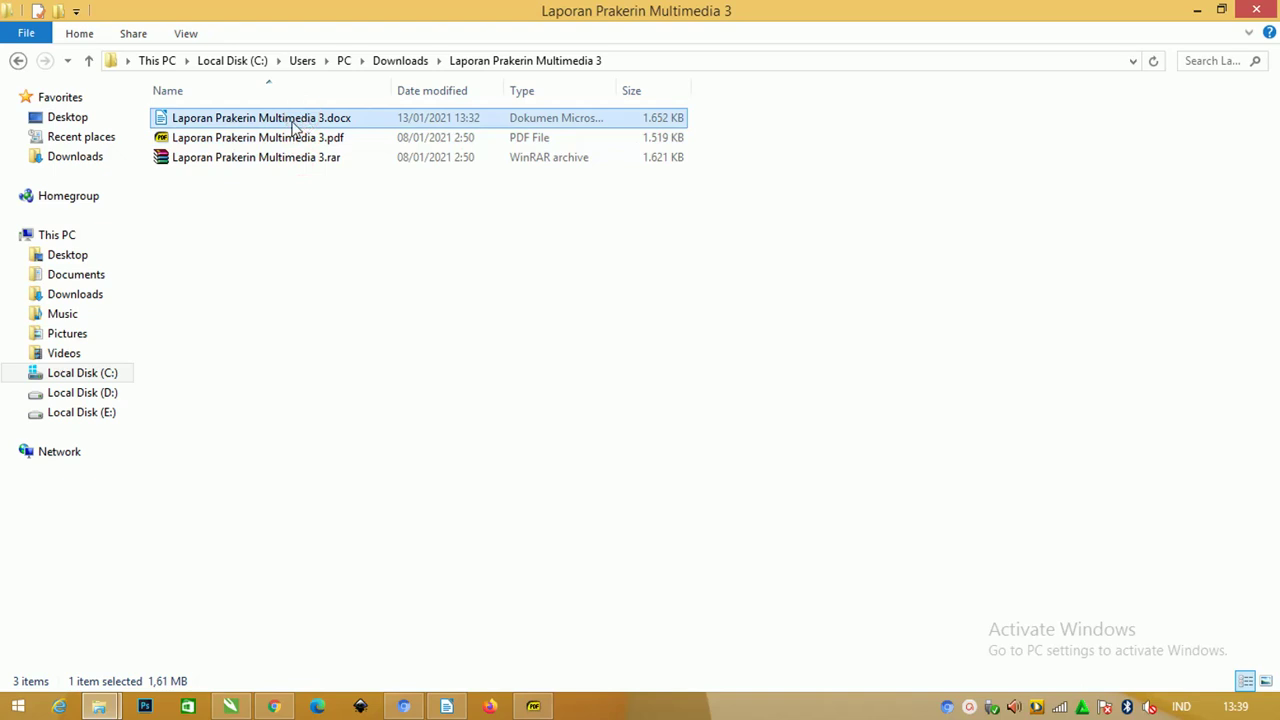
click(288, 140)
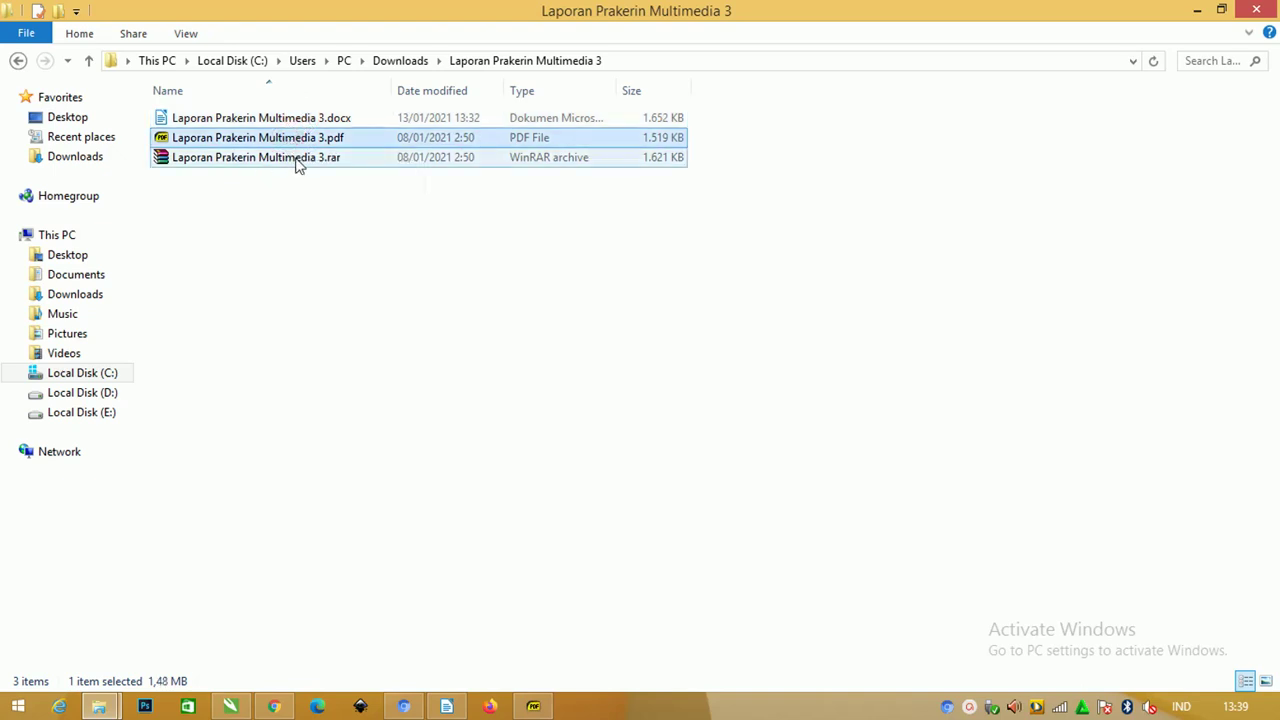
click(298, 162)
click(312, 121)
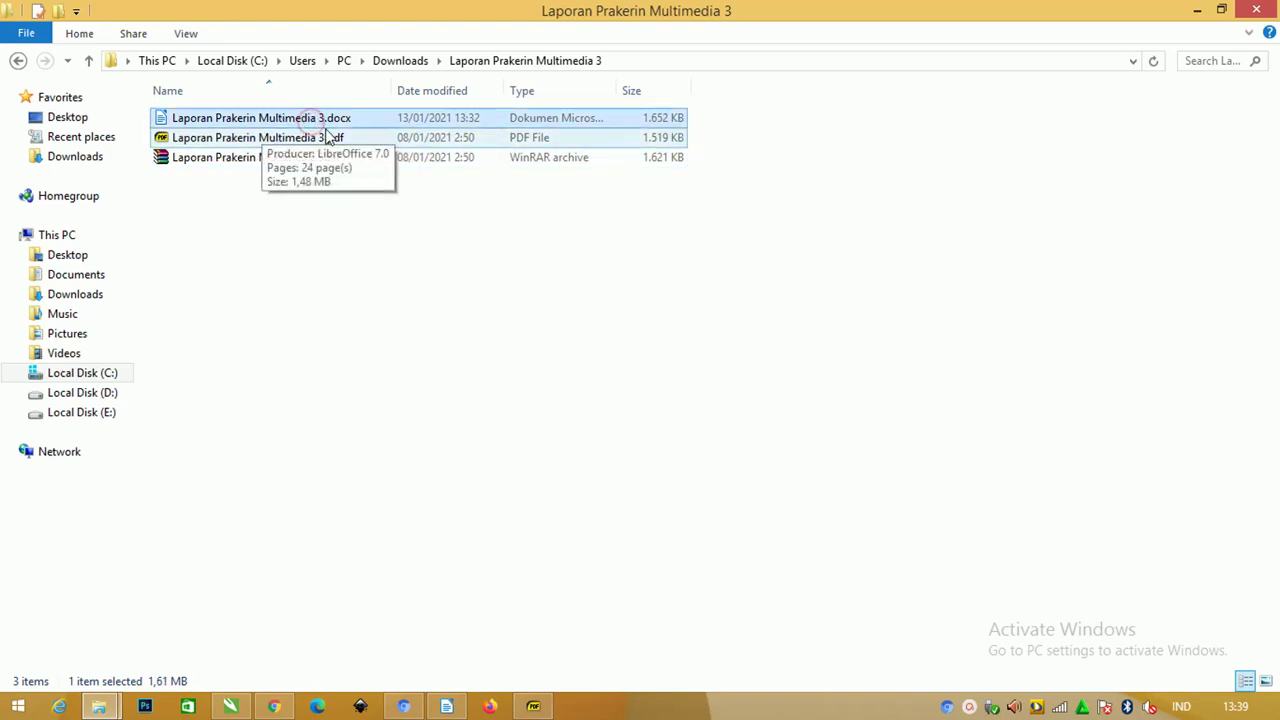
mouse_move(333, 121)
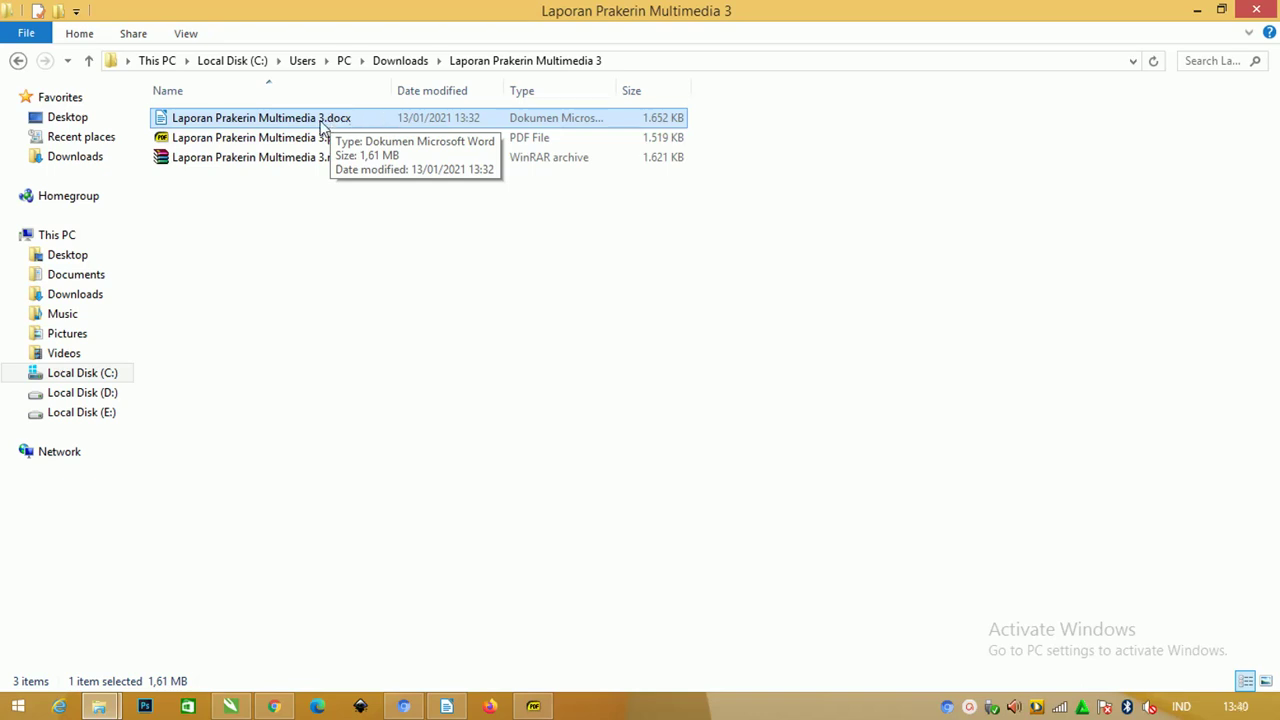
click(314, 178)
click(322, 117)
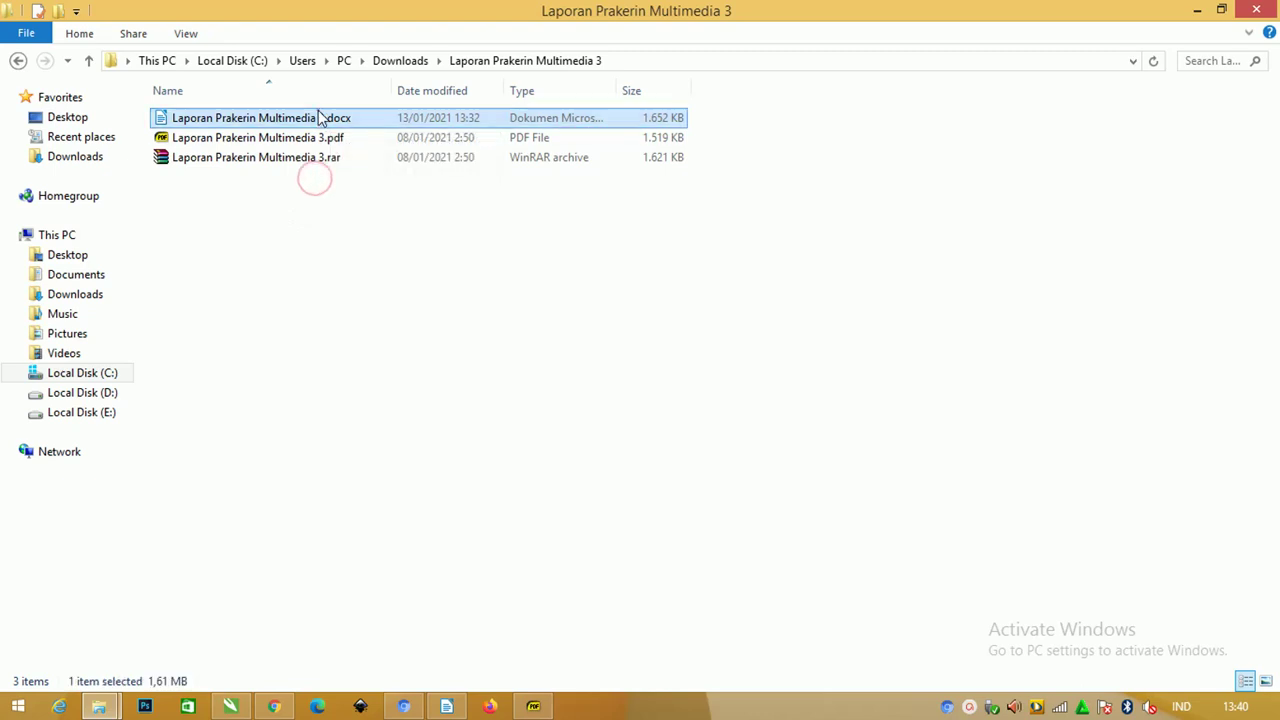
click(339, 231)
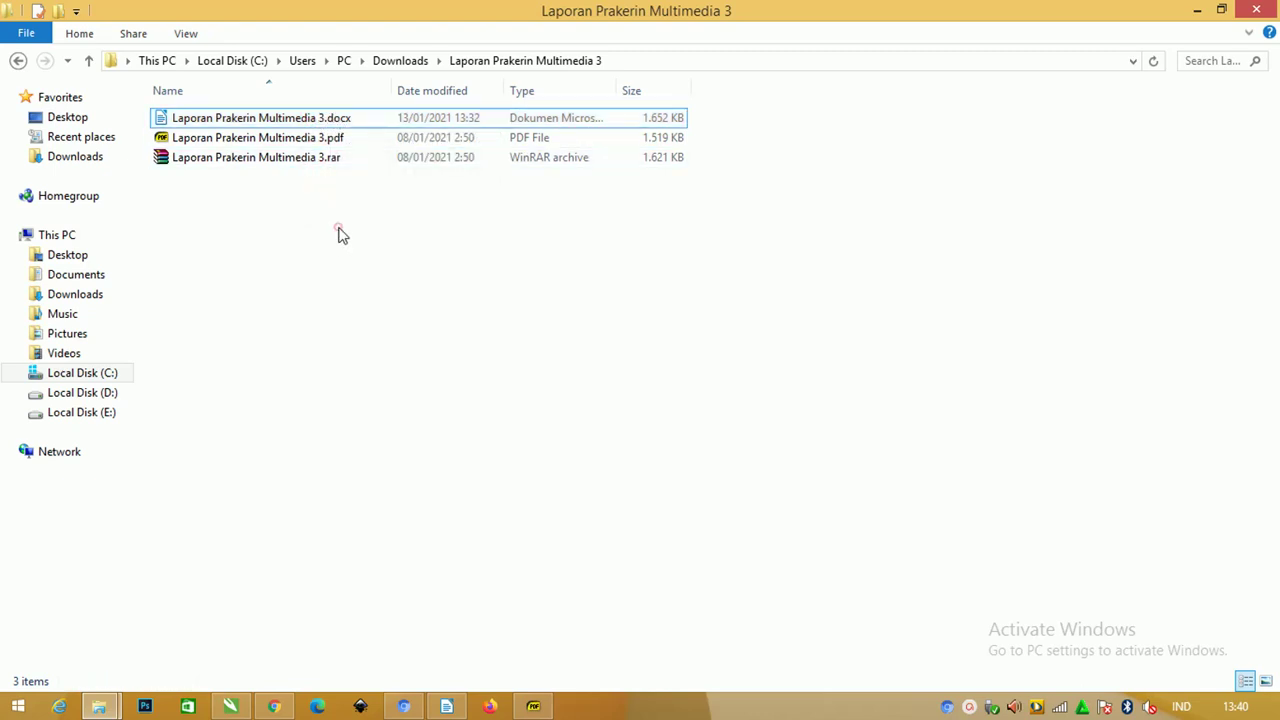
mouse_move(372, 135)
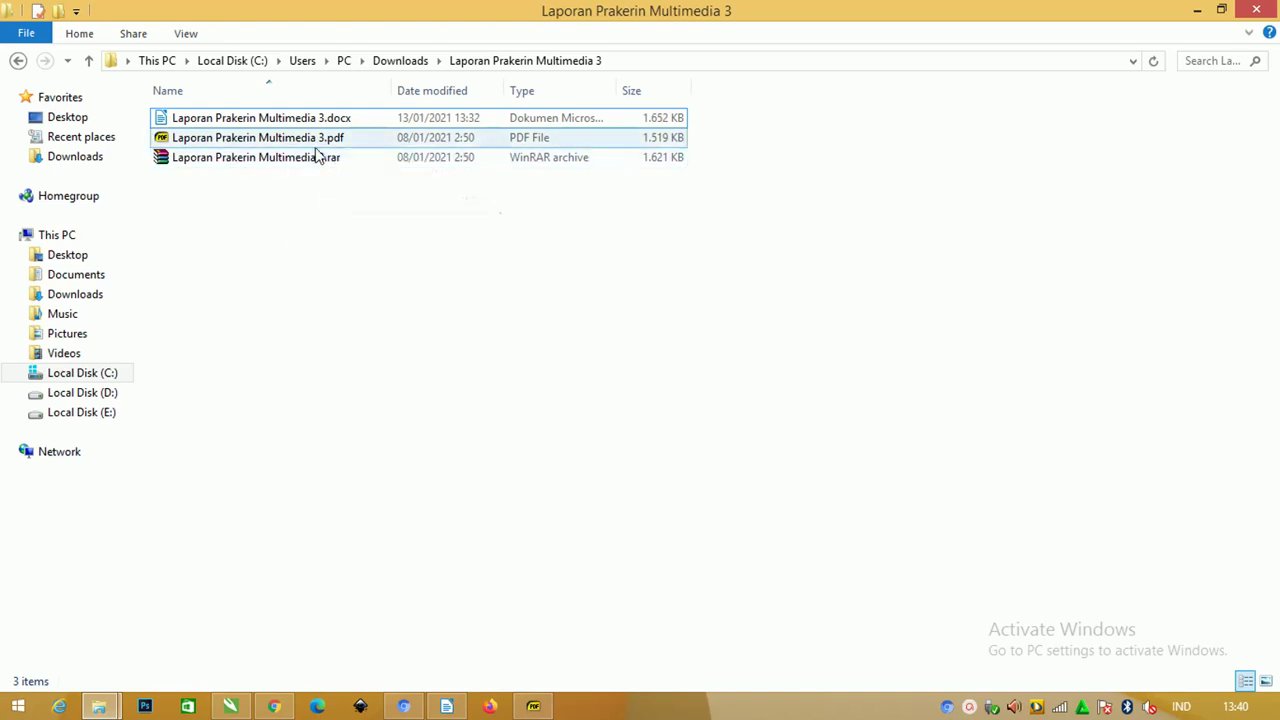
Step: Open Laporan Prakerin Multimedia 3.docx via its context menu and scroll to the LEMBAR PENGESAHAN page
right_click(265, 122)
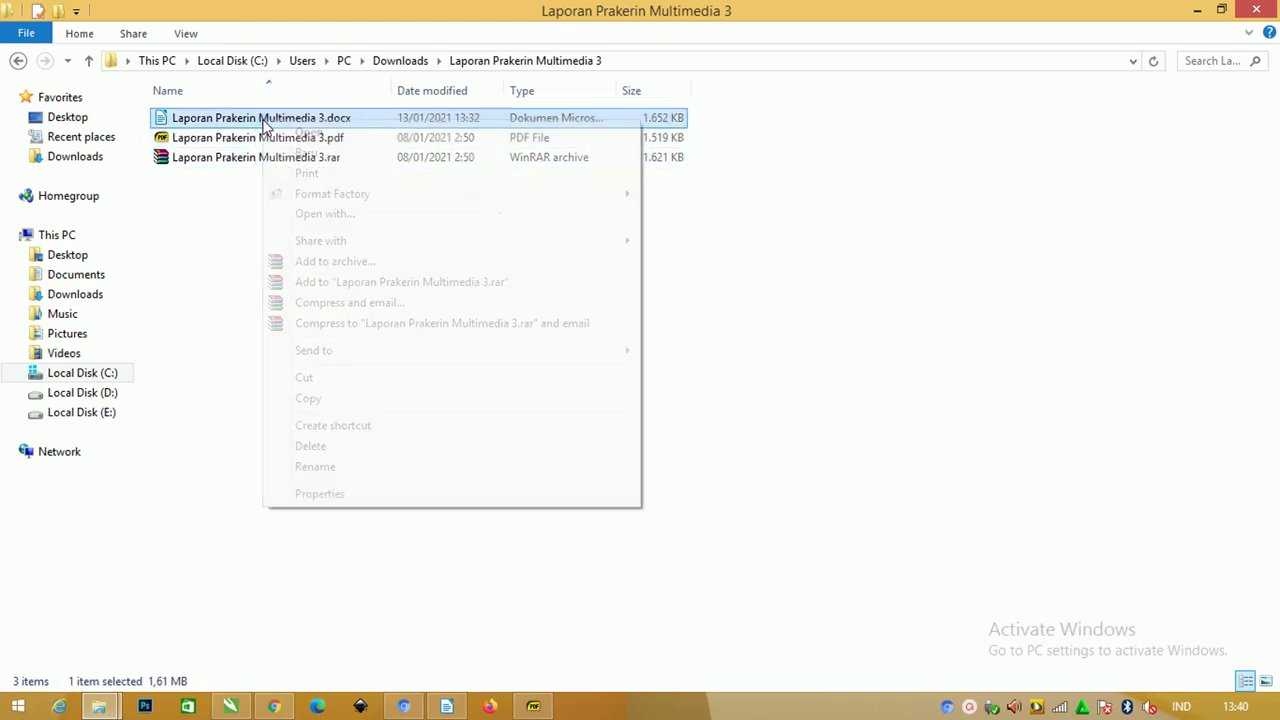
click(306, 133)
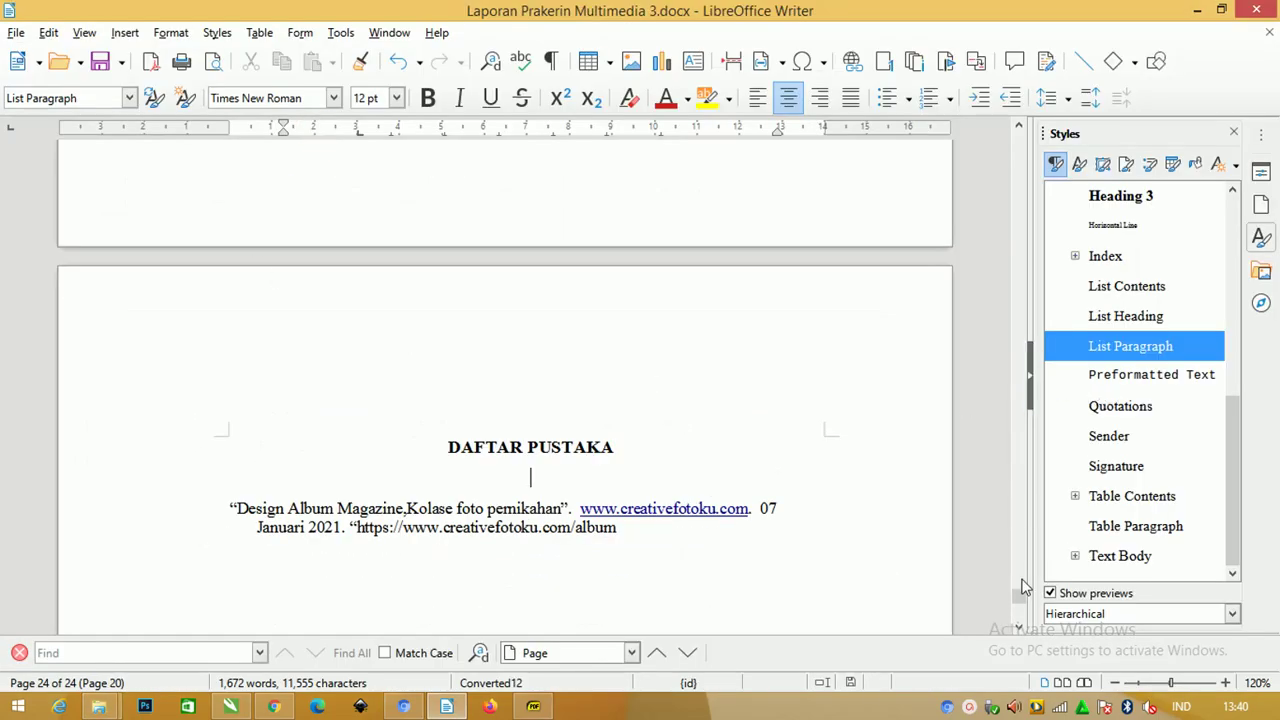
drag(1022, 590, 1015, 143)
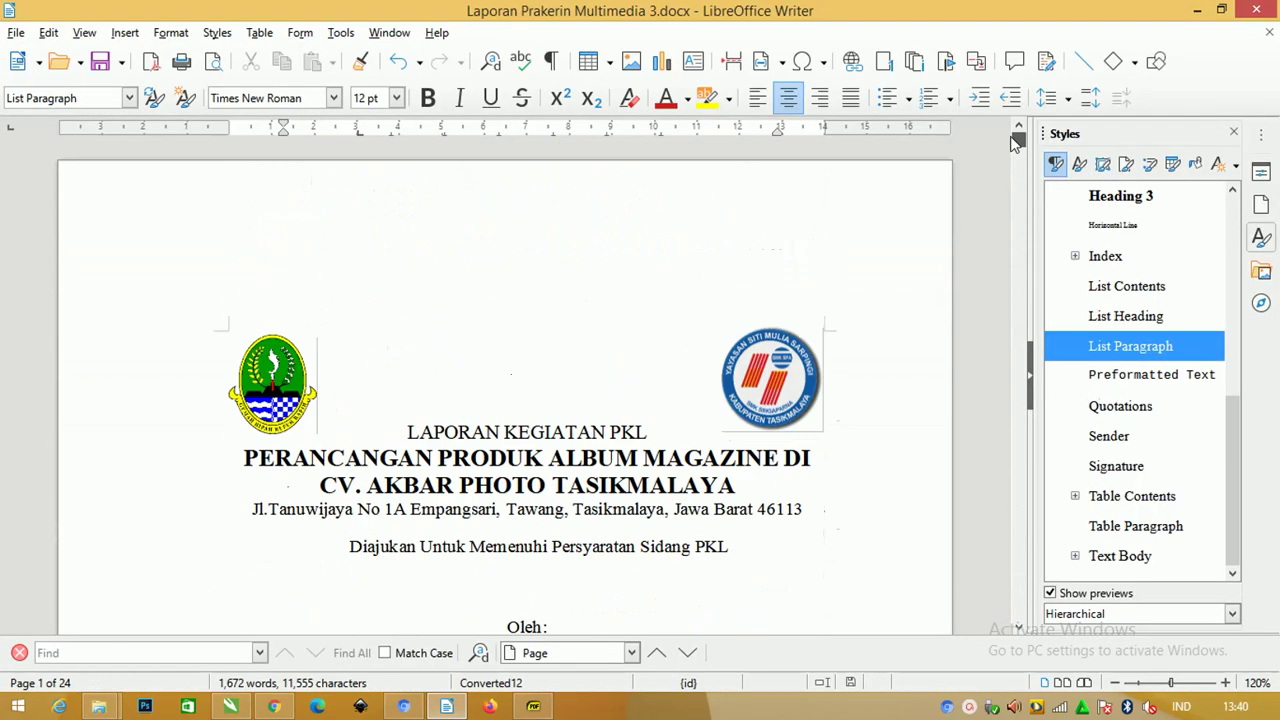
scroll(523, 423, down, 4)
scroll(550, 398, up, 2)
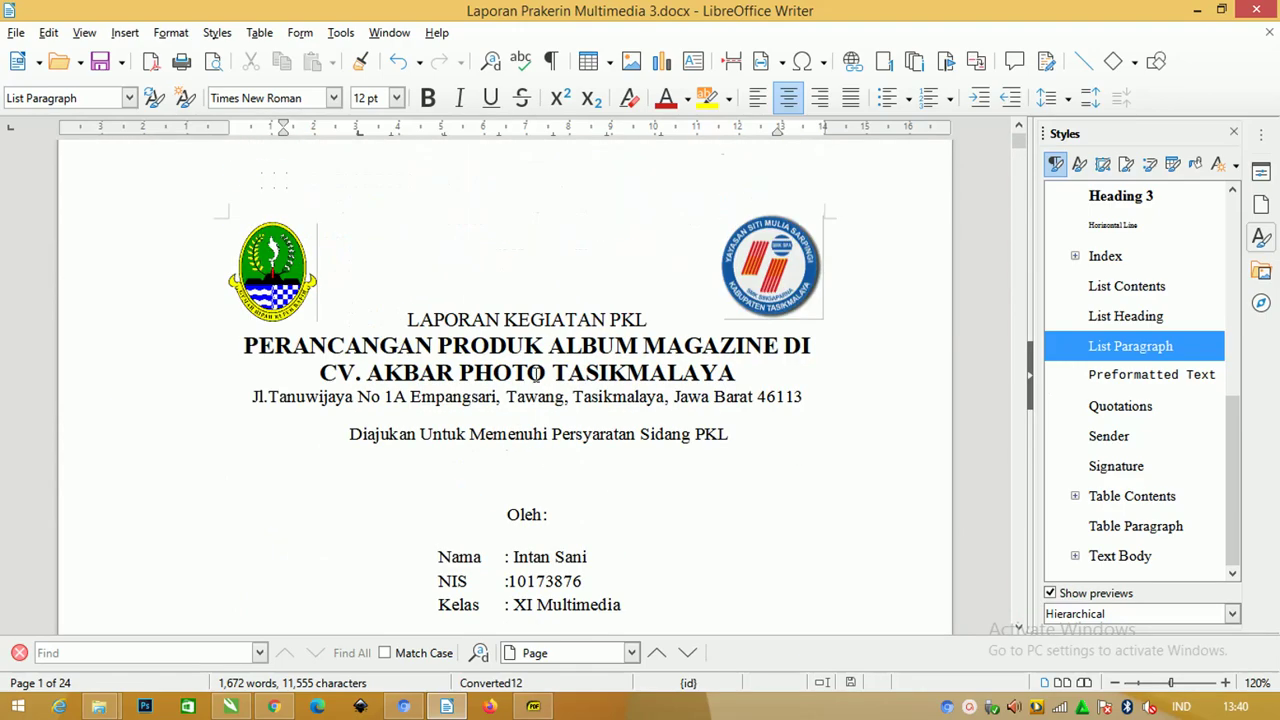
ctrl+scroll(536, 373, down, 2)
scroll(538, 368, down, 8)
scroll(540, 364, down, 8)
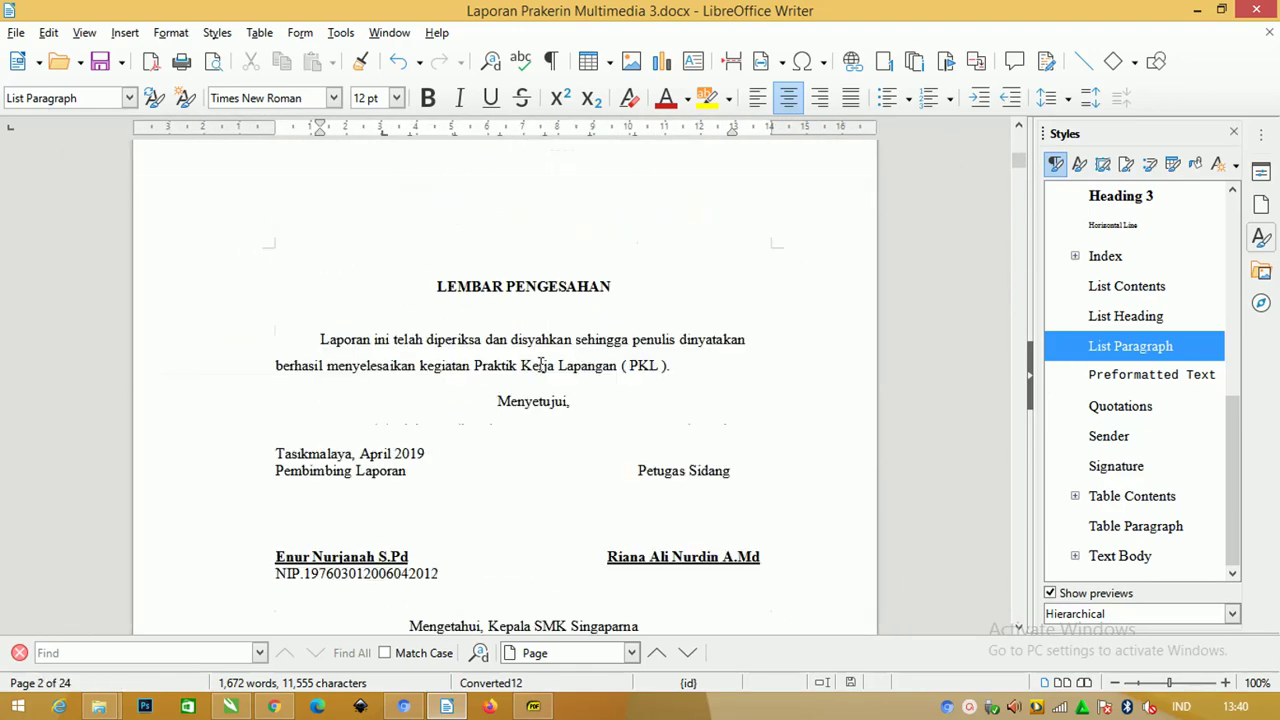
scroll(545, 368, down, 2)
scroll(551, 371, down, 5)
scroll(565, 360, down, 10)
scroll(573, 353, down, 4)
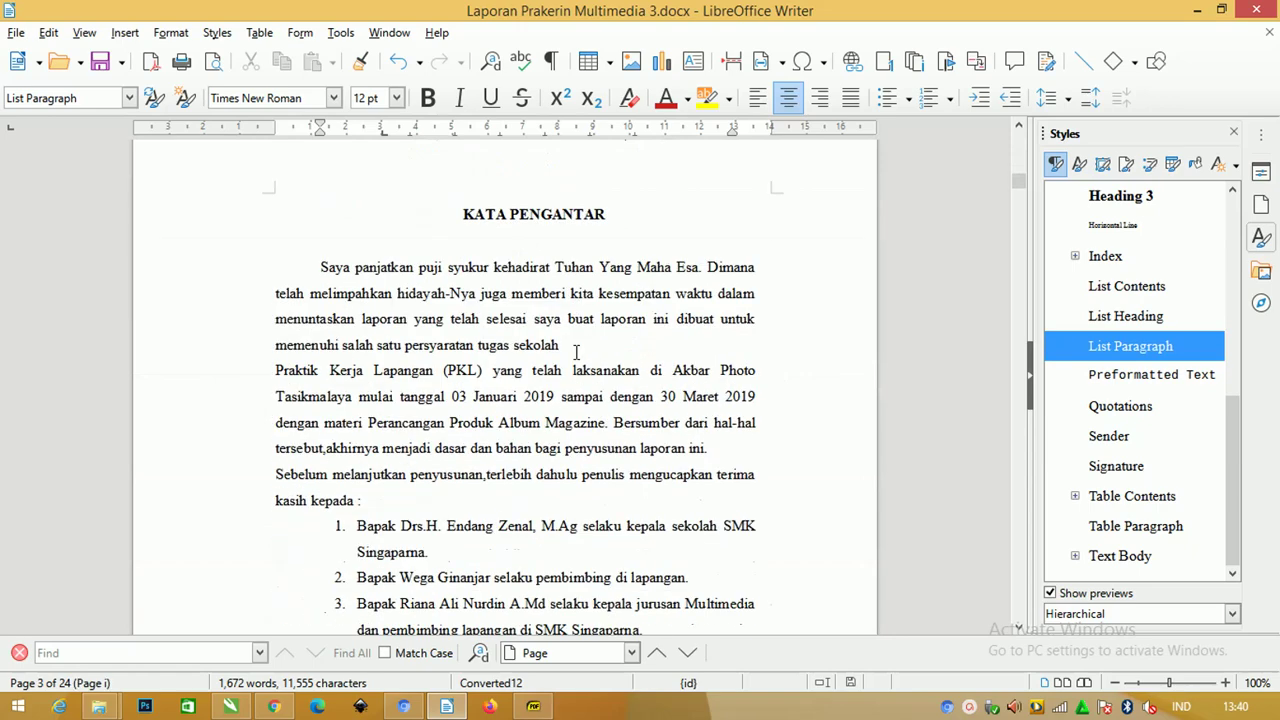
scroll(580, 352, down, 10)
scroll(590, 351, down, 7)
scroll(529, 323, up, 1)
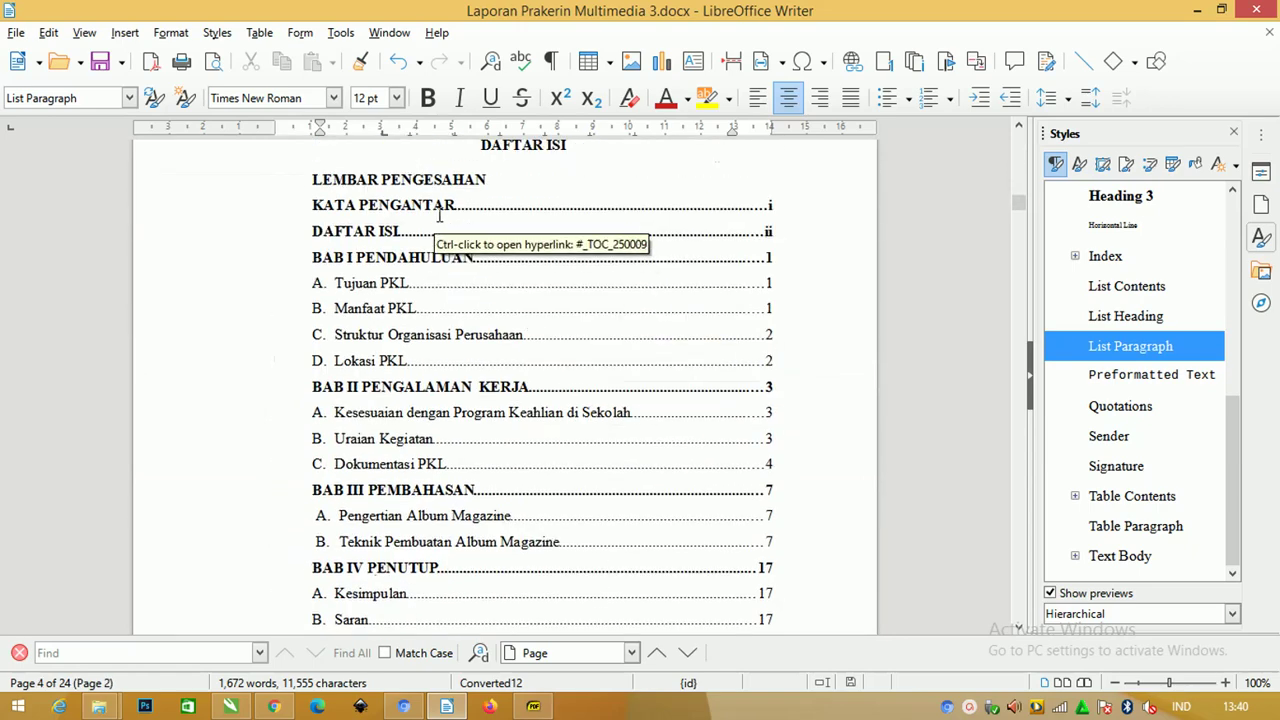
click(381, 231)
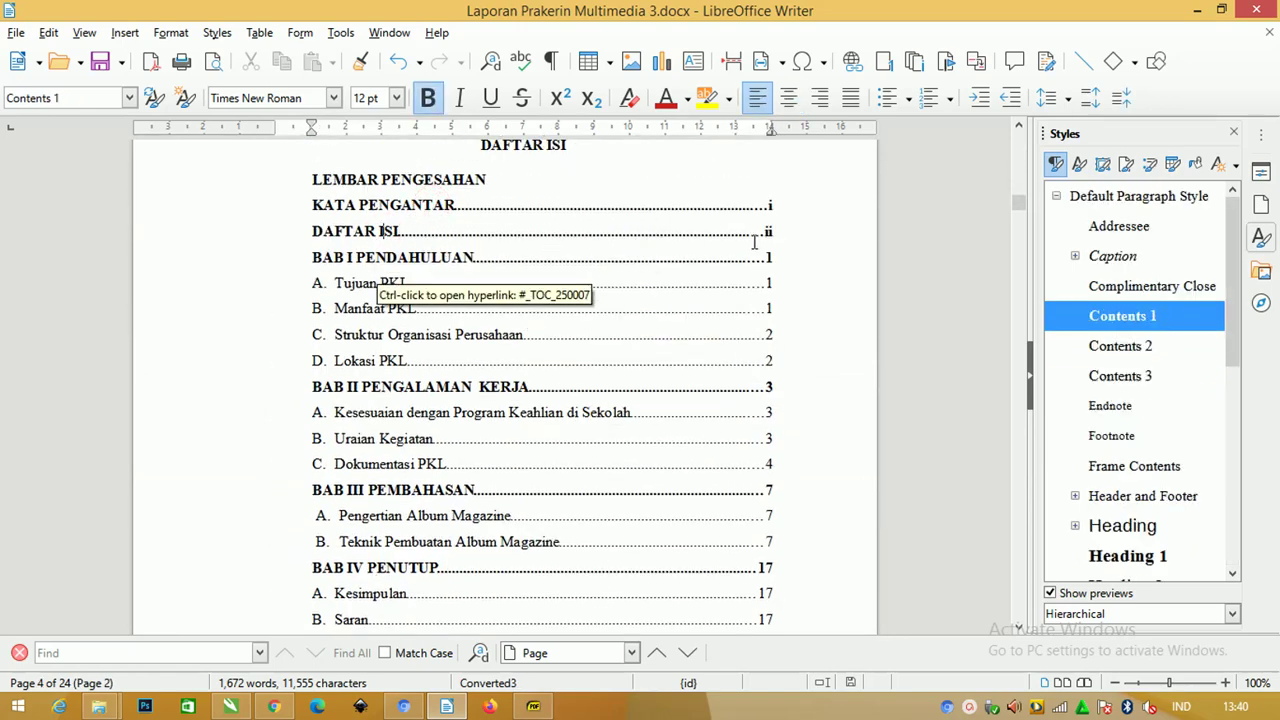
drag(787, 262, 274, 229)
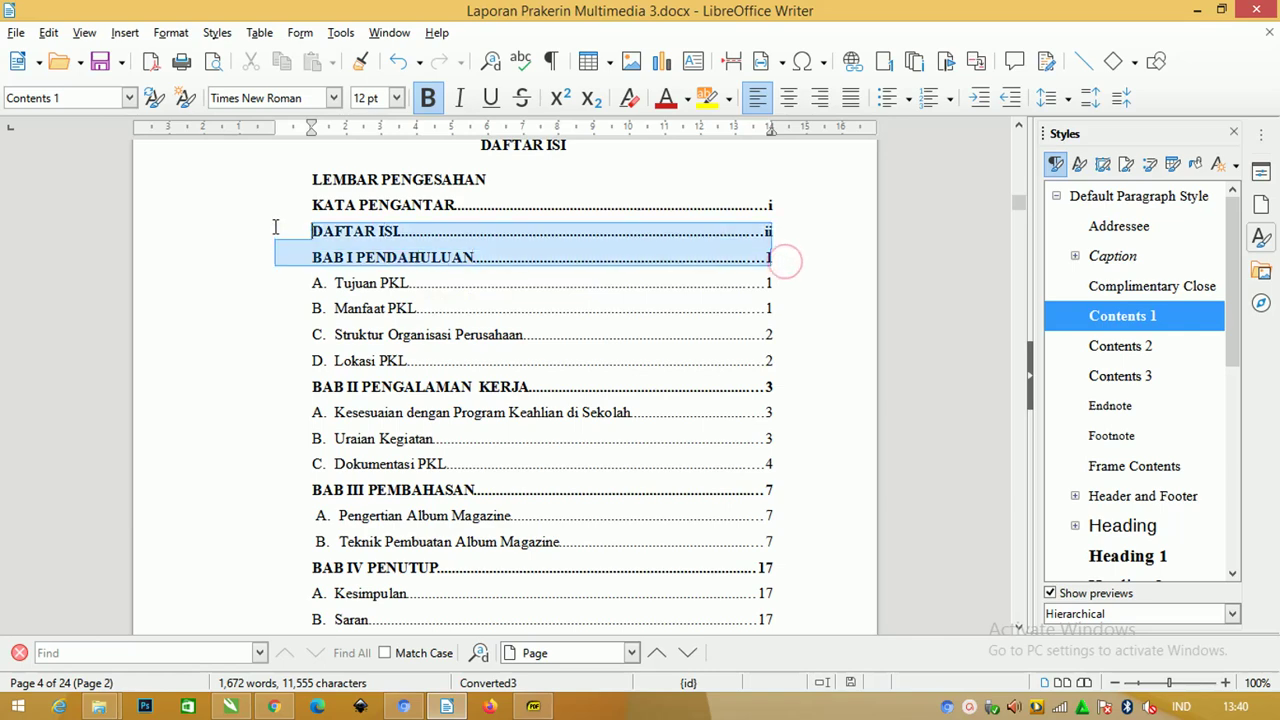
click(435, 262)
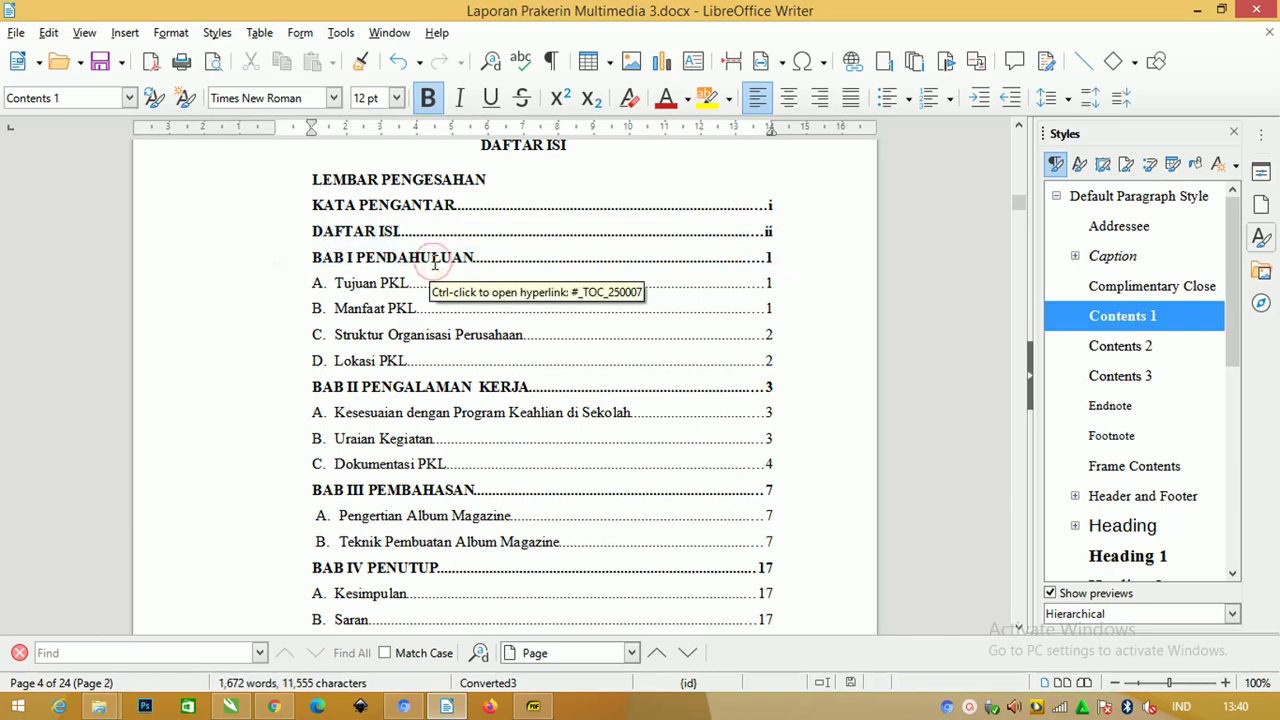
drag(790, 260, 312, 258)
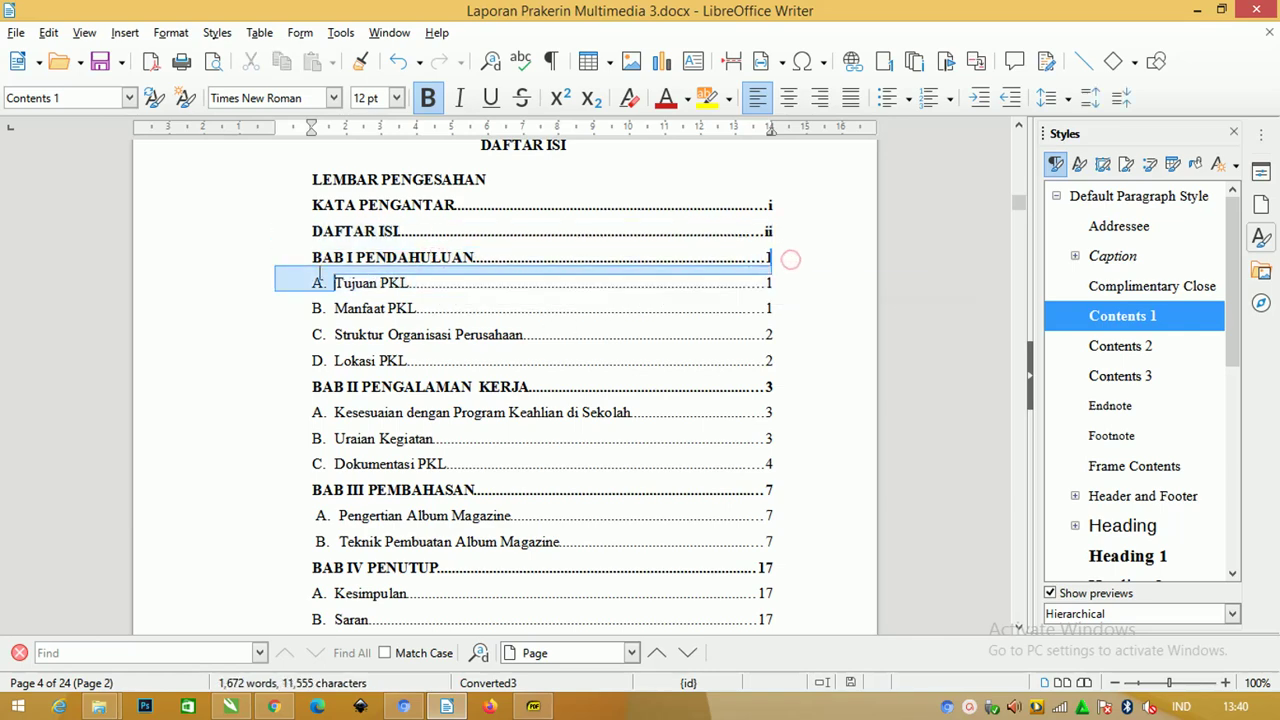
click(434, 258)
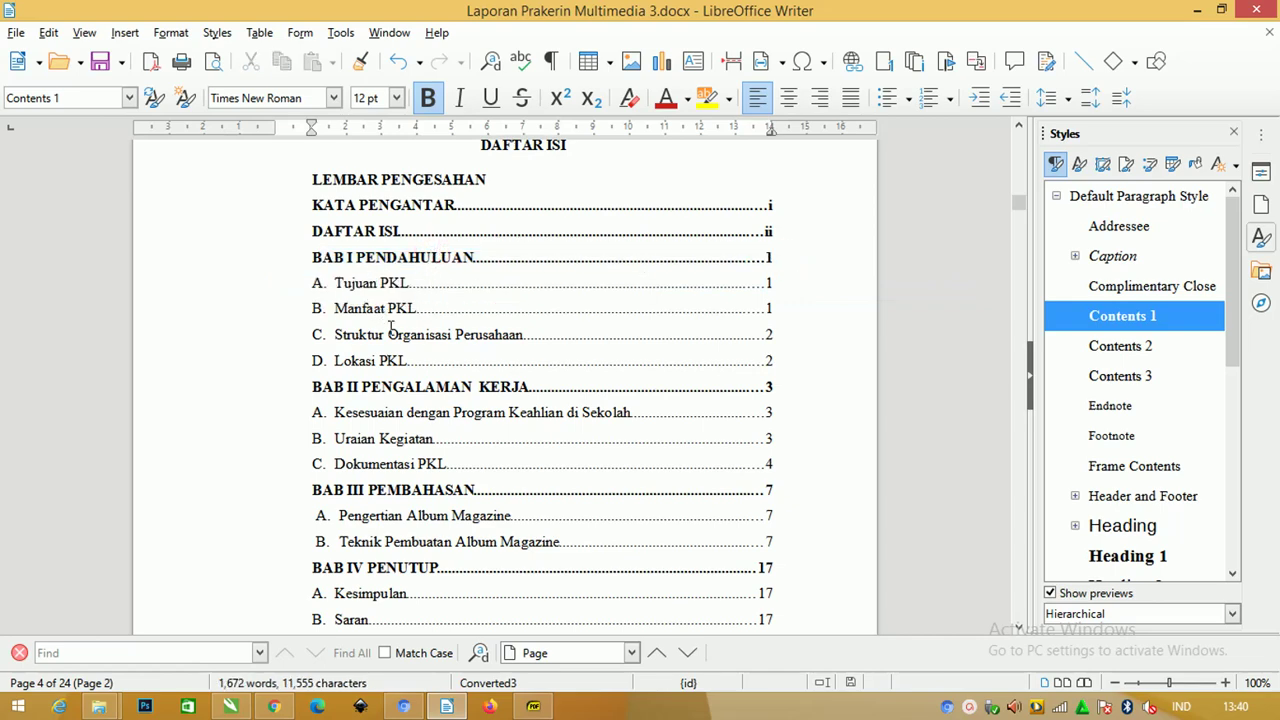
click(388, 361)
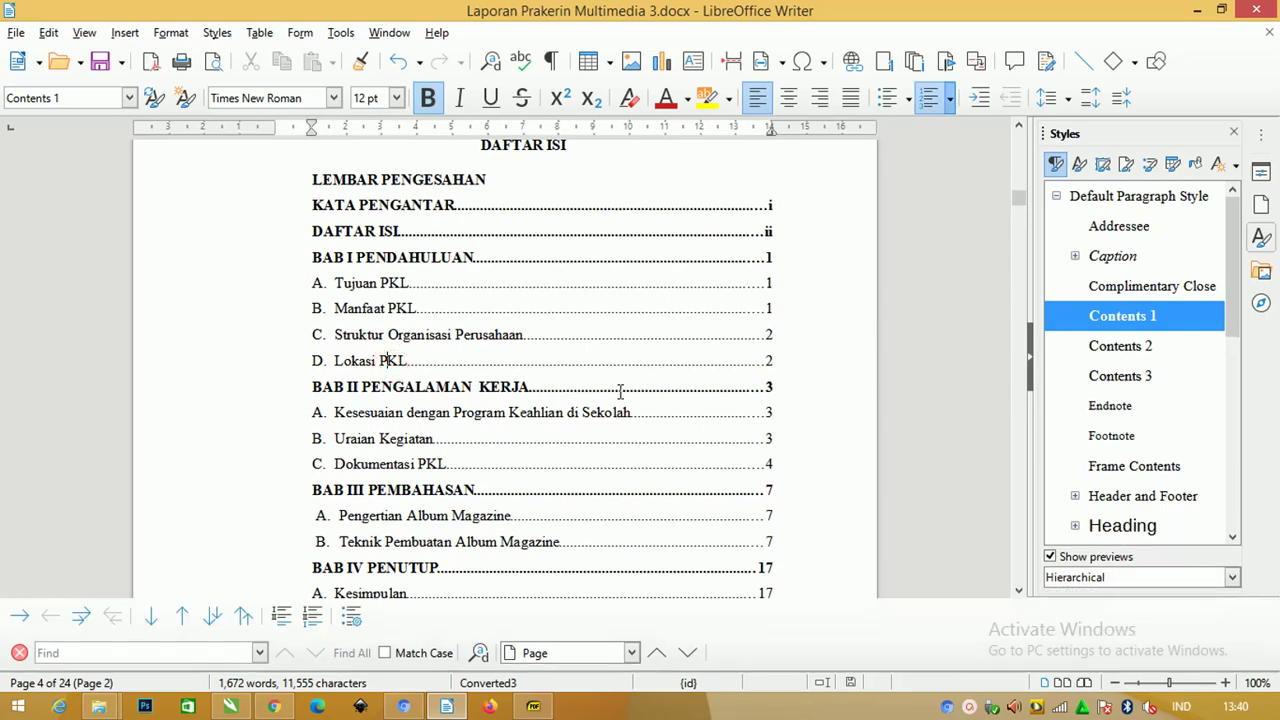
scroll(415, 372, down, 1)
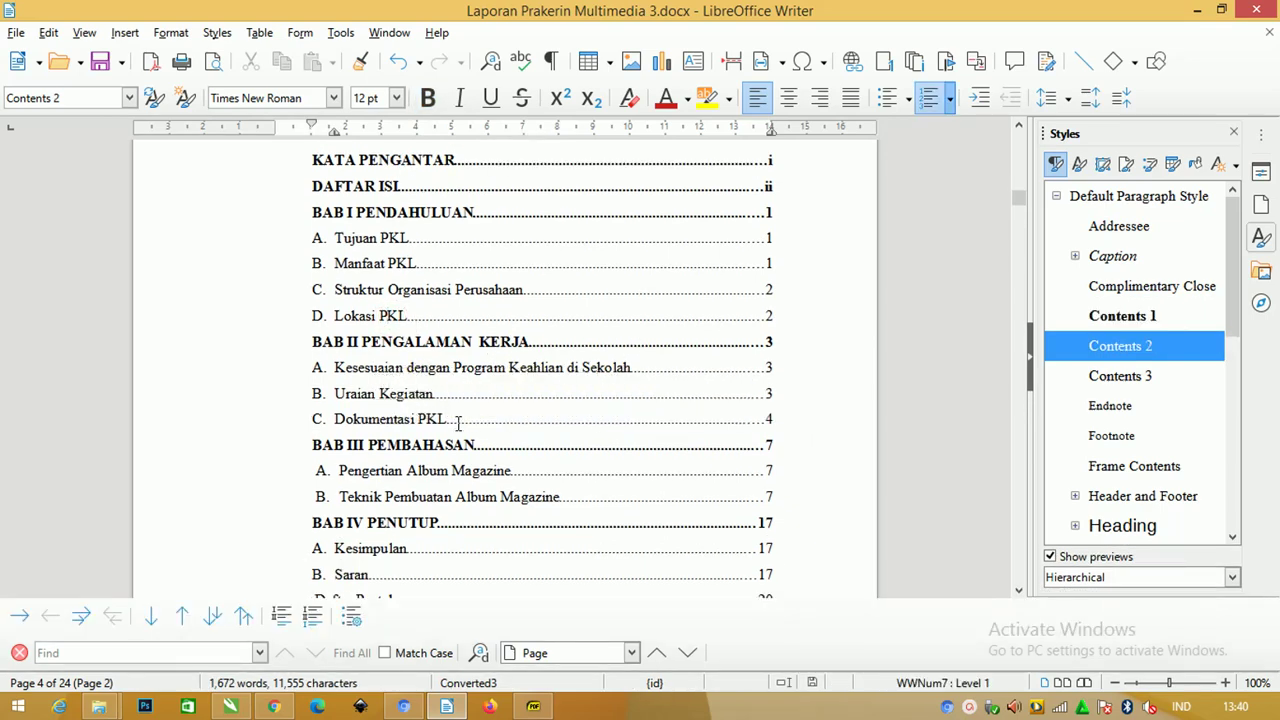
drag(450, 421, 300, 419)
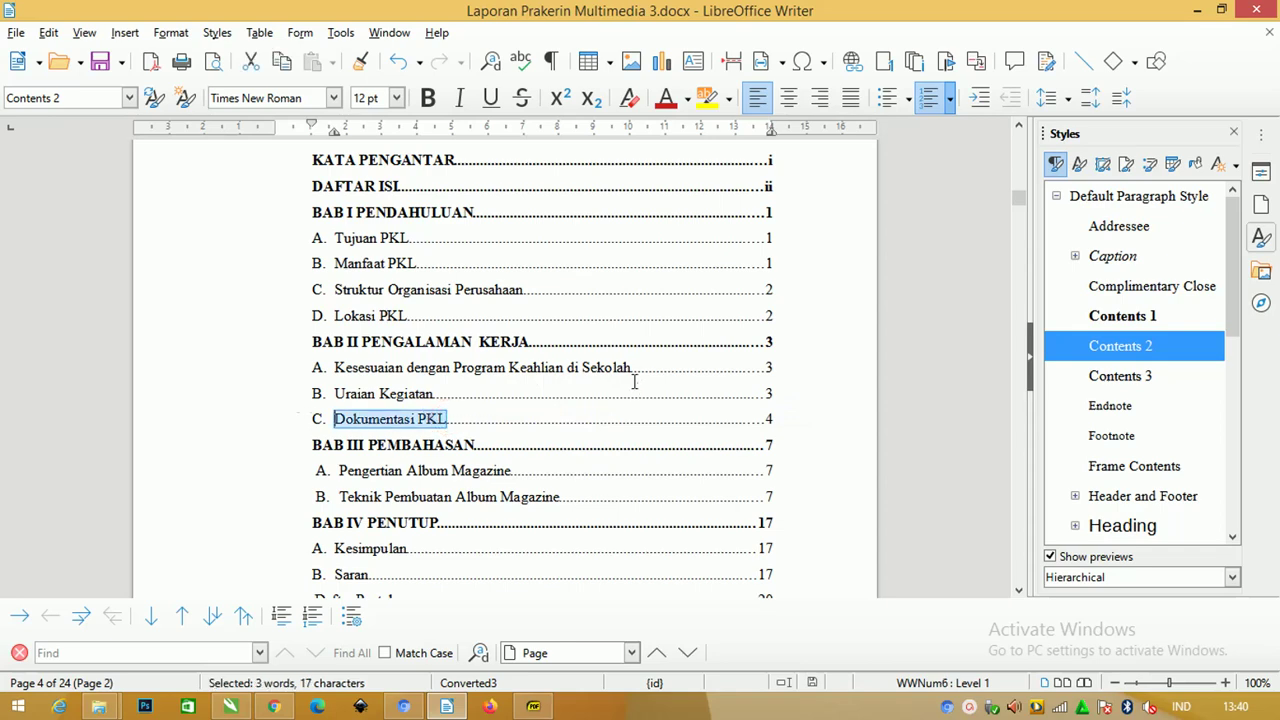
click(352, 371)
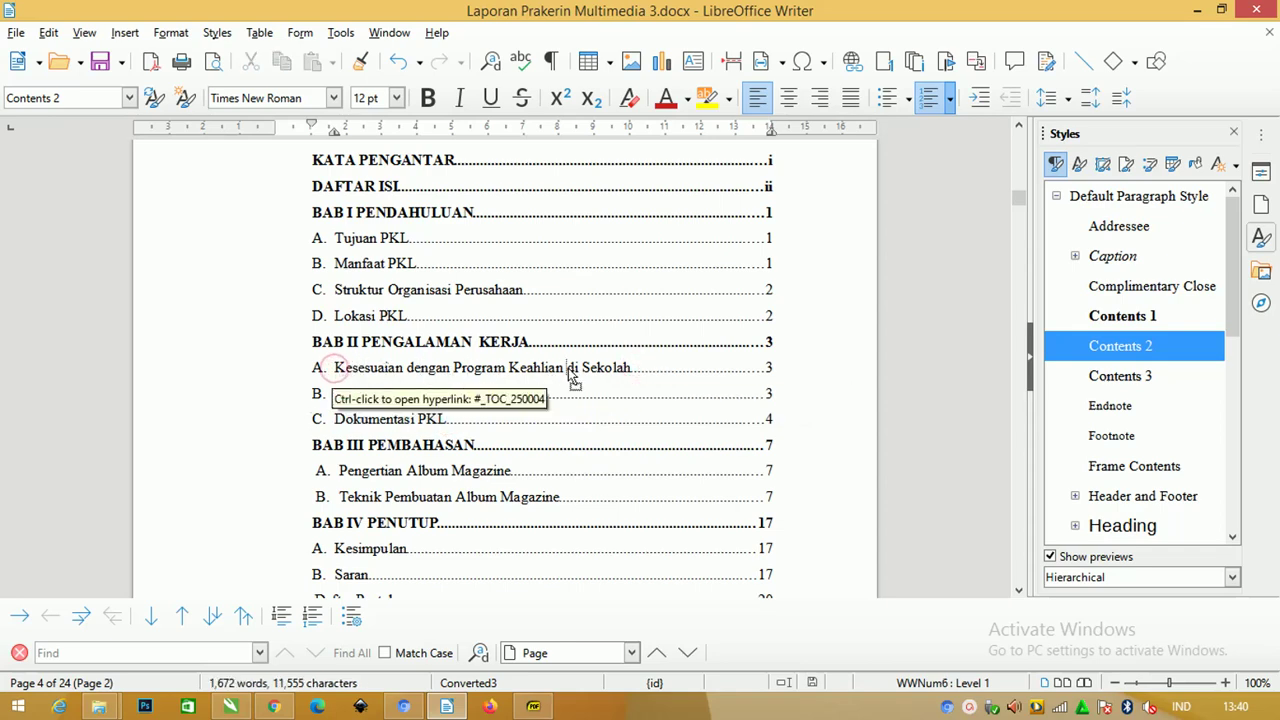
click(567, 368)
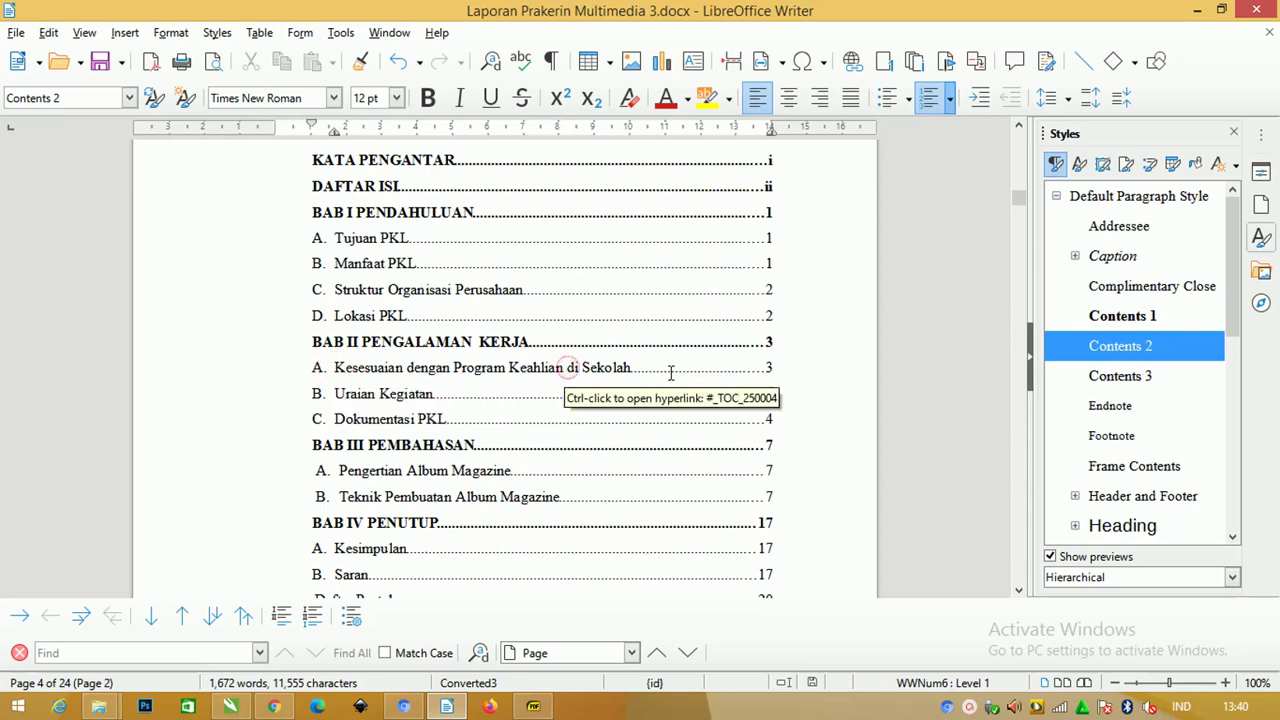
drag(778, 368, 364, 368)
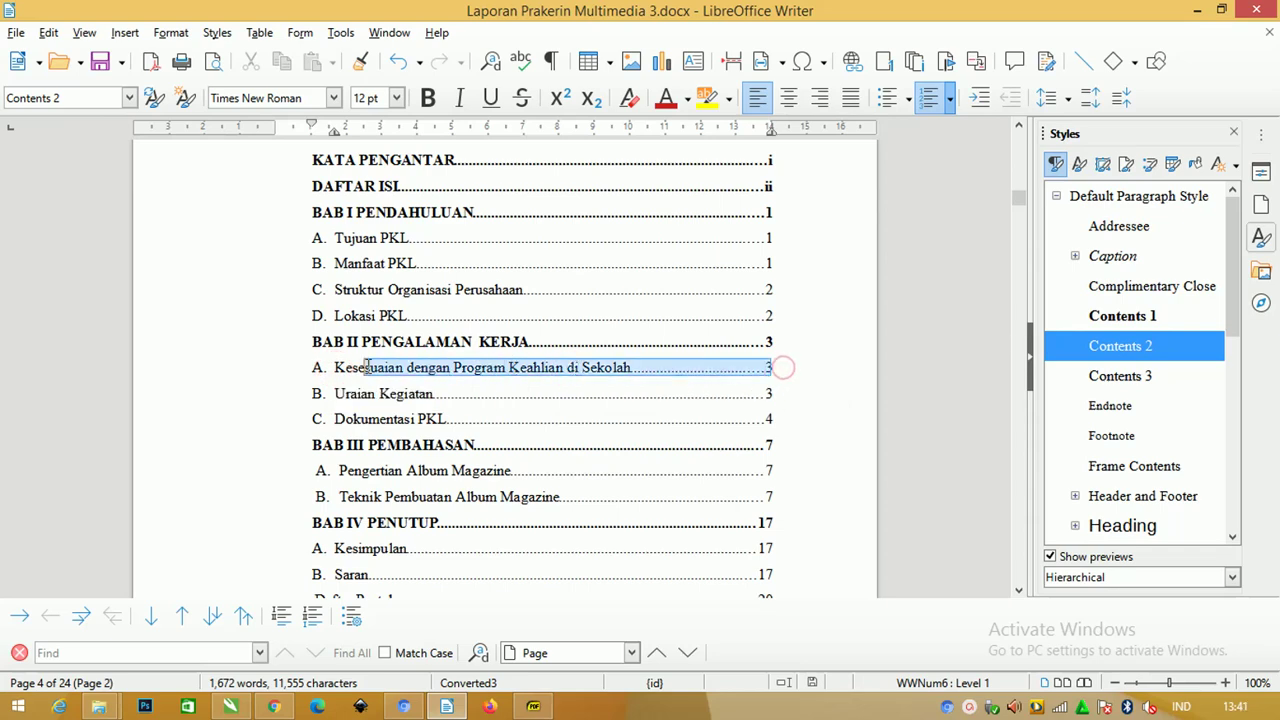
scroll(443, 370, down, 1)
click(392, 407)
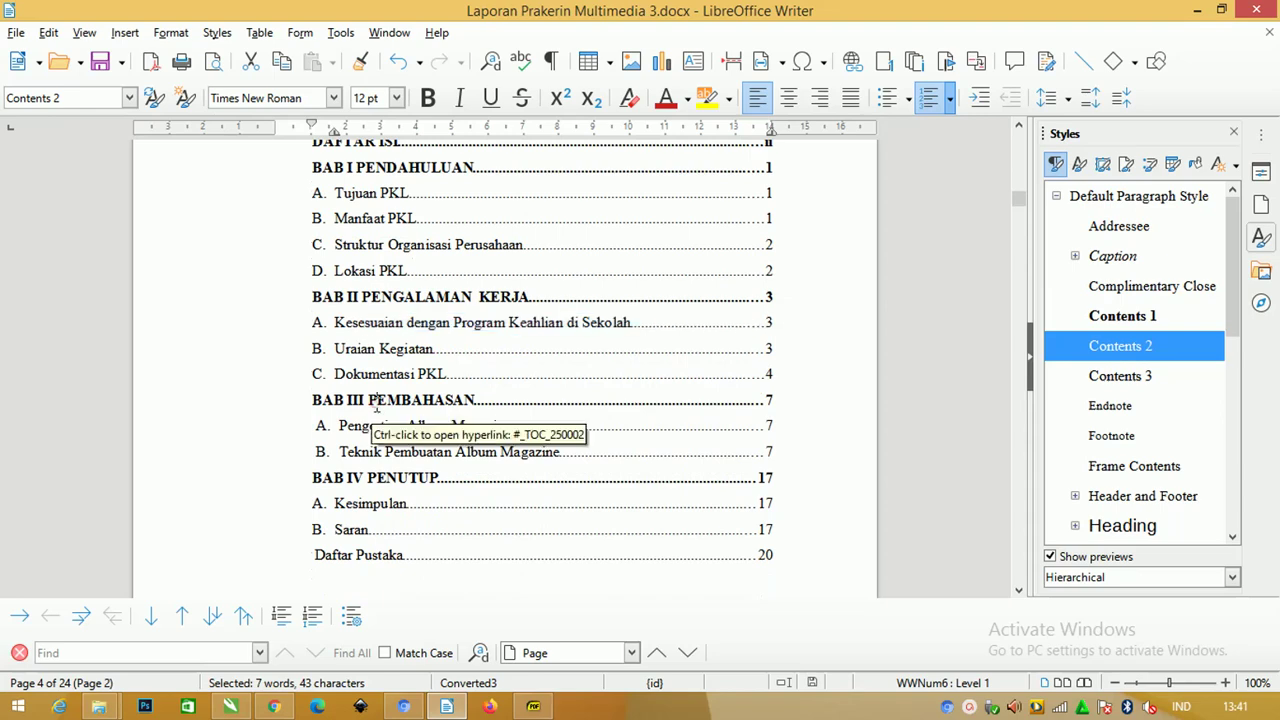
drag(790, 398, 316, 400)
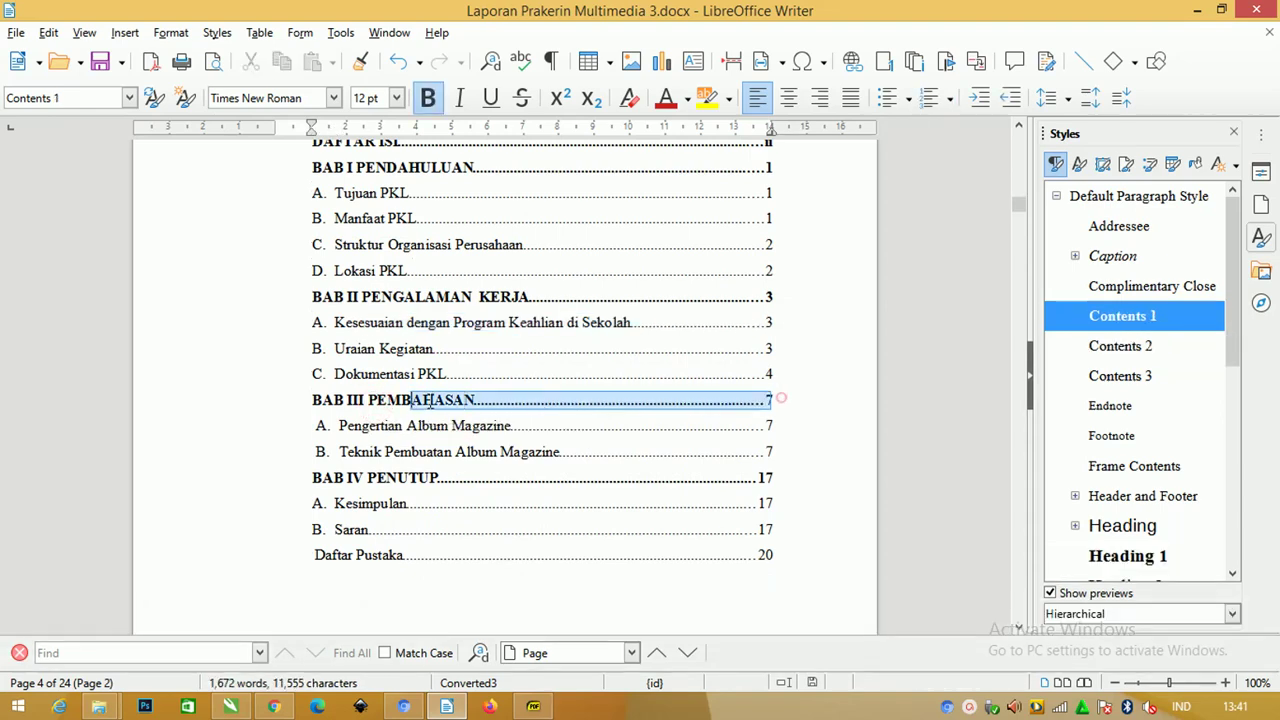
click(376, 426)
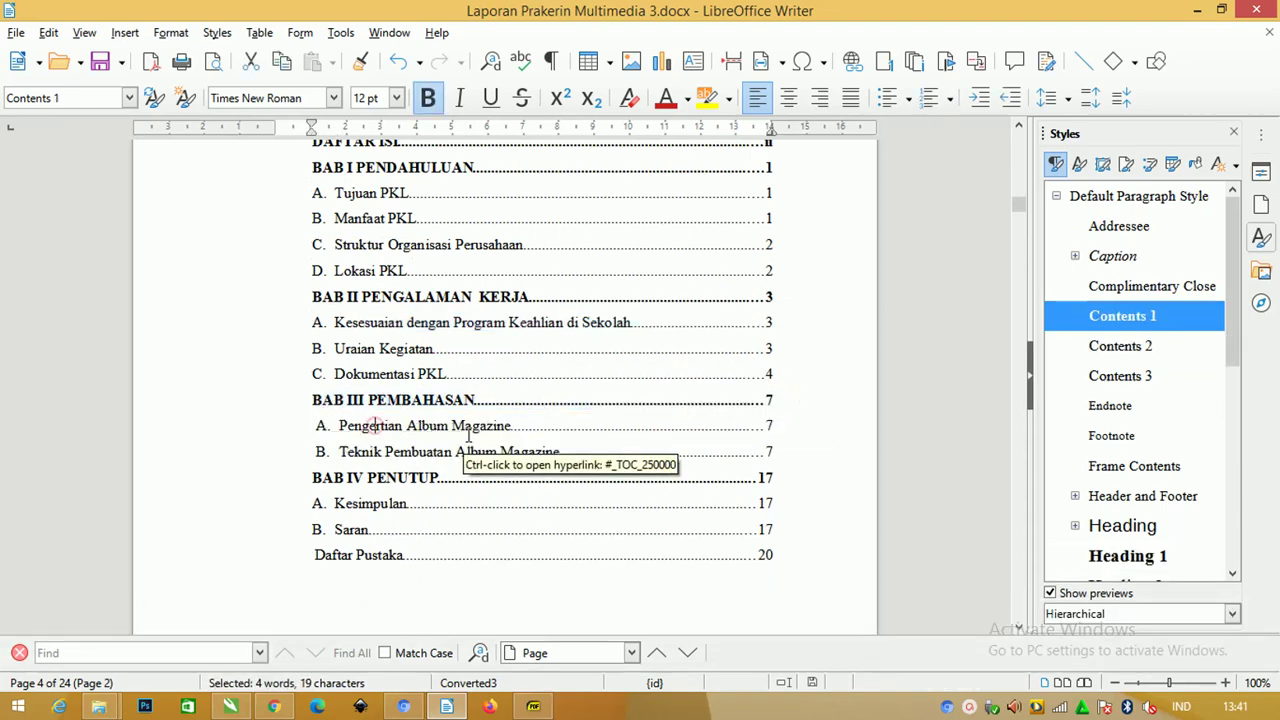
drag(788, 425, 309, 418)
scroll(437, 442, down, 1)
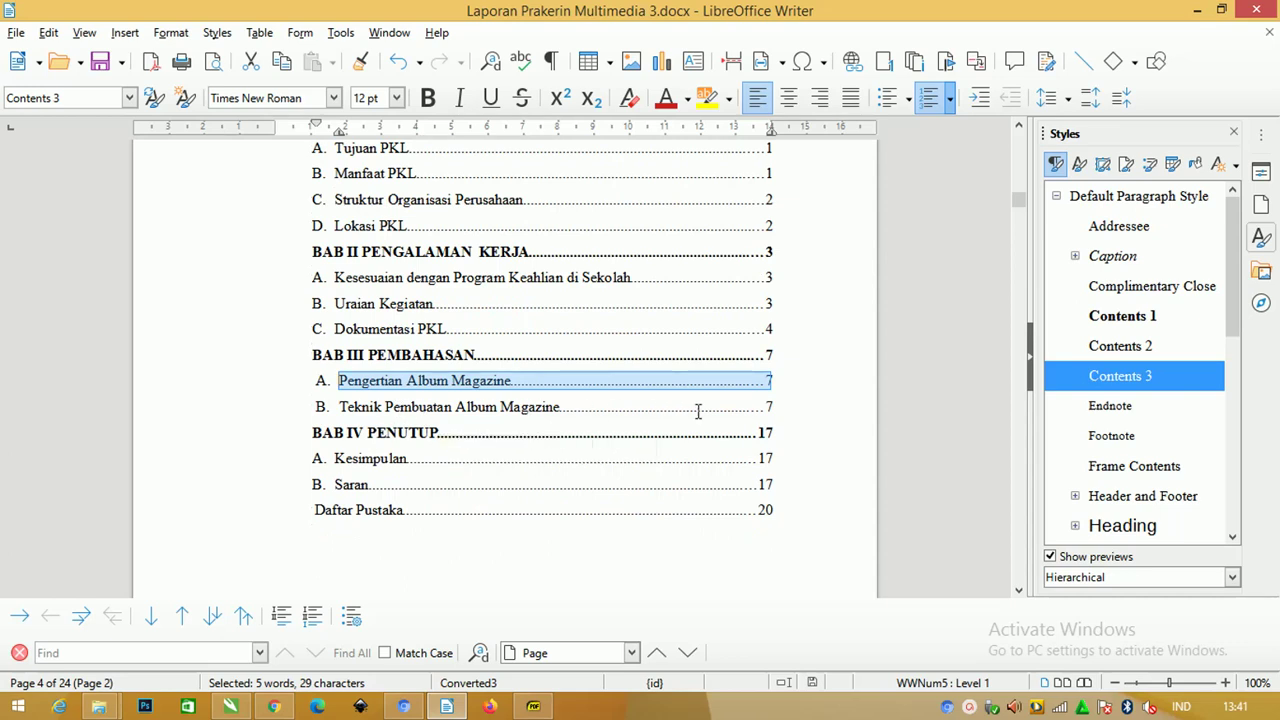
drag(782, 412, 305, 378)
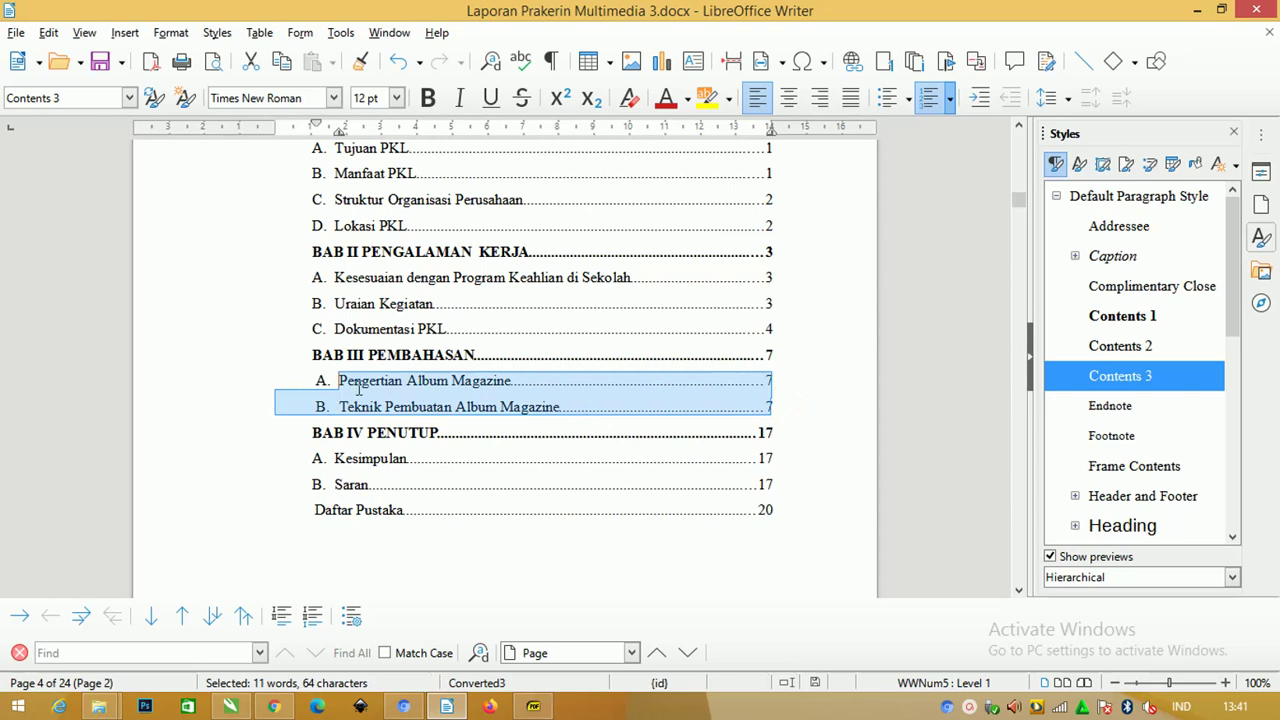
click(358, 386)
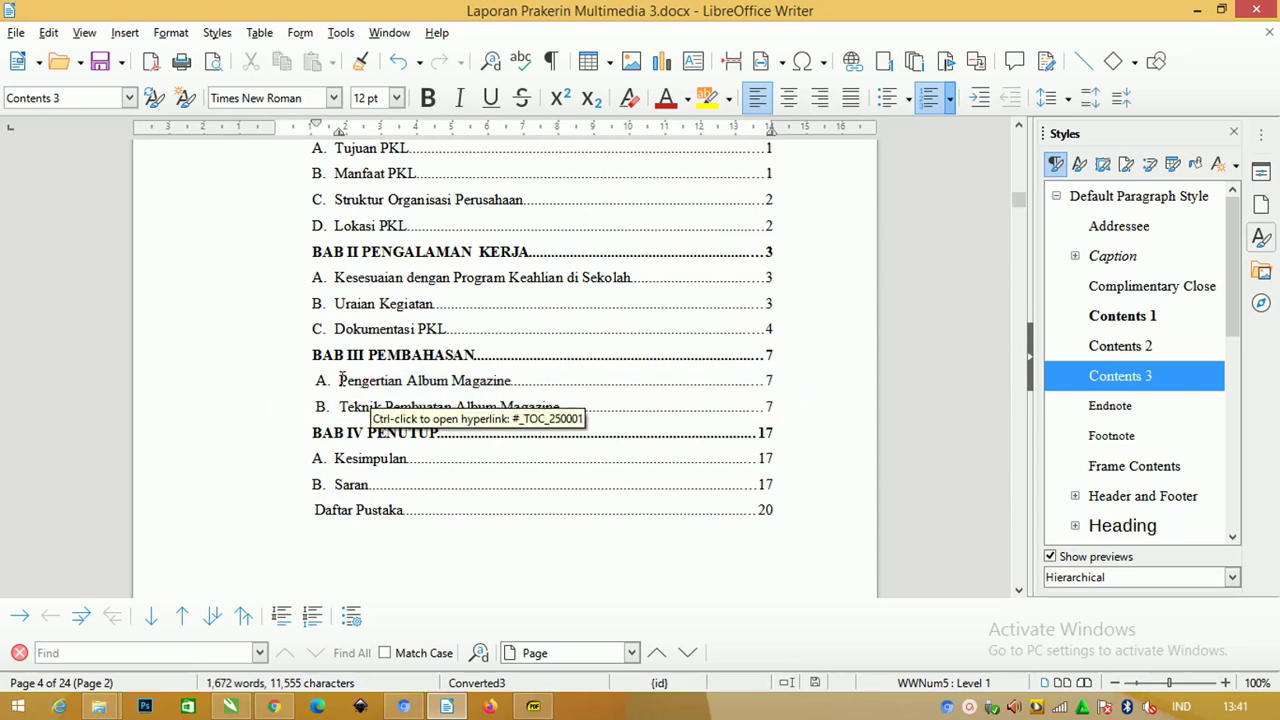
click(572, 394)
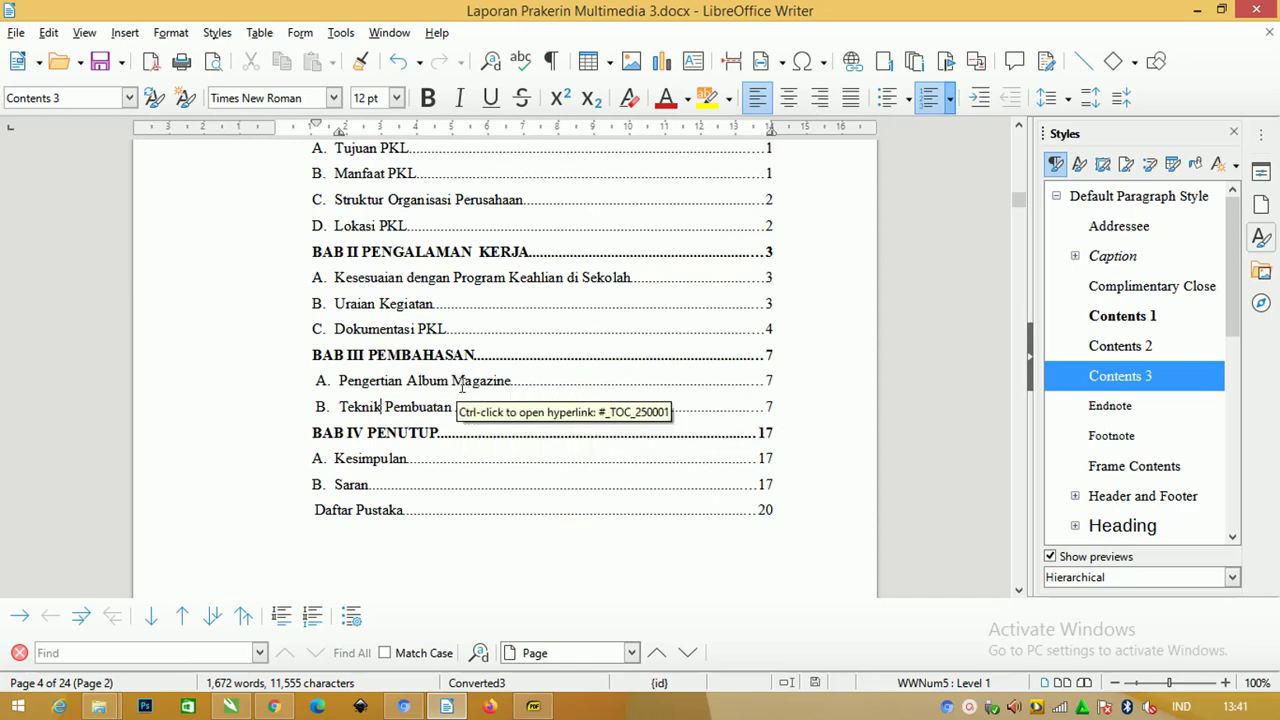
click(273, 706)
double_click(460, 392)
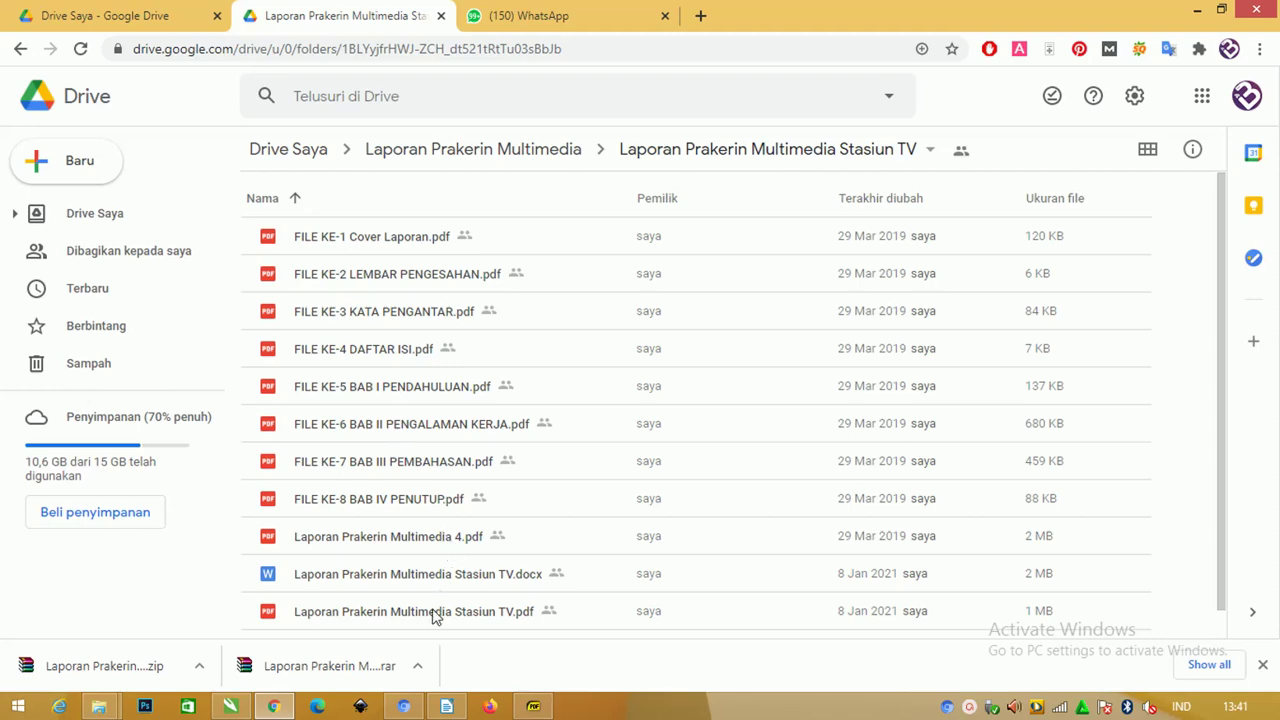
scroll(434, 585, down, 1)
double_click(433, 584)
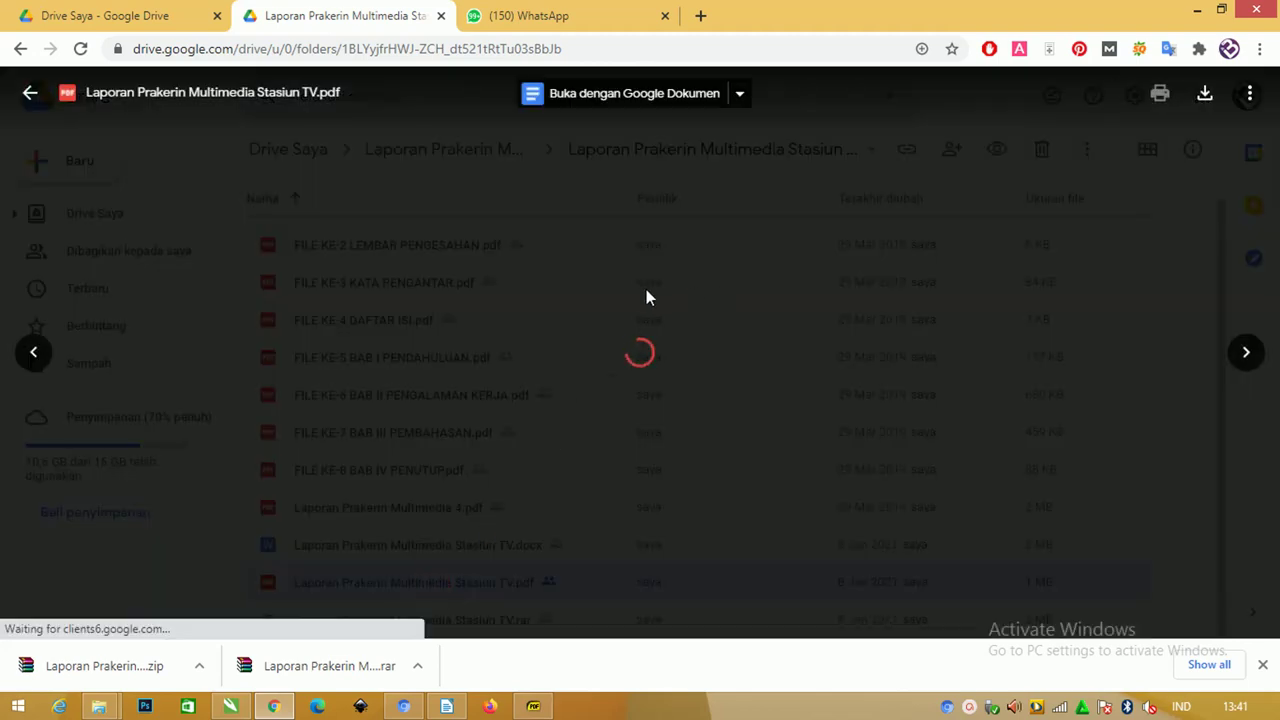
scroll(660, 290, down, 5)
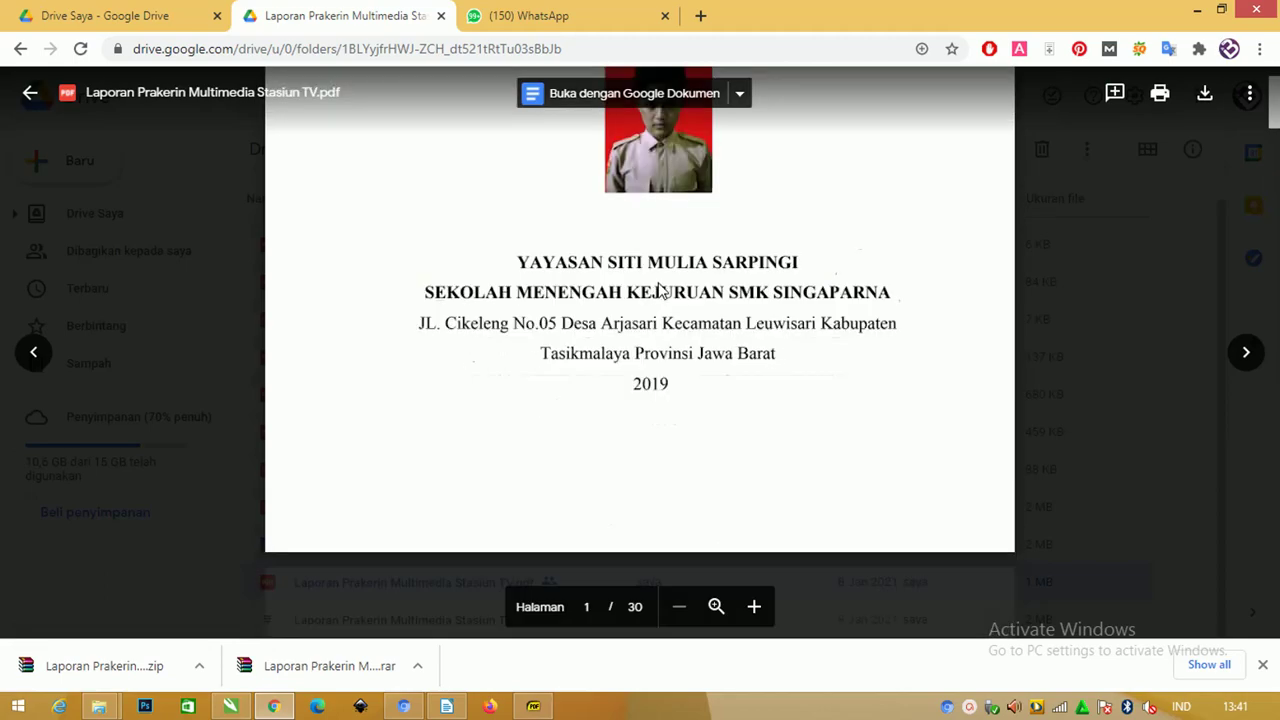
scroll(662, 288, down, 5)
scroll(664, 288, down, 5)
scroll(667, 290, down, 5)
scroll(668, 288, down, 5)
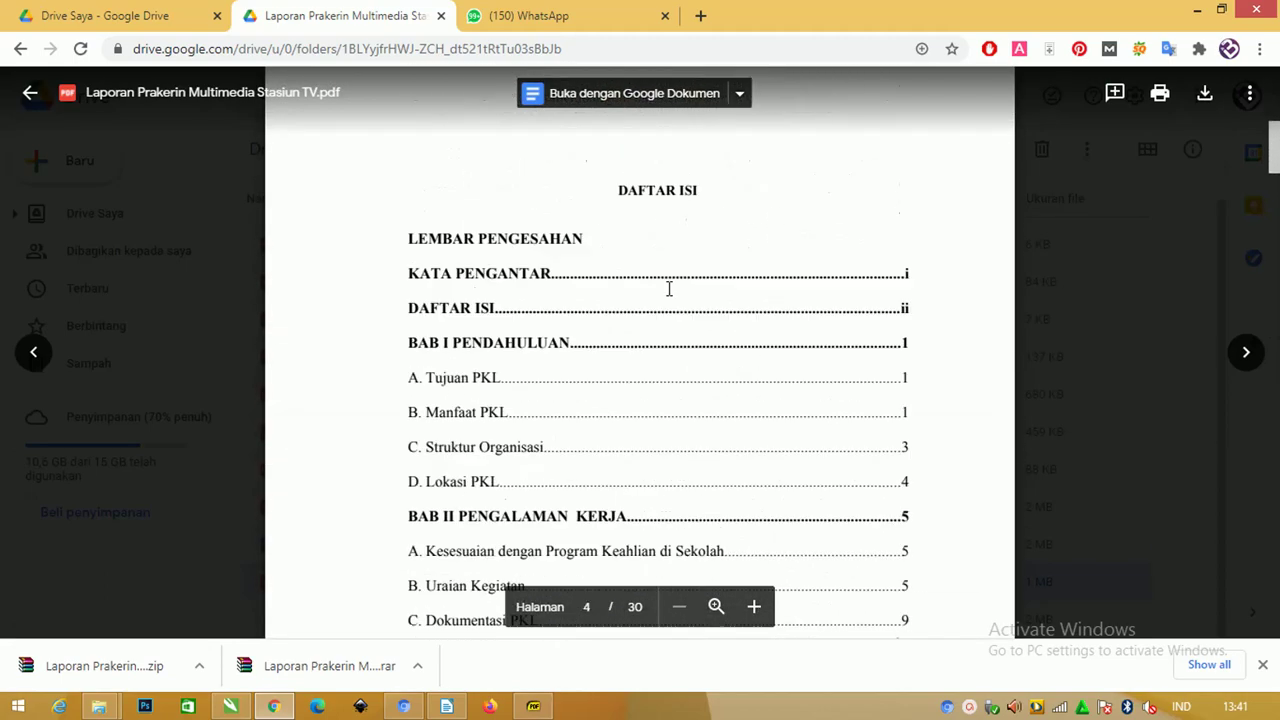
scroll(669, 287, down, 5)
scroll(669, 288, up, 1)
scroll(496, 383, up, 2)
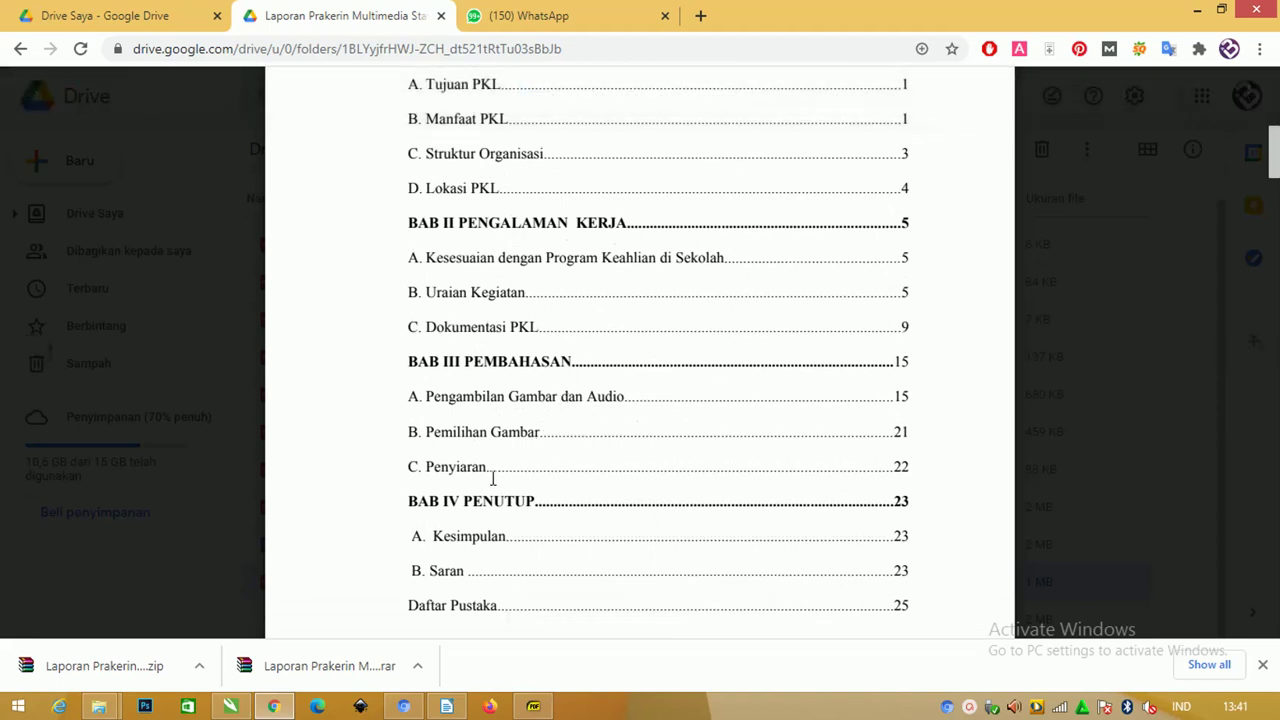
key(alt+Tab)
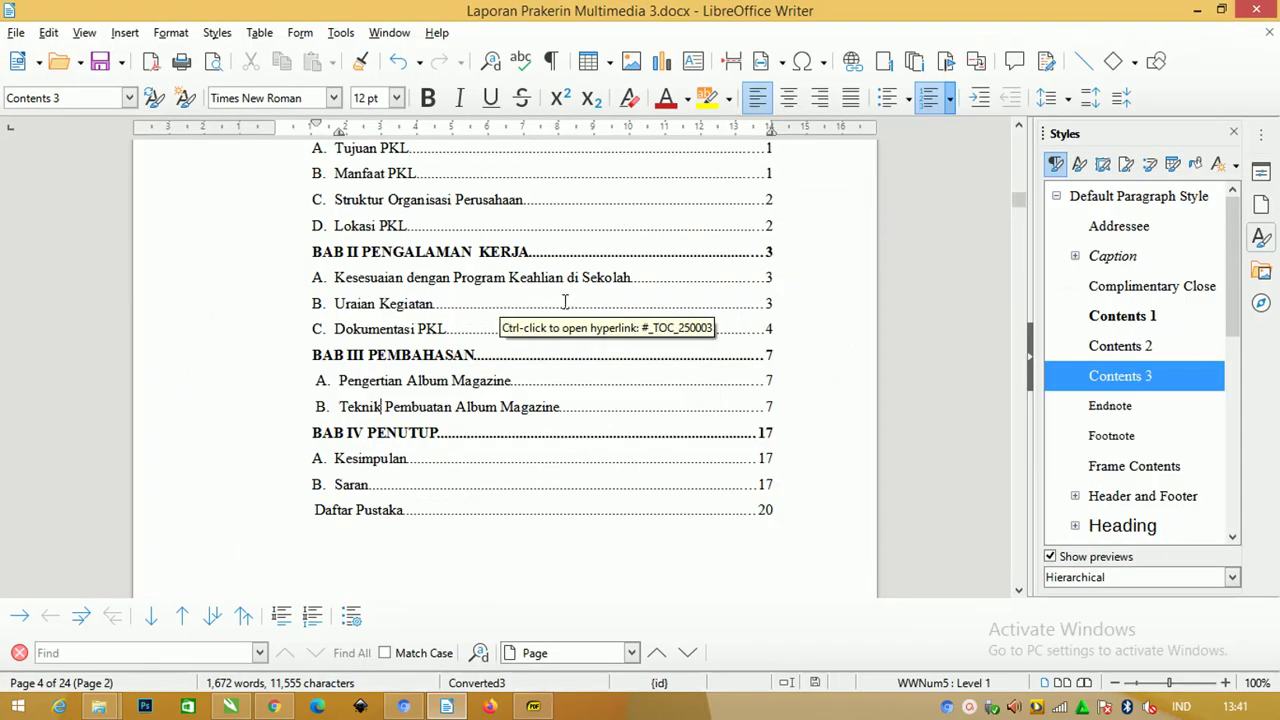
Step: Scroll back to the report's top, then create a blank Writer document, Untitled 1, via File > New
scroll(562, 321, up, 2)
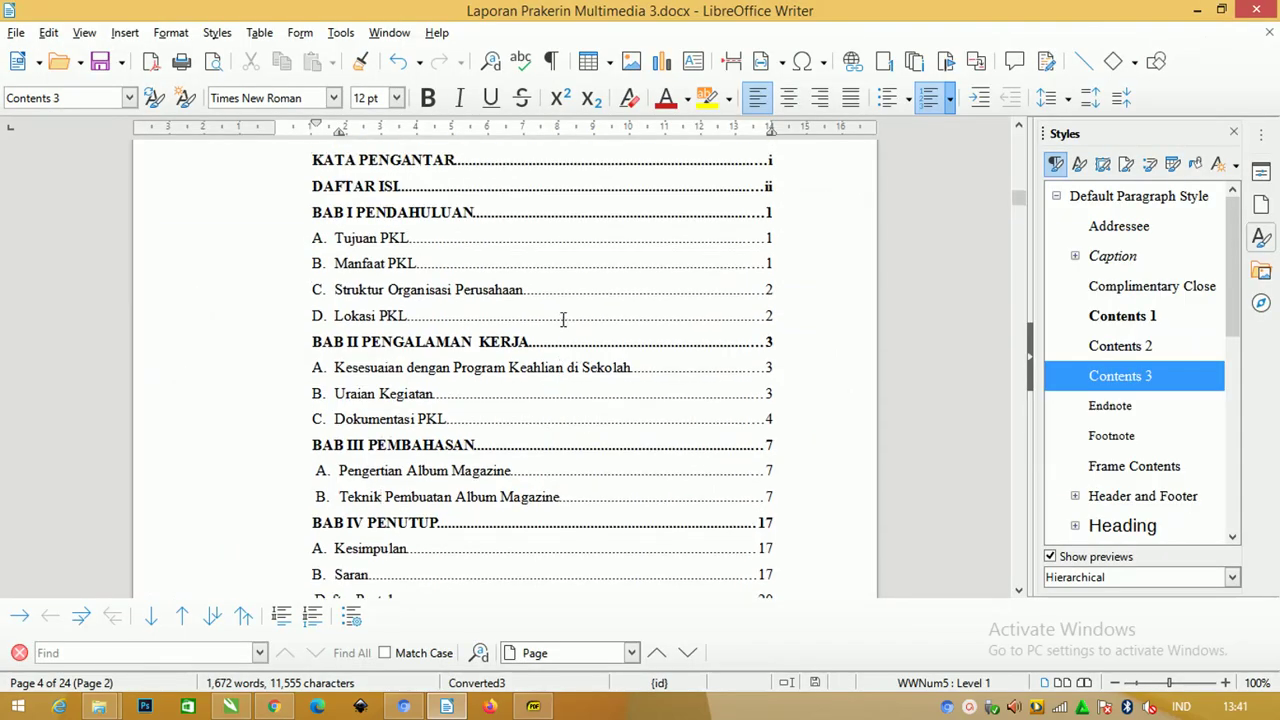
scroll(563, 319, down, 2)
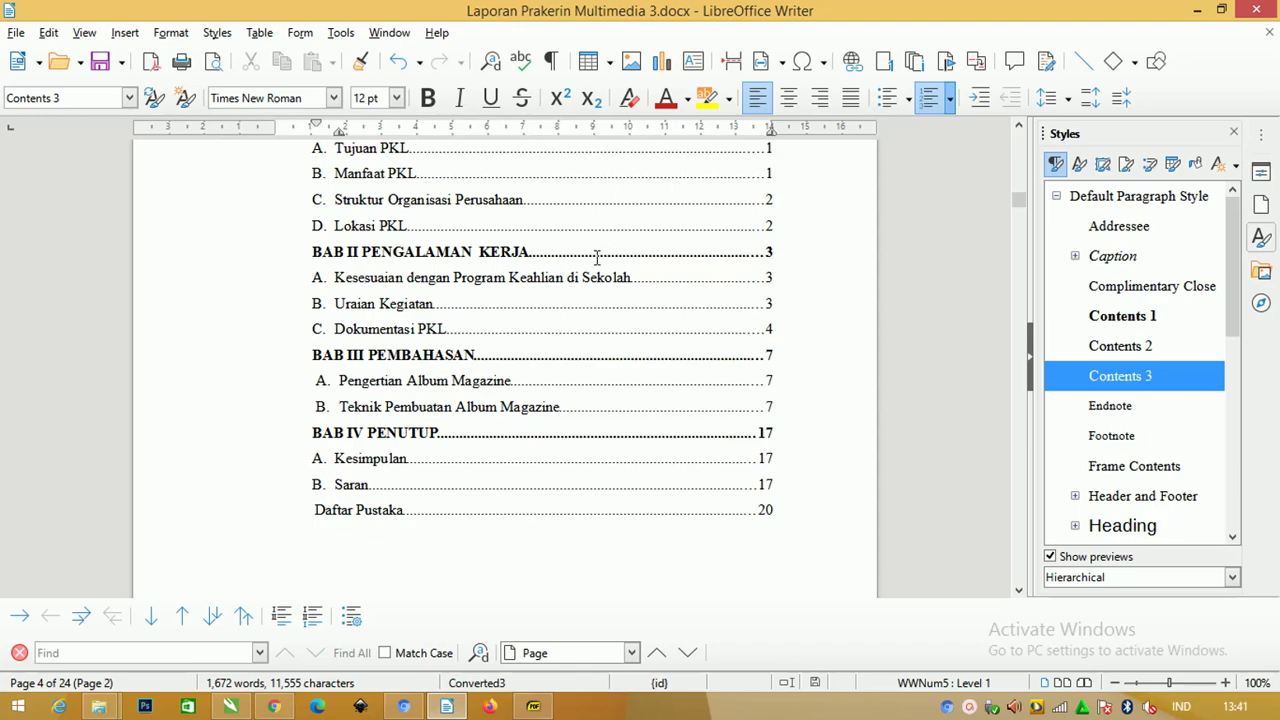
scroll(586, 254, up, 4)
scroll(583, 260, up, 4)
scroll(597, 249, up, 9)
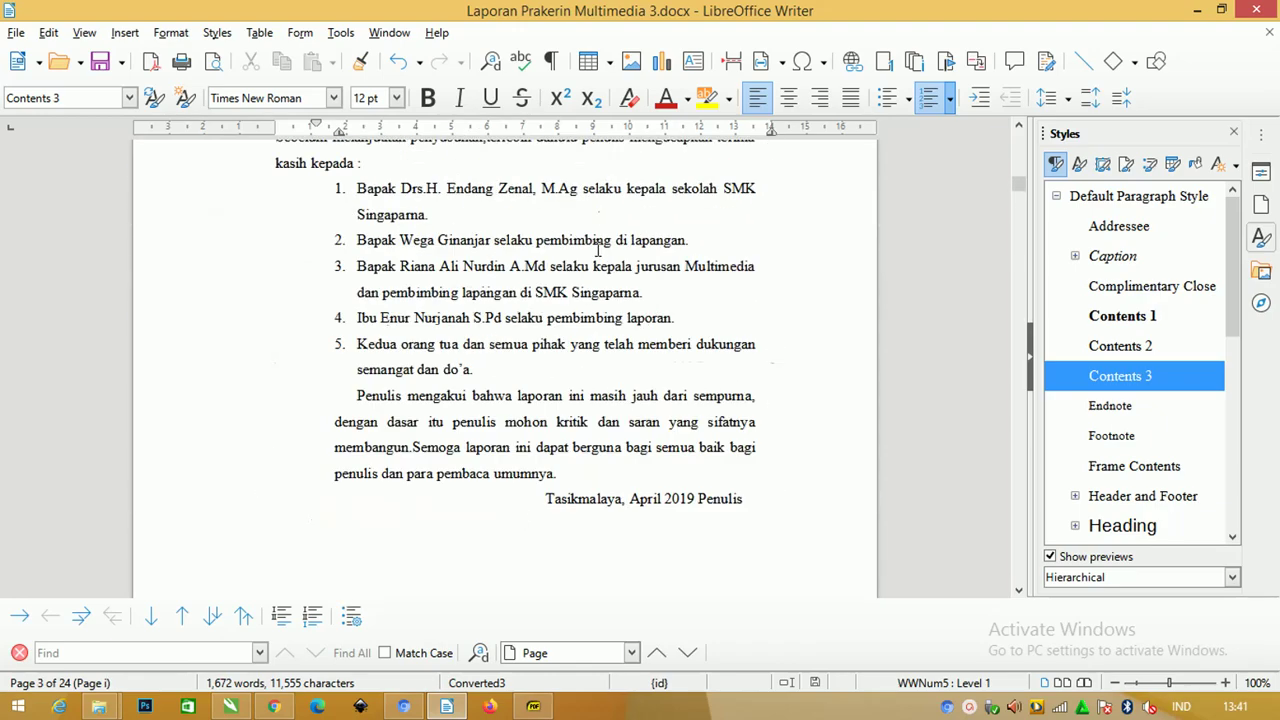
scroll(598, 248, up, 5)
scroll(594, 251, up, 8)
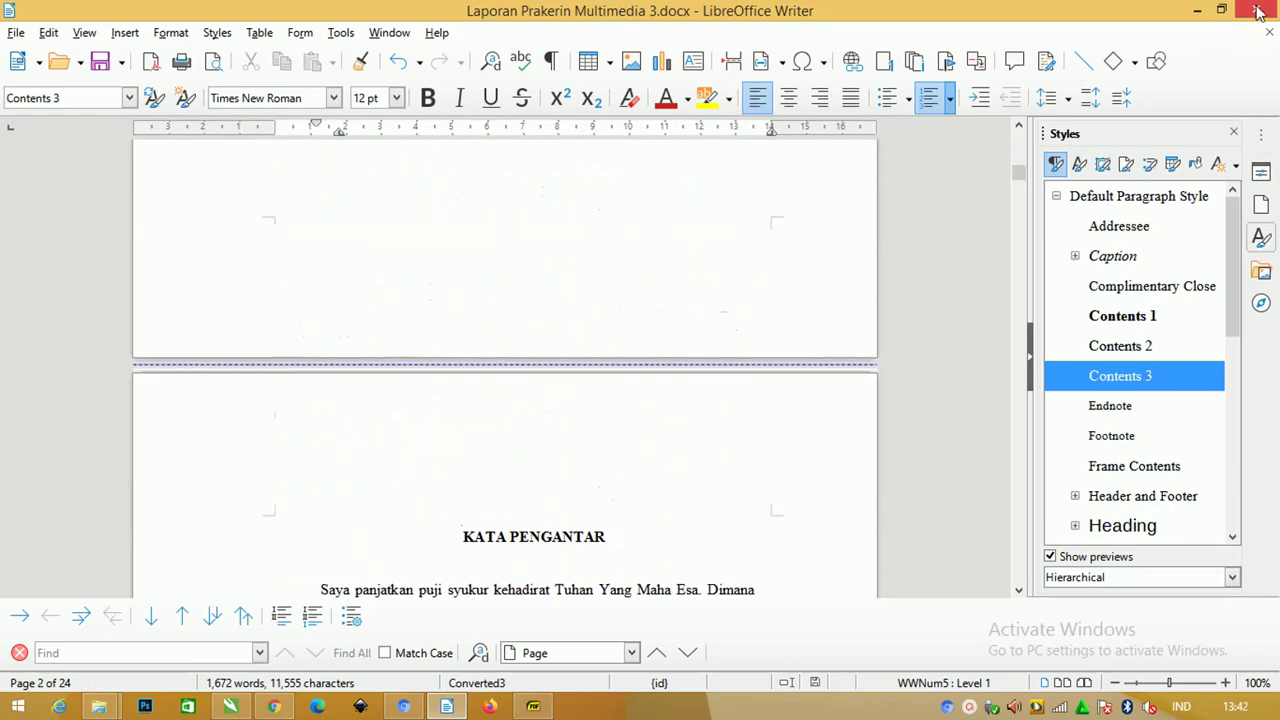
click(15, 34)
mouse_move(148, 58)
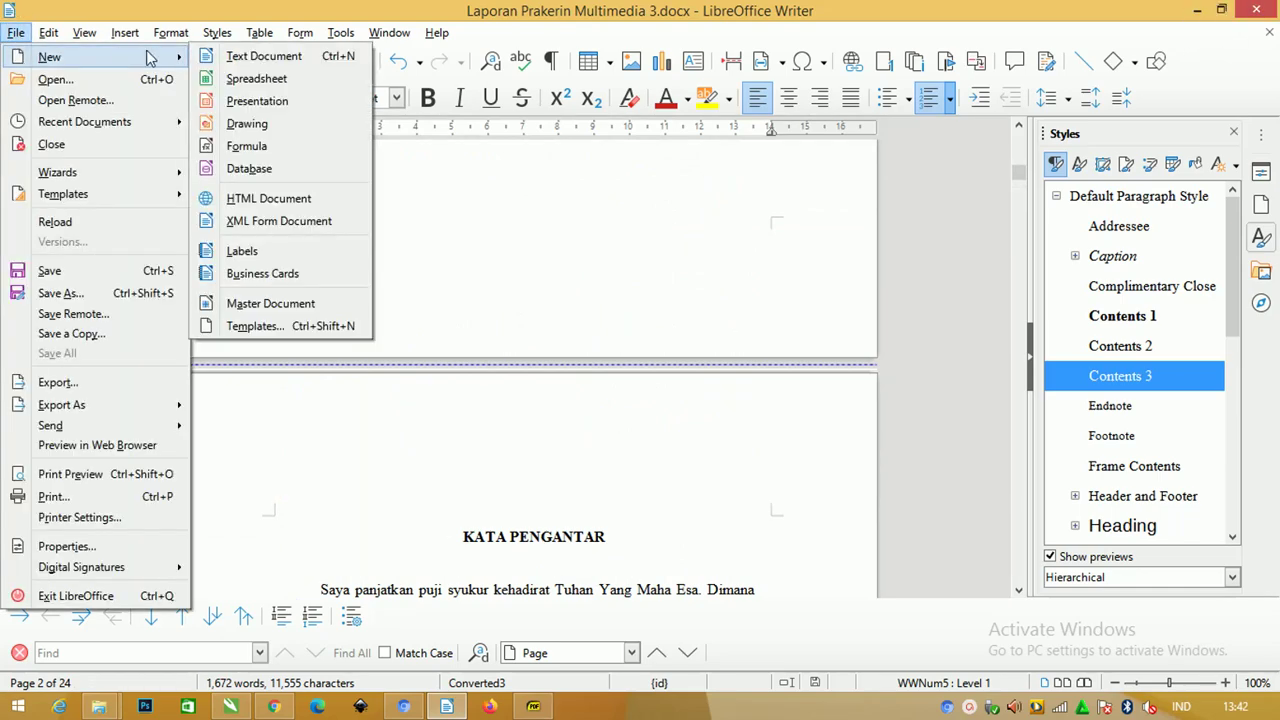
click(204, 57)
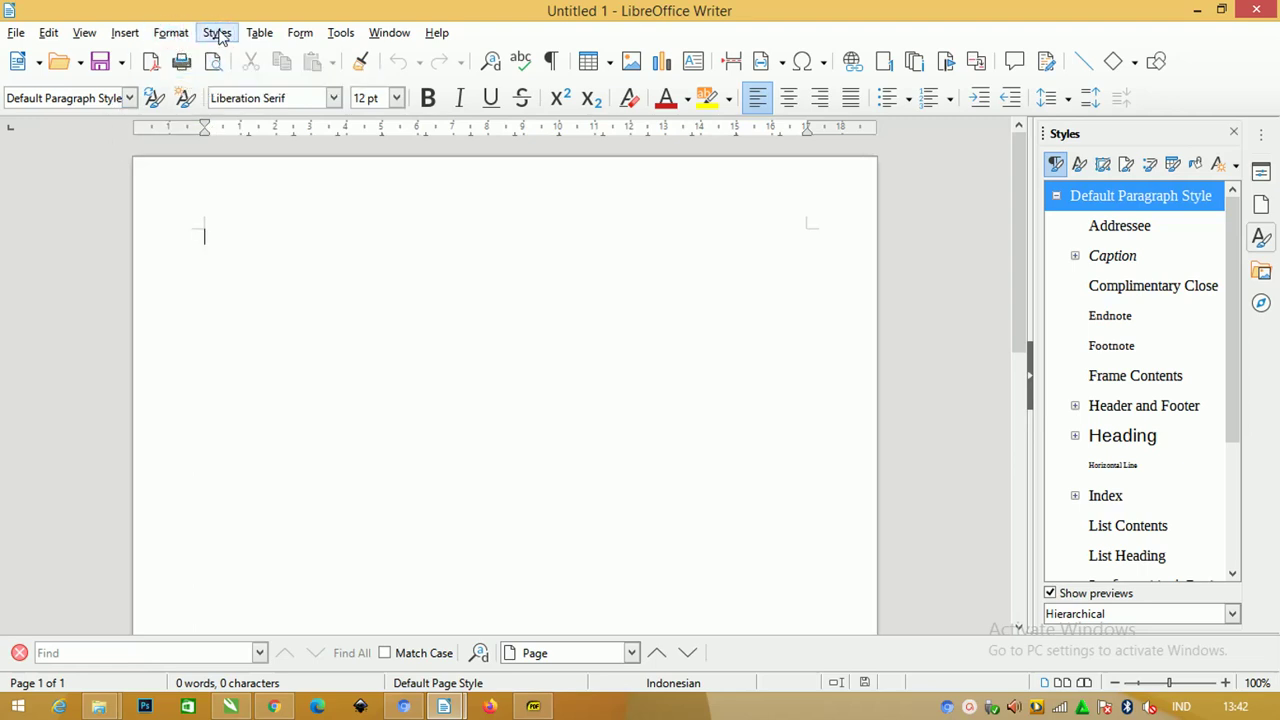
Step: Open the Page Style settings from the Format menu and set the left margin to 4 cm
click(218, 33)
mouse_move(170, 38)
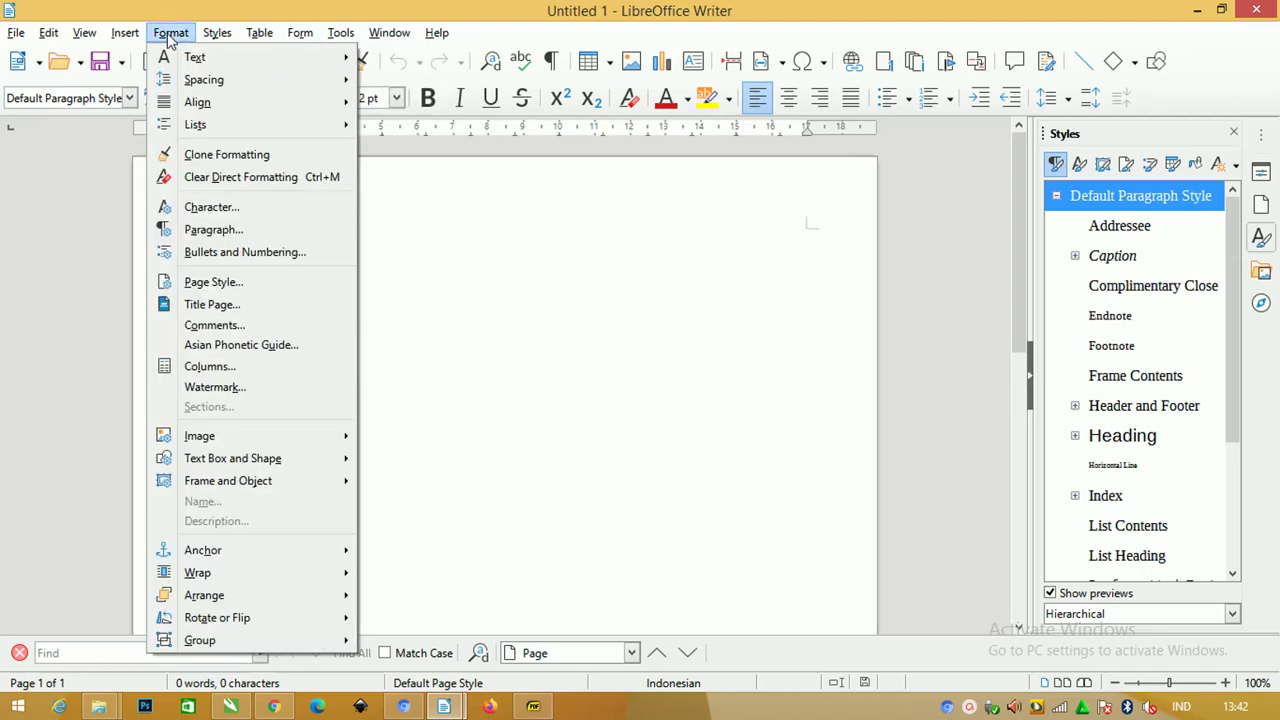
mouse_move(204, 80)
click(211, 281)
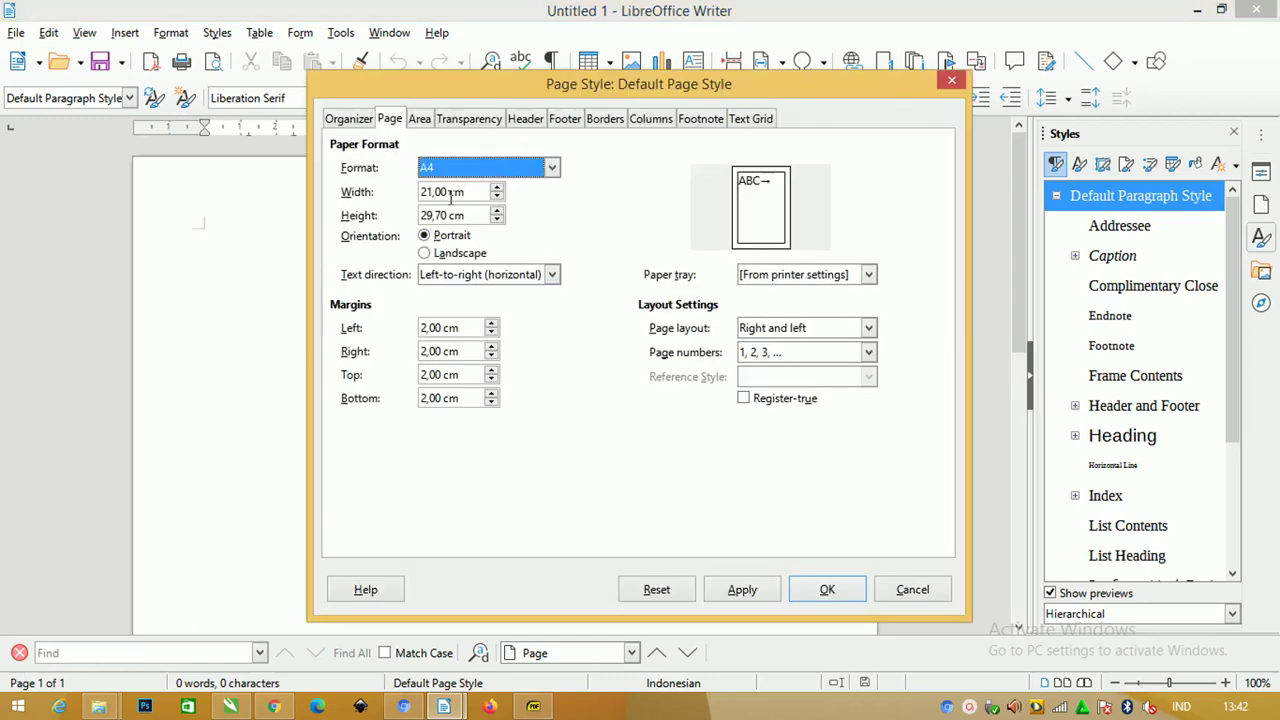
triple_click(474, 192)
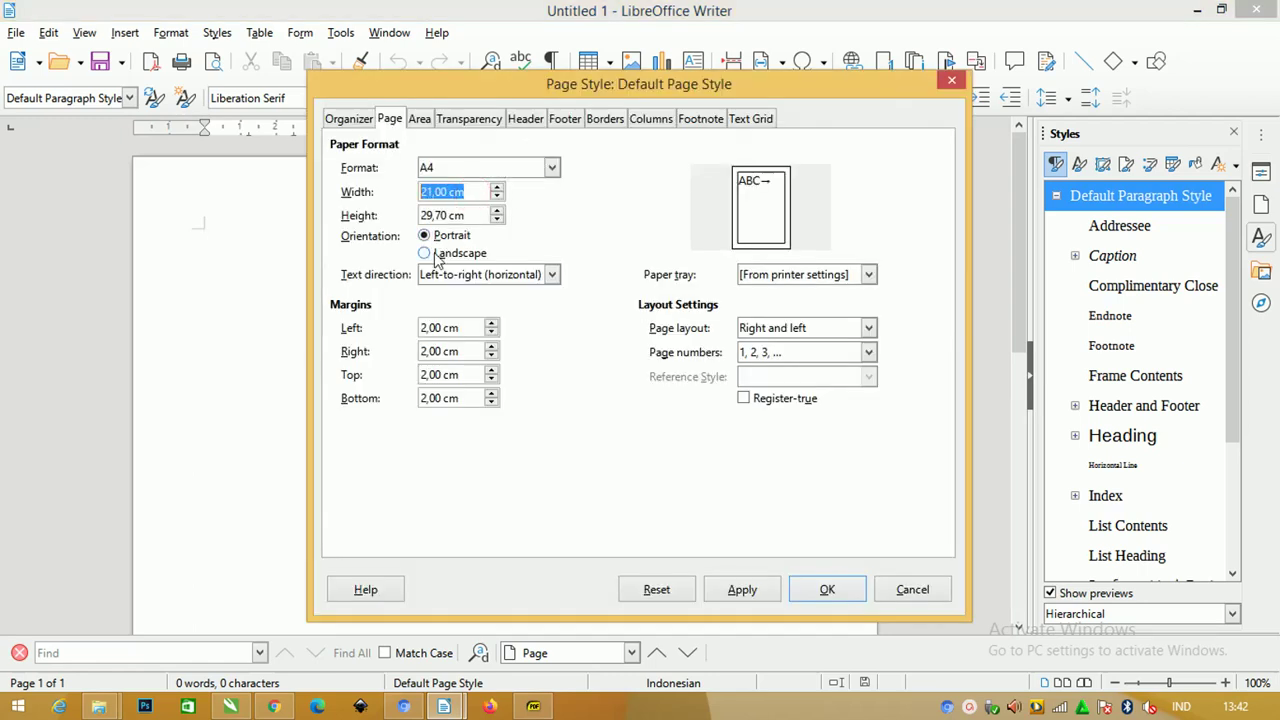
triple_click(462, 328)
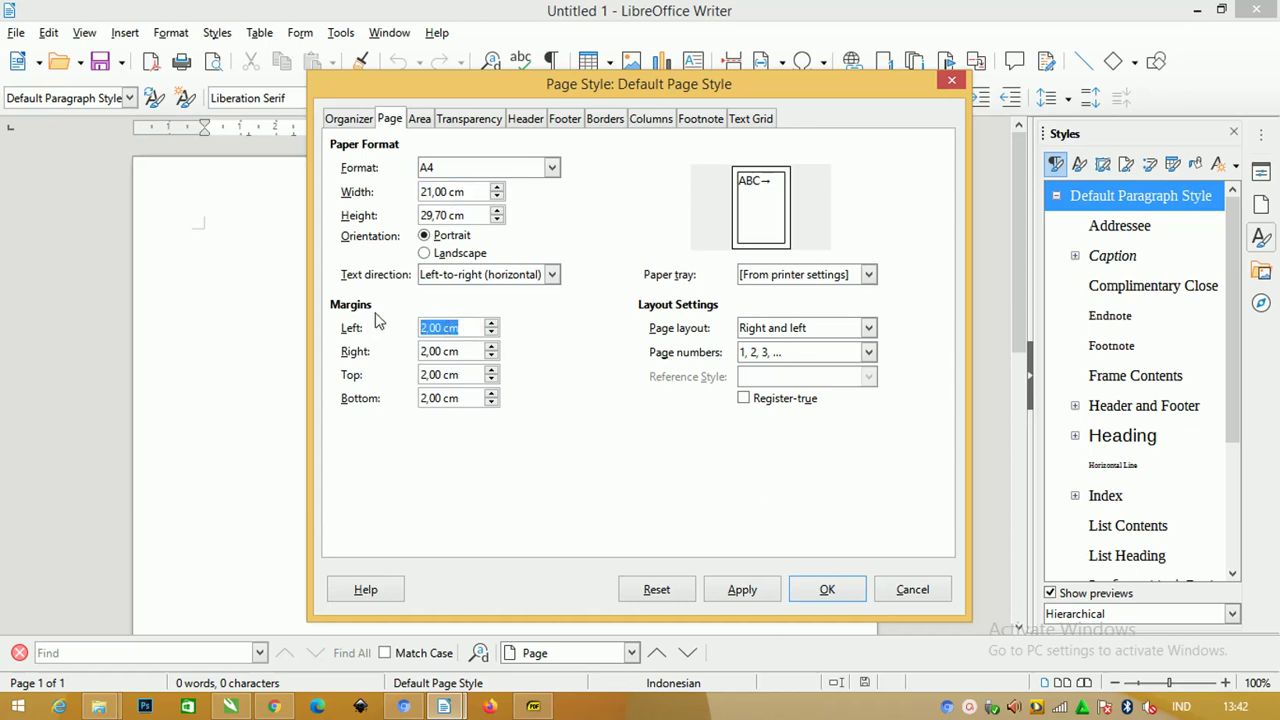
text(4)
Step: Set the right margin to 3 cm, top to 4 cm, bottom to 3 cm, and apply
triple_click(451, 351)
text(3 c)
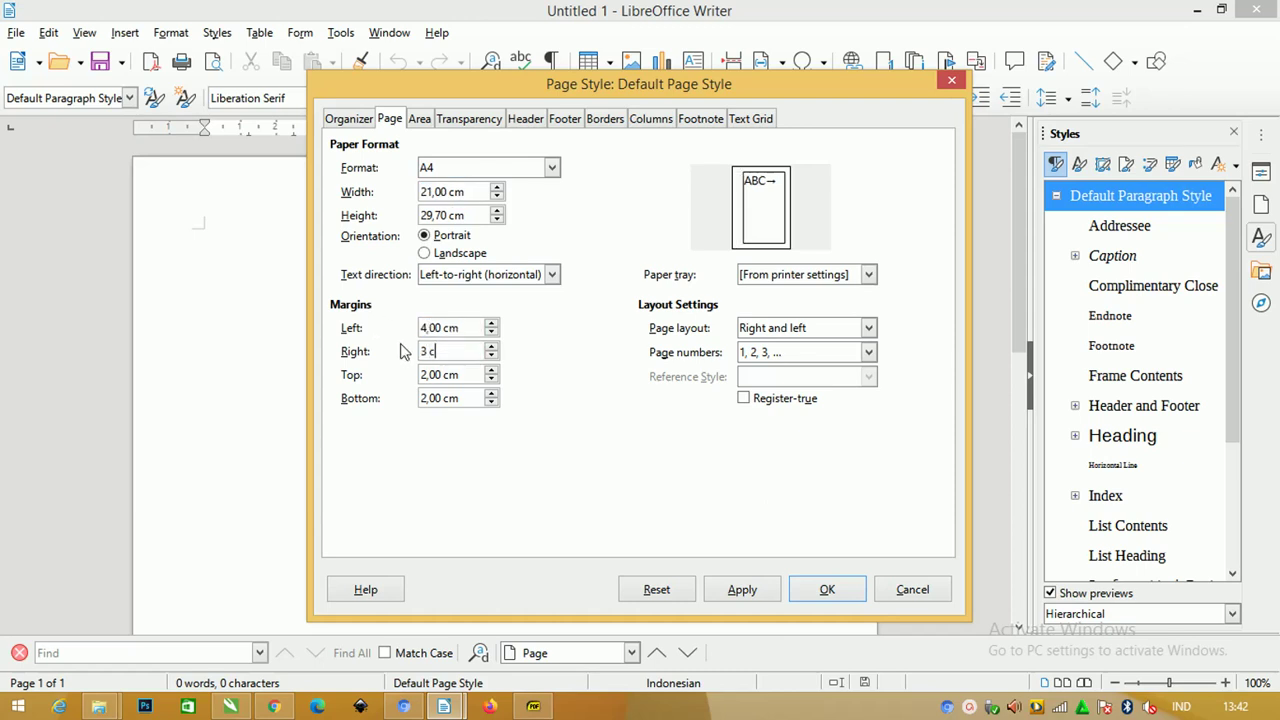
text(m)
key(Tab)
text(4)
triple_click(462, 398)
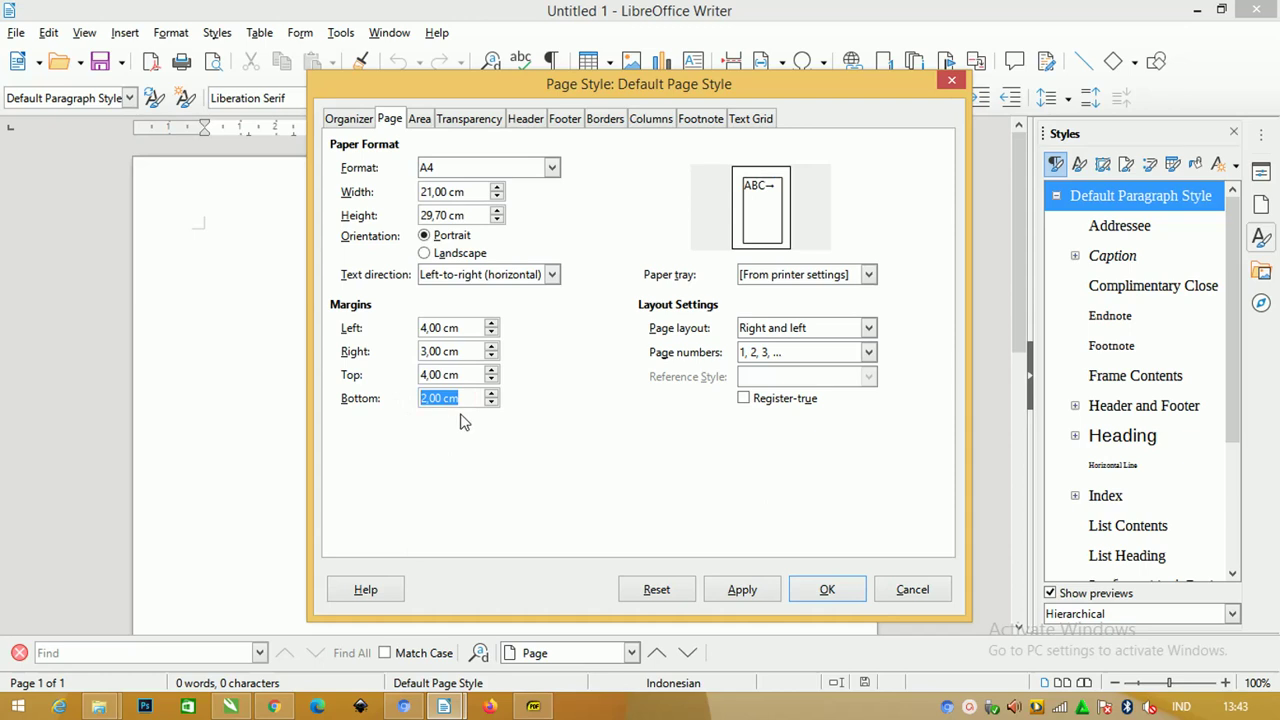
text(3 c)
text(m)
click(452, 374)
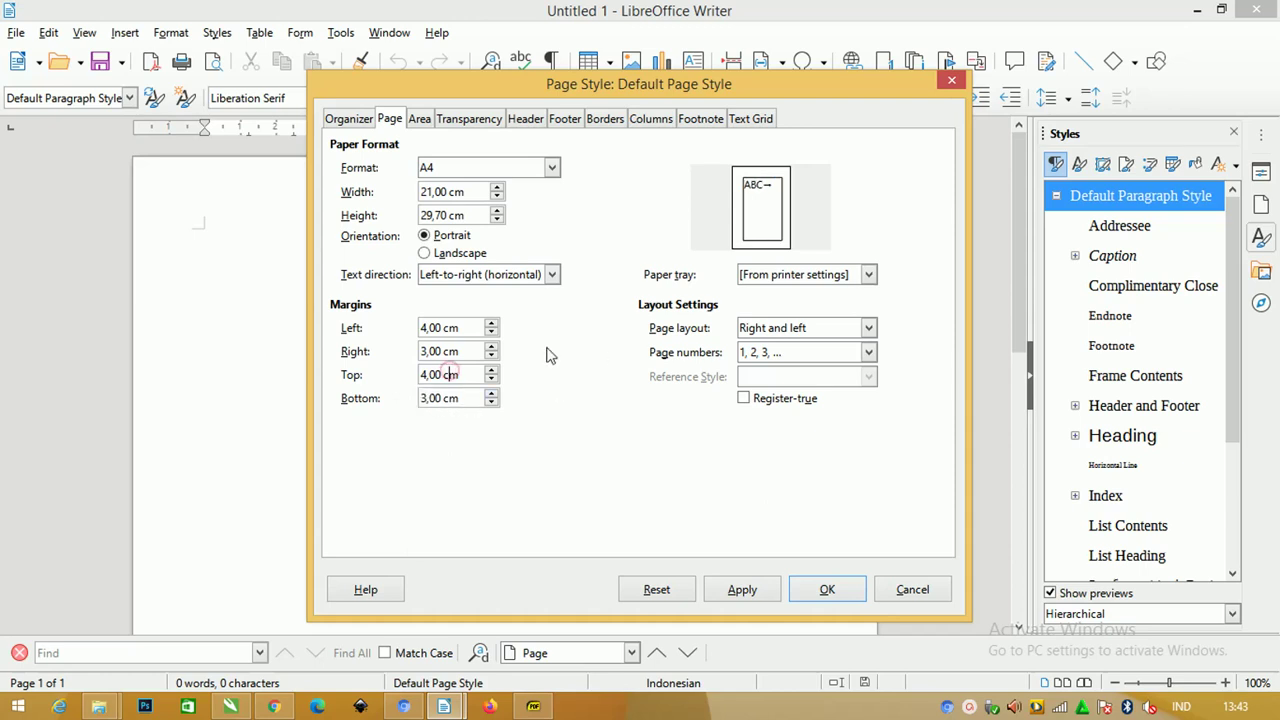
click(838, 591)
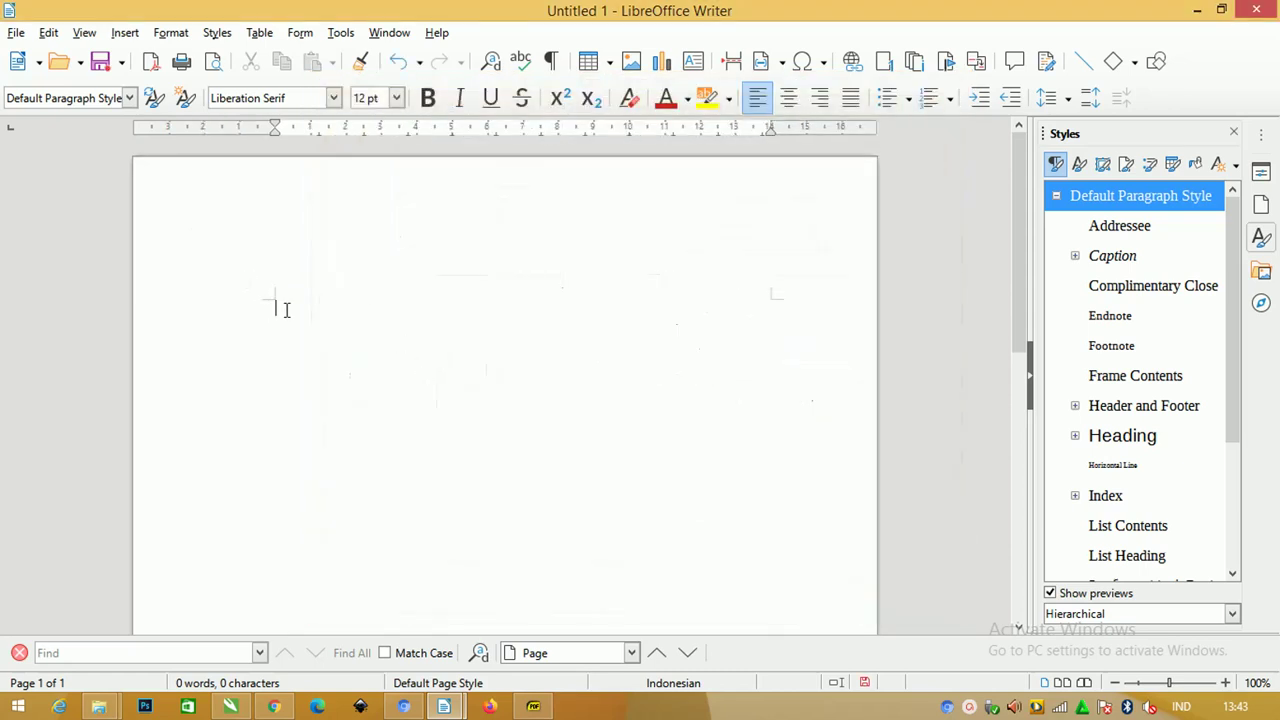
Step: Bring the Laporan Prakerin Multimedia 3 report window to the front
scroll(288, 300, down, 1)
scroll(291, 294, down, 1)
scroll(300, 292, up, 1)
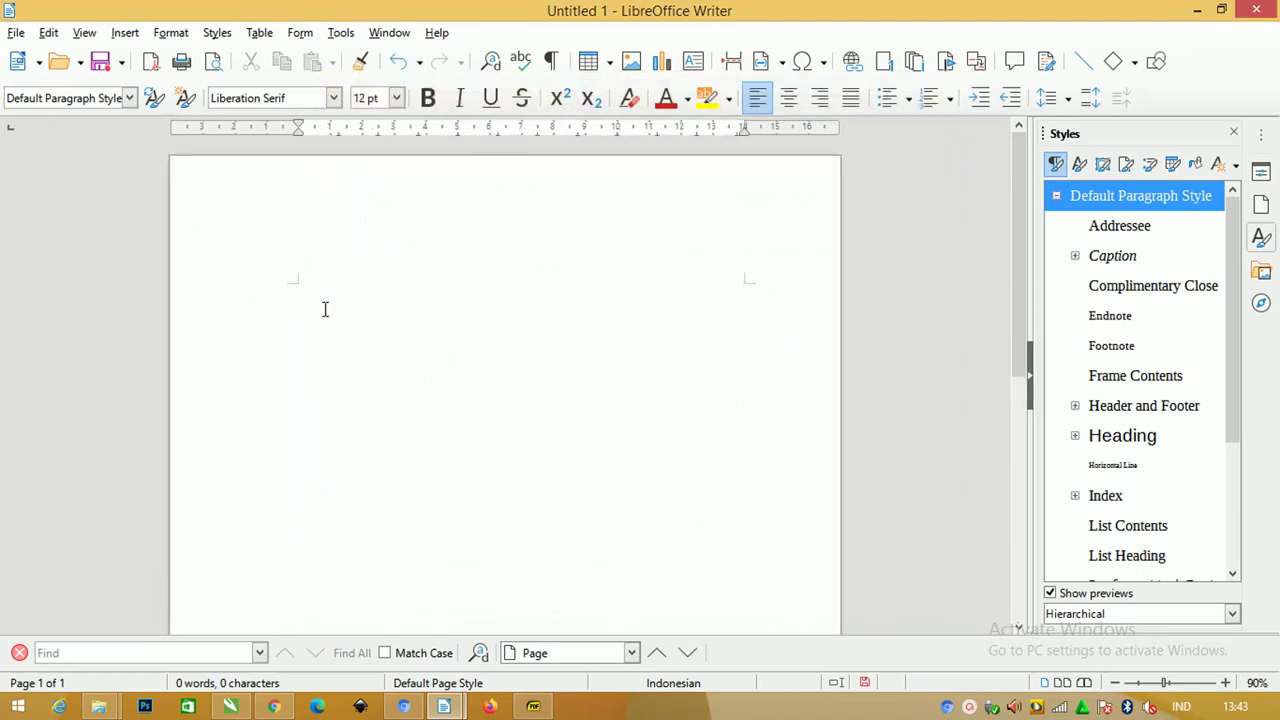
mouse_move(443, 706)
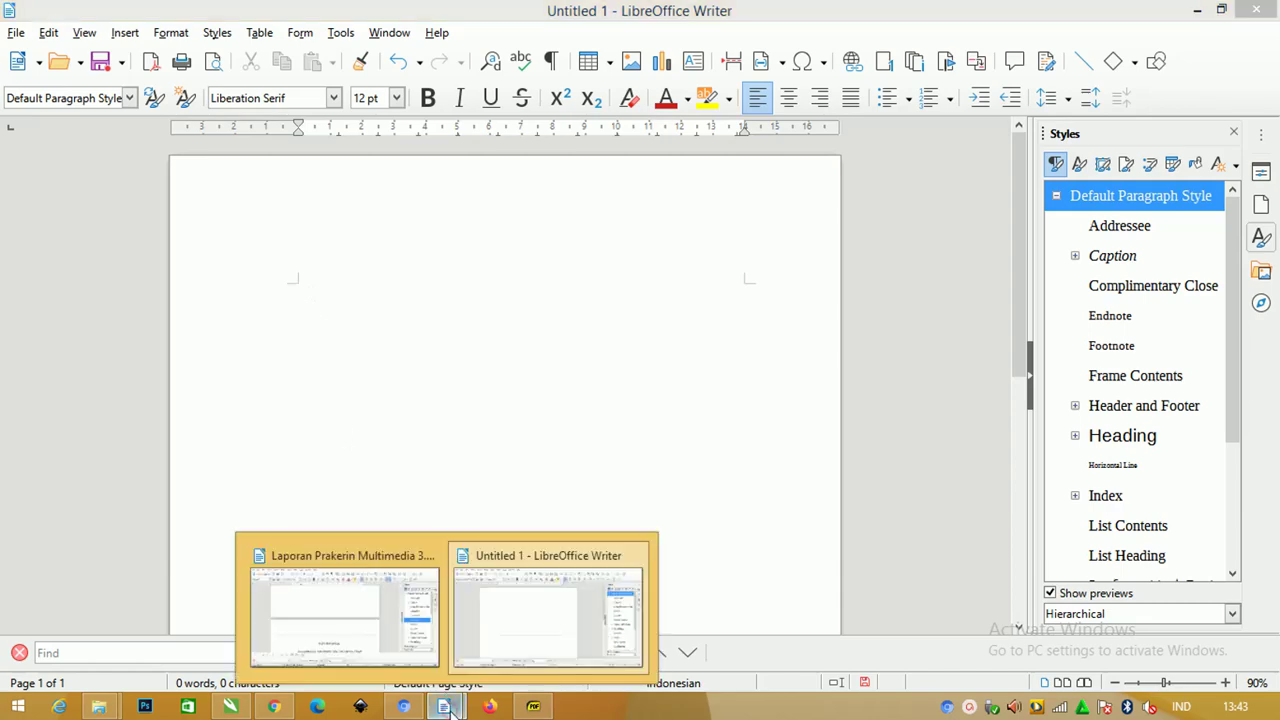
click(350, 612)
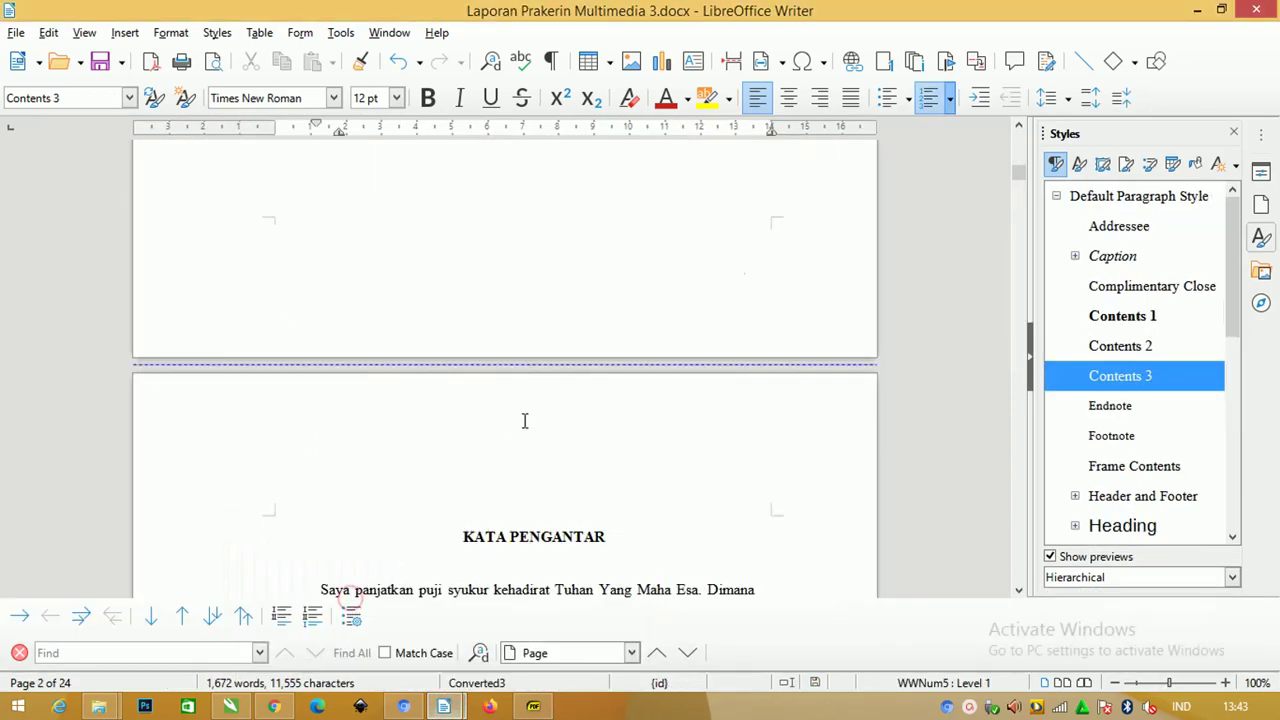
Step: Scroll up and down through the report's opening pages to review them
scroll(523, 420, up, 10)
scroll(543, 391, up, 5)
scroll(505, 370, down, 2)
scroll(471, 343, up, 3)
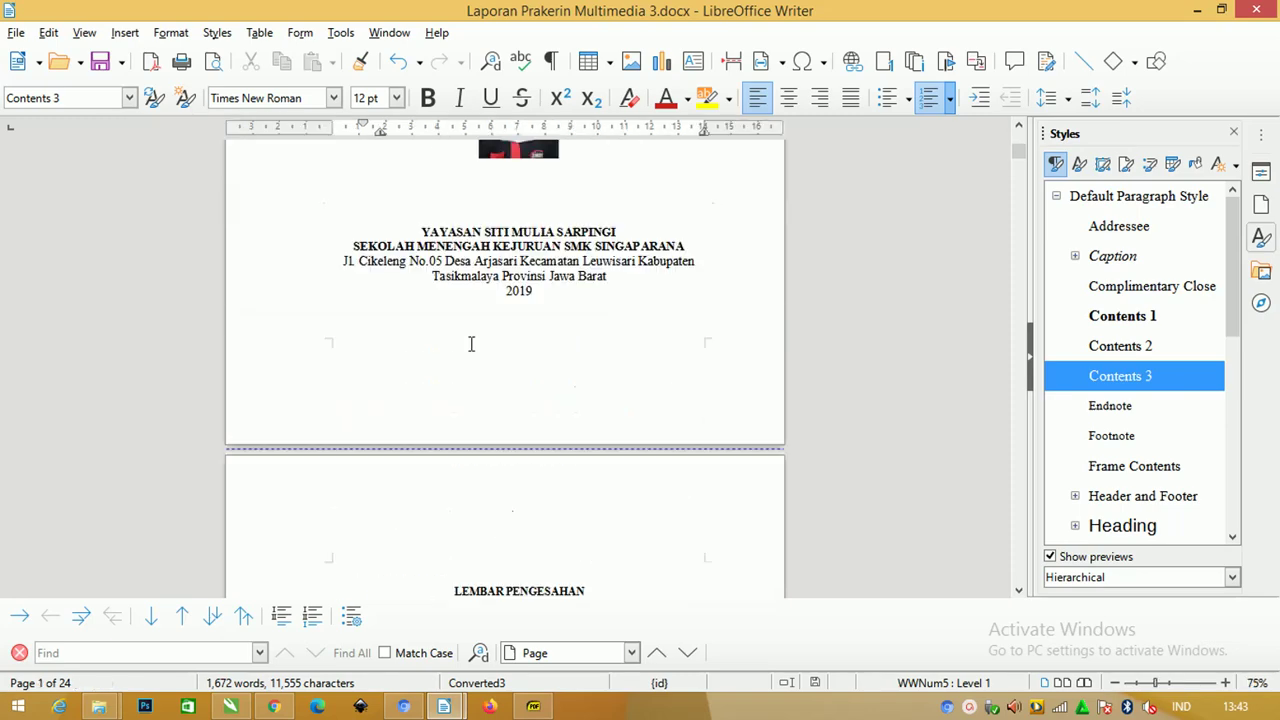
scroll(478, 356, down, 4)
scroll(483, 371, down, 6)
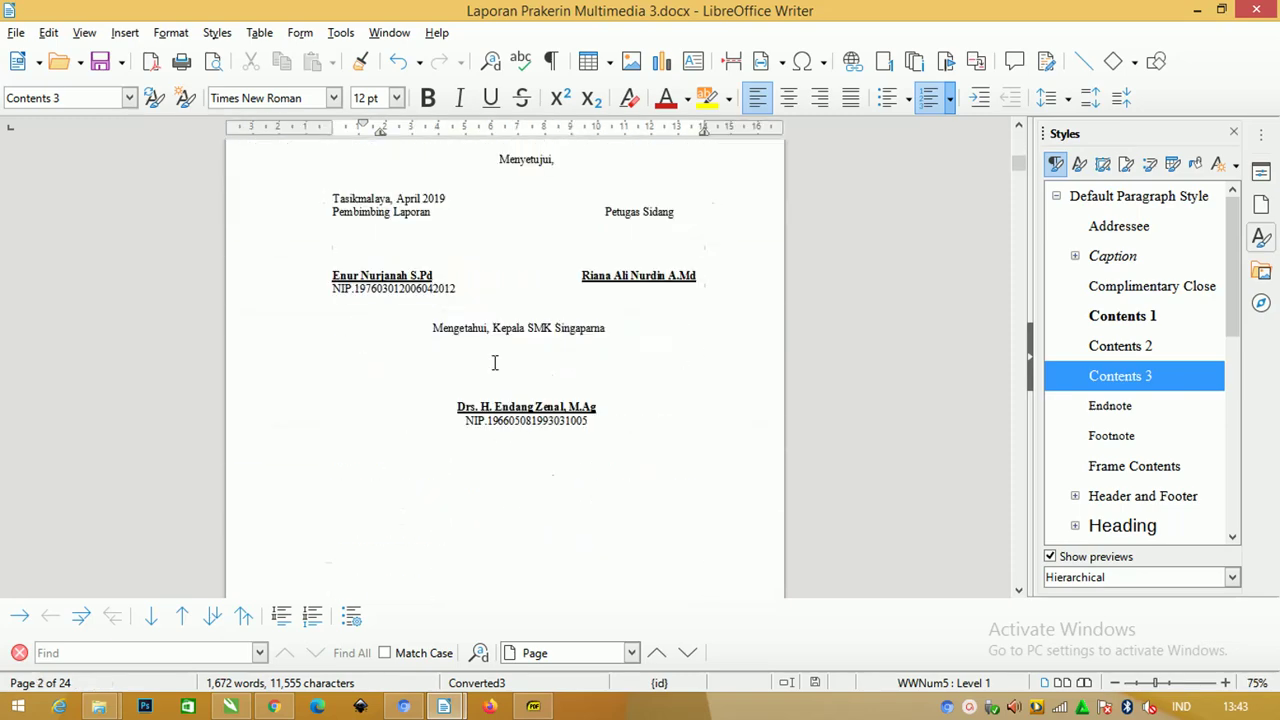
scroll(494, 363, down, 5)
scroll(503, 363, down, 1)
scroll(500, 340, down, 3)
scroll(600, 330, up, 3)
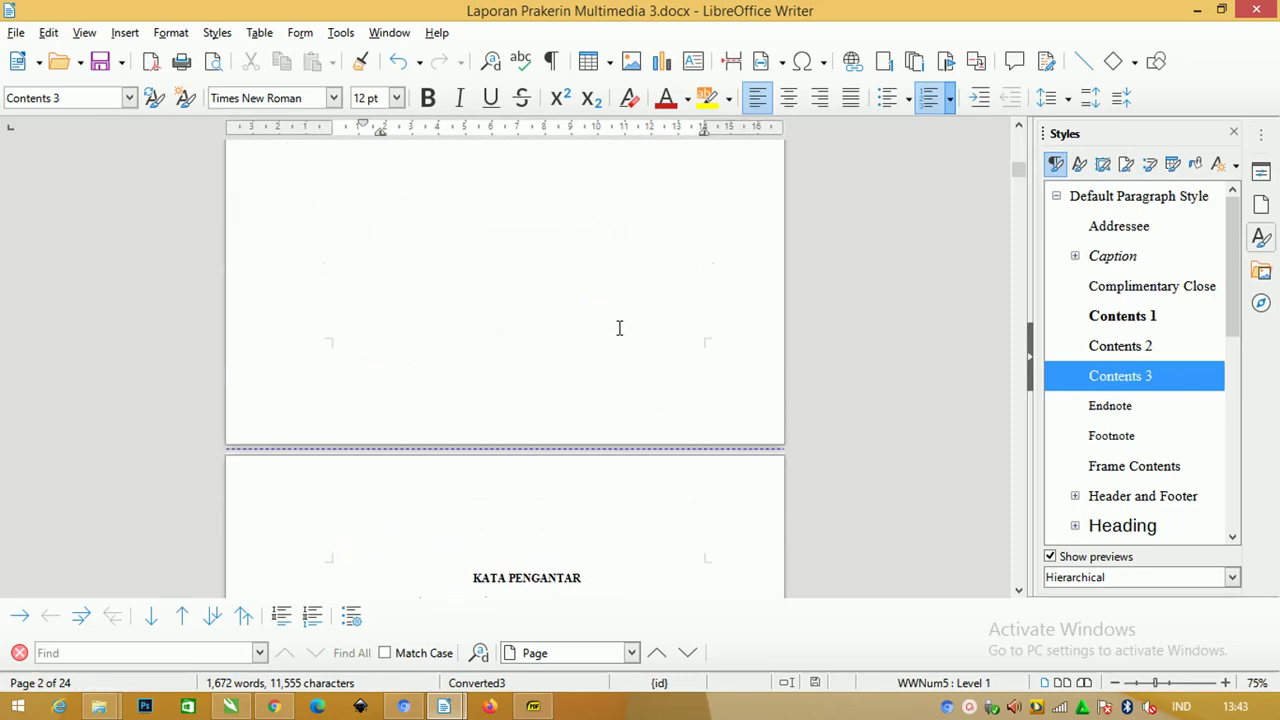
scroll(686, 326, down, 3)
scroll(694, 311, up, 9)
scroll(694, 309, up, 5)
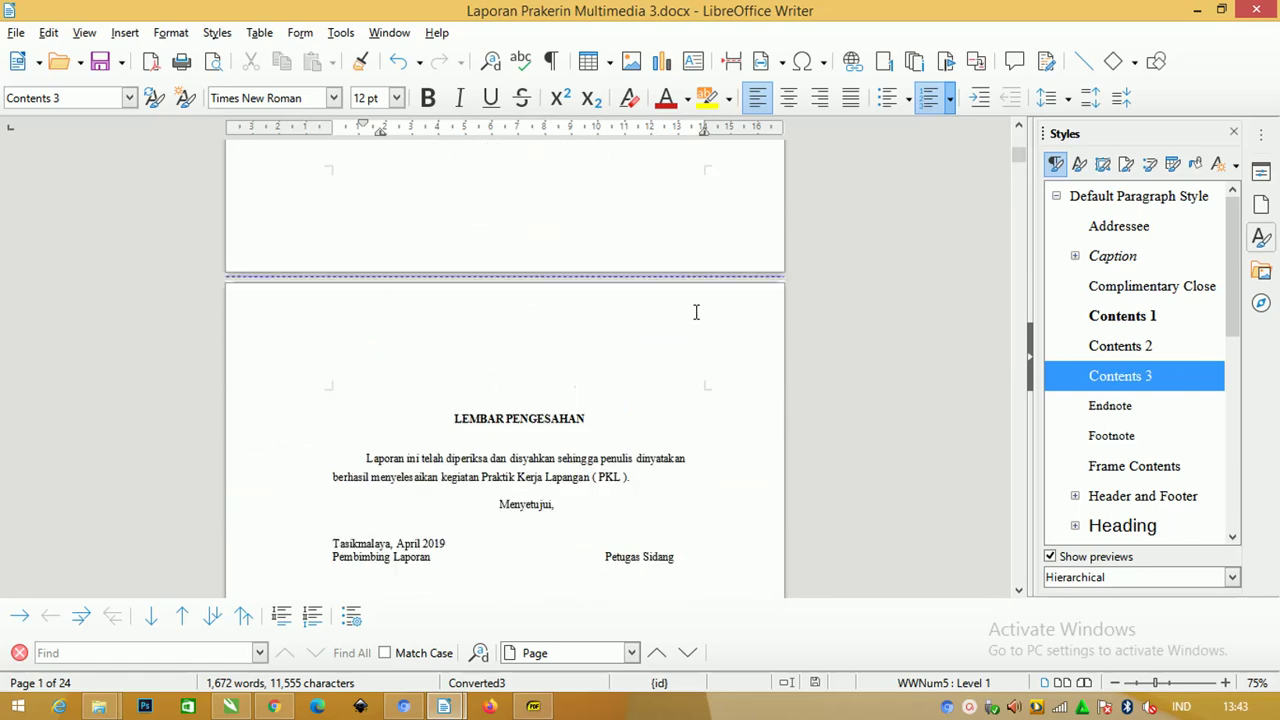
scroll(696, 312, up, 6)
scroll(634, 303, up, 4)
scroll(543, 306, down, 4)
scroll(511, 291, down, 4)
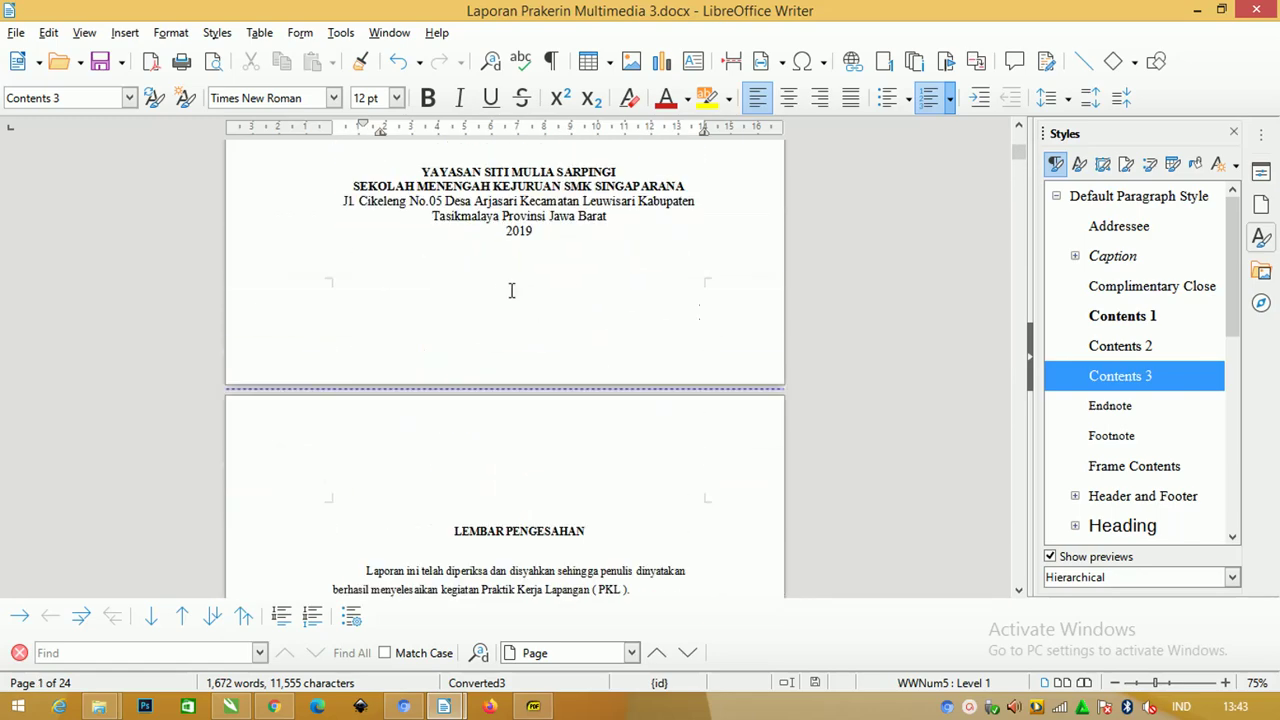
scroll(559, 330, down, 2)
scroll(500, 314, down, 3)
scroll(606, 269, down, 3)
scroll(574, 269, down, 2)
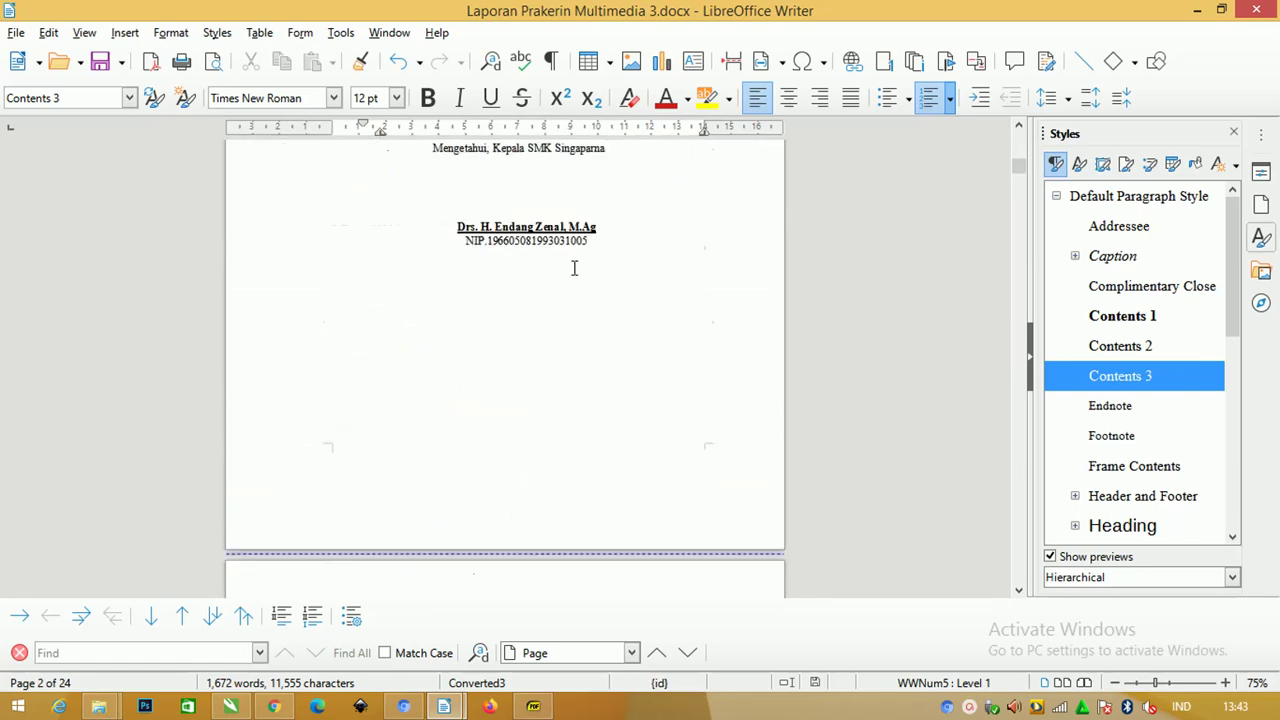
scroll(582, 264, down, 6)
scroll(585, 262, down, 6)
scroll(591, 261, down, 4)
scroll(591, 261, up, 7)
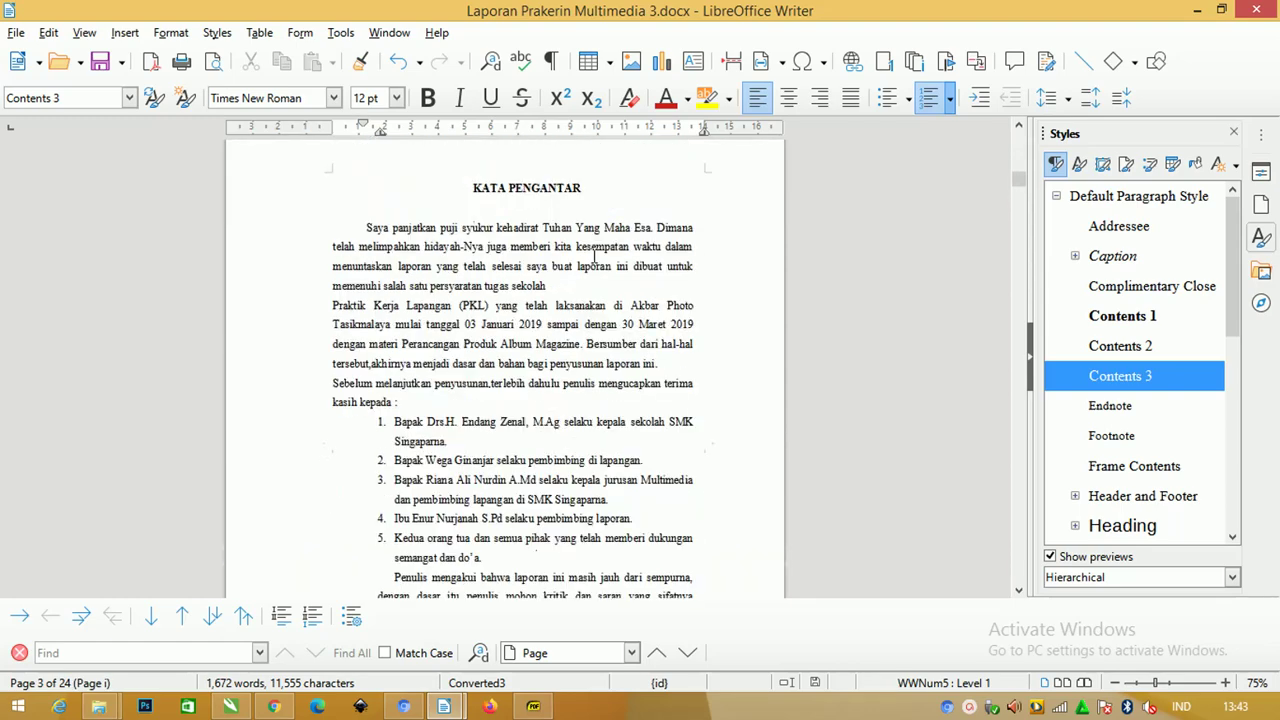
scroll(594, 256, up, 1)
Step: Go into the KATA PENGANTAR page footer and select its roman page number i
click(480, 270)
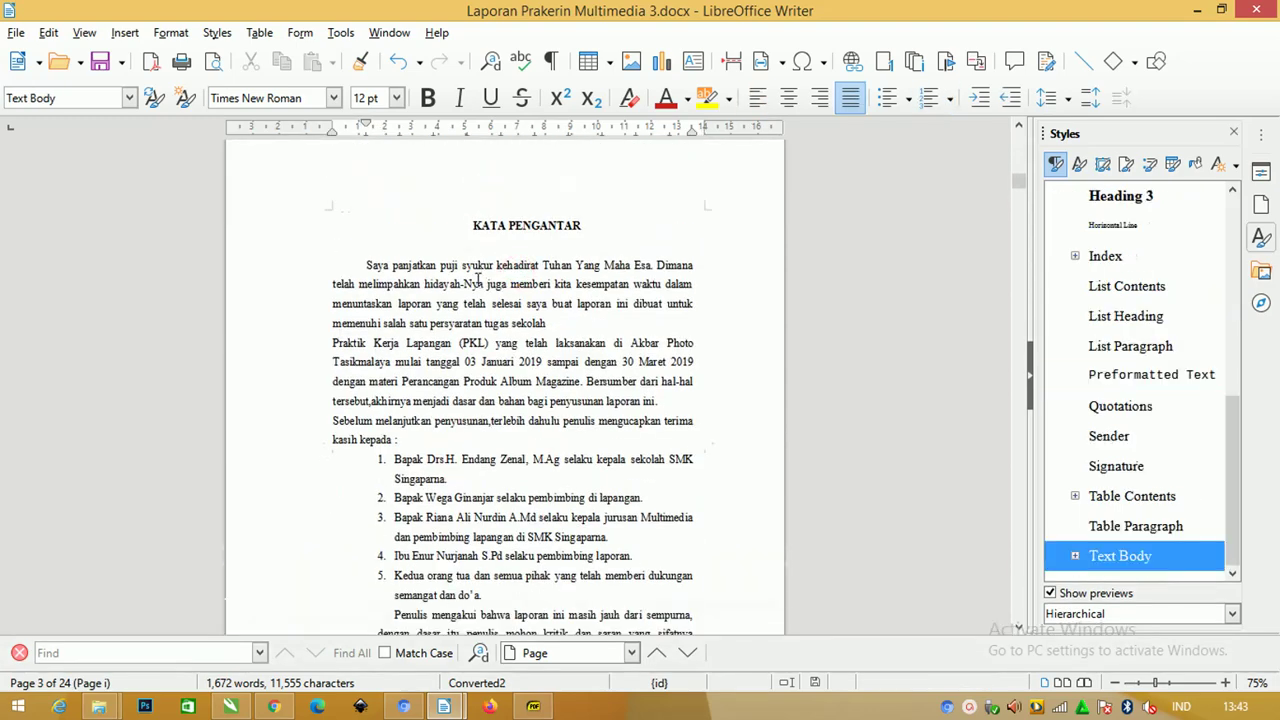
scroll(480, 280, down, 8)
scroll(491, 280, down, 2)
scroll(491, 280, down, 1)
click(545, 282)
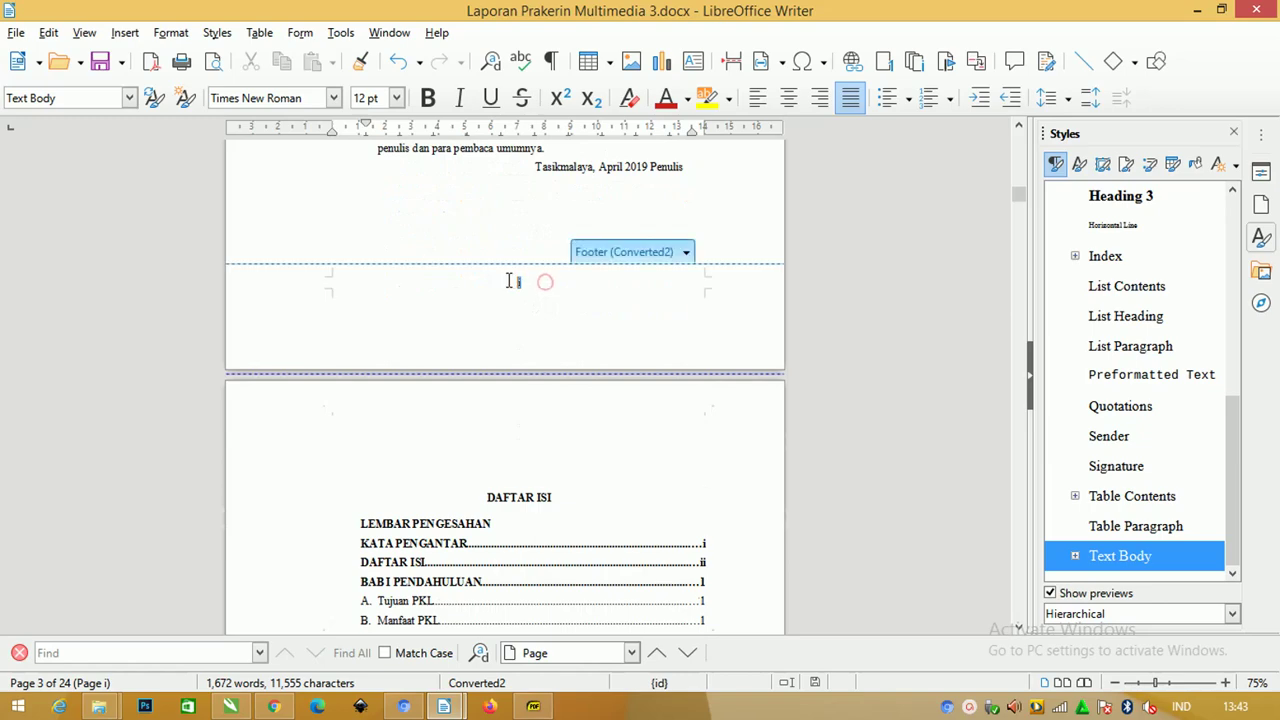
double_click(513, 281)
Step: Scroll through the following pages, then switch back to Untitled 1
scroll(580, 314, down, 4)
scroll(590, 312, down, 6)
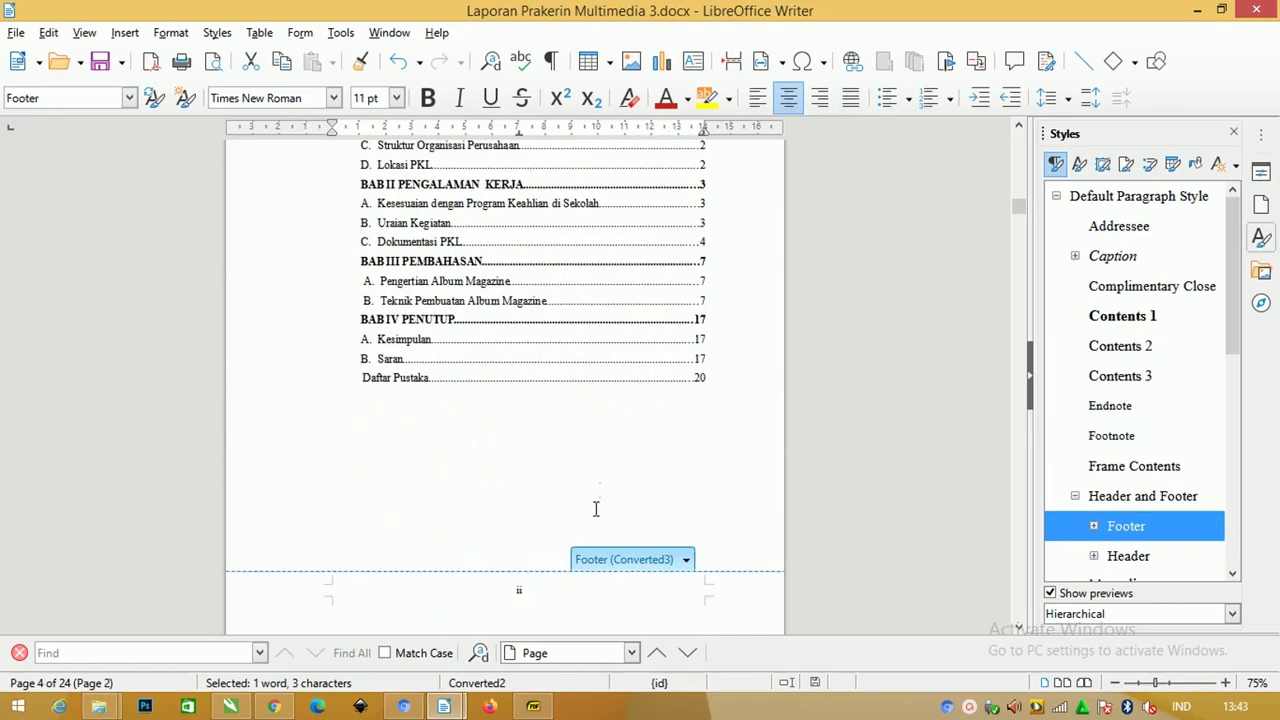
scroll(557, 463, down, 4)
scroll(580, 374, down, 4)
scroll(597, 351, down, 1)
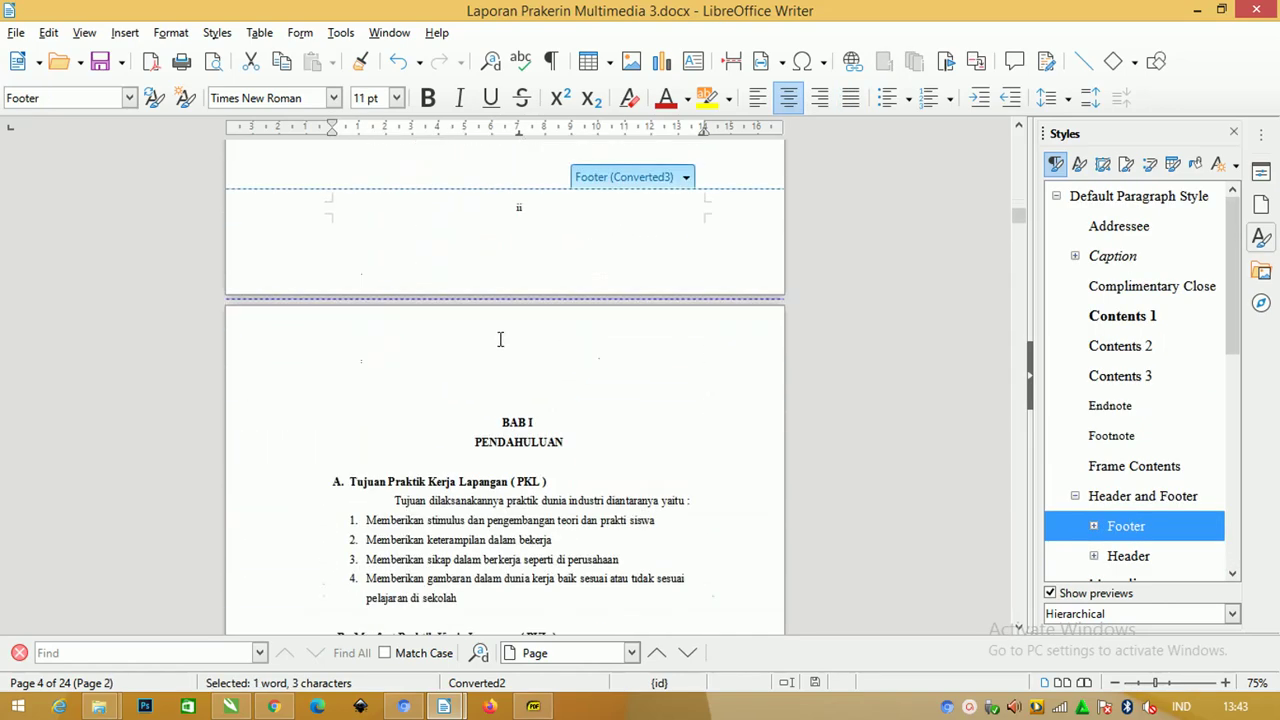
scroll(500, 340, down, 4)
scroll(517, 334, up, 9)
scroll(517, 334, up, 4)
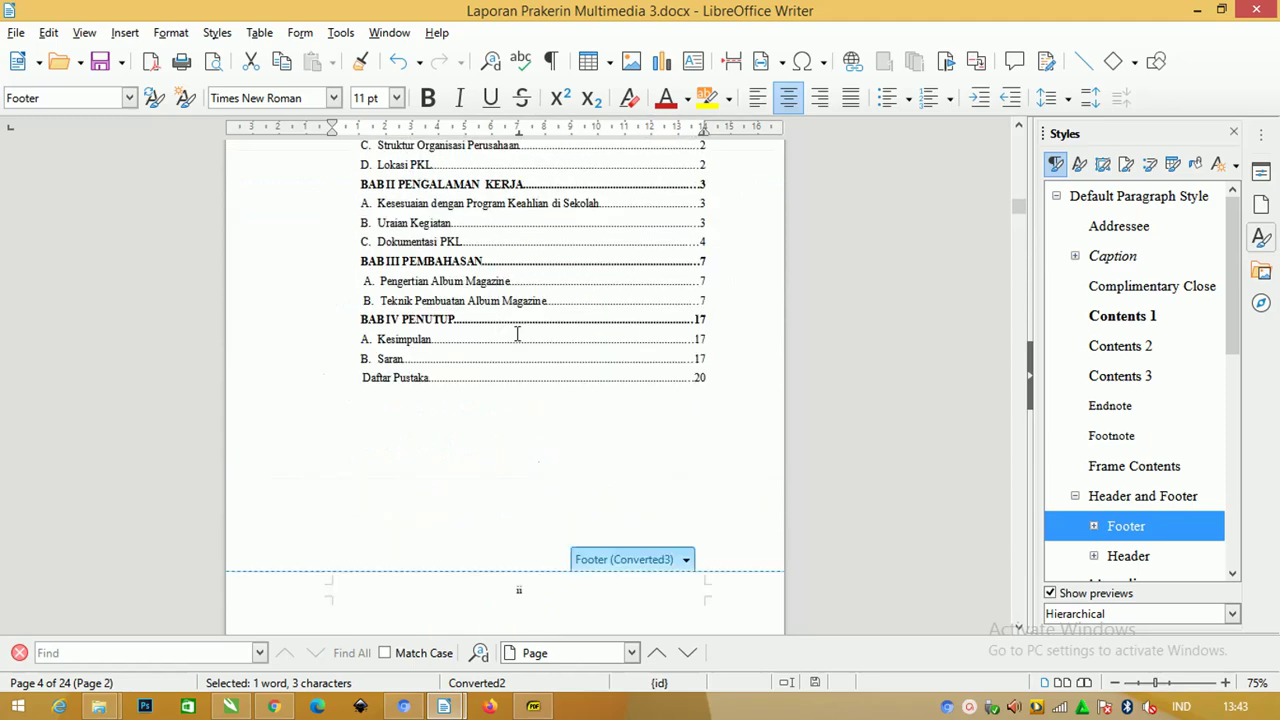
key(alt+Tab)
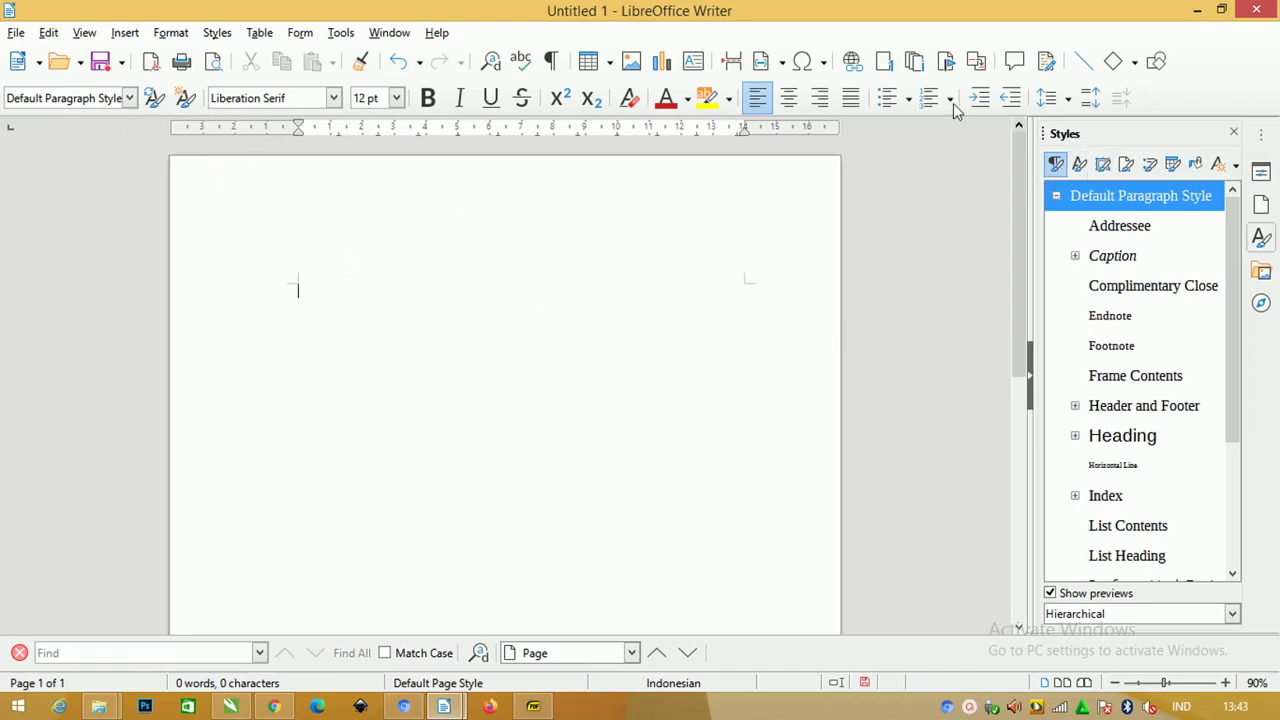
Step: Look through the Format/Styles and View menus of the empty Untitled 1 without changing anything
click(217, 33)
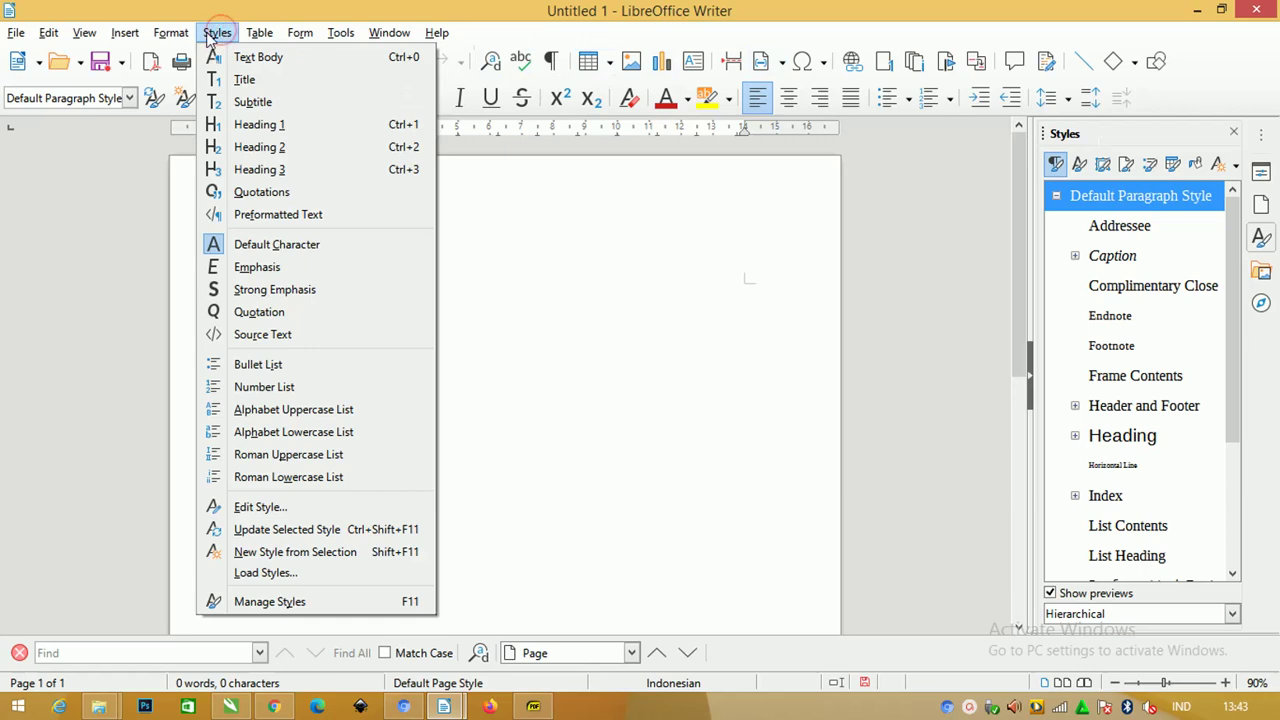
mouse_move(183, 40)
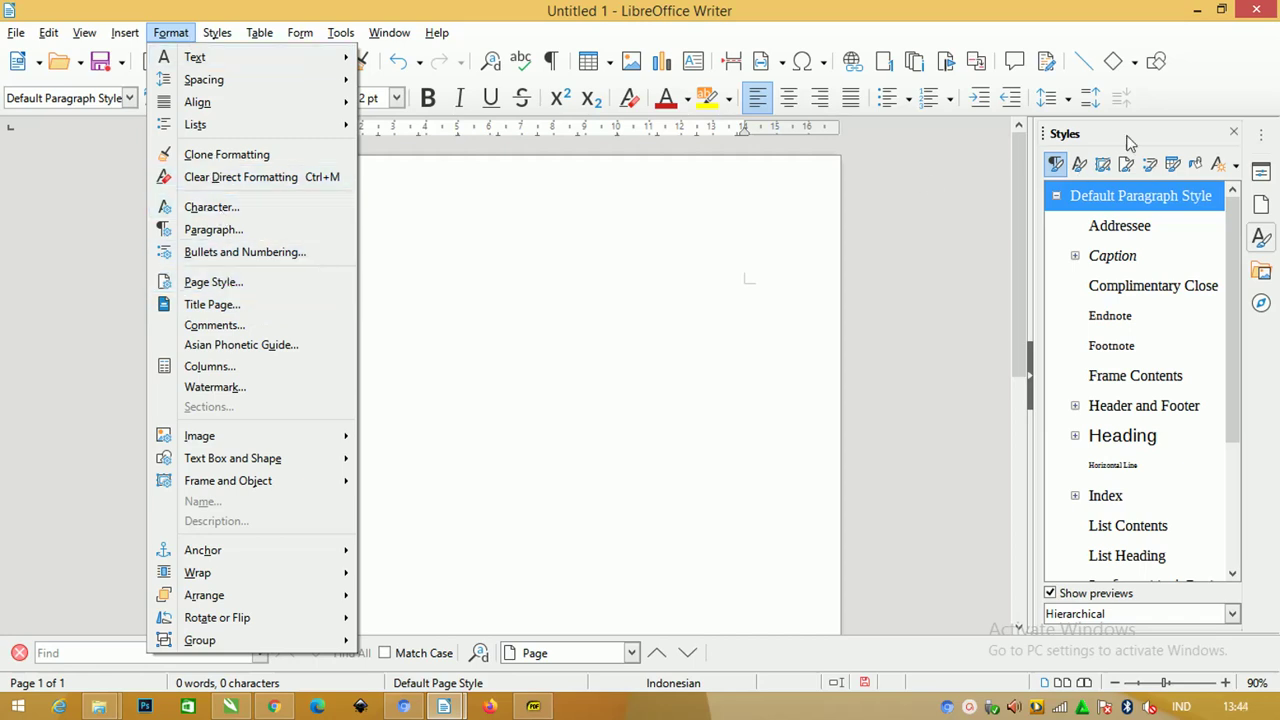
click(84, 32)
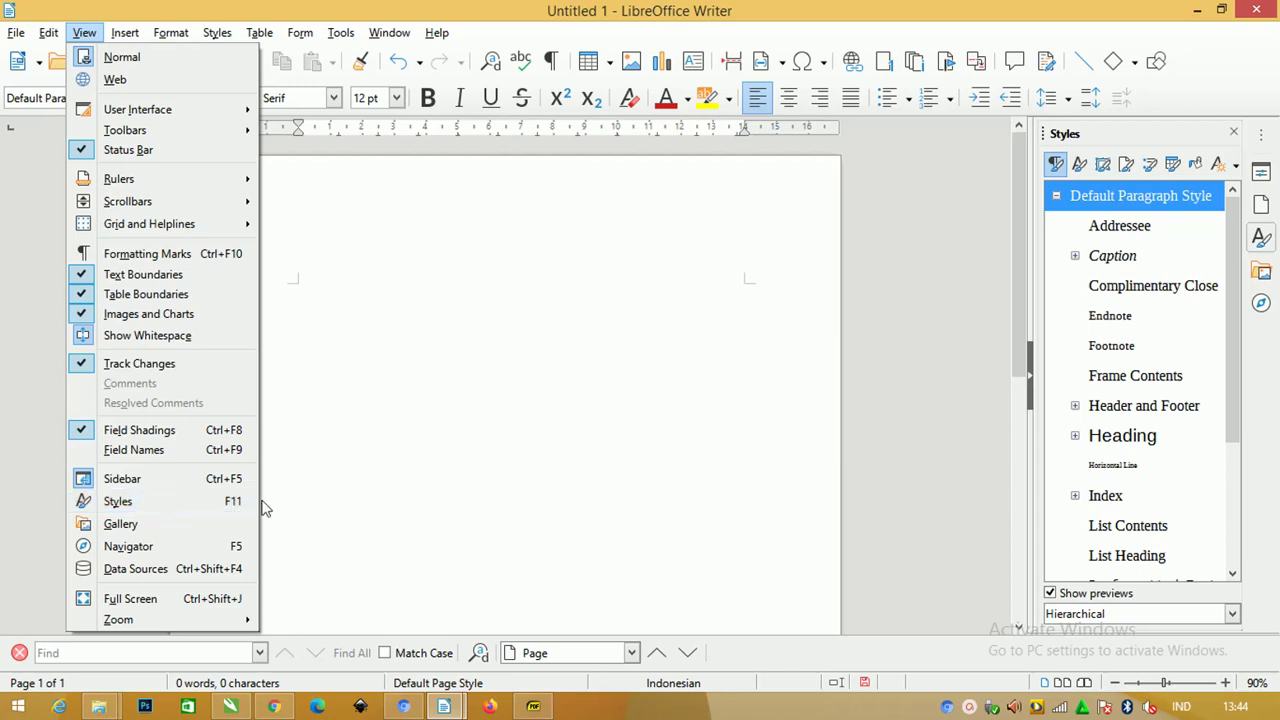
Step: Add a custom page style 'Halaman judul' whose Next style is Halaman judul itself
click(1100, 160)
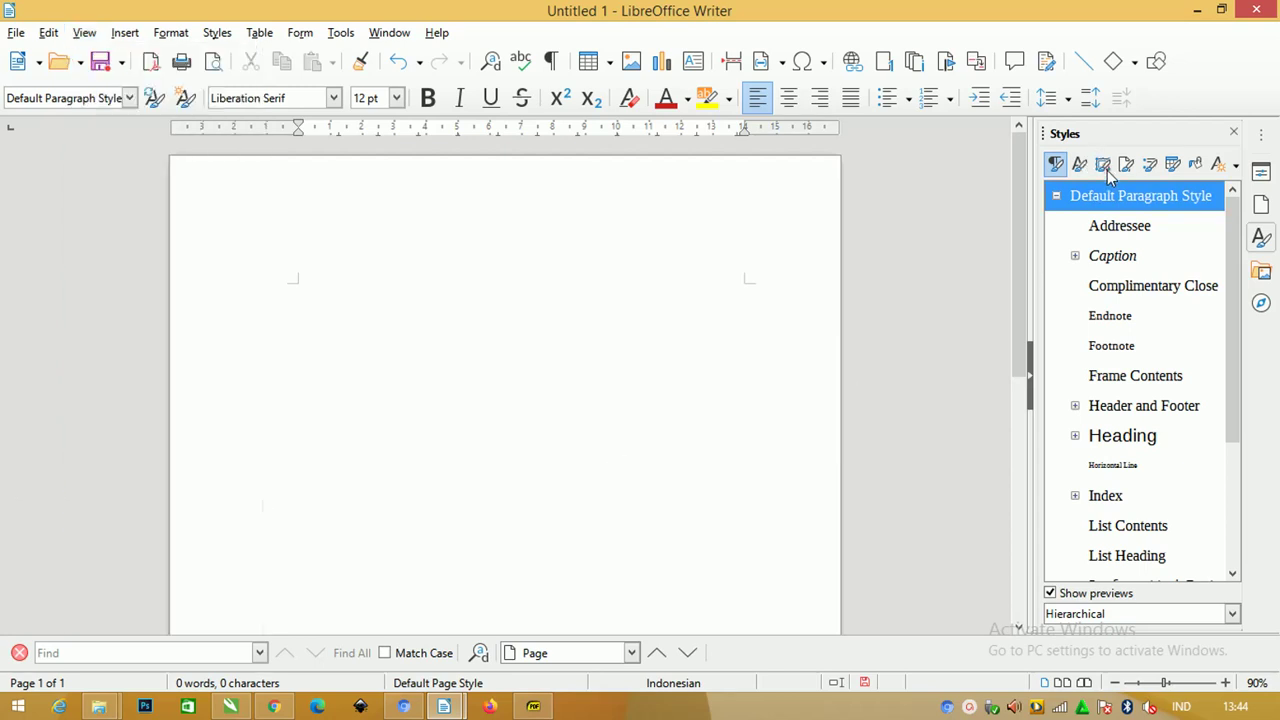
click(1125, 163)
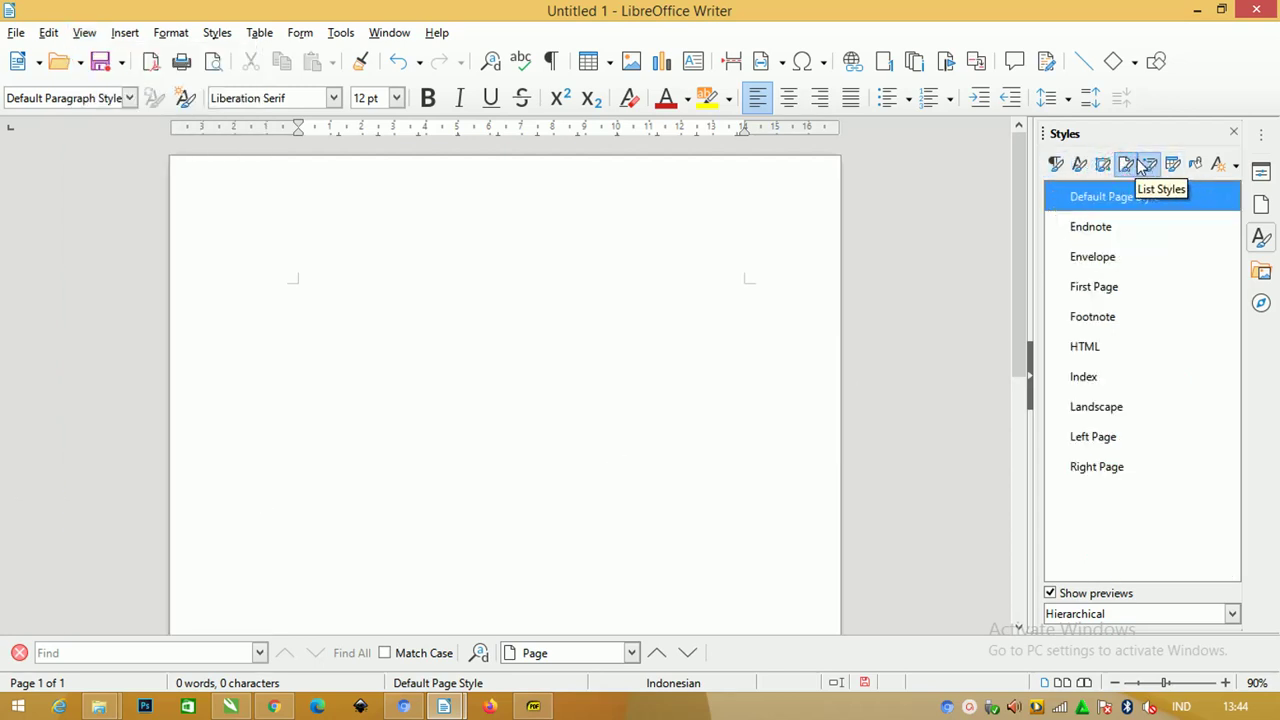
right_click(1112, 514)
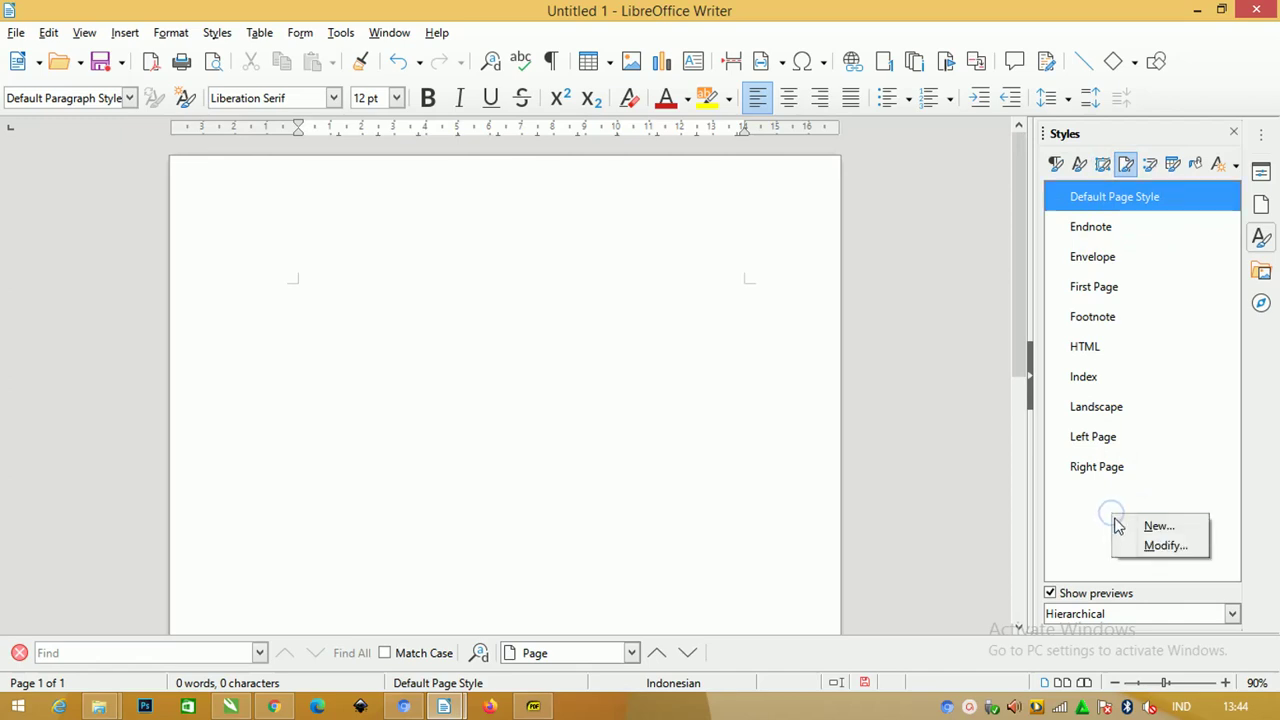
click(1158, 526)
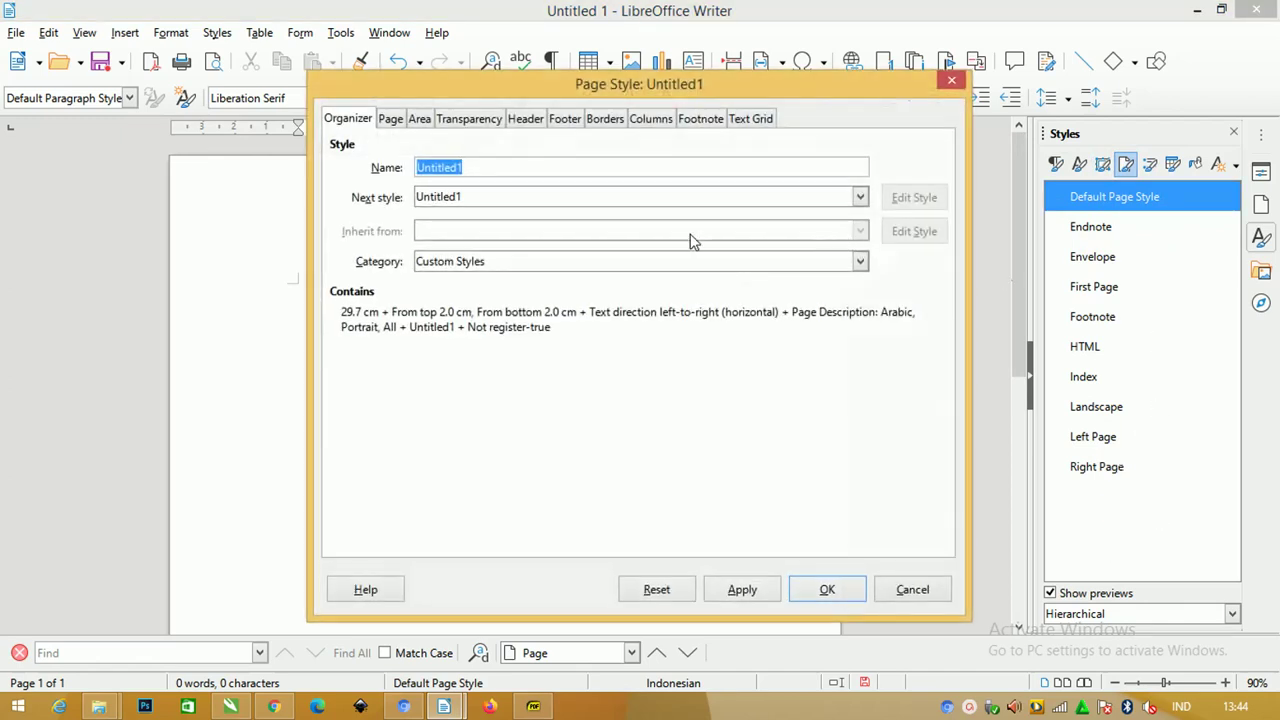
text(Halaman judul)
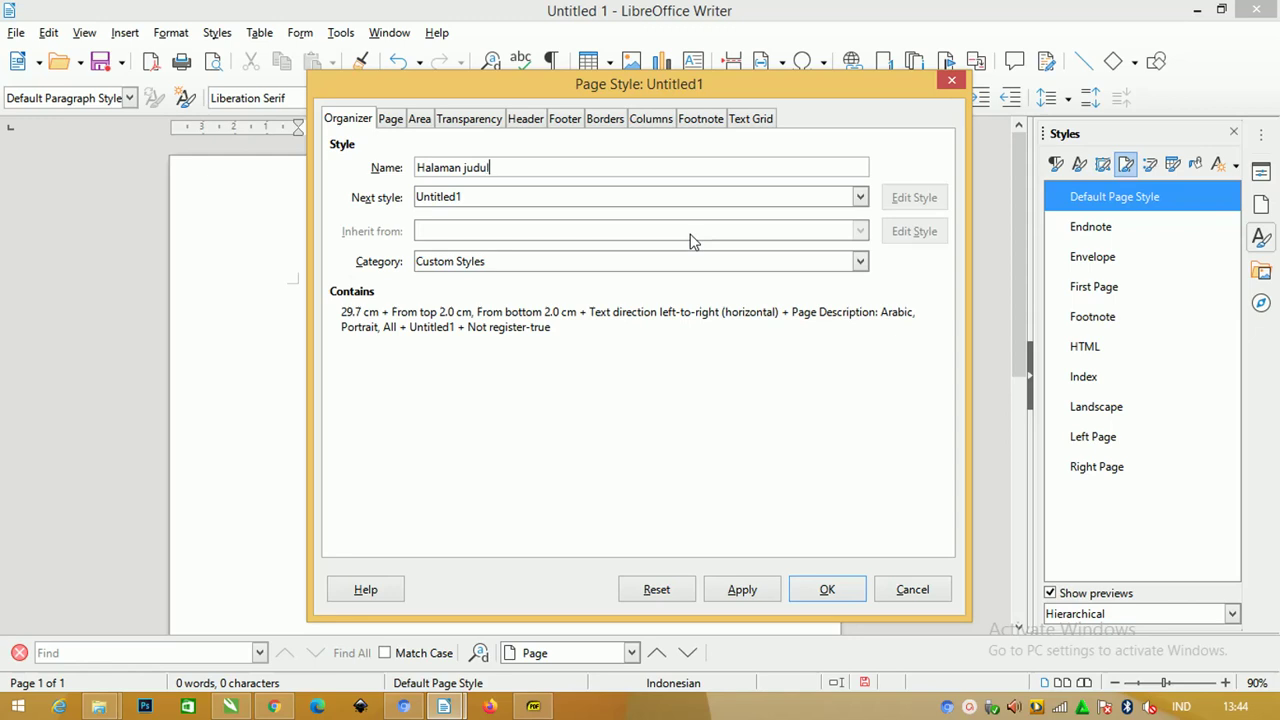
click(686, 194)
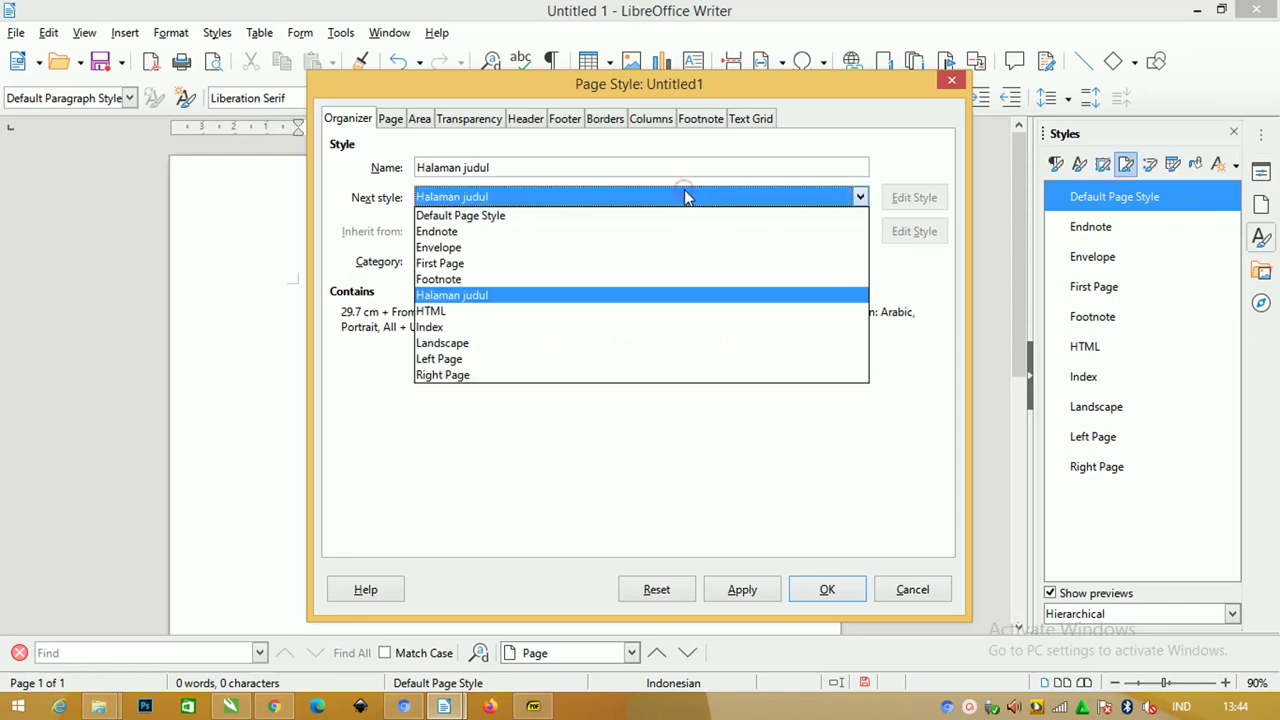
click(684, 189)
click(592, 167)
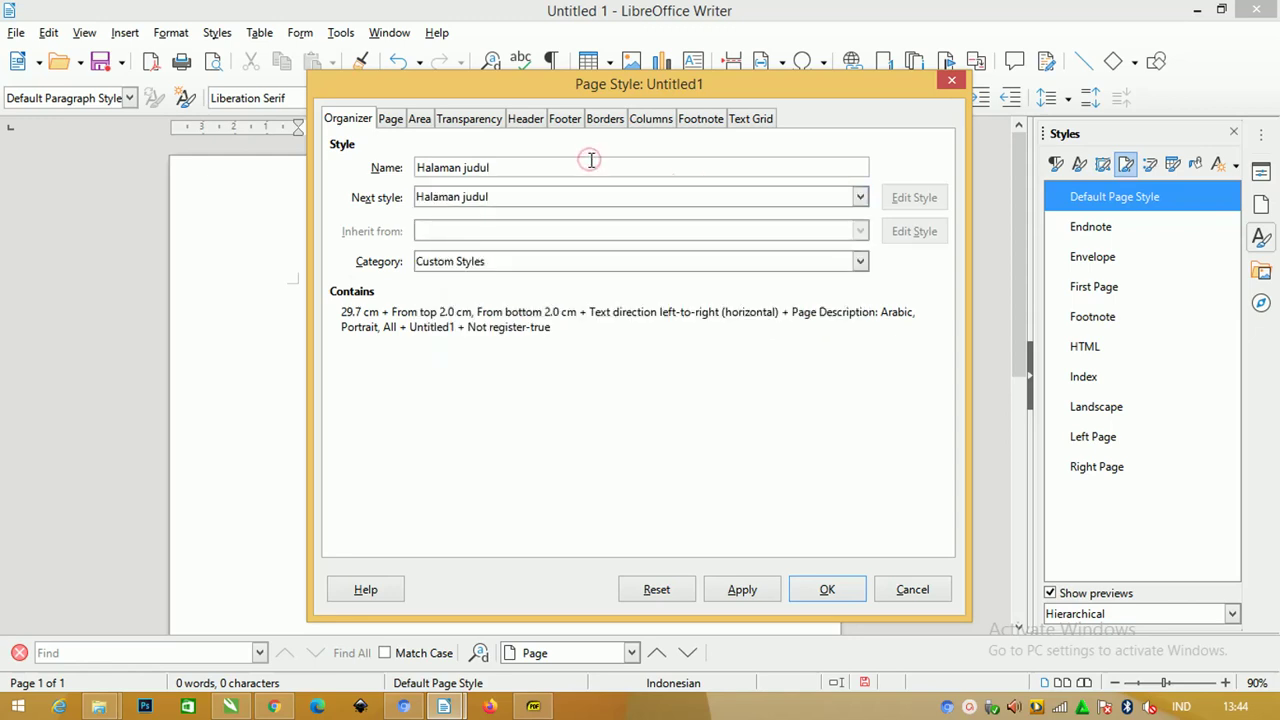
drag(454, 77, 465, 71)
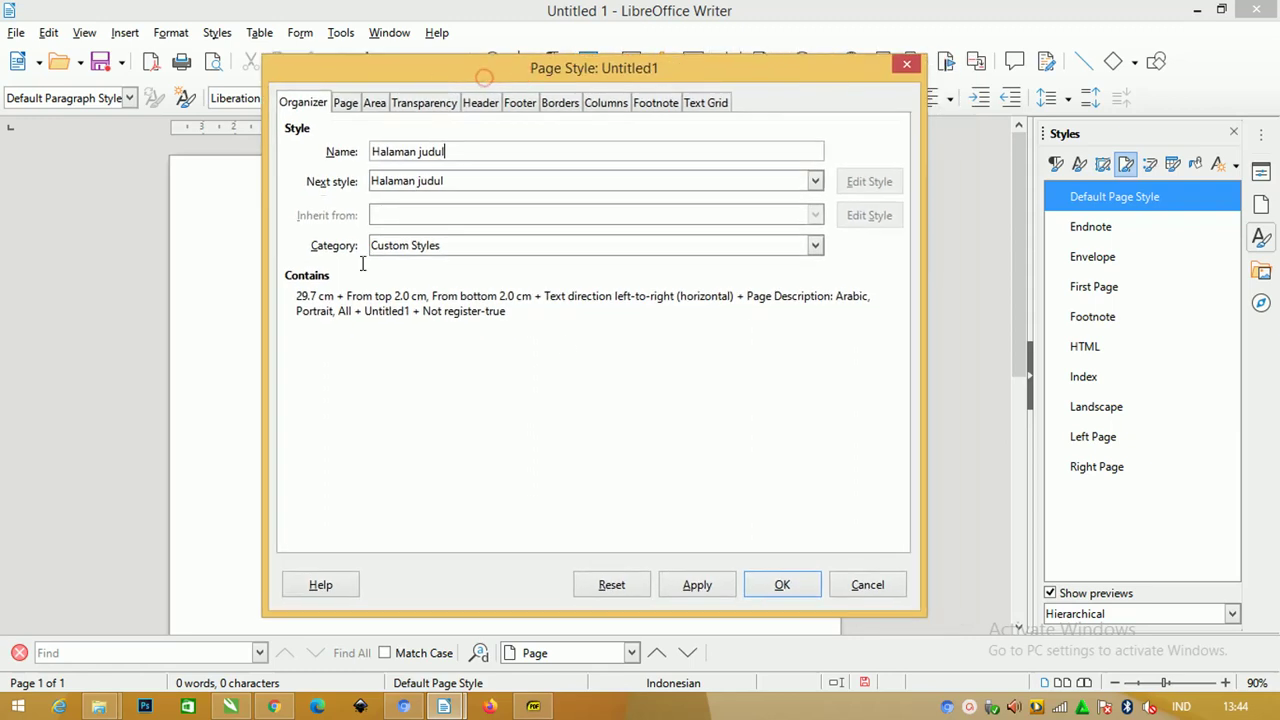
click(778, 584)
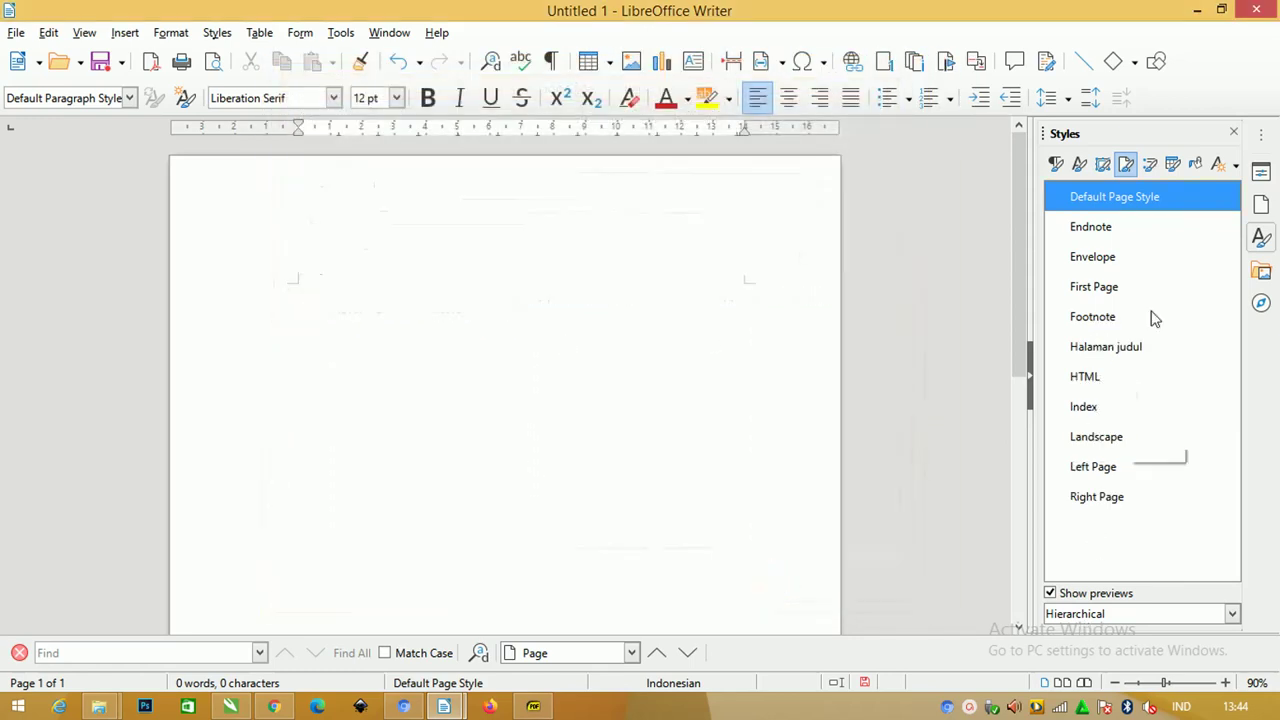
Step: Create a new page style named 'halaman i'
right_click(1104, 535)
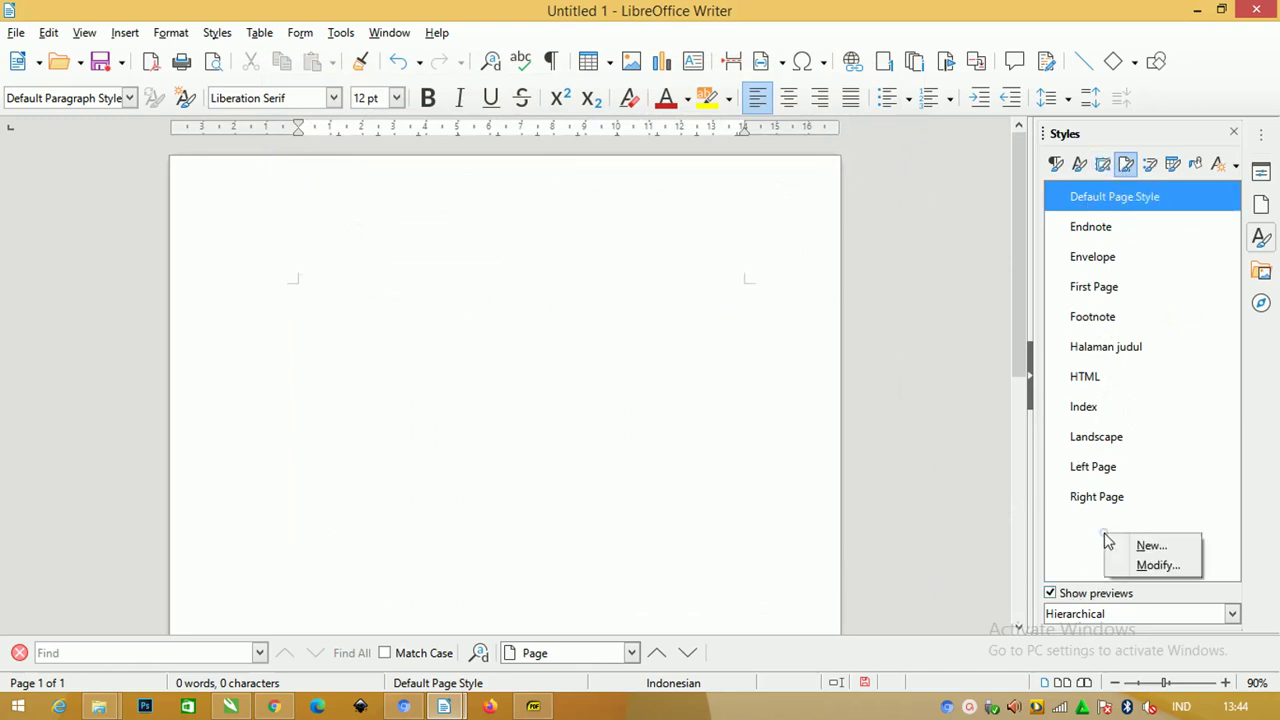
click(1134, 552)
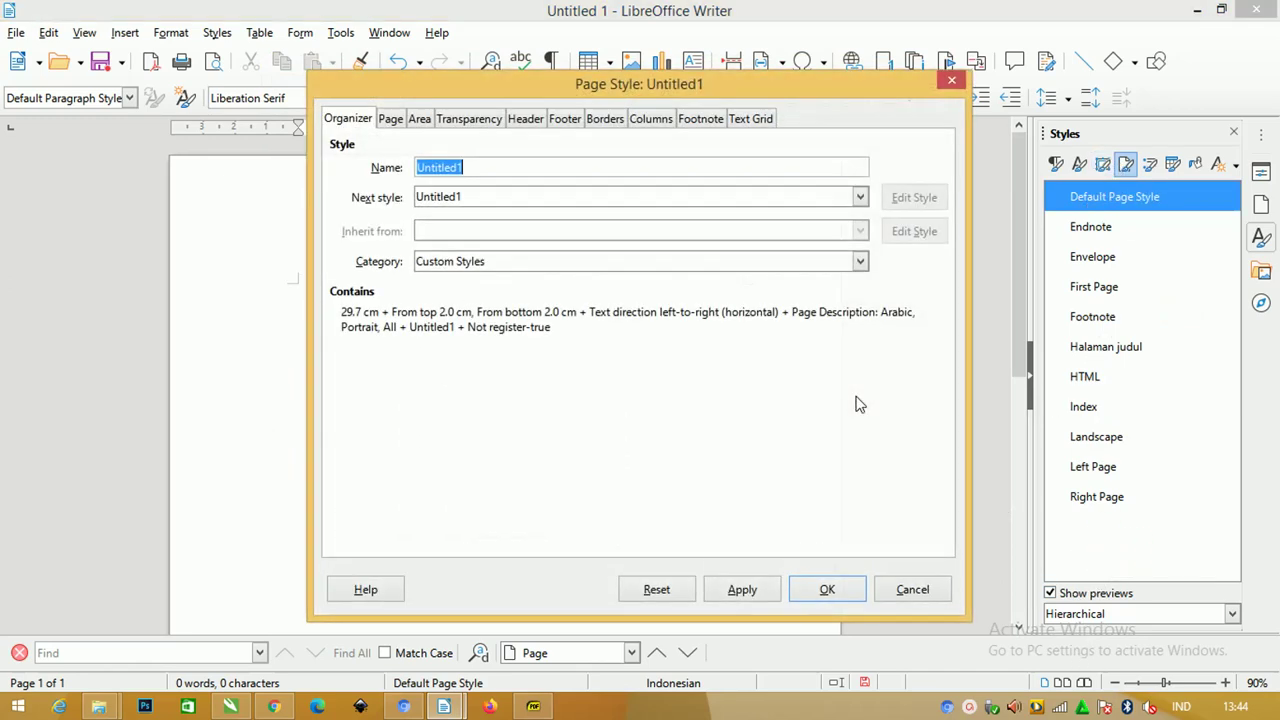
text(halaman i)
click(828, 590)
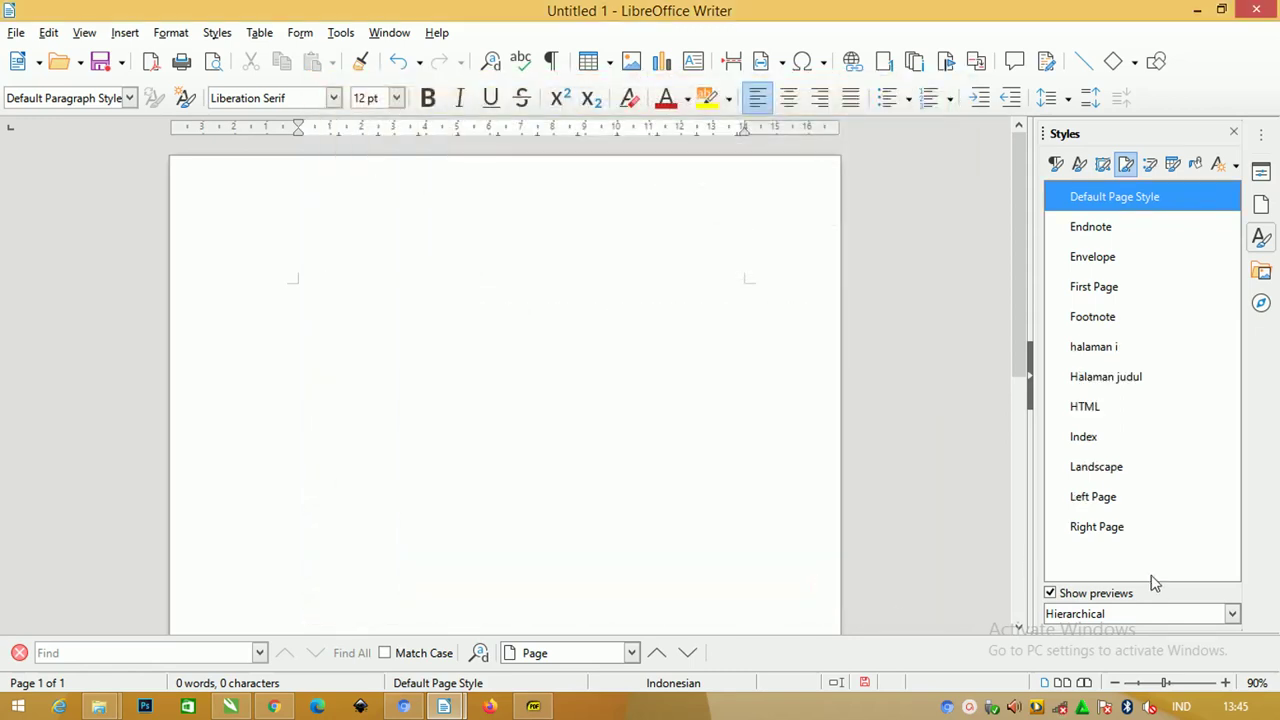
Step: Create another page style named 'halaman angka'
right_click(1148, 555)
click(1190, 568)
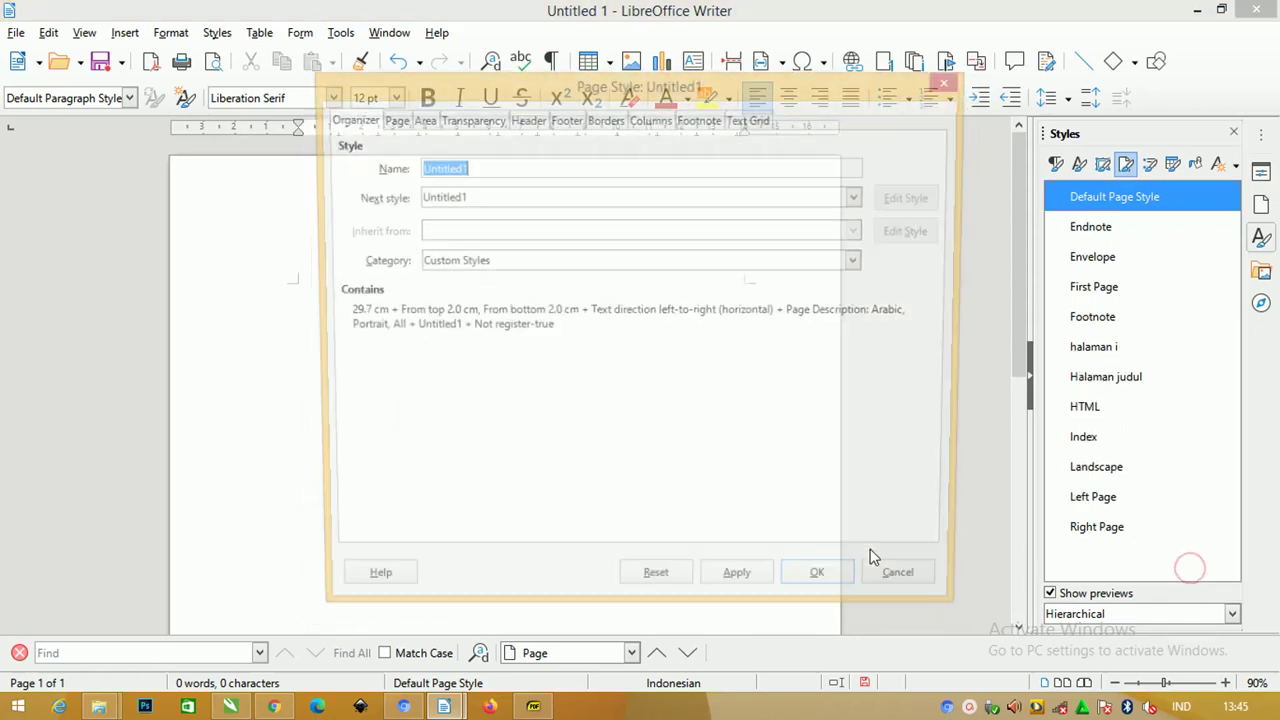
text(halaman angka)
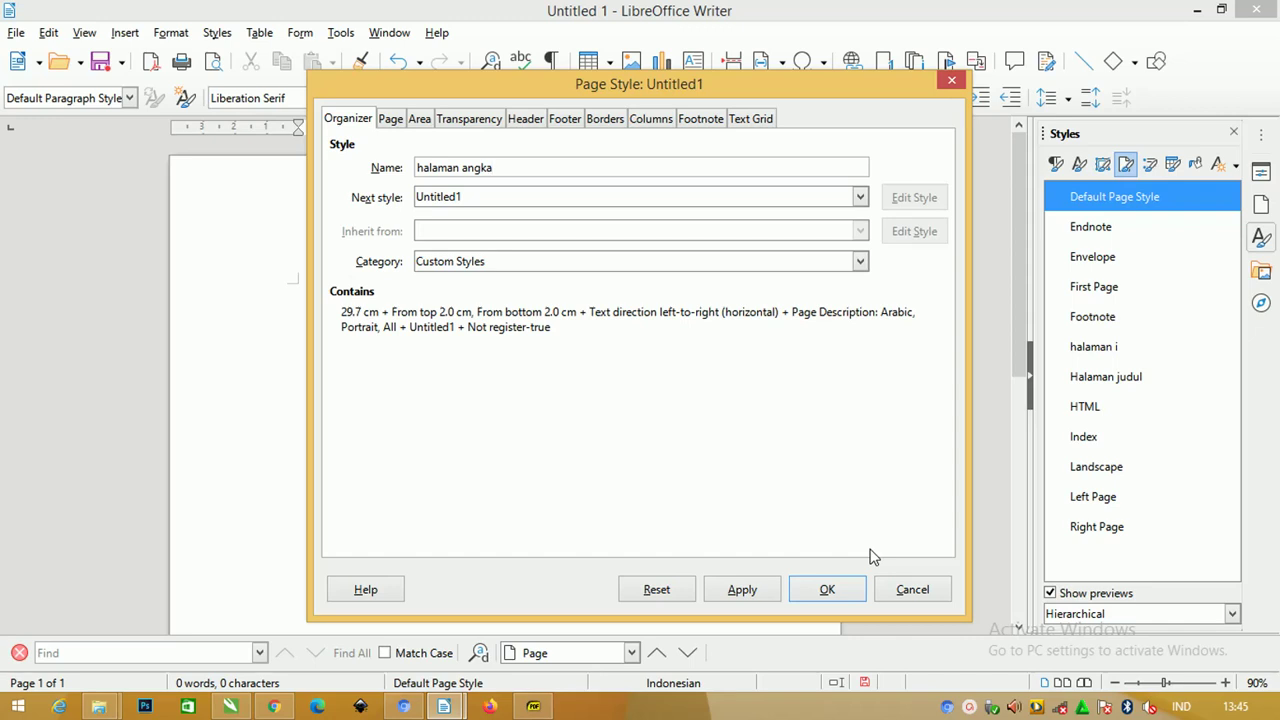
click(843, 592)
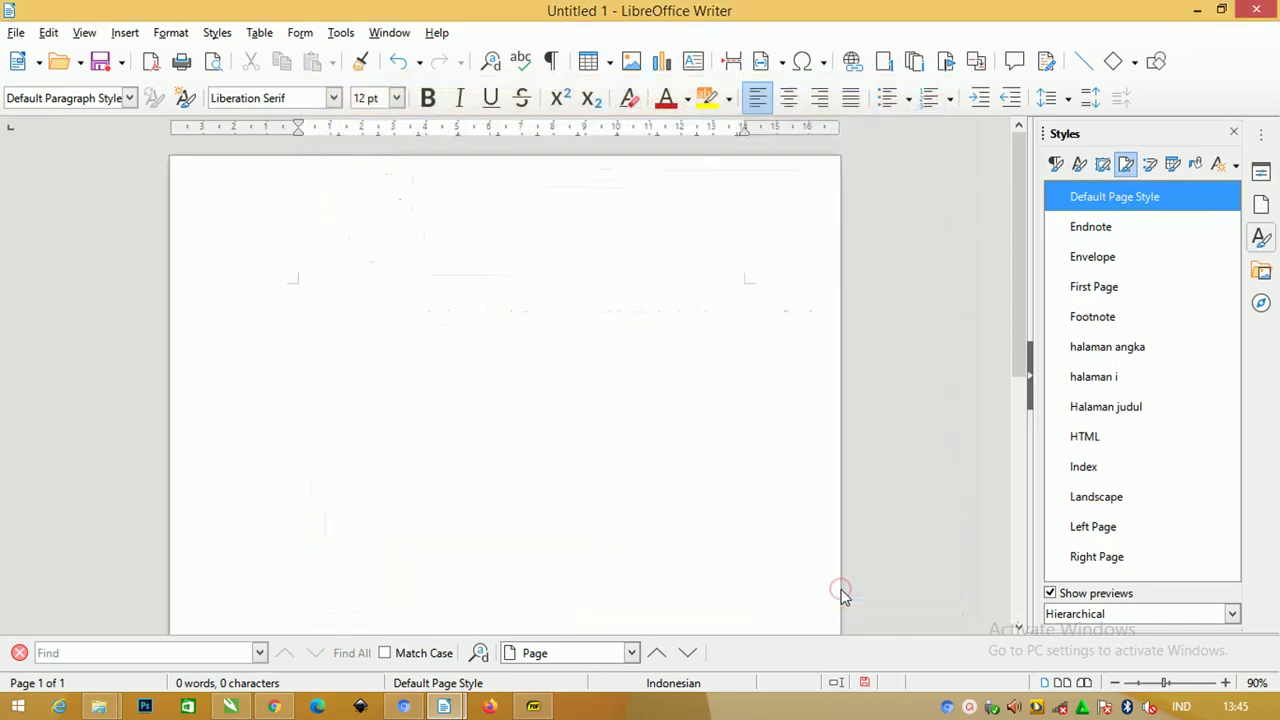
click(1103, 378)
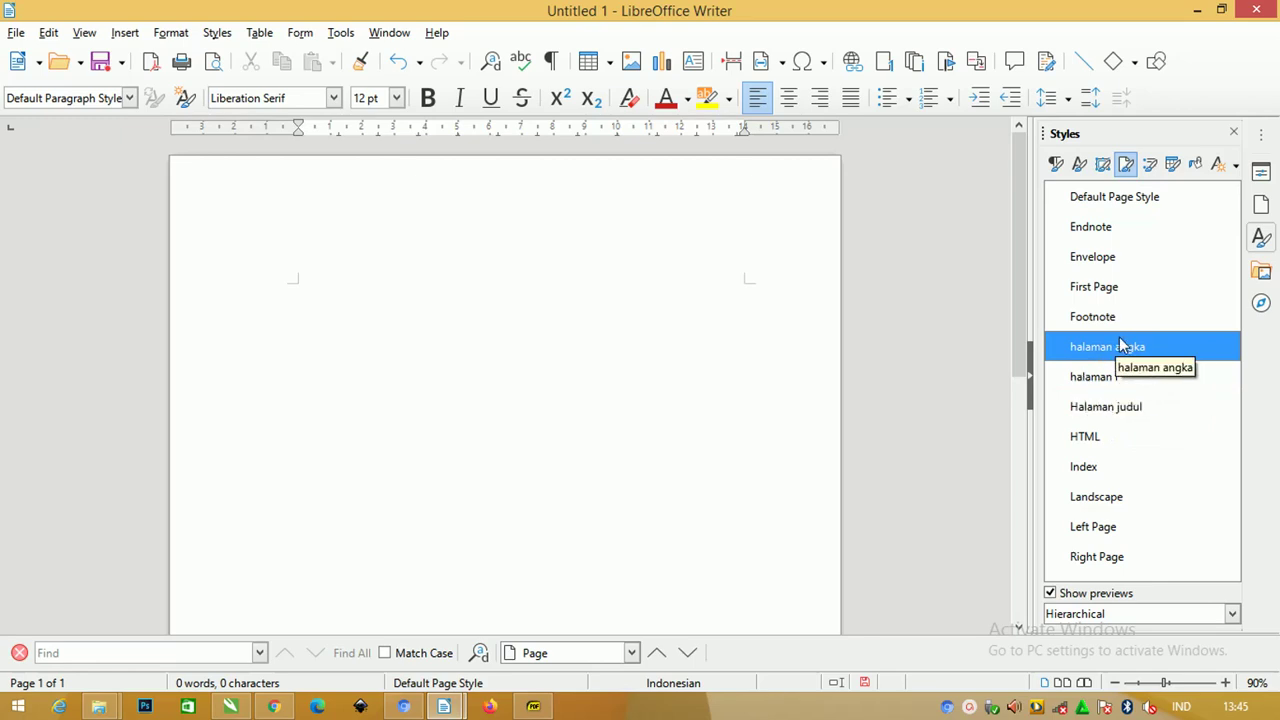
Step: Set Halaman judul margins to 4 cm left, 3 cm right, 4 cm top, 3 cm bottom
click(1112, 410)
right_click(1112, 410)
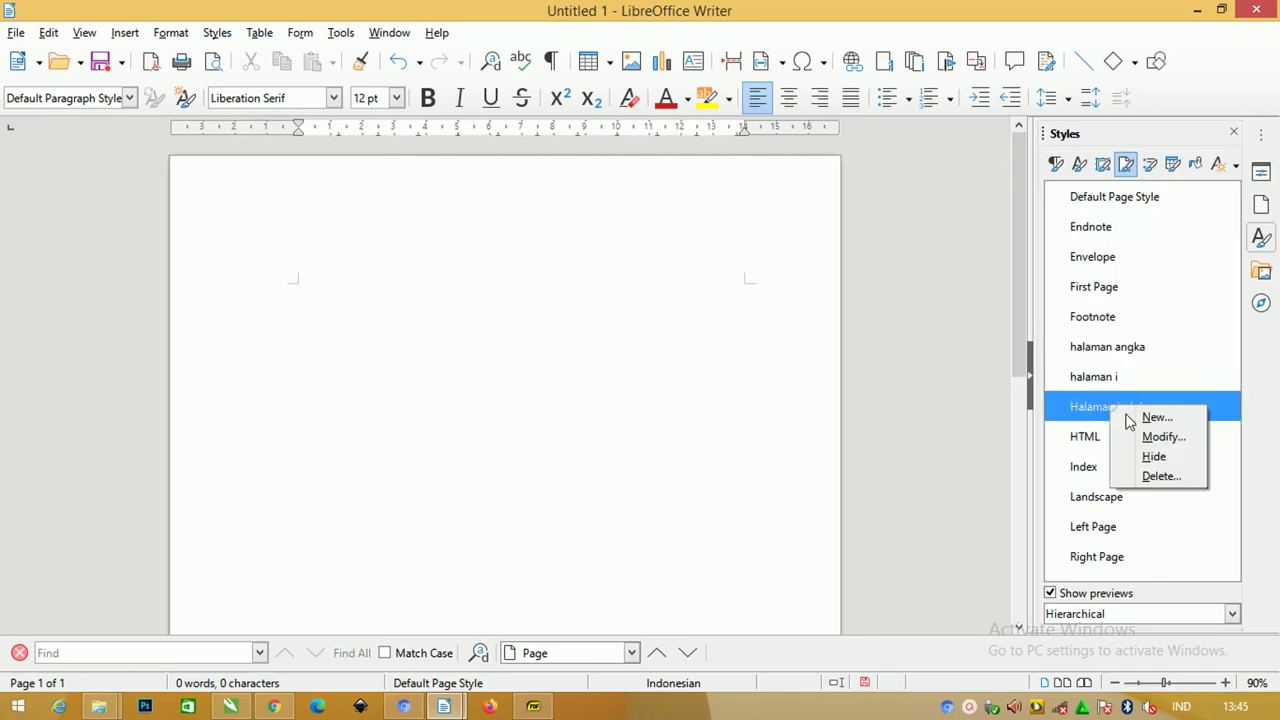
click(1155, 435)
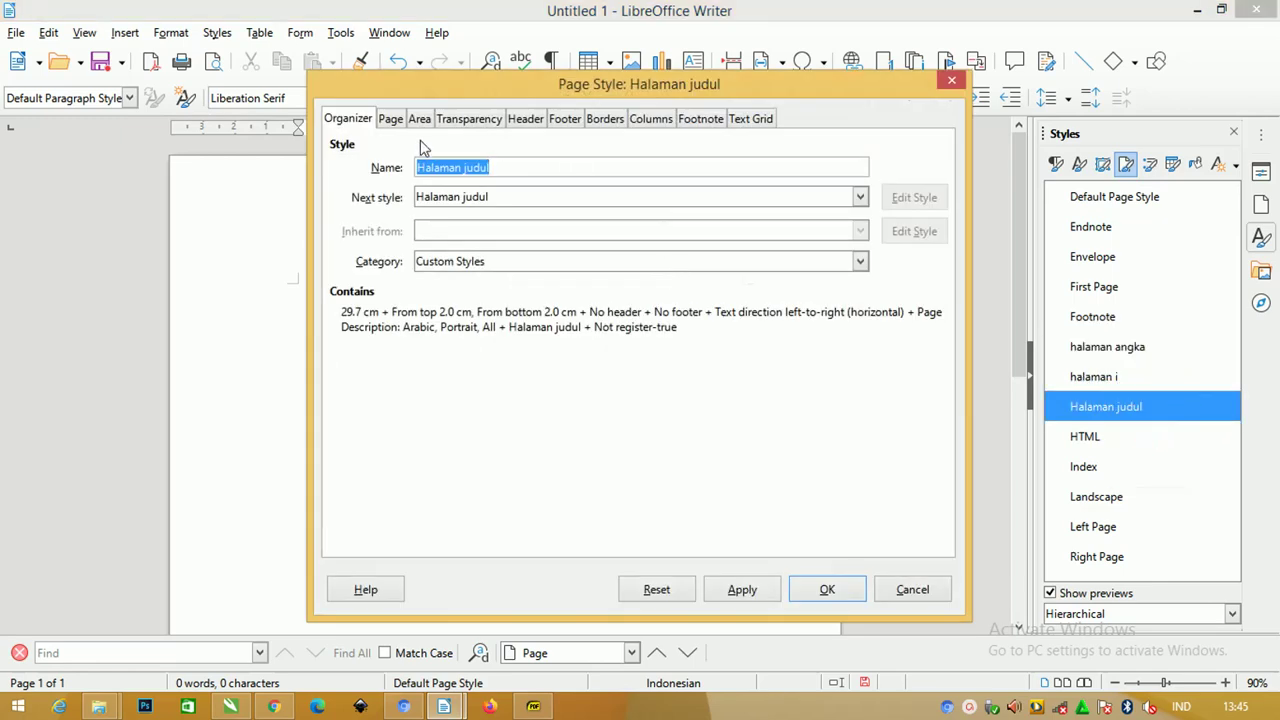
click(390, 118)
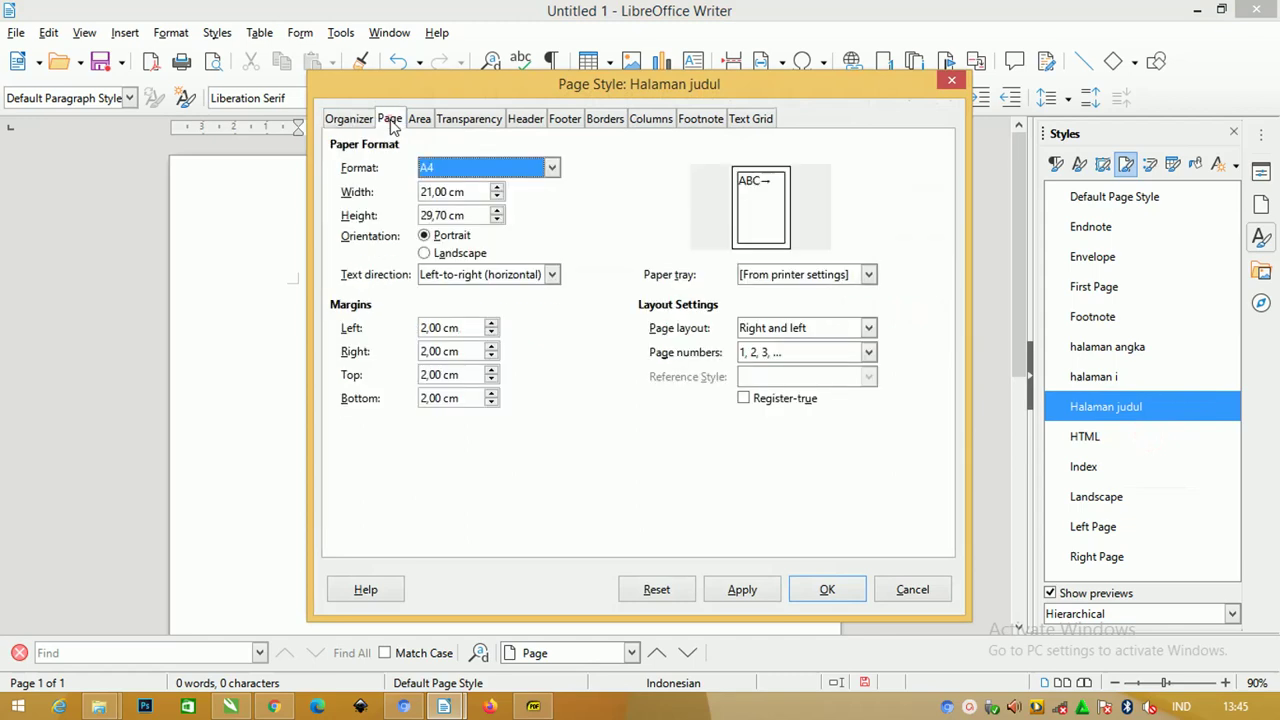
click(450, 328)
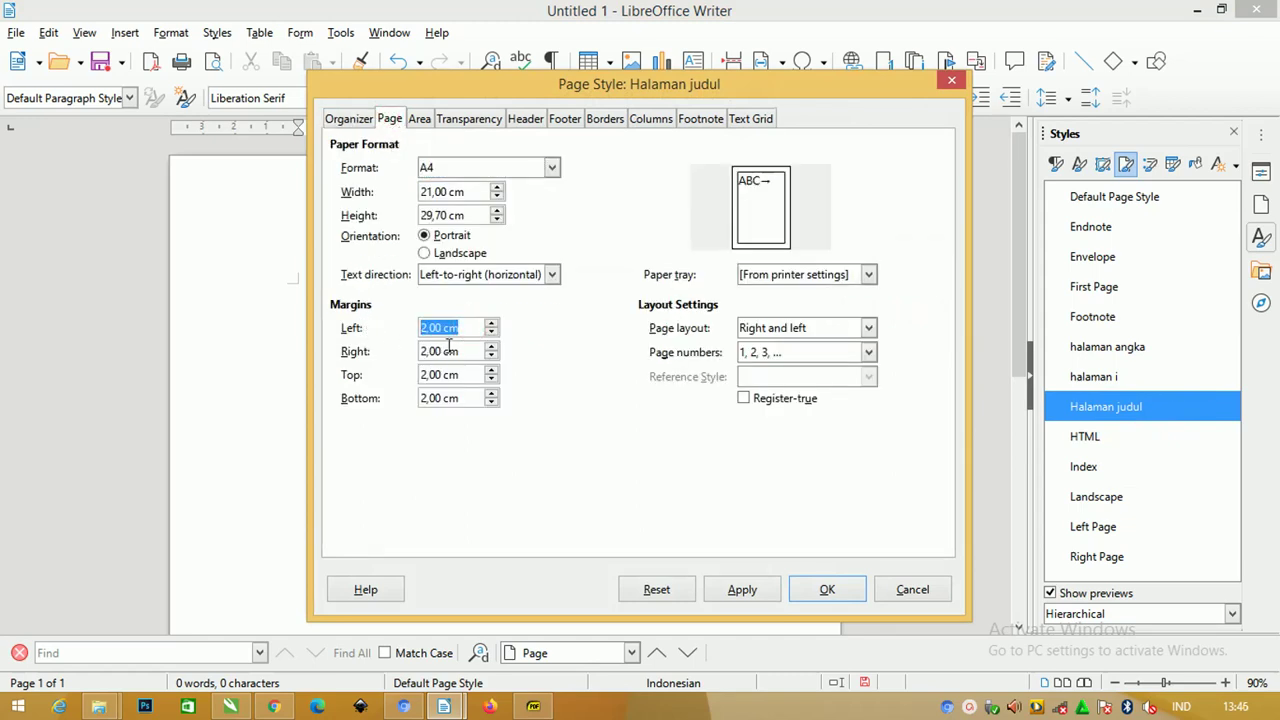
text(4)
key(Tab)
text(3)
key(Tab)
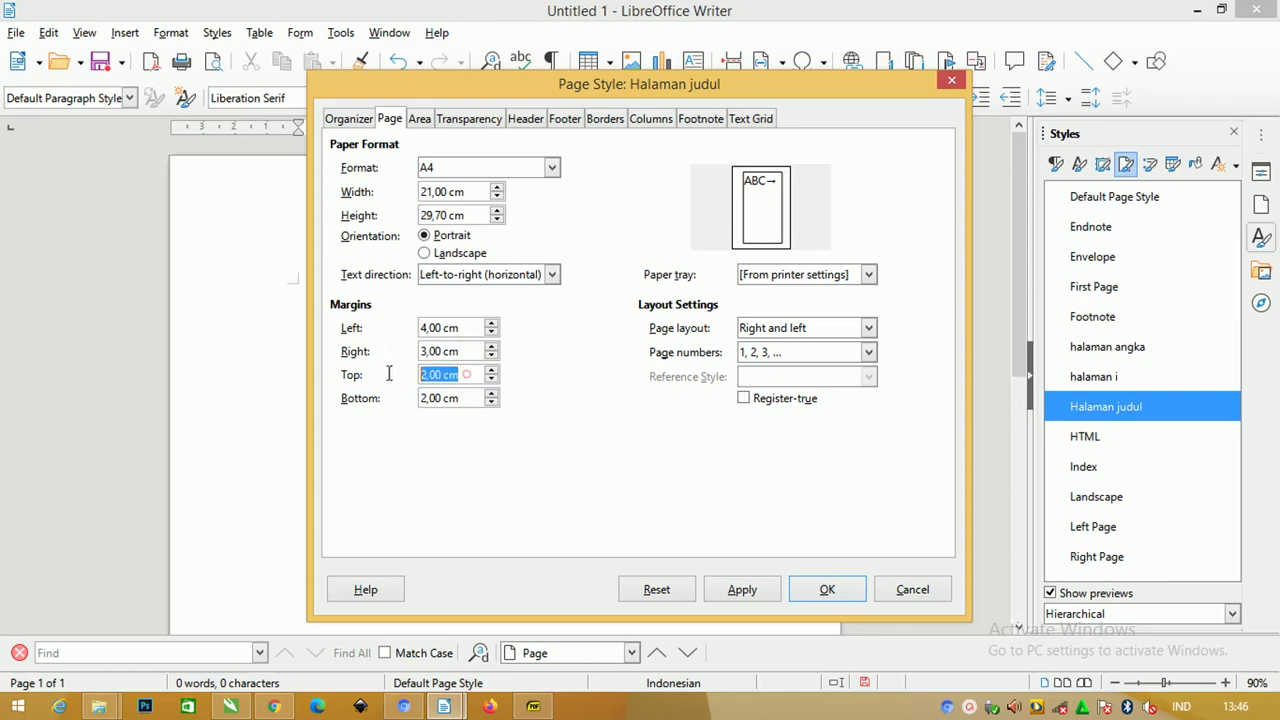
text(4)
key(Tab)
text(3)
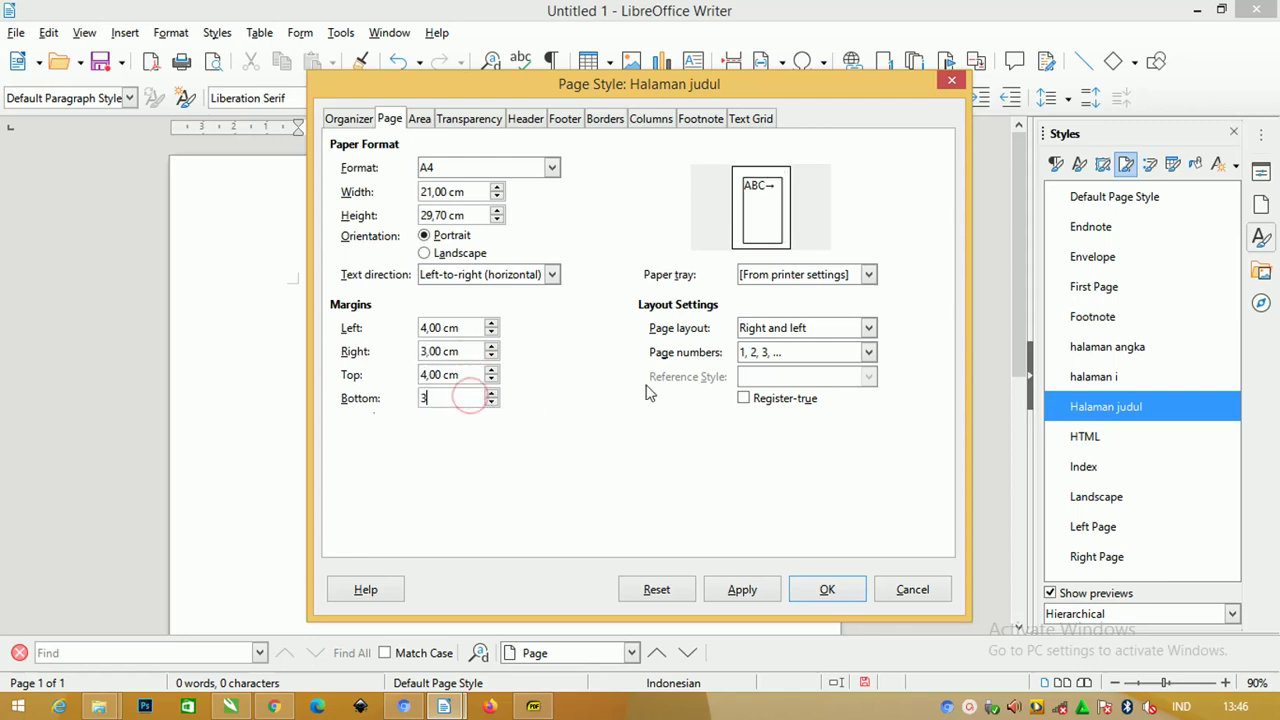
Step: Set its page numbers to None, keep Halaman judul as next style, and confirm
click(788, 360)
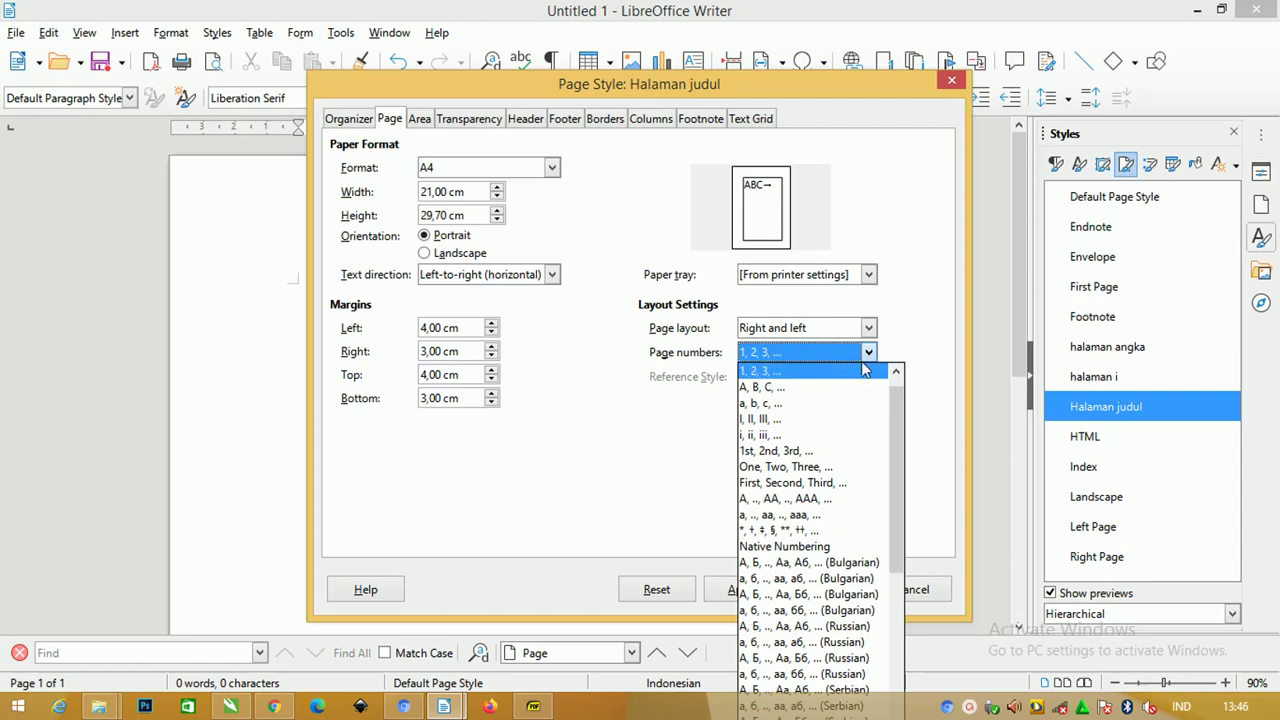
drag(894, 422, 894, 405)
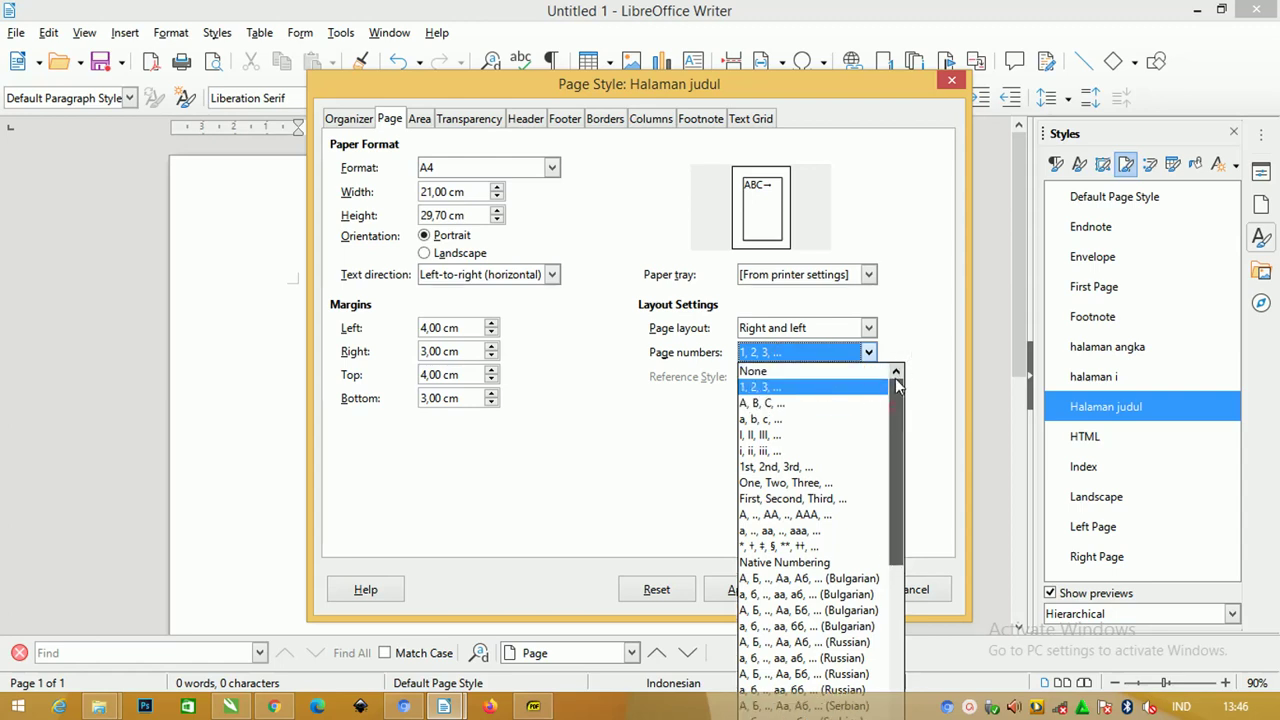
click(843, 372)
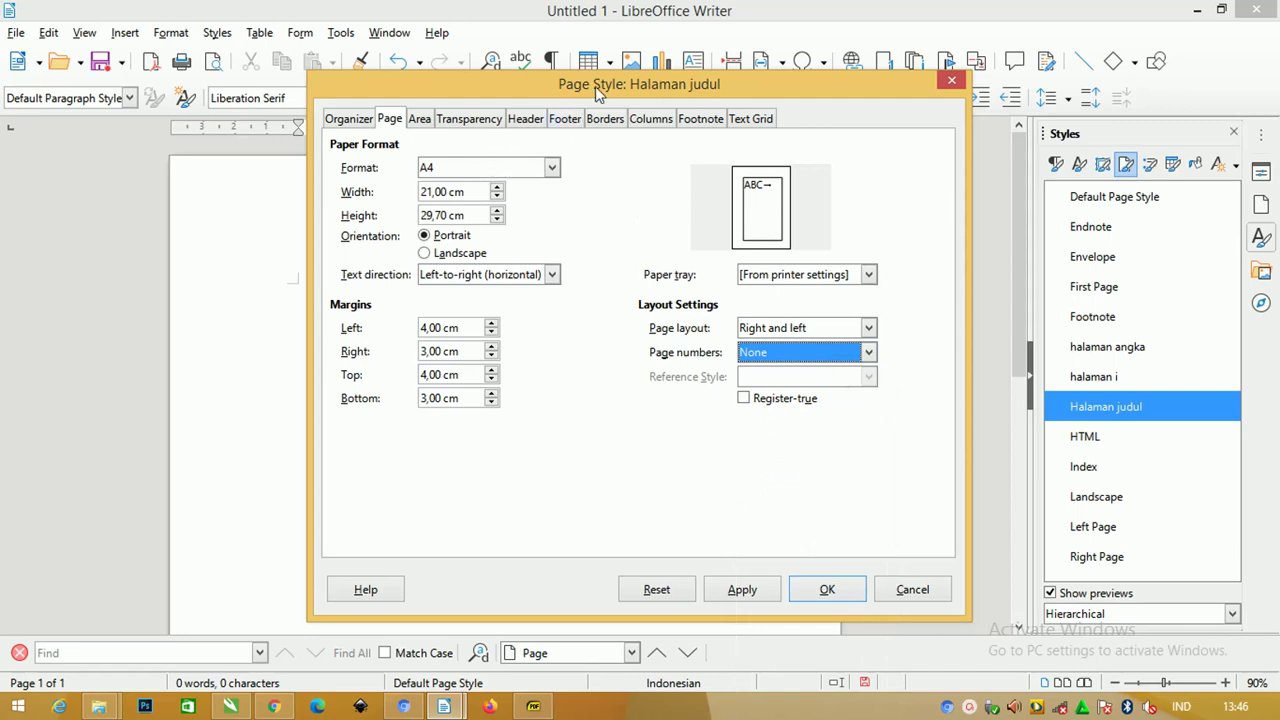
drag(595, 86, 510, 84)
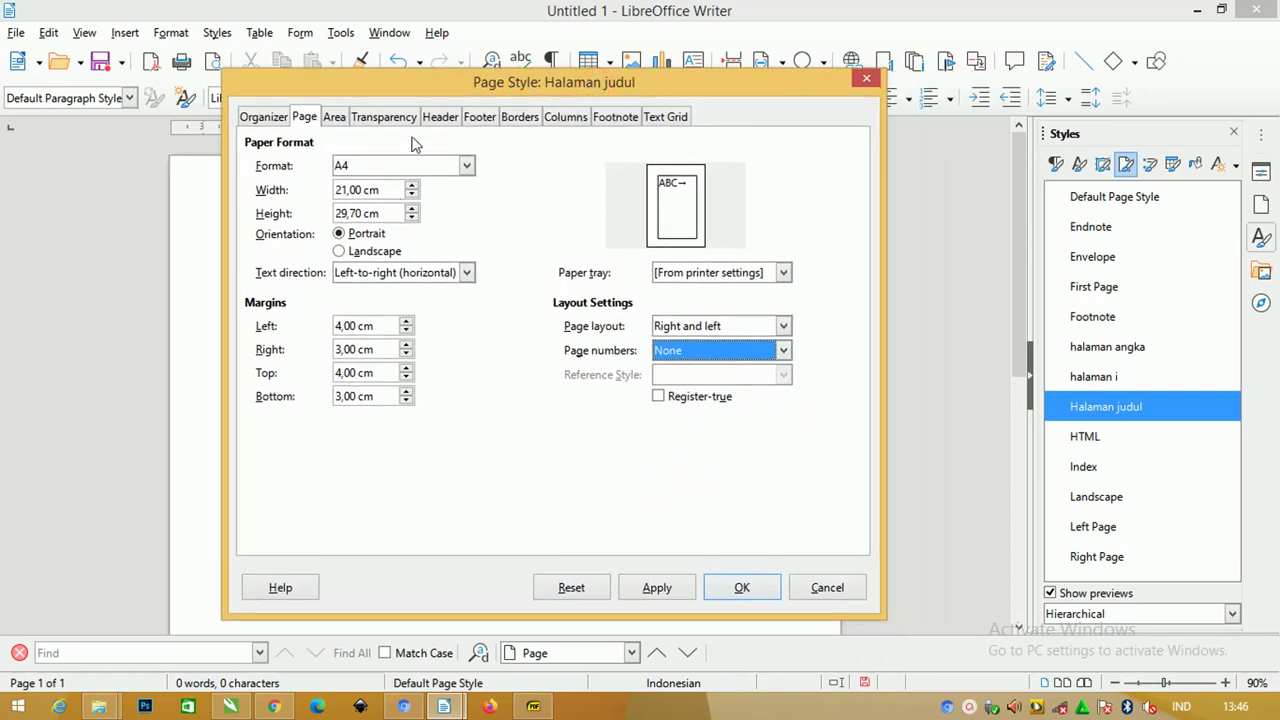
click(264, 117)
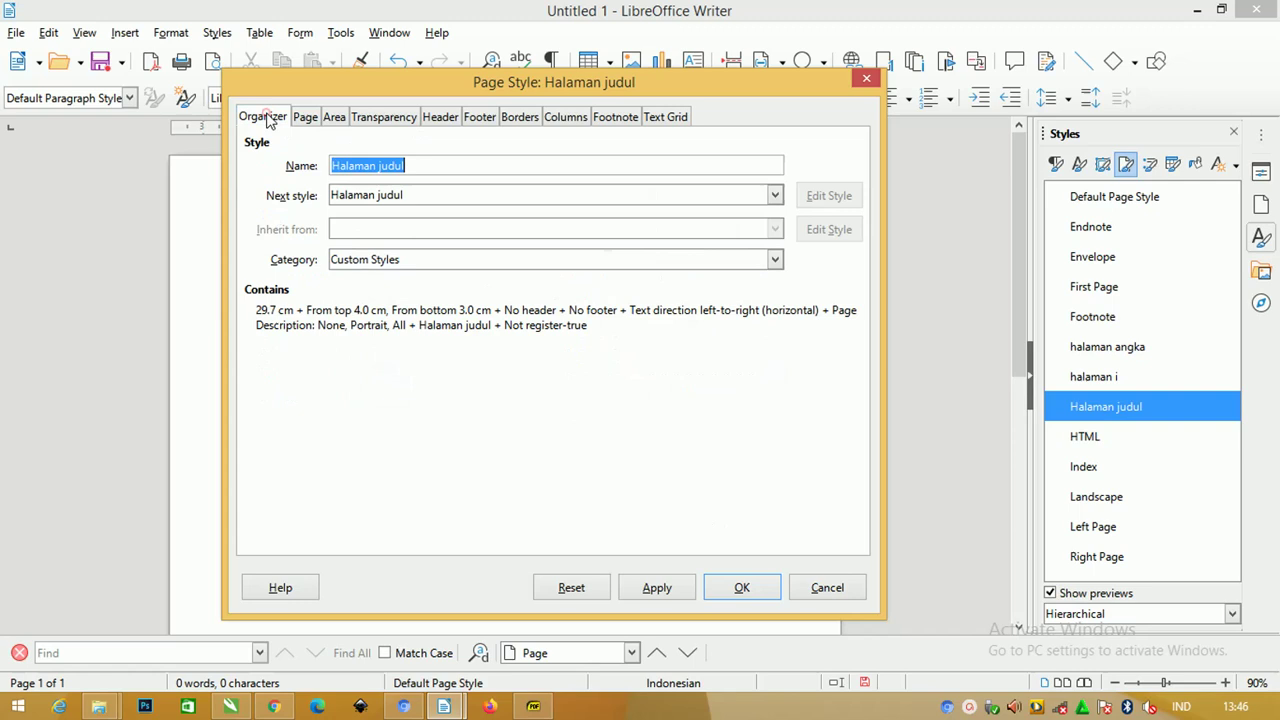
click(460, 196)
click(460, 196)
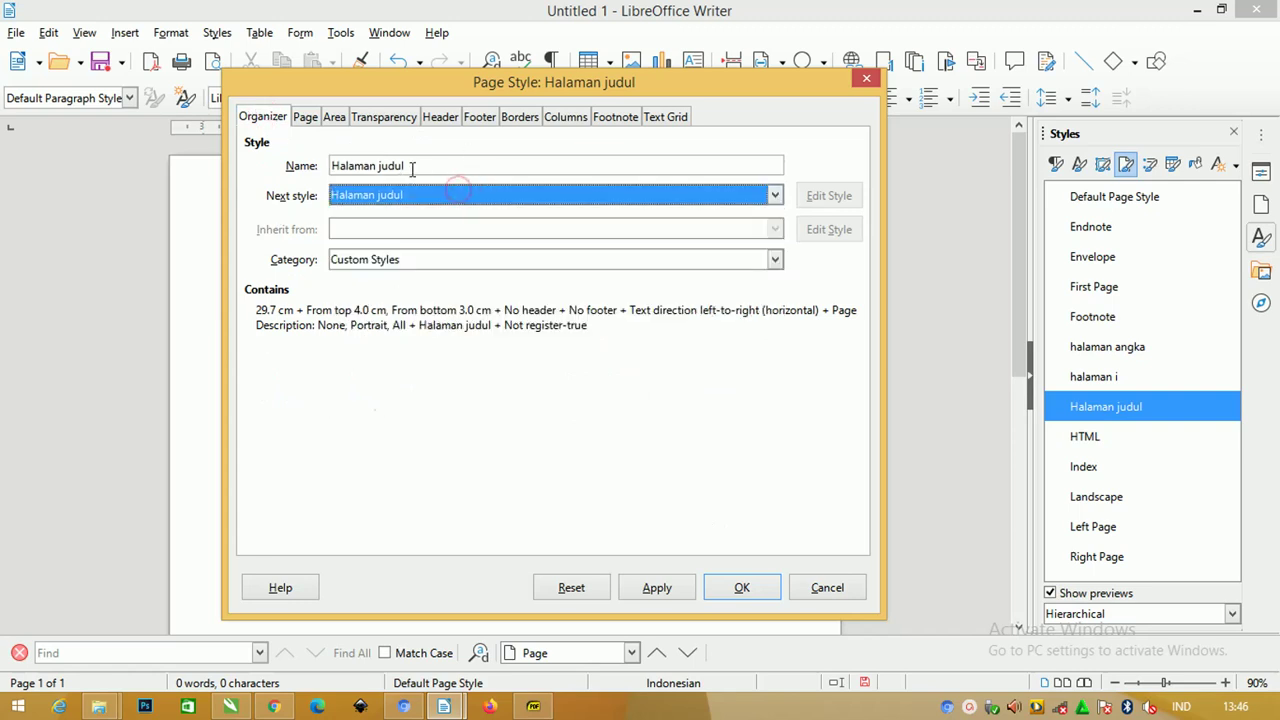
click(737, 588)
Step: Set halaman i margins to 4 cm left, 3 cm right, 4 cm top, 3 cm bottom
click(1148, 381)
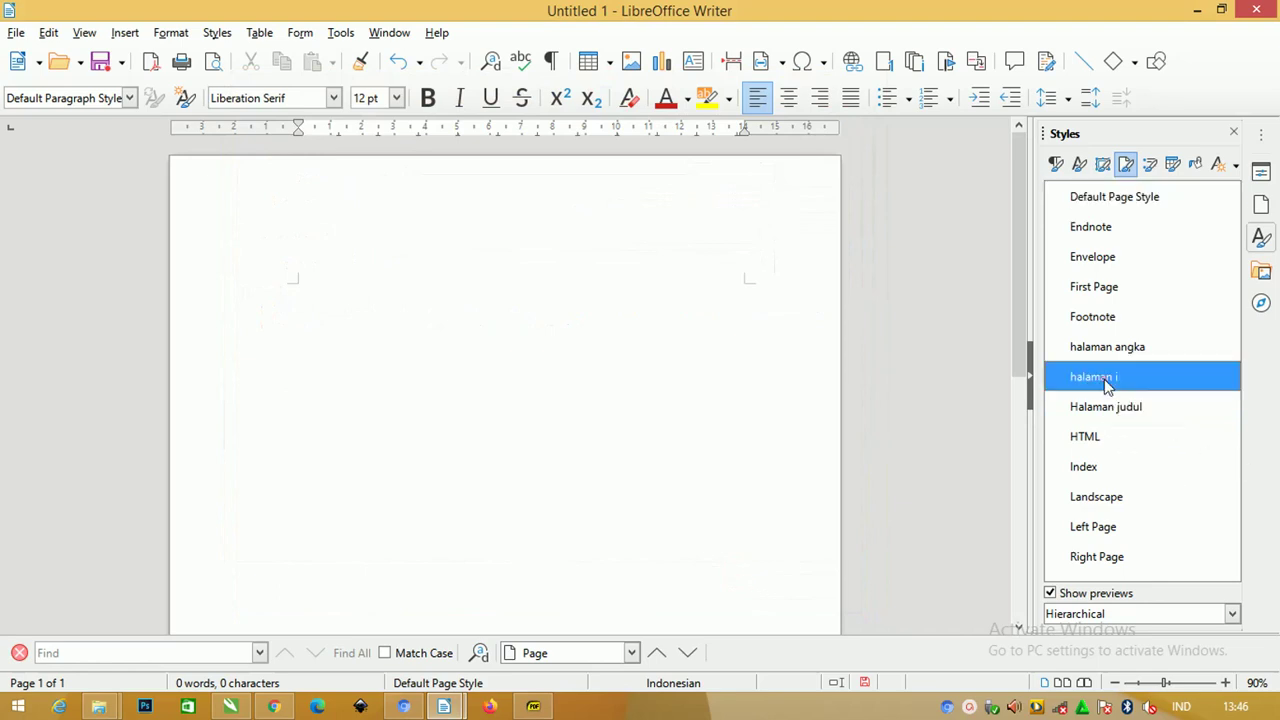
right_click(1105, 381)
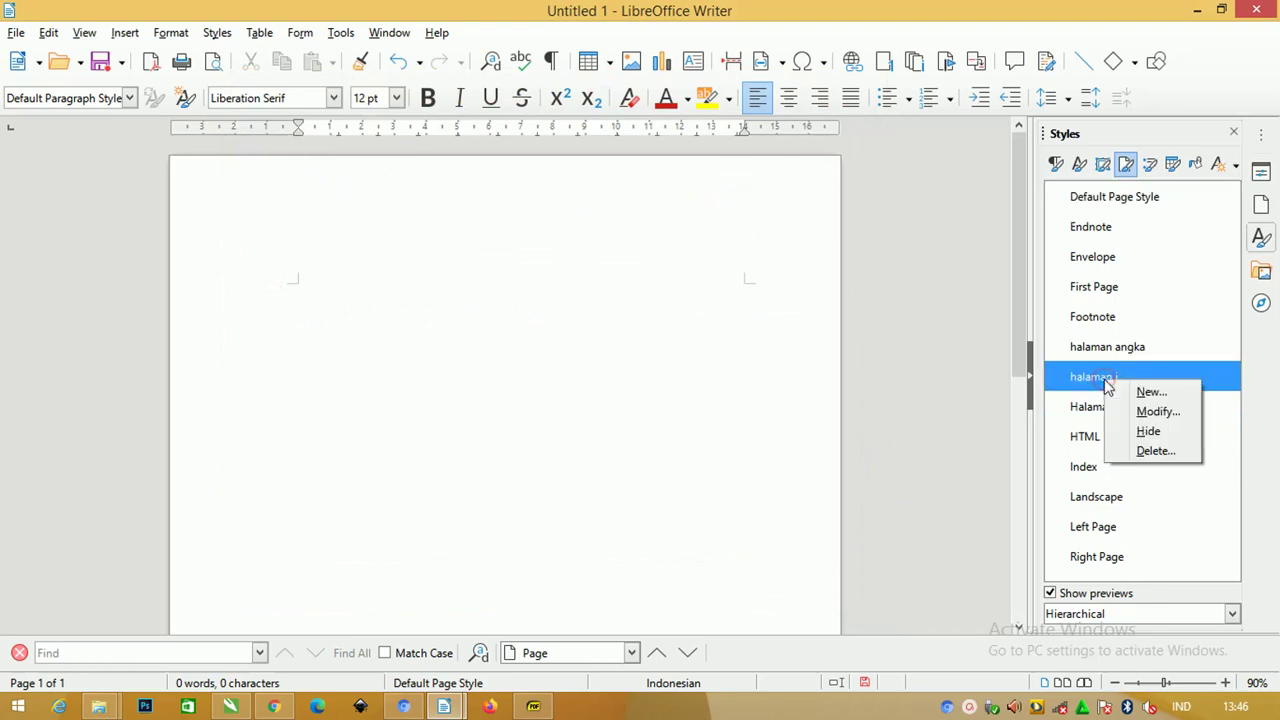
click(1157, 412)
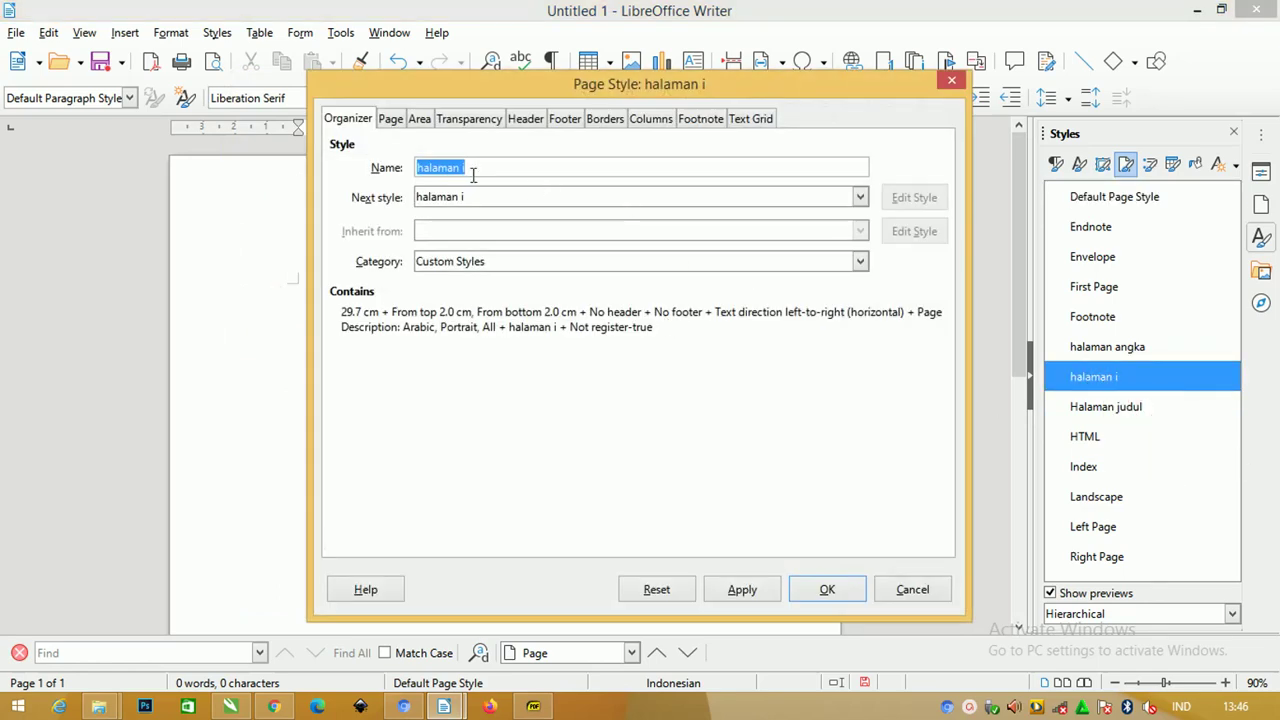
drag(525, 80, 473, 68)
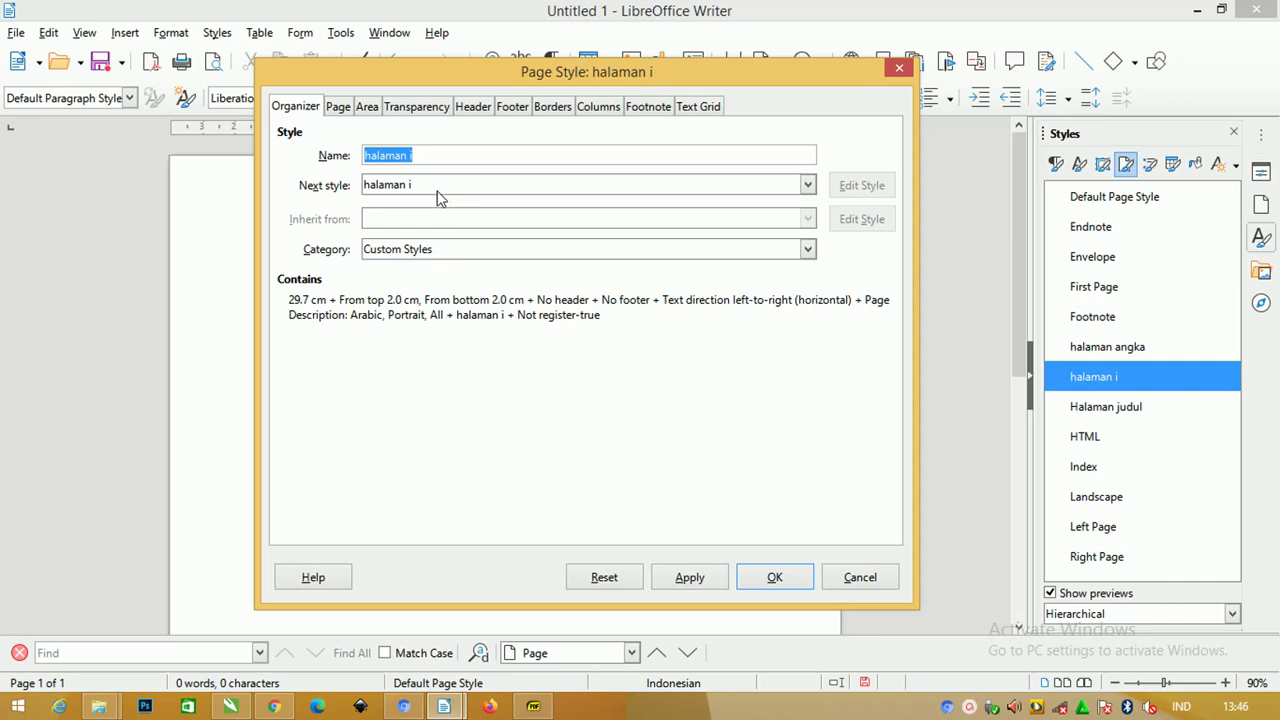
click(338, 107)
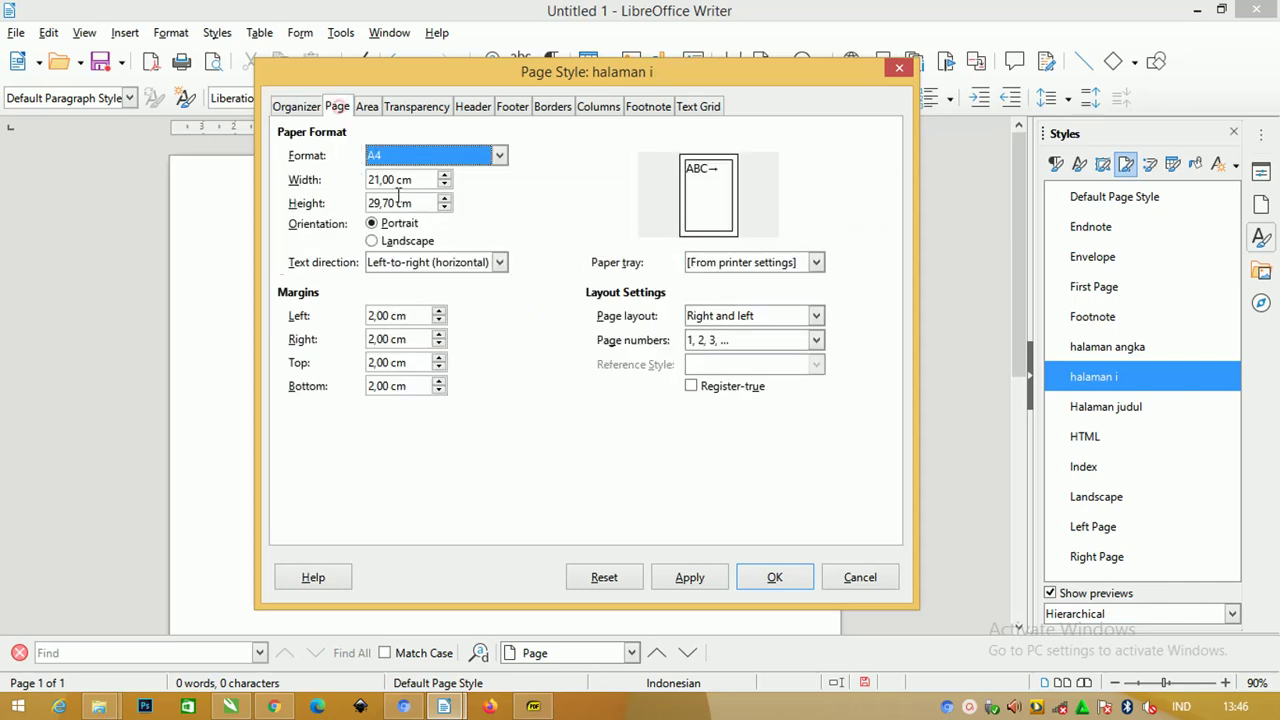
triple_click(405, 316)
text(4)
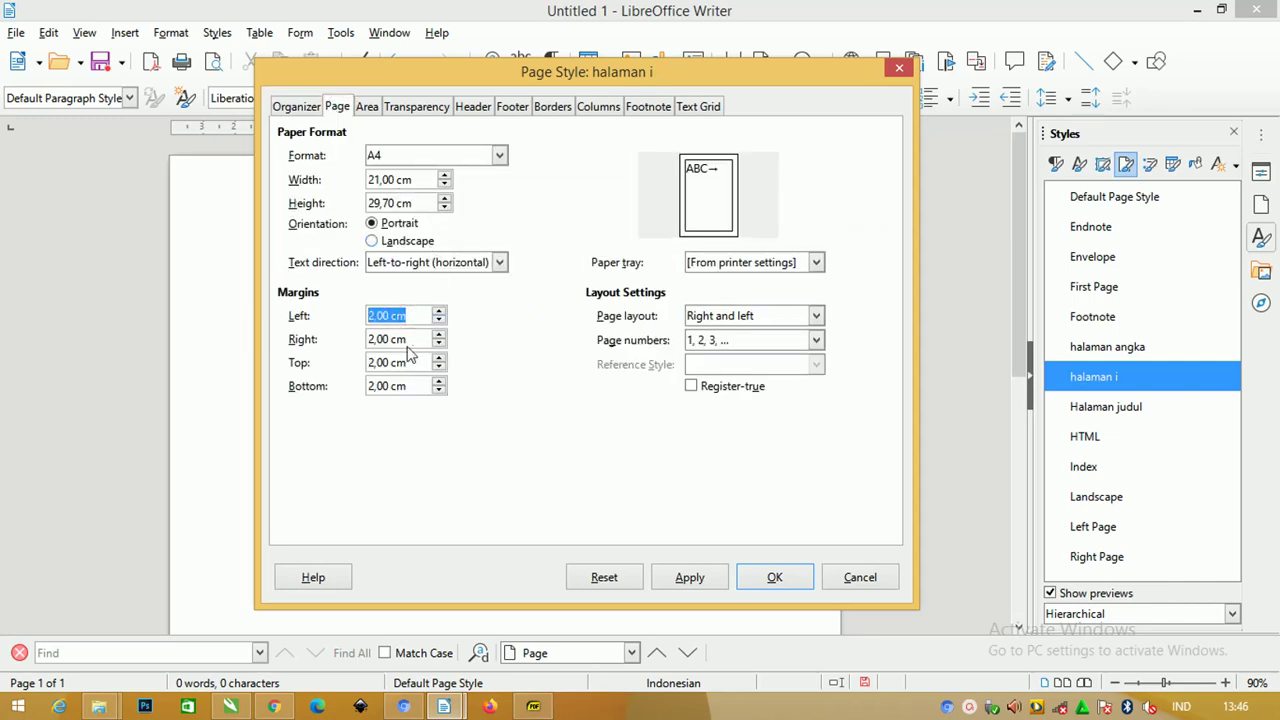
click(400, 339)
triple_click(400, 339)
text(3)
triple_click(400, 363)
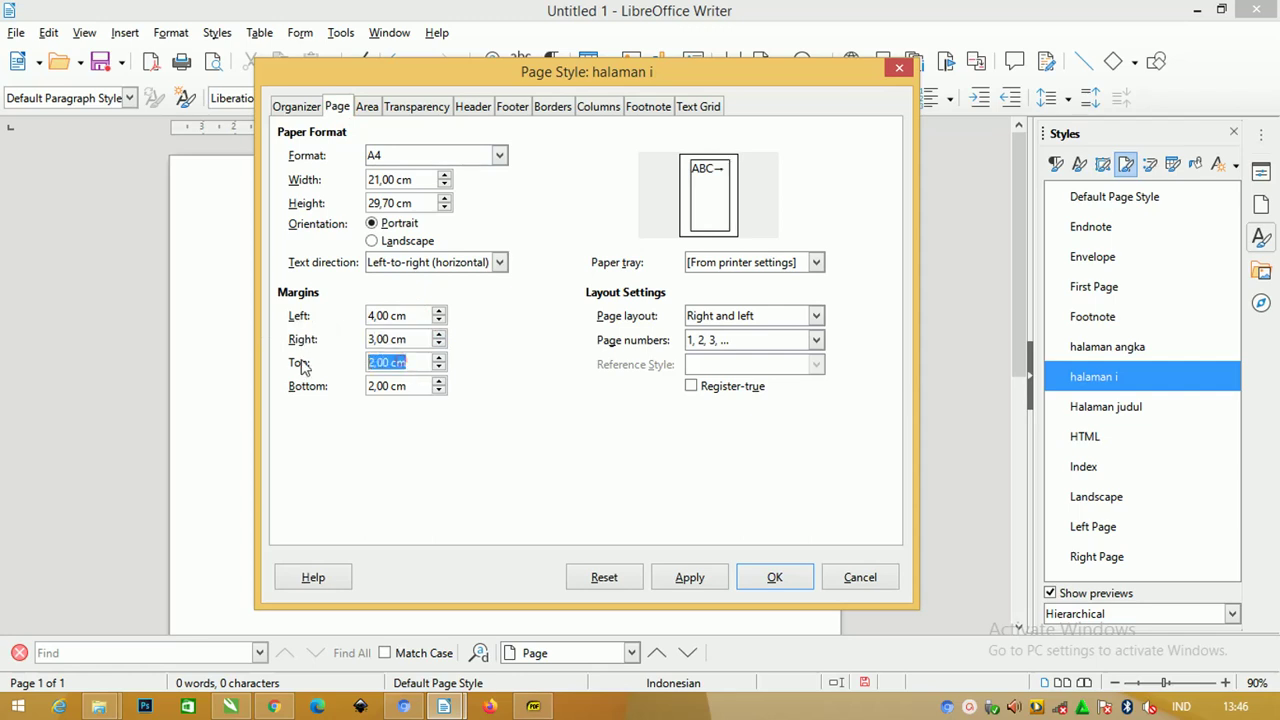
text(4)
triple_click(412, 388)
text(3)
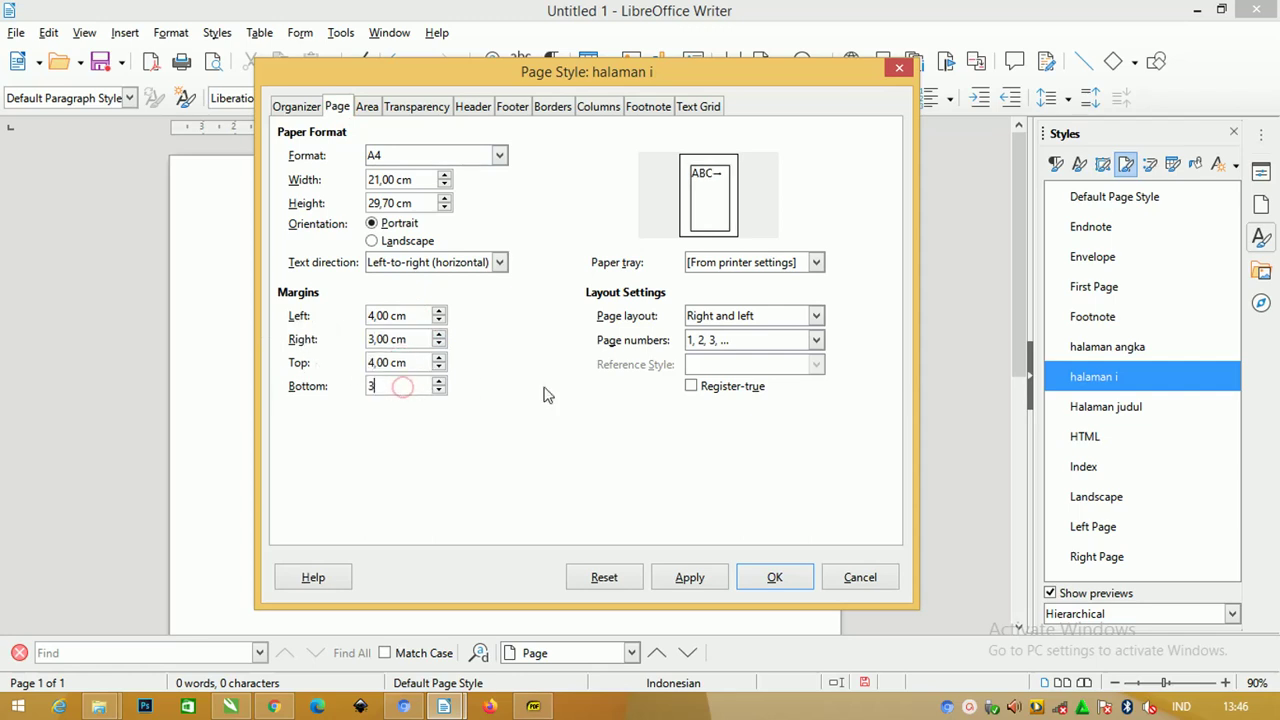
Step: Choose 'i, ii, iii, ...' page numbering for halaman i and confirm
click(752, 341)
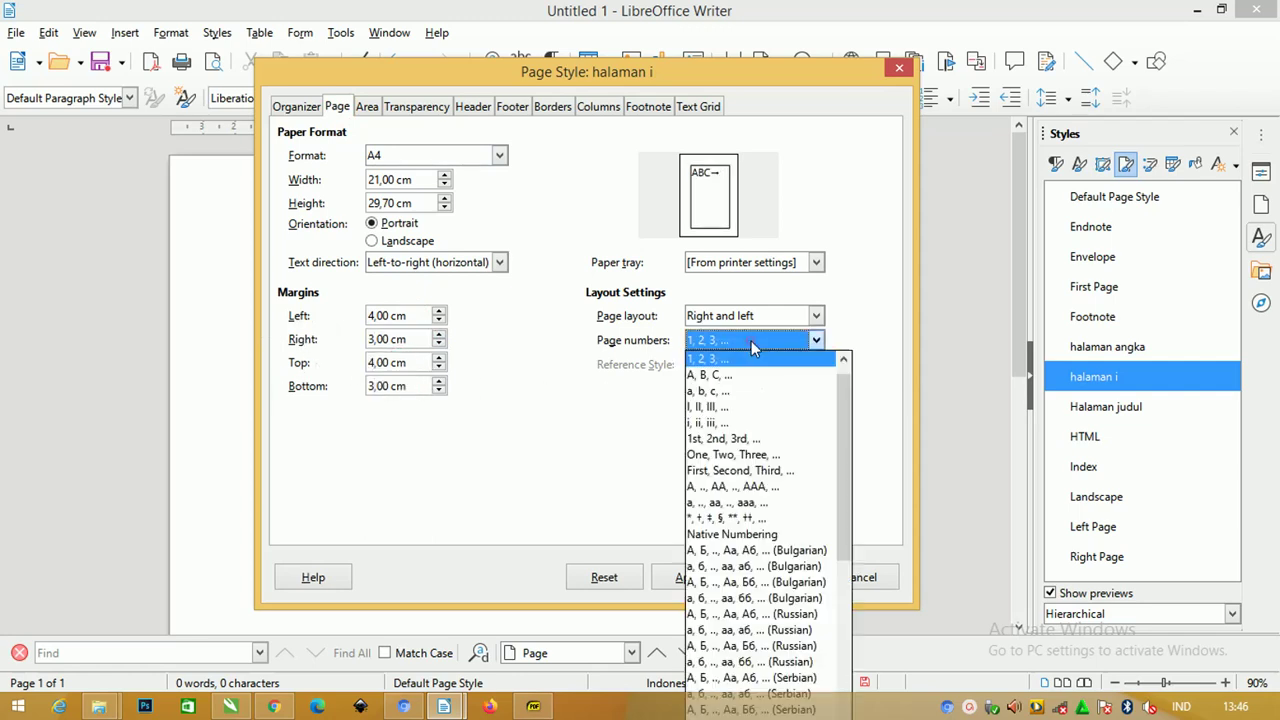
click(750, 424)
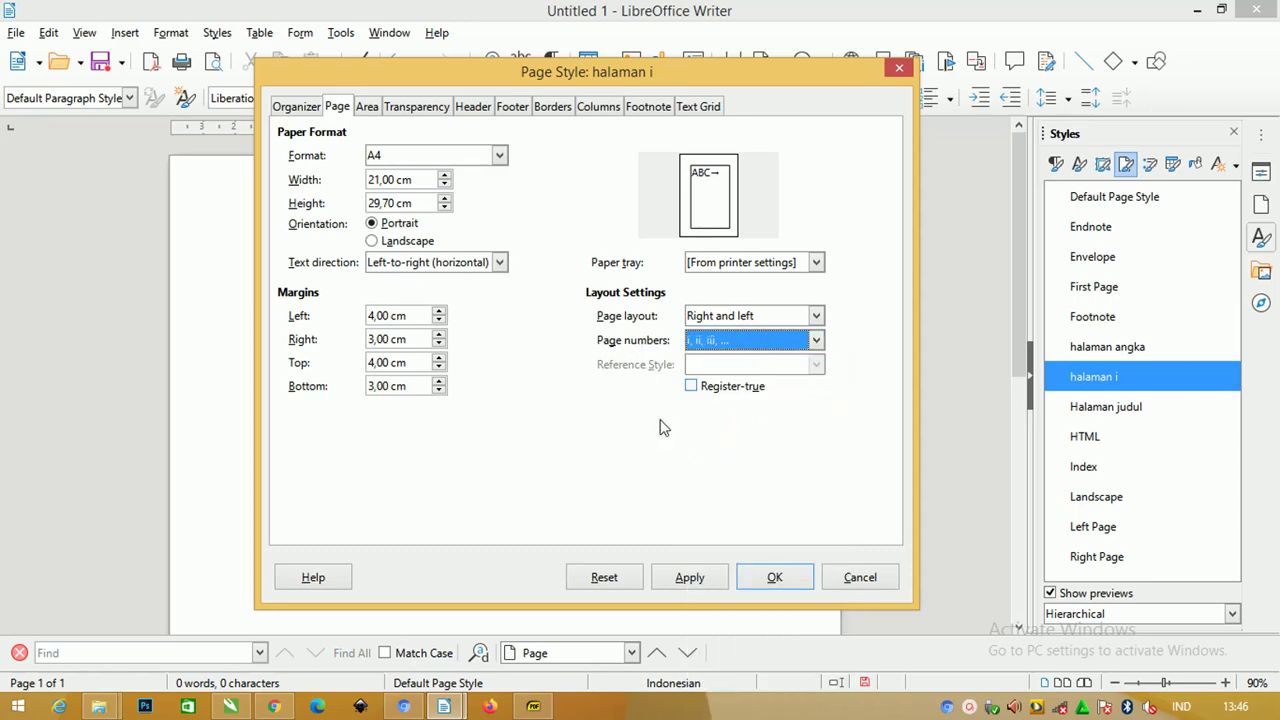
click(766, 578)
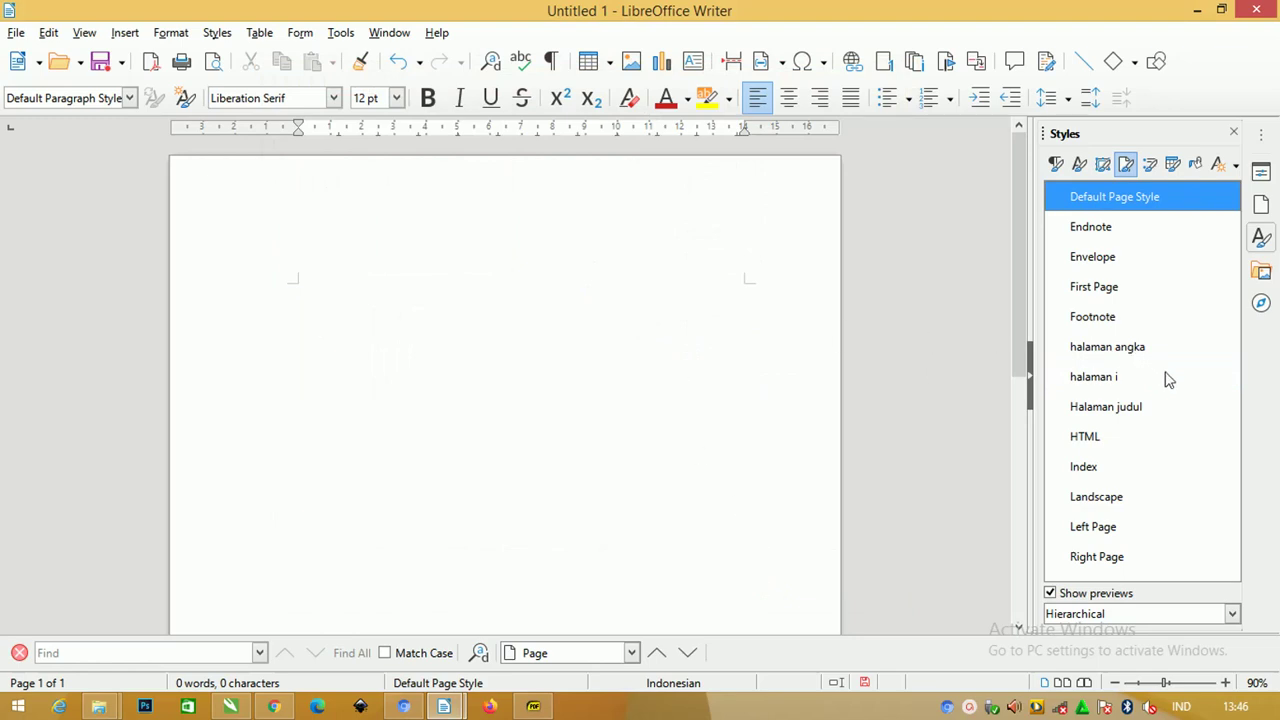
Step: Modify halaman angka to margins of 4 cm left/top and 3 cm right/bottom, and confirm
right_click(1123, 355)
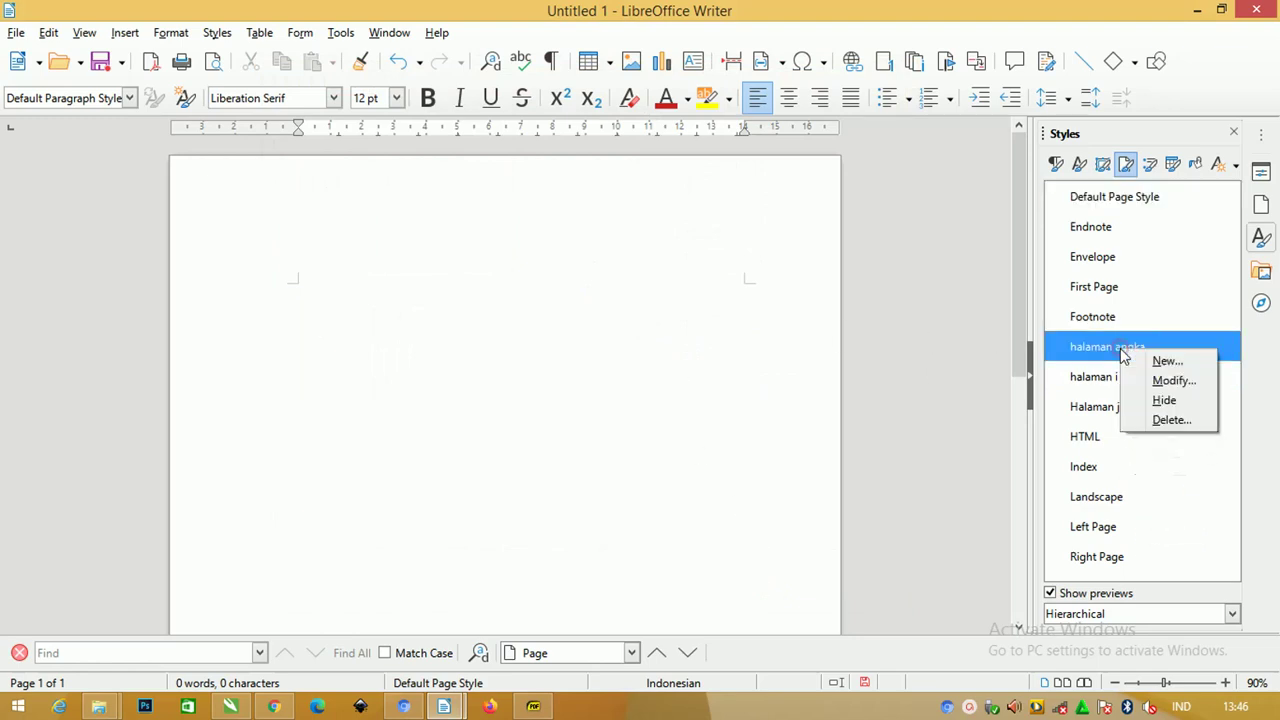
click(1162, 384)
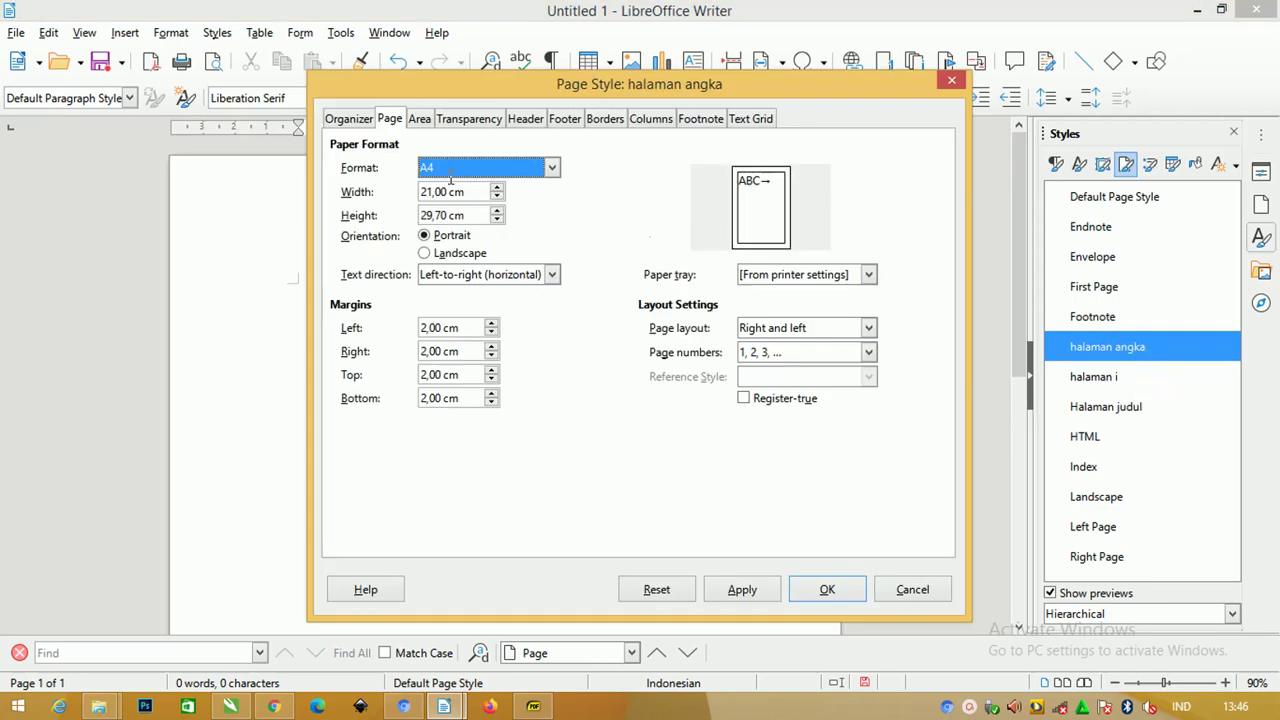
drag(483, 333, 418, 328)
text(4)
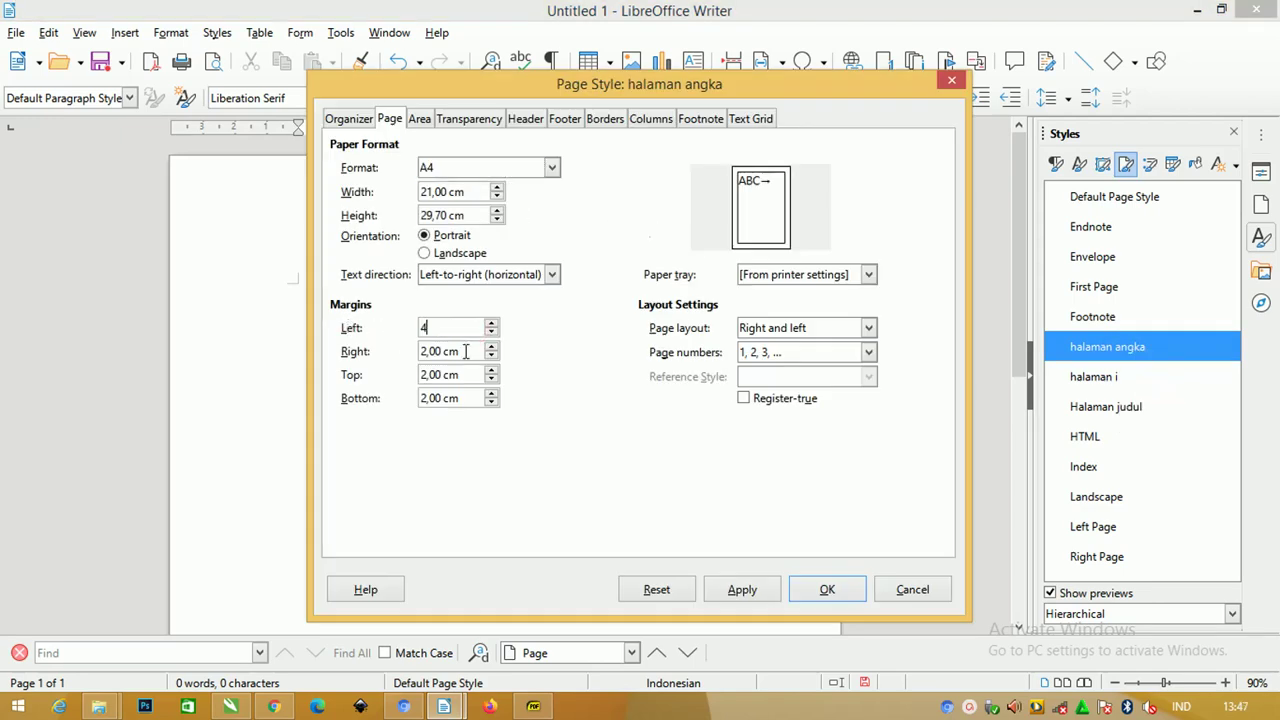
key(Tab)
text(3)
triple_click(466, 375)
text(4)
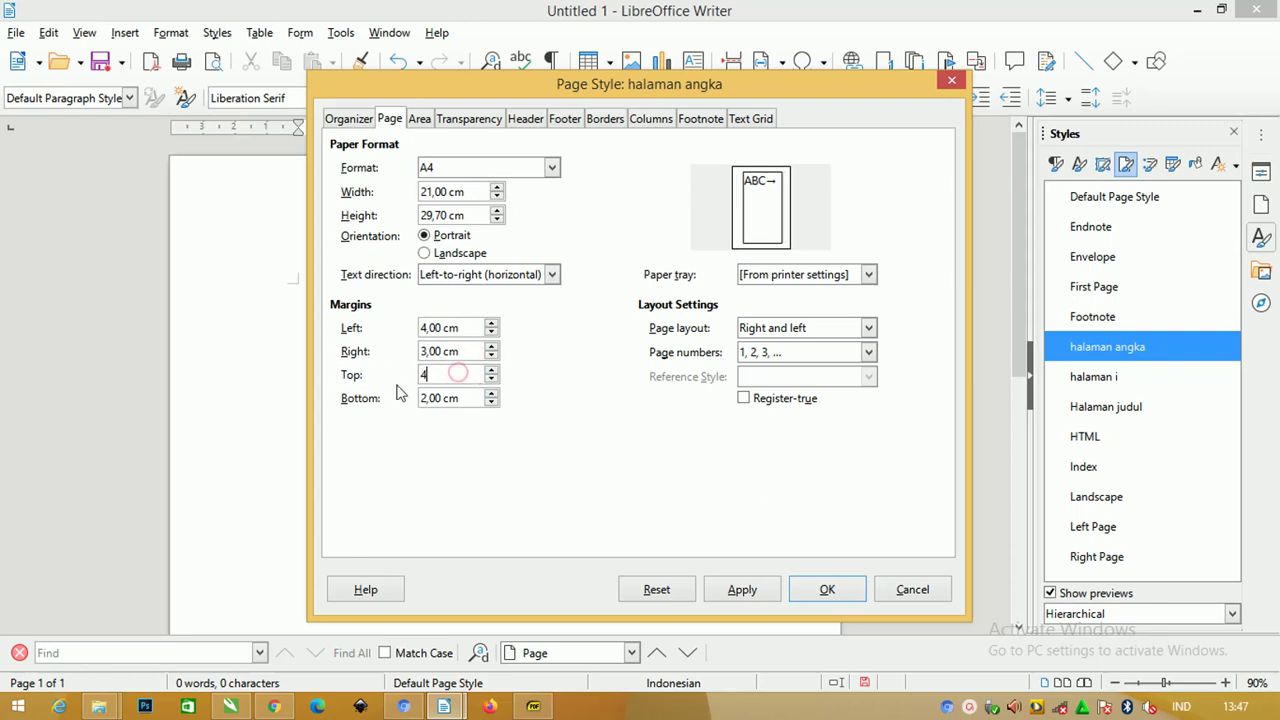
triple_click(461, 397)
text(3)
click(463, 374)
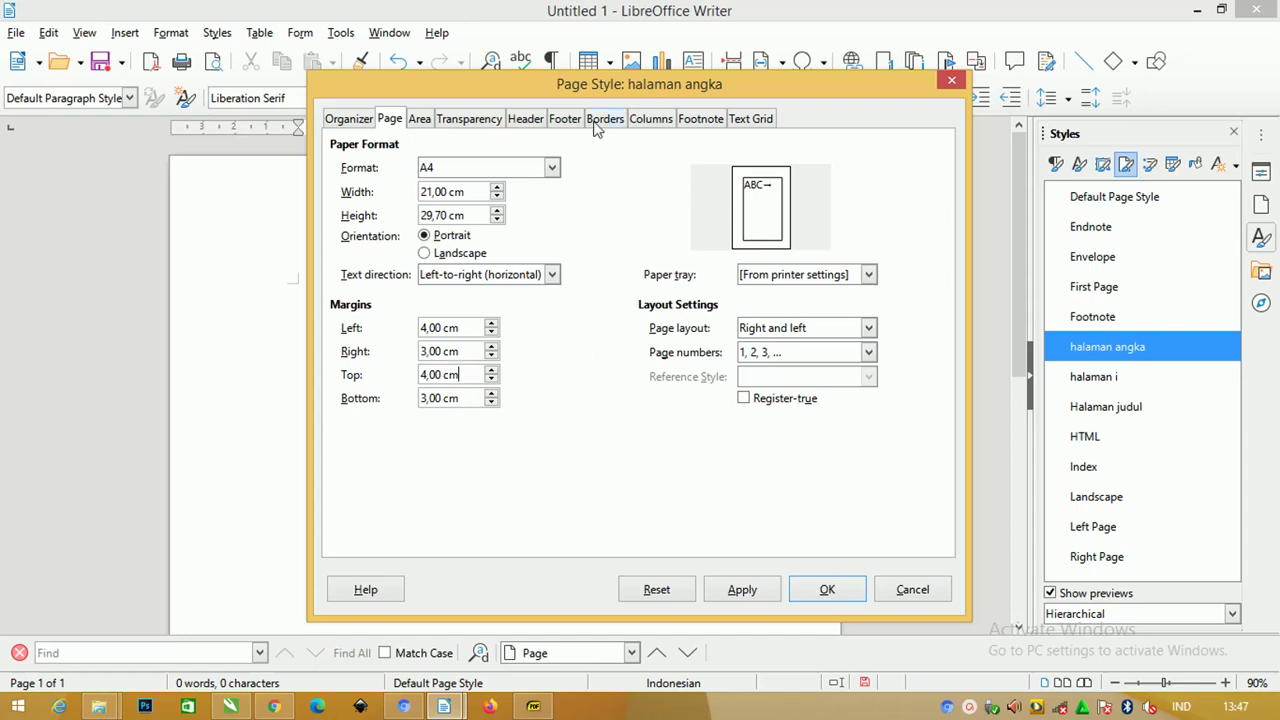
drag(595, 87, 518, 88)
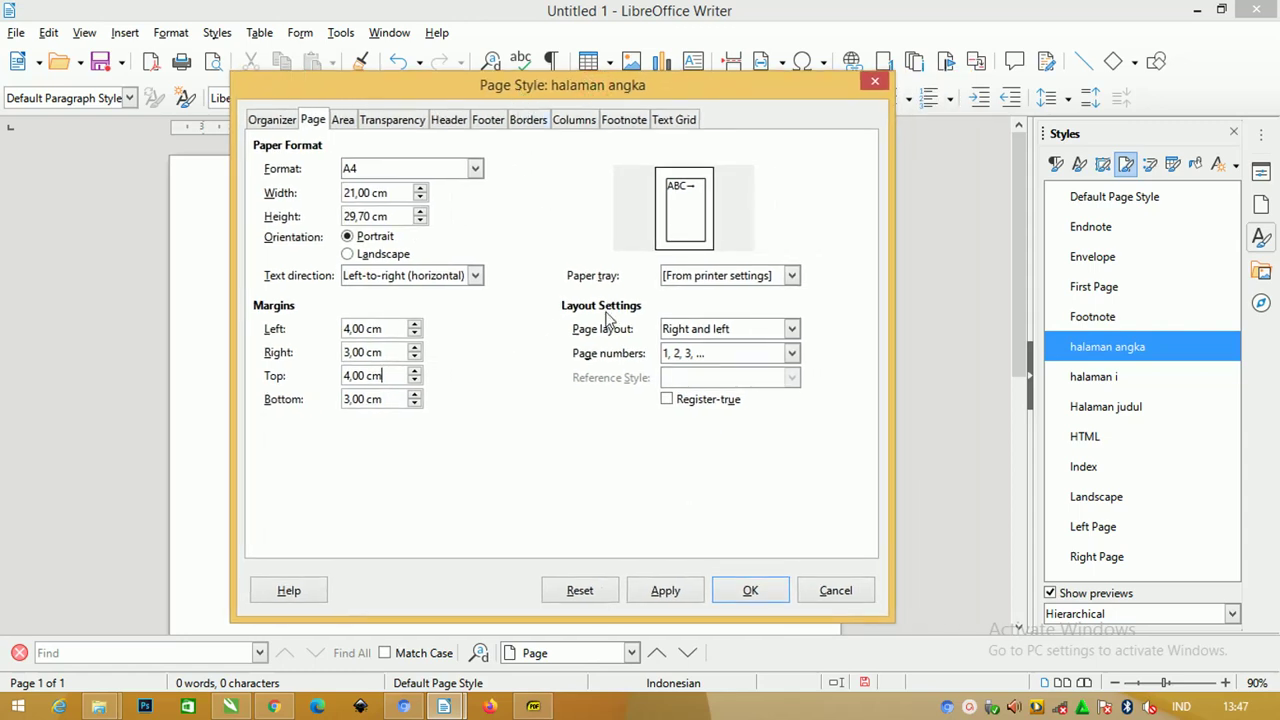
drag(648, 90, 616, 88)
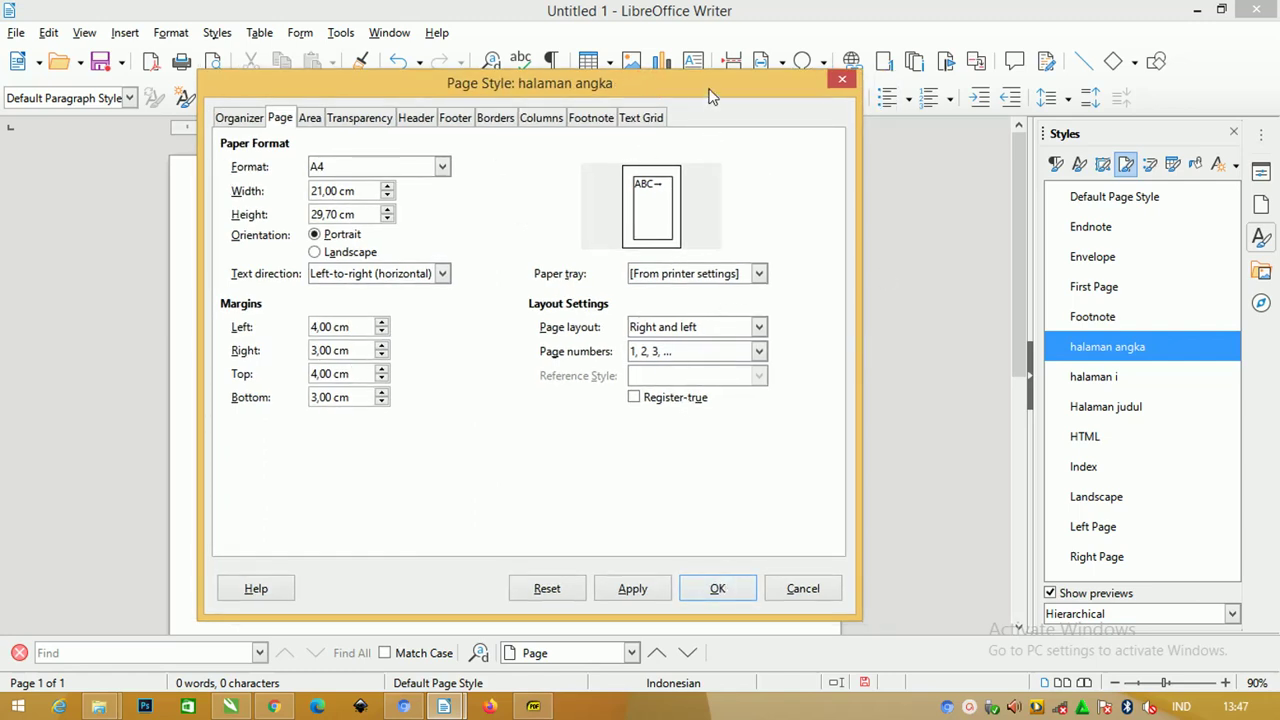
drag(710, 96, 686, 92)
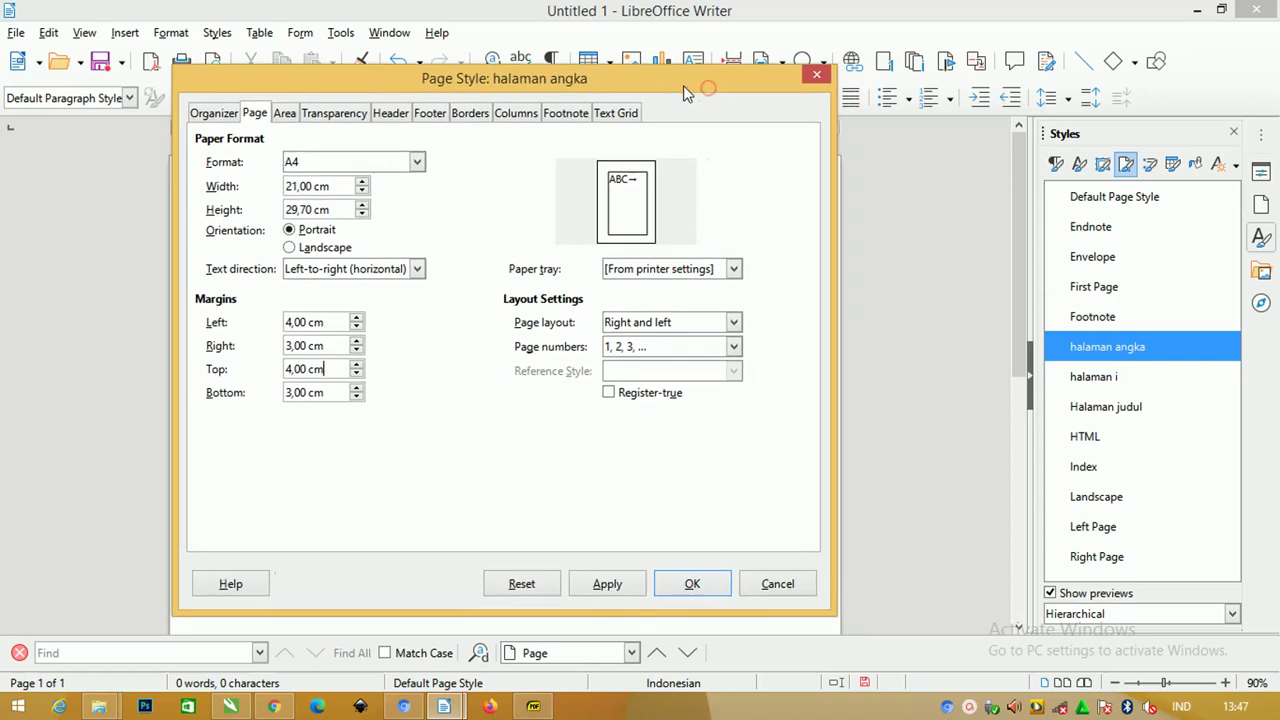
click(703, 585)
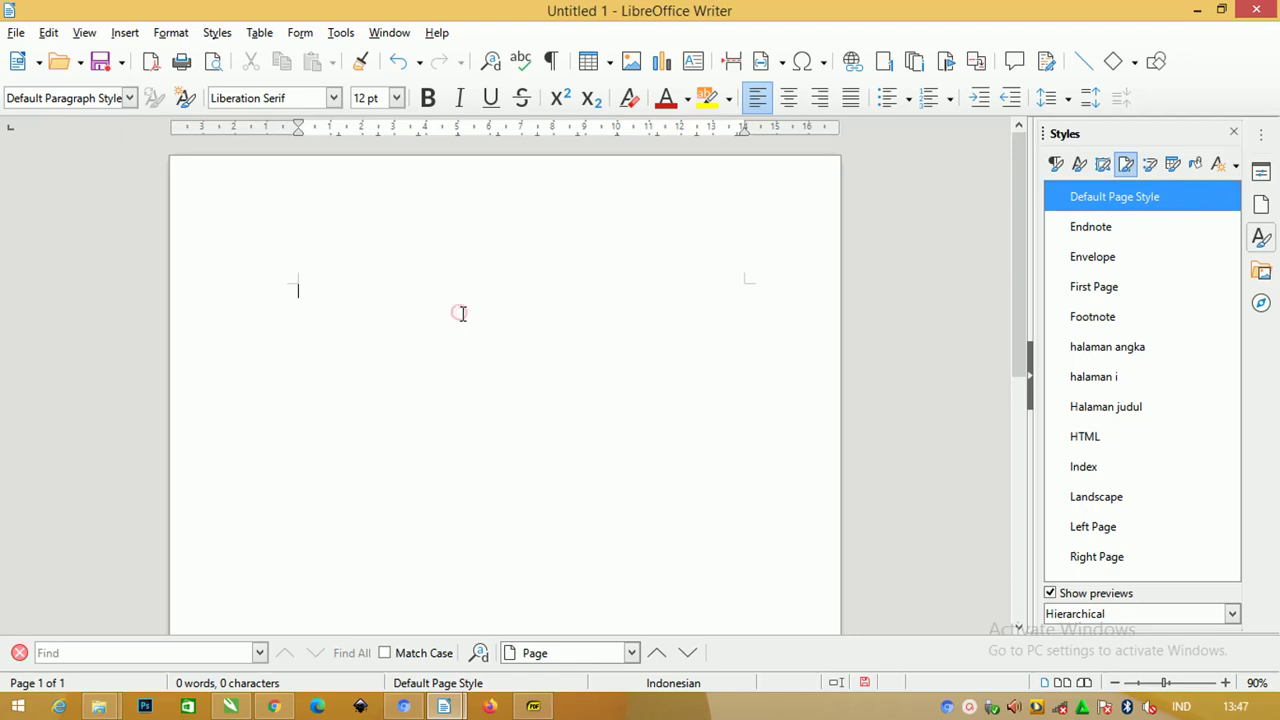
Step: Type 'judul' and apply the Halaman judul page style to that page
scroll(585, 346, down, 3)
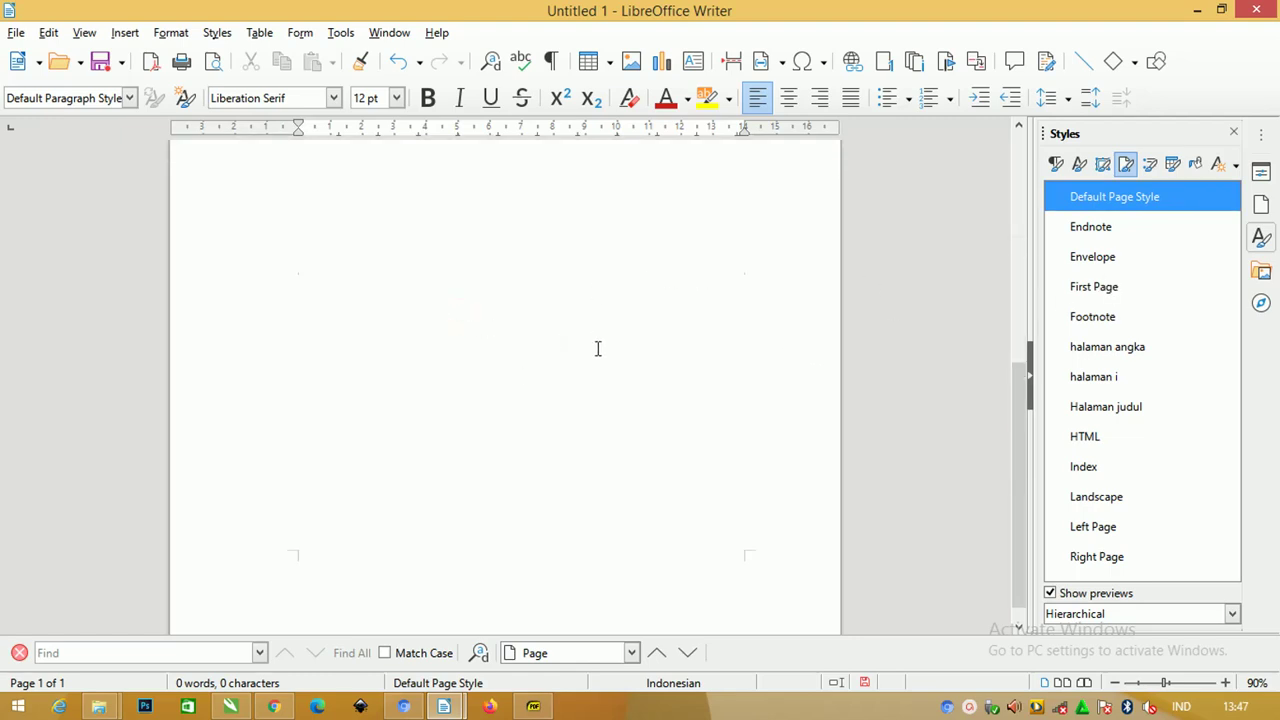
scroll(606, 343, up, 3)
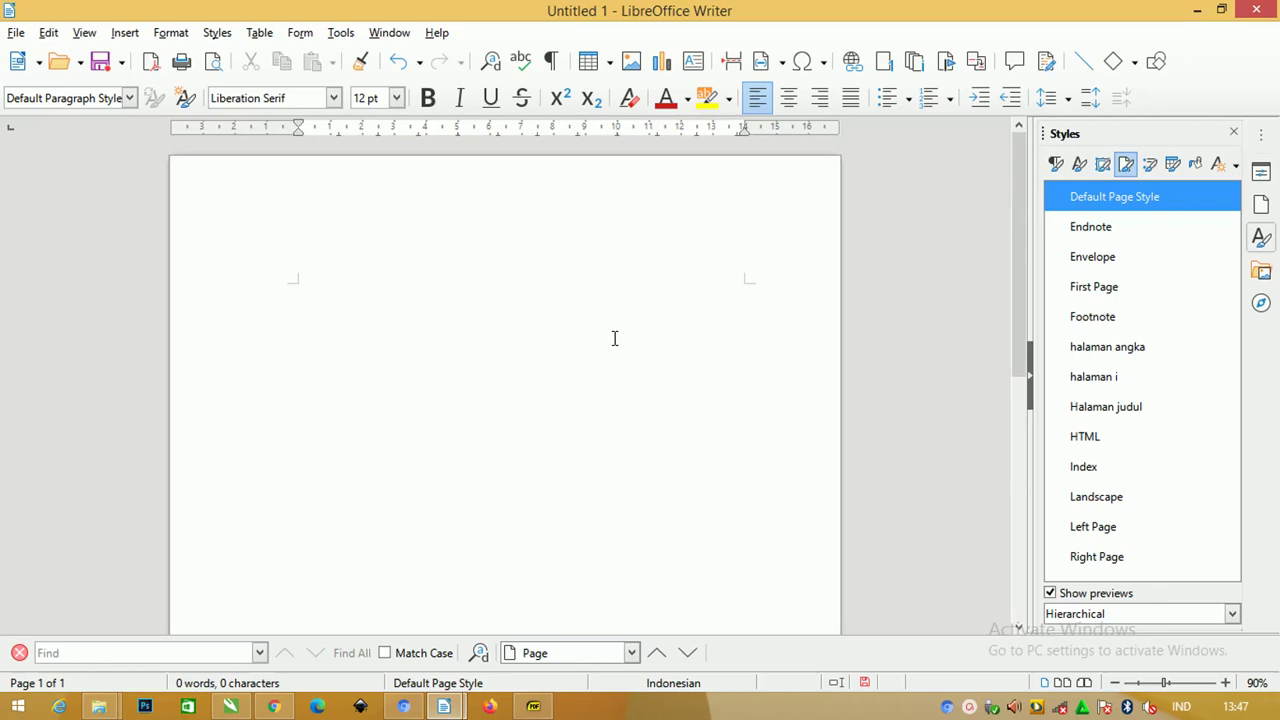
text(judul)
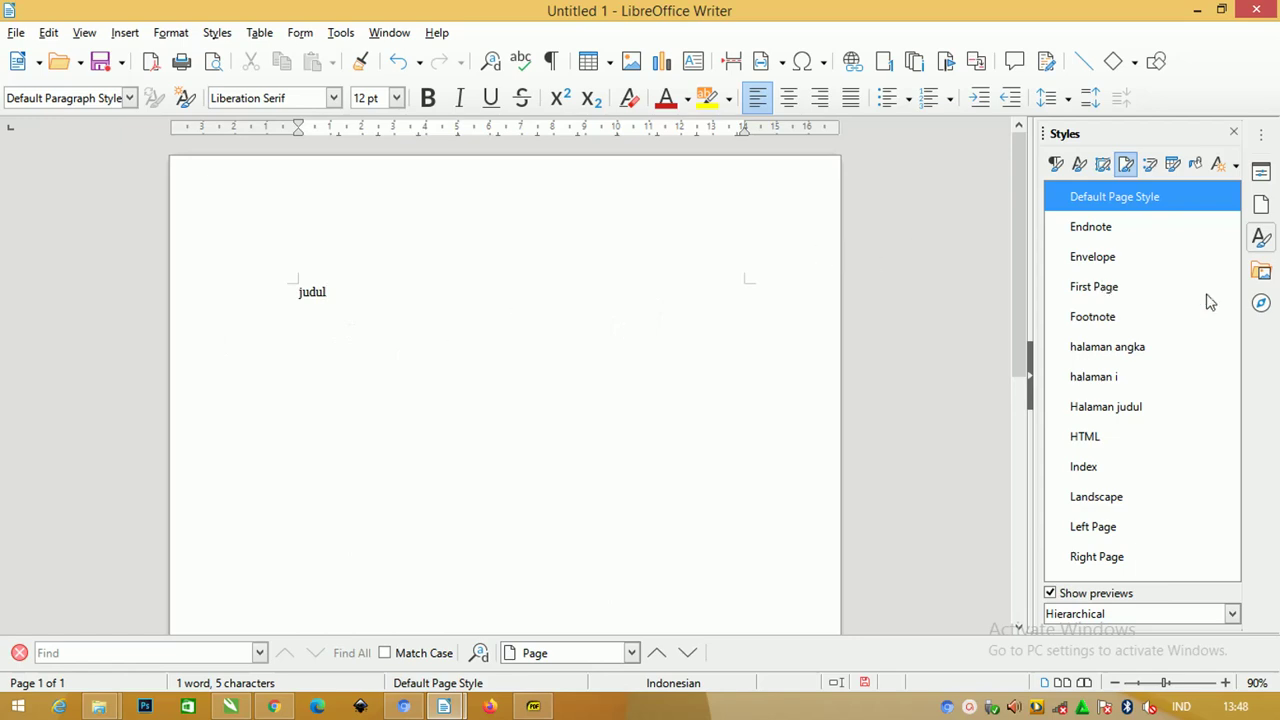
double_click(1127, 410)
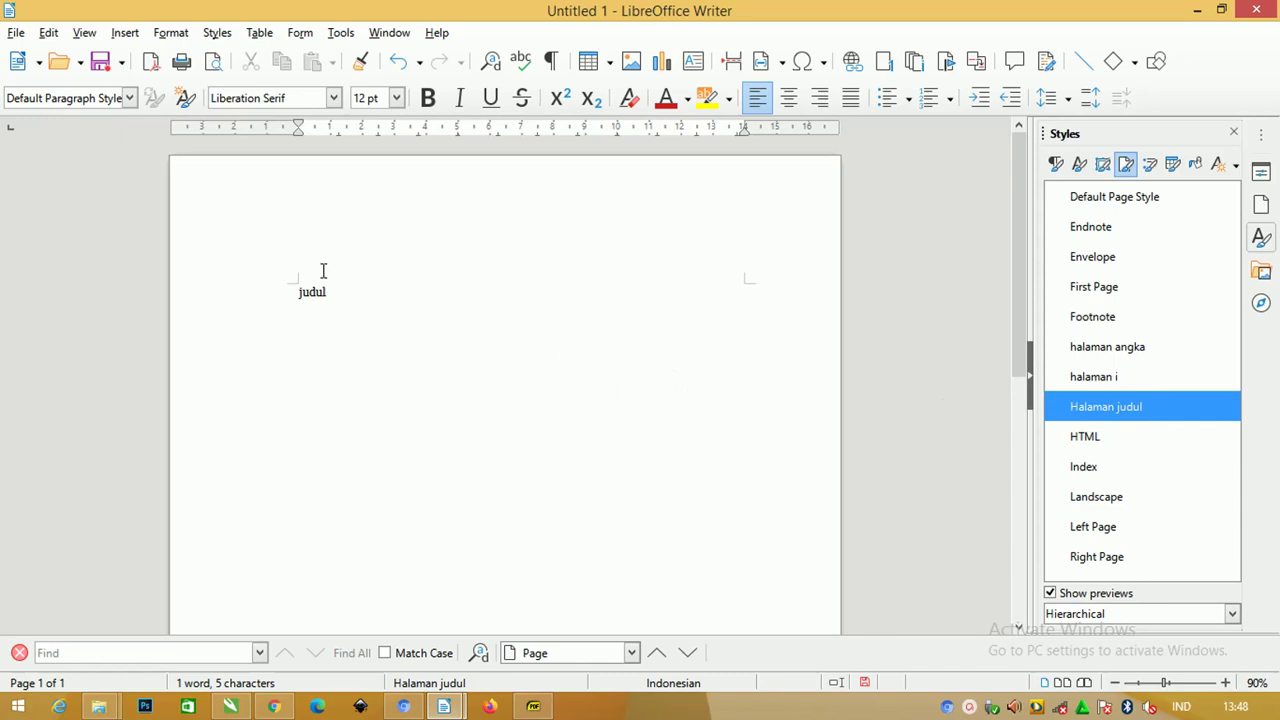
Step: Add a line below judul and begin a second page
ctrl+scroll(330, 268, down, 3)
scroll(460, 277, down, 3)
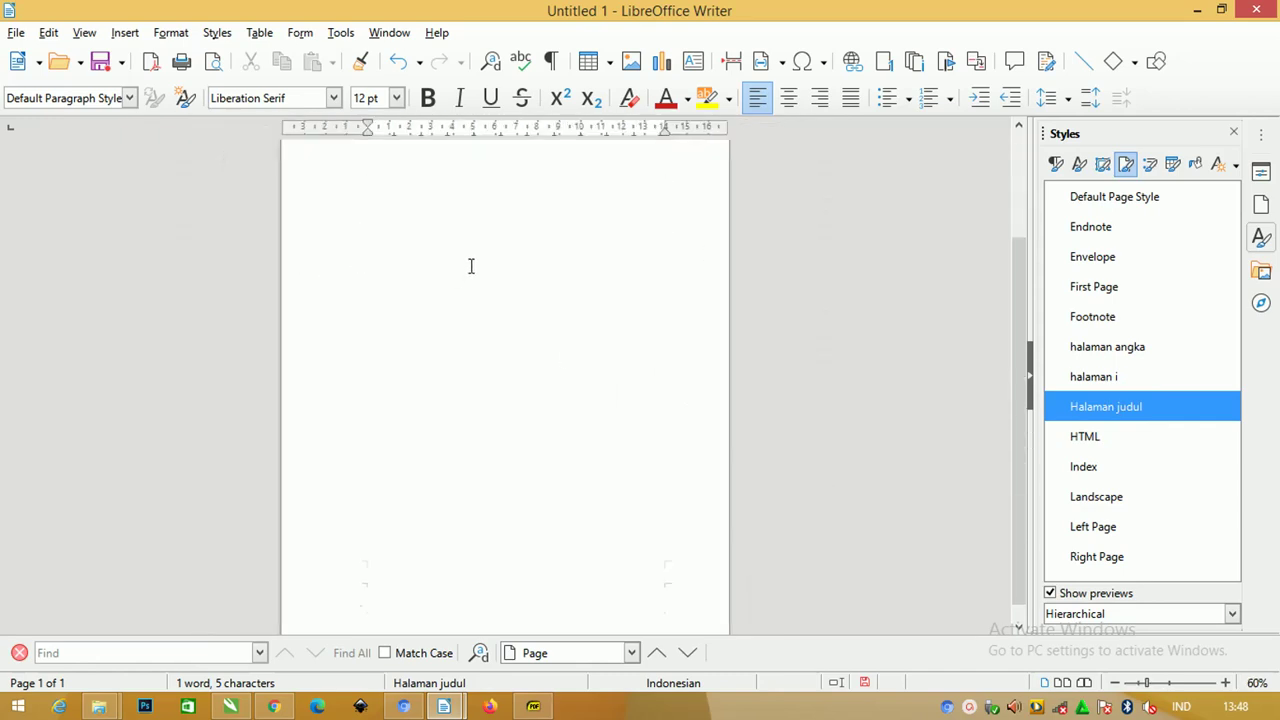
scroll(471, 266, up, 2)
ctrl+scroll(472, 272, down, 2)
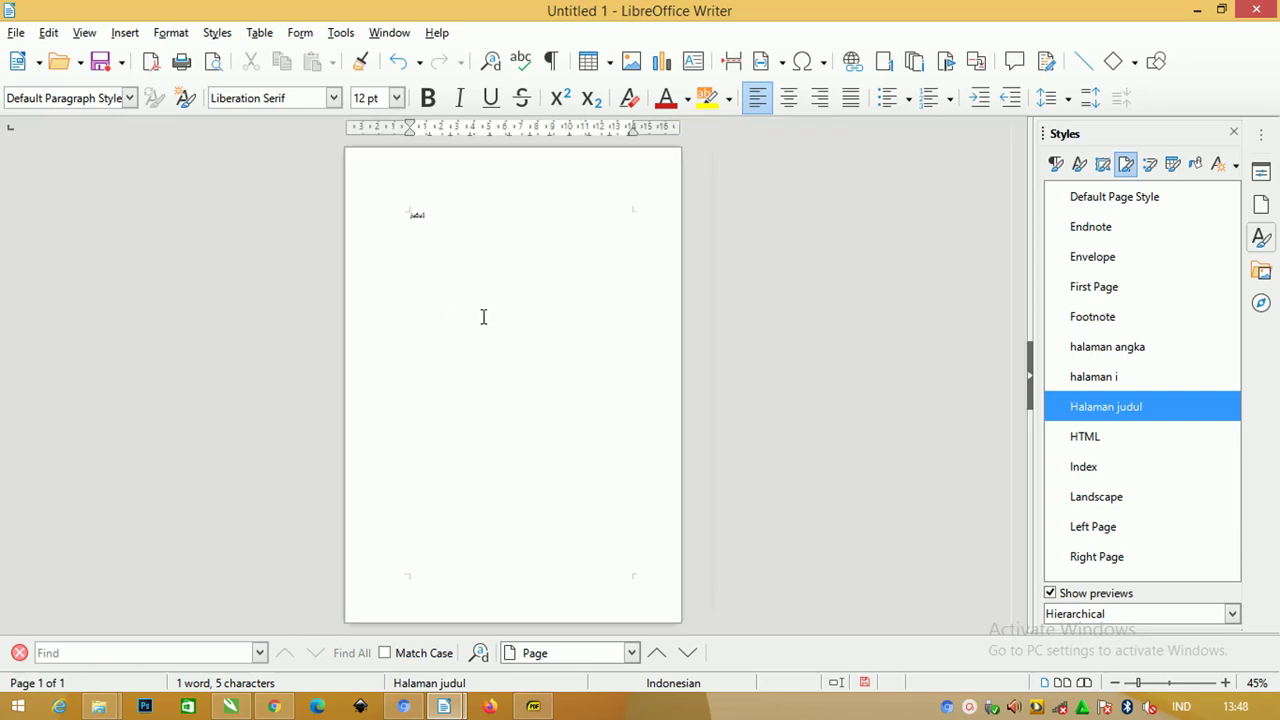
key(Return)
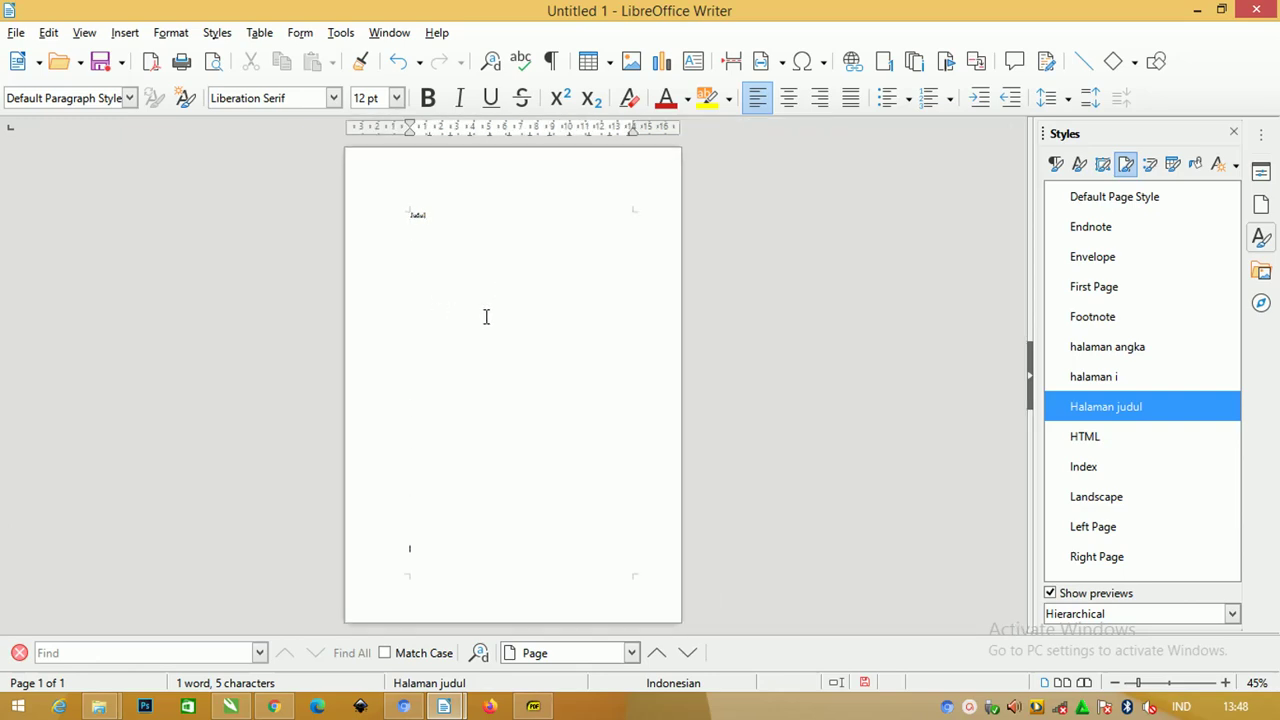
key(Return)
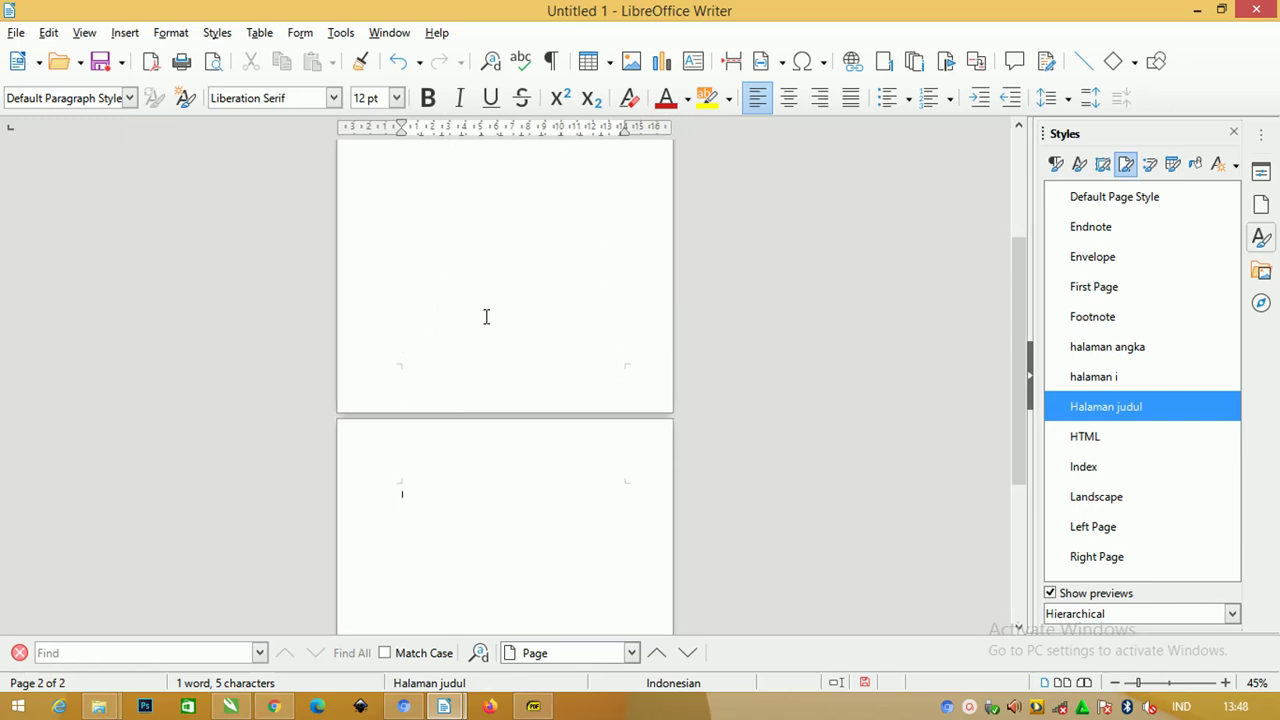
Step: Type 'lembar pengesahan', centre it, convert it to UPPERCASE and make it bold
text(ka)
scroll(420, 279, up, 3)
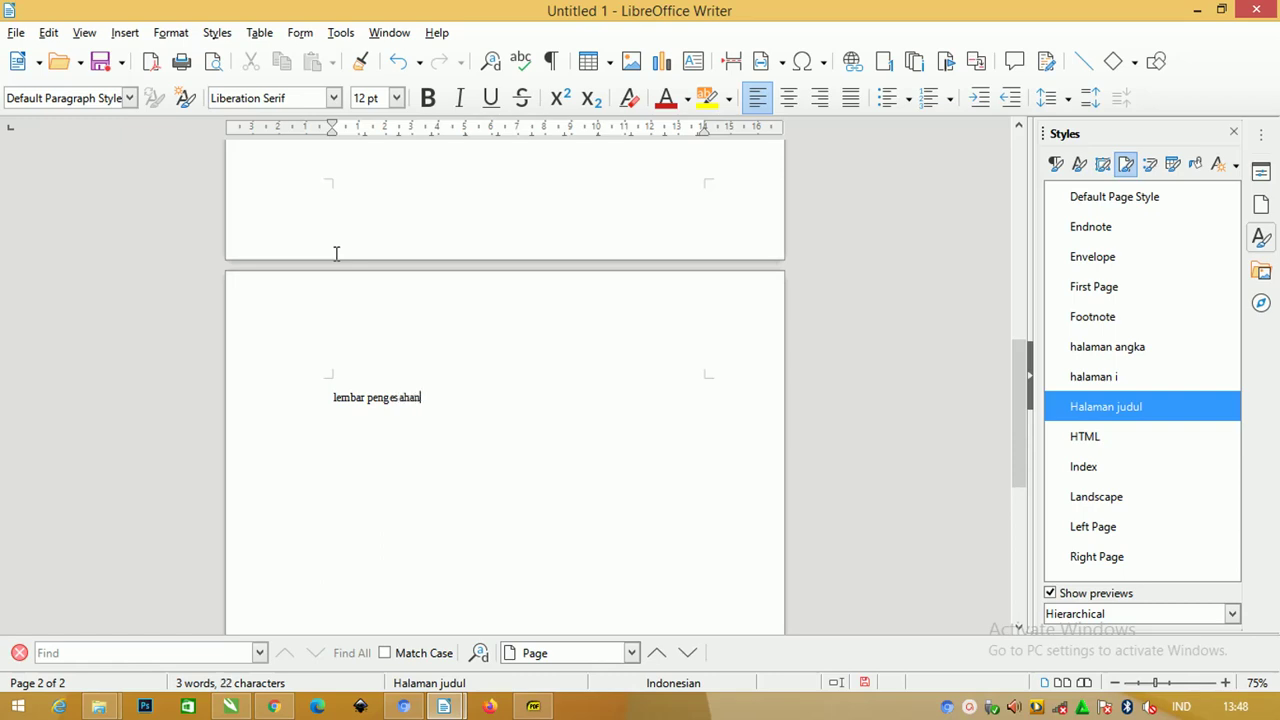
key(ctrl+e)
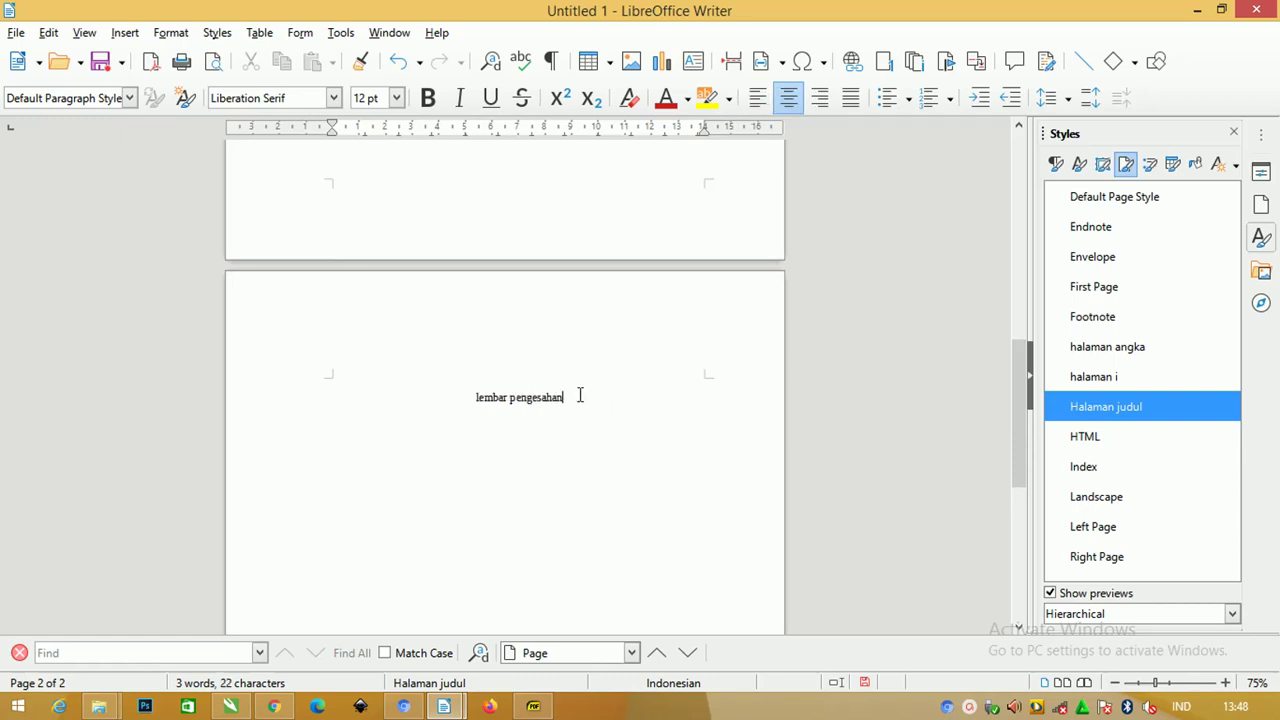
drag(580, 395, 463, 397)
key(shift+F3)
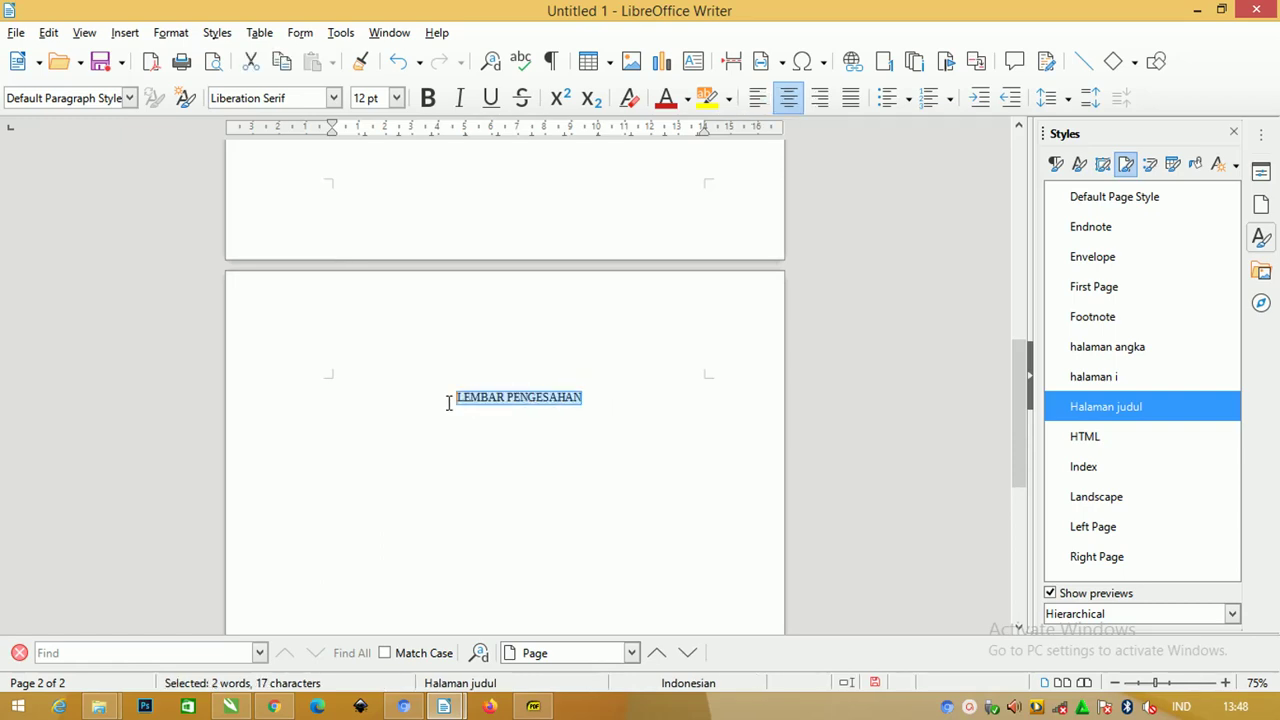
key(ctrl+b)
click(595, 398)
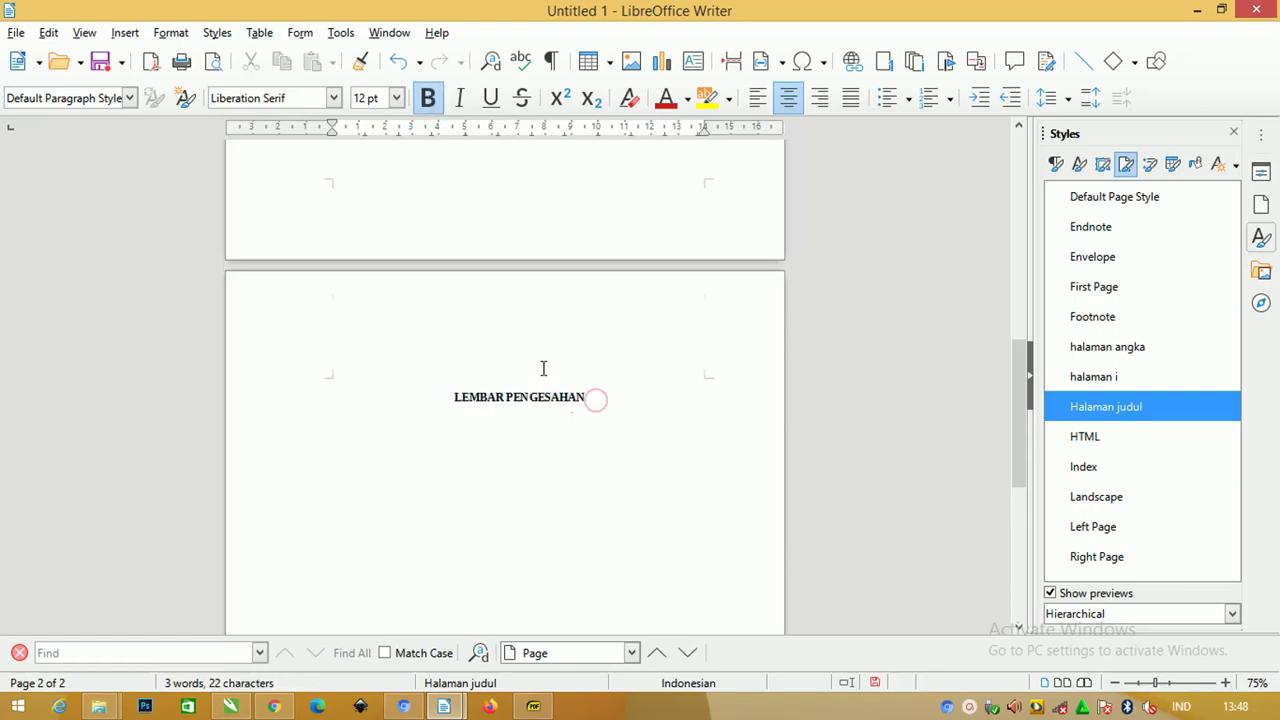
scroll(547, 362, down, 3)
scroll(547, 362, down, 2)
scroll(566, 331, down, 2)
scroll(574, 326, up, 3)
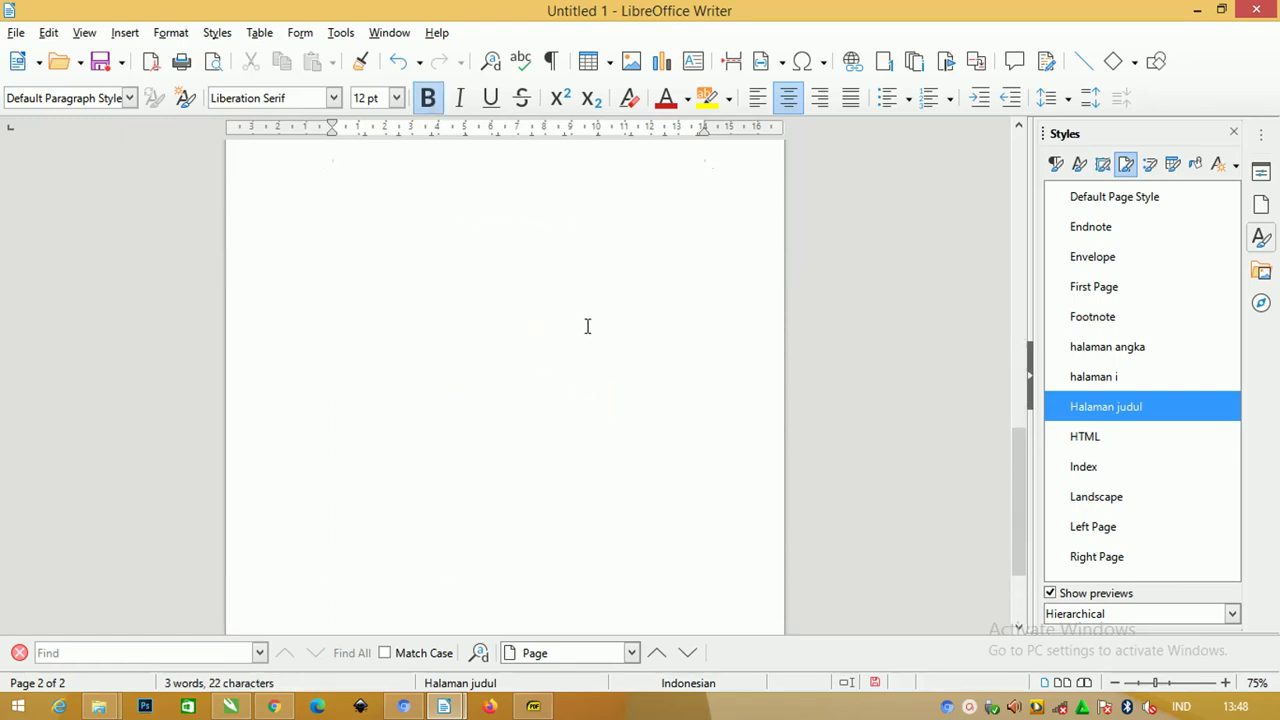
scroll(589, 326, up, 3)
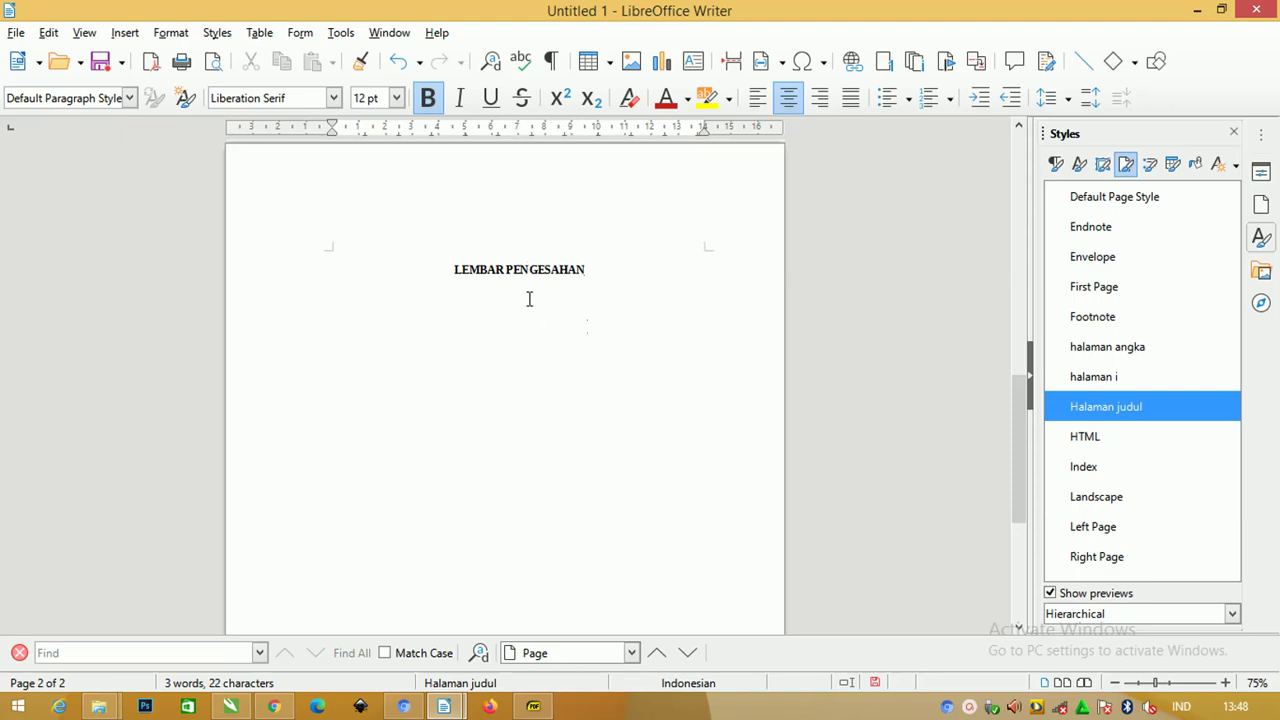
Step: Insert a manual page break using page style halaman i, with page number restarting at 1
click(130, 36)
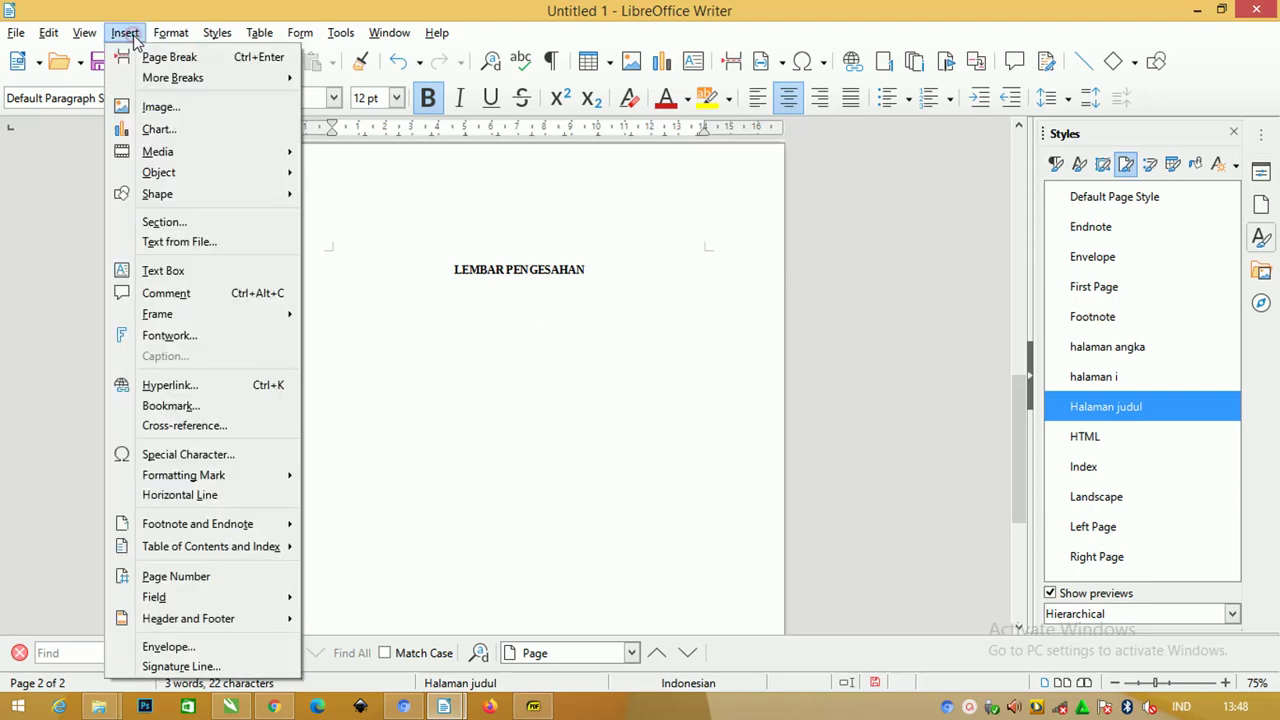
click(141, 75)
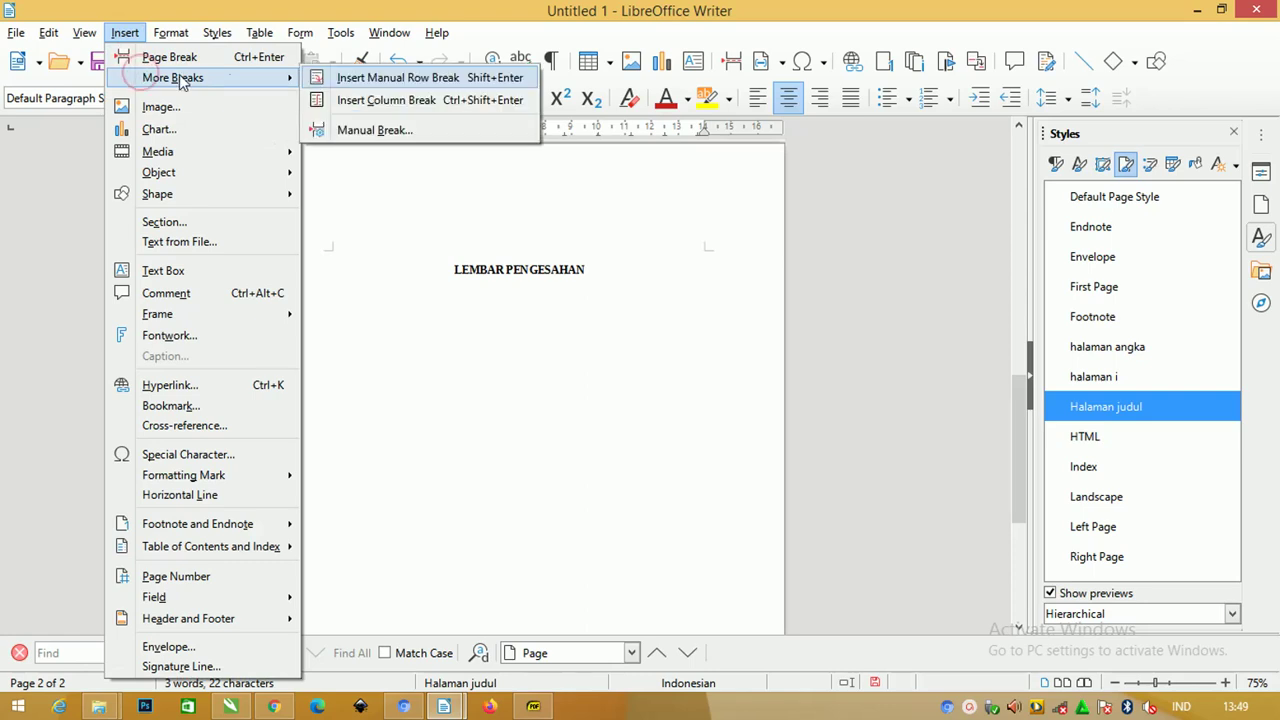
click(374, 131)
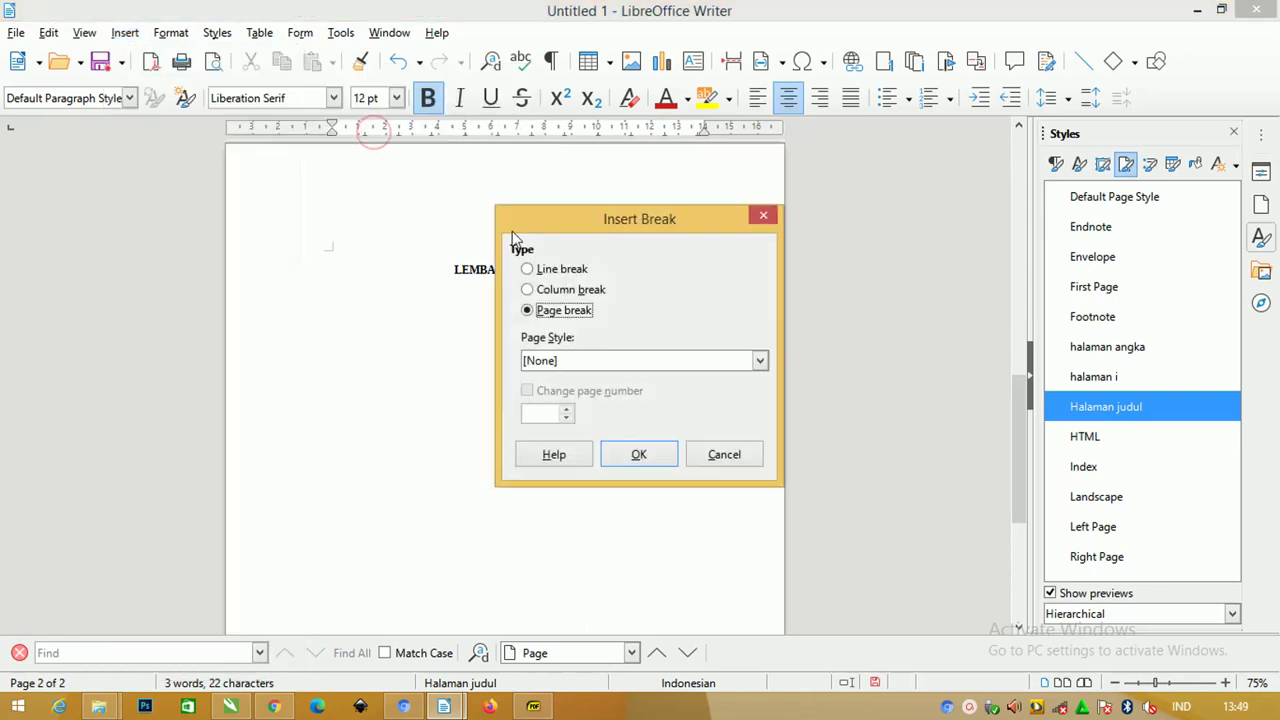
drag(575, 226, 440, 191)
click(418, 328)
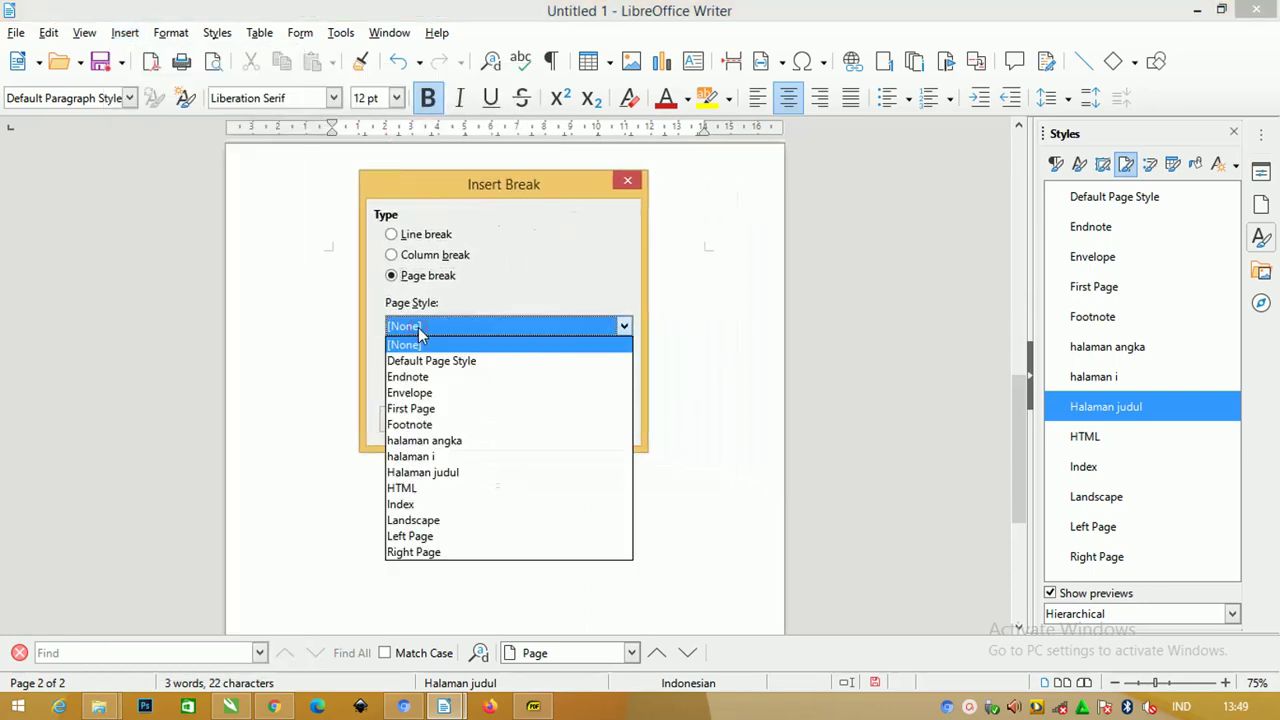
click(437, 456)
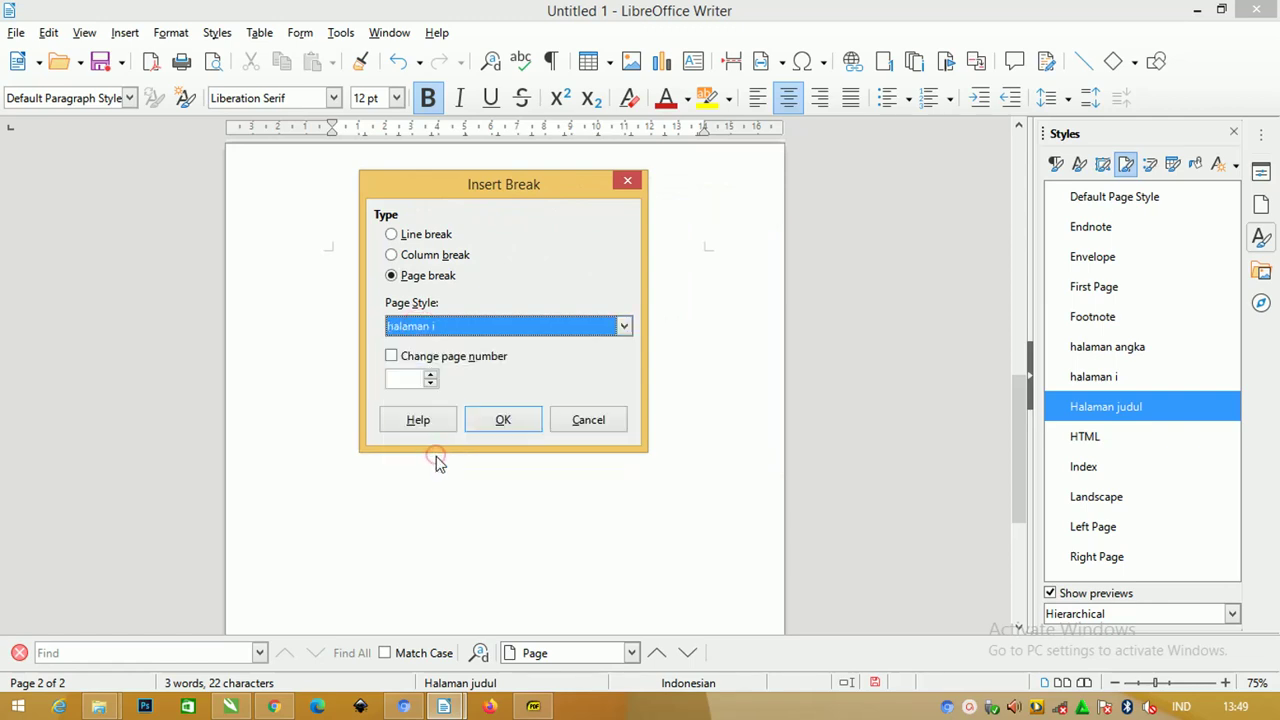
click(391, 356)
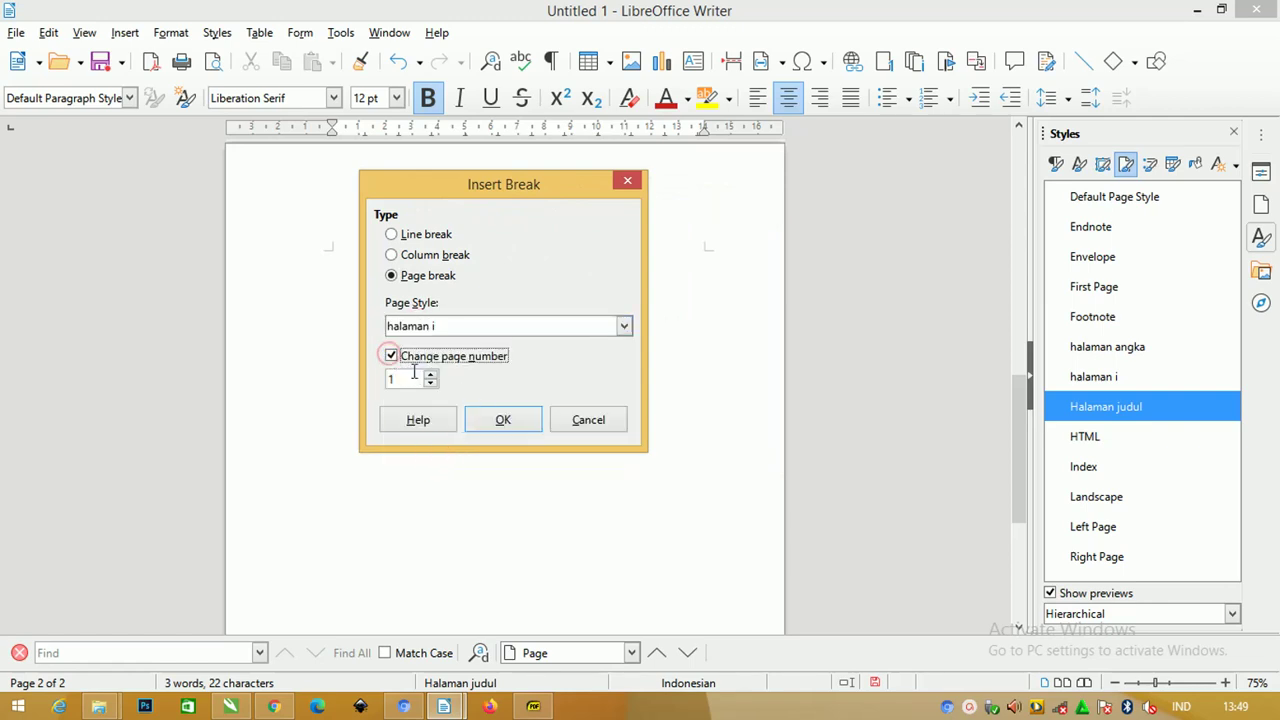
double_click(408, 378)
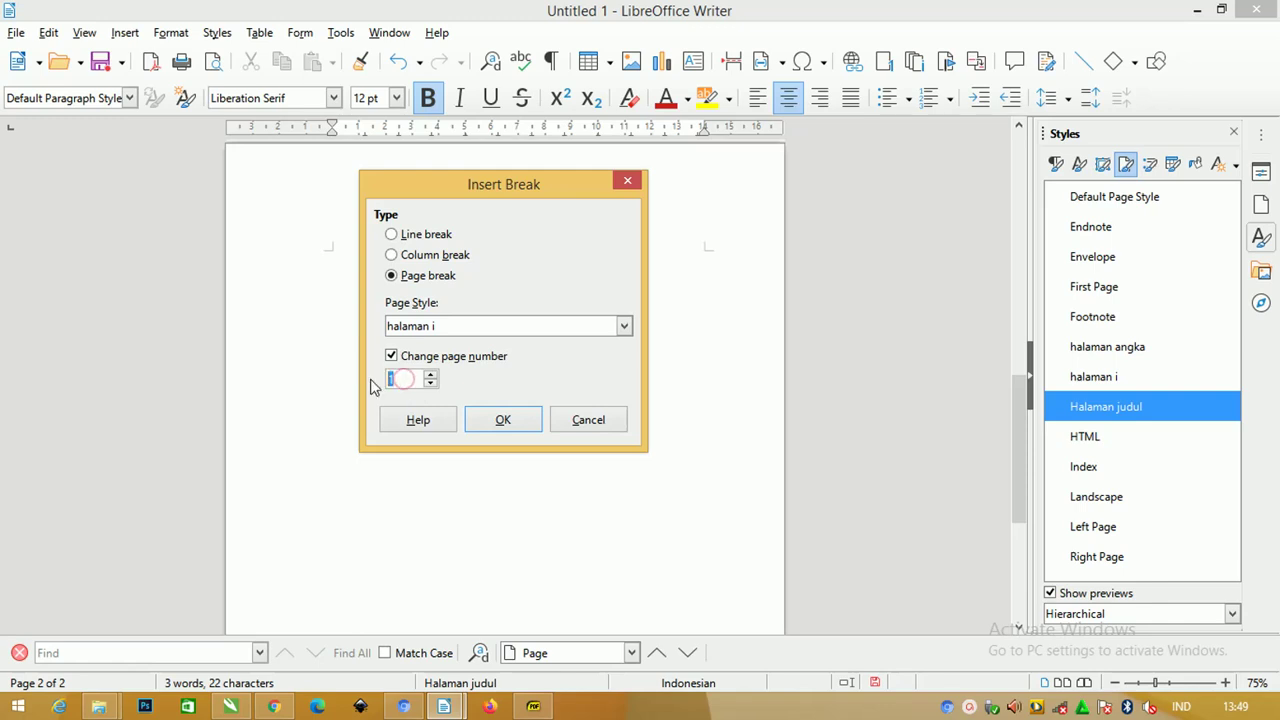
click(503, 420)
scroll(520, 351, down, 3)
Step: Type the heading 'kata pengantar' on page 3 and convert it to UPPERCASE
scroll(547, 345, down, 2)
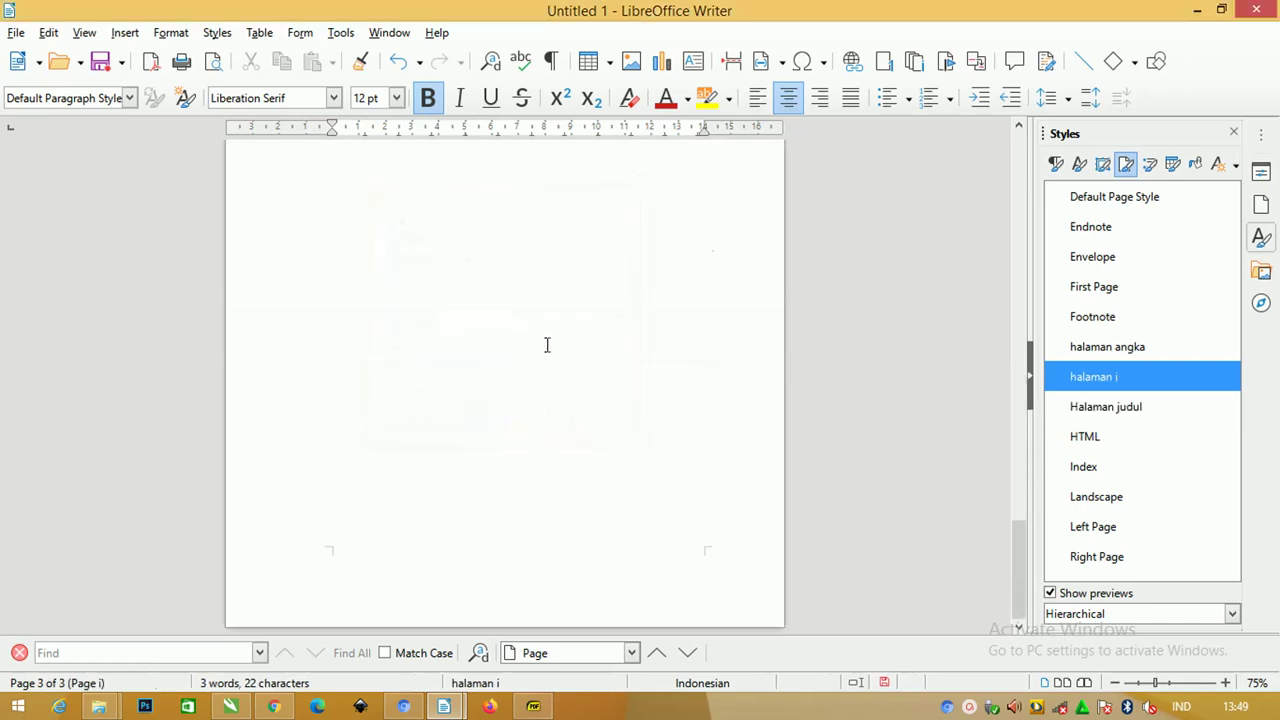
scroll(547, 345, up, 3)
scroll(569, 346, up, 3)
scroll(577, 340, up, 3)
scroll(577, 340, up, 2)
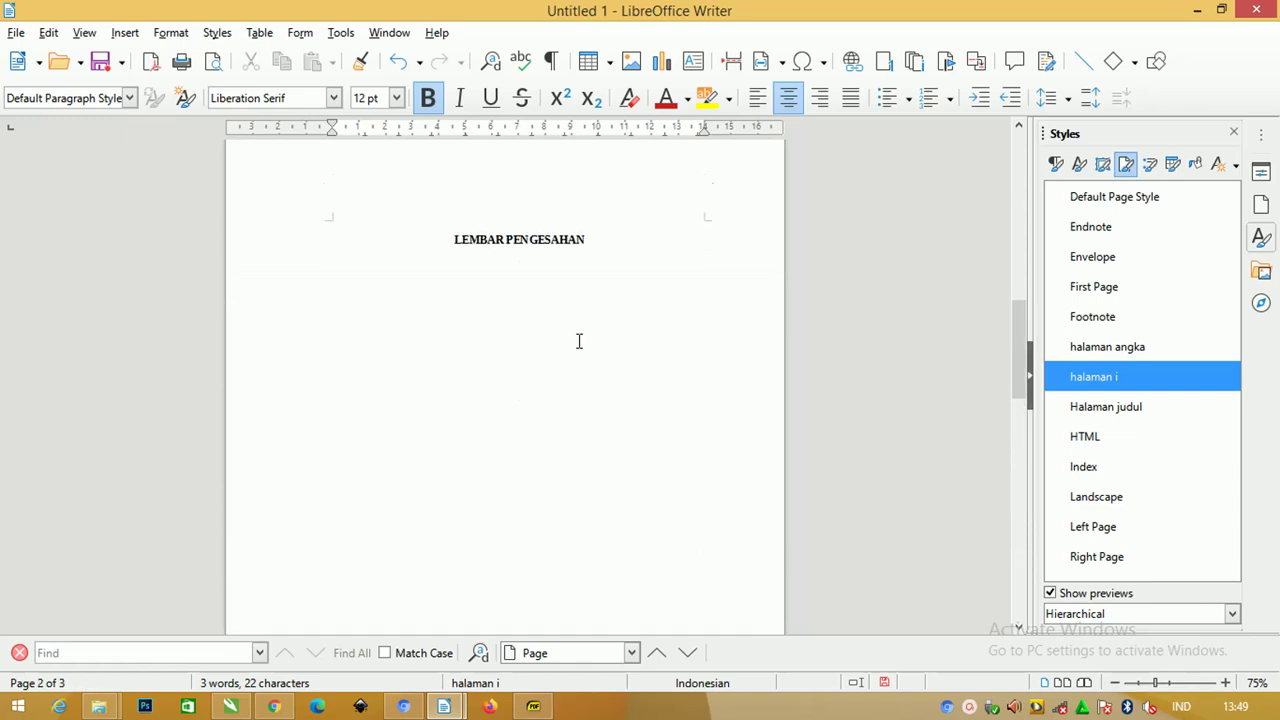
scroll(544, 268, down, 2)
scroll(578, 284, down, 5)
text(kata)
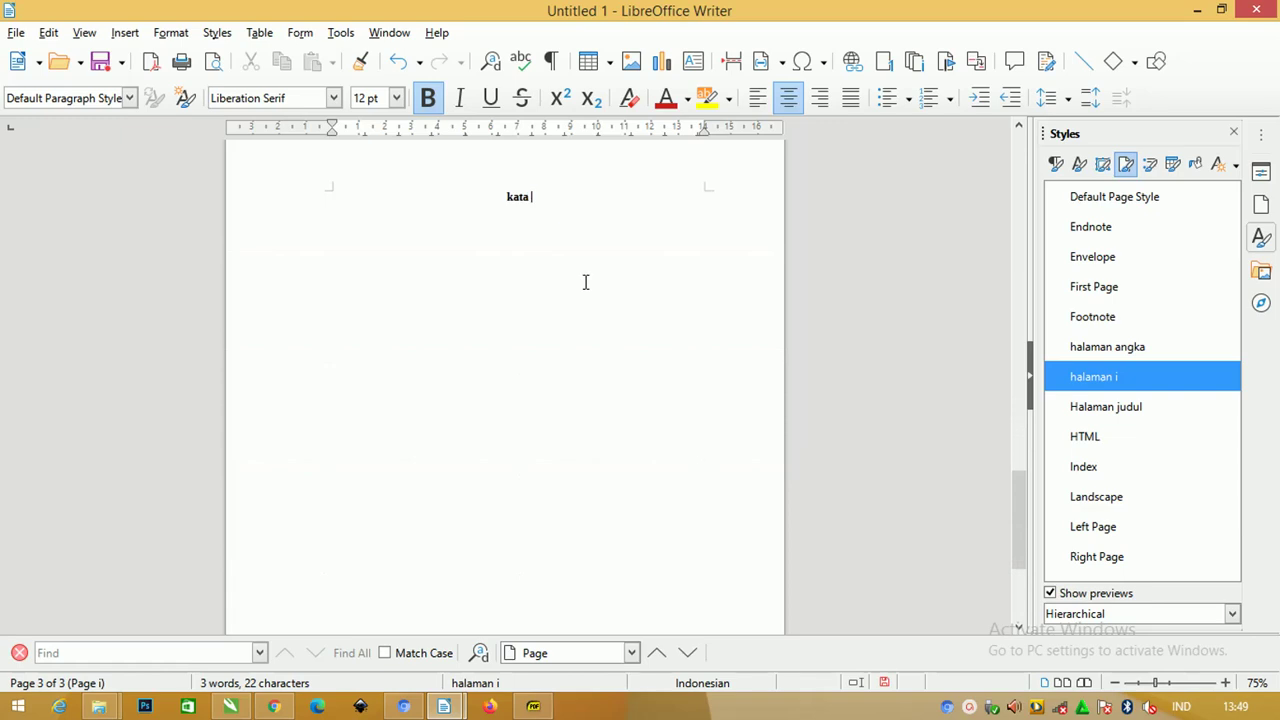
text(pengantaar)
key(BackSpace)
key(BackSpace)
text(r)
drag(560, 197, 469, 196)
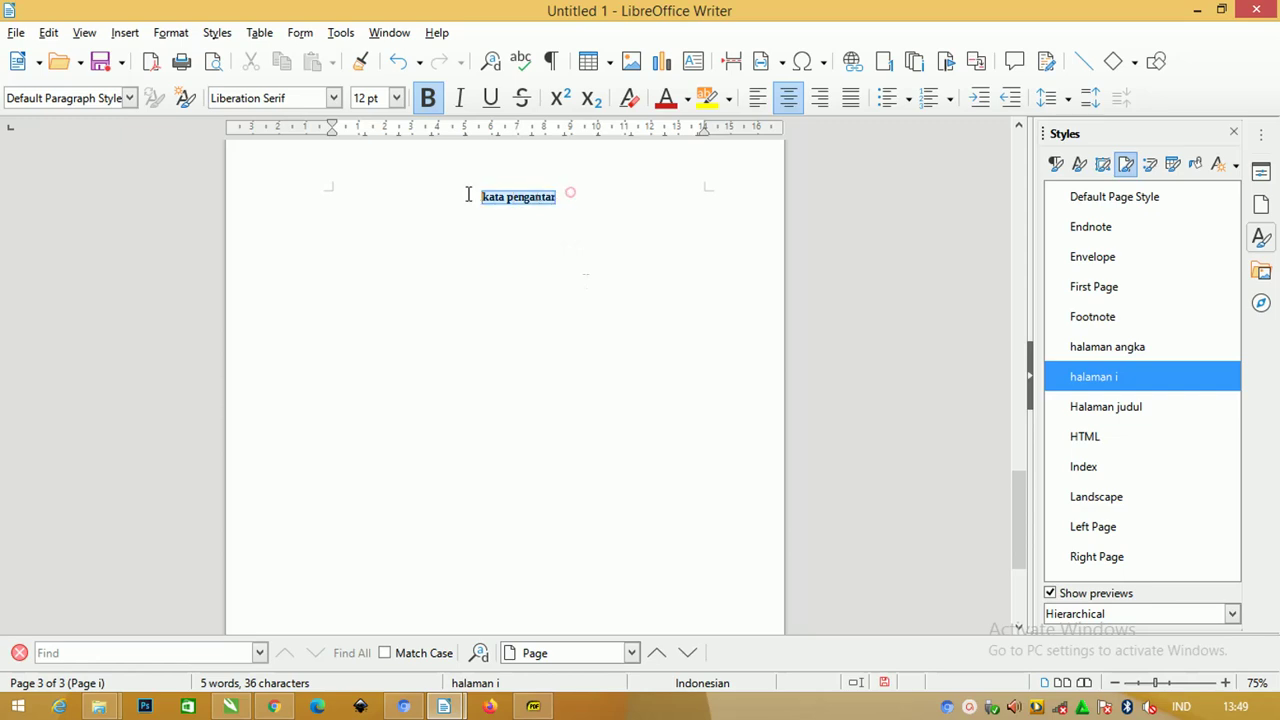
key(shift+F3)
key(shift+F3)
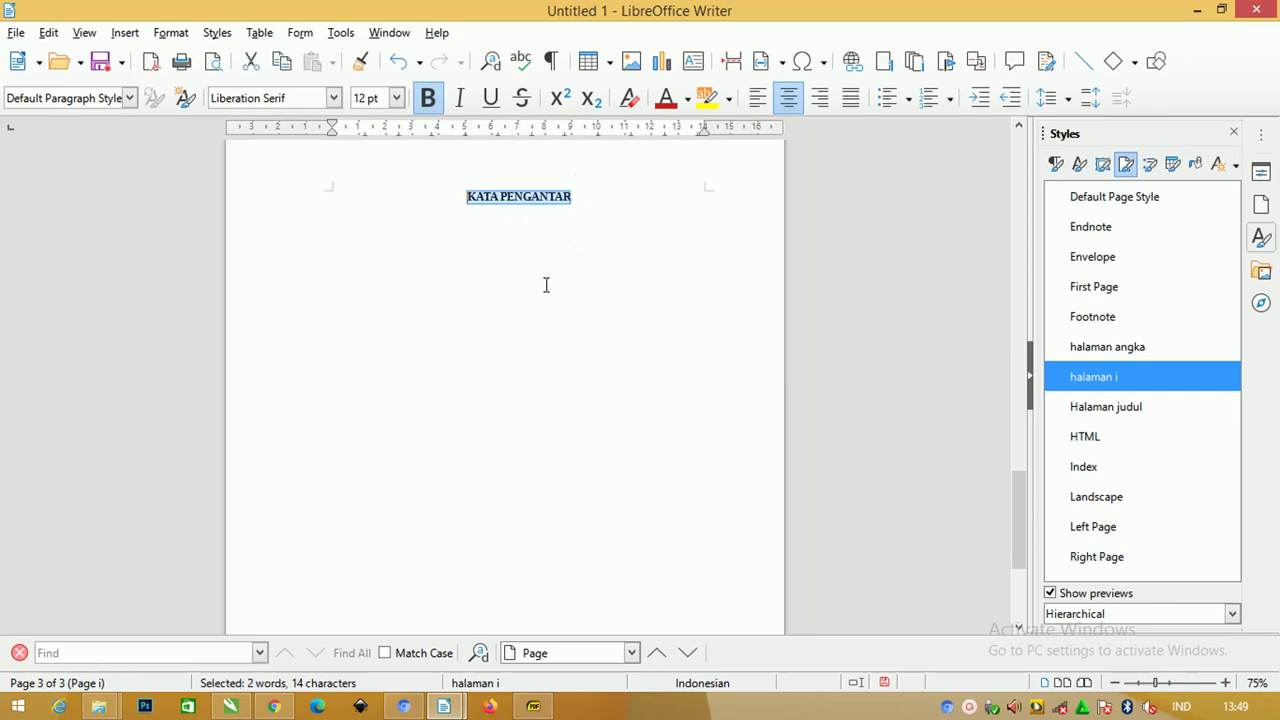
Step: Add a footer showing the page number i, centred
scroll(570, 355, up, 3)
ctrl+scroll(563, 343, down, 1)
scroll(566, 347, down, 2)
scroll(575, 348, down, 3)
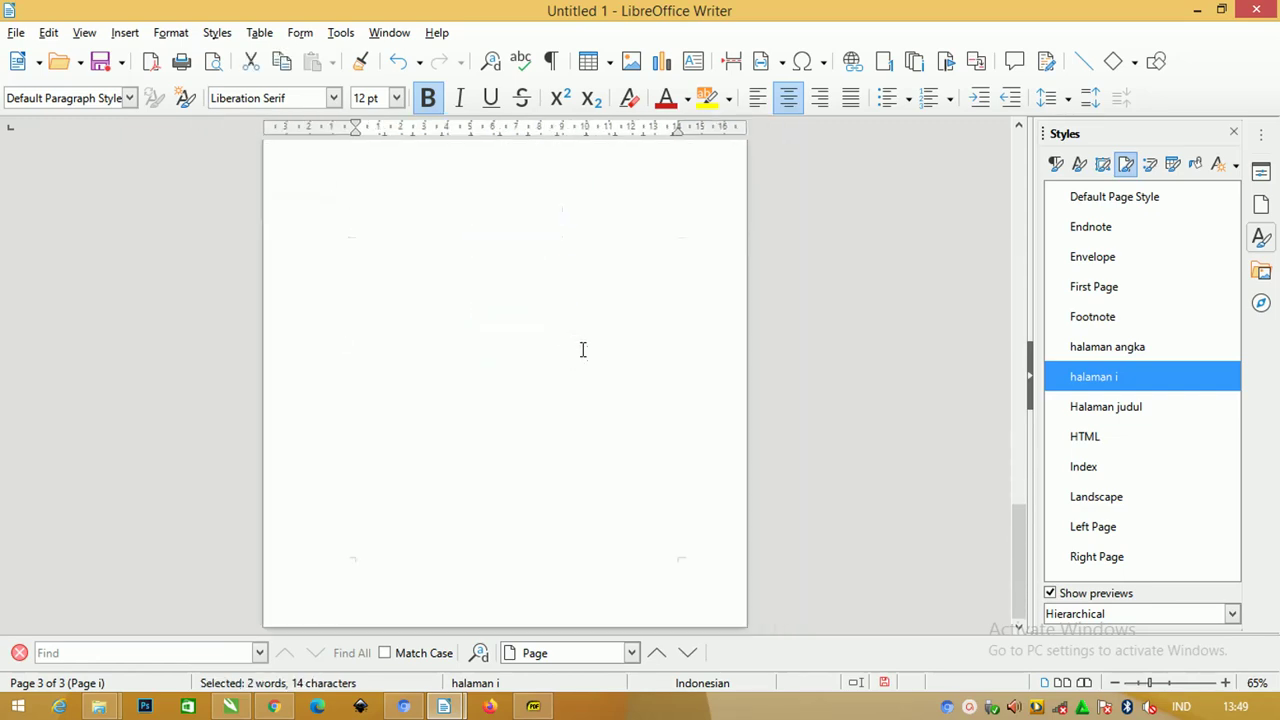
click(474, 591)
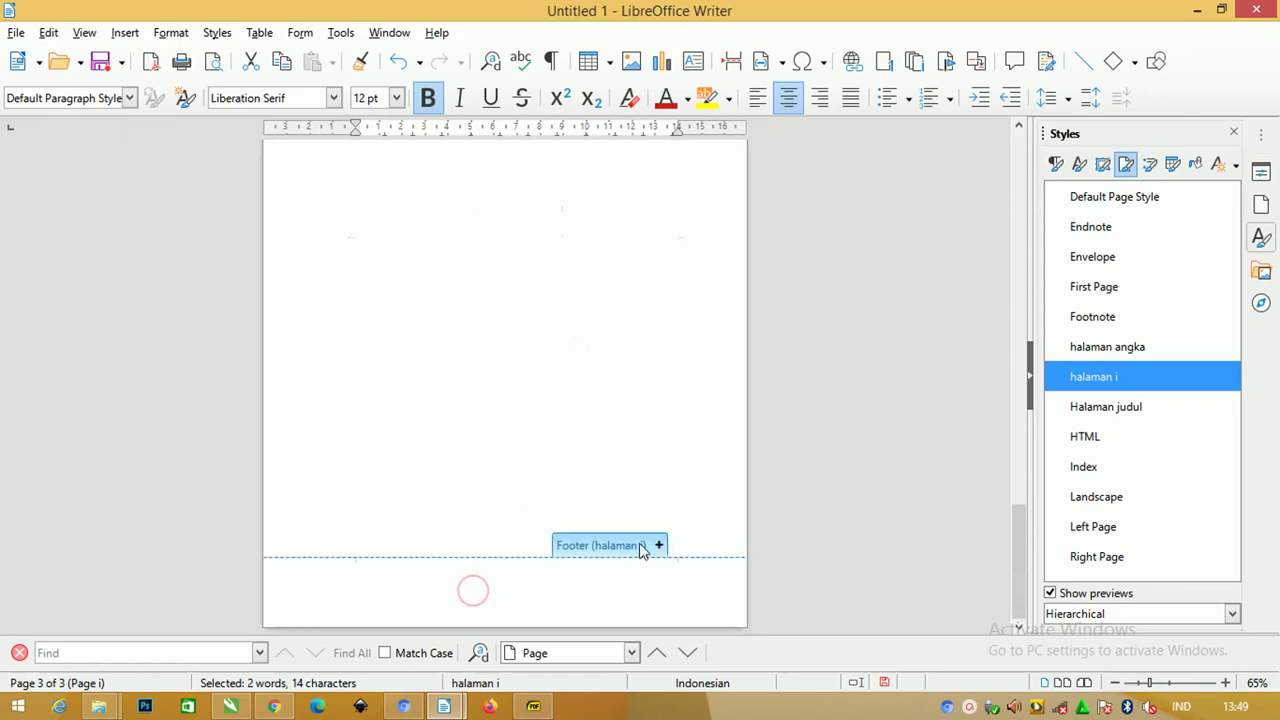
click(638, 545)
click(659, 523)
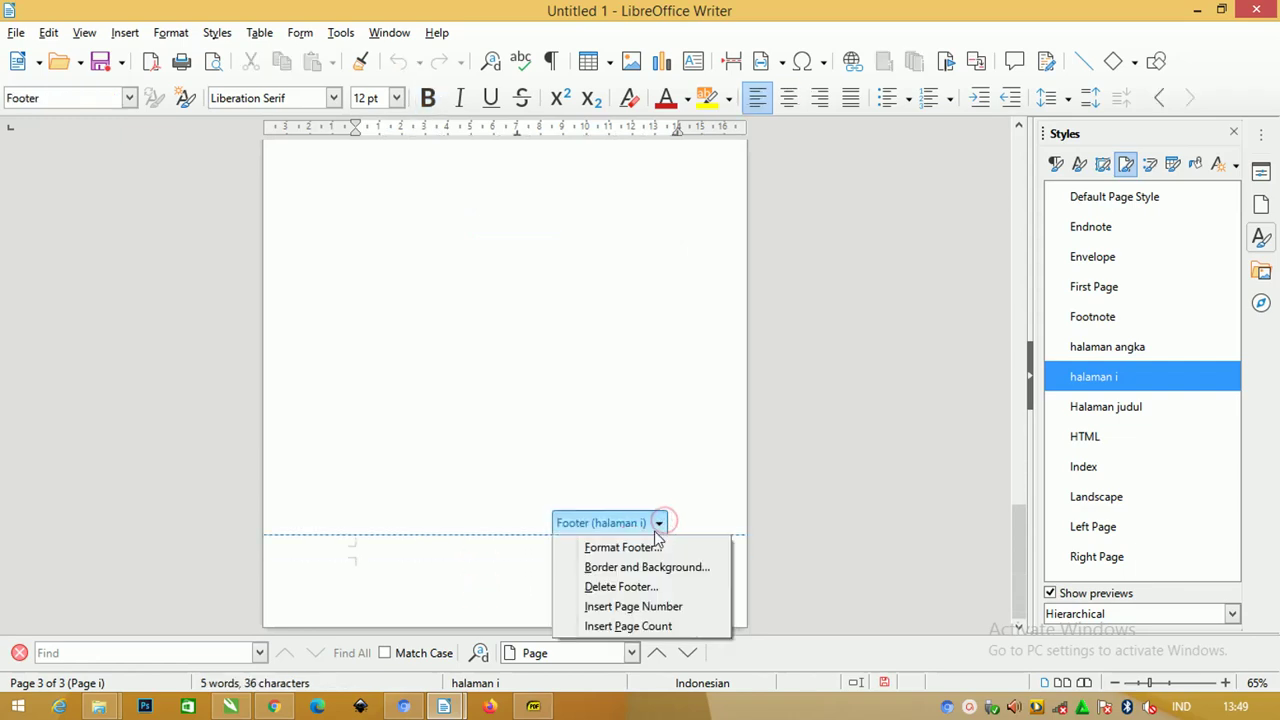
click(663, 606)
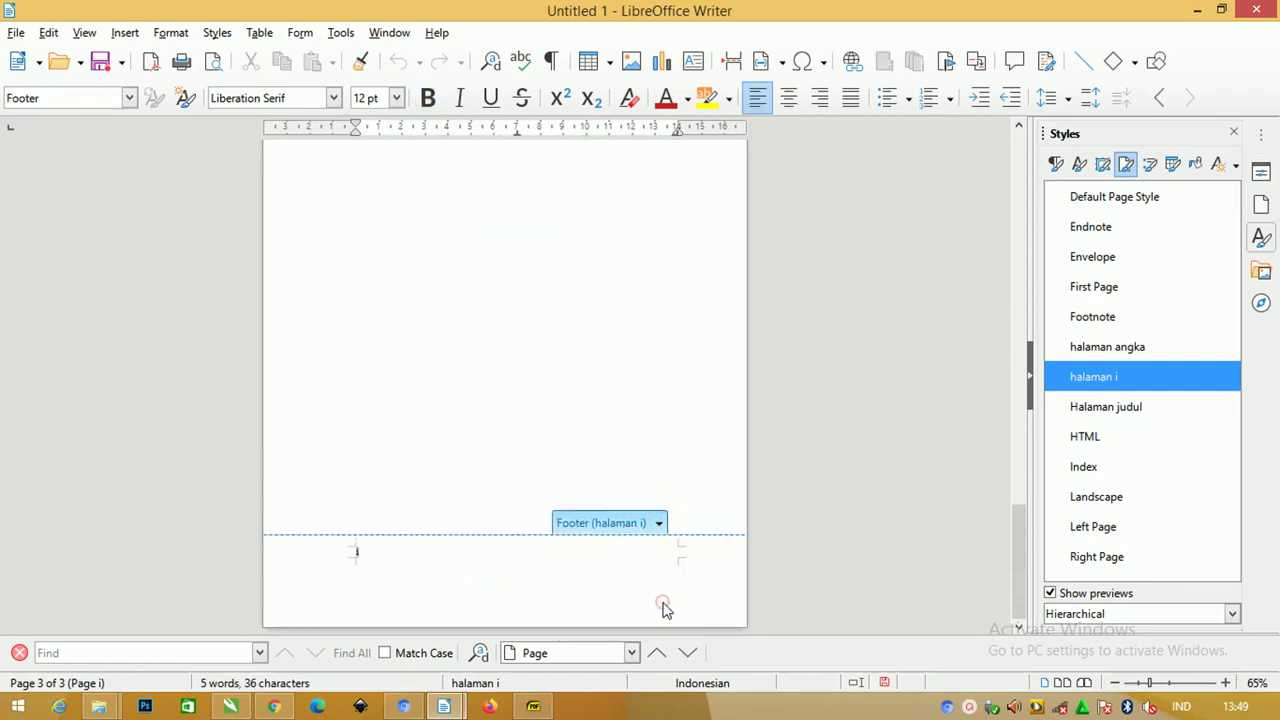
scroll(364, 562, up, 2)
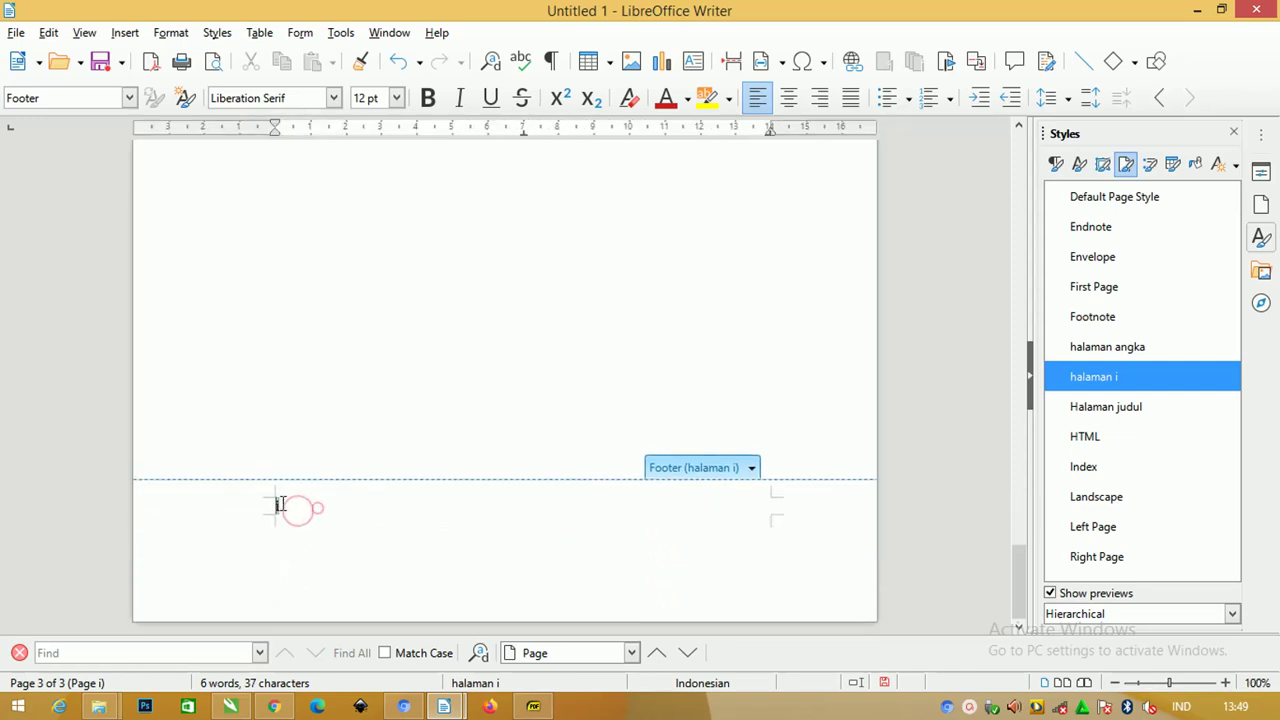
double_click(270, 504)
key(ctrl+e)
click(474, 404)
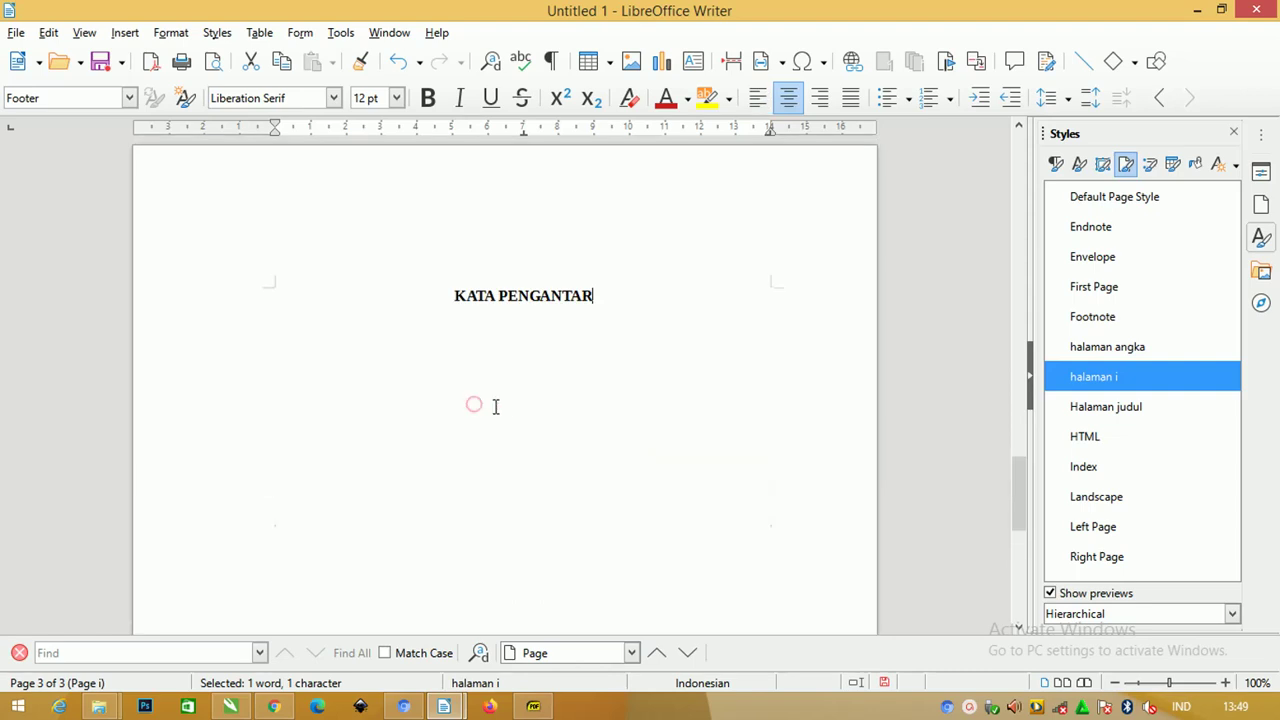
scroll(537, 411, down, 5)
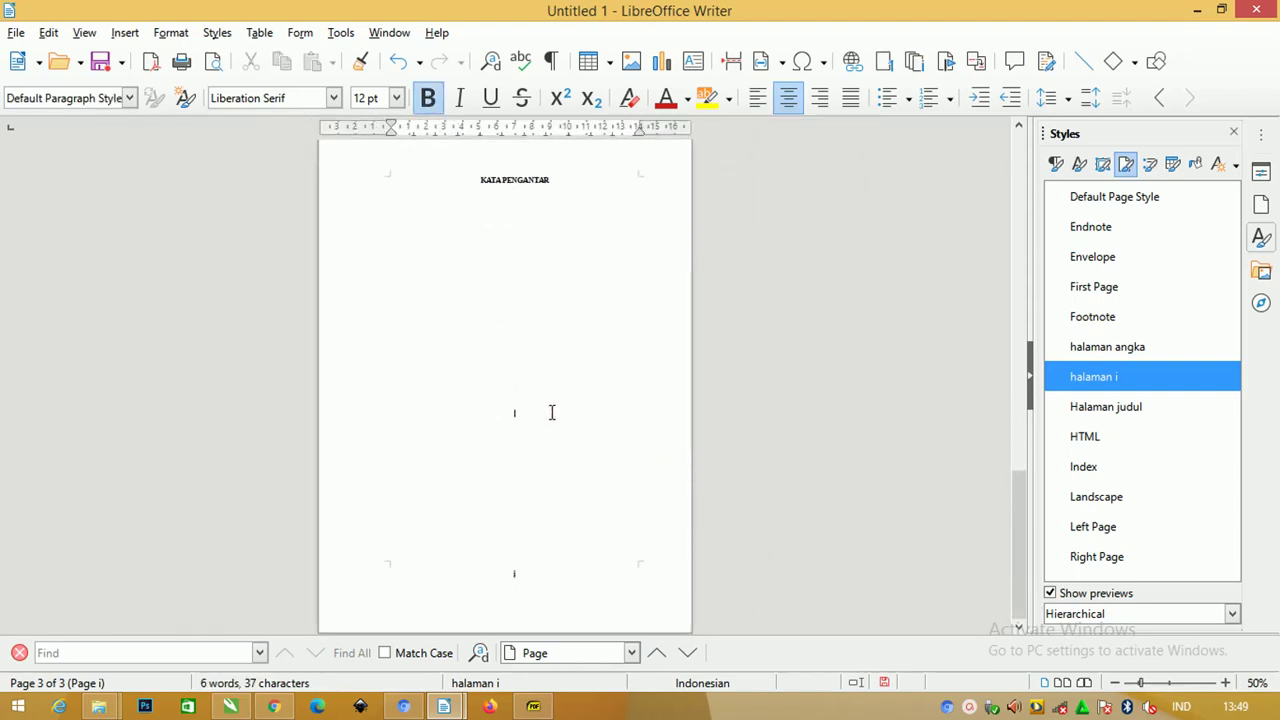
Step: Insert a page break after the foreword to add page ii
key(ctrl+Return)
scroll(600, 343, down, 3)
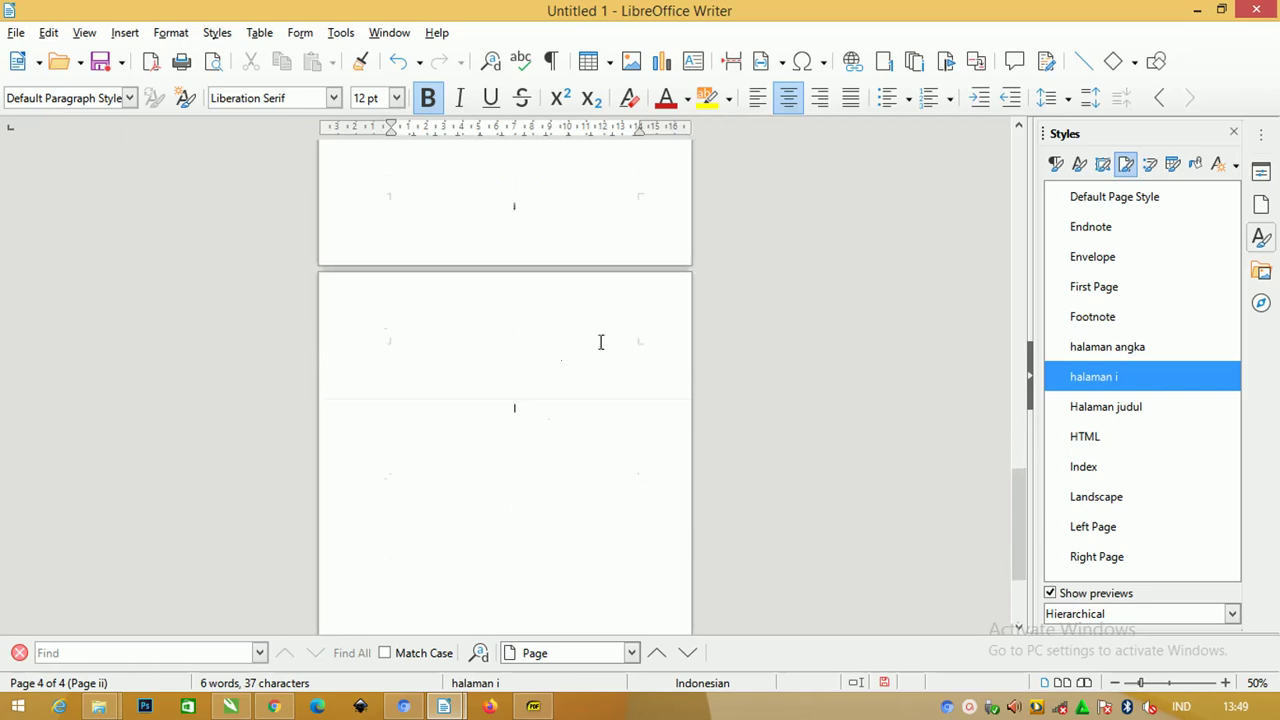
scroll(603, 357, down, 3)
scroll(564, 391, up, 2)
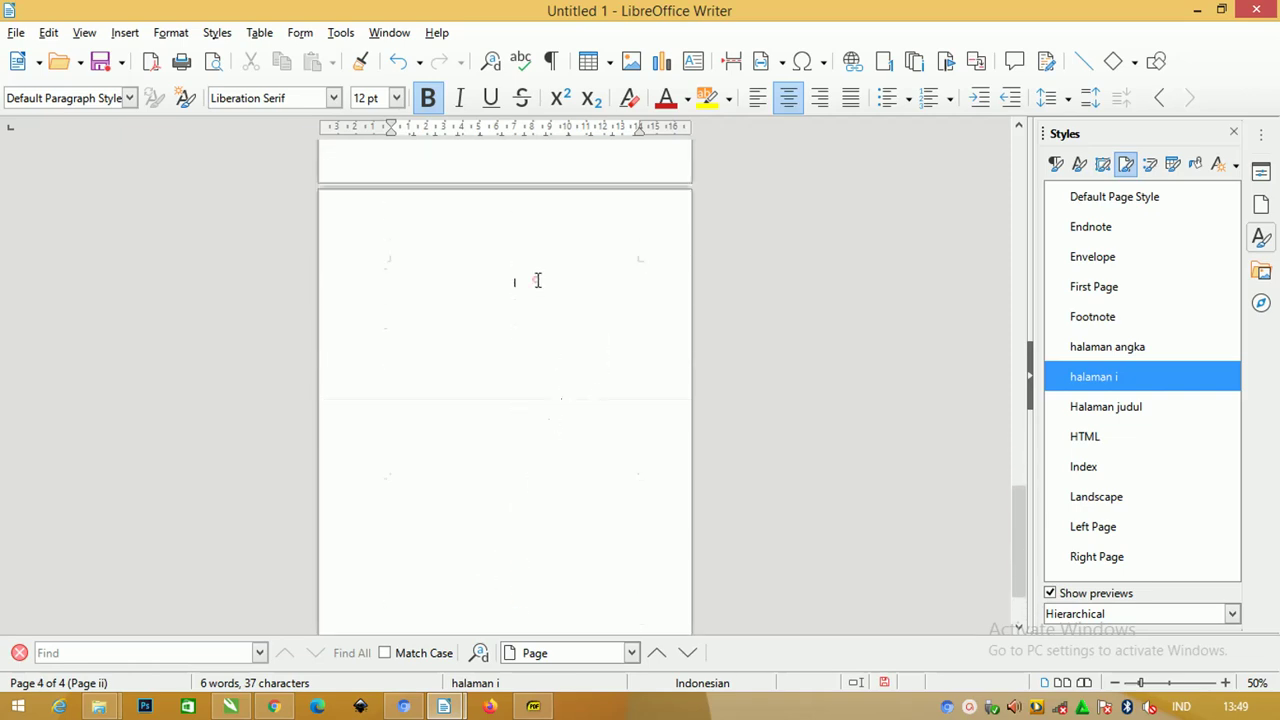
scroll(545, 300, down, 2)
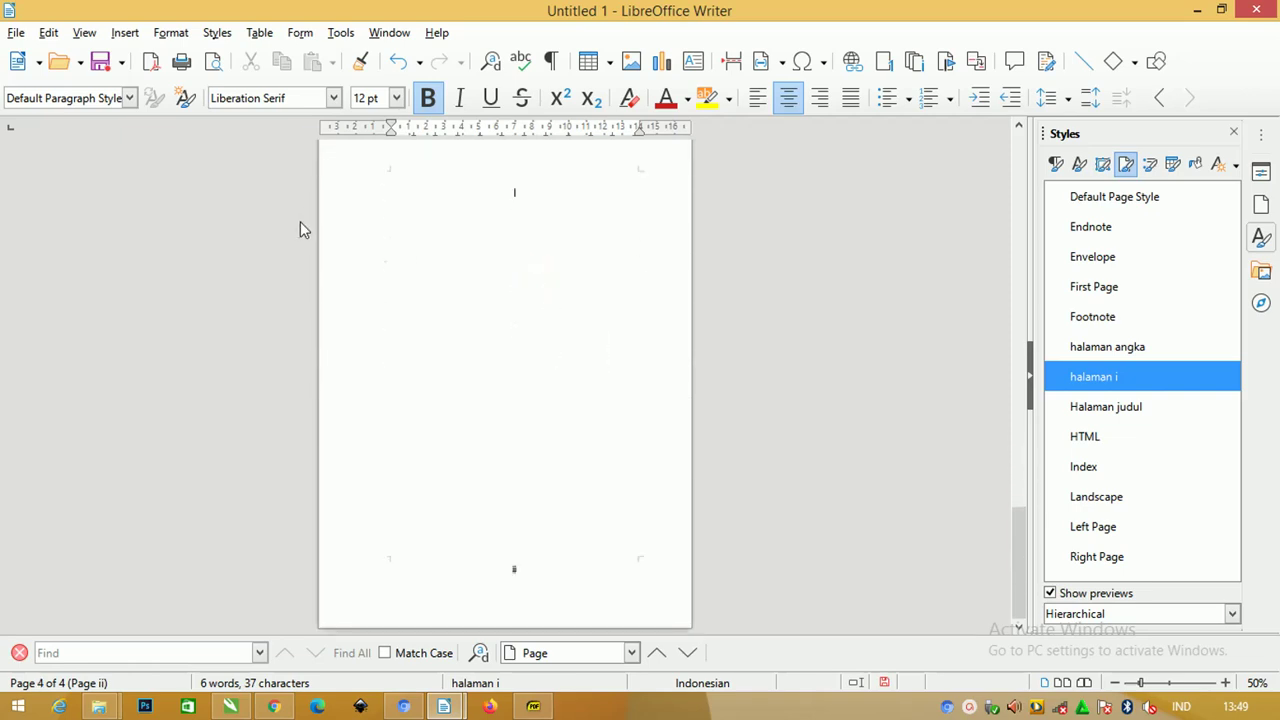
Step: Start a manual break with the halaman angka page style, then cancel it
click(118, 36)
mouse_move(142, 84)
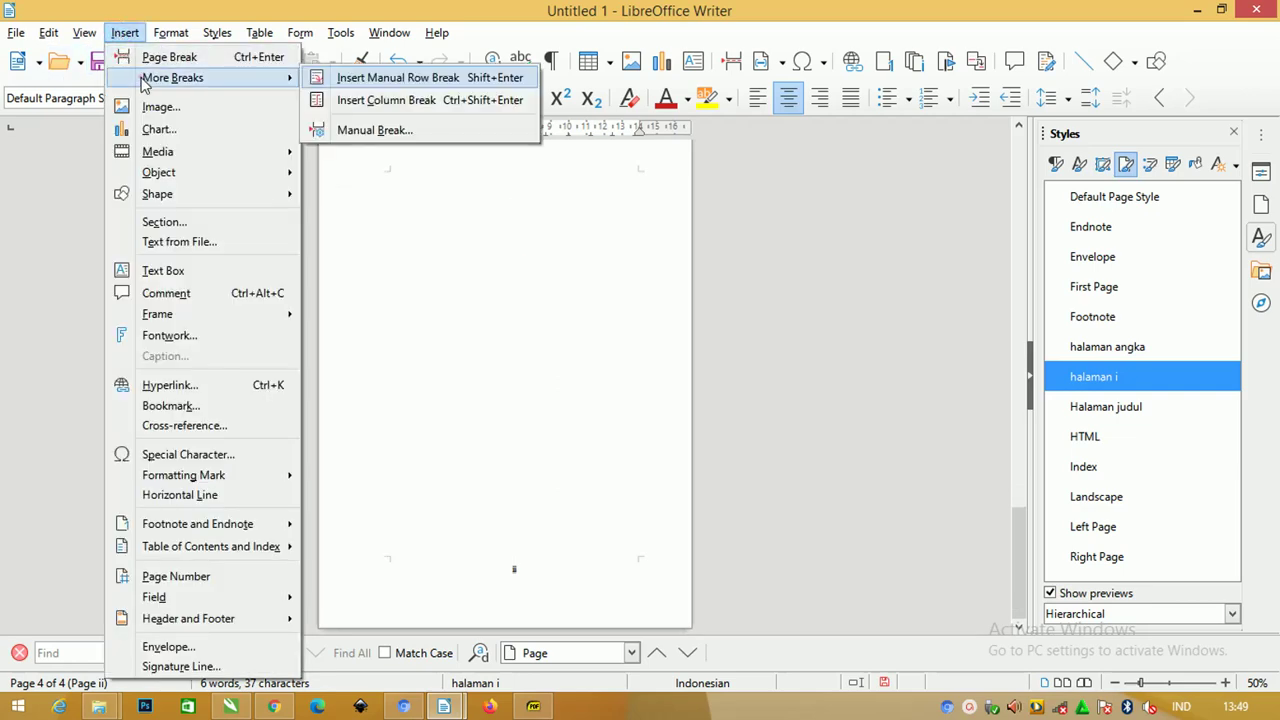
click(372, 130)
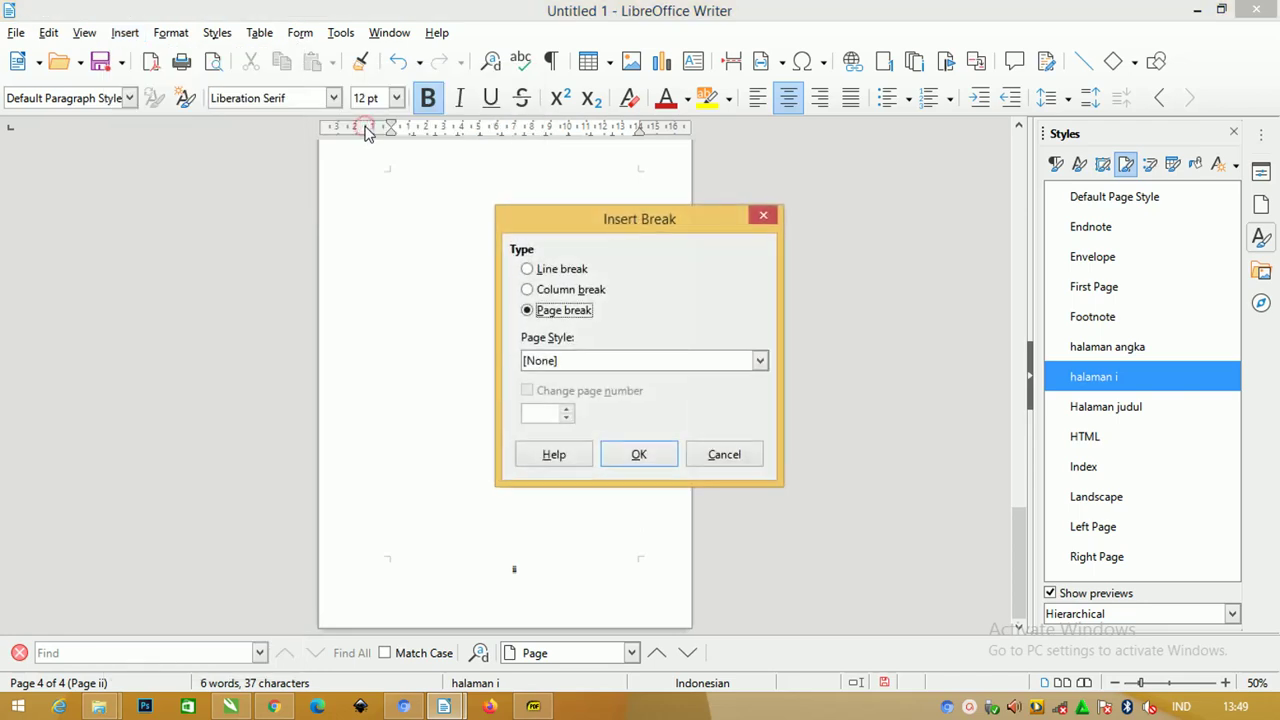
drag(599, 226, 508, 209)
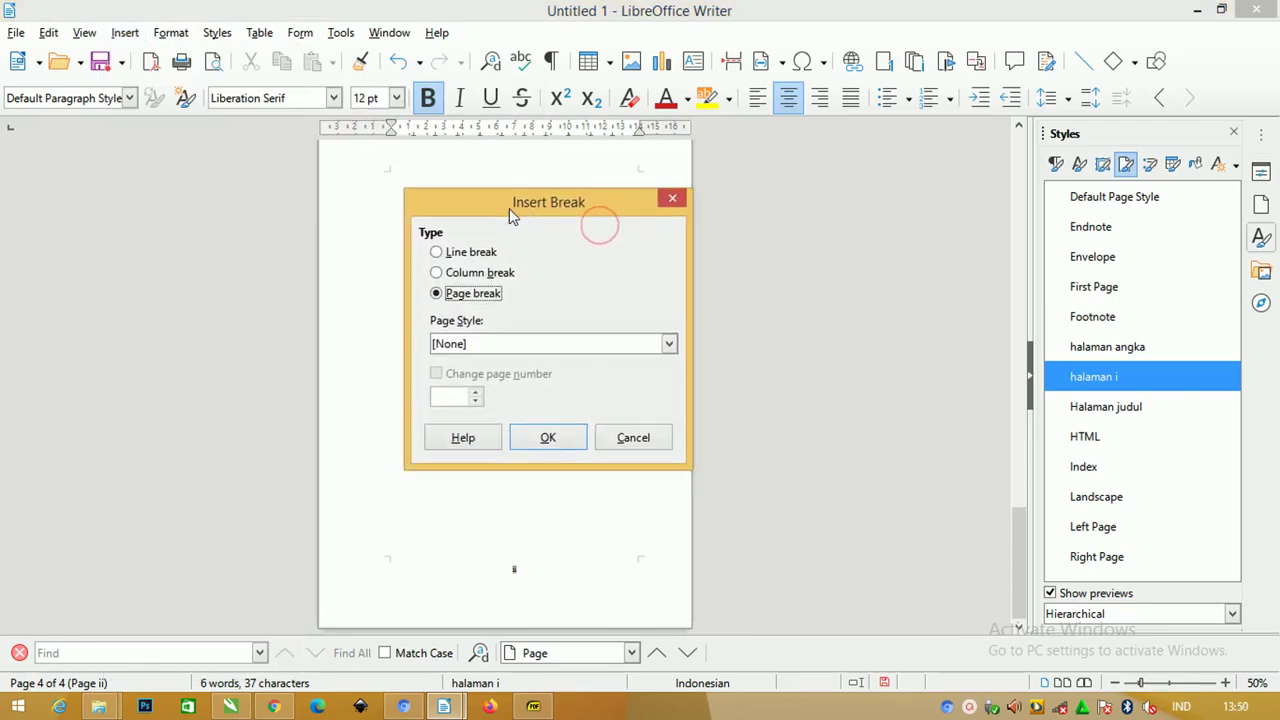
click(498, 343)
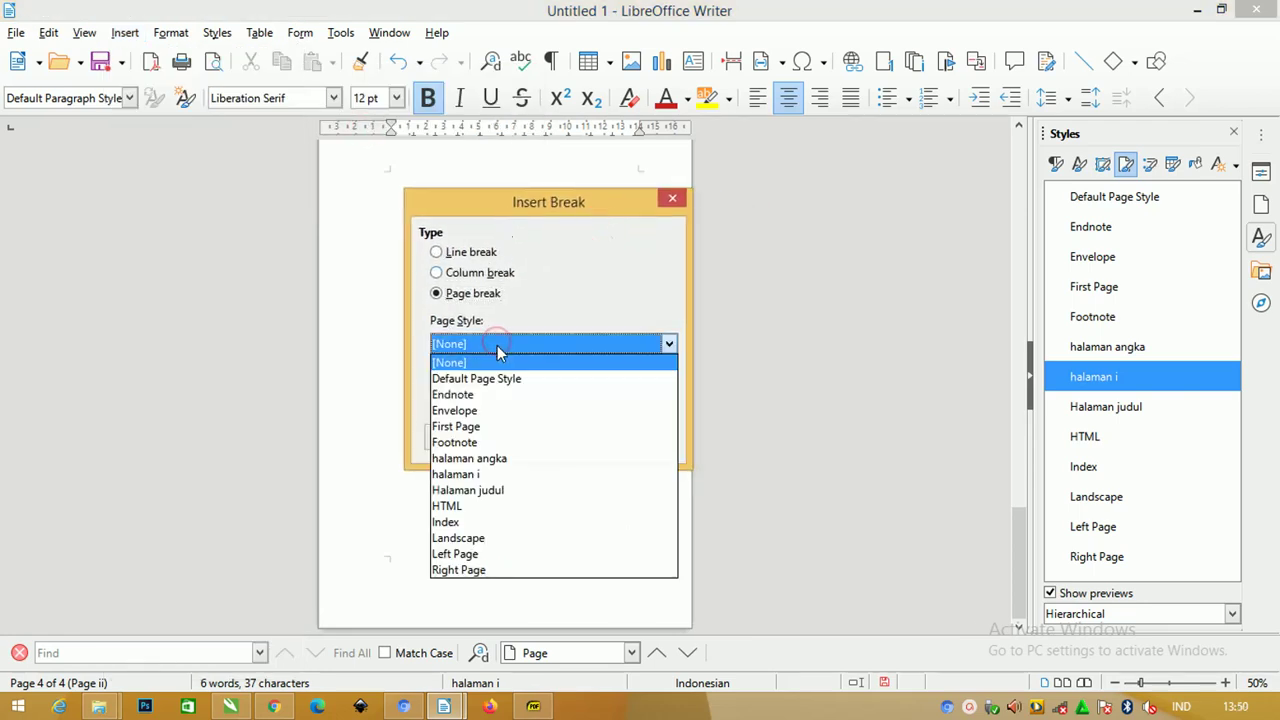
click(505, 458)
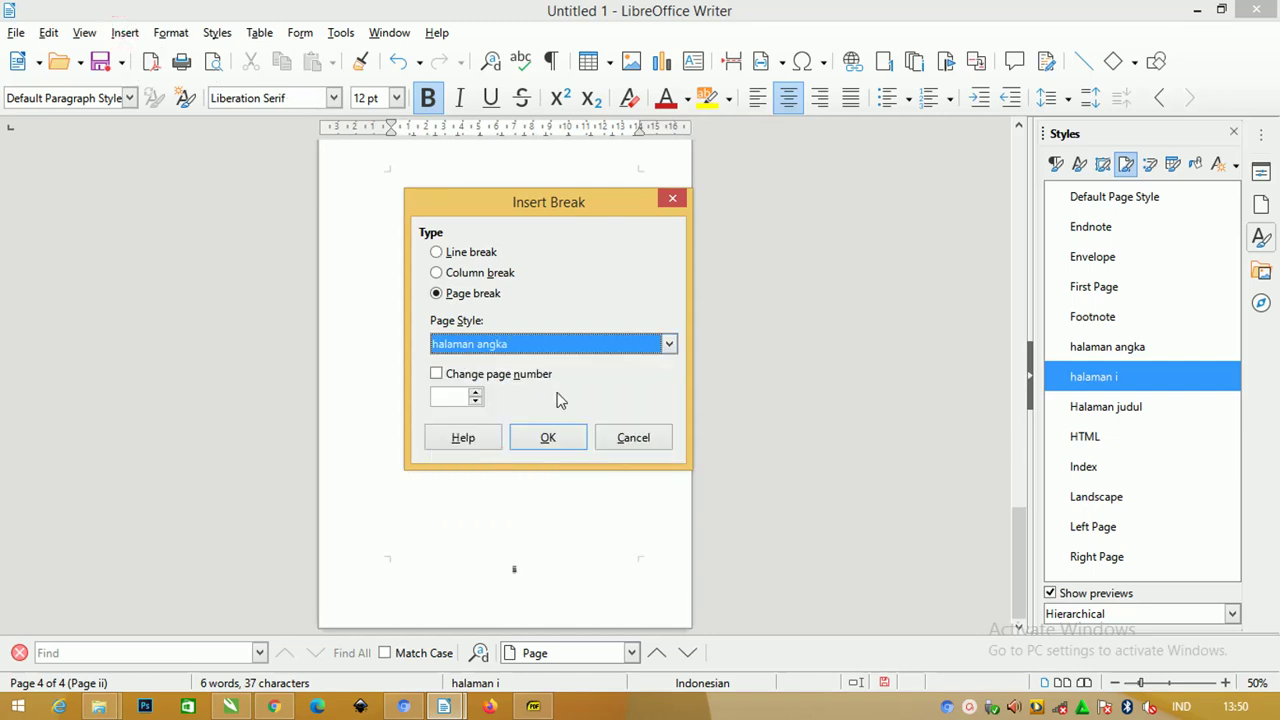
click(633, 438)
Step: Insert a manual page break to the halaman angka style, with page numbering restarting at 1
click(125, 32)
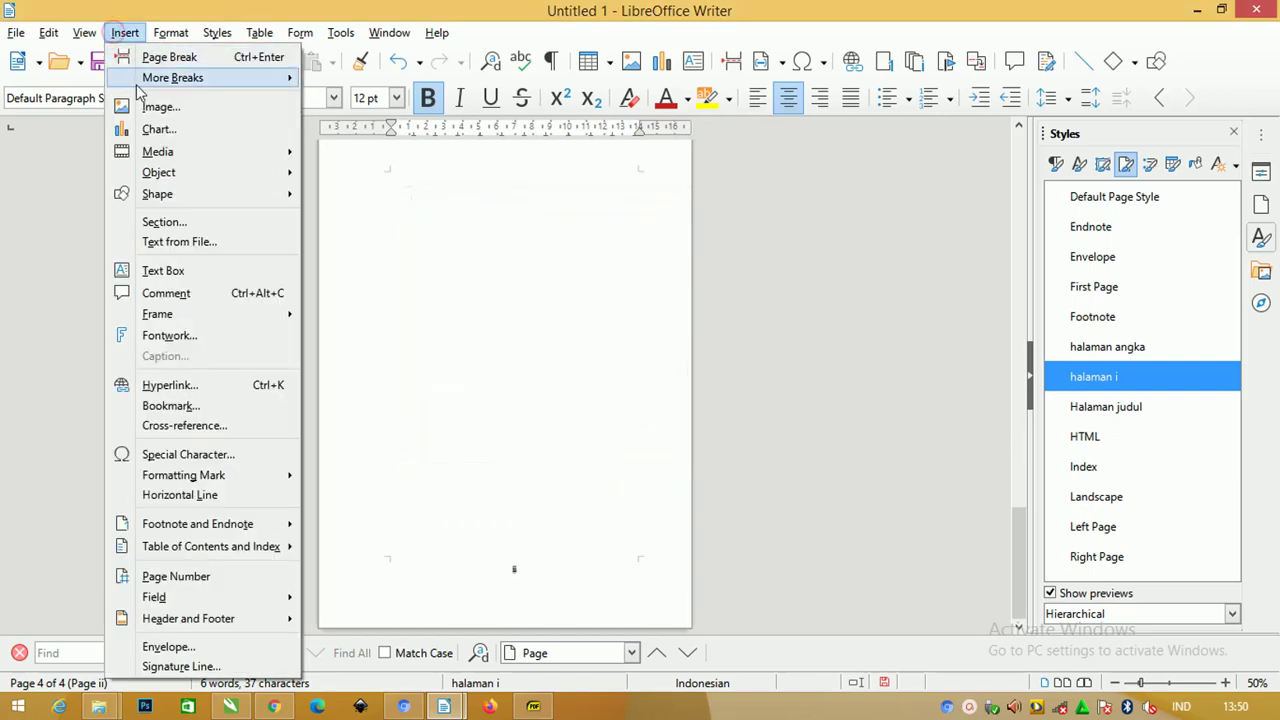
mouse_move(147, 86)
click(378, 130)
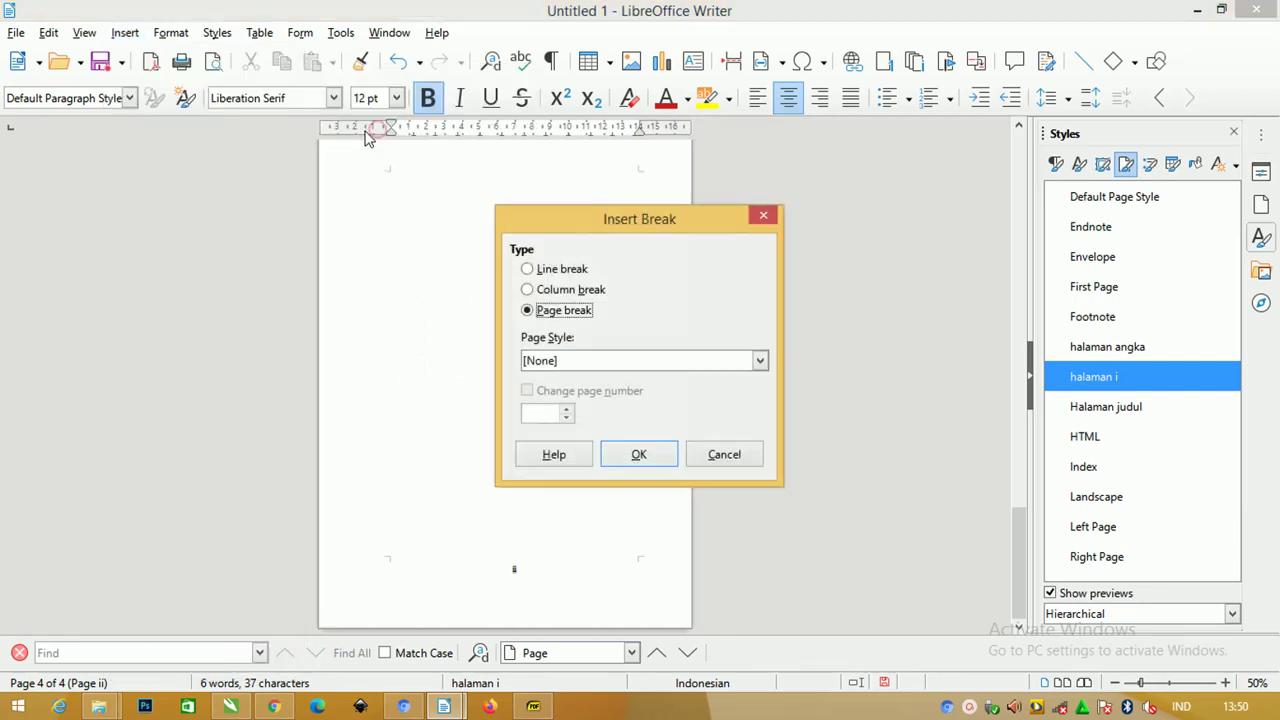
drag(690, 222, 566, 180)
click(464, 318)
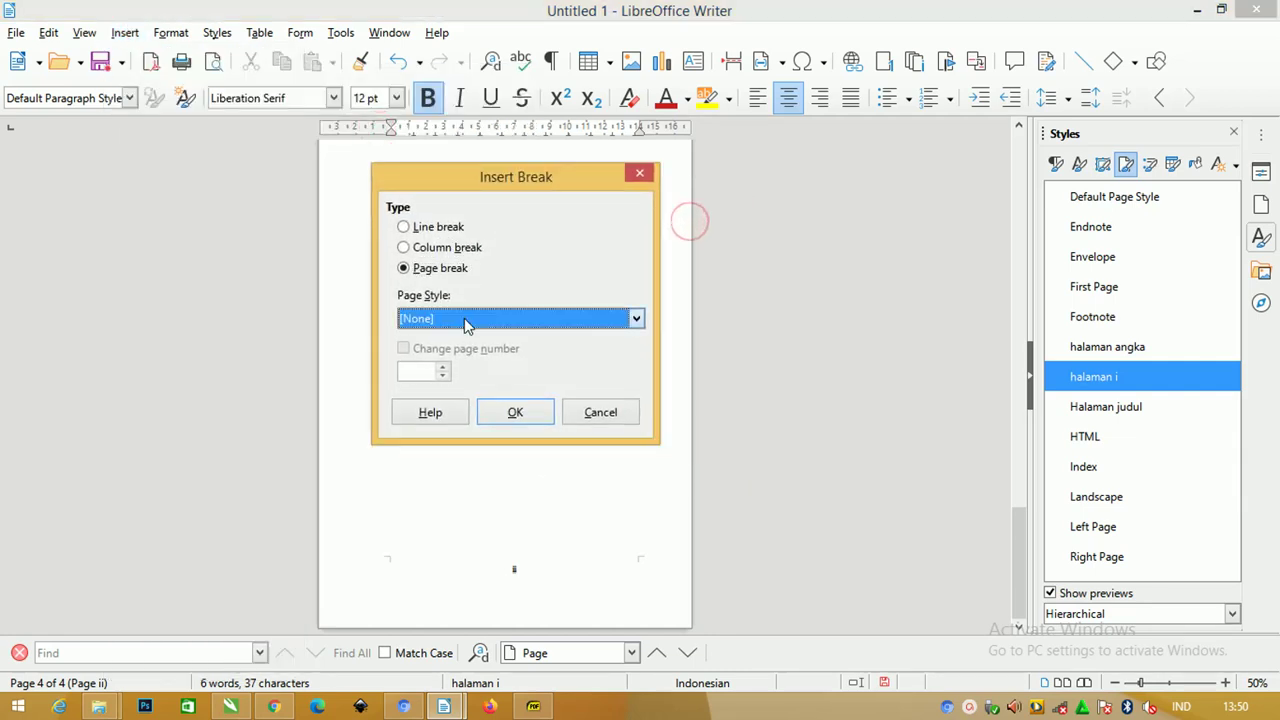
click(470, 433)
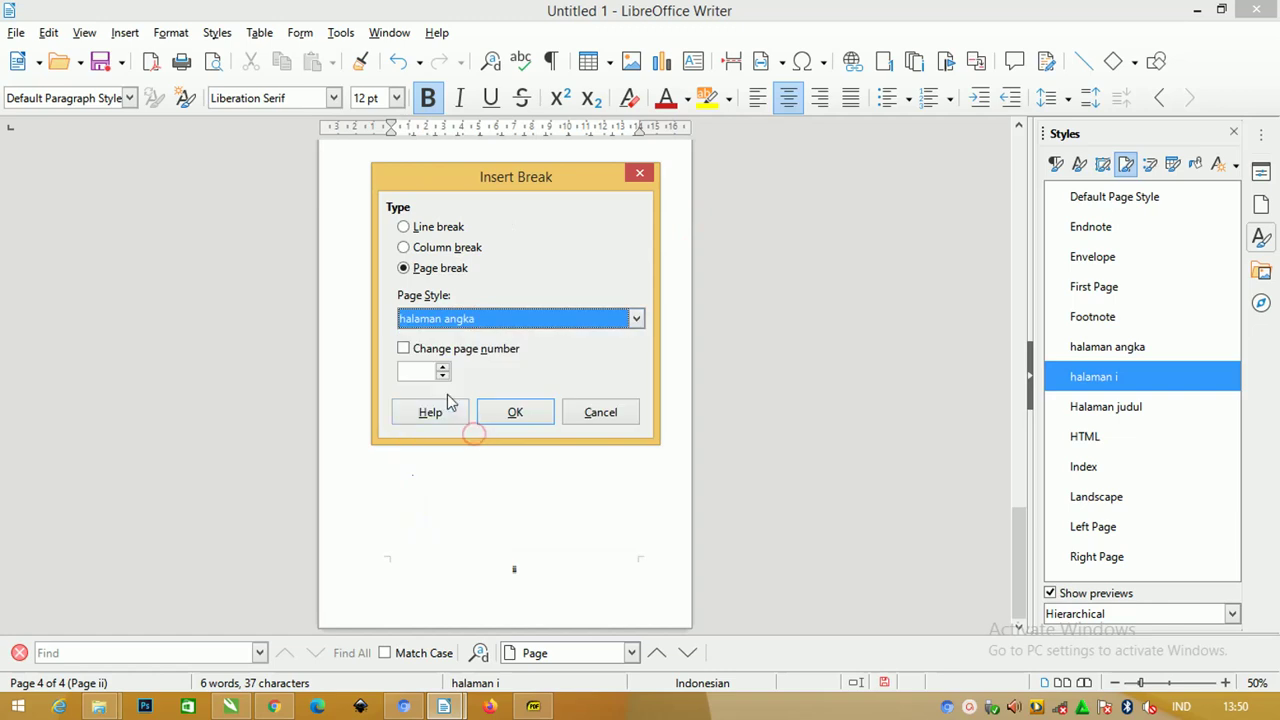
click(404, 348)
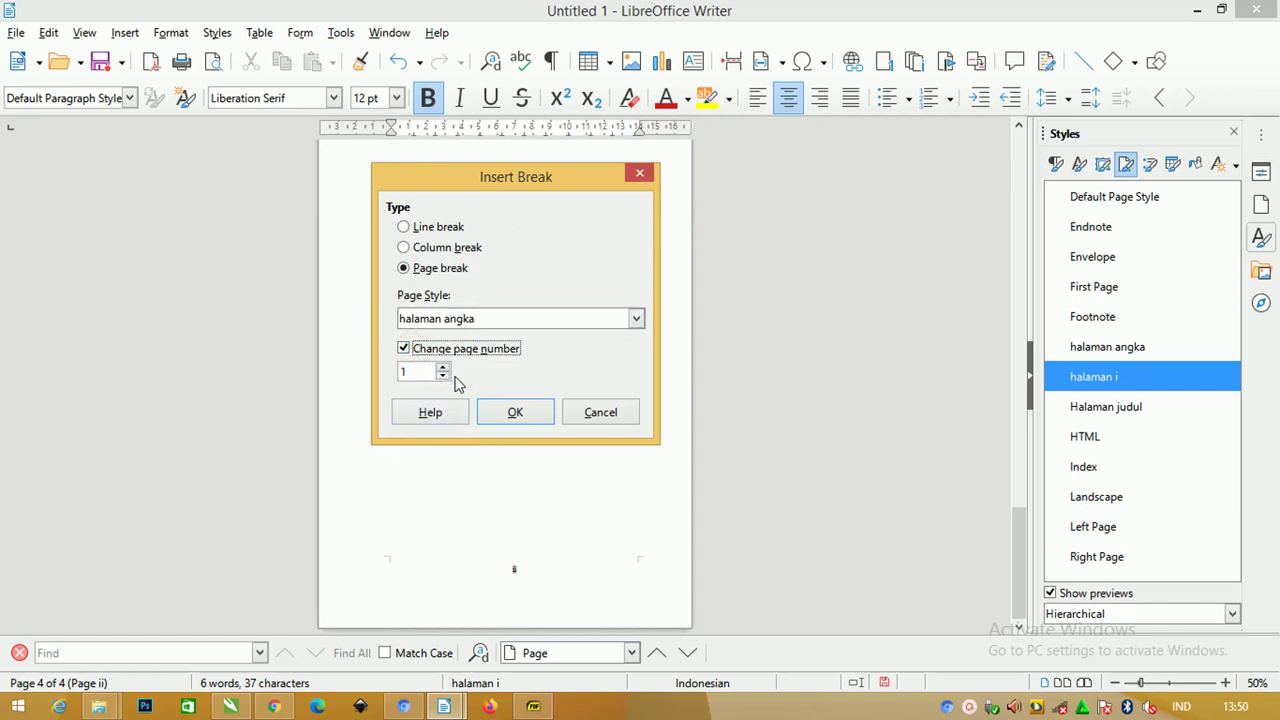
click(540, 412)
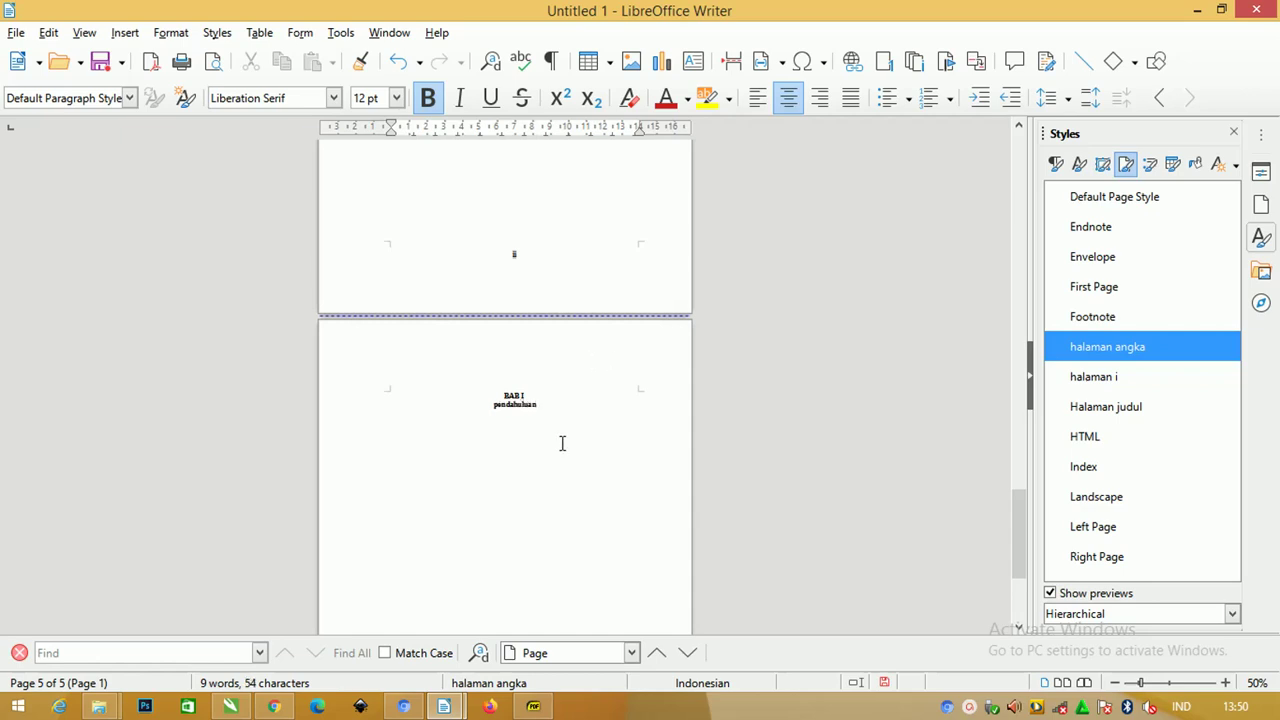
Step: Change the two-line BAB I PENDAHULUAN heading to all uppercase
scroll(562, 443, up, 2)
drag(555, 484, 447, 463)
key(shift+F3)
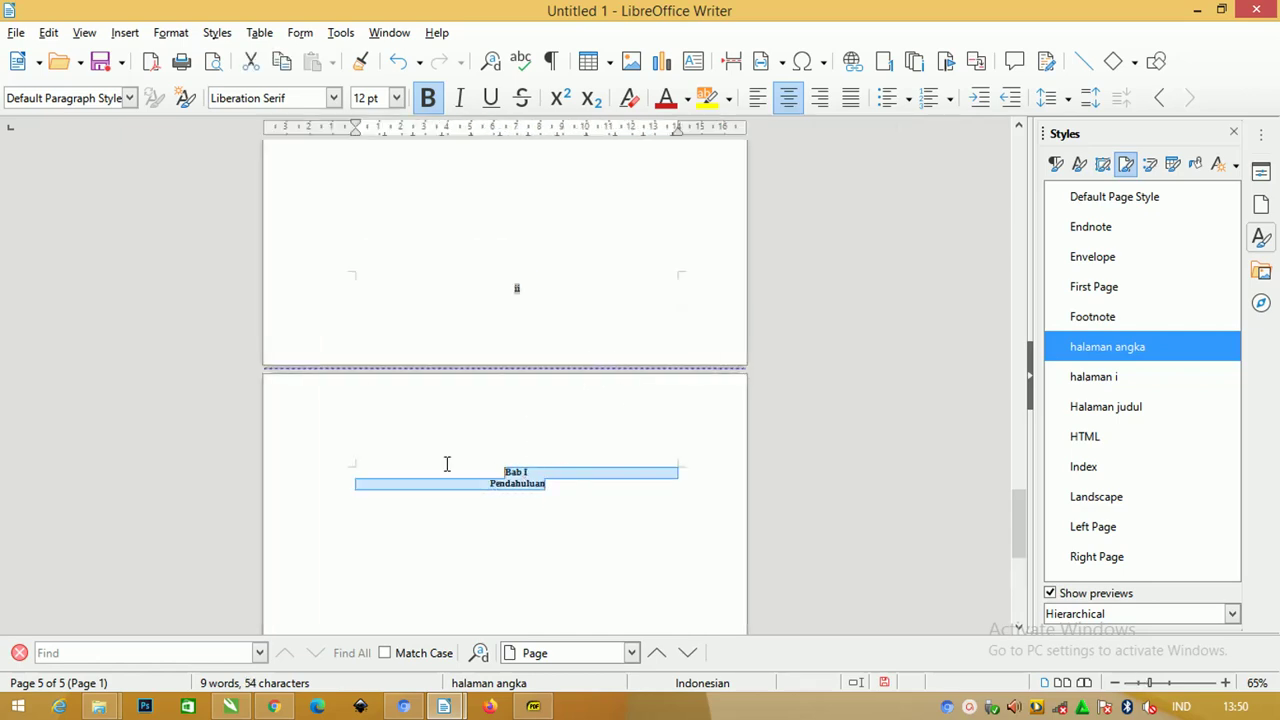
key(shift+F3)
Step: Add a footer to the BAB I page that shows page number 1, aligned right
scroll(537, 448, down, 2)
scroll(570, 414, down, 6)
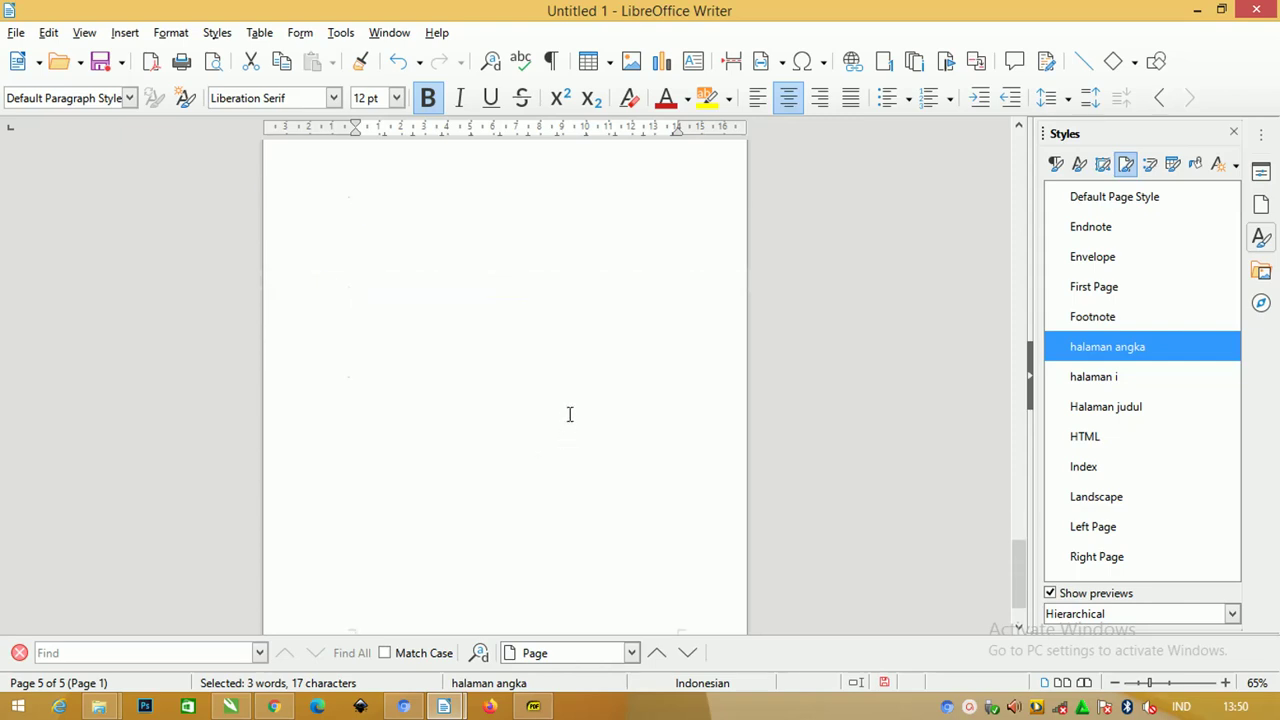
mouse_move(471, 600)
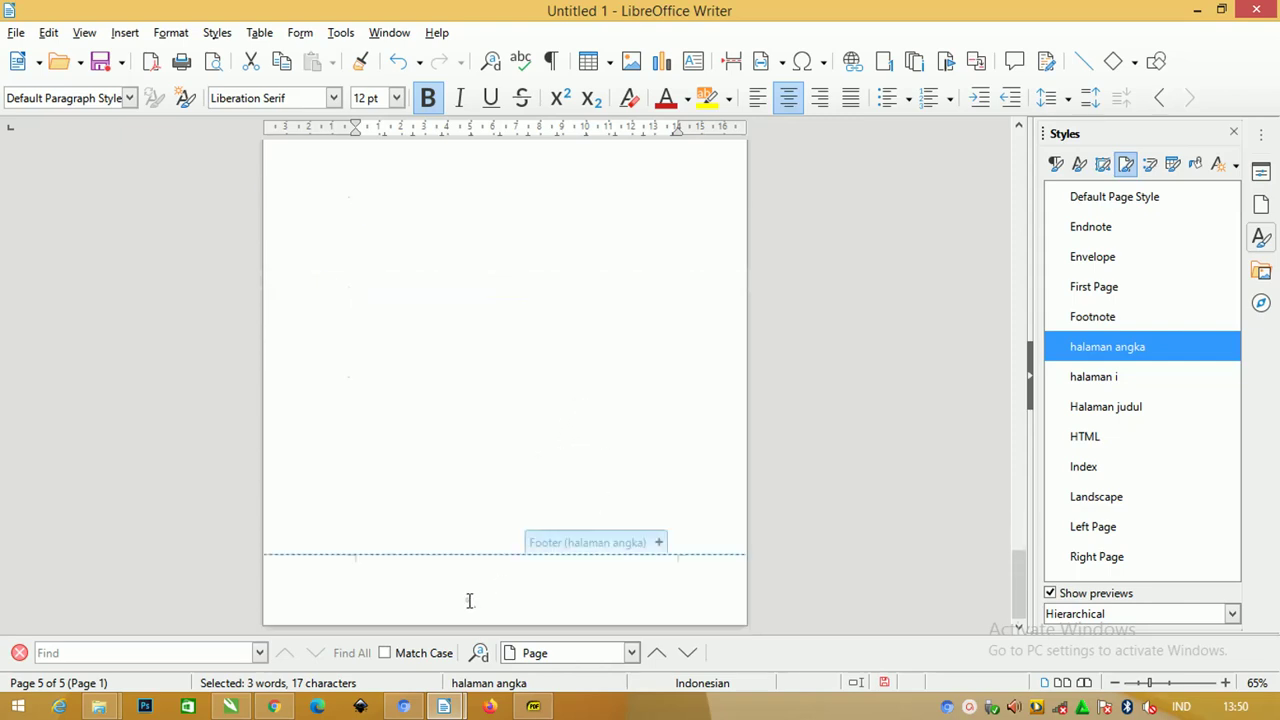
click(659, 543)
click(658, 521)
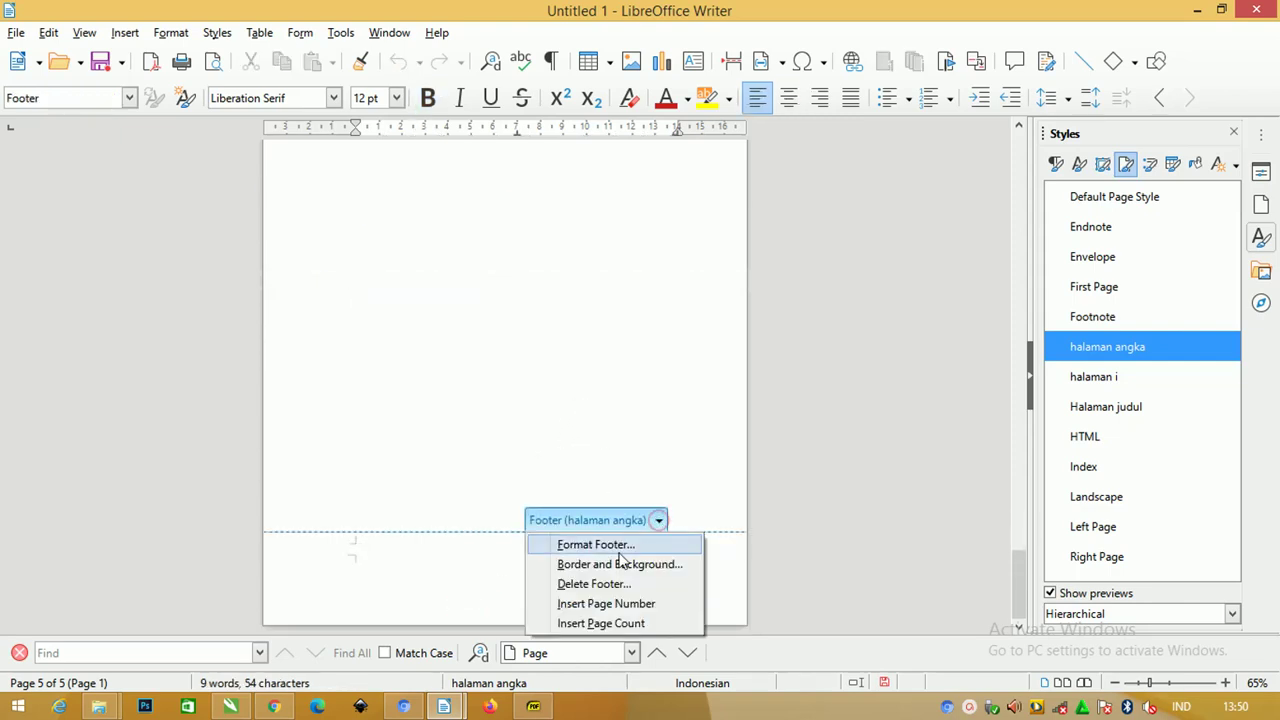
click(621, 606)
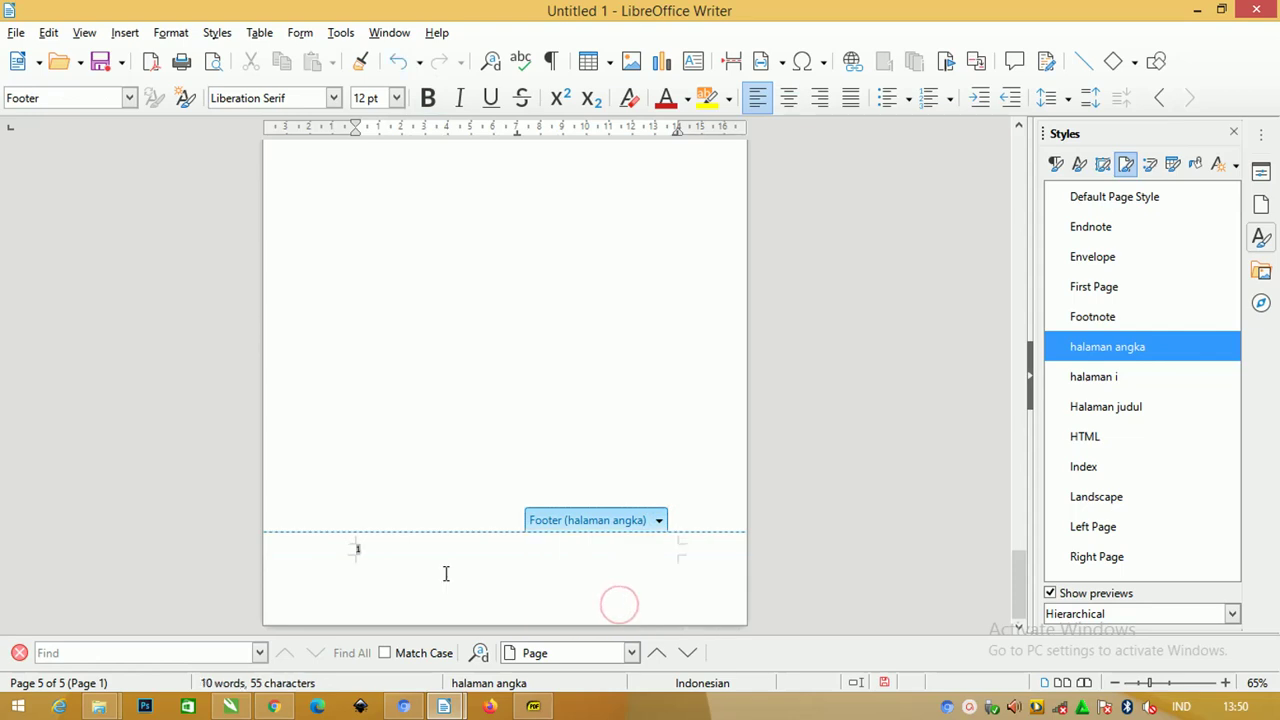
key(ctrl+e)
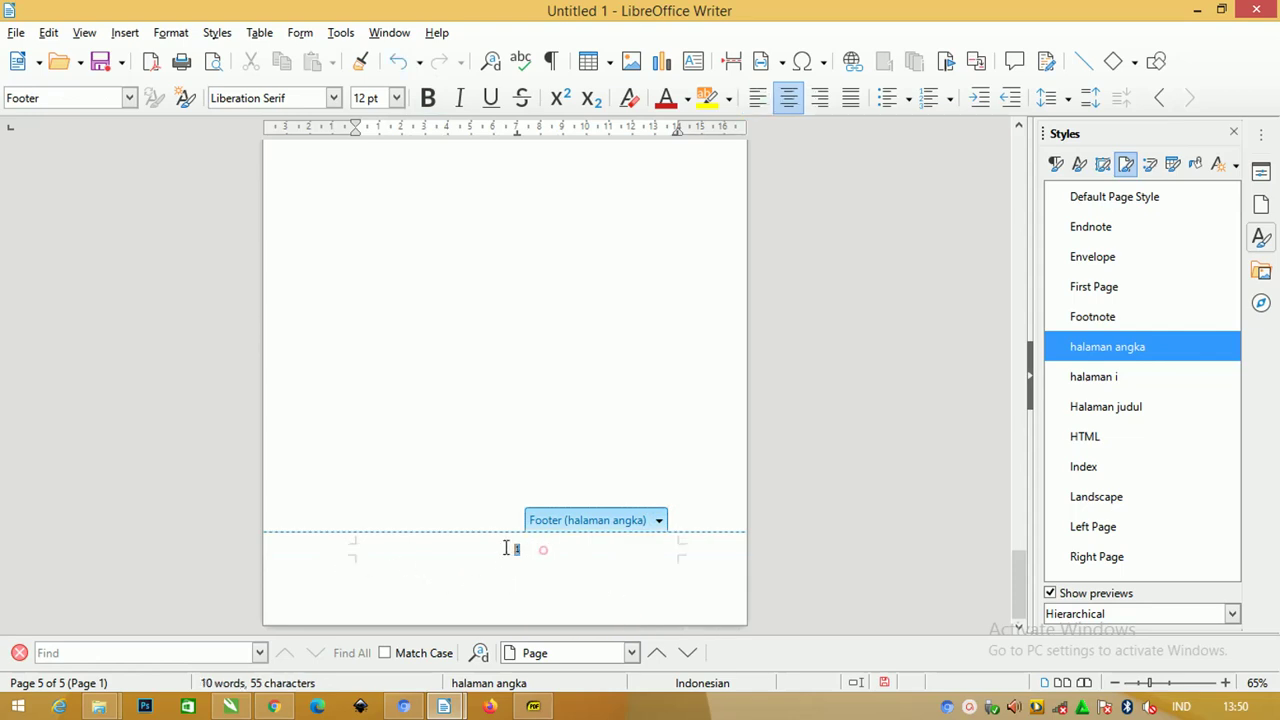
double_click(499, 547)
key(ctrl+b)
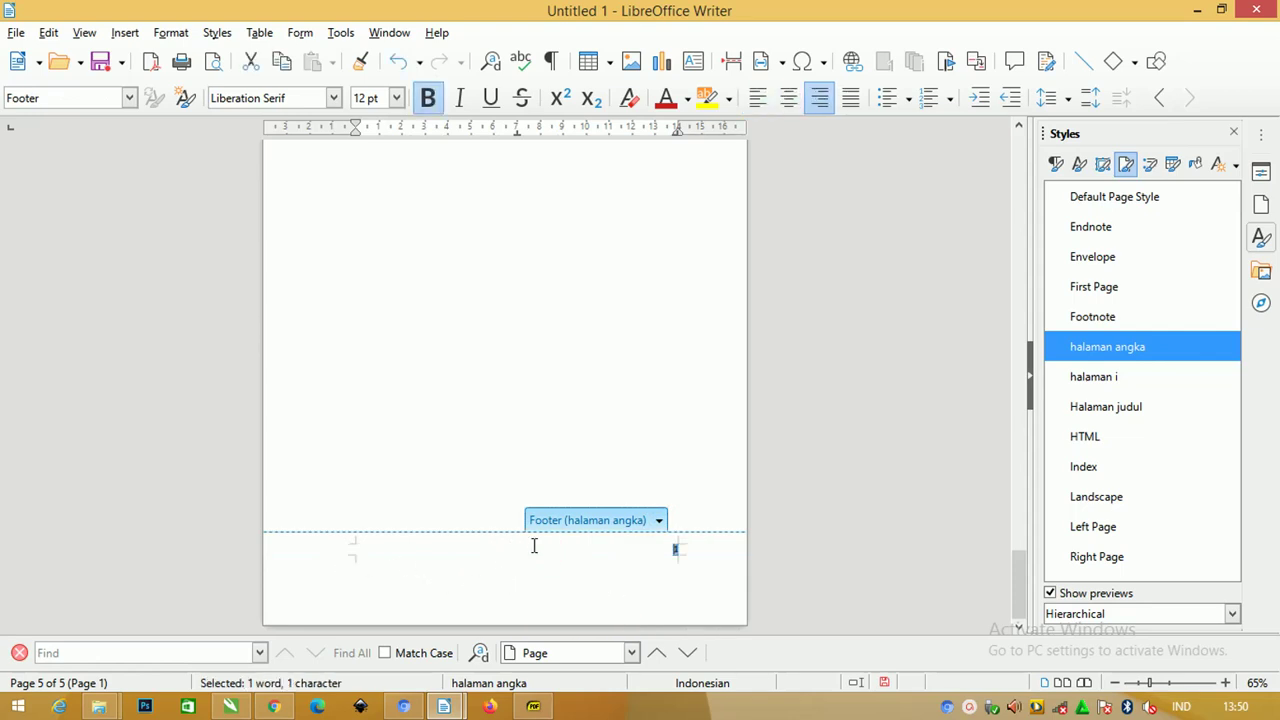
scroll(534, 543, down, 7)
click(563, 423)
scroll(563, 423, up, 2)
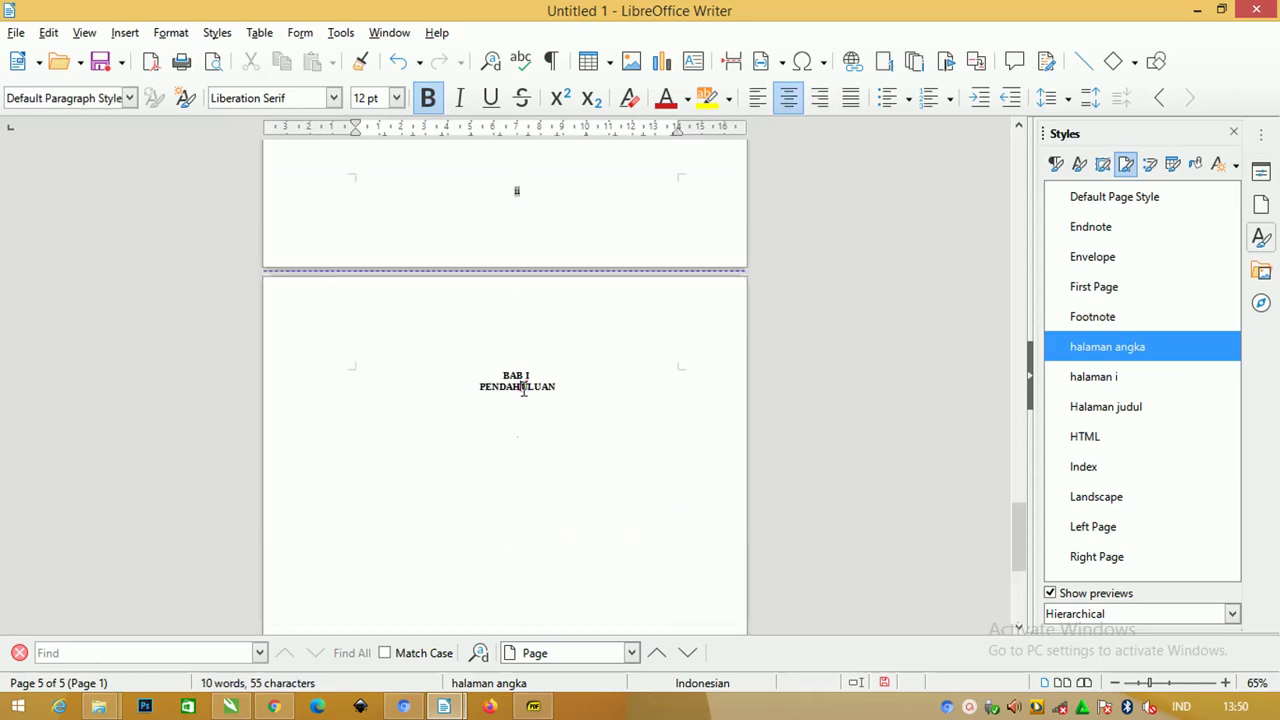
ctrl+scroll(522, 388, up, 3)
scroll(523, 386, down, 2)
scroll(523, 386, down, 1)
ctrl+scroll(534, 386, up, 2)
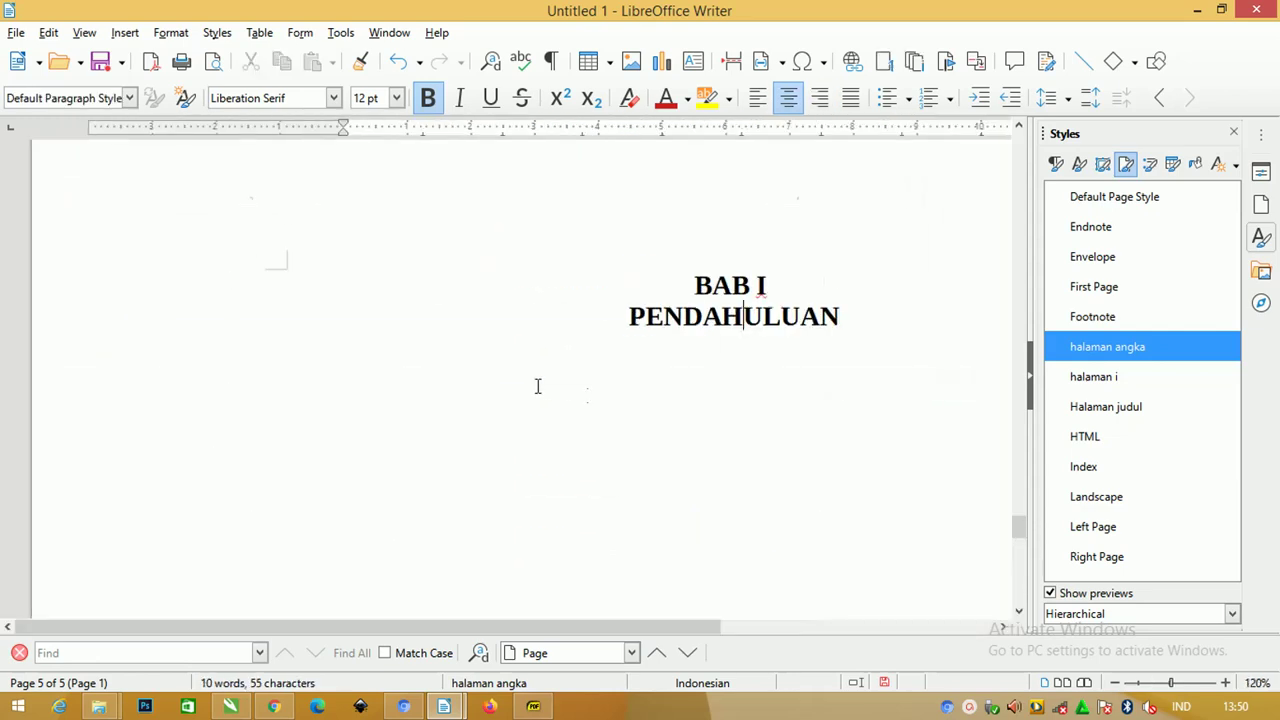
ctrl+scroll(537, 386, down, 1)
ctrl+scroll(609, 343, down, 1)
scroll(609, 343, up, 2)
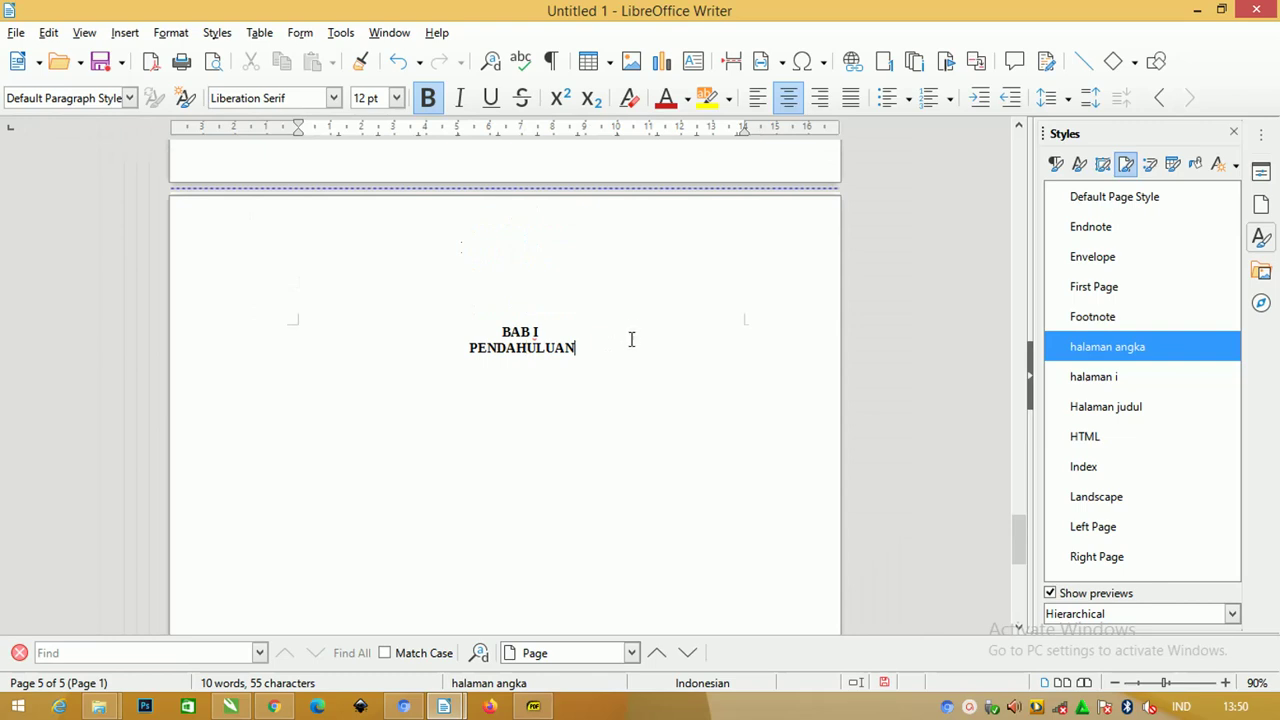
drag(551, 369, 492, 345)
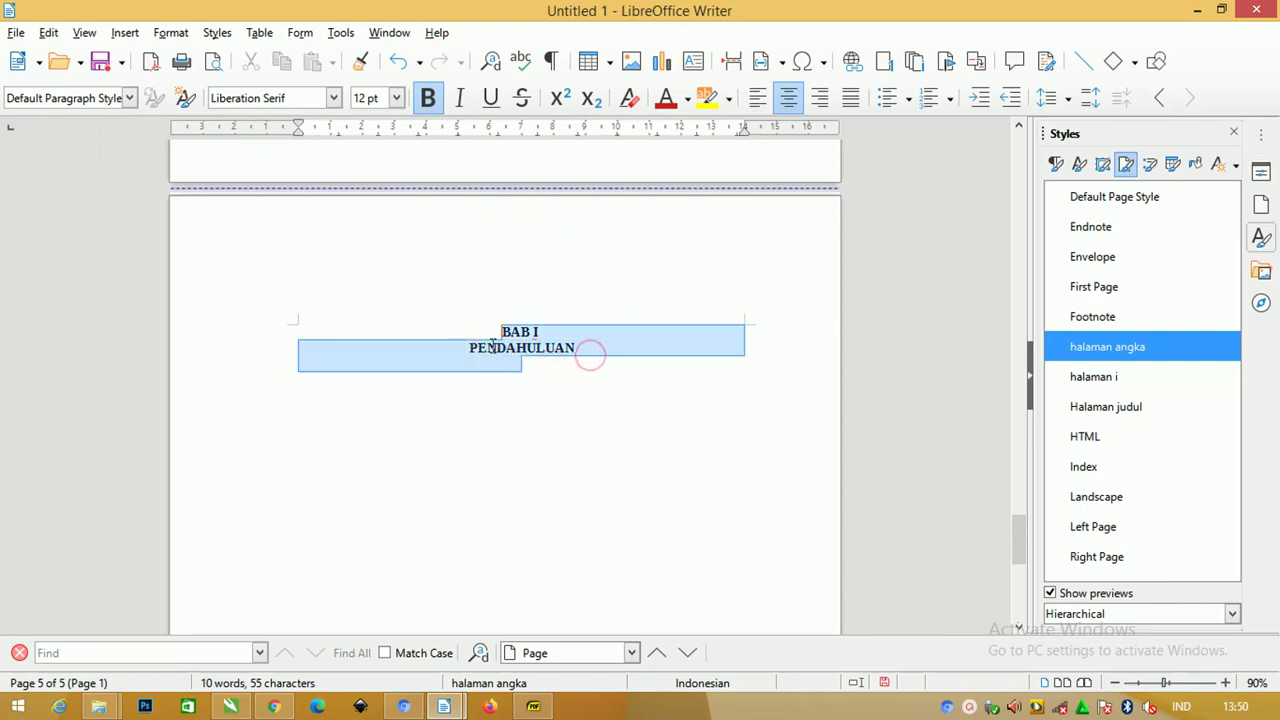
scroll(700, 380, up, 10)
scroll(561, 339, up, 5)
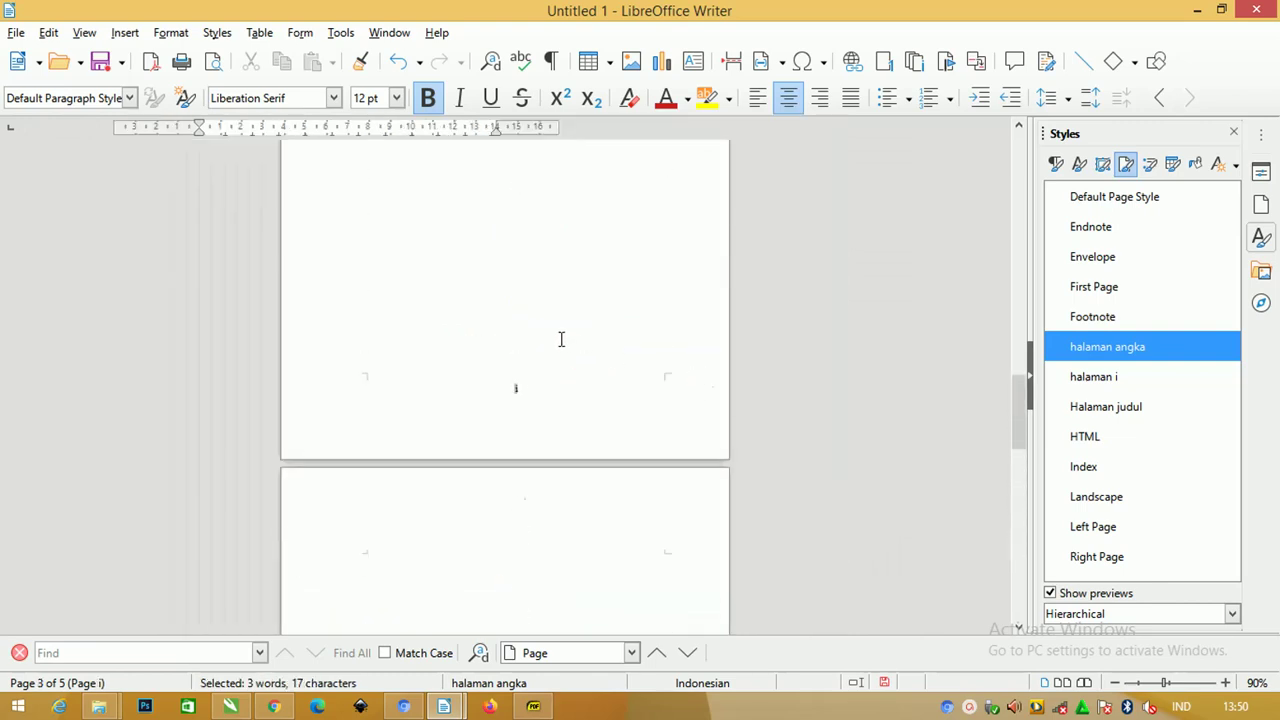
scroll(561, 339, up, 4)
scroll(561, 339, up, 15)
scroll(561, 339, up, 4)
scroll(560, 339, down, 9)
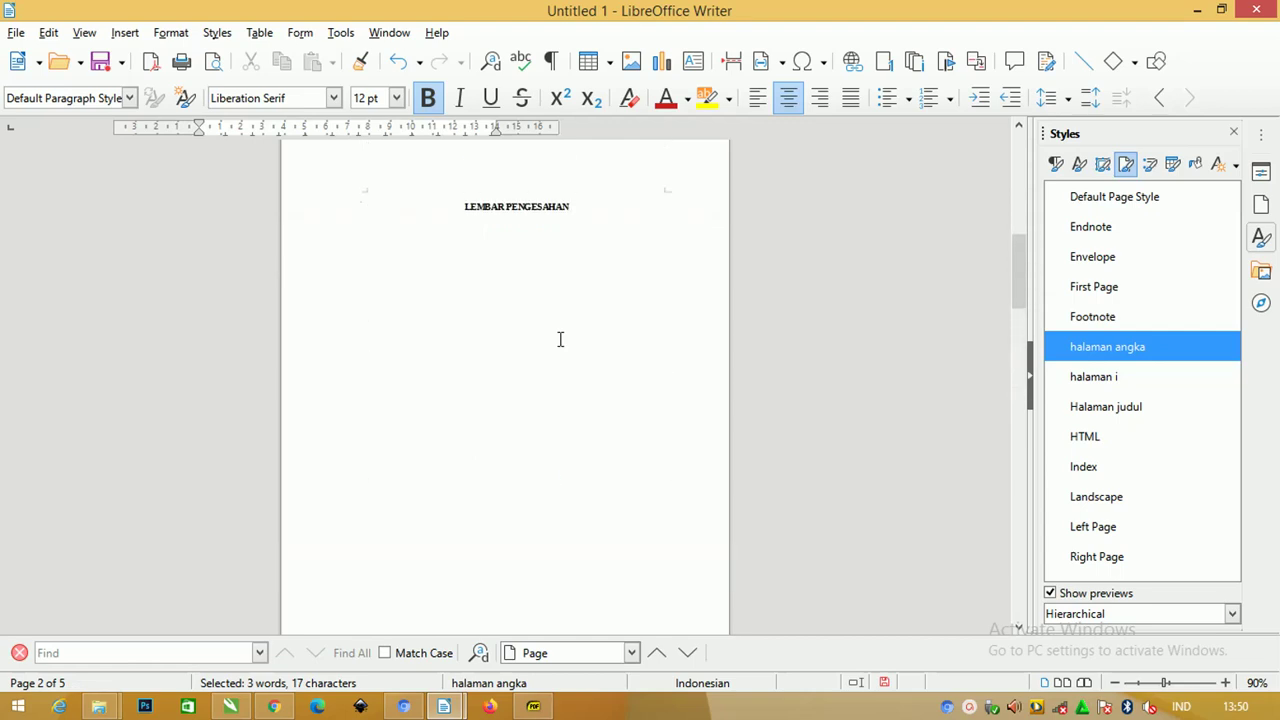
ctrl+scroll(560, 339, down, 3)
scroll(560, 332, up, 5)
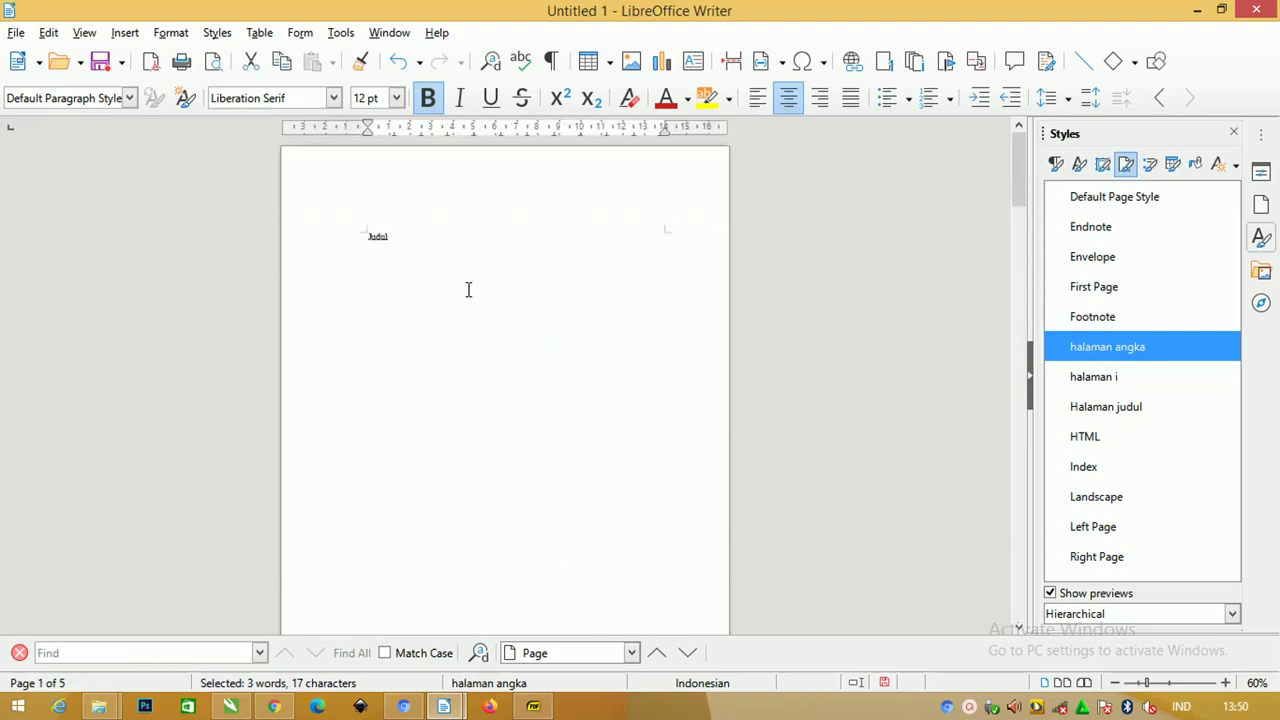
scroll(475, 290, down, 1)
scroll(540, 305, down, 8)
scroll(560, 318, down, 7)
scroll(585, 316, down, 4)
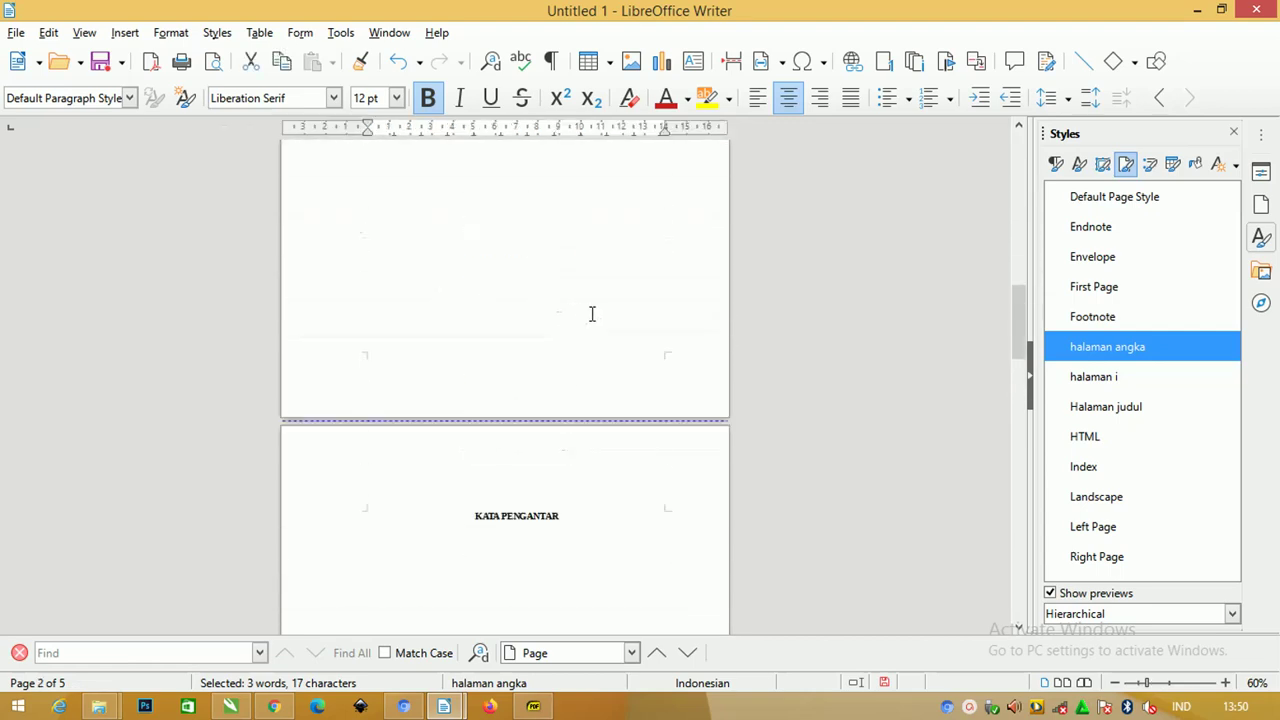
scroll(593, 318, down, 8)
scroll(596, 321, down, 5)
scroll(610, 296, down, 2)
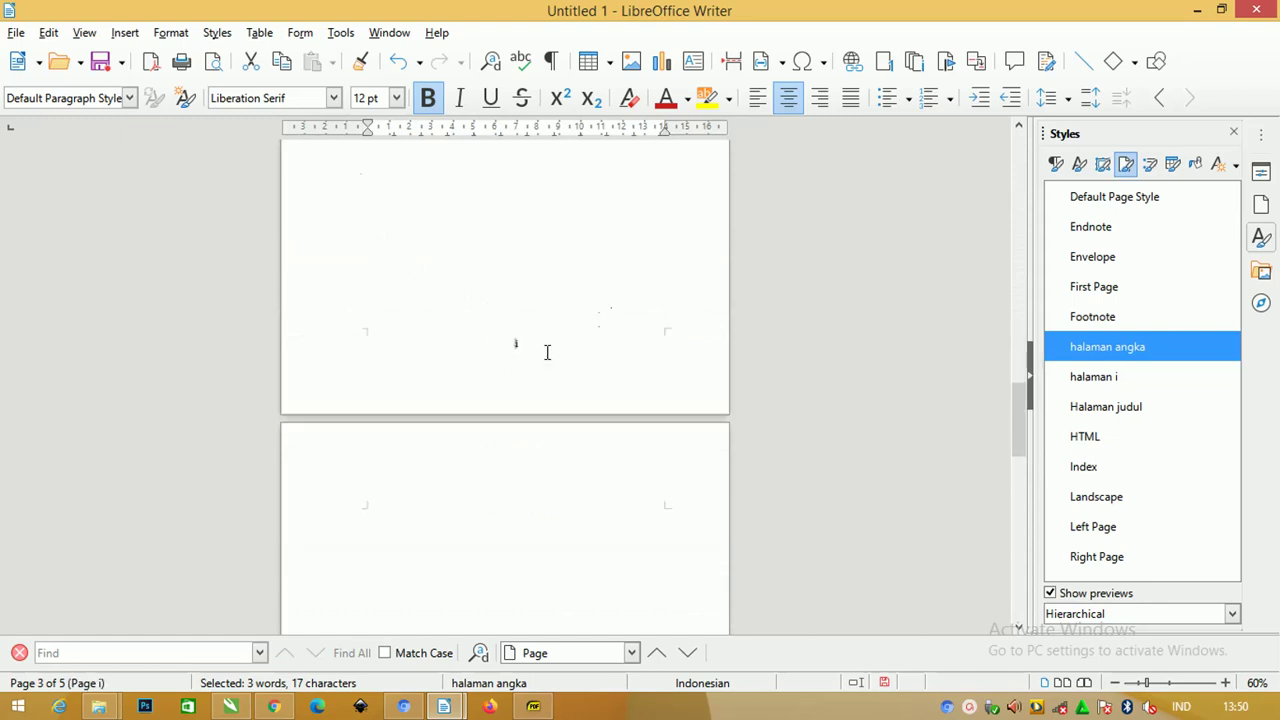
scroll(551, 331, down, 1)
scroll(551, 331, up, 1)
scroll(560, 331, up, 5)
scroll(563, 330, up, 15)
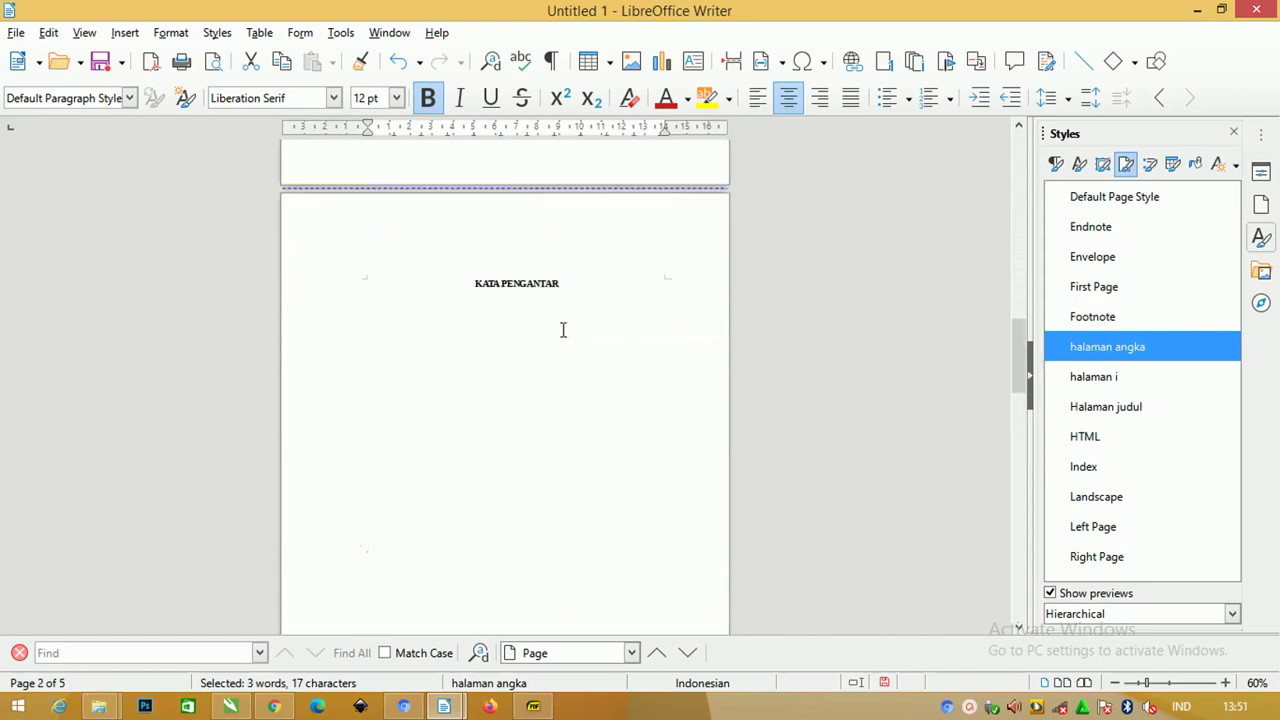
scroll(563, 328, down, 3)
scroll(567, 322, down, 5)
scroll(572, 326, down, 8)
scroll(577, 330, down, 5)
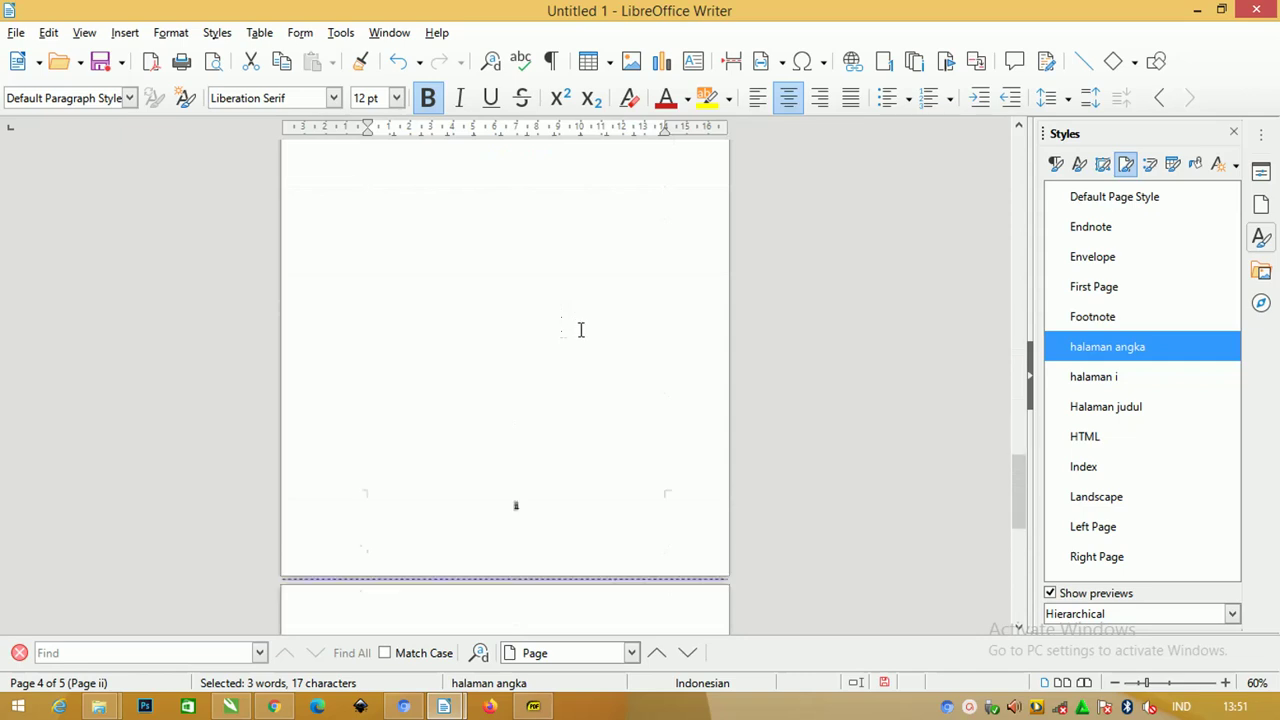
scroll(585, 325, down, 3)
scroll(590, 318, down, 1)
scroll(598, 310, up, 5)
scroll(560, 335, up, 9)
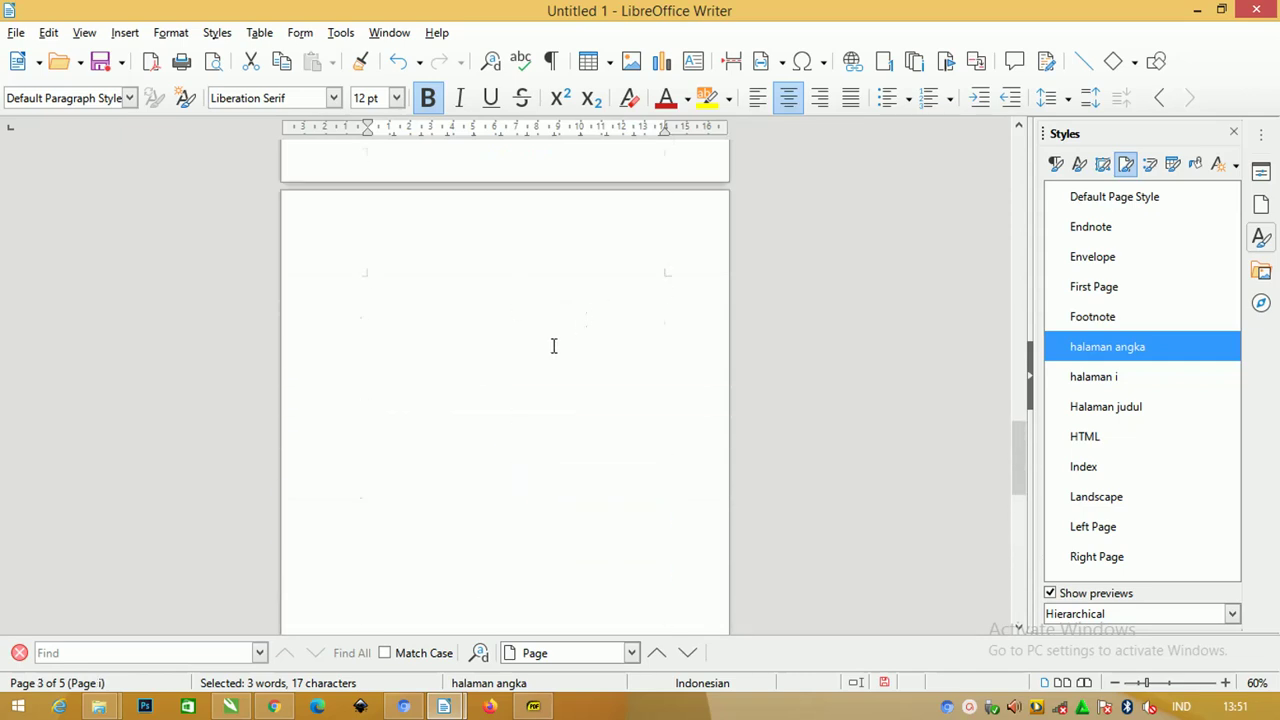
scroll(553, 346, up, 1)
Step: Add 'is' to complete the contents heading 'Daftas isi', then change the heading's letter case
click(540, 366)
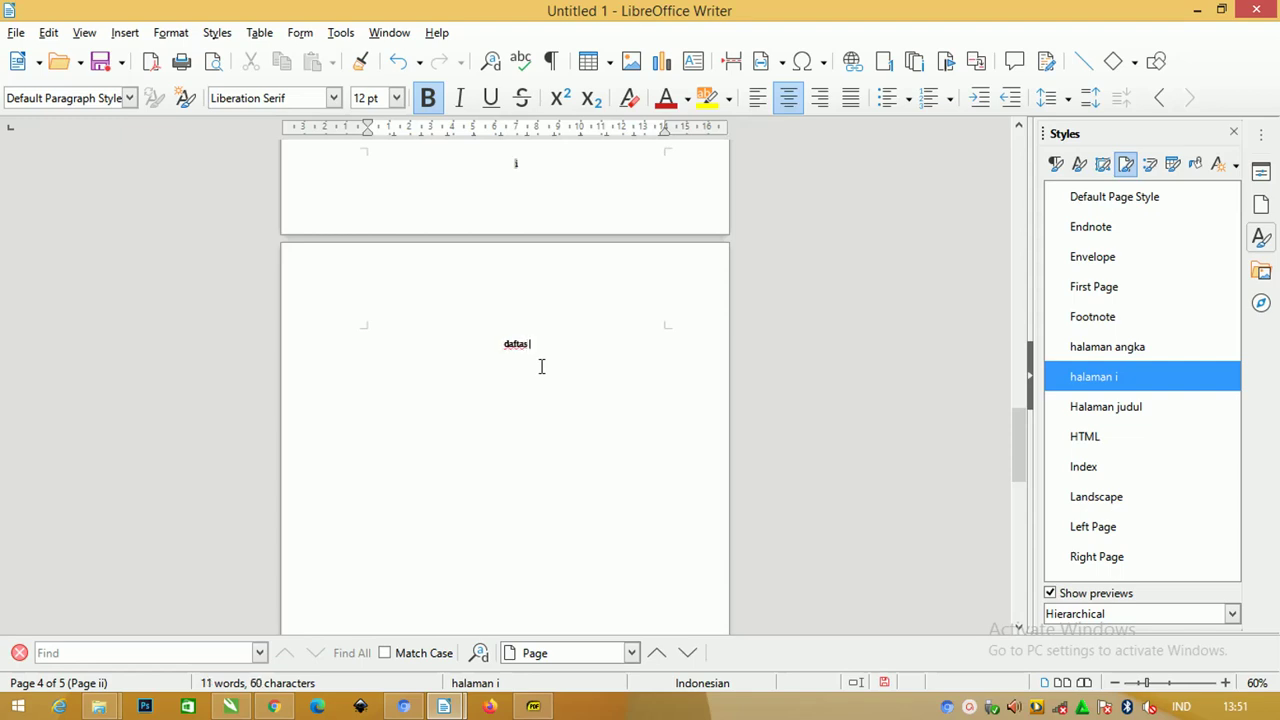
text(isi)
key(shift+Home)
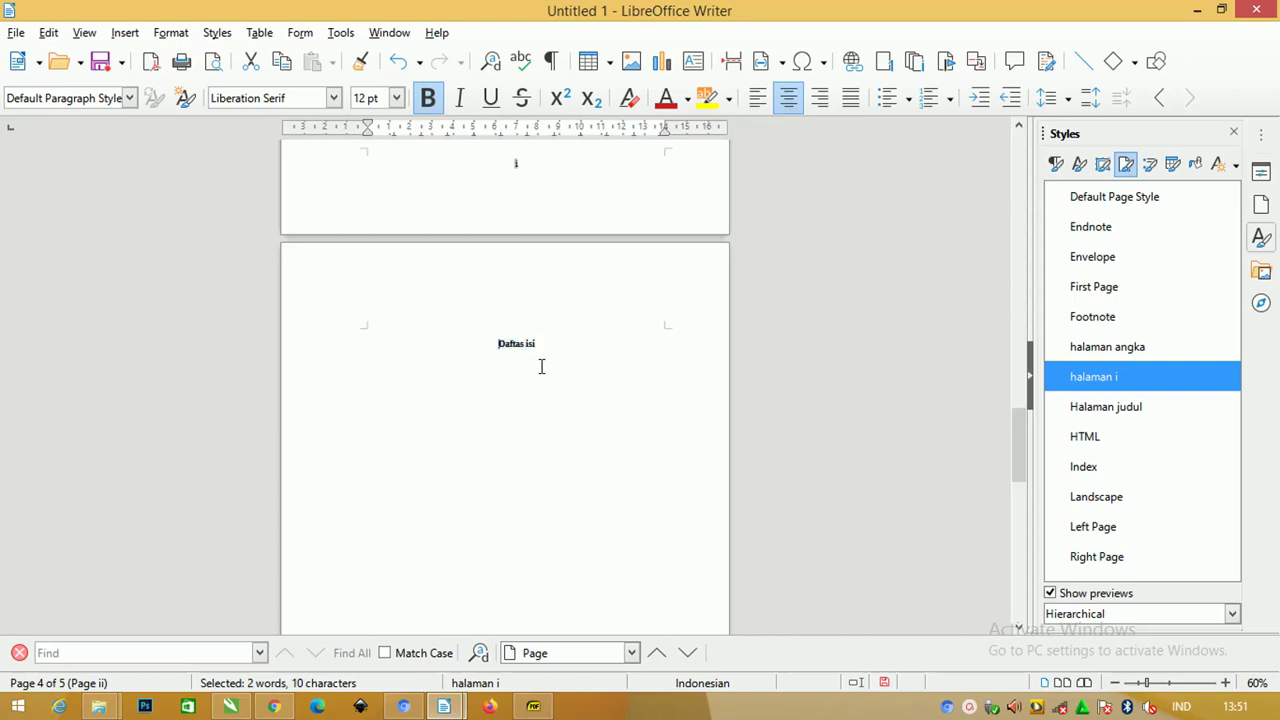
key(shift+F3)
scroll(538, 369, down, 7)
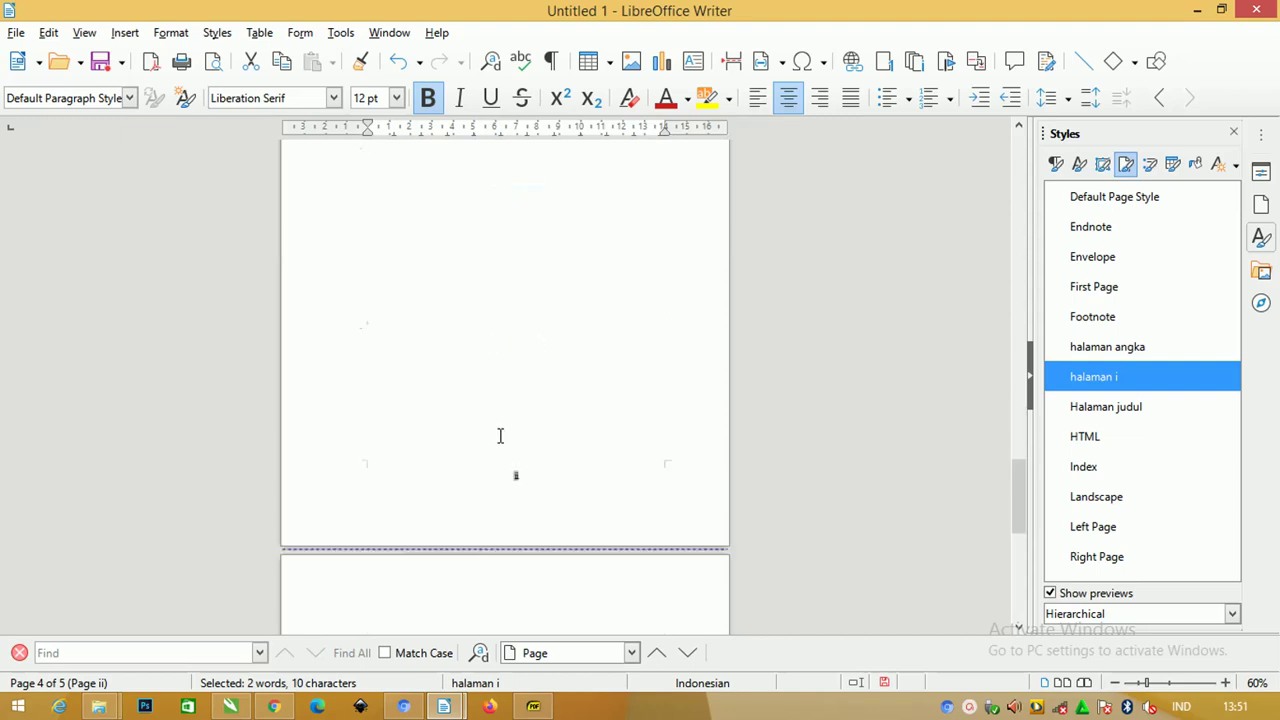
scroll(538, 369, down, 3)
click(540, 481)
scroll(534, 443, down, 3)
ctrl+scroll(523, 420, up, 3)
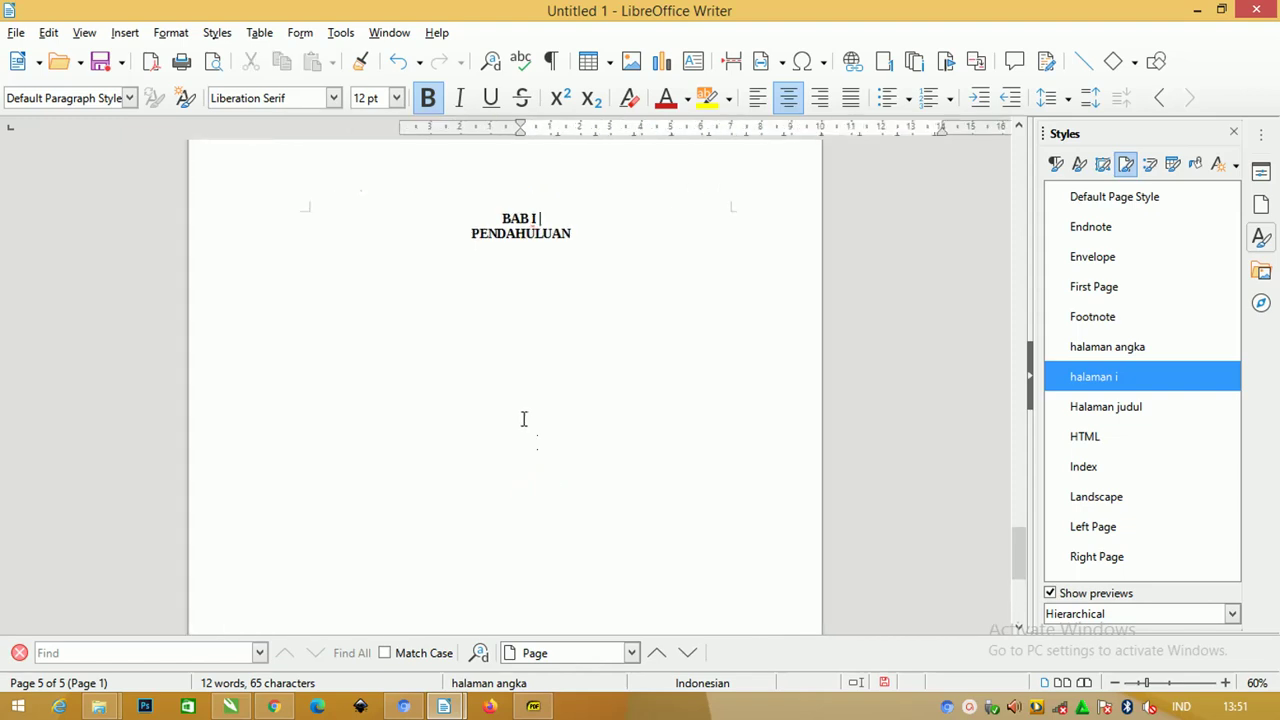
scroll(600, 424, down, 5)
scroll(666, 418, up, 5)
scroll(667, 418, up, 3)
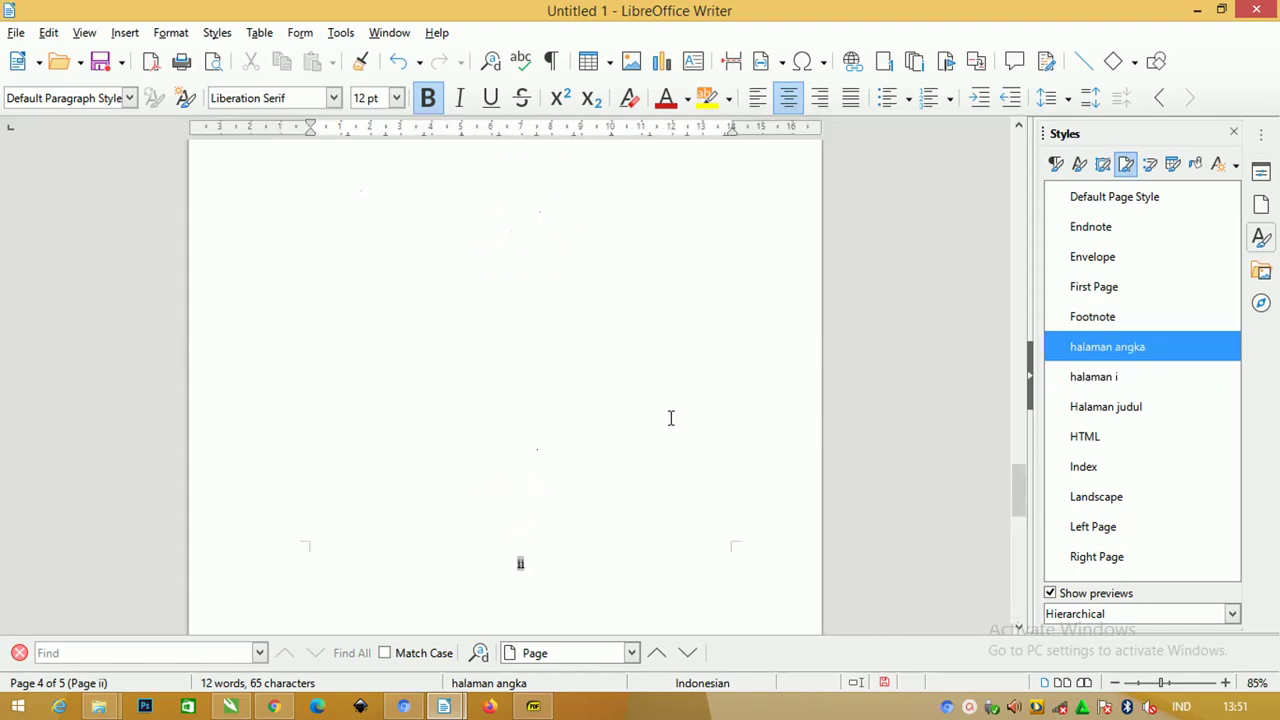
scroll(668, 418, up, 3)
scroll(670, 418, up, 3)
scroll(669, 420, down, 2)
ctrl+scroll(669, 420, up, 2)
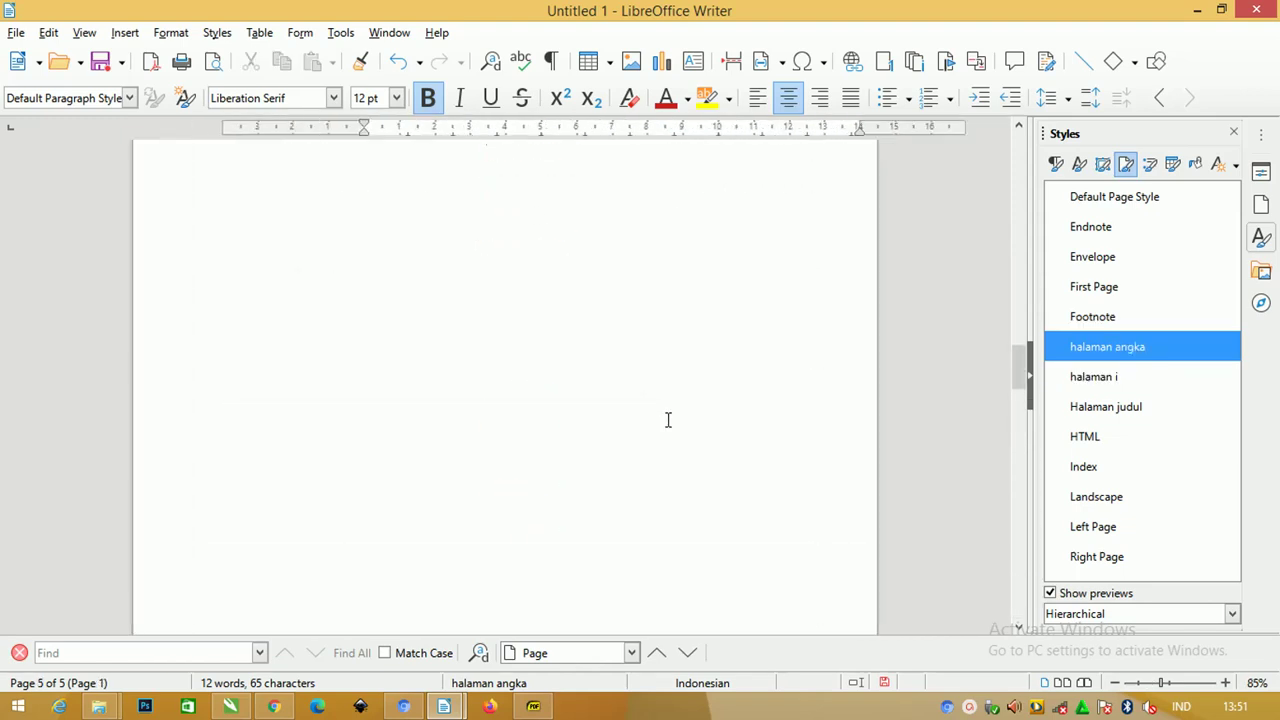
ctrl+scroll(580, 420, down, 4)
scroll(582, 425, up, 3)
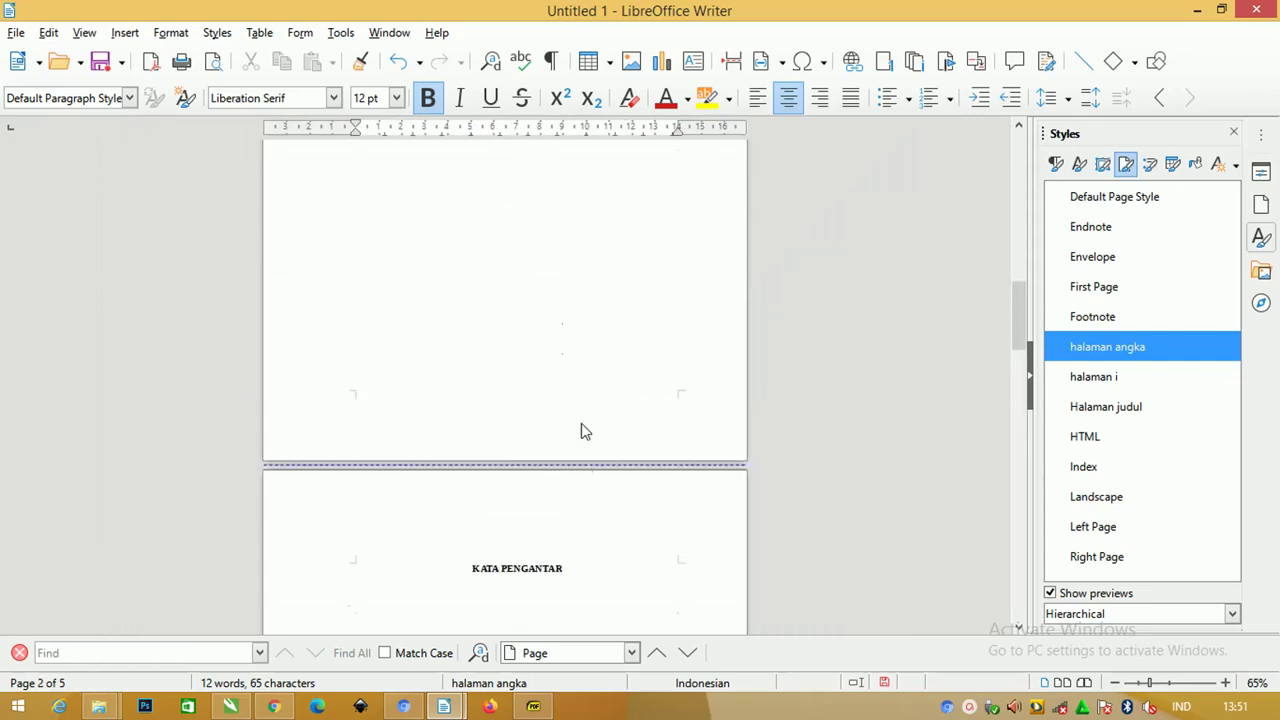
ctrl+scroll(582, 425, down, 2)
scroll(581, 427, up, 2)
scroll(581, 427, up, 3)
scroll(581, 427, up, 3)
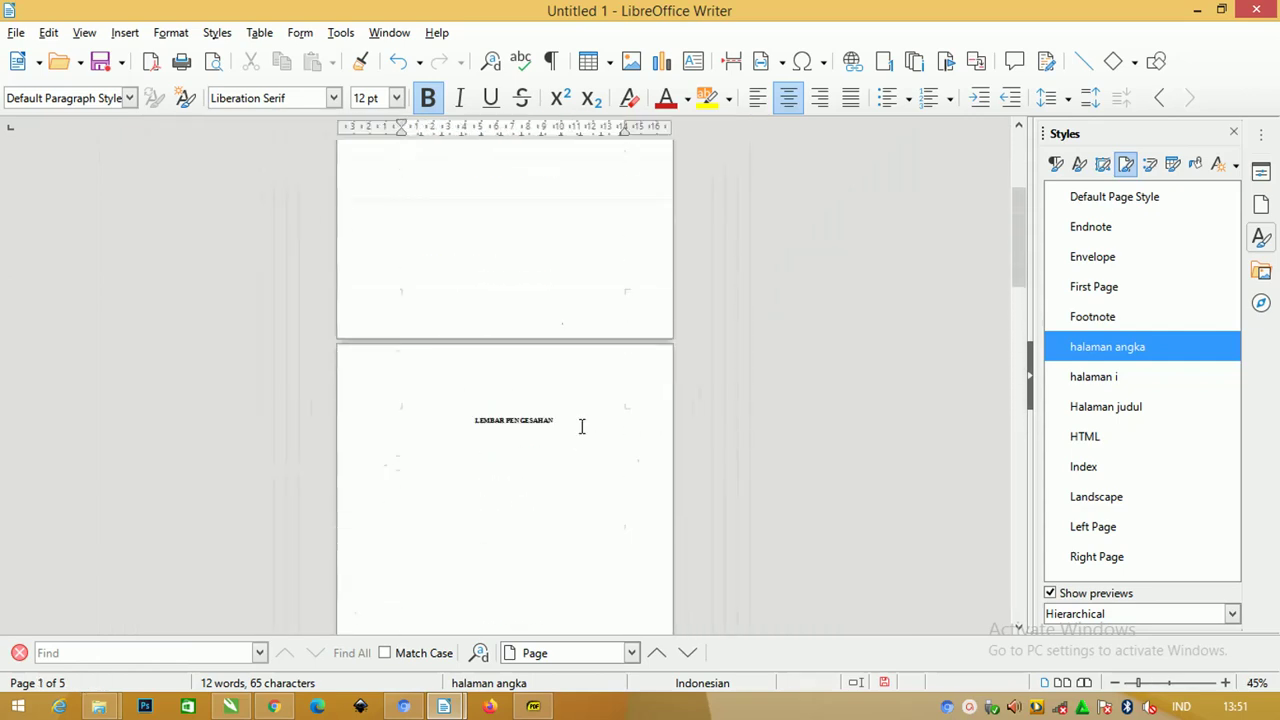
scroll(581, 427, up, 3)
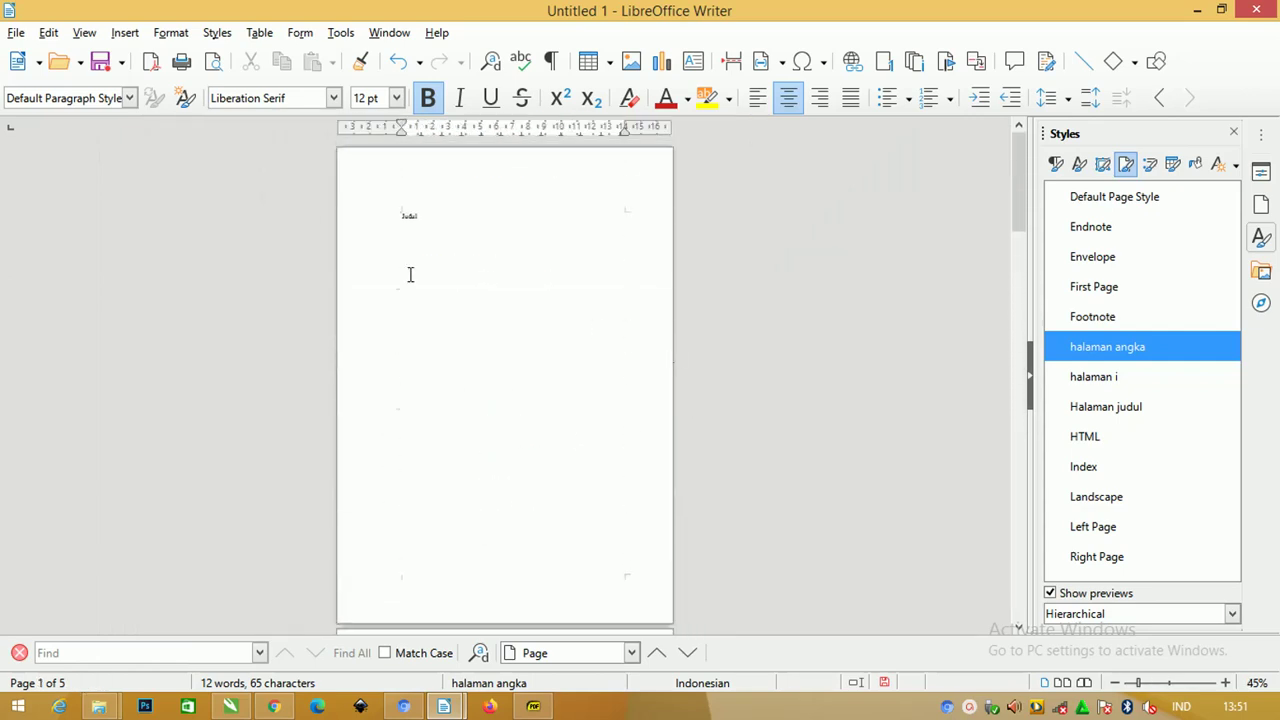
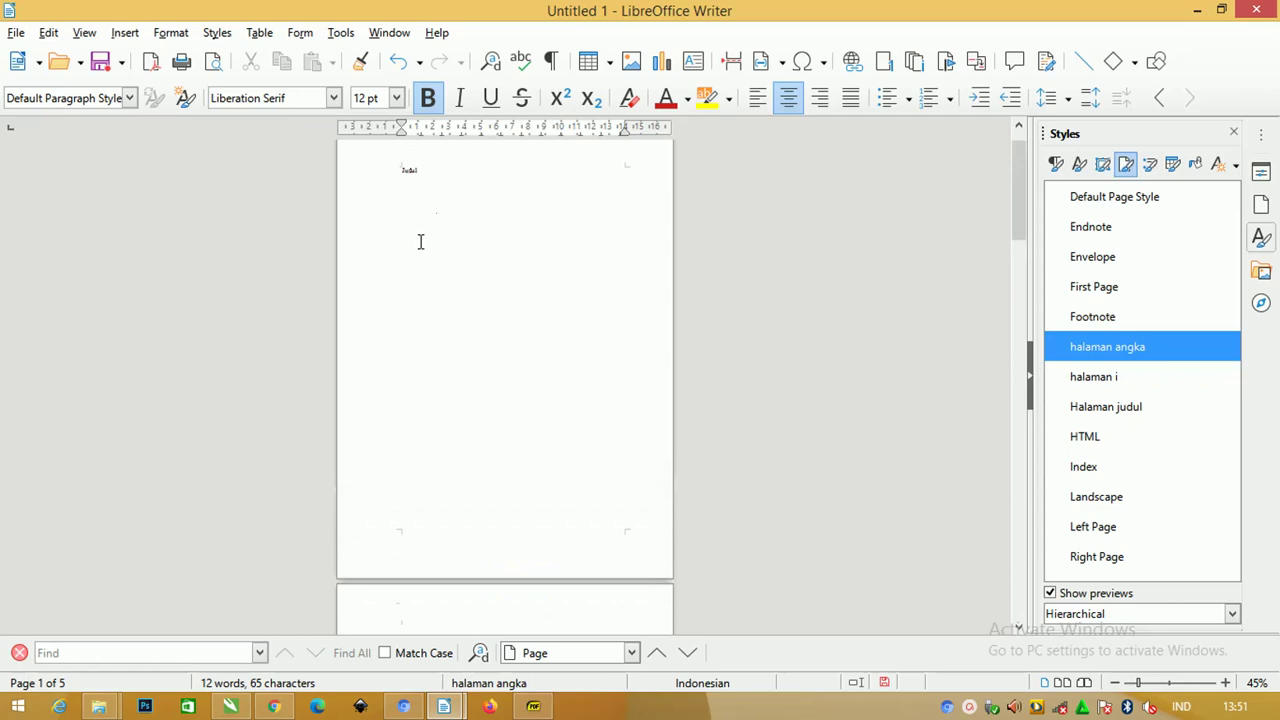
Step: Copy all of the cover text from Notepad and select the placeholder 'Judul' in Writer
scroll(714, 397, down, 5)
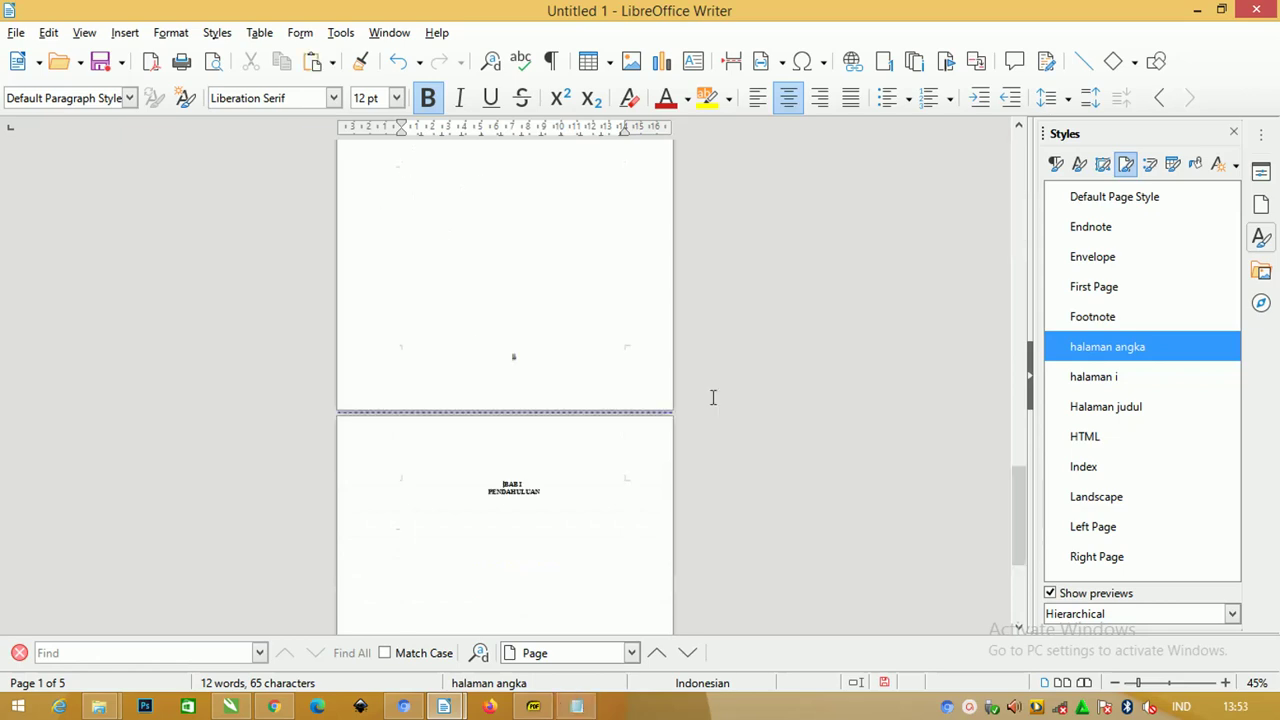
scroll(509, 300, down, 3)
scroll(509, 300, up, 3)
scroll(509, 300, up, 3)
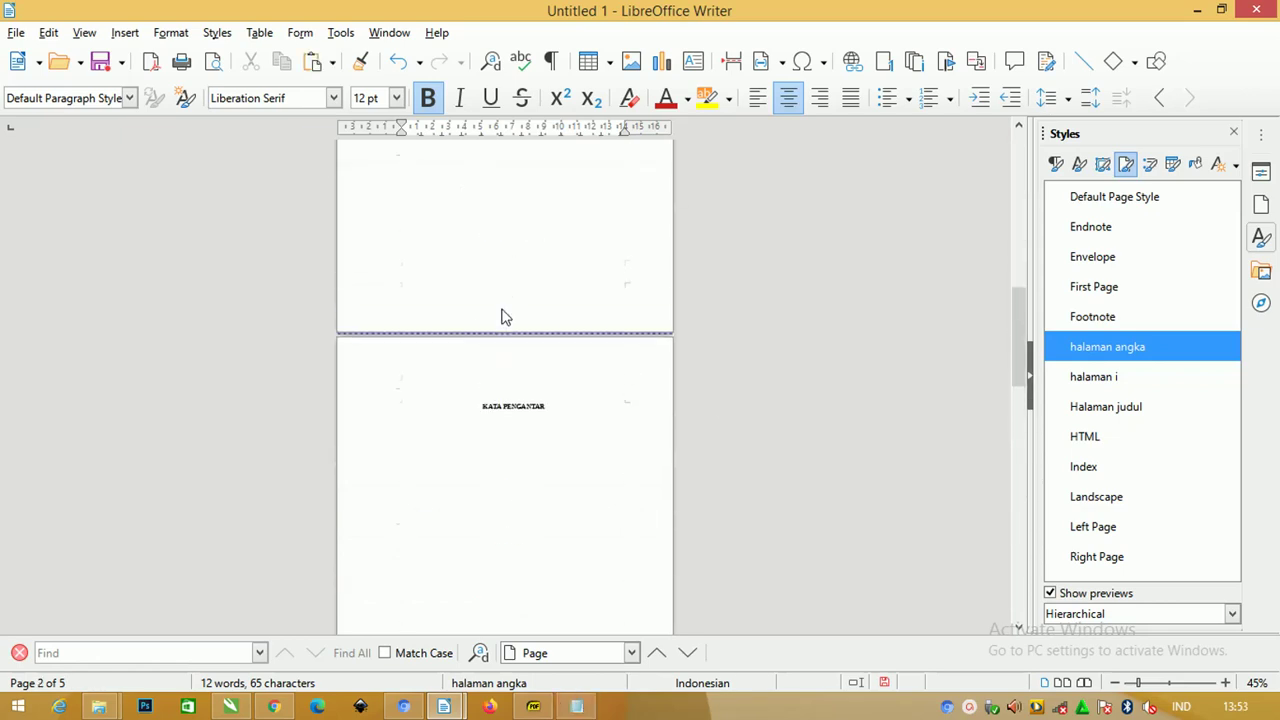
scroll(540, 252, up, 2)
ctrl+scroll(540, 250, up, 2)
scroll(549, 231, up, 5)
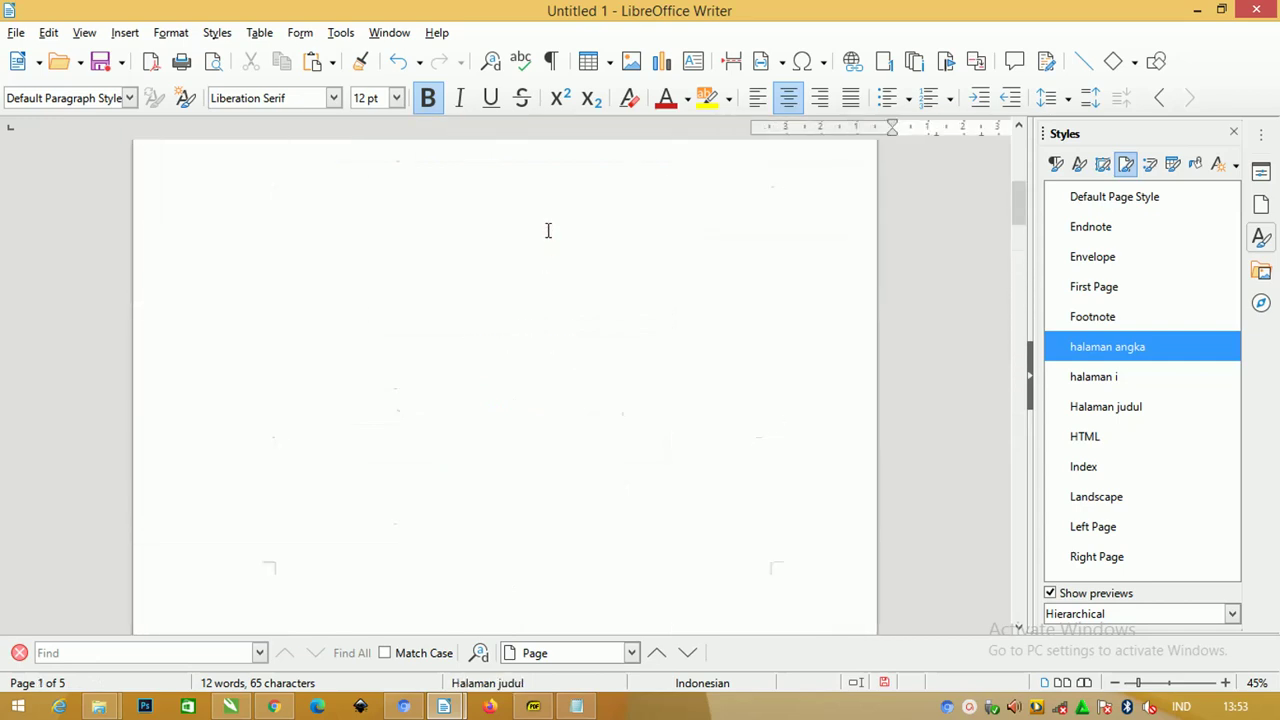
scroll(544, 227, up, 3)
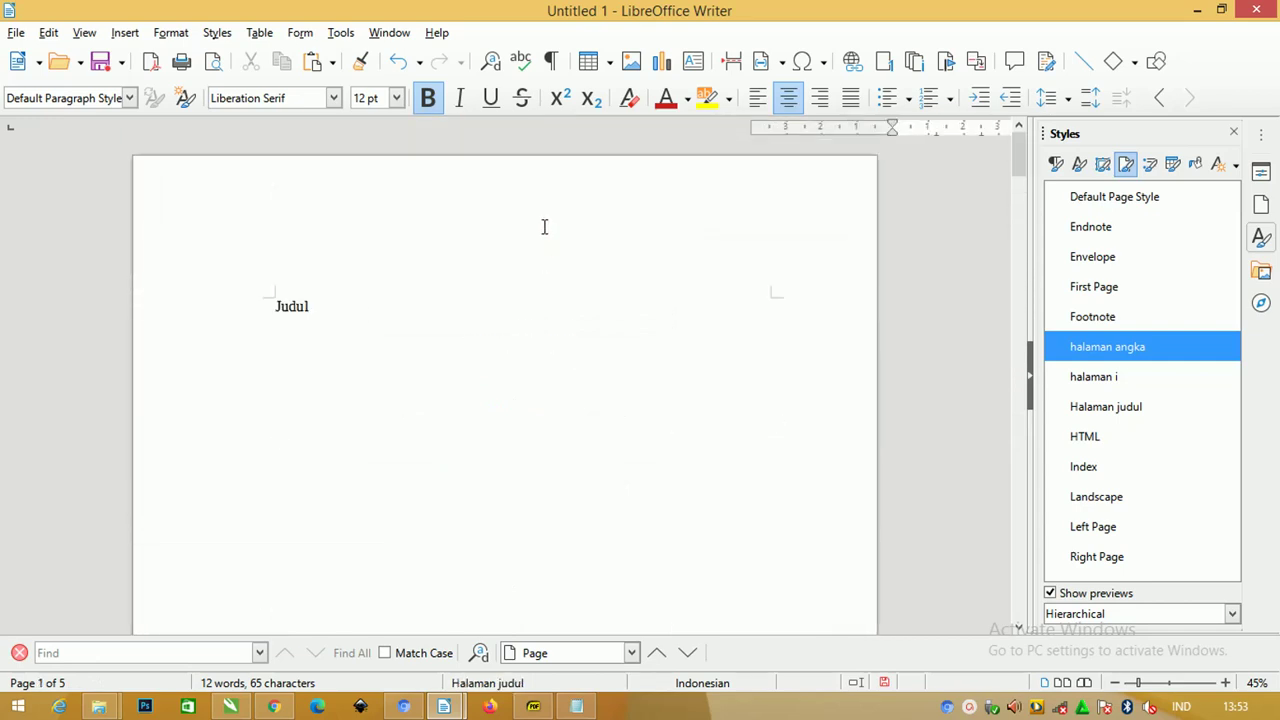
click(576, 706)
click(475, 357)
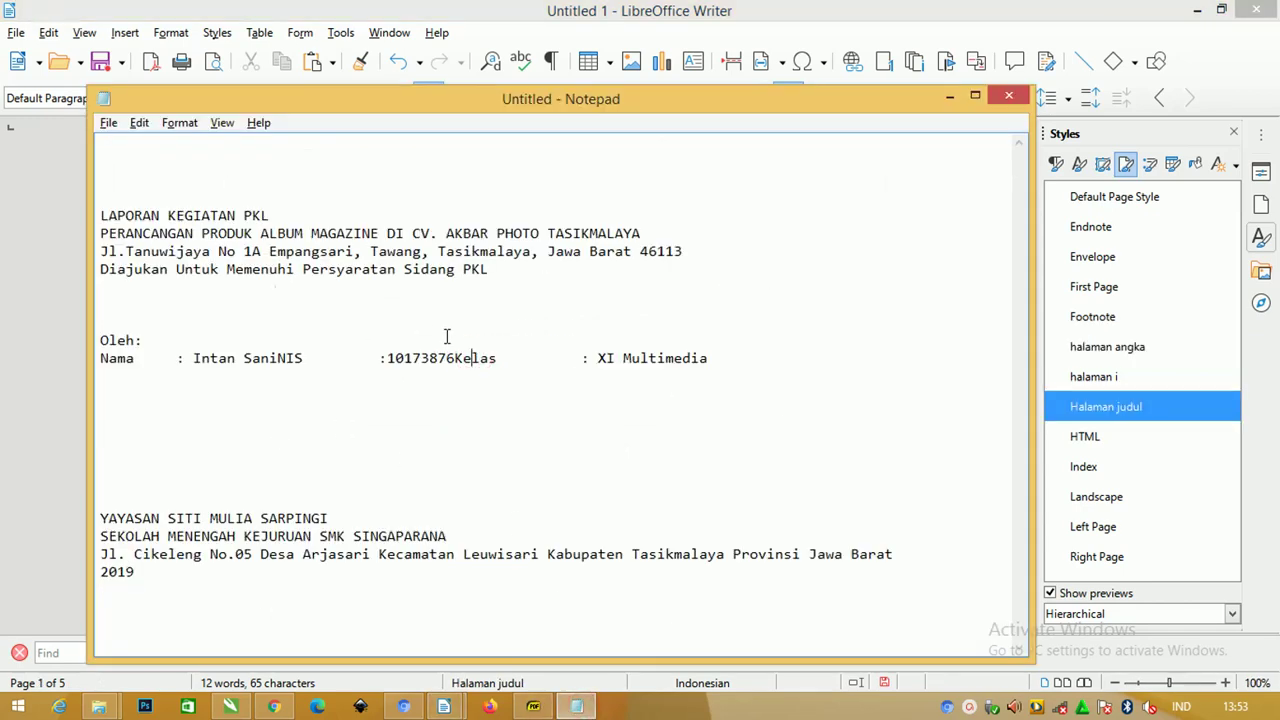
key(ctrl+a)
right_click(249, 243)
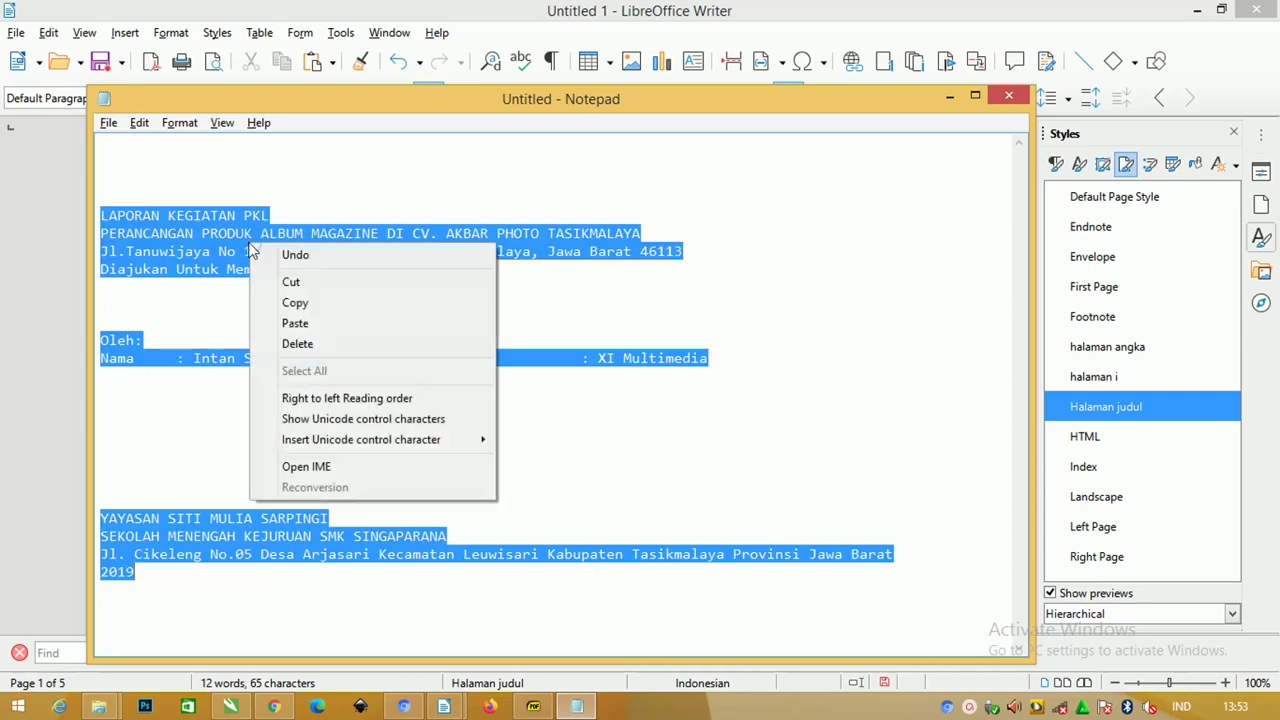
click(300, 306)
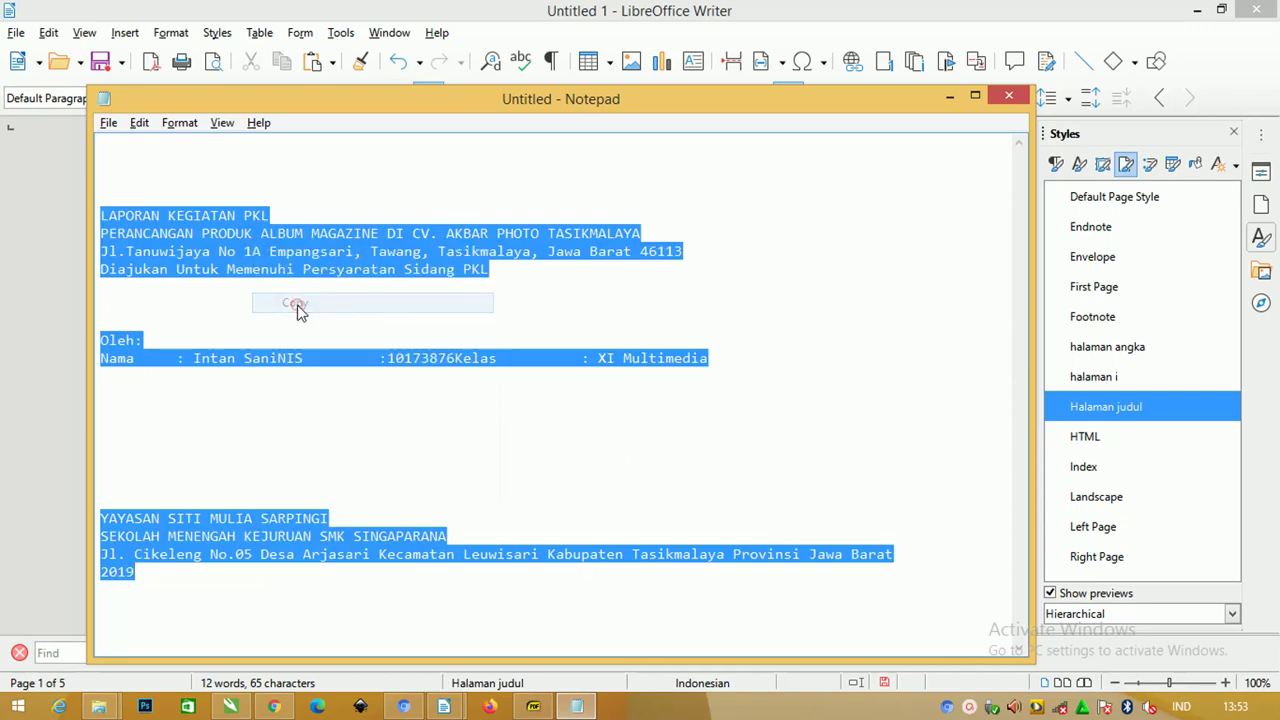
click(396, 18)
double_click(360, 301)
Step: Paste the cover text over Judul, centre the whole page, and bold the three title lines
key(ctrl+v)
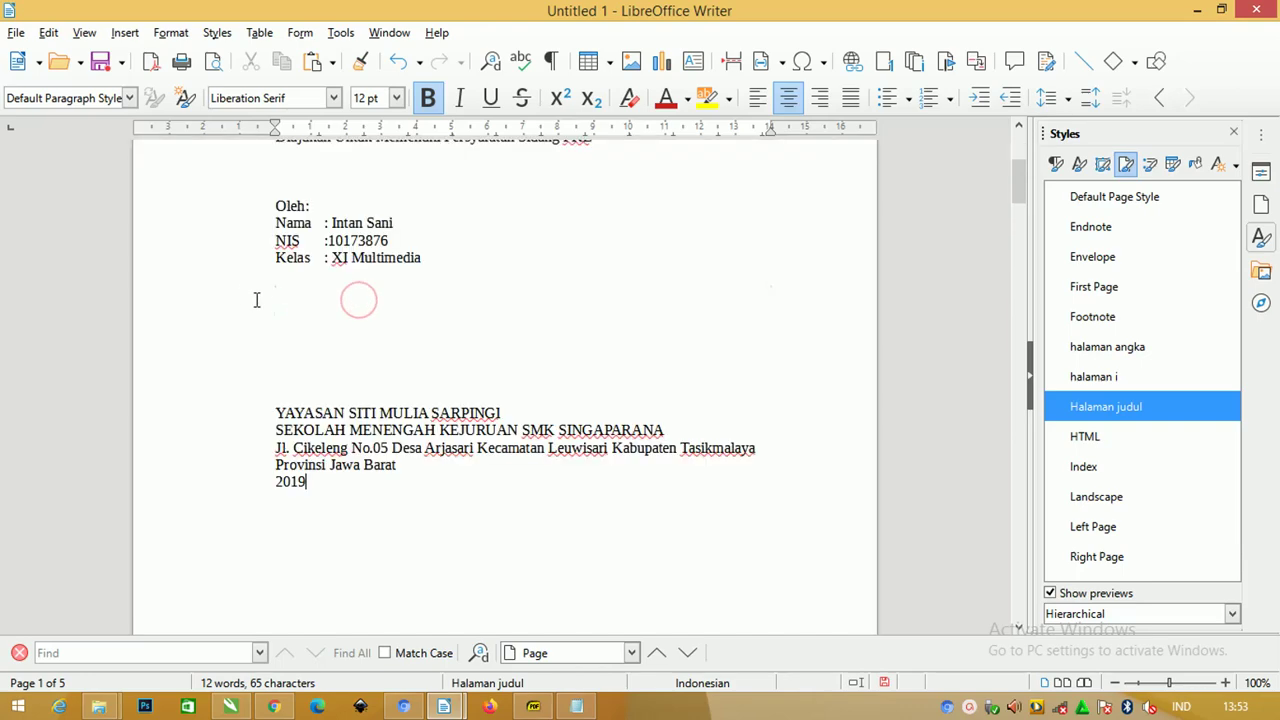
scroll(385, 272, down, 3)
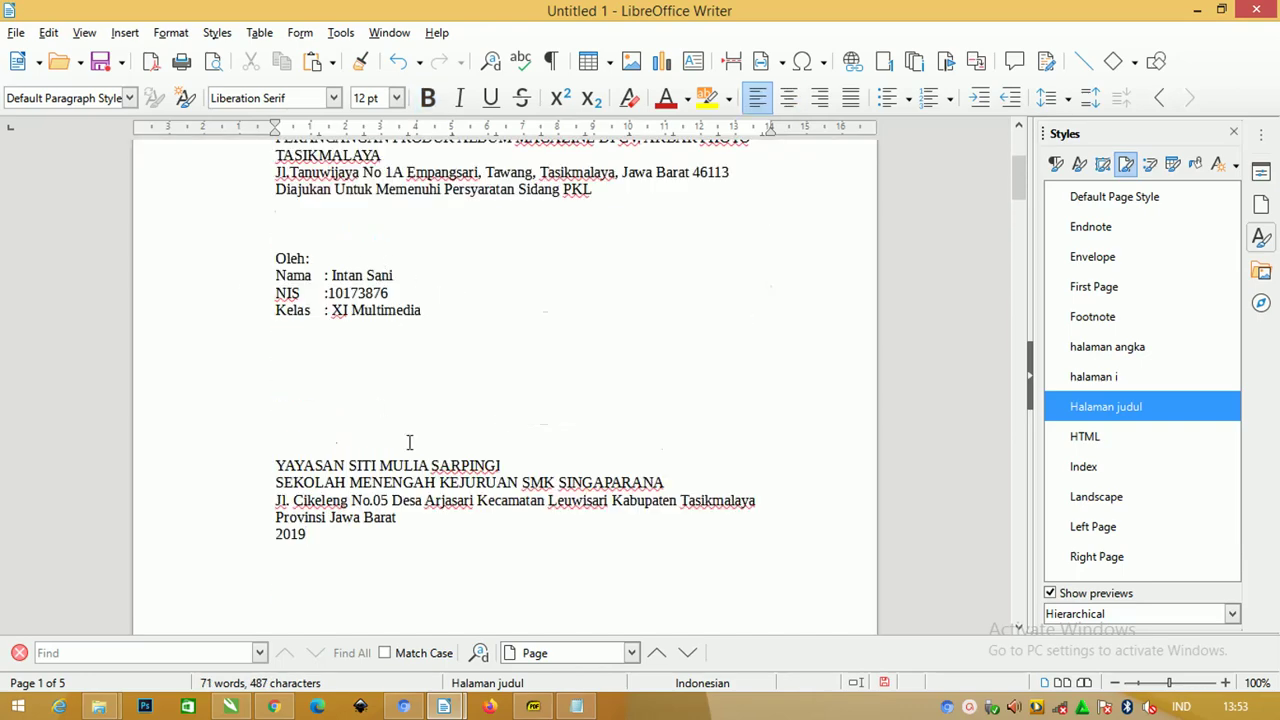
drag(383, 547, 206, 196)
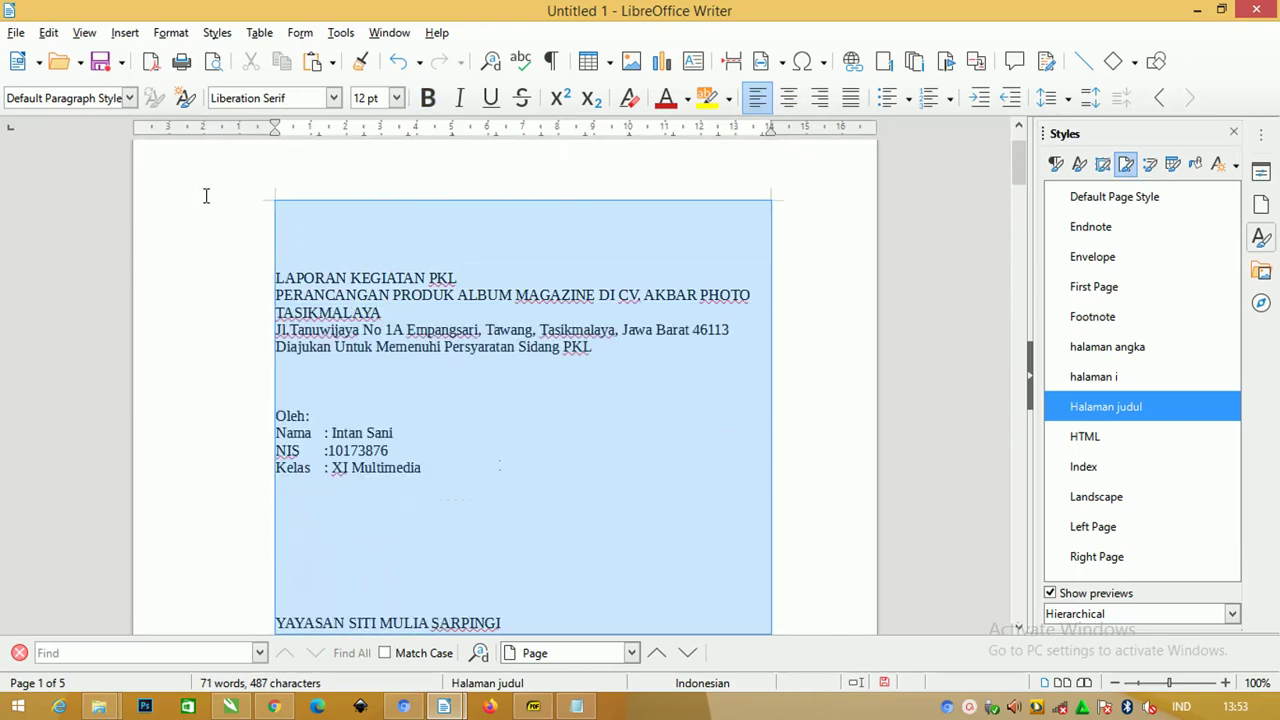
click(788, 97)
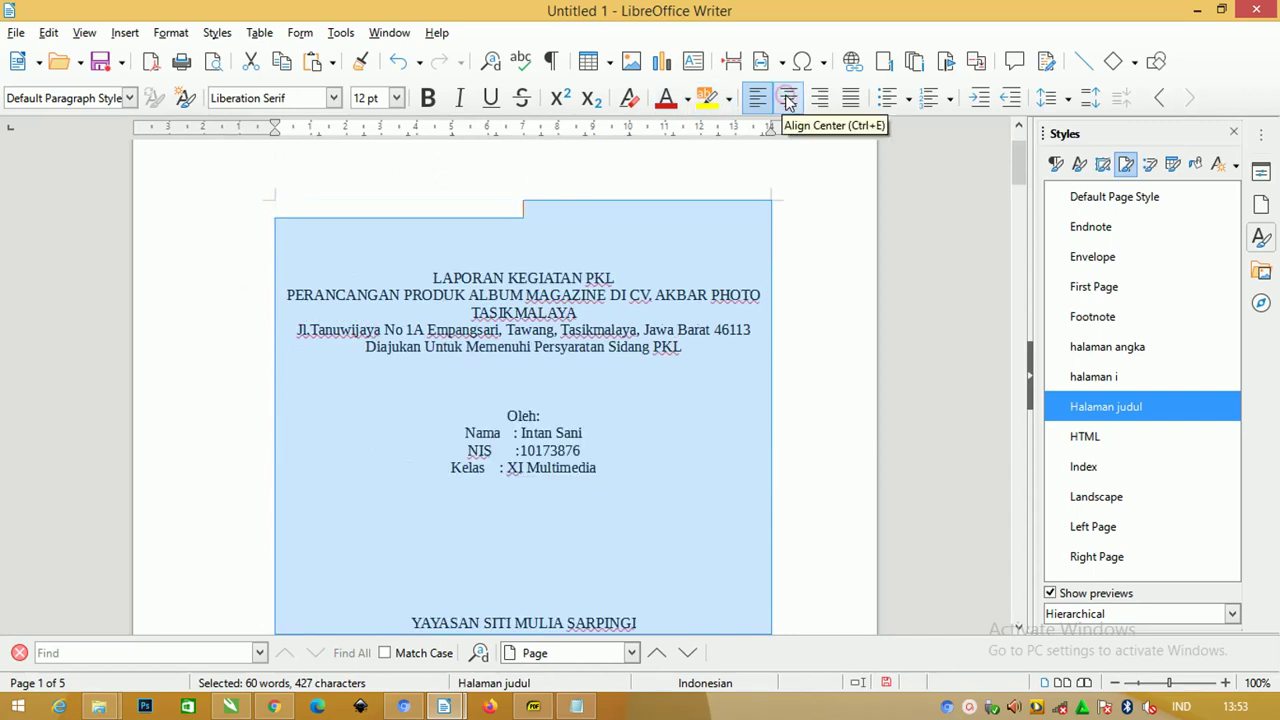
click(503, 277)
triple_click(588, 312)
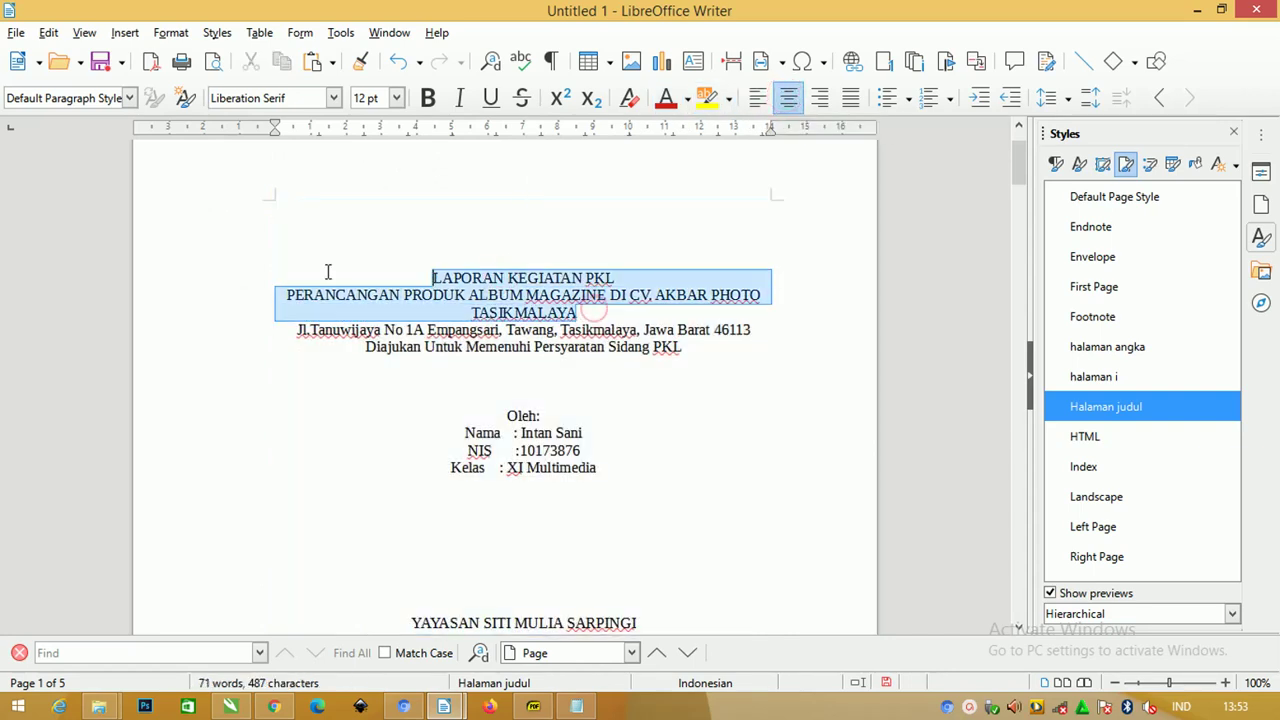
key(ctrl+b)
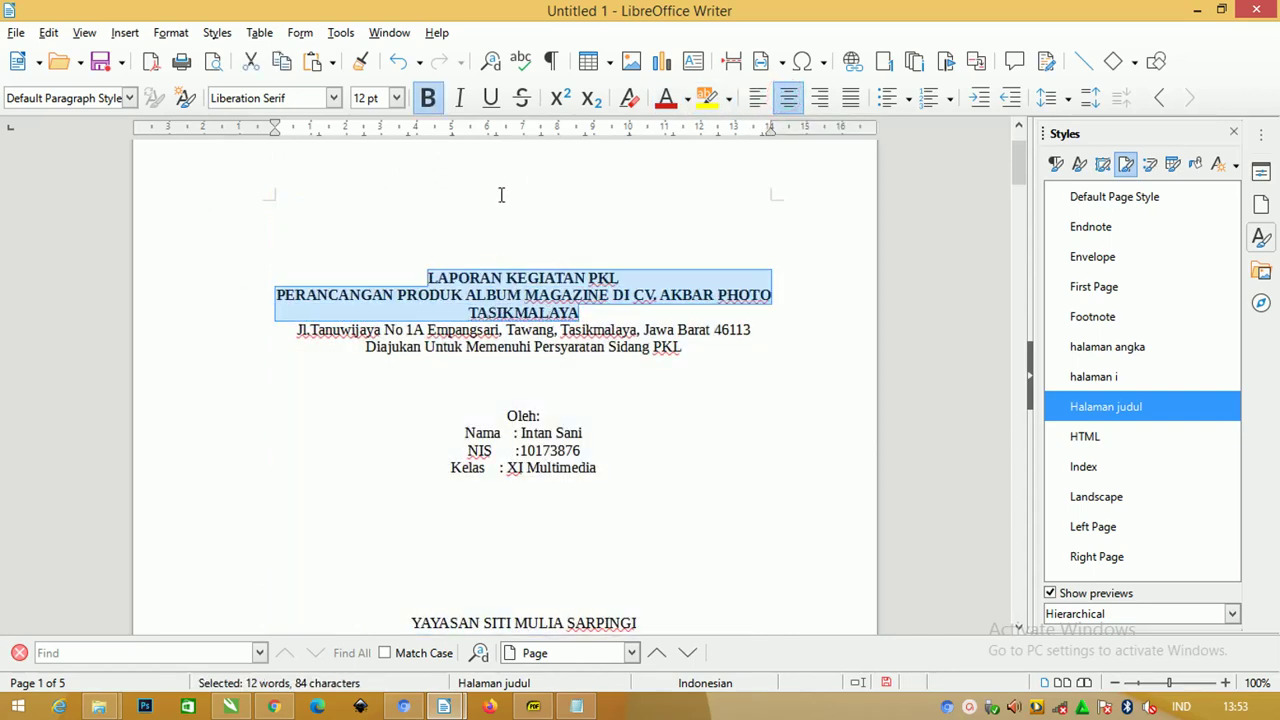
Step: Left-align the Nama, NIS and Kelas lines and indent them with the ruler under 'Oleh:'
ctrl+scroll(452, 146, up, 4)
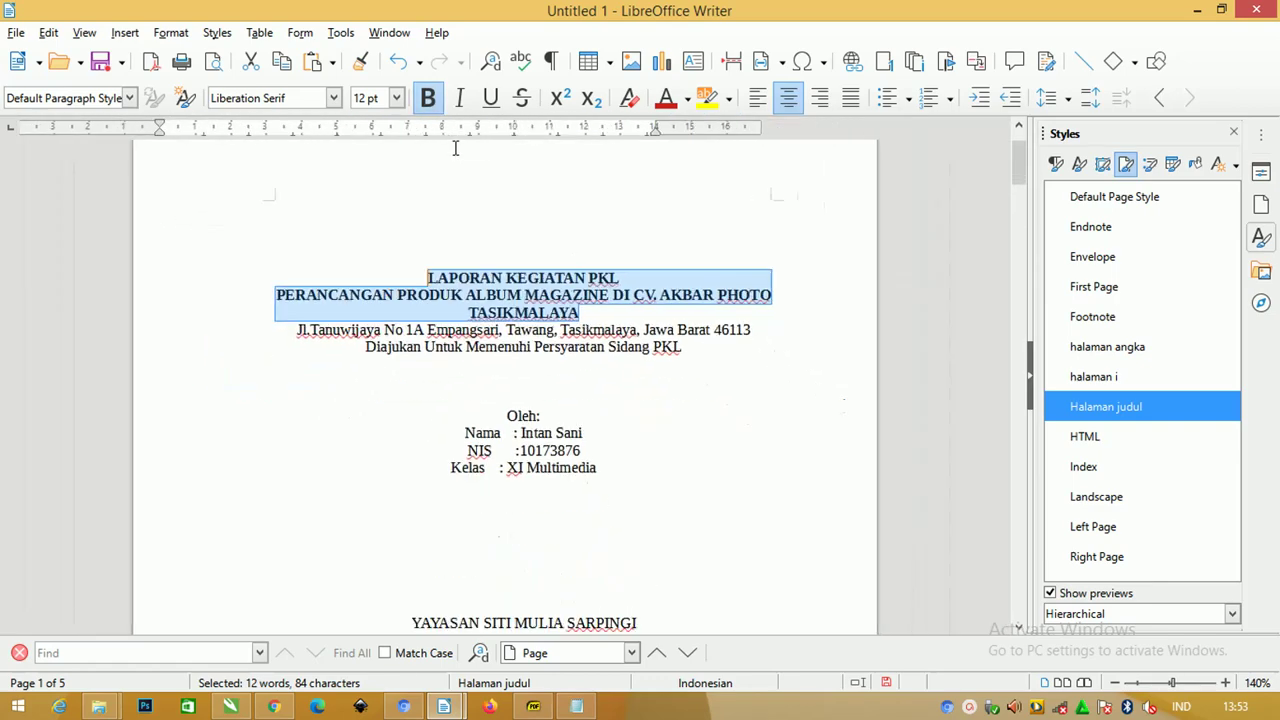
ctrl+scroll(455, 148, down, 6)
drag(592, 403, 436, 373)
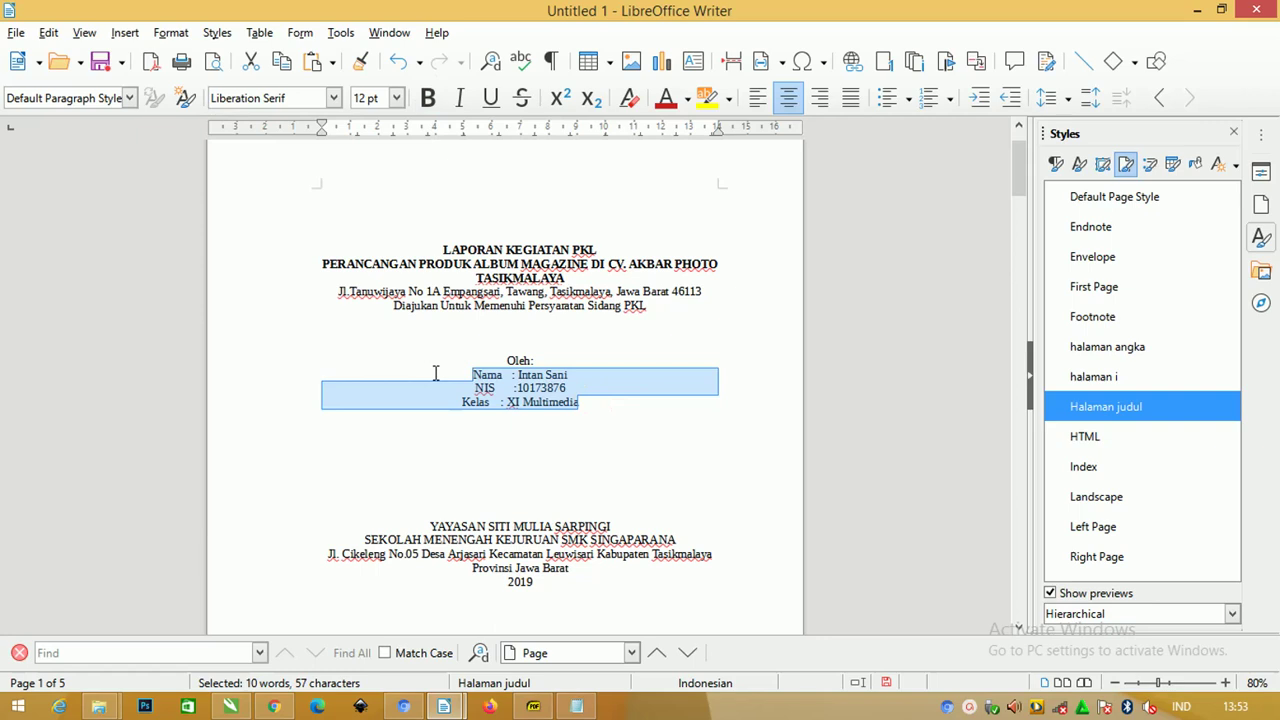
key(ctrl+l)
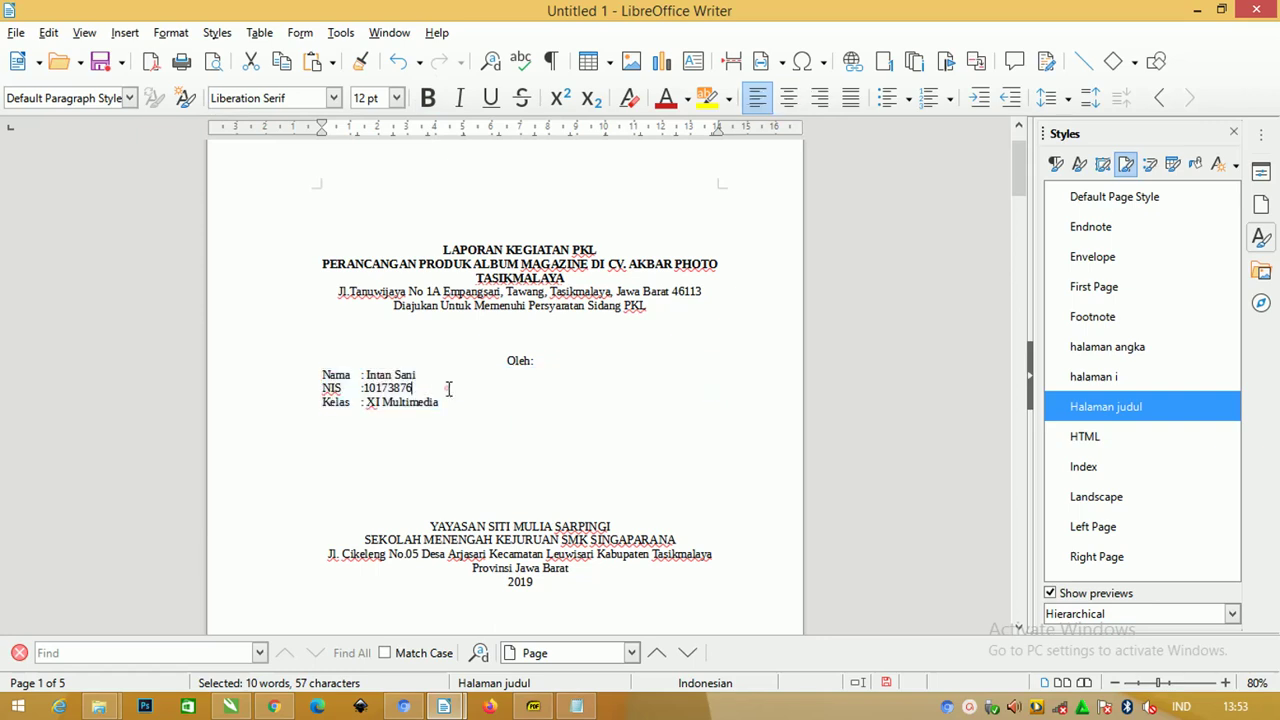
drag(459, 401, 285, 375)
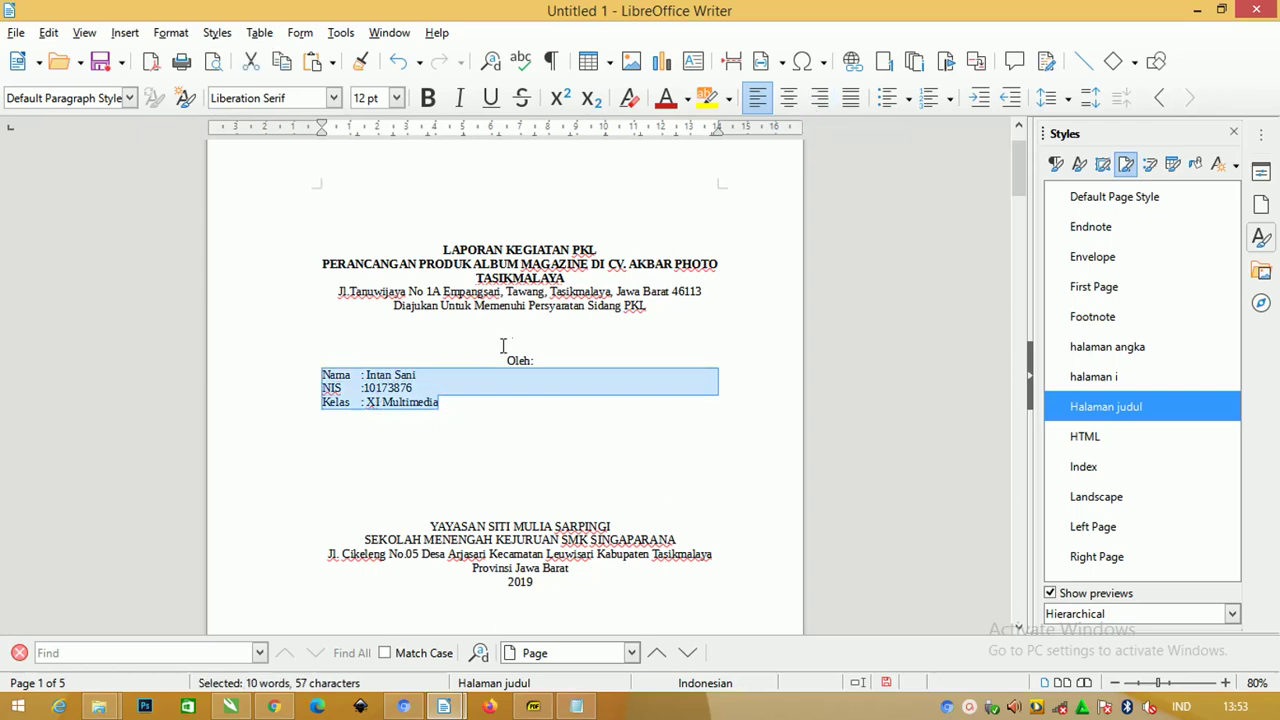
mouse_move(320, 132)
mouse_down()
mouse_move(449, 174)
mouse_move(527, 174)
mouse_up()
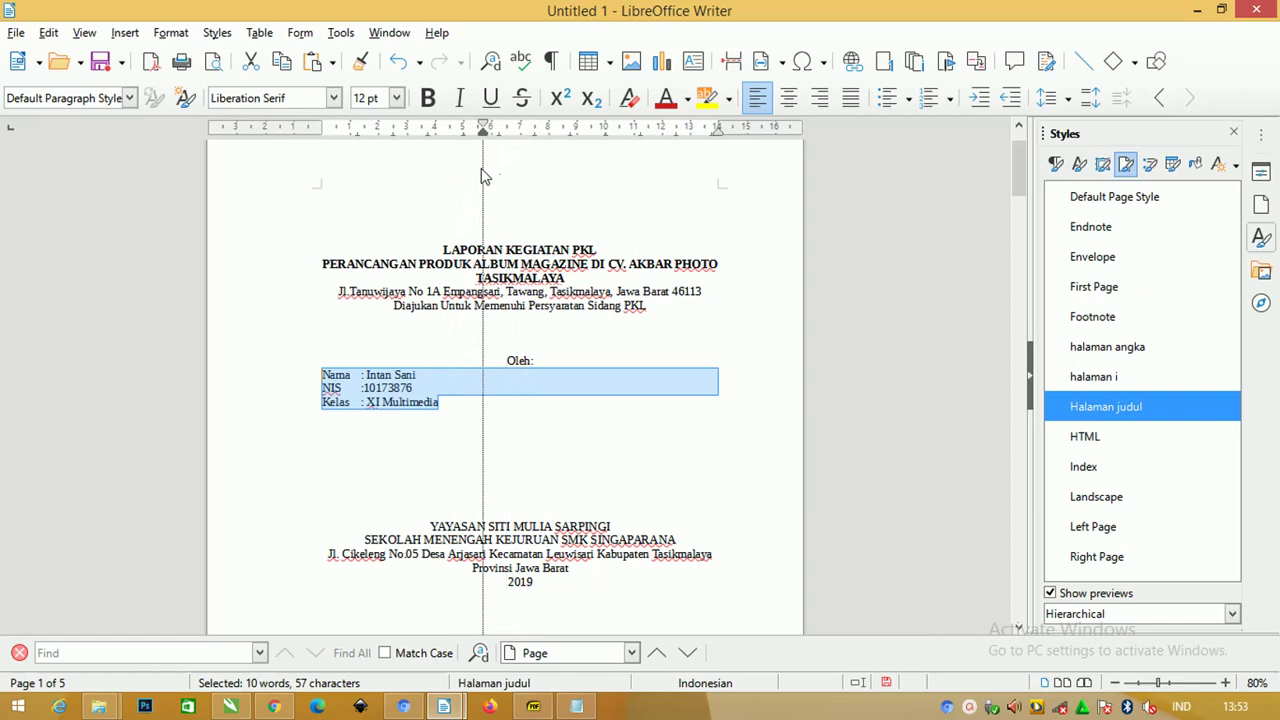
drag(507, 178, 477, 165)
right_click(549, 140)
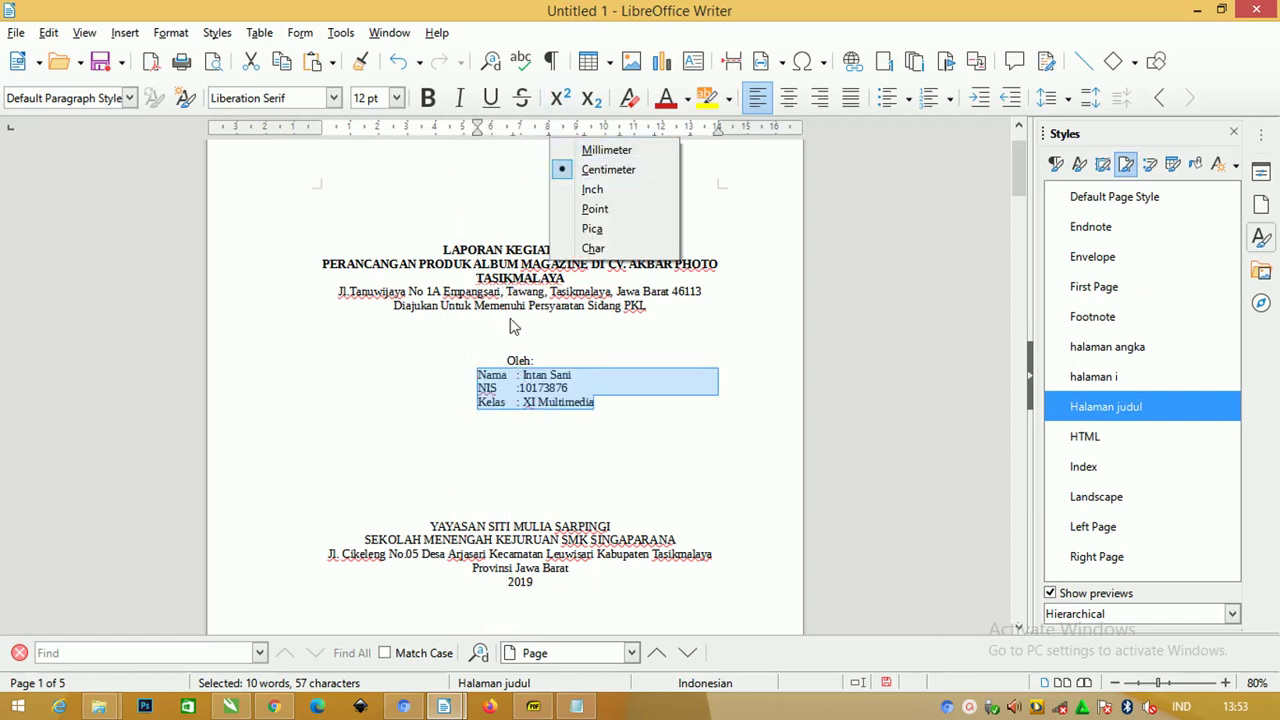
click(476, 137)
drag(477, 130, 461, 130)
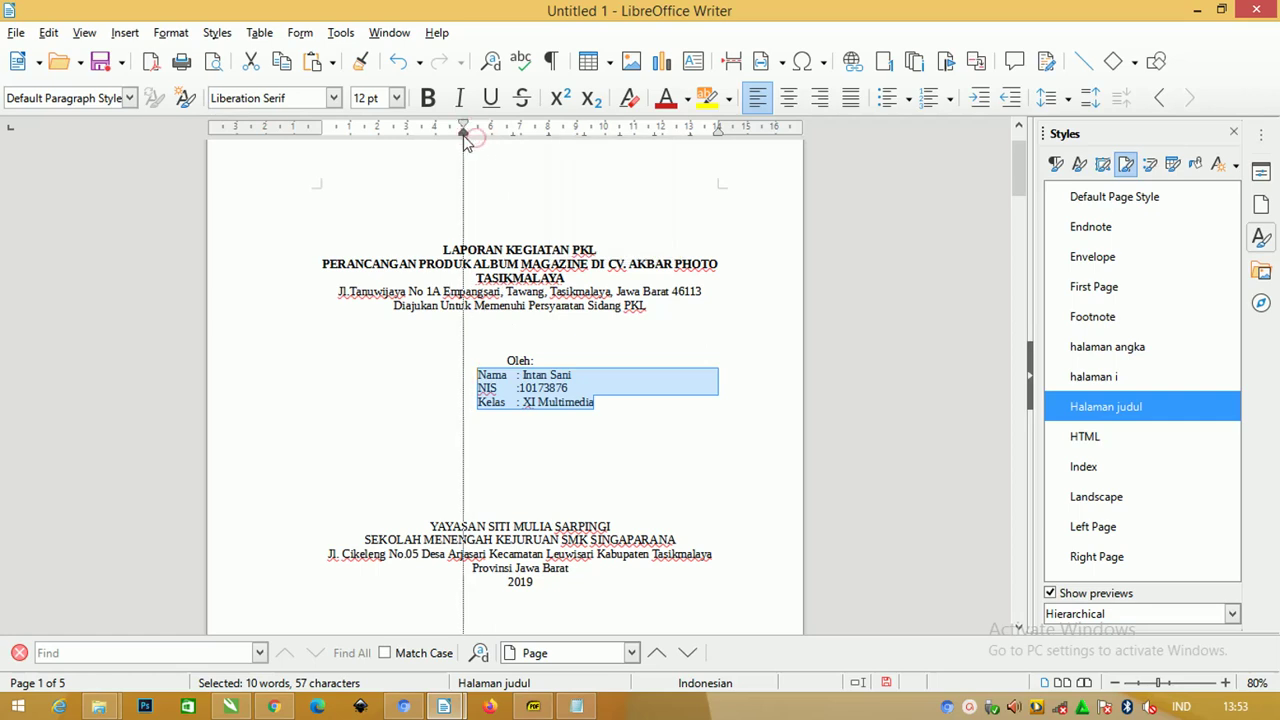
click(558, 291)
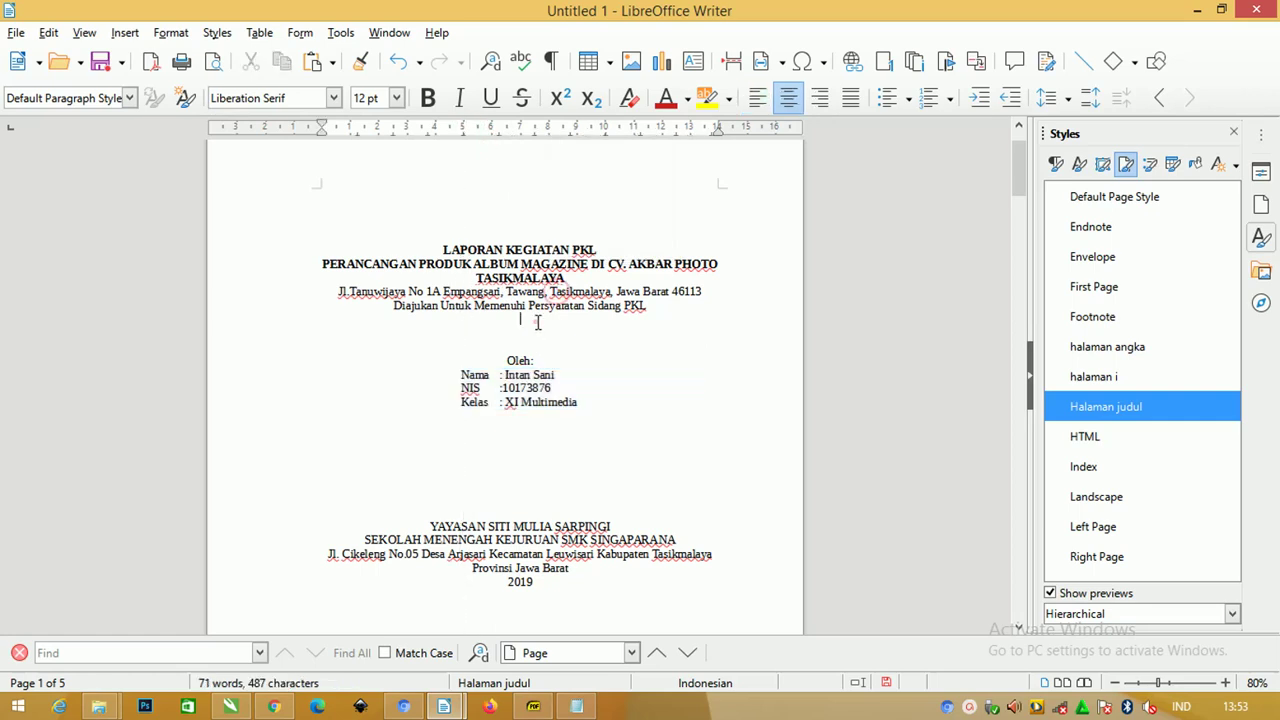
Step: Make the YAYASAN and SEKOLAH lines bold
scroll(534, 320, down, 3)
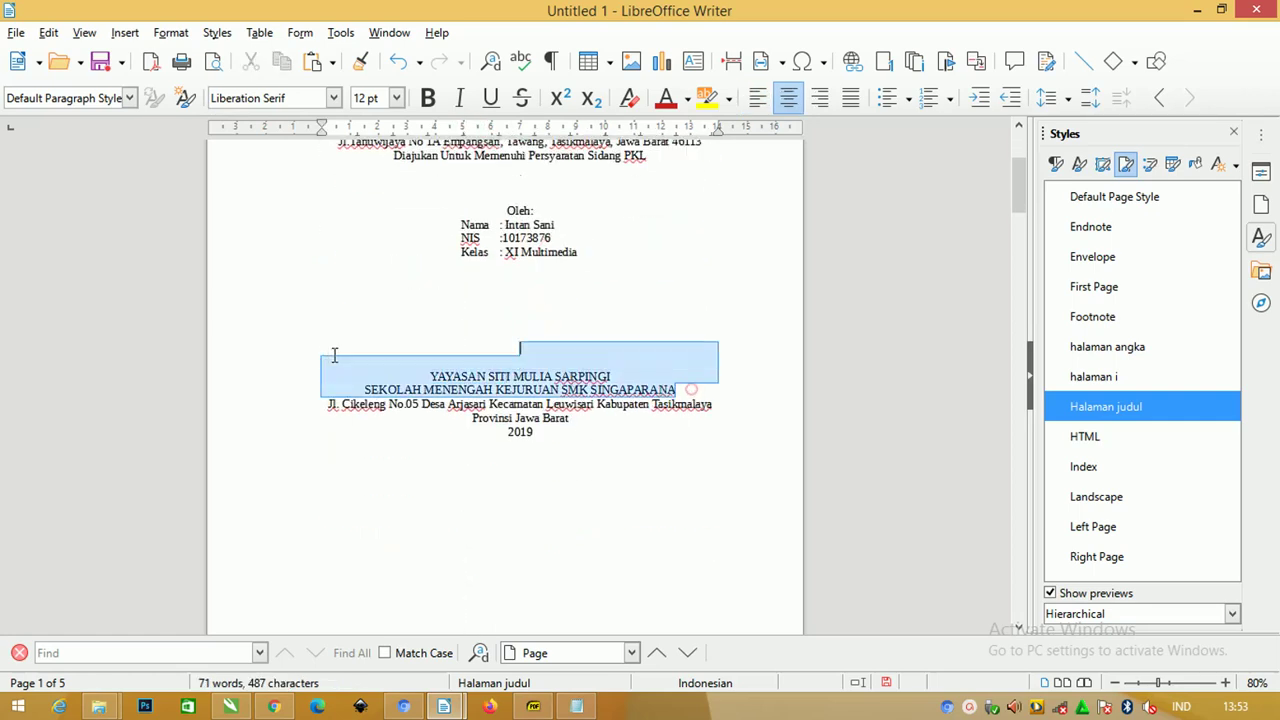
drag(689, 389, 392, 370)
ctrl+scroll(545, 402, up, 2)
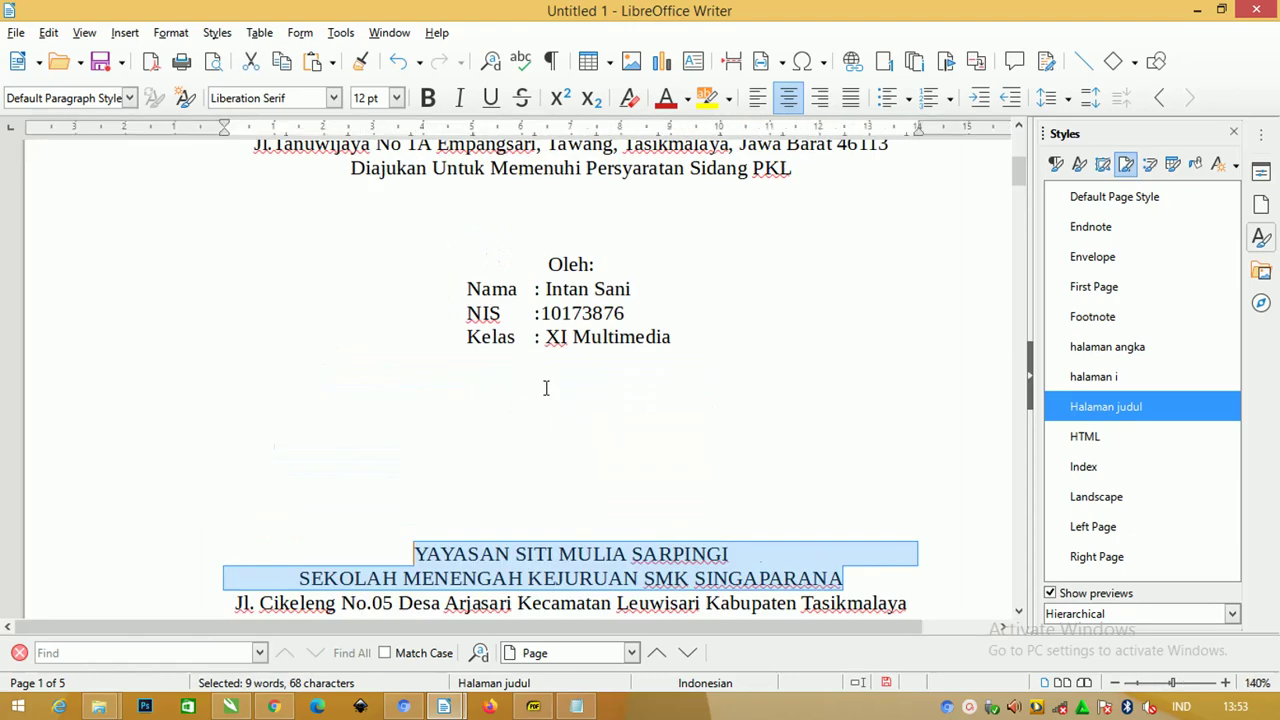
ctrl+scroll(432, 312, down, 1)
ctrl+scroll(418, 296, down, 1)
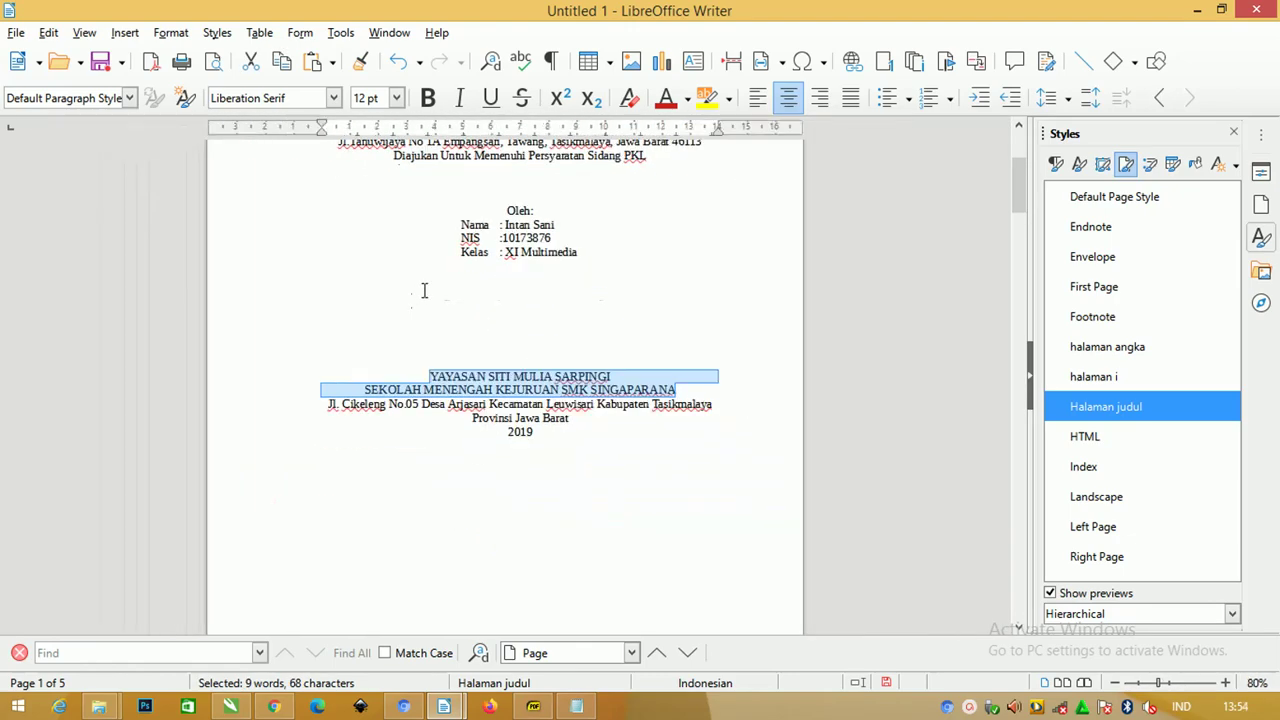
key(ctrl+b)
Step: Add a blank line above the YAYASAN block to push it down the page
ctrl+scroll(493, 322, up, 2)
ctrl+scroll(493, 322, down, 1)
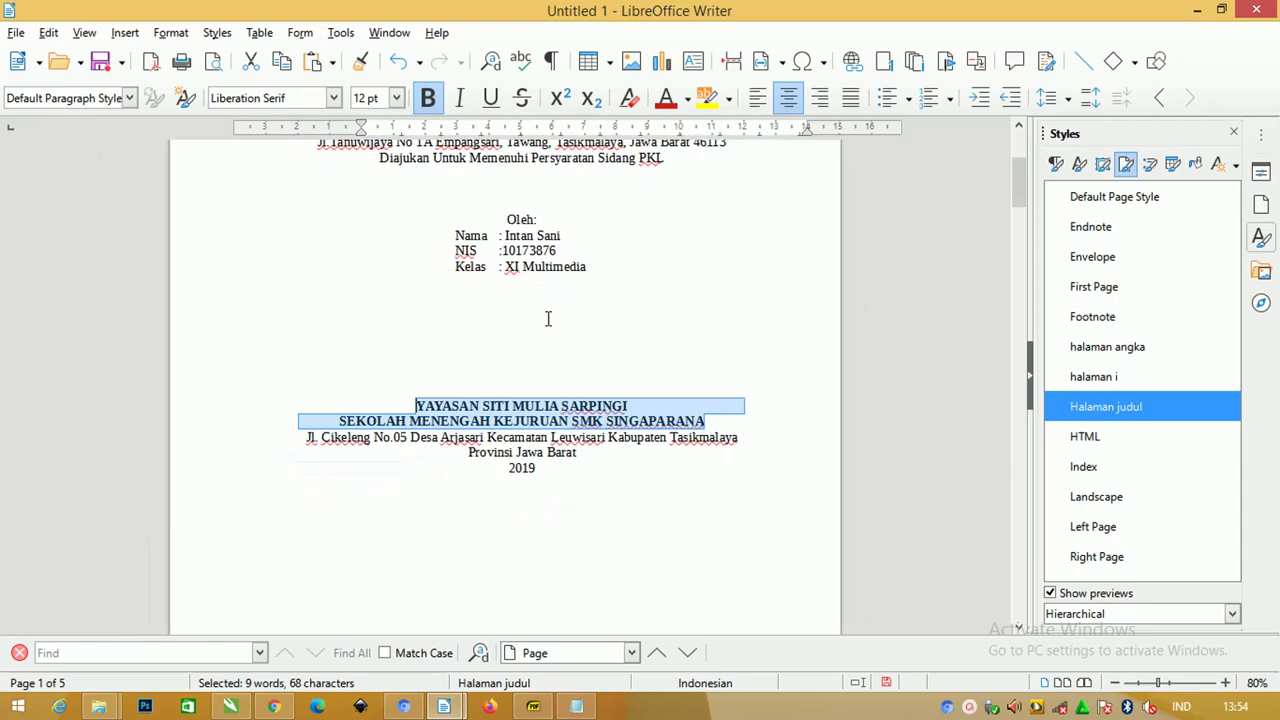
scroll(509, 377, up, 4)
scroll(495, 378, down, 3)
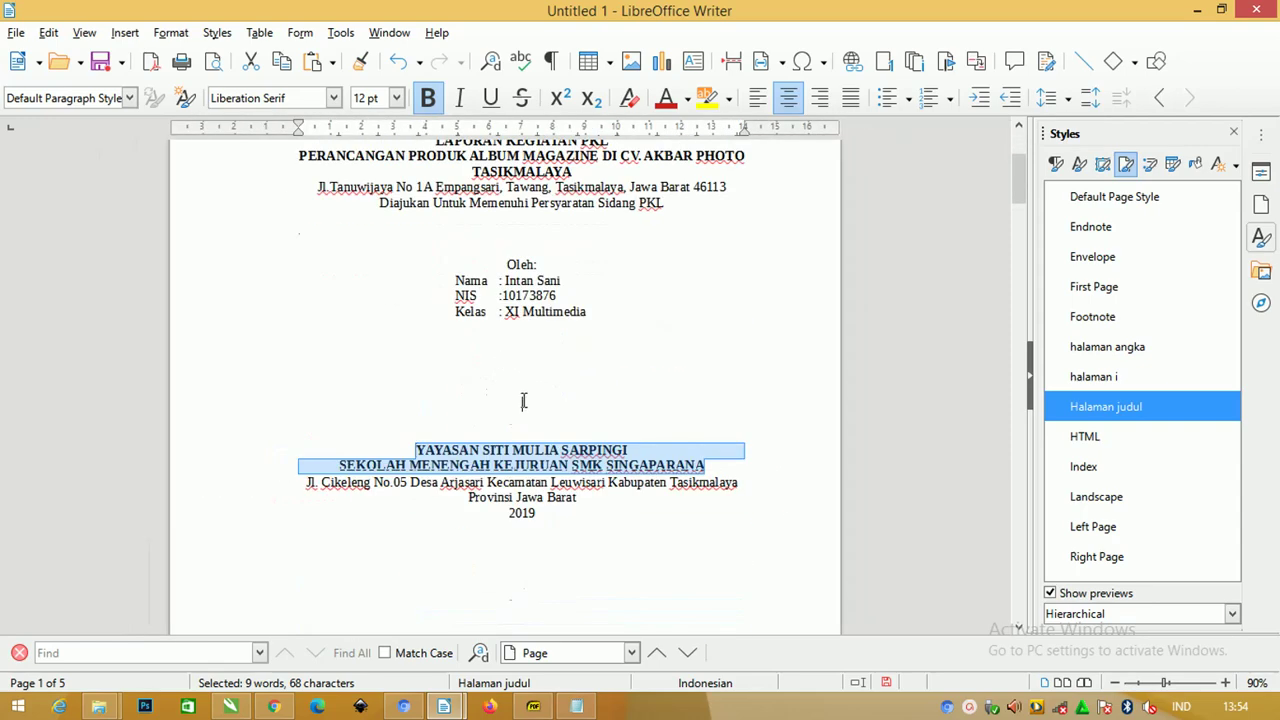
click(522, 401)
ctrl+scroll(522, 401, down, 2)
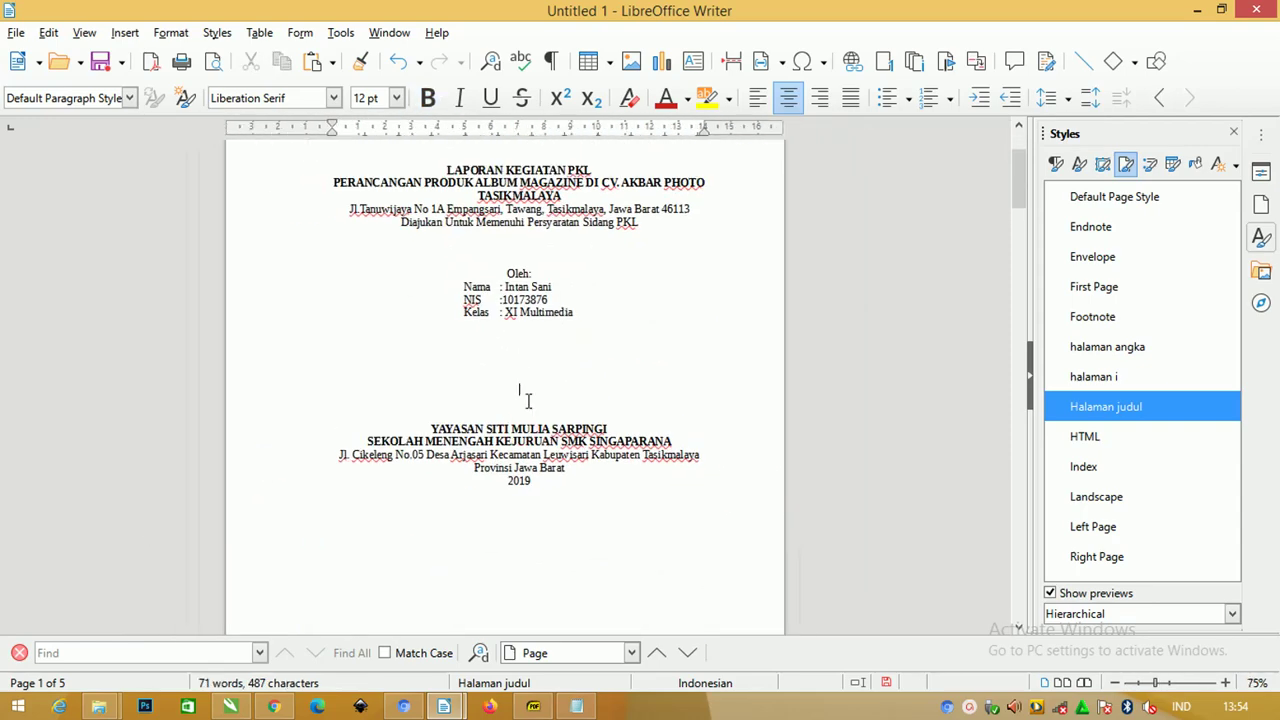
key(Return)
key(Return)
key(Return)
Step: Apply 1.5 line spacing to the whole title page text
ctrl+scroll(549, 367, down, 2)
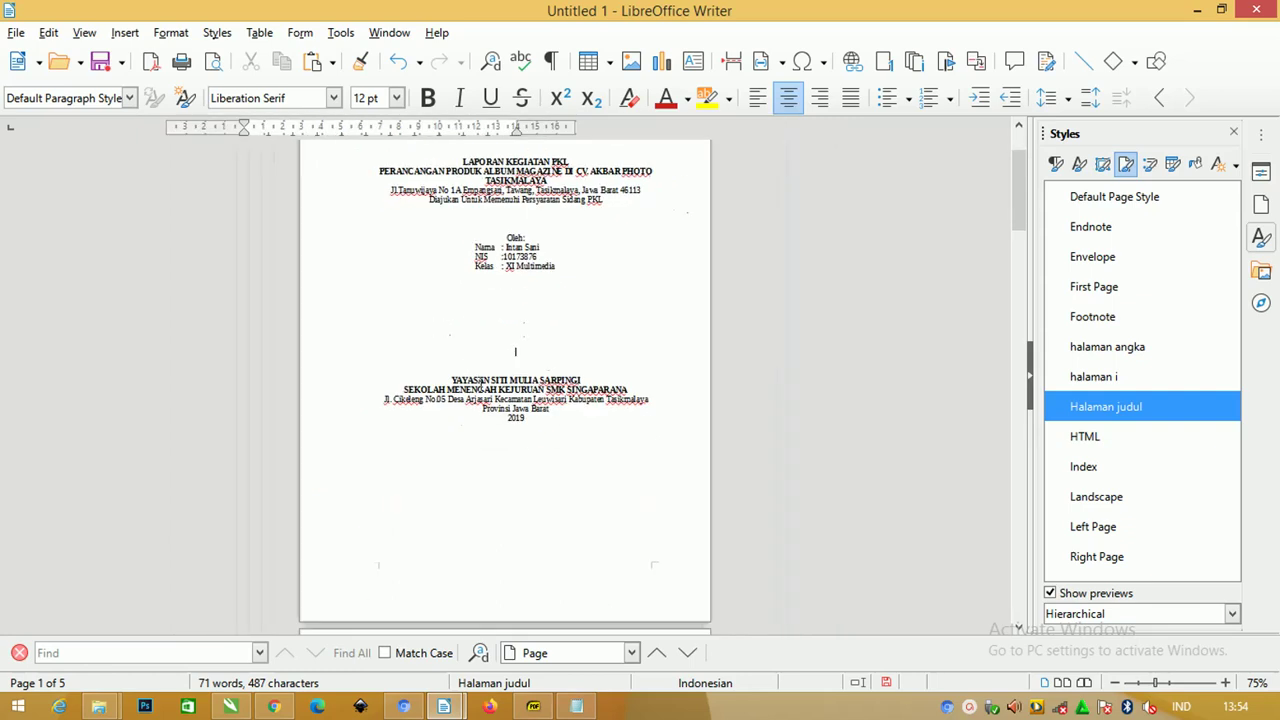
drag(571, 429, 324, 165)
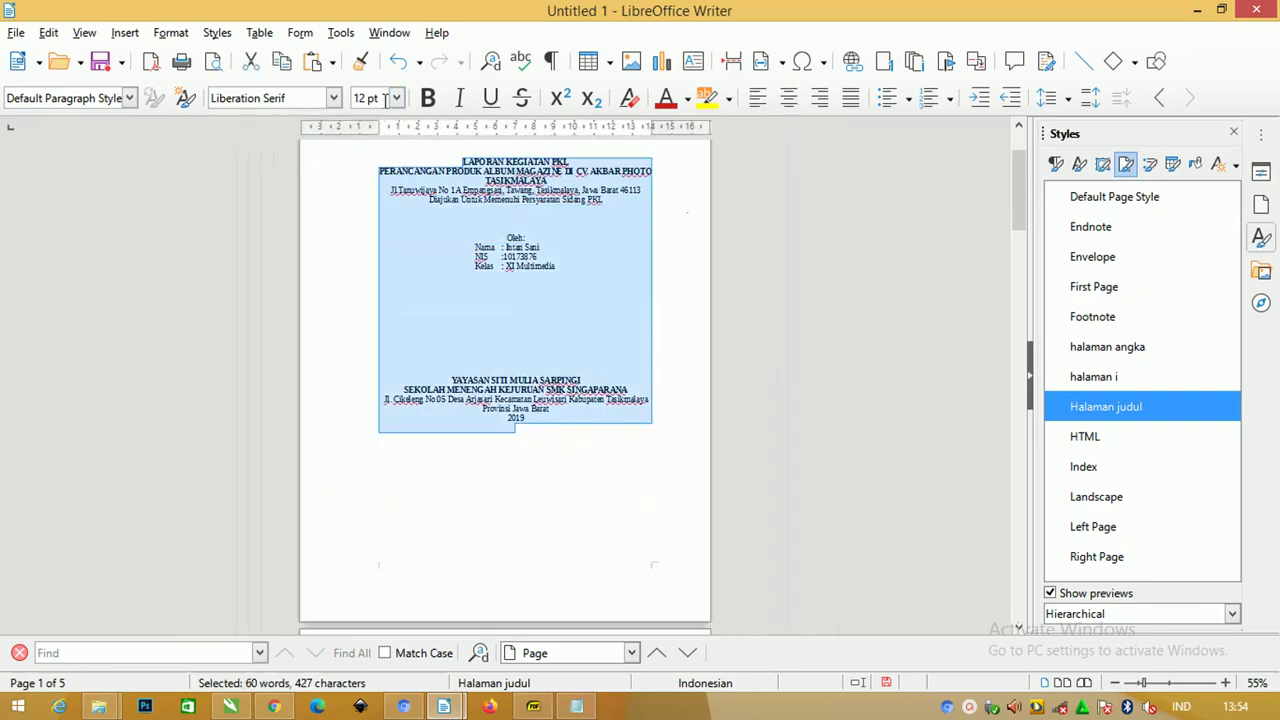
click(372, 98)
key(Escape)
click(1065, 100)
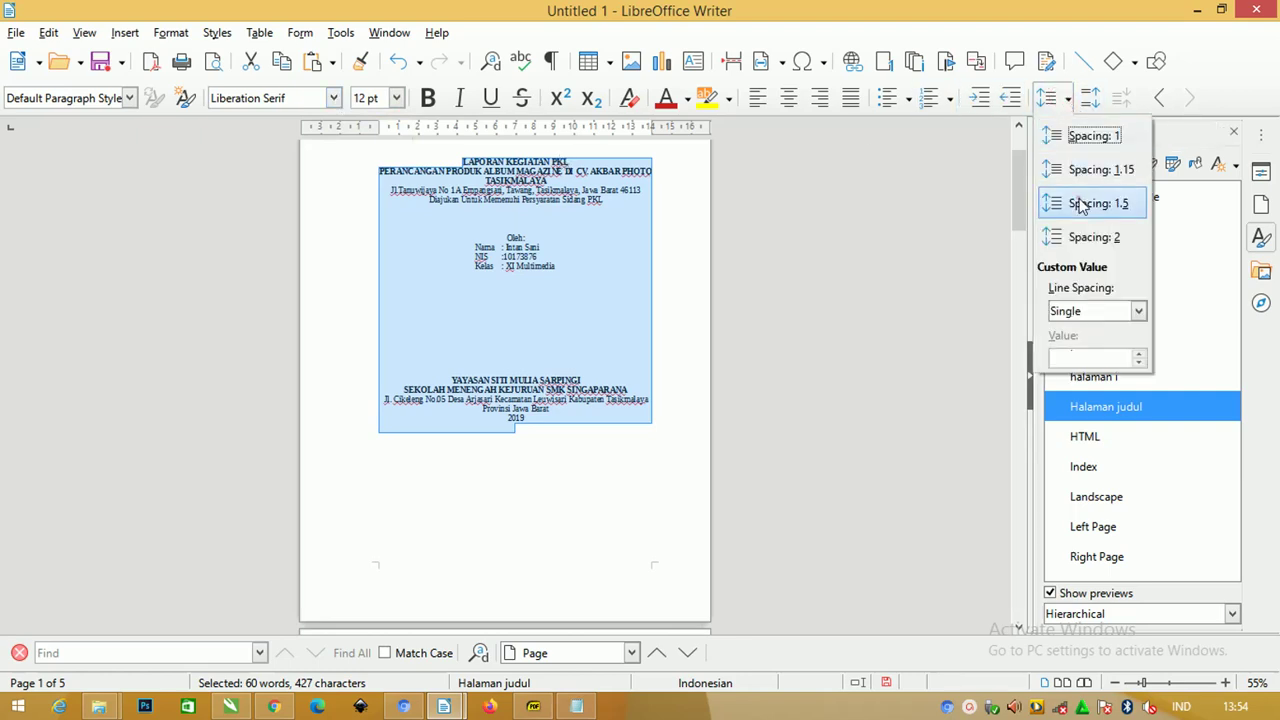
click(1092, 203)
click(511, 351)
ctrl+scroll(514, 340, up, 1)
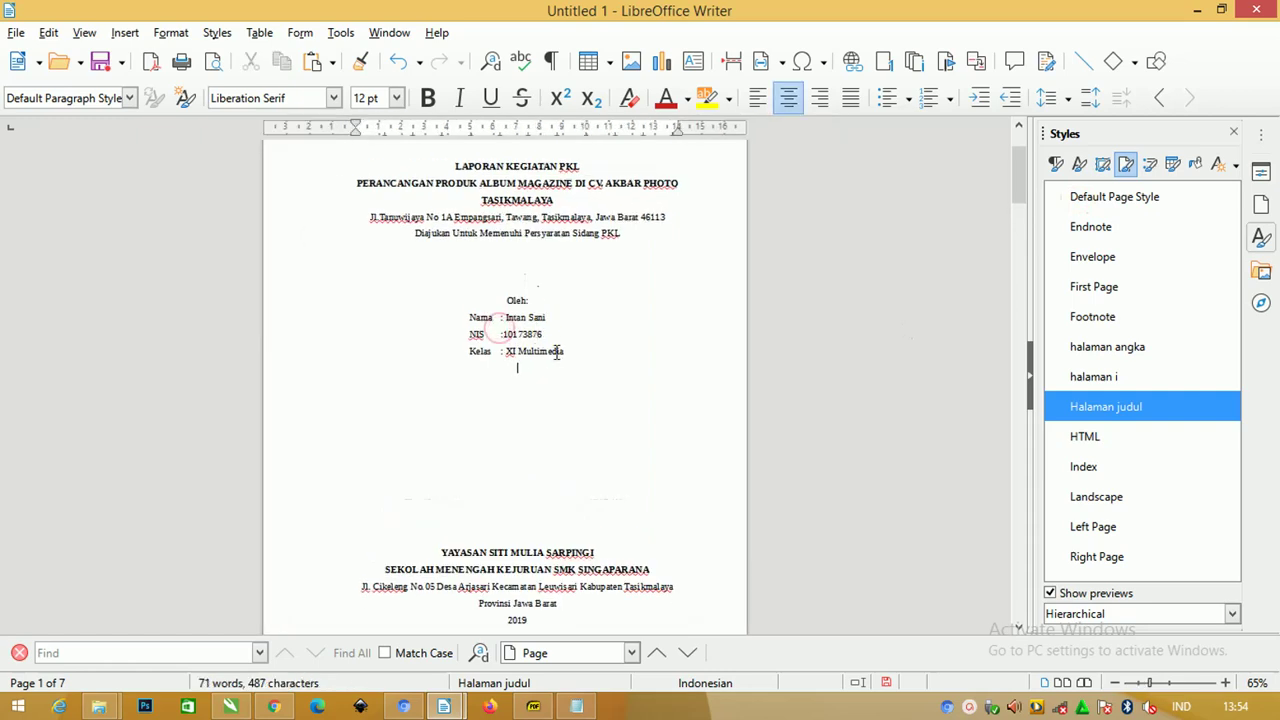
drag(583, 356, 434, 326)
click(500, 426)
scroll(560, 410, down, 2)
scroll(525, 368, up, 3)
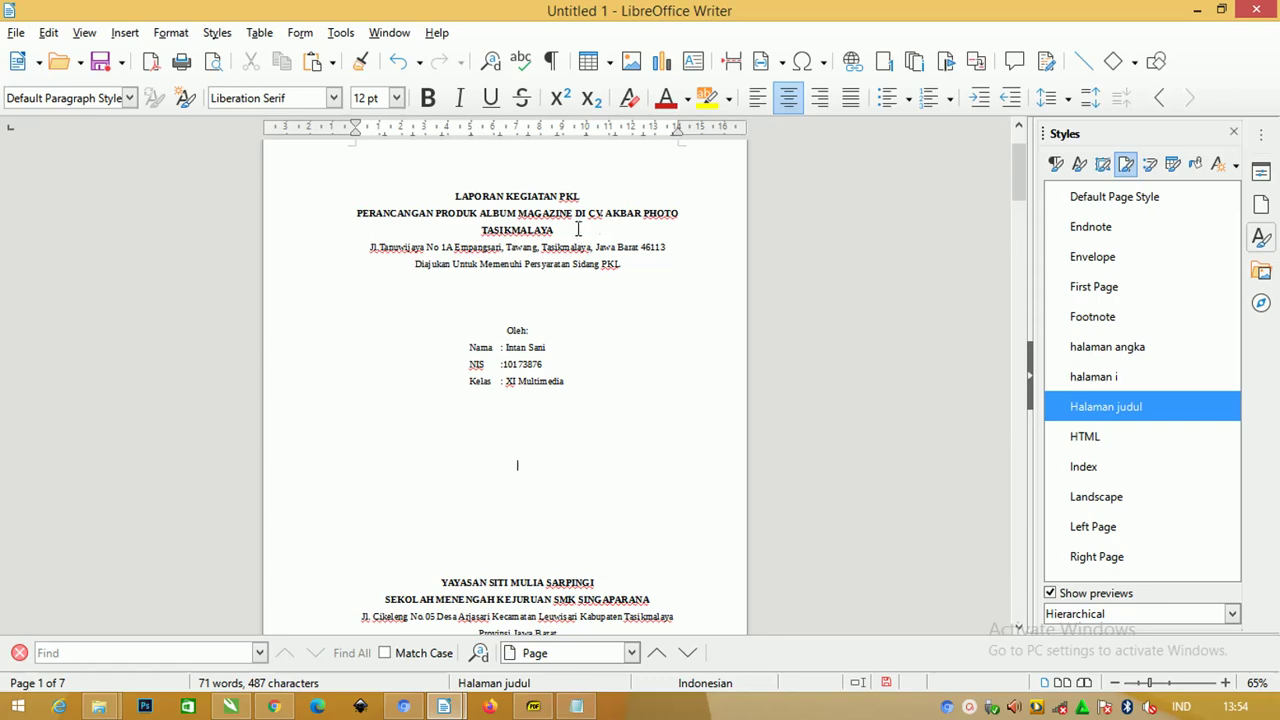
Step: Set the three title lines to 14 pt
ctrl+scroll(578, 229, up, 3)
scroll(583, 283, up, 3)
scroll(600, 286, up, 1)
scroll(600, 297, down, 3)
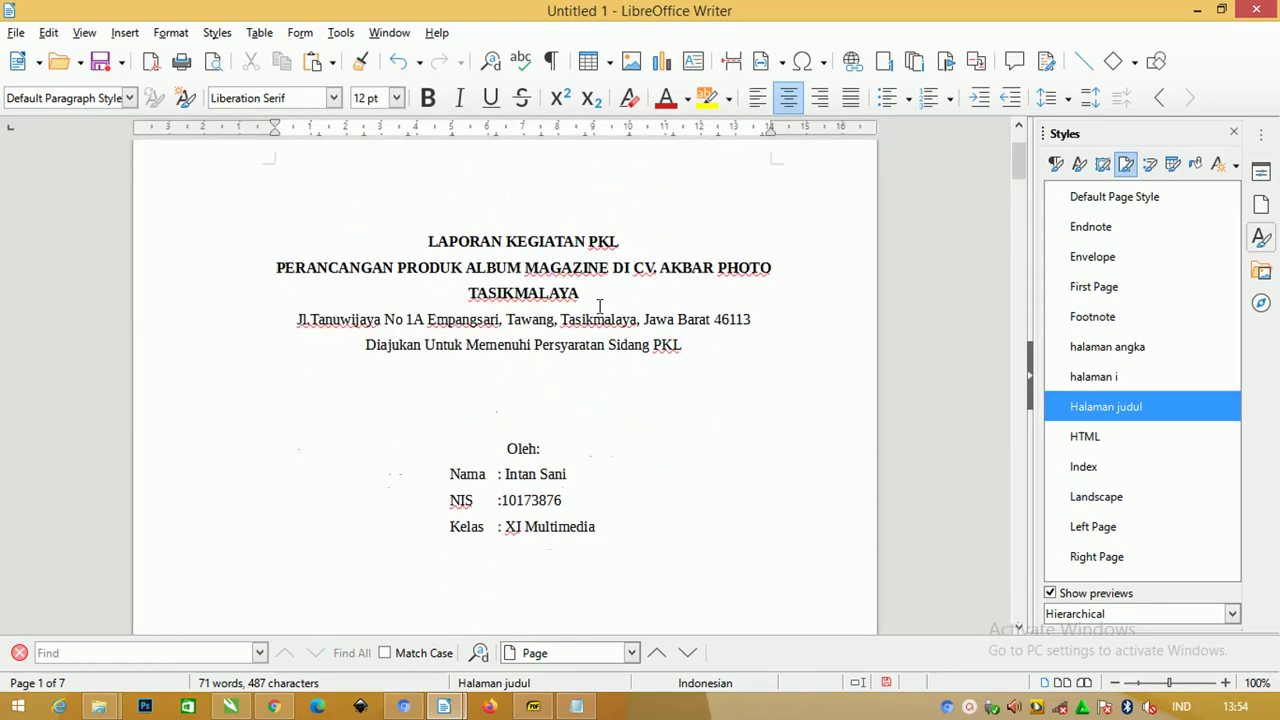
drag(599, 305, 300, 243)
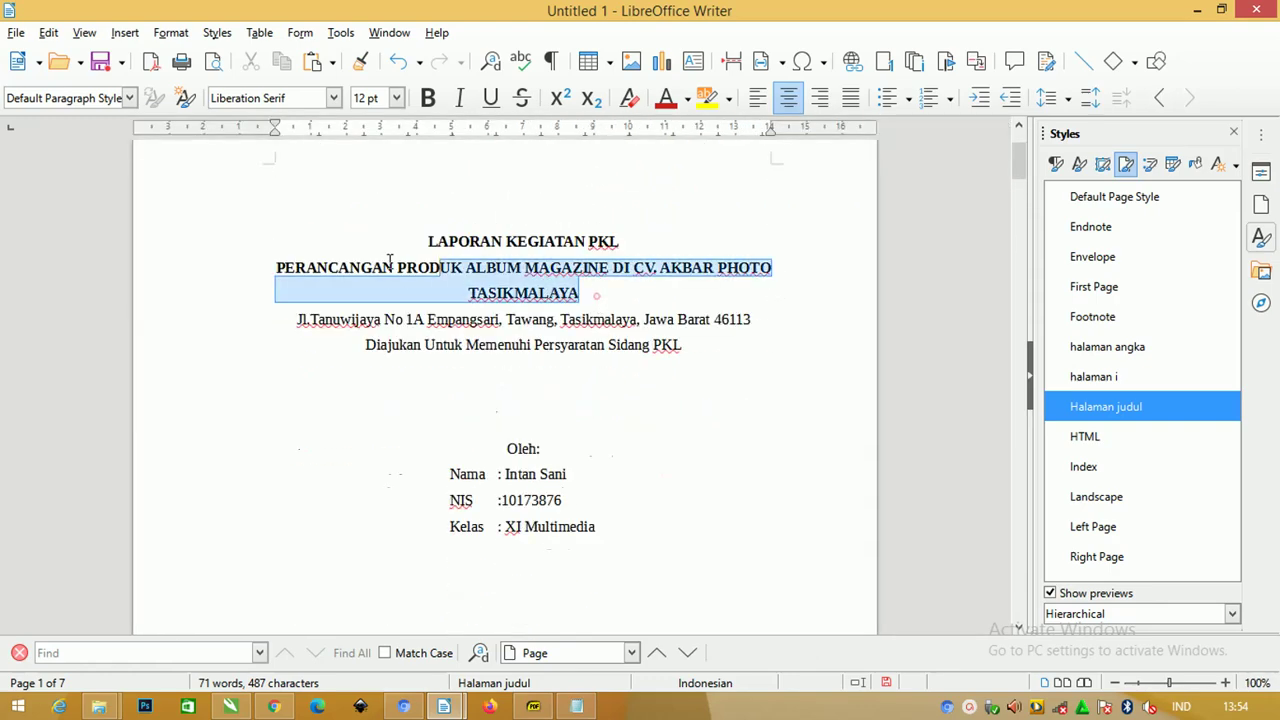
click(370, 98)
text(14)
key(Return)
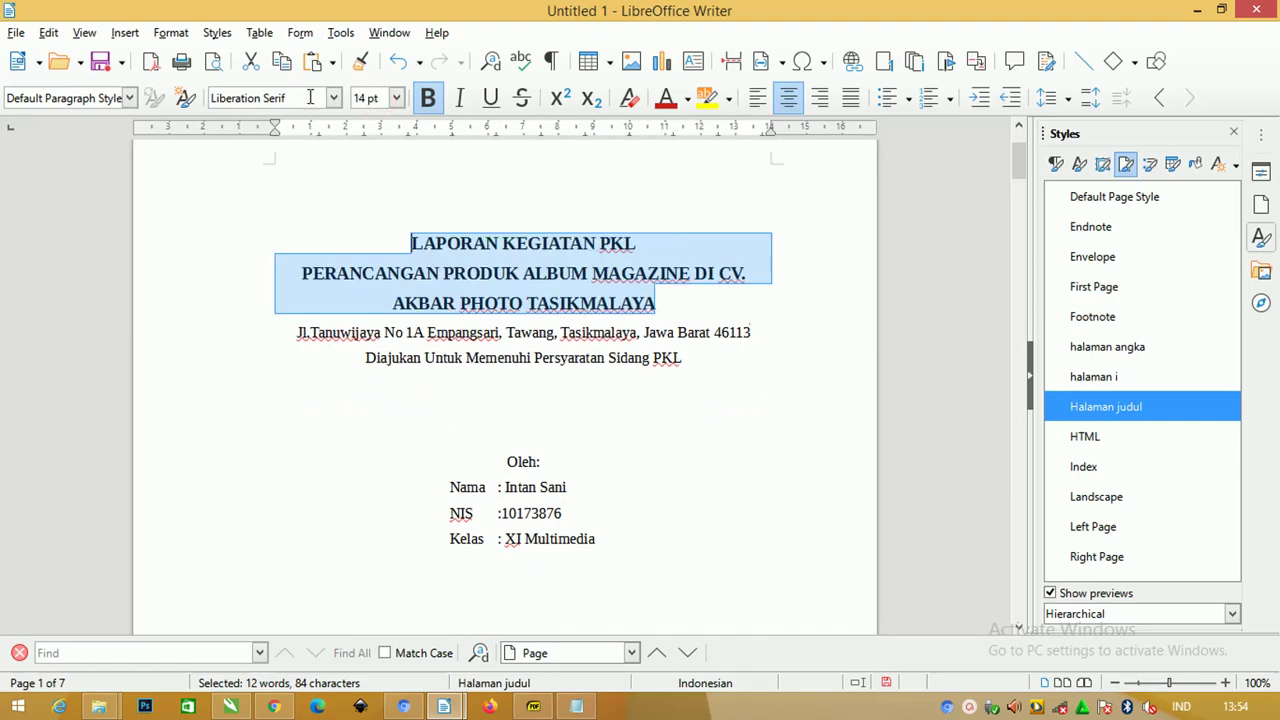
click(448, 355)
Step: Set the foundation and school name lines in the footer to 13 pt
scroll(615, 320, down, 3)
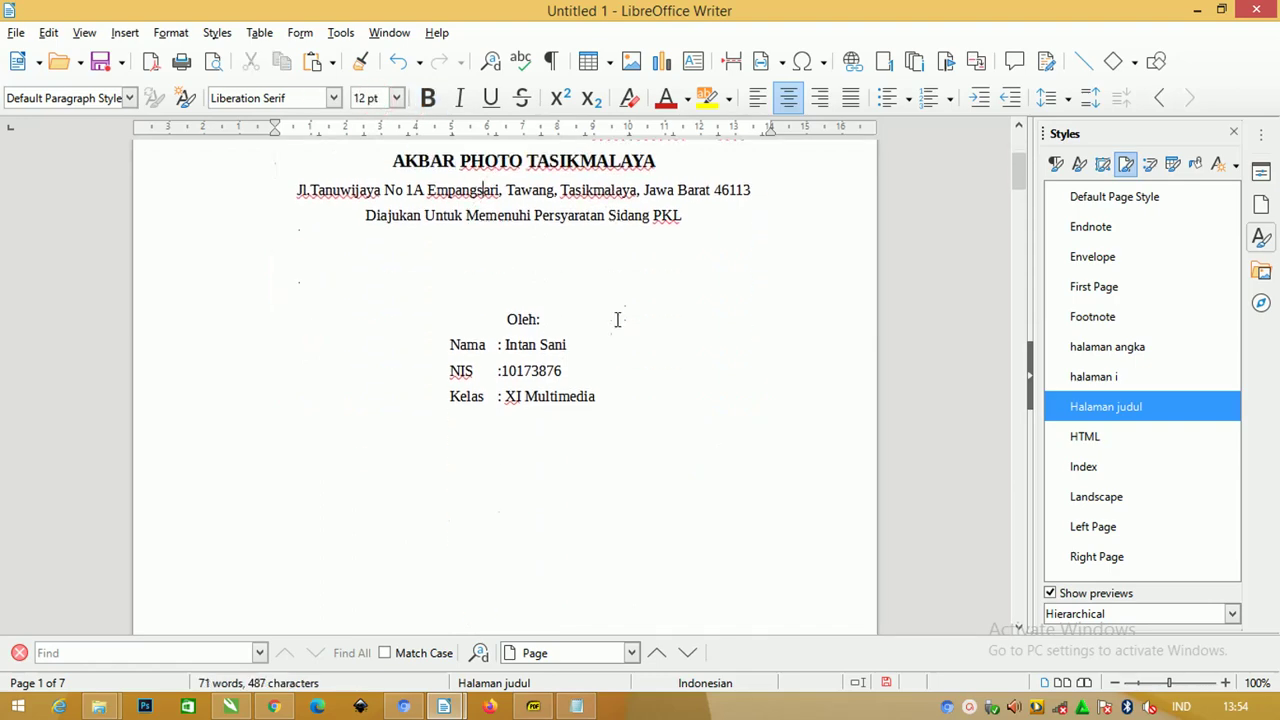
scroll(603, 289, down, 5)
scroll(603, 289, down, 2)
scroll(603, 289, down, 6)
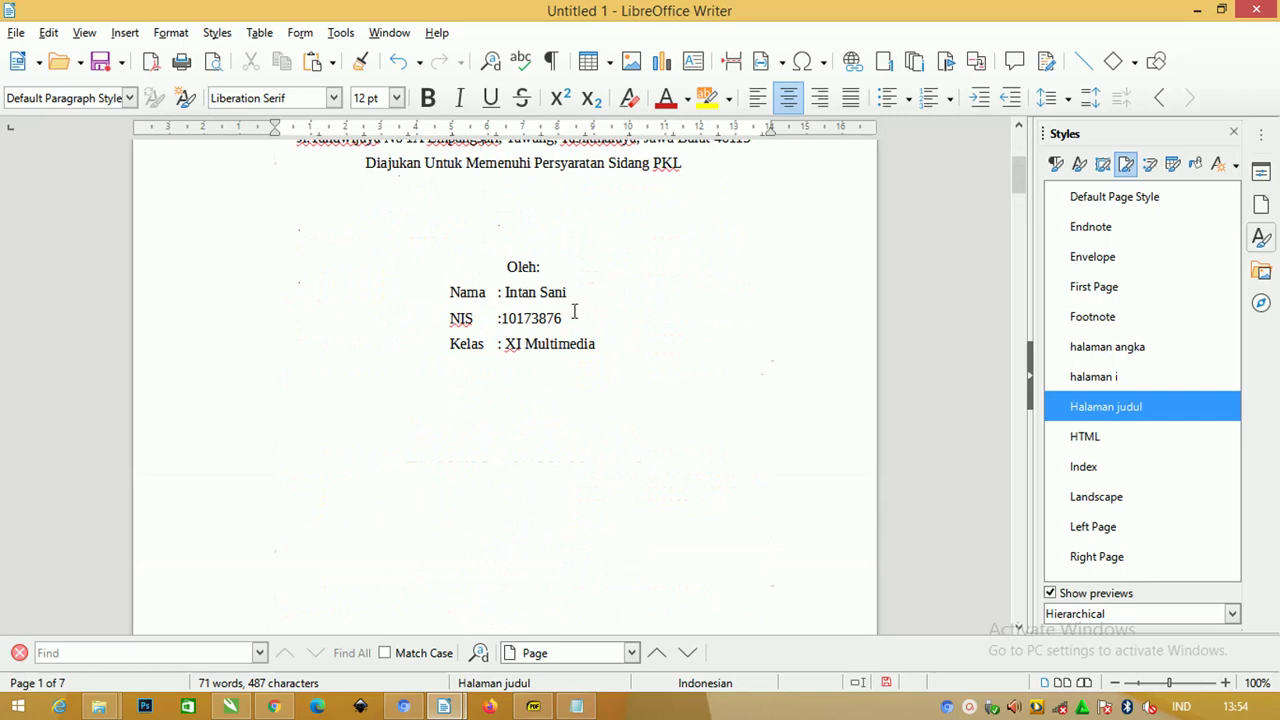
key(BackSpace)
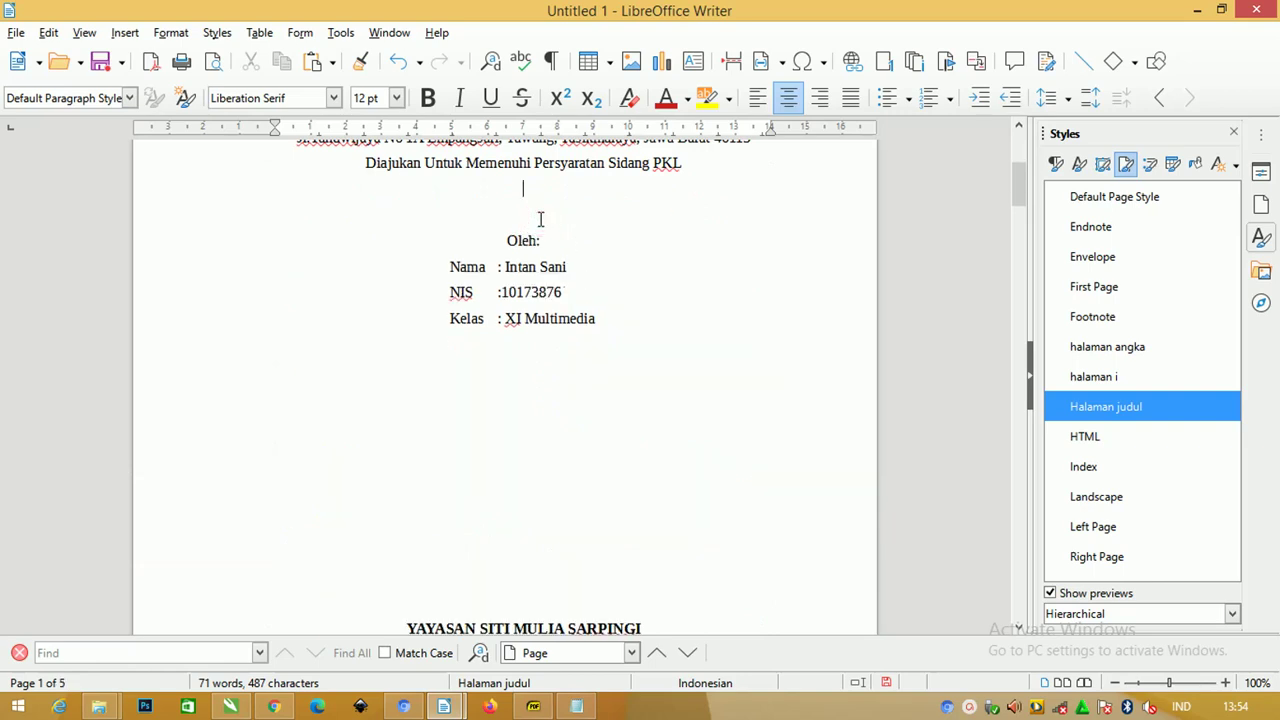
key(ctrl+z)
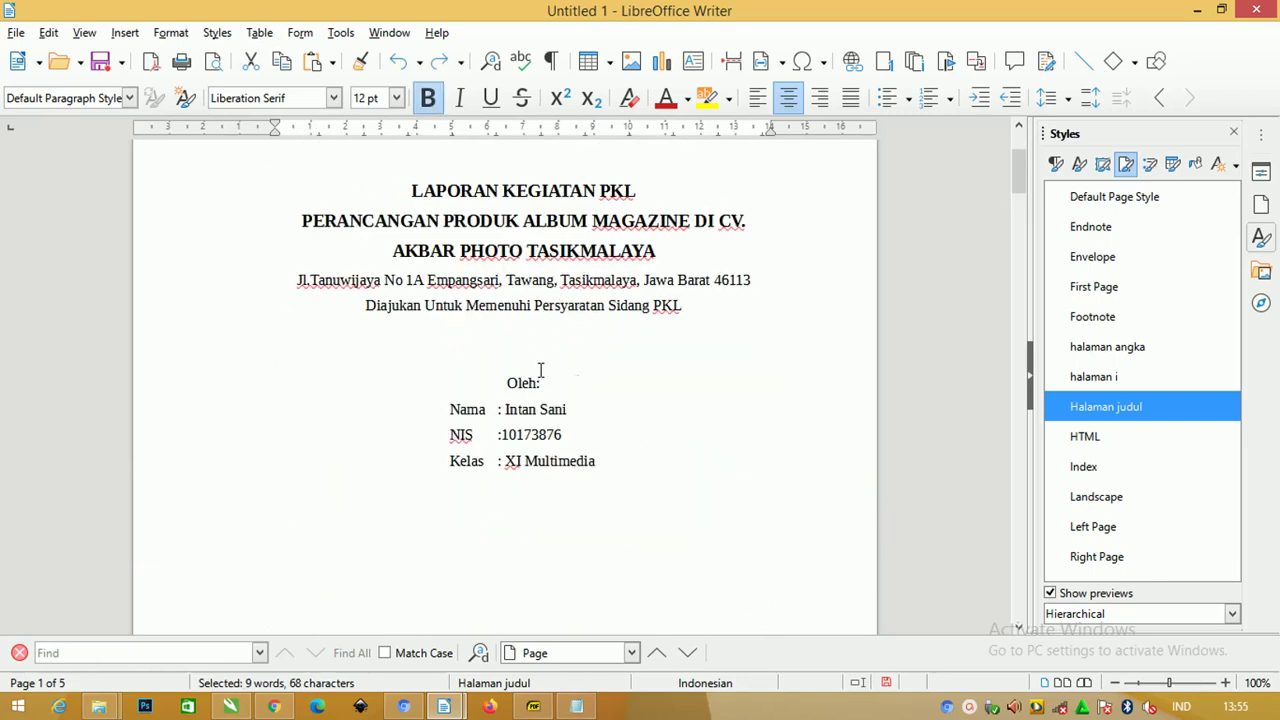
scroll(540, 371, down, 2)
scroll(529, 357, down, 3)
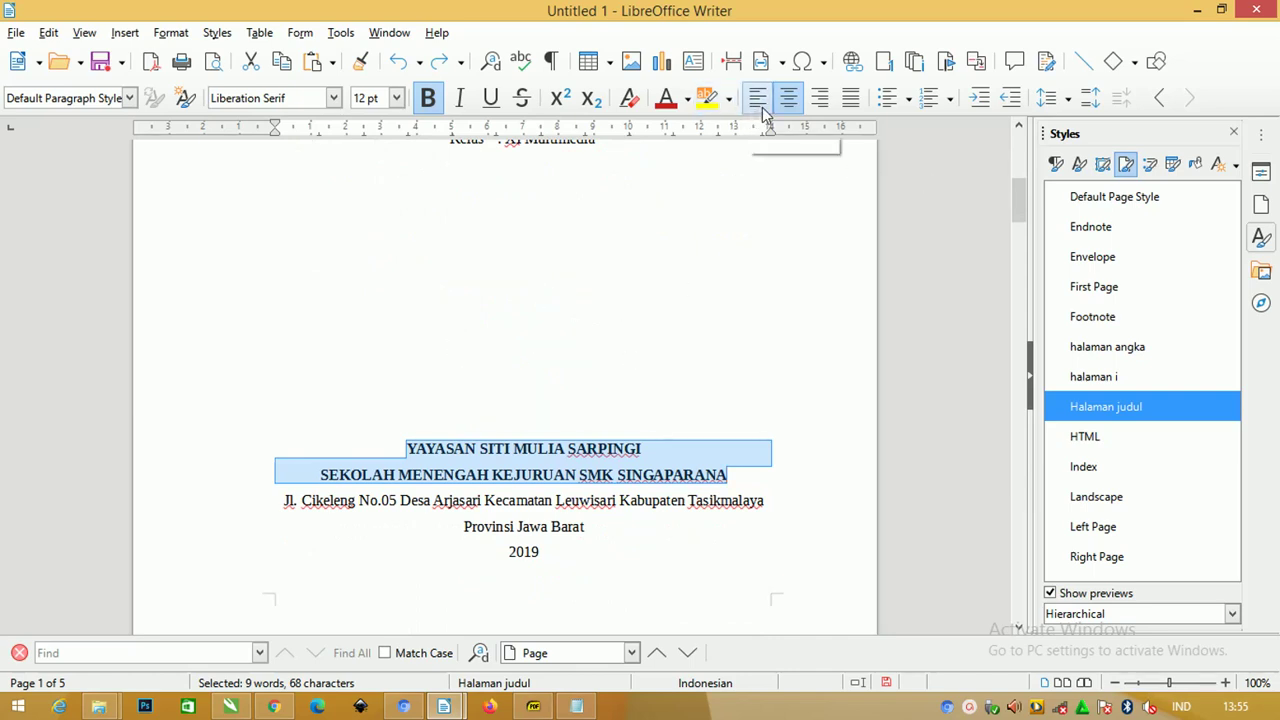
click(631, 460)
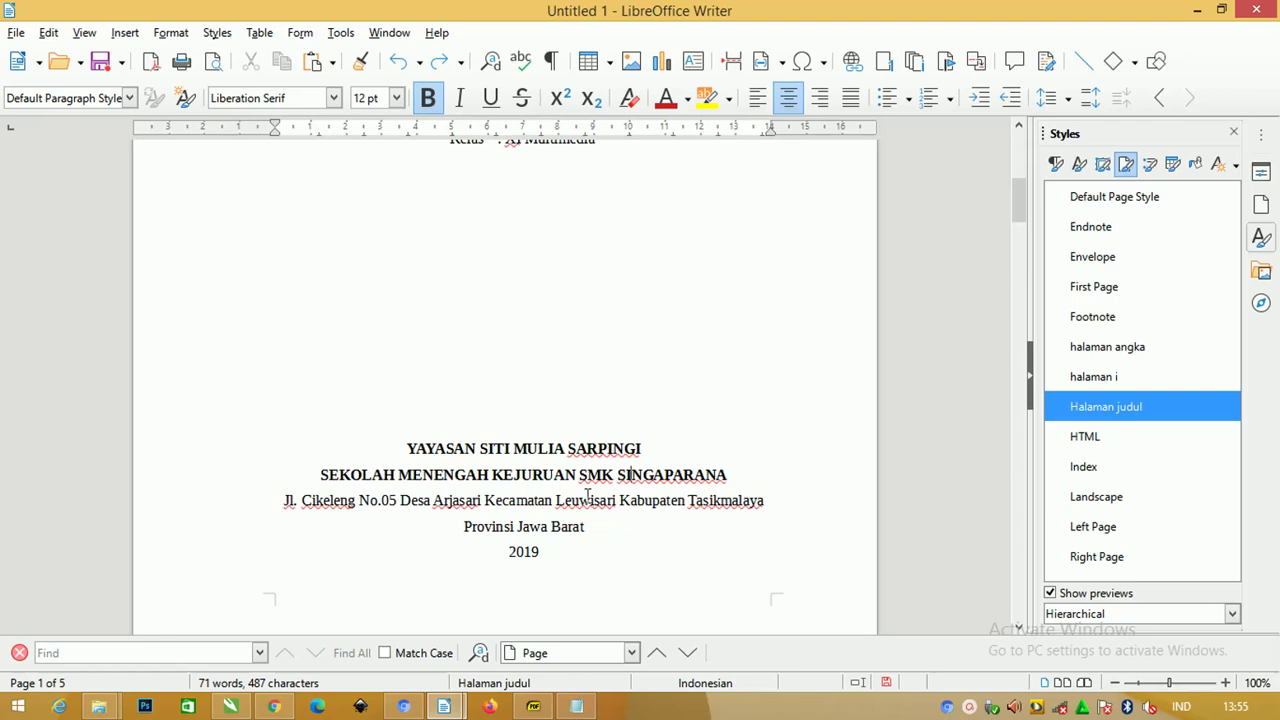
drag(576, 561, 282, 478)
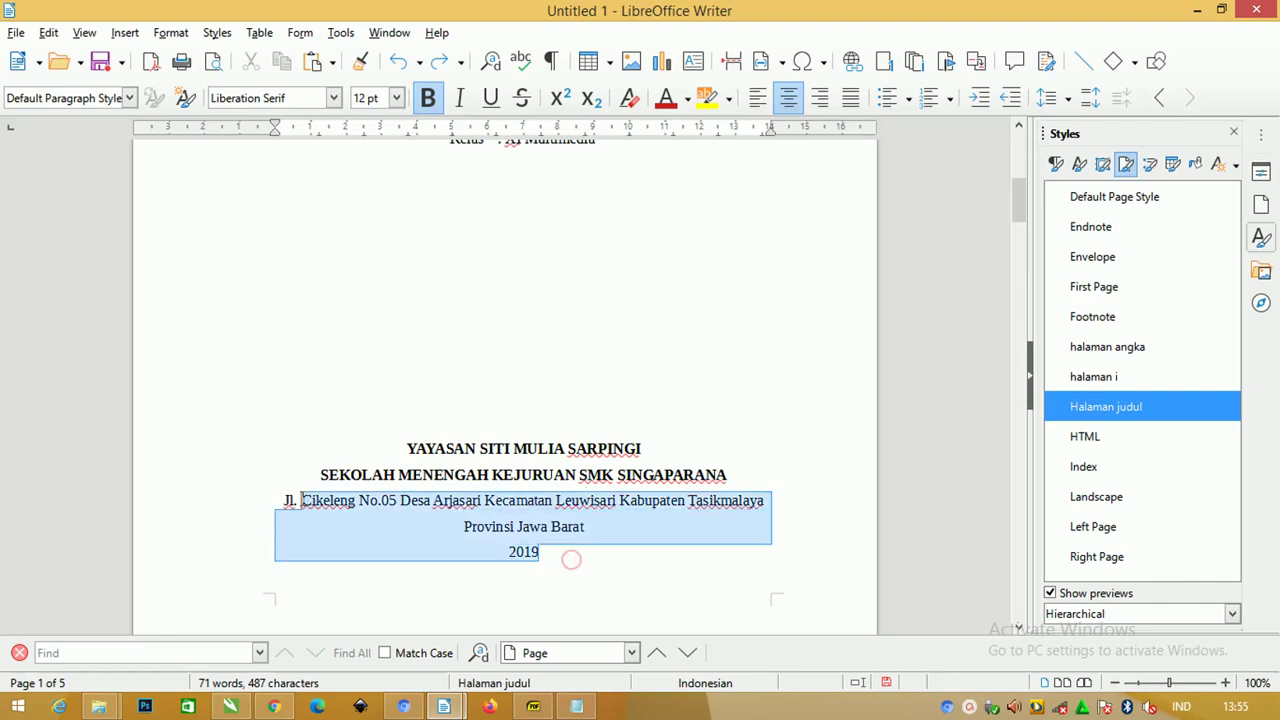
drag(548, 551, 269, 437)
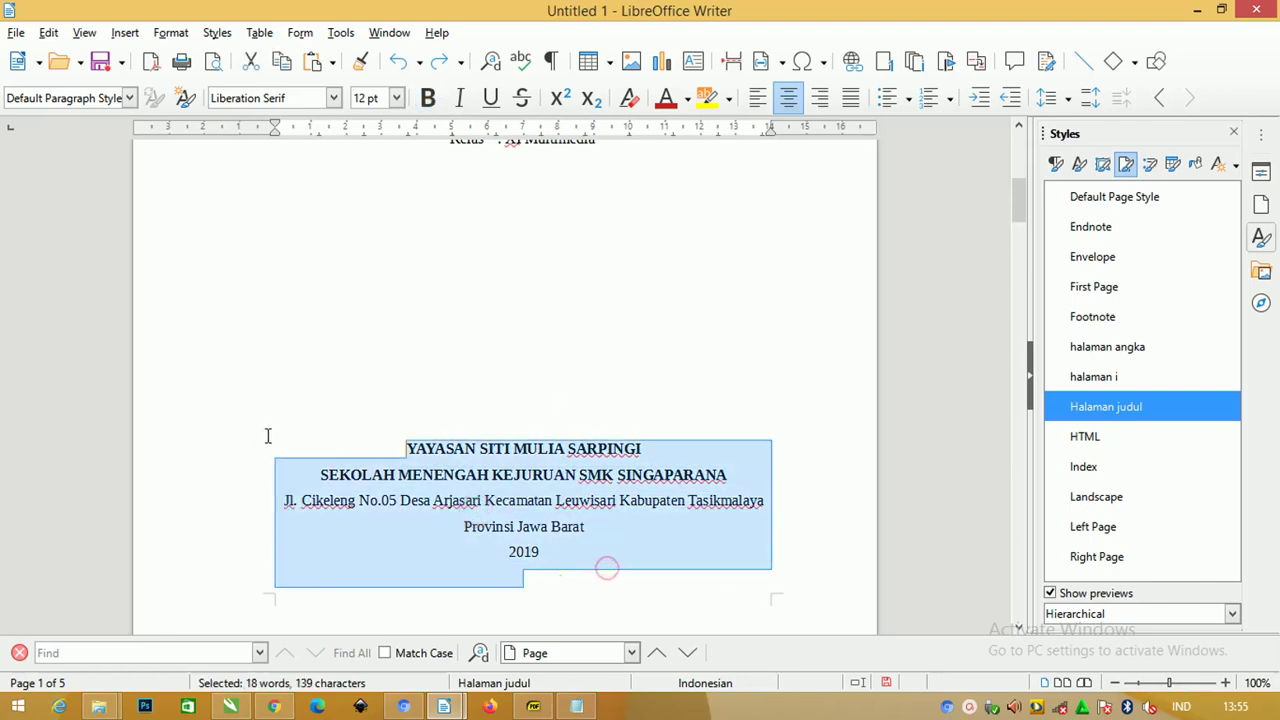
drag(376, 447, 766, 468)
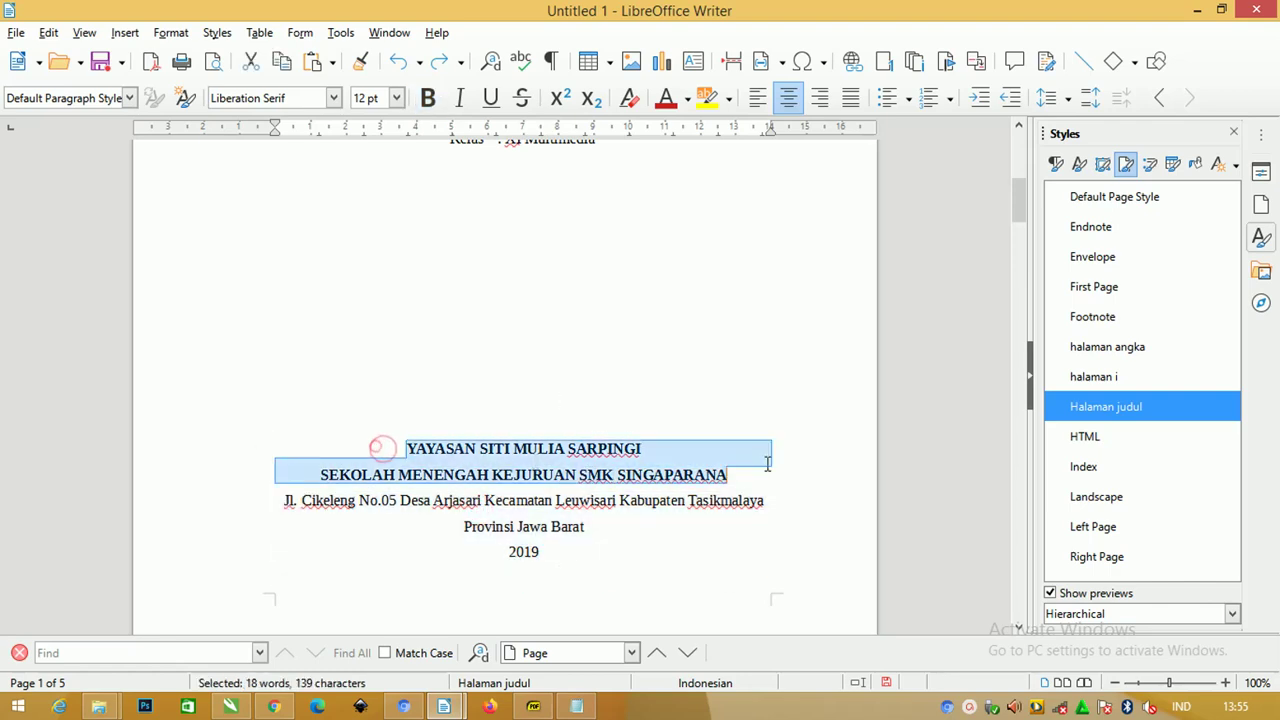
click(398, 101)
click(371, 162)
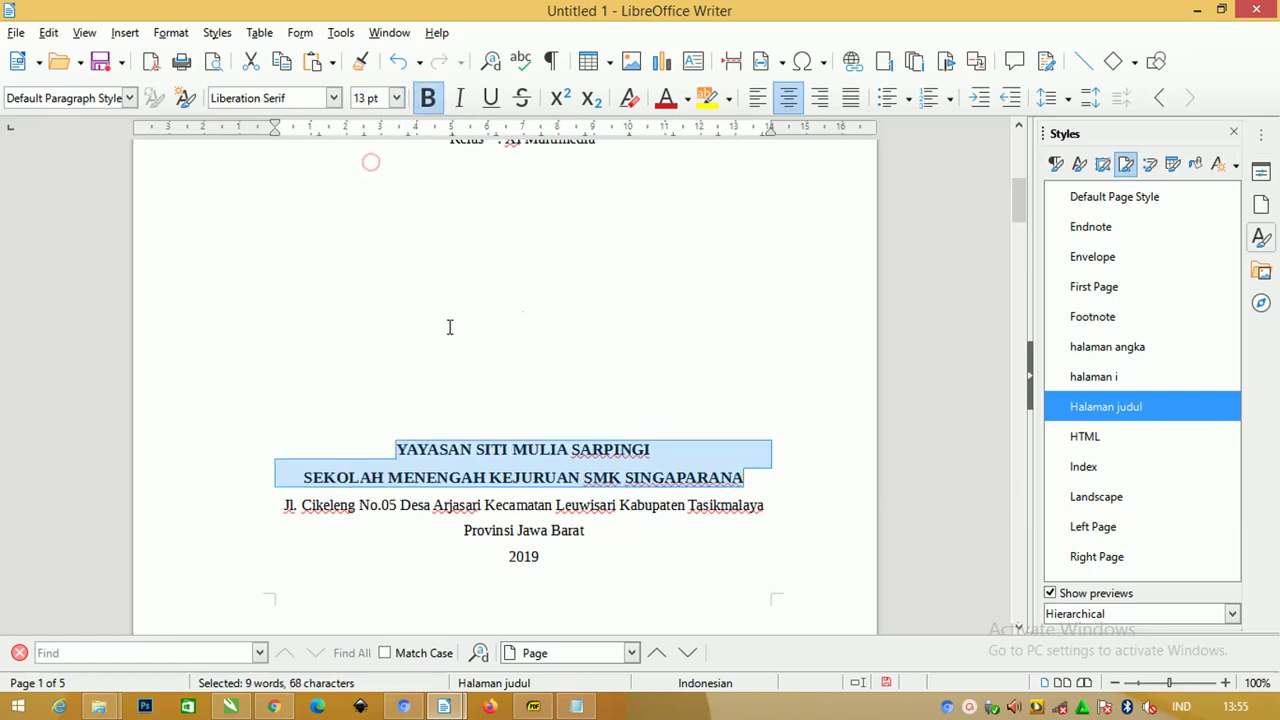
click(447, 326)
Step: Set the address, province and year lines to 14 pt
drag(540, 583, 279, 502)
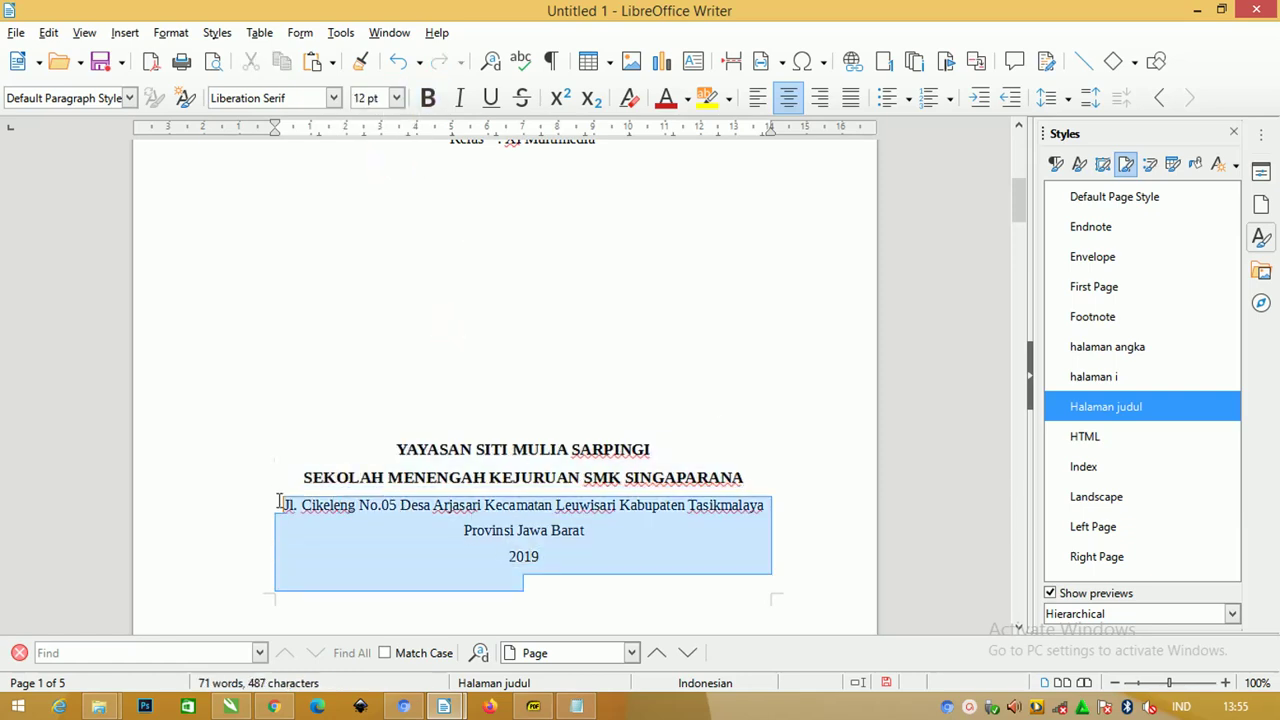
click(397, 97)
click(372, 176)
click(504, 310)
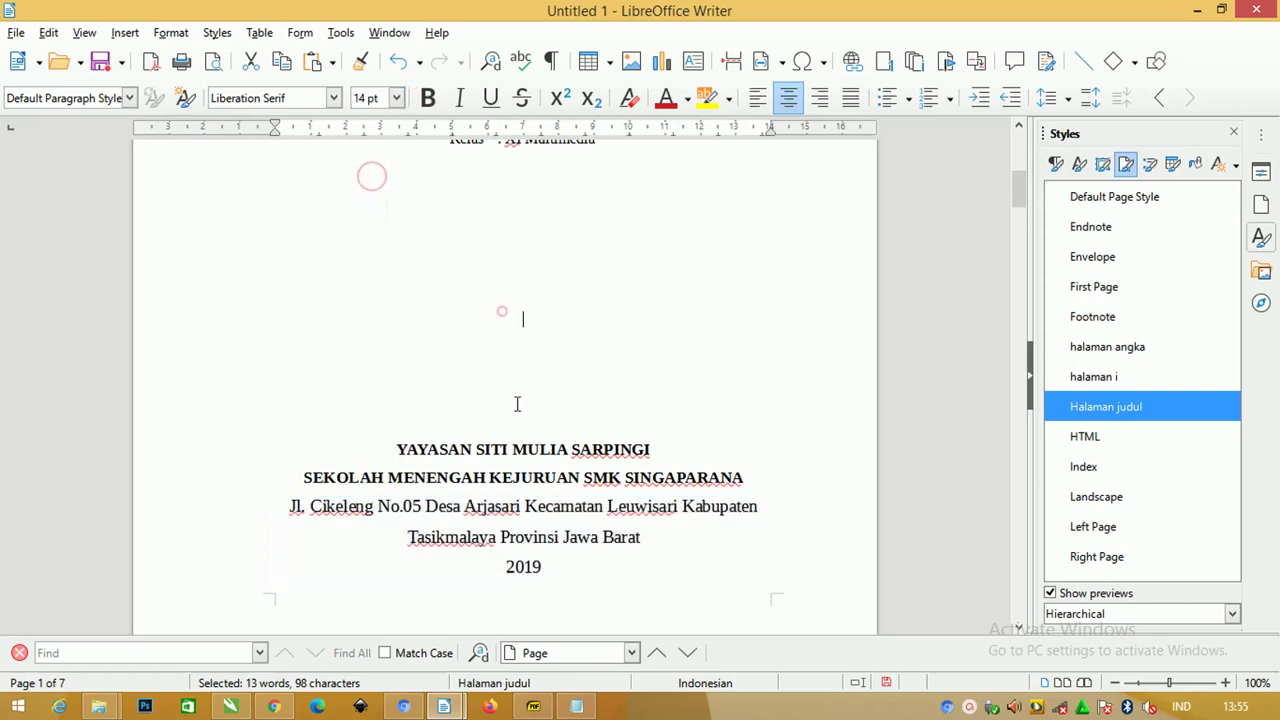
drag(580, 562, 285, 503)
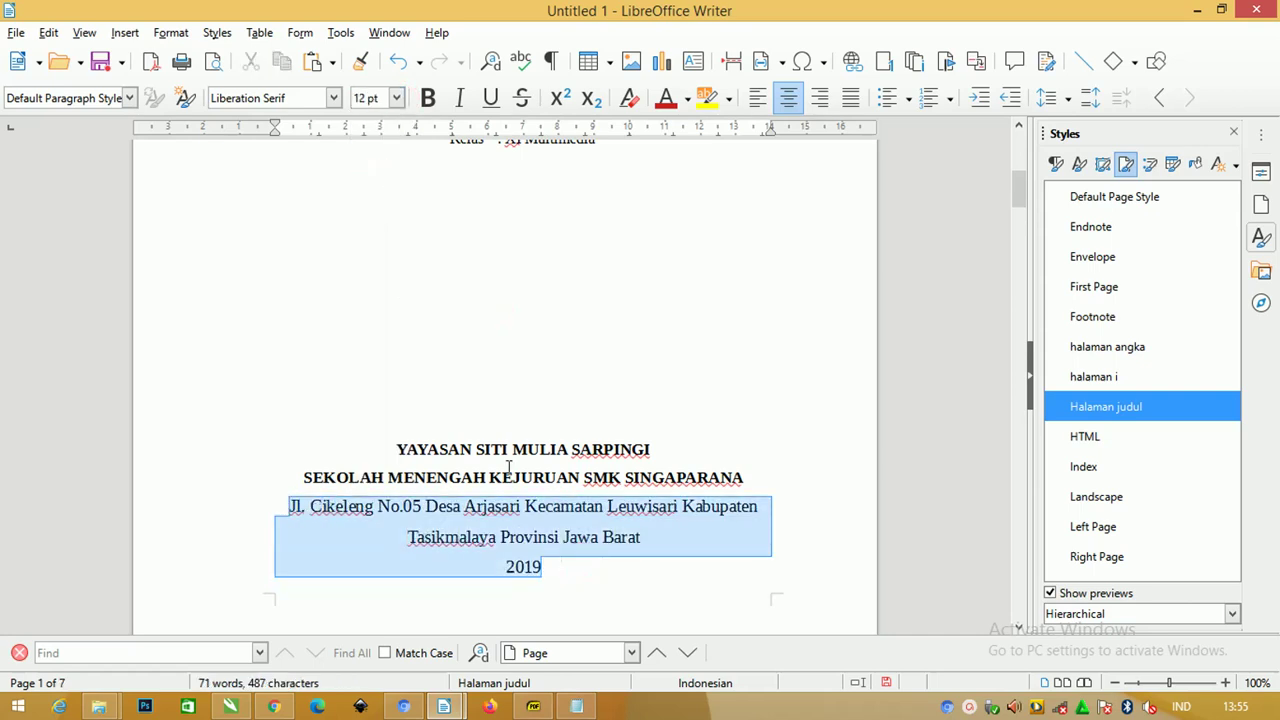
Step: Give the whole footer block single line spacing
drag(562, 569, 300, 441)
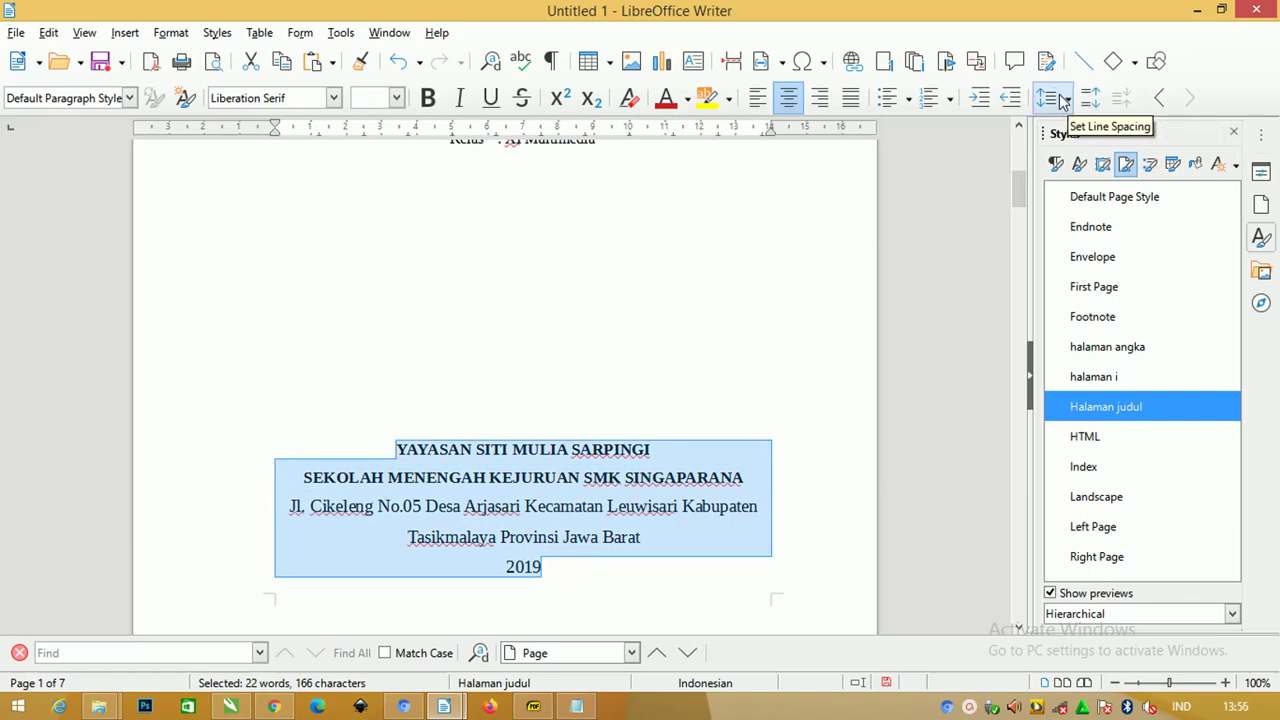
click(1046, 97)
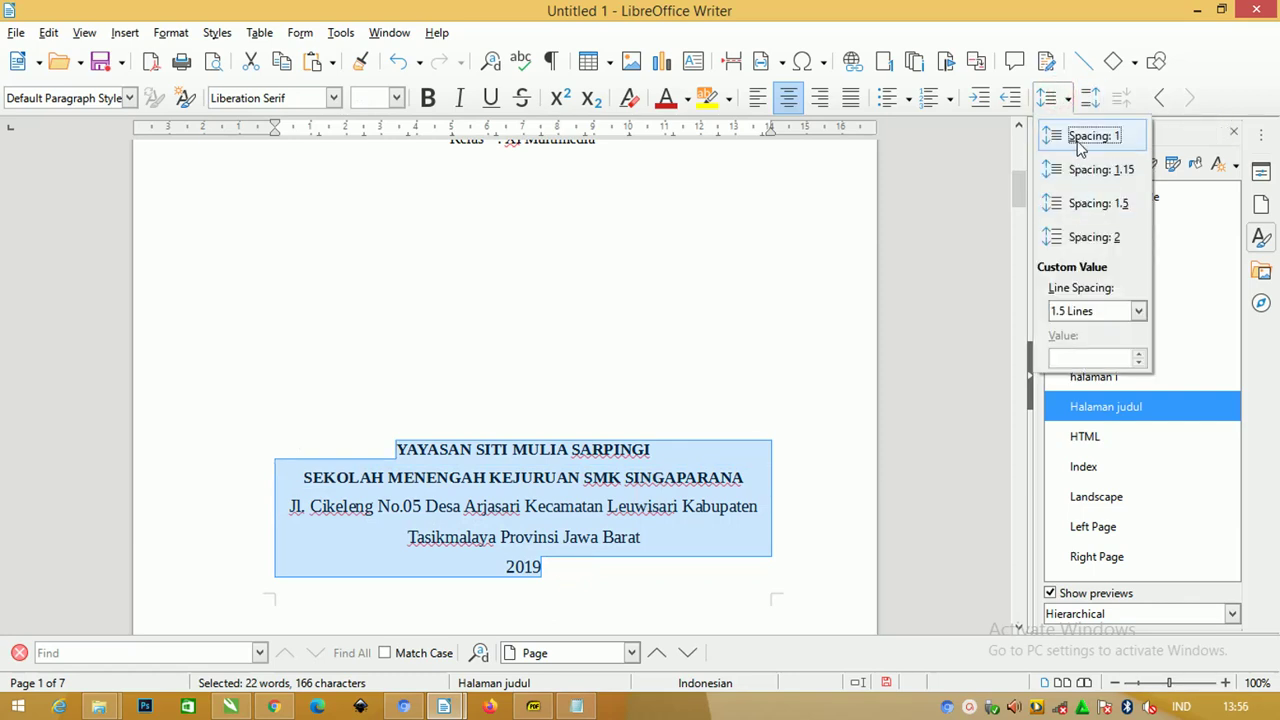
click(1080, 137)
click(688, 360)
scroll(688, 357, up, 5)
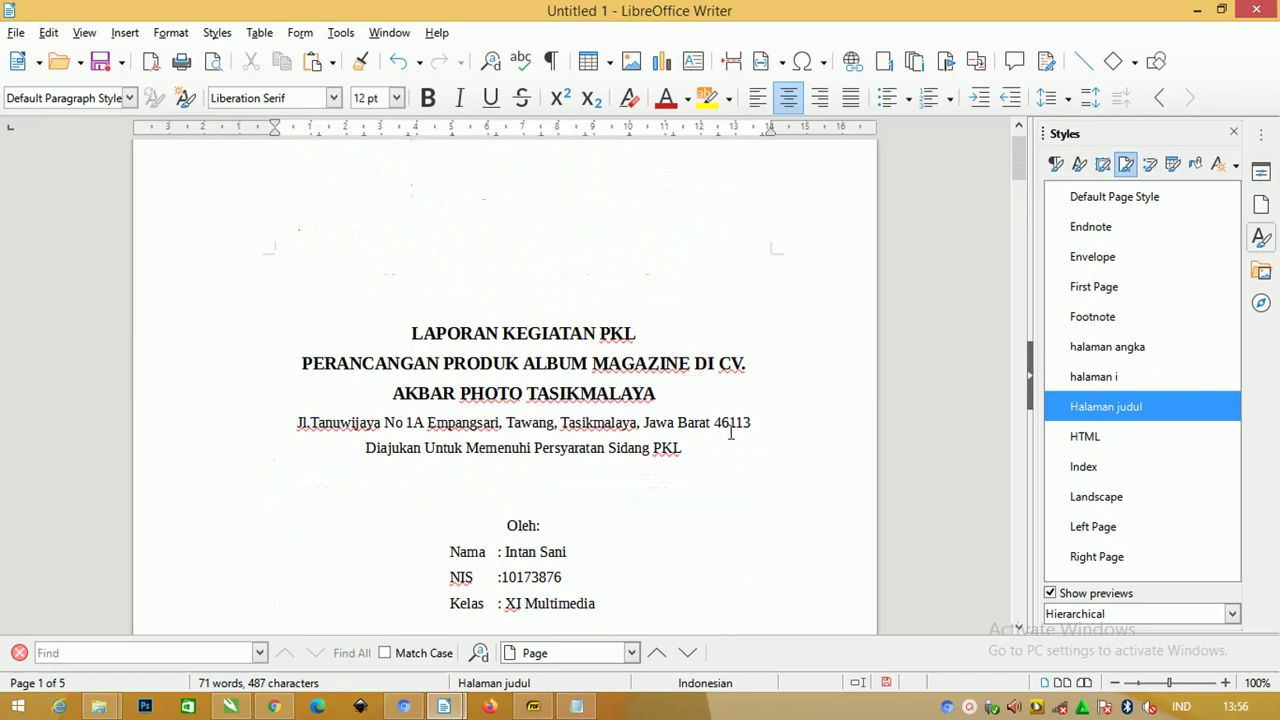
Step: Single-space the AKBAR PHOTO and address lines and add a blank line below the address
drag(803, 418, 334, 372)
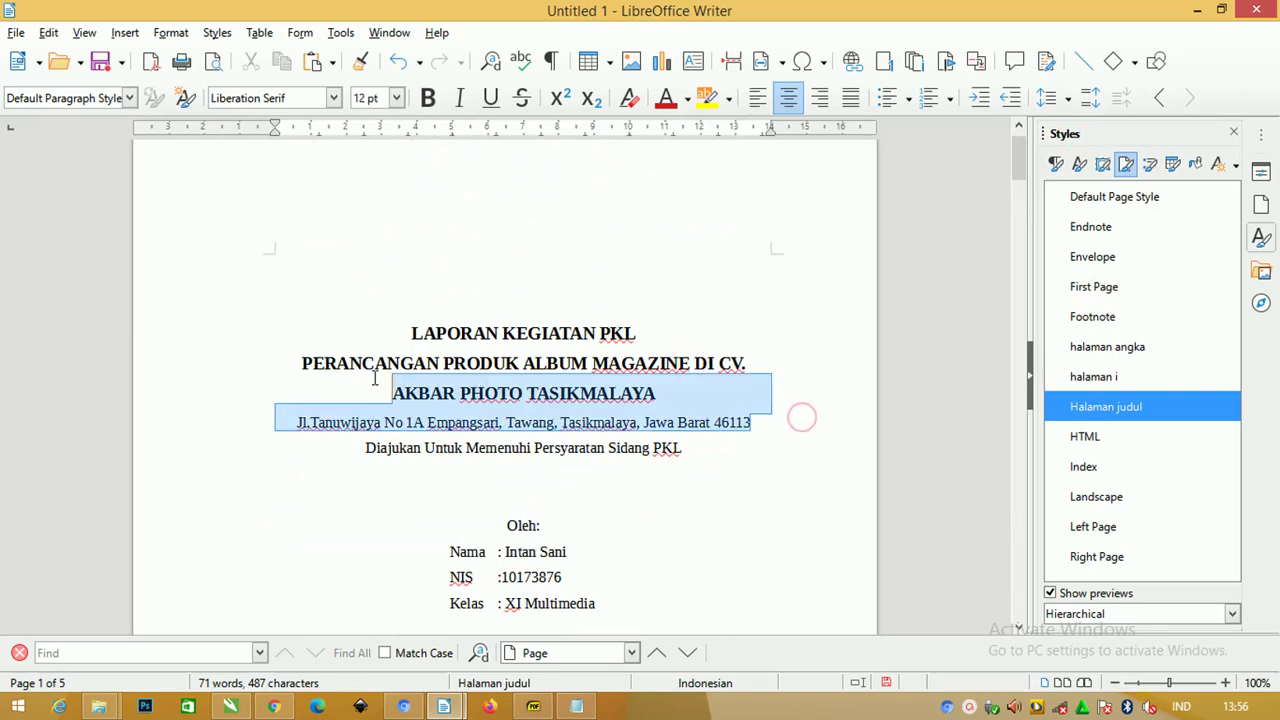
click(1046, 97)
click(1066, 137)
click(638, 357)
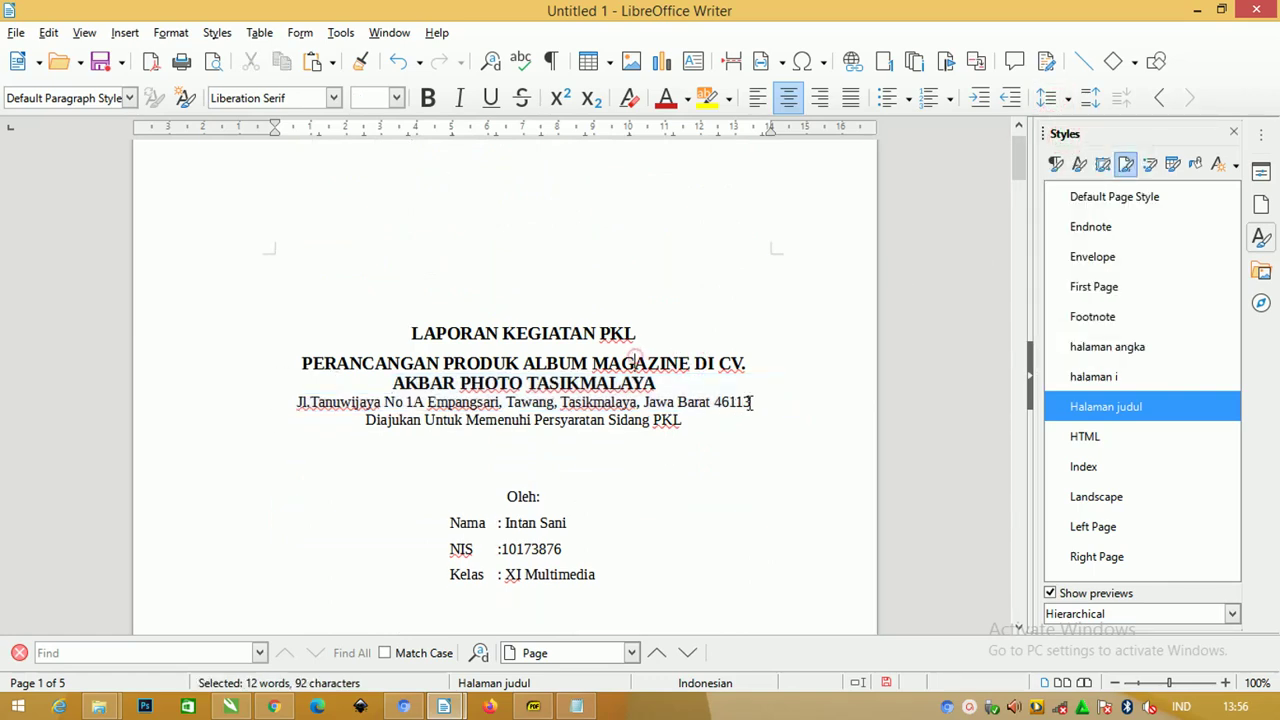
click(771, 400)
key(Return)
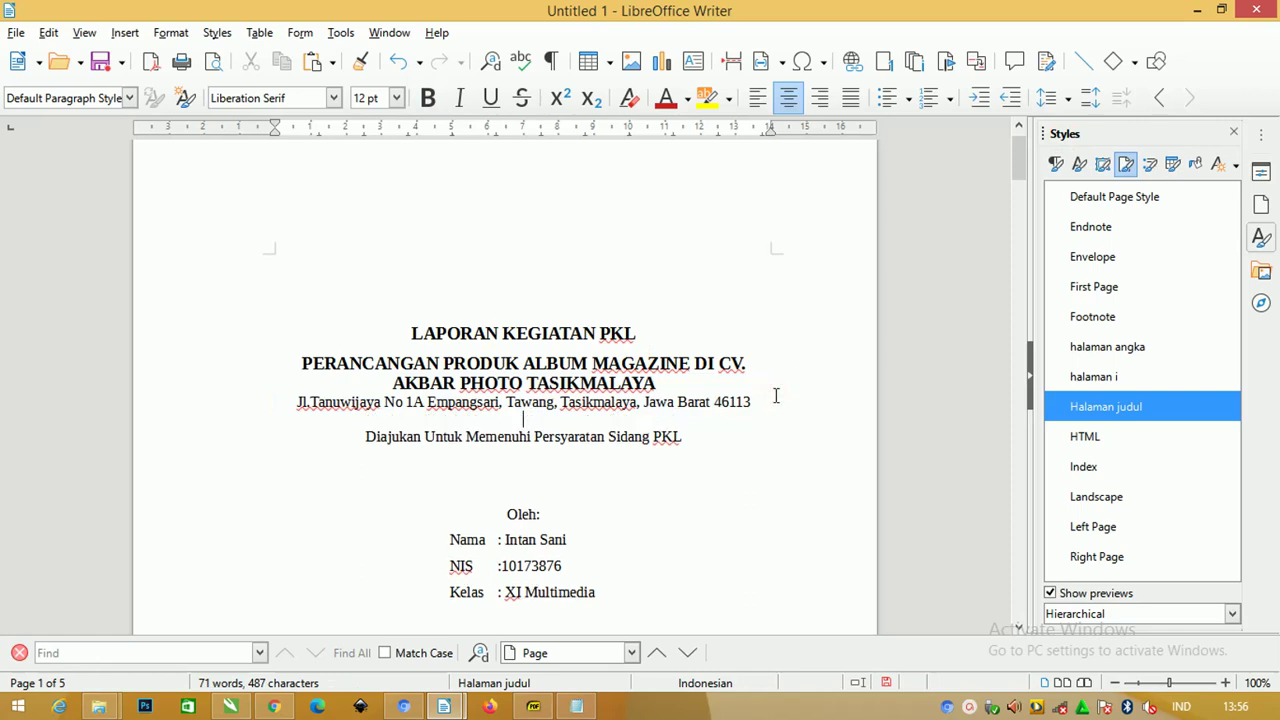
Step: Set the three title lines to 1.5 line spacing
drag(665, 380, 355, 330)
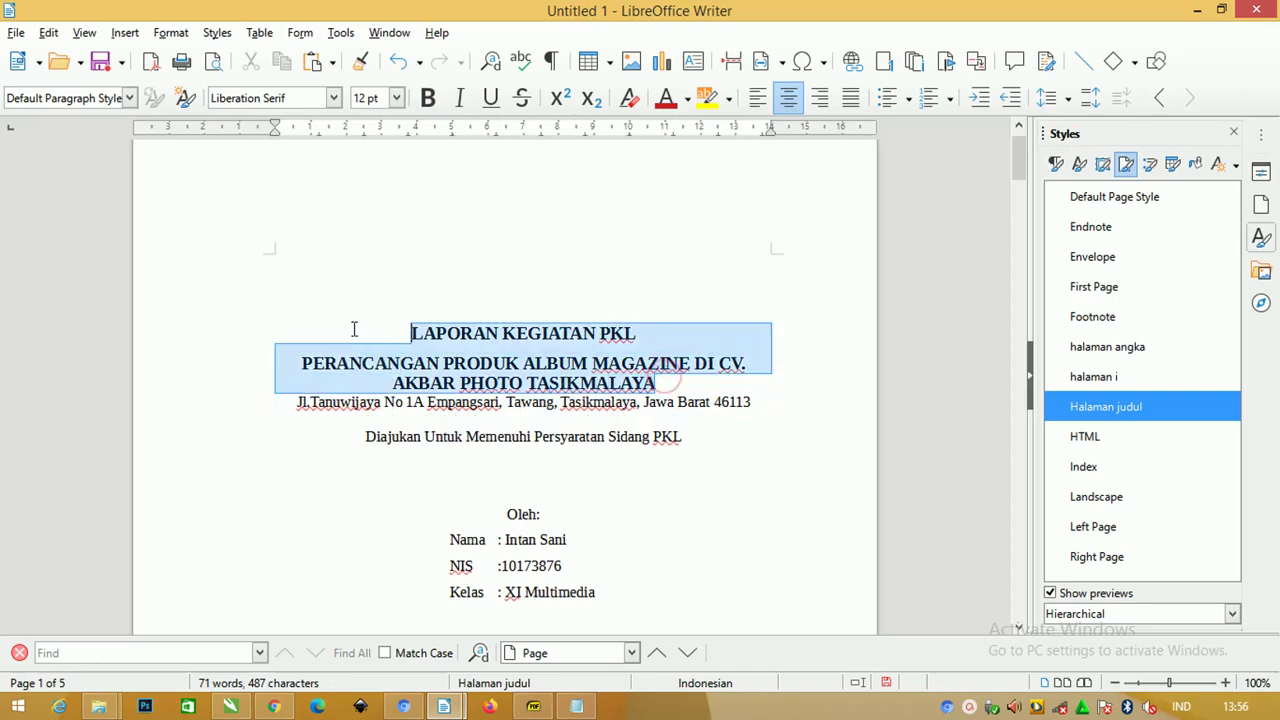
click(1046, 97)
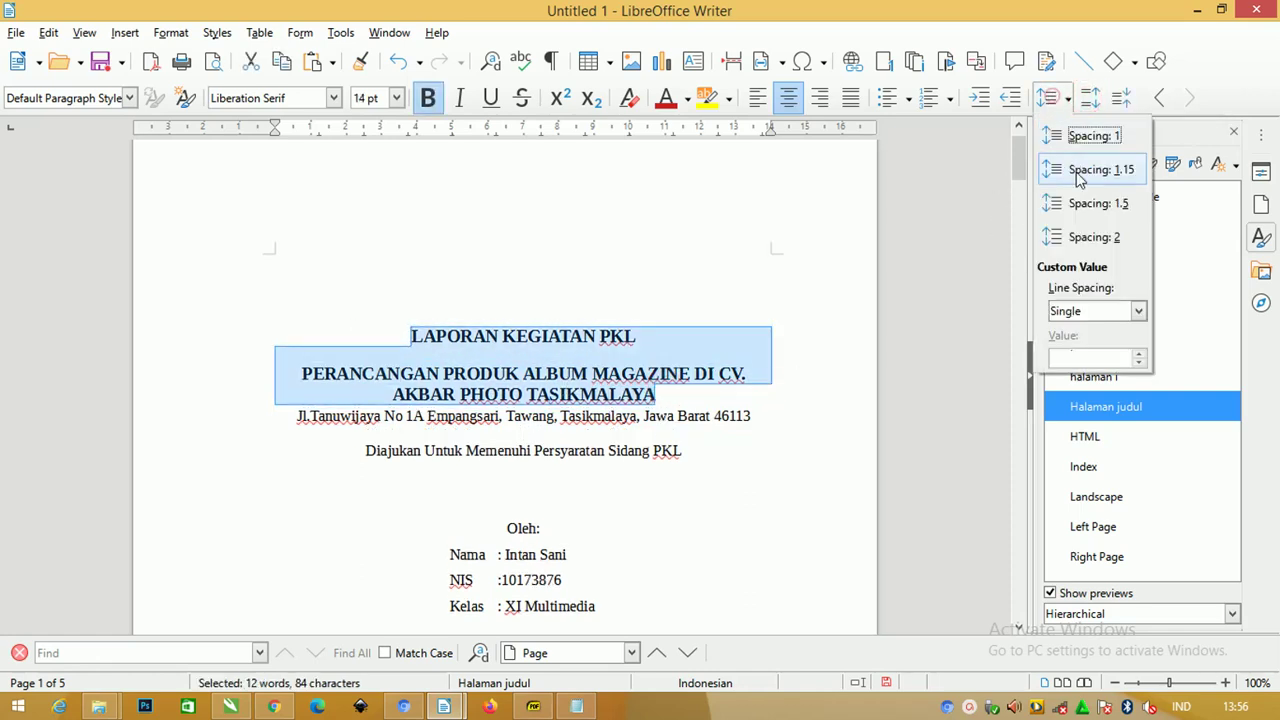
click(1075, 203)
click(659, 252)
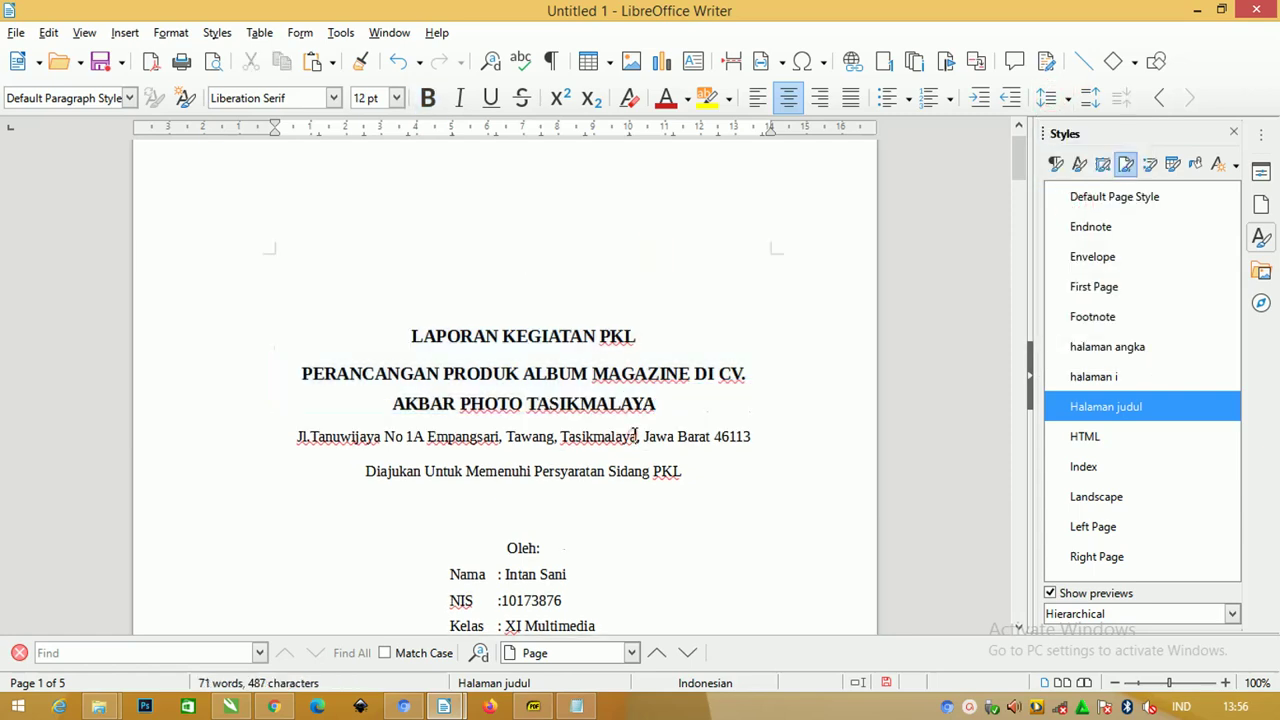
click(1046, 97)
click(1046, 97)
Step: Decrease the paragraph spacing below the bold title and add a line after the address
click(598, 406)
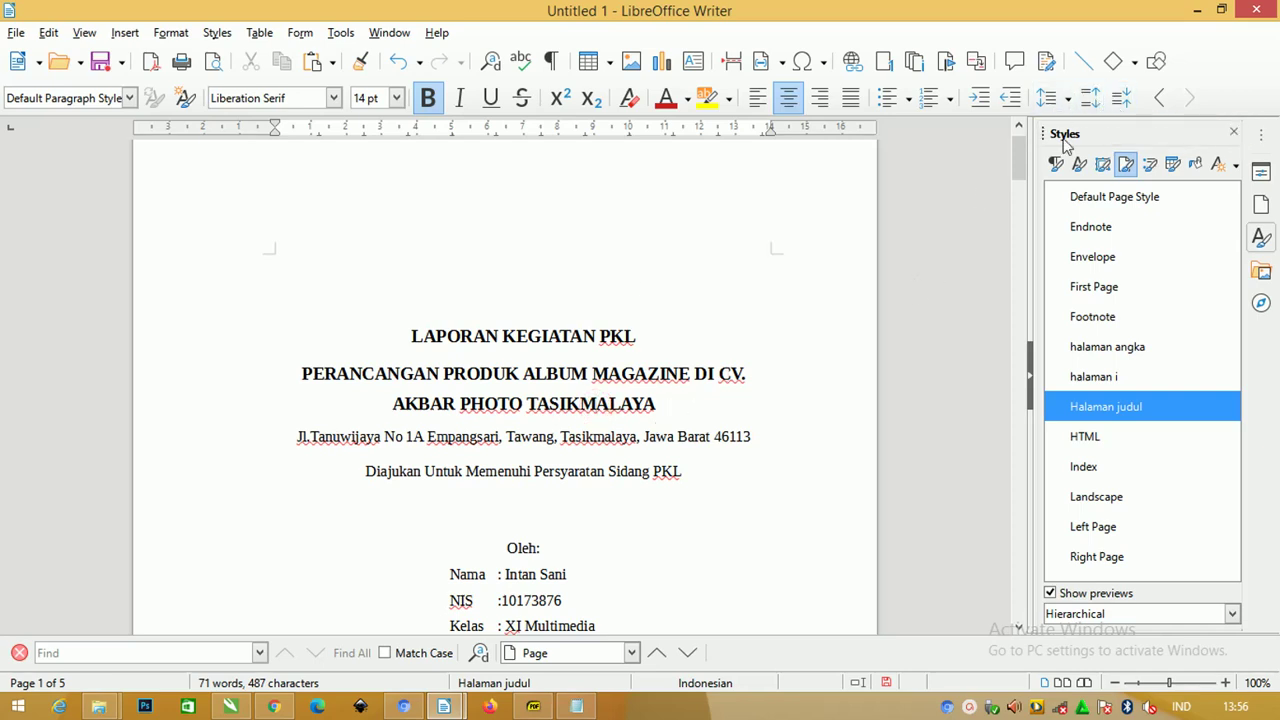
click(1123, 98)
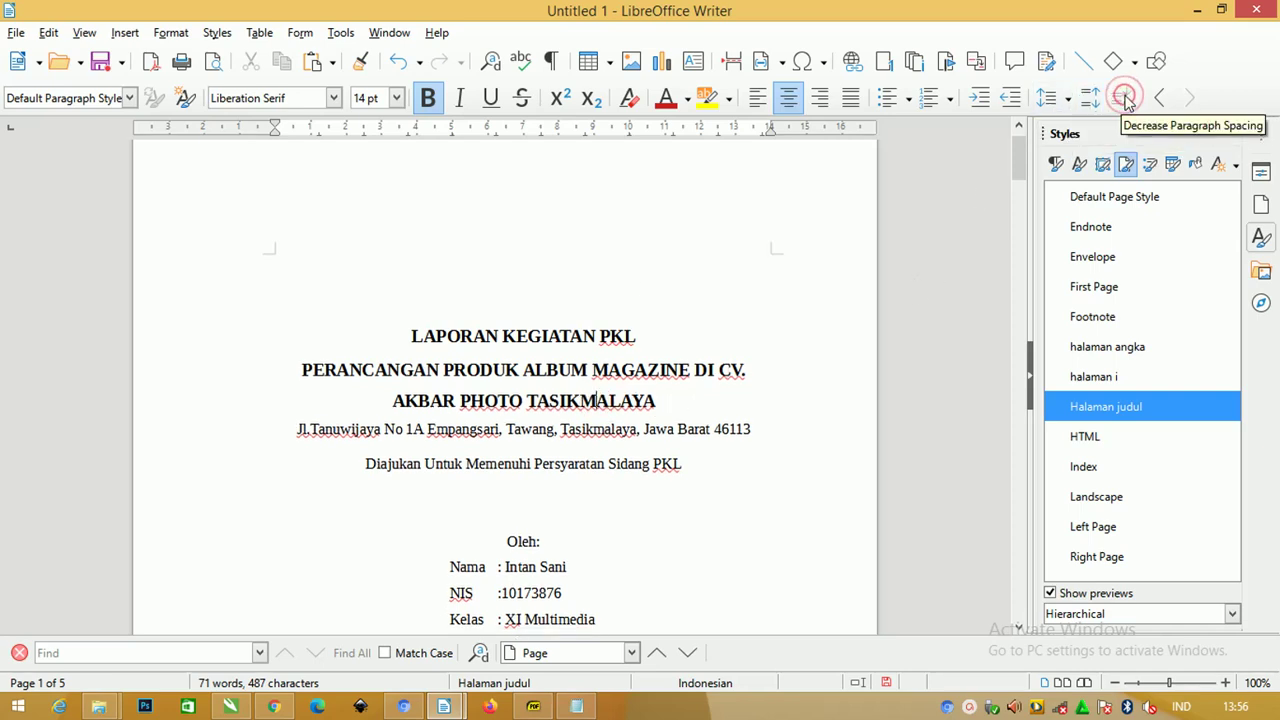
click(655, 425)
click(776, 421)
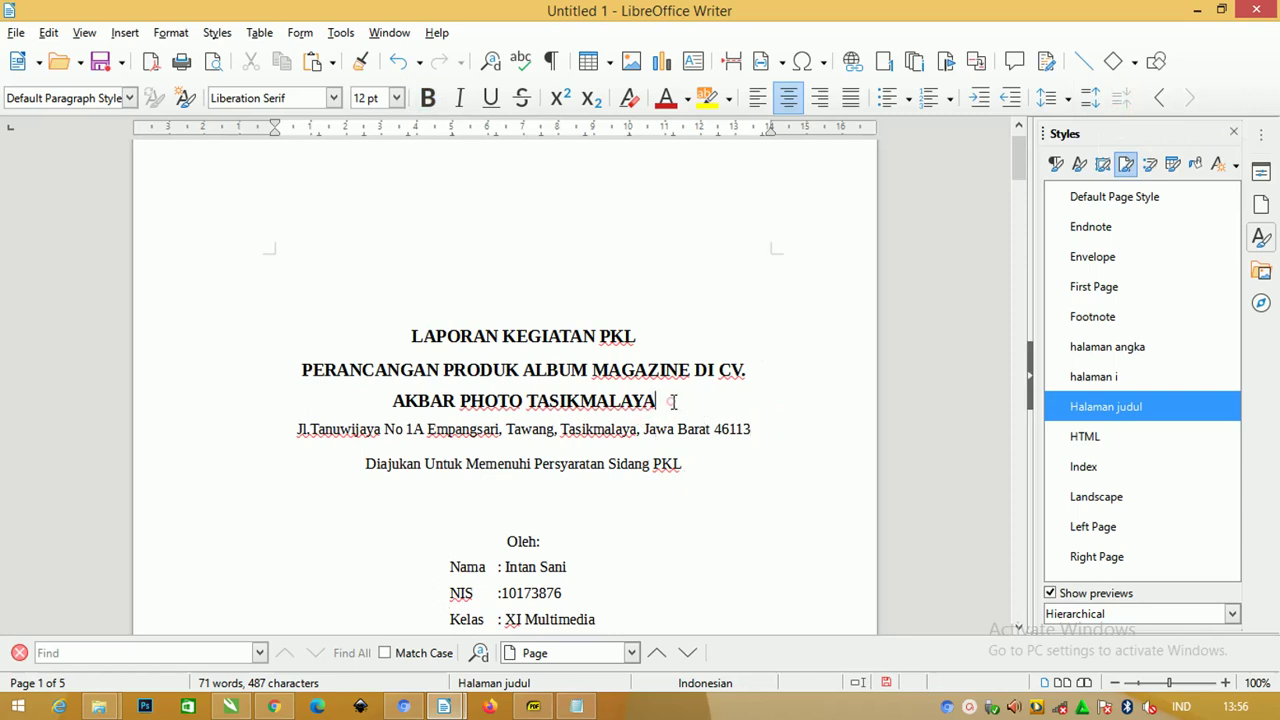
key(Return)
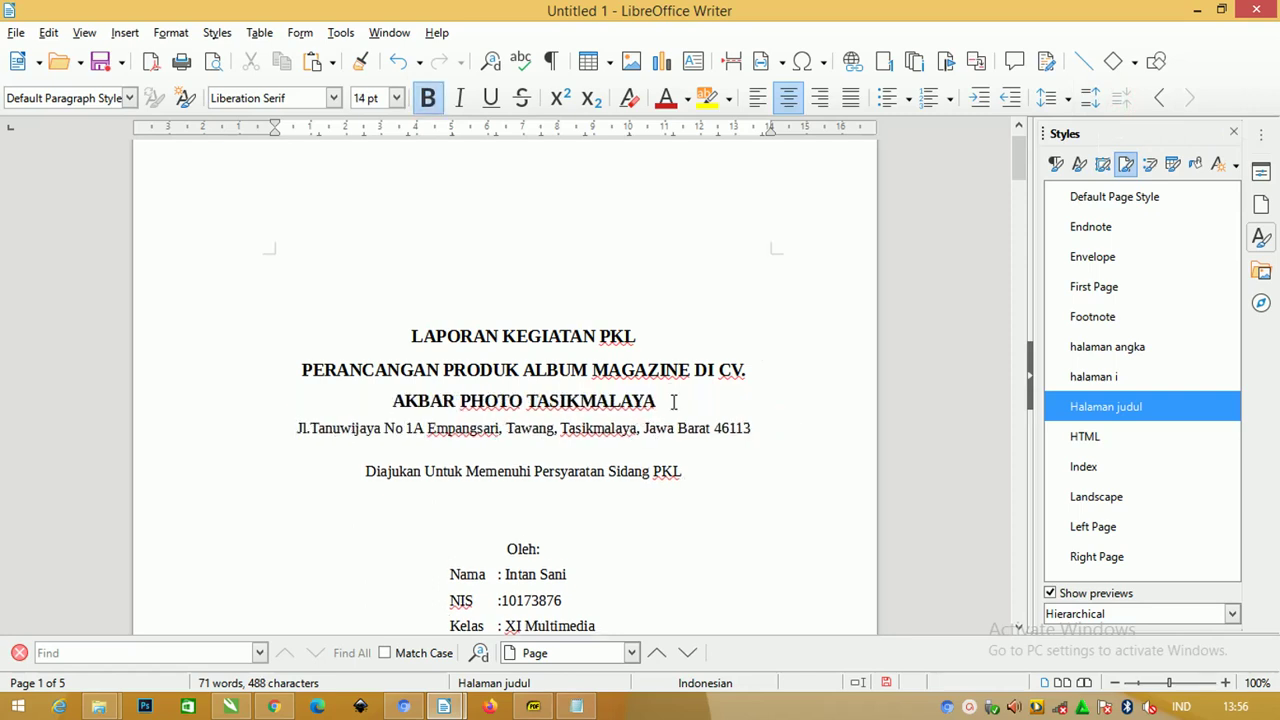
scroll(650, 390, down, 2)
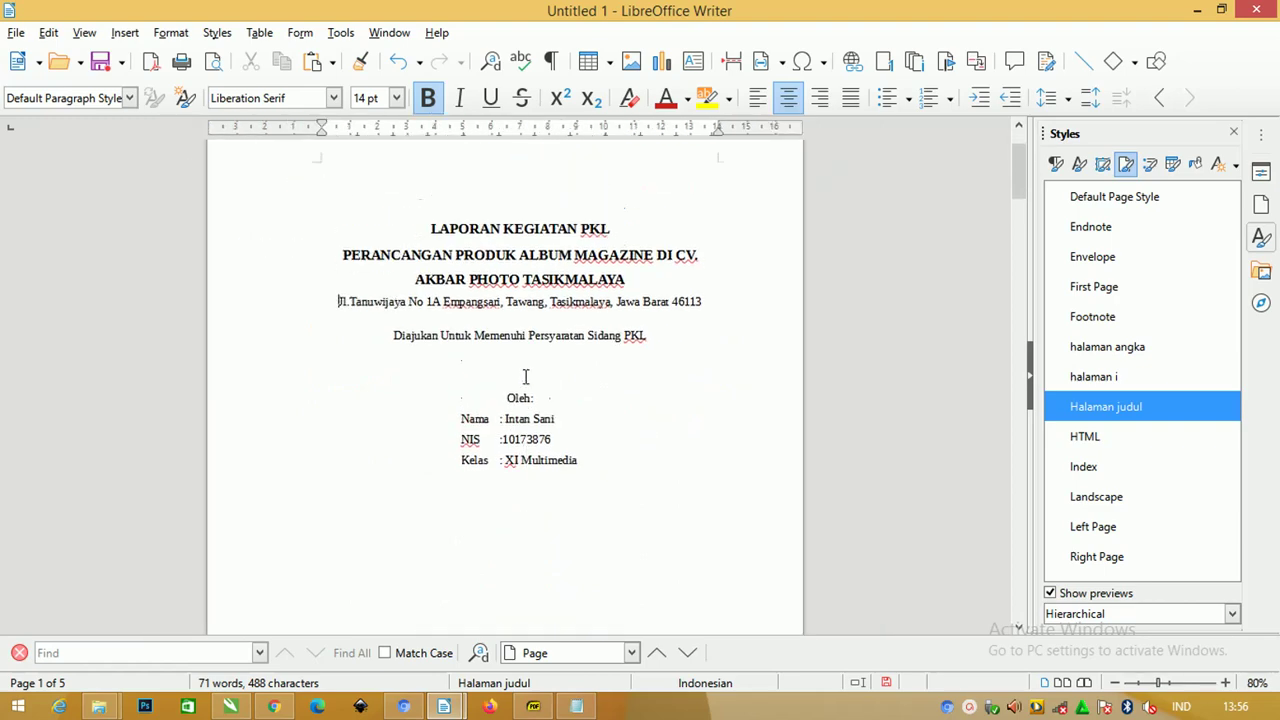
Step: Delete the empty lines above LEMBAR PENGESAHAN at the top of page 2
scroll(510, 360, down, 2)
scroll(537, 331, down, 5)
scroll(554, 337, down, 8)
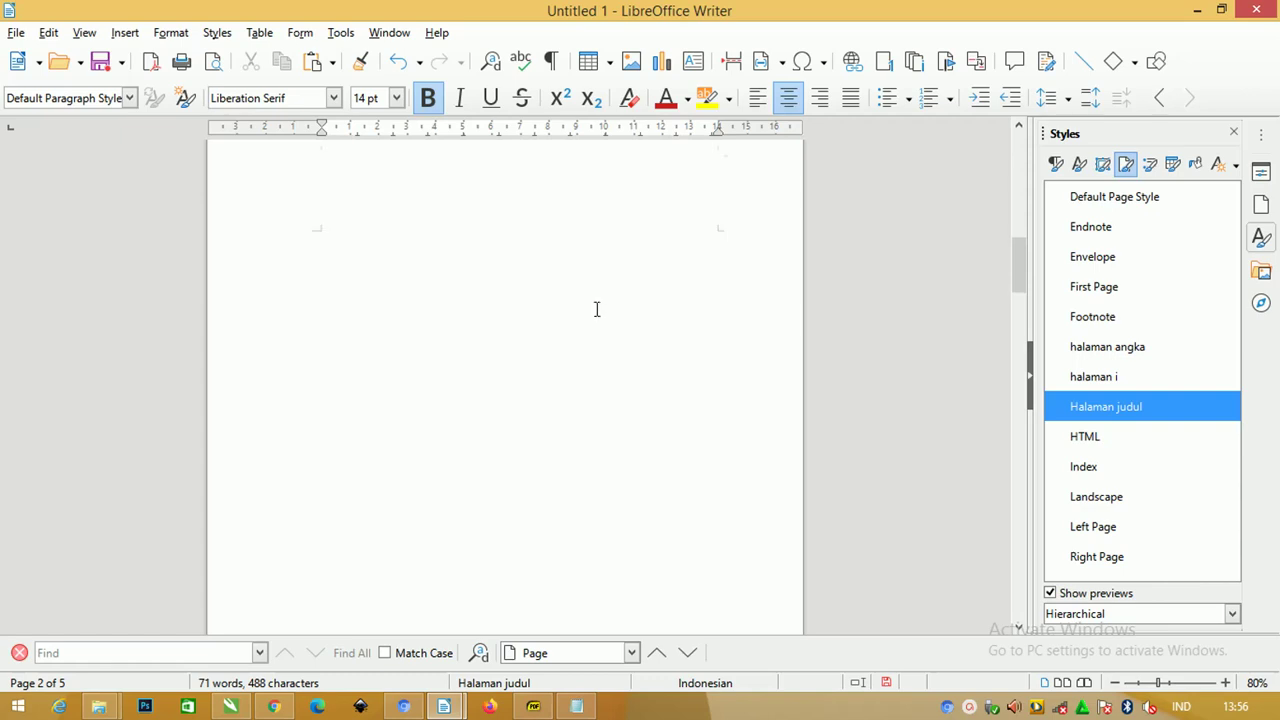
scroll(589, 340, down, 8)
scroll(597, 334, down, 3)
scroll(595, 326, up, 5)
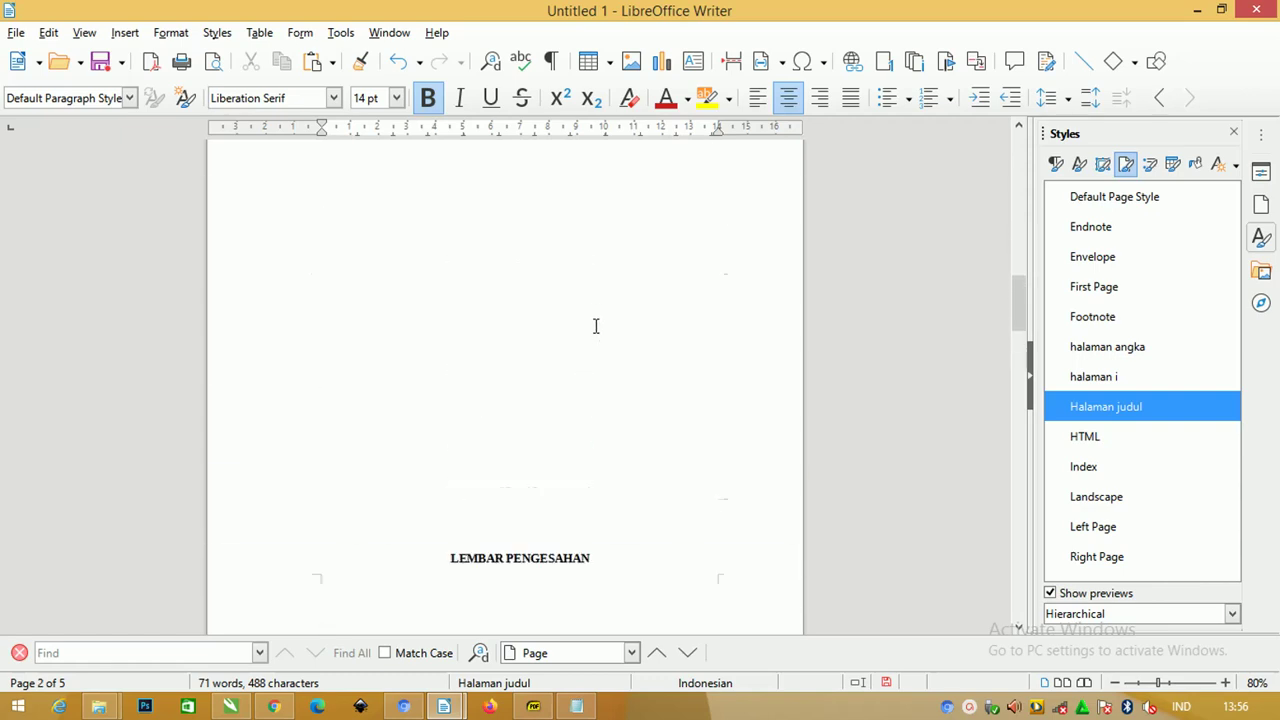
scroll(595, 326, up, 3)
scroll(488, 300, up, 3)
click(501, 311)
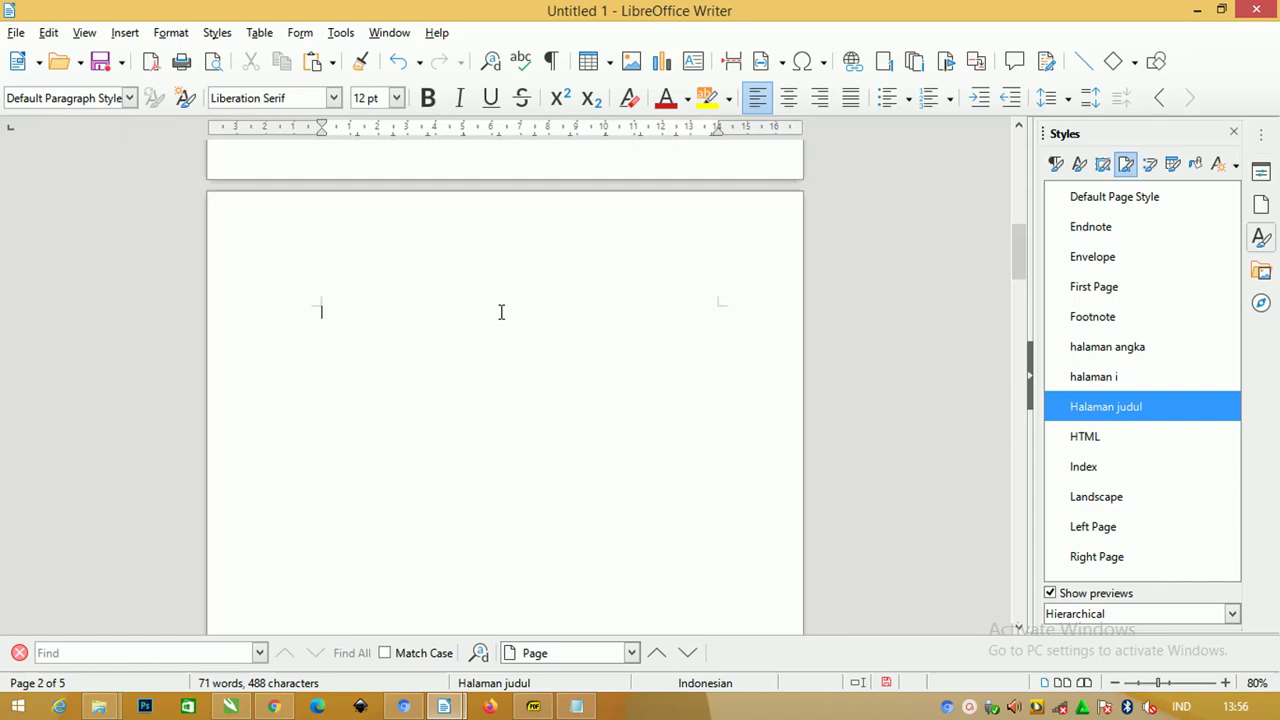
key(Delete)
key(Delete)
key(Delete)
key(Delete)
key(Delete)
key(Delete)
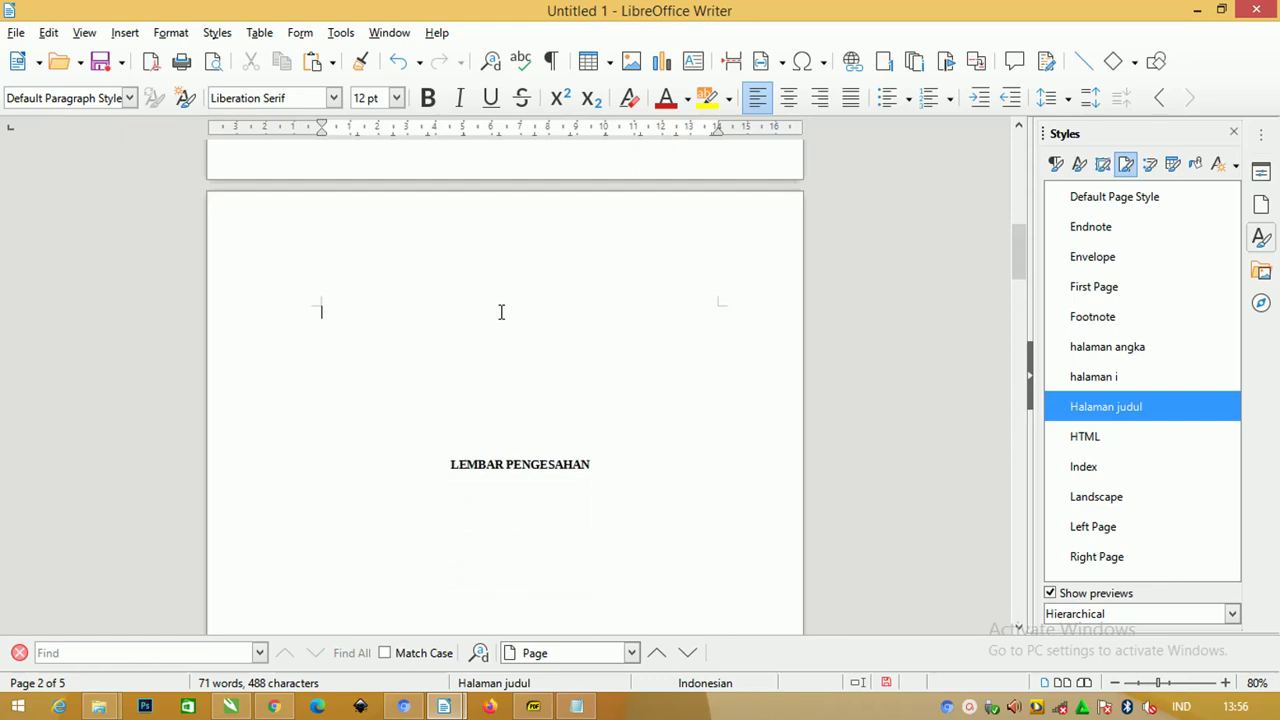
key(Delete)
key(Delete)
key(Delete)
key(Delete)
key(Delete)
key(Delete)
key(Delete)
key(Delete)
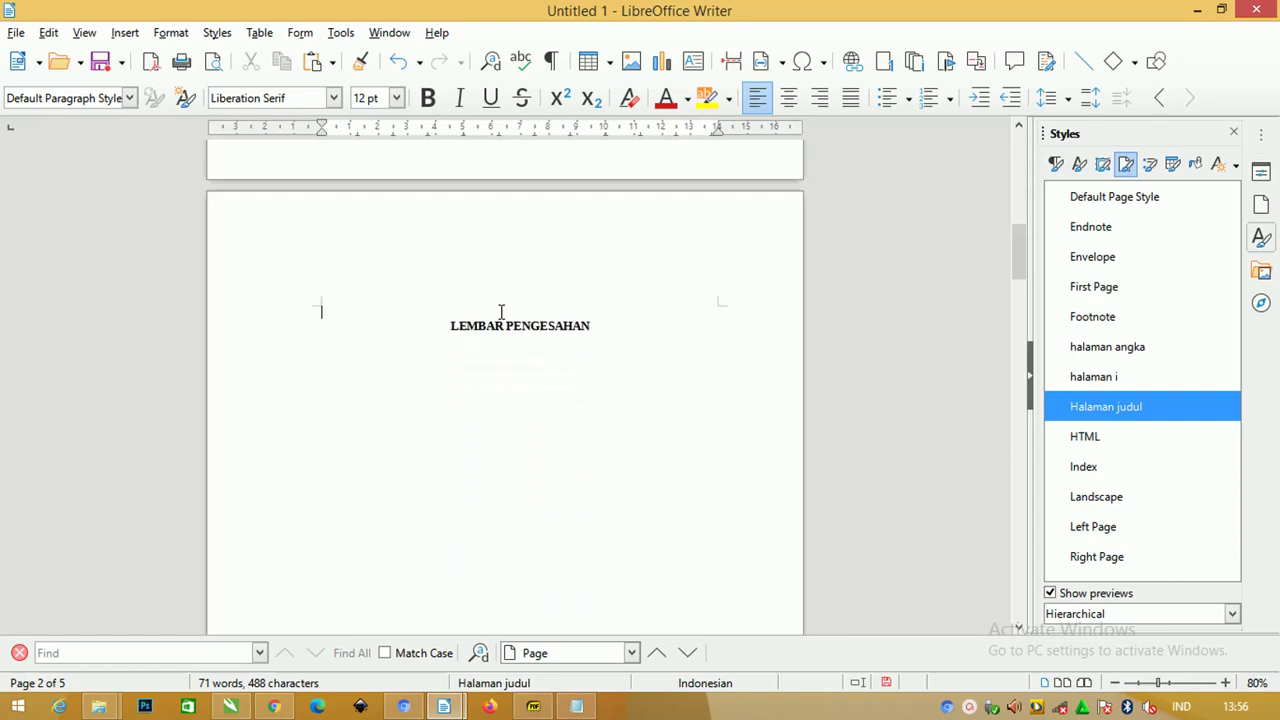
key(BackSpace)
Step: Switch back to the Untitled 1 report document
scroll(626, 331, down, 10)
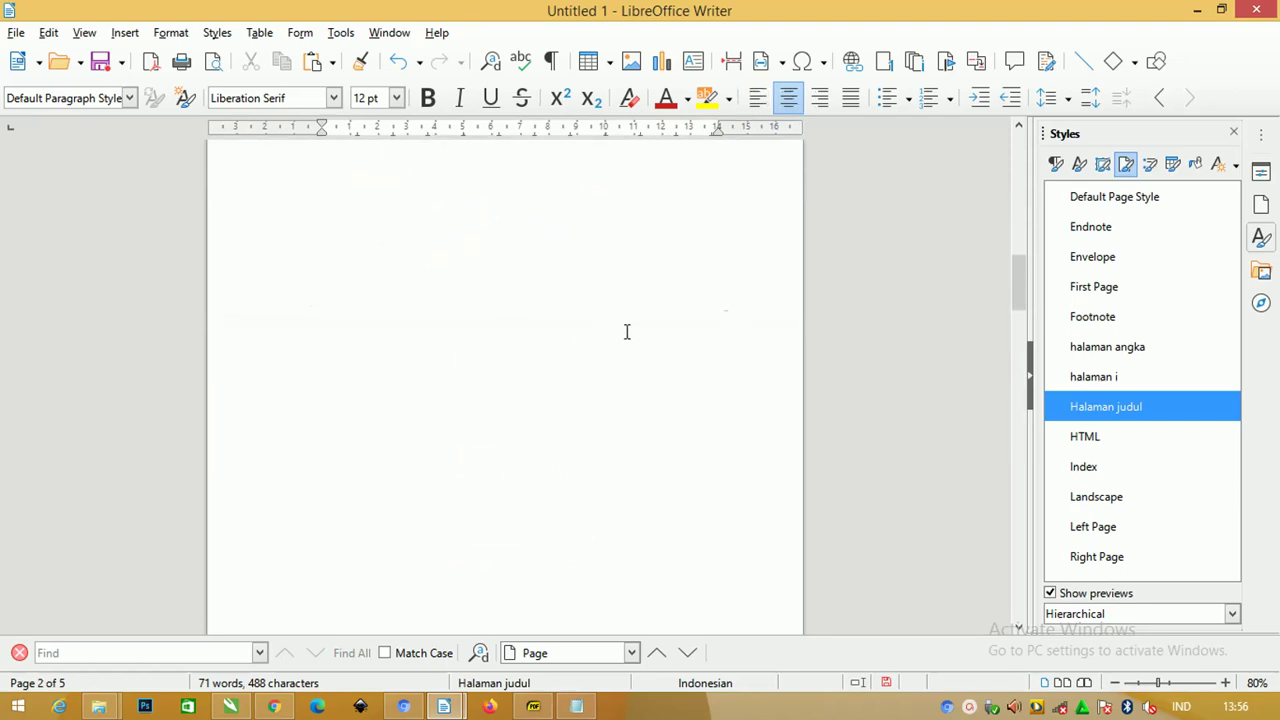
scroll(629, 320, down, 2)
scroll(629, 324, down, 4)
scroll(629, 320, up, 3)
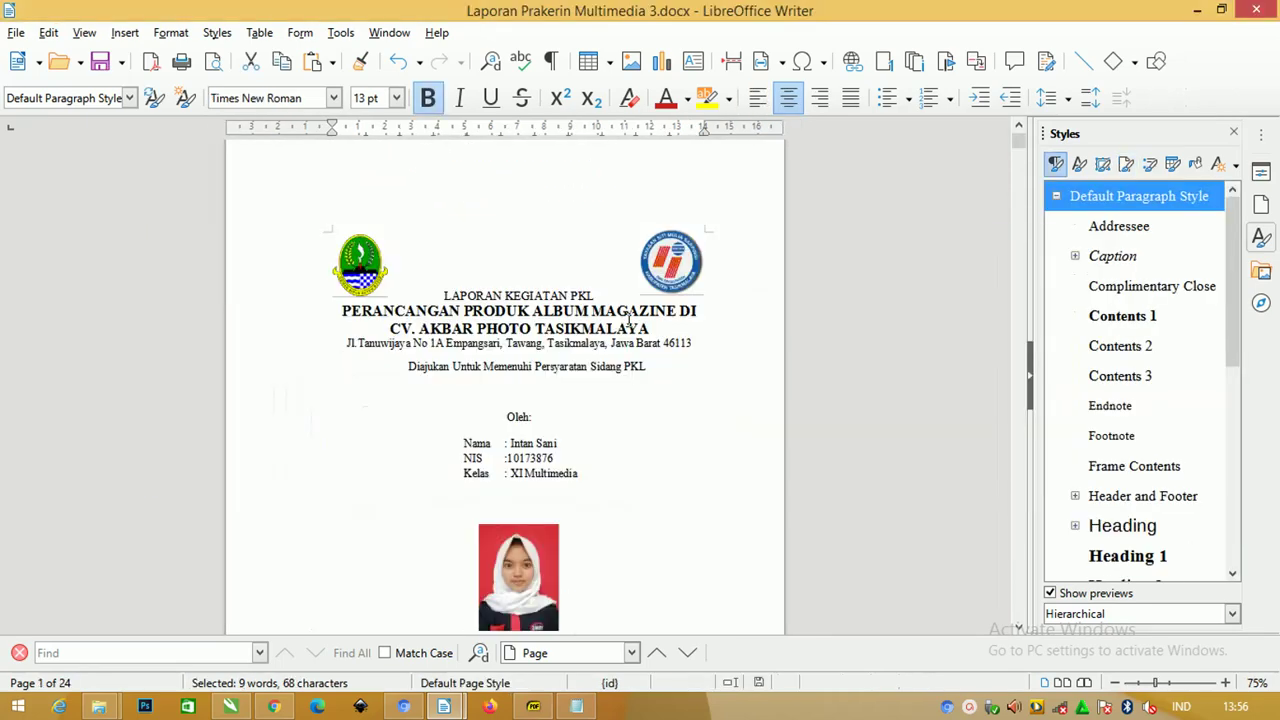
key(alt+Tab)
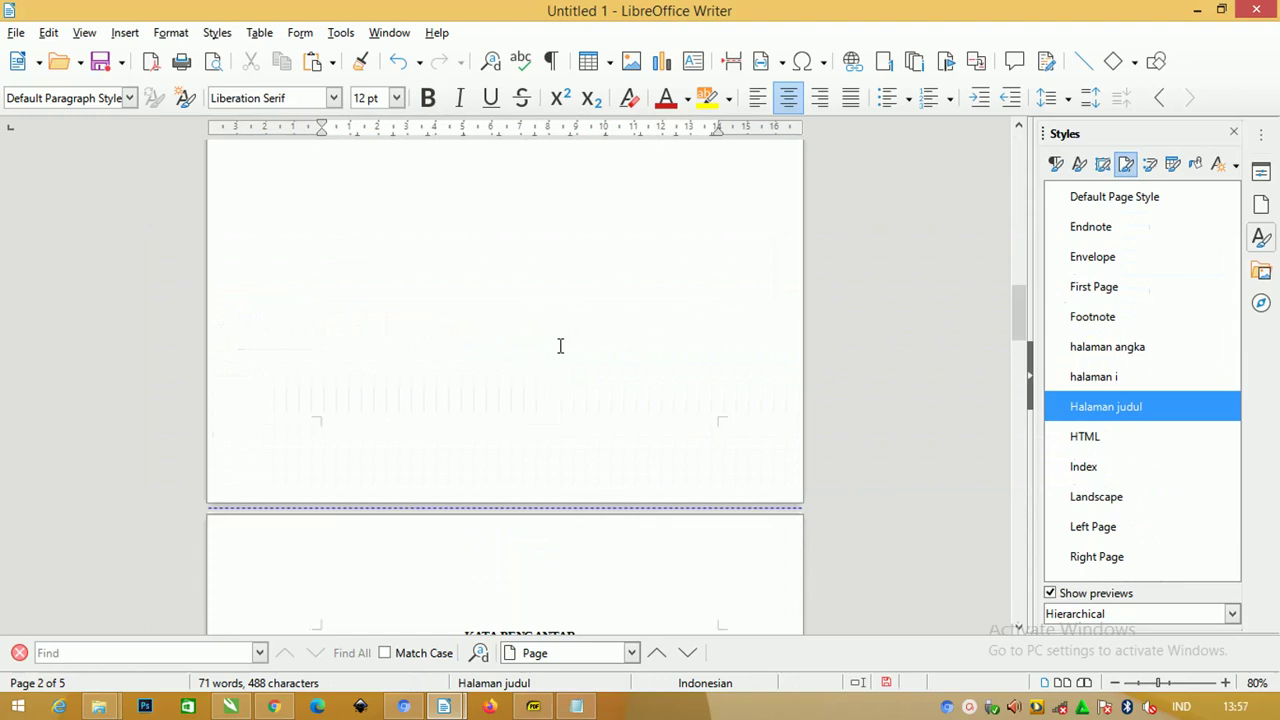
scroll(711, 311, up, 1)
scroll(650, 320, up, 12)
scroll(589, 329, down, 1)
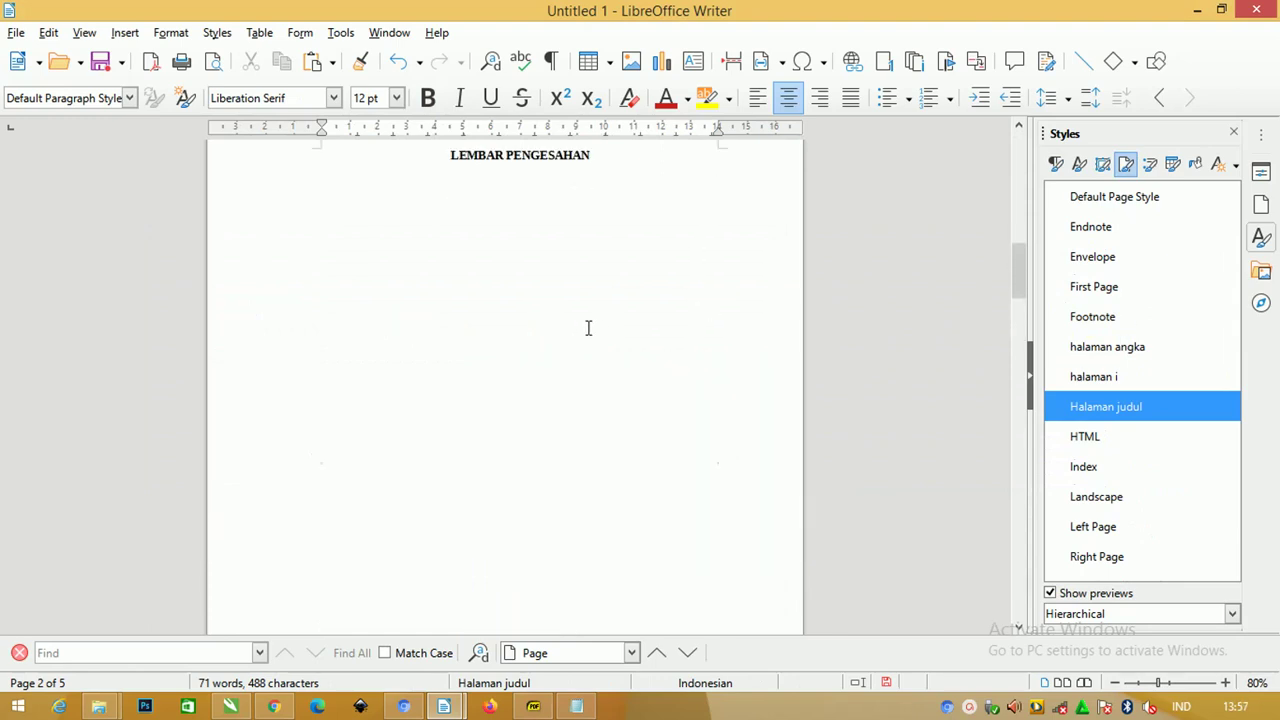
Step: Paste the approval statement and signatory block under LEMBAR PENGESAHAN and remove its bold
click(498, 268)
triple_click(417, 150)
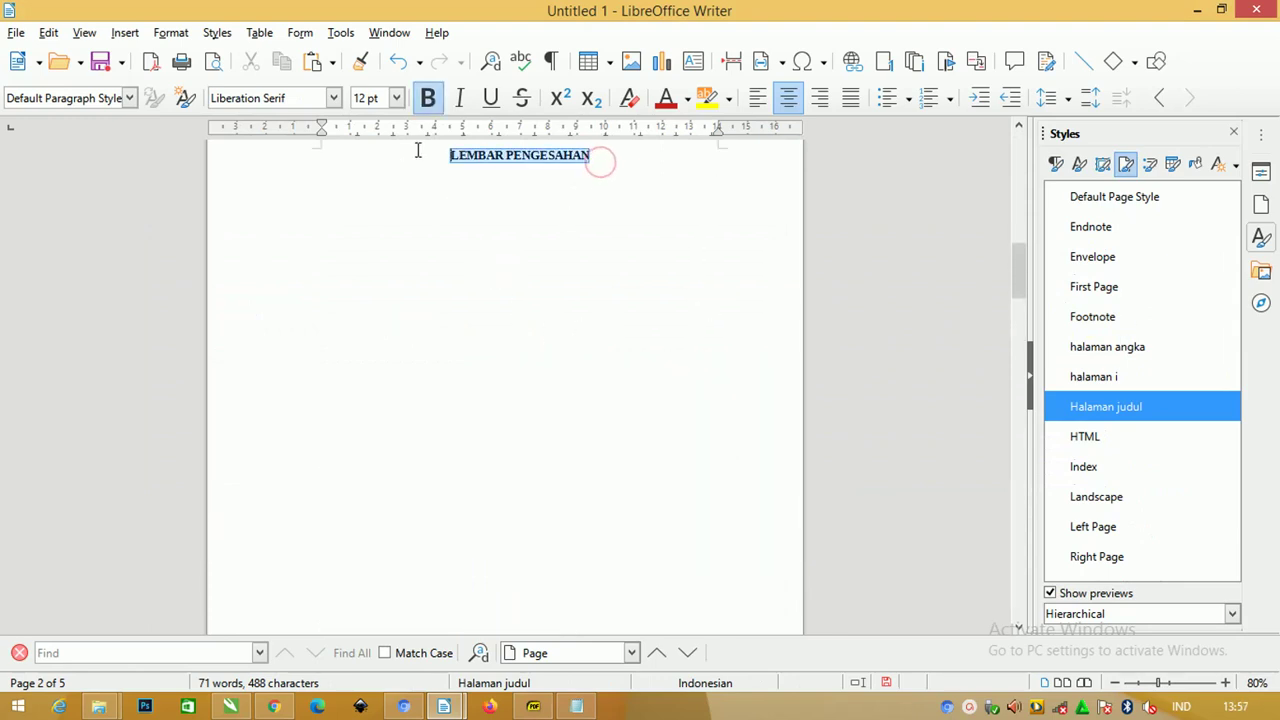
key(ctrl+v)
scroll(548, 345, down, 1)
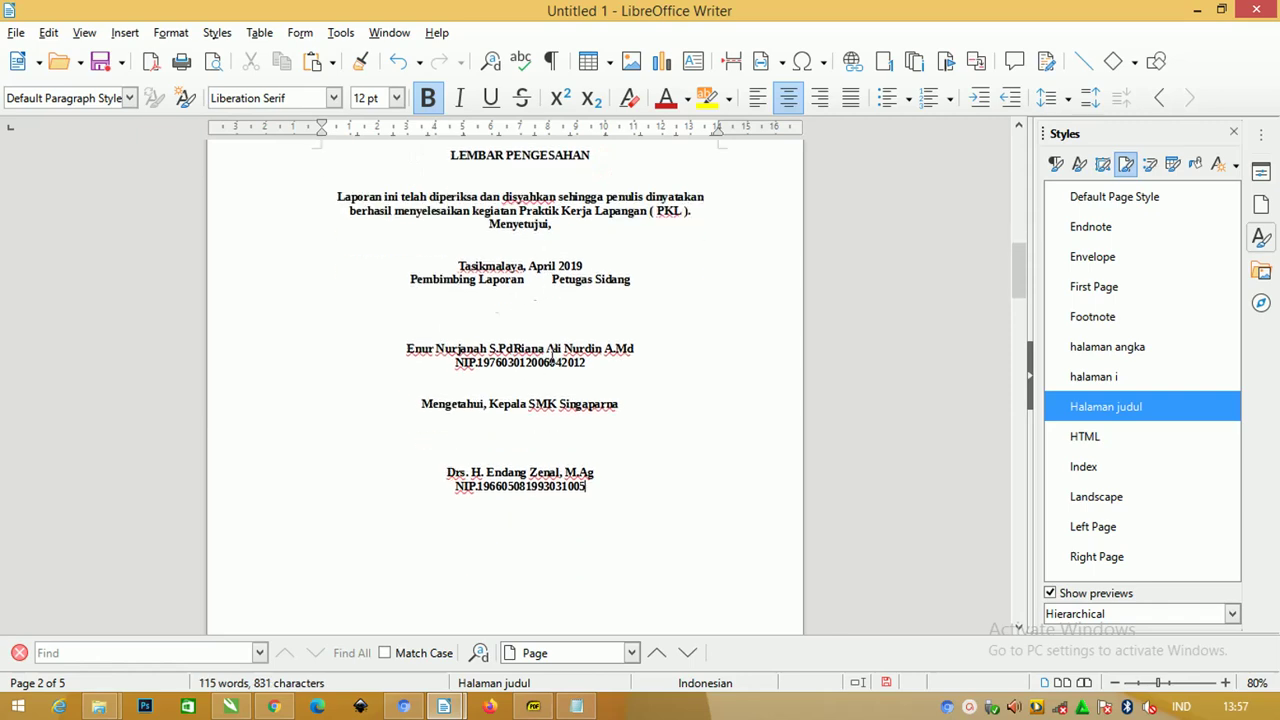
drag(620, 492, 229, 188)
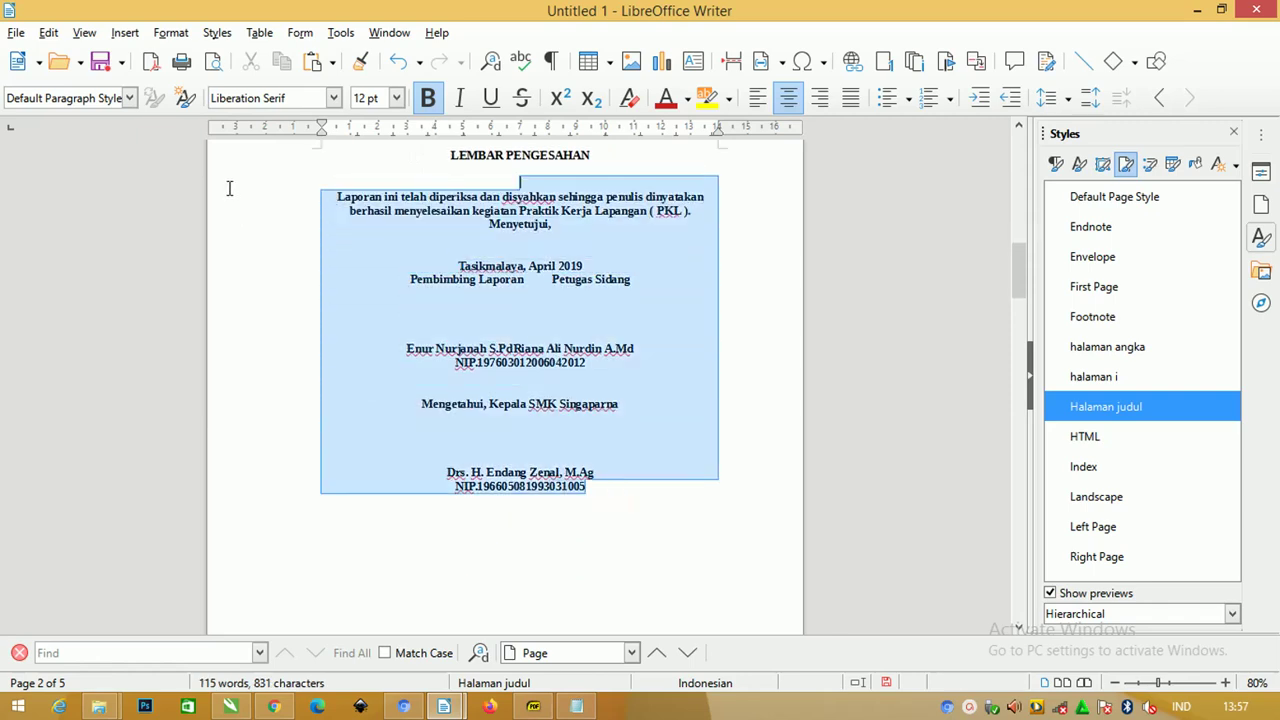
key(ctrl+b)
Step: Set the approval block to 1.5 line spacing
ctrl+scroll(509, 266, up, 1)
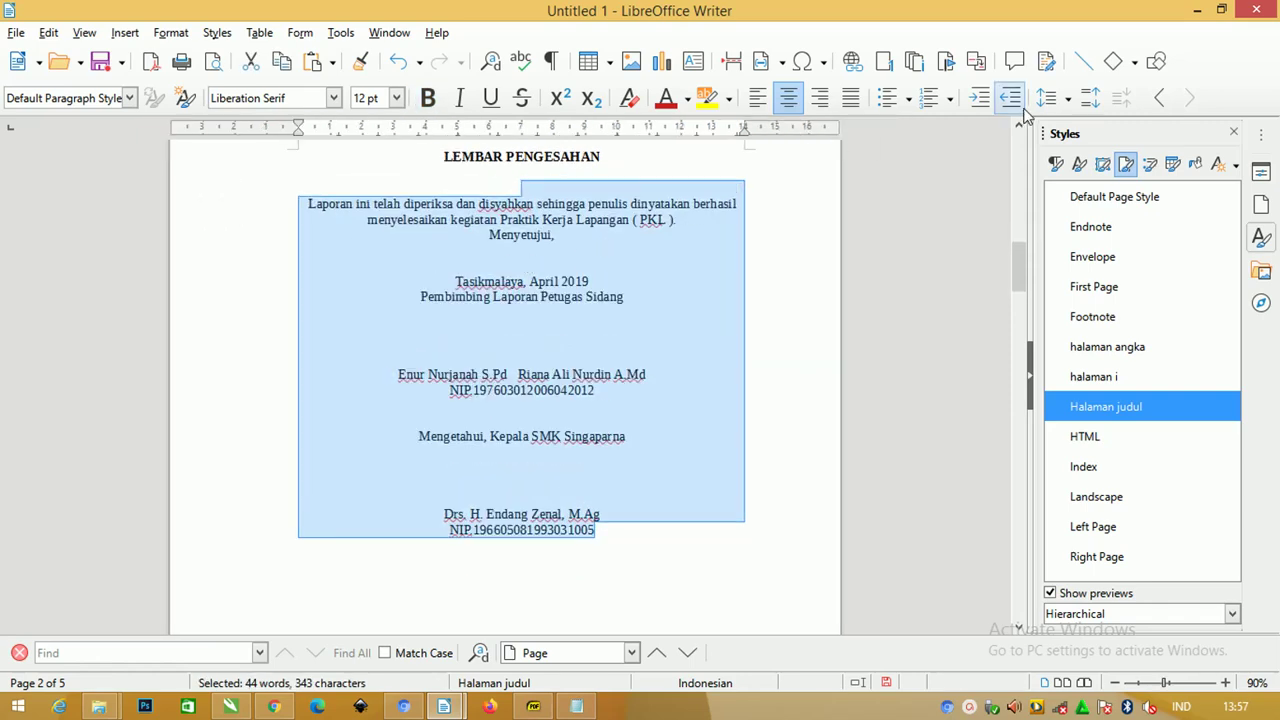
click(1047, 97)
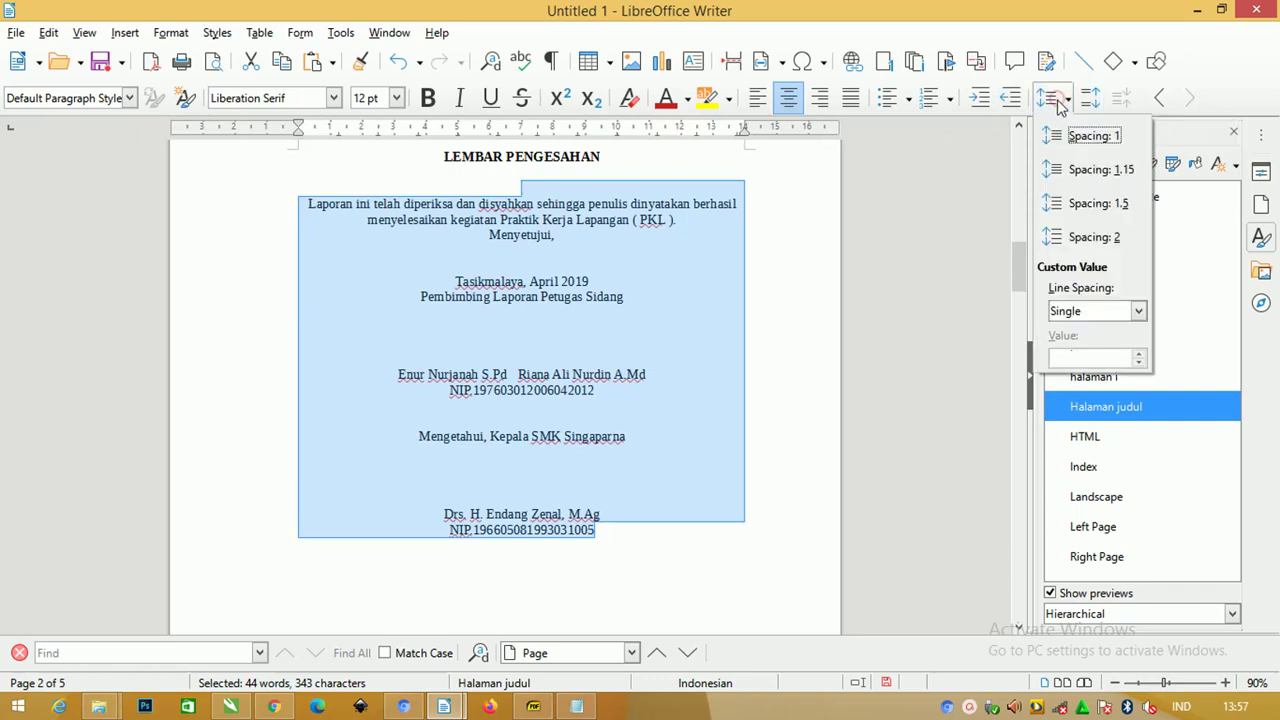
click(1070, 203)
click(560, 283)
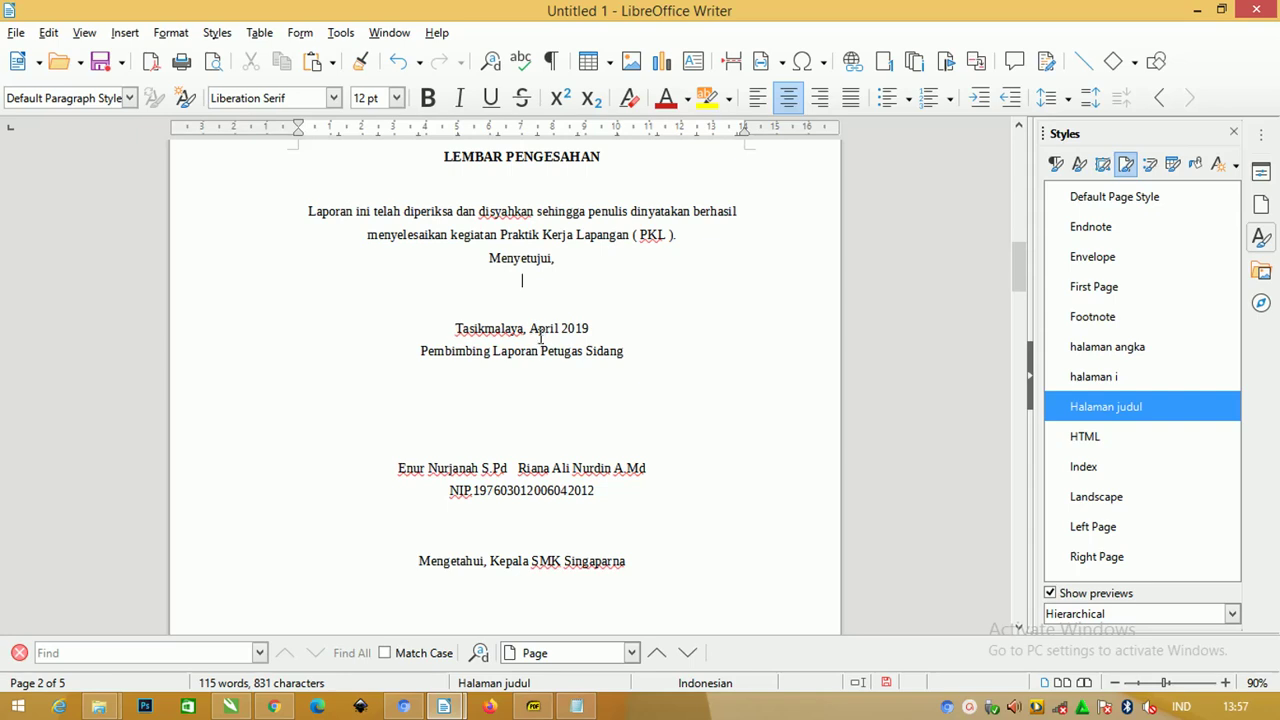
Step: Tidy the signer lines: tab 'Laporan Petugas Sidang' right, rejoin A.Md, delete blank lines
click(455, 327)
click(491, 351)
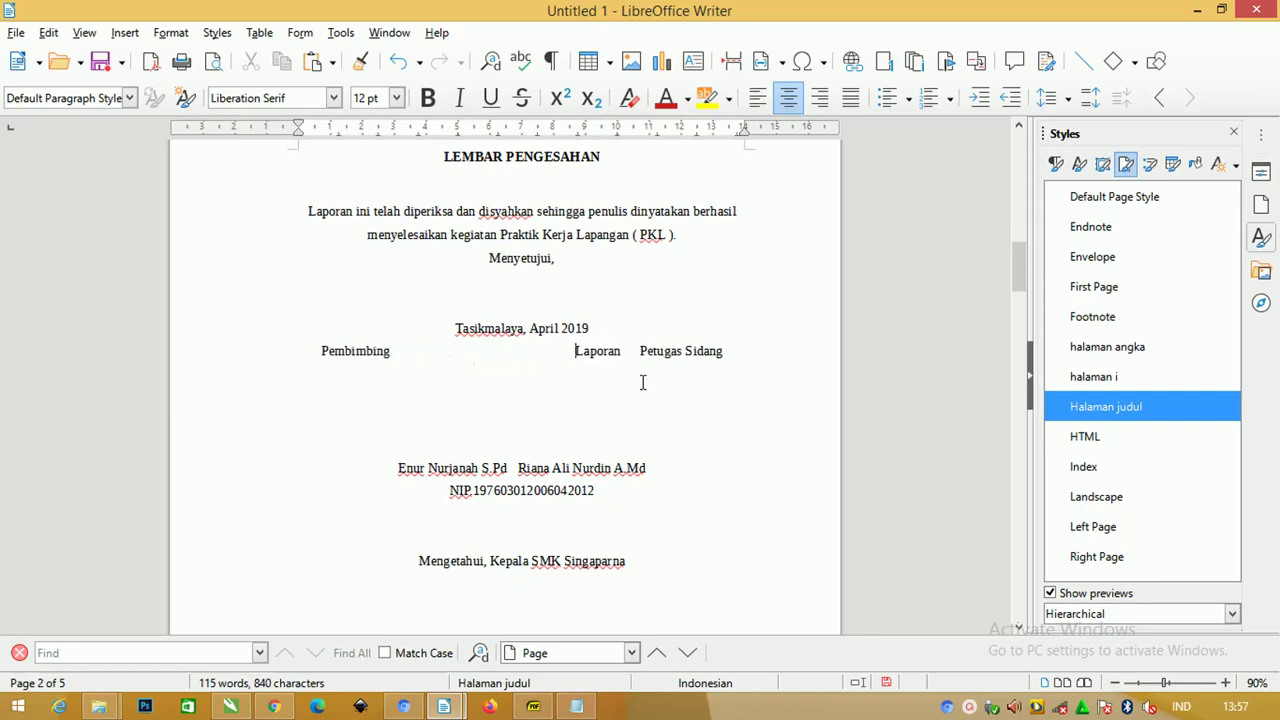
key(BackSpace)
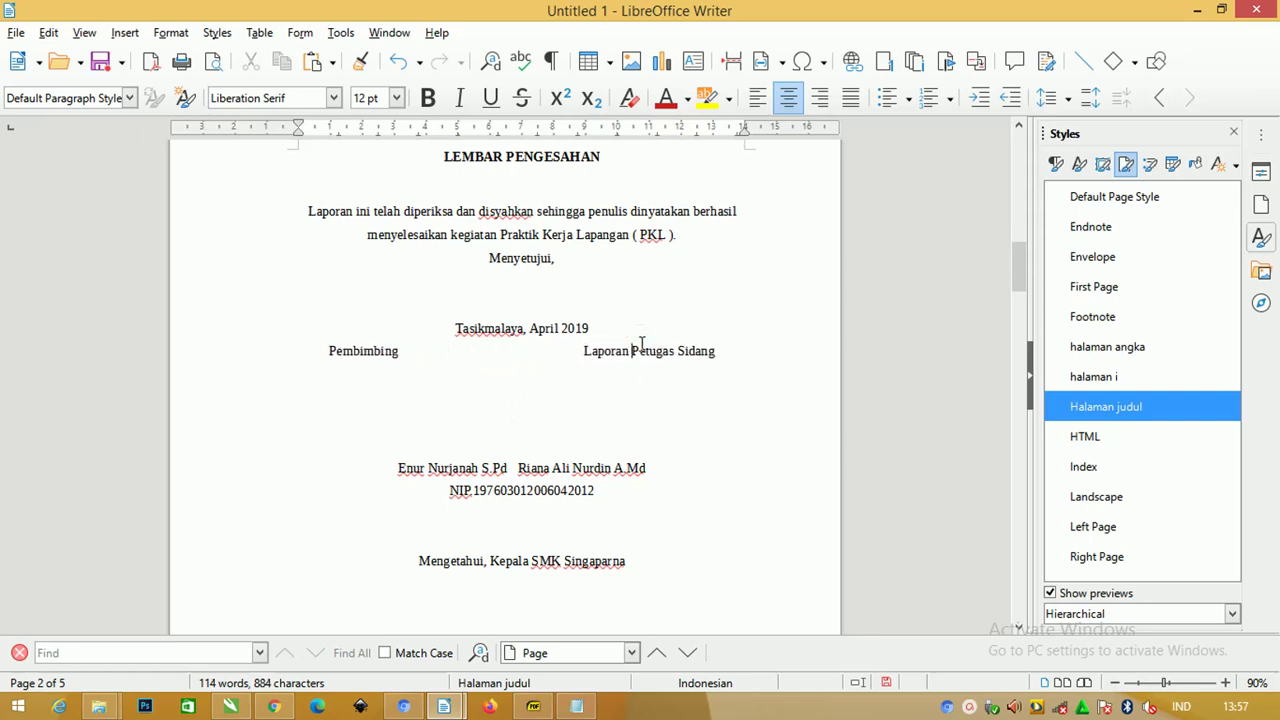
click(533, 352)
key(Tab)
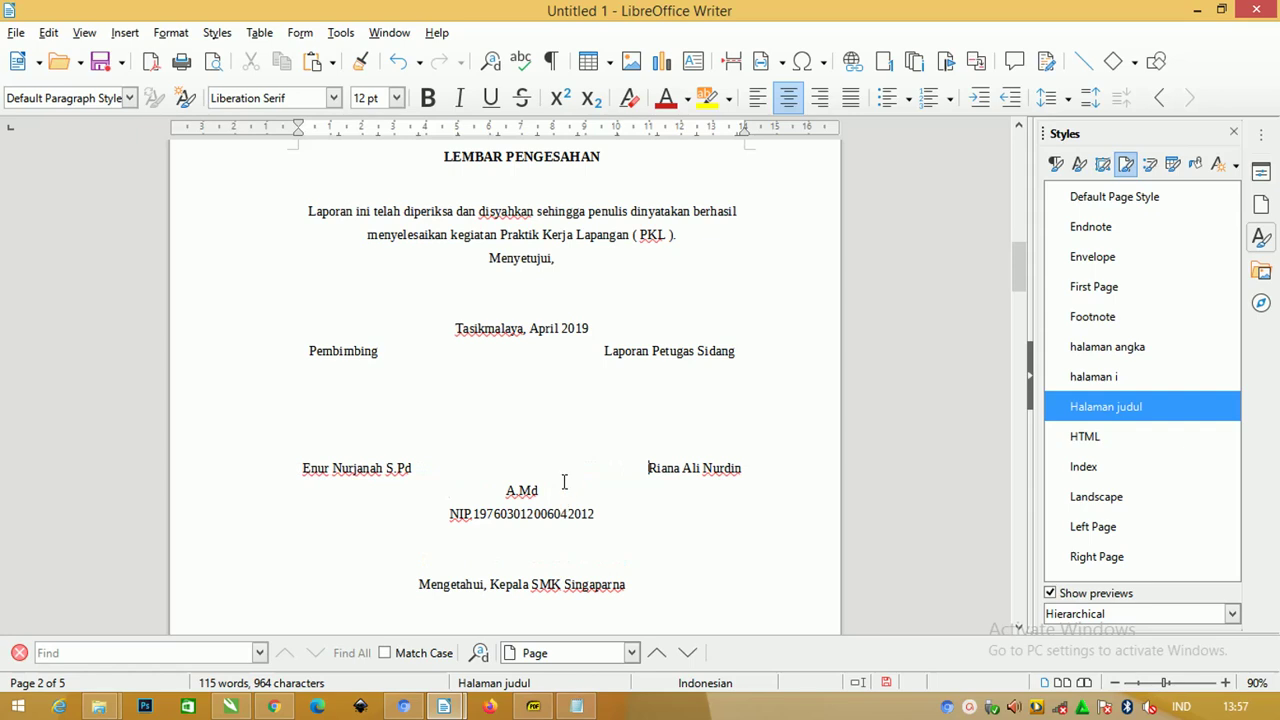
key(BackSpace)
key(BackSpace)
key(BackSpace)
key(BackSpace)
key(BackSpace)
key(BackSpace)
key(BackSpace)
key(BackSpace)
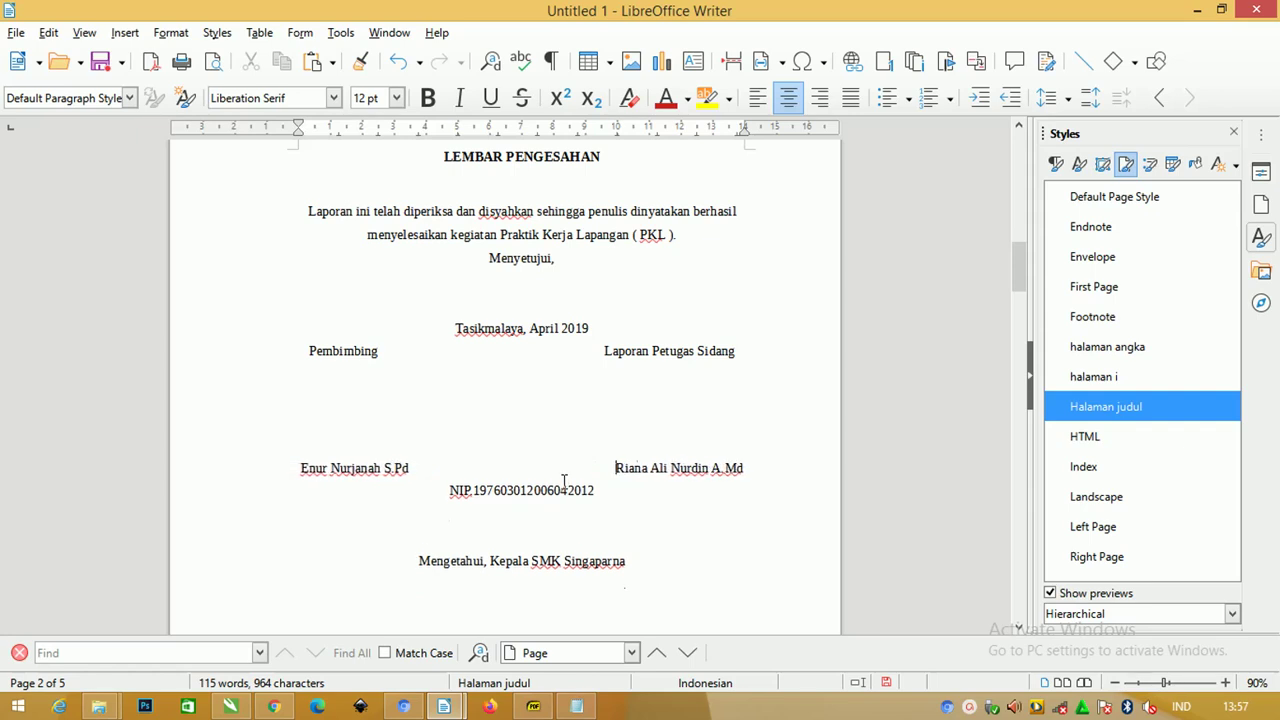
scroll(479, 374, down, 3)
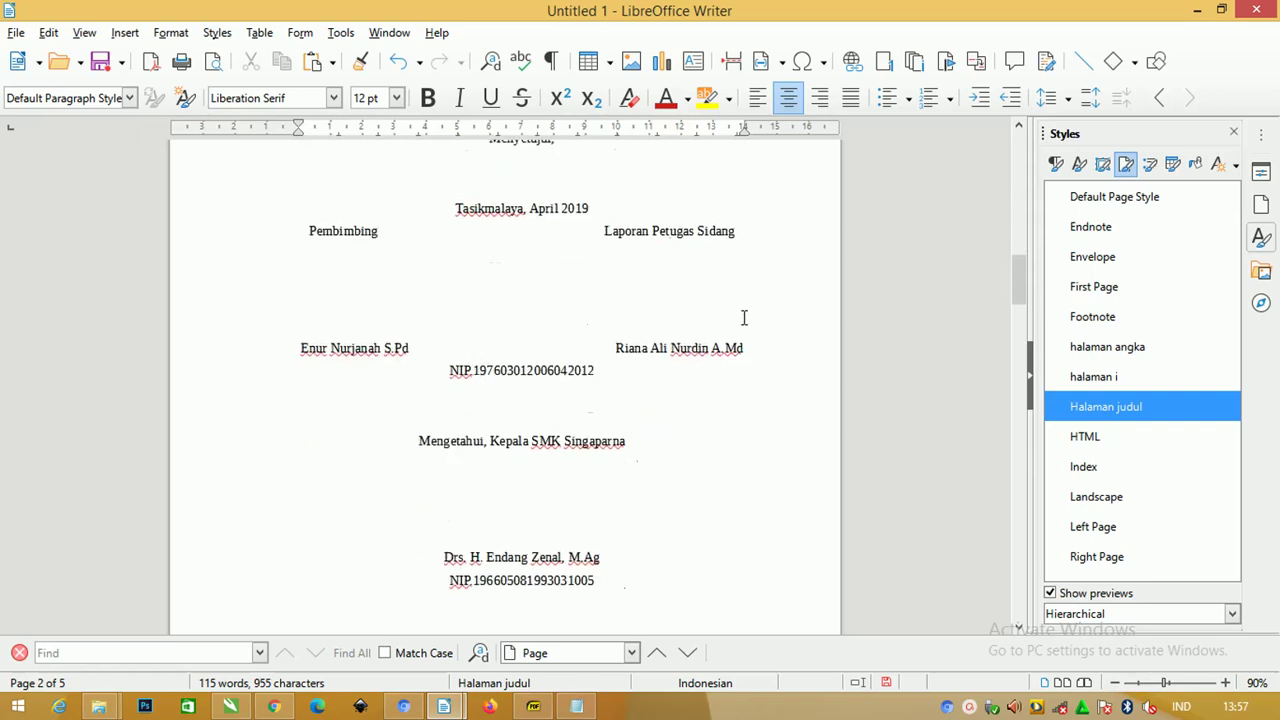
key(BackSpace)
key(BackSpace)
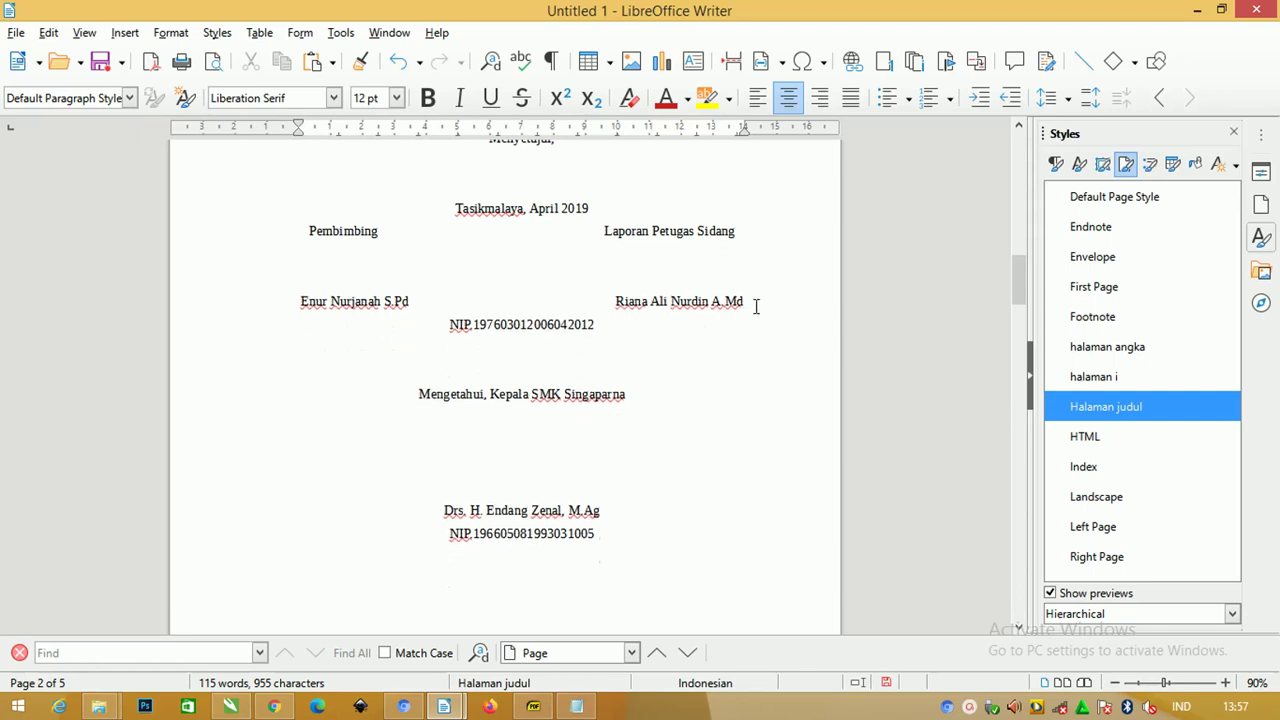
Step: Bold the signer names line and keep the NIP number on its own line
drag(756, 306, 239, 304)
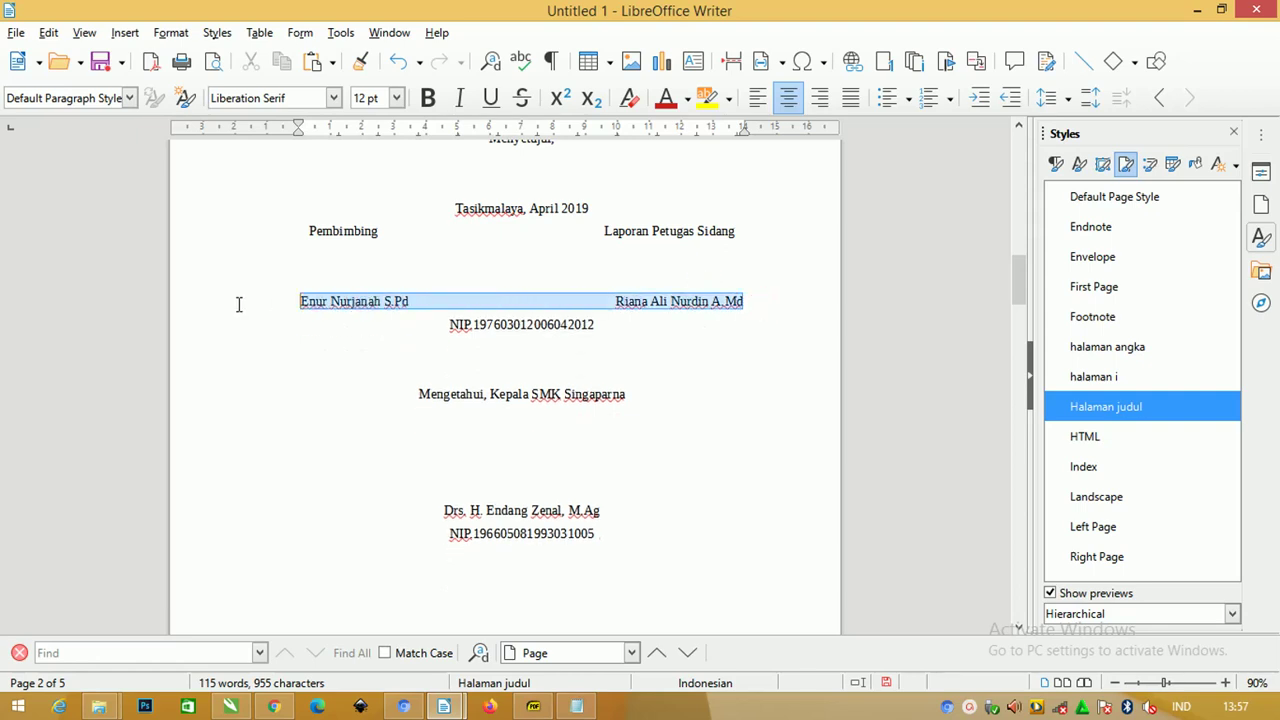
key(ctrl+b)
click(432, 331)
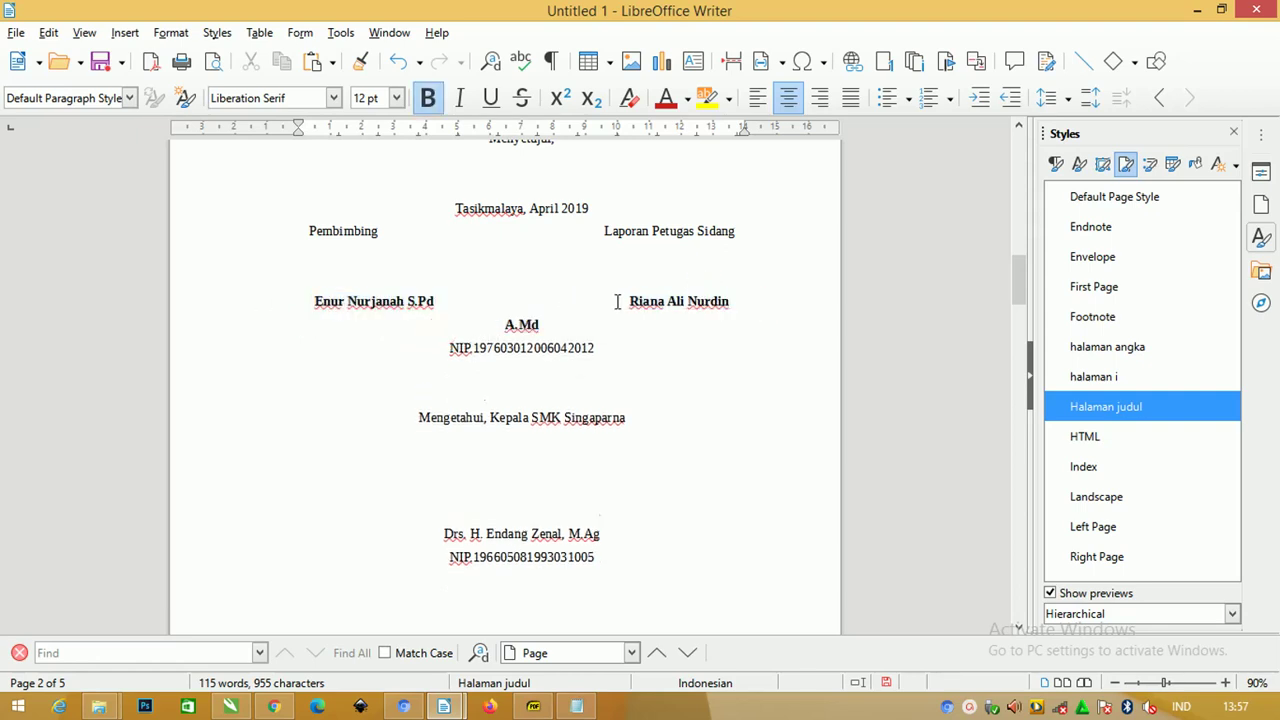
key(BackSpace)
key(BackSpace)
key(BackSpace)
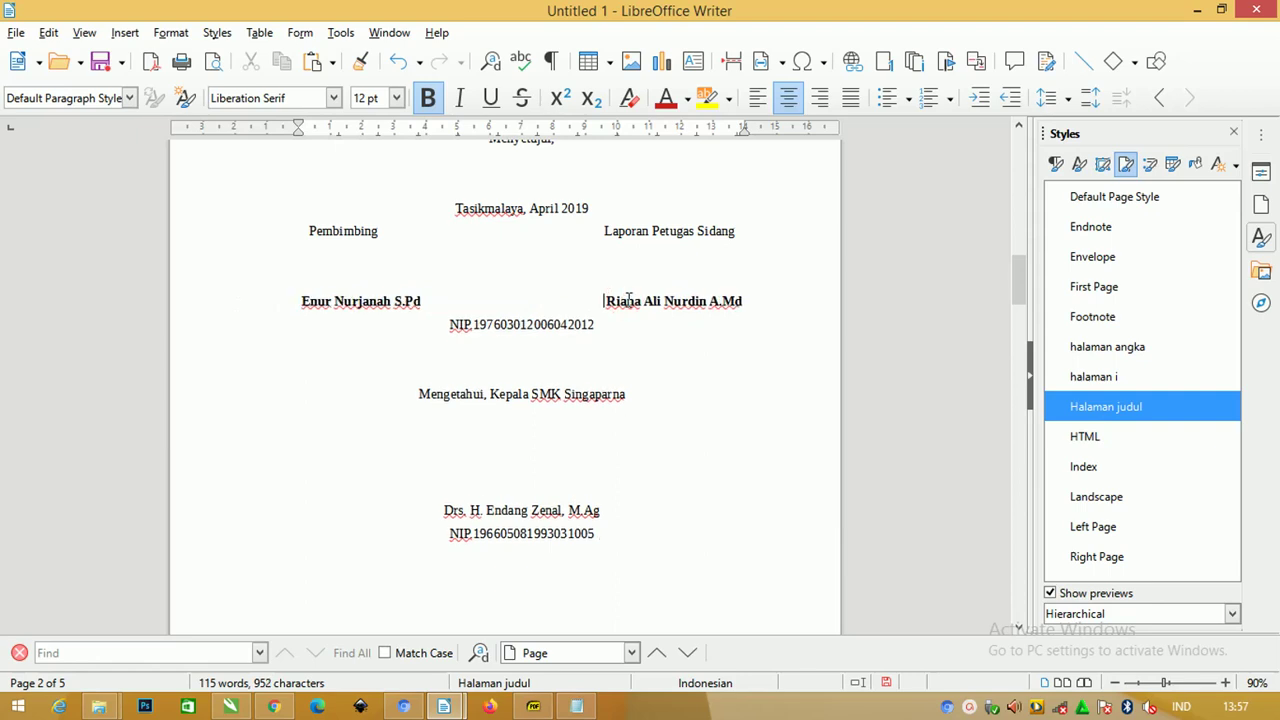
click(452, 325)
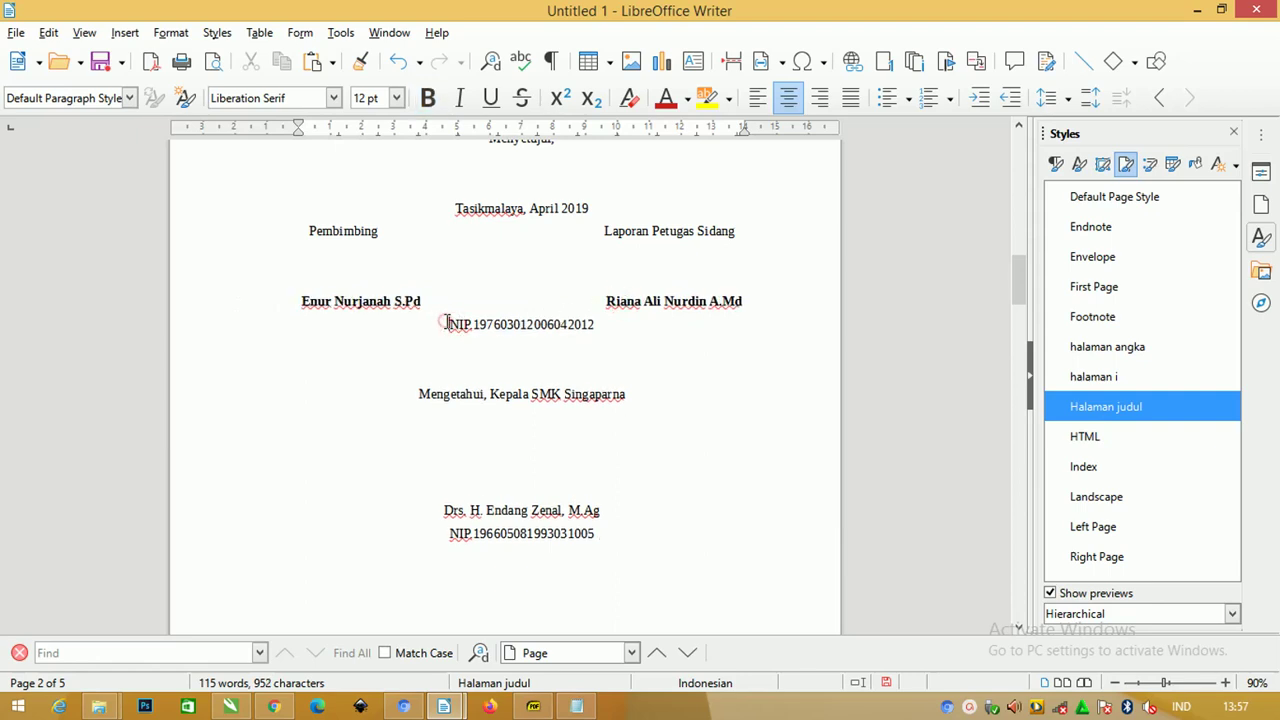
key(BackSpace)
key(Return)
key(shift+Up)
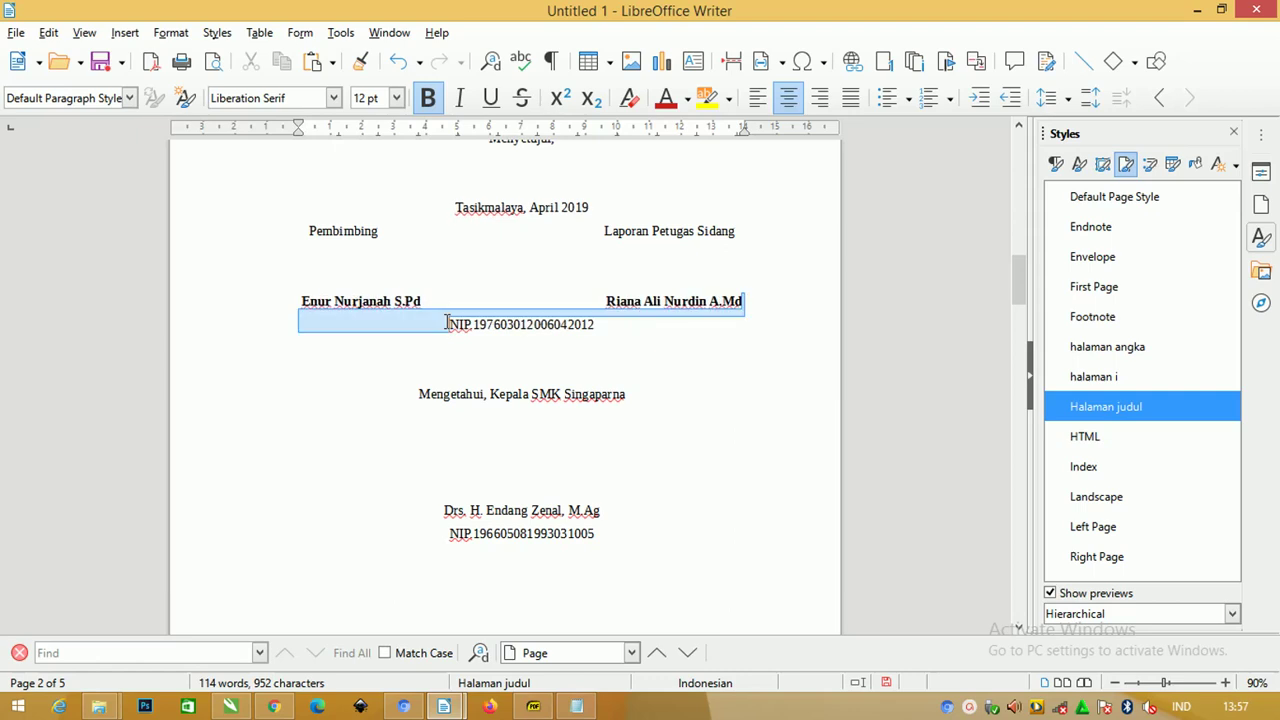
click(522, 338)
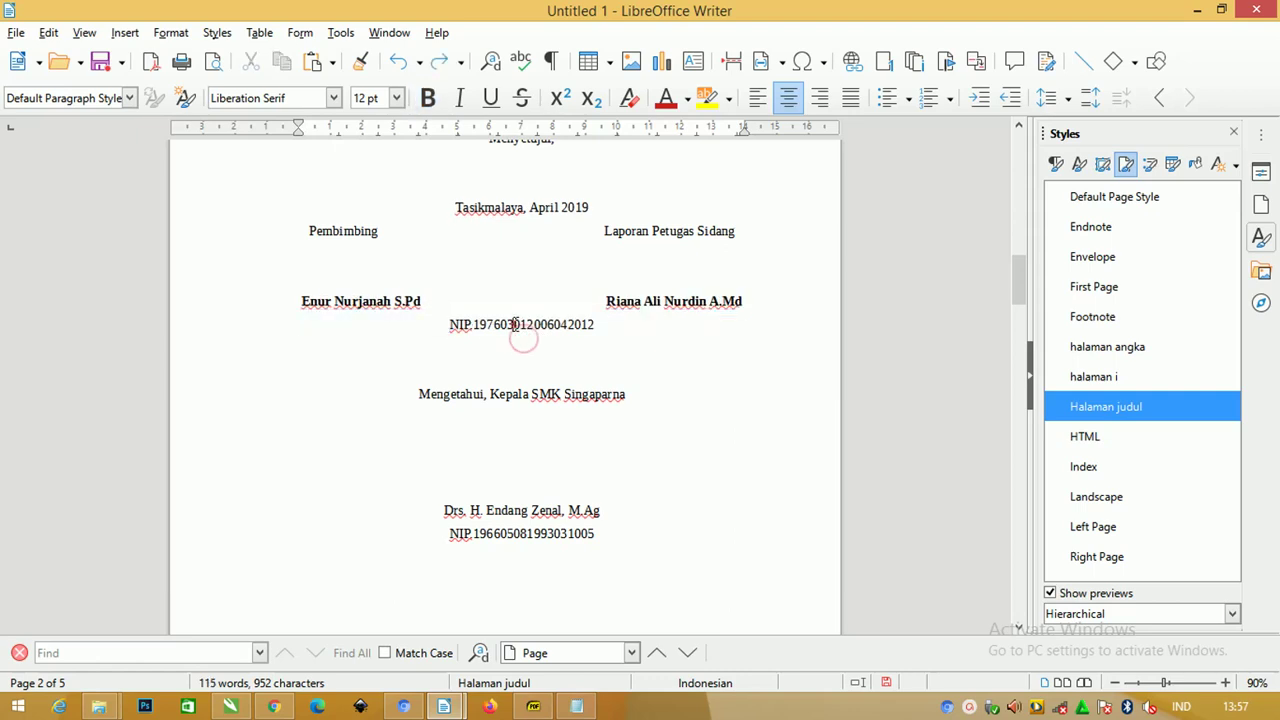
scroll(611, 309, up, 1)
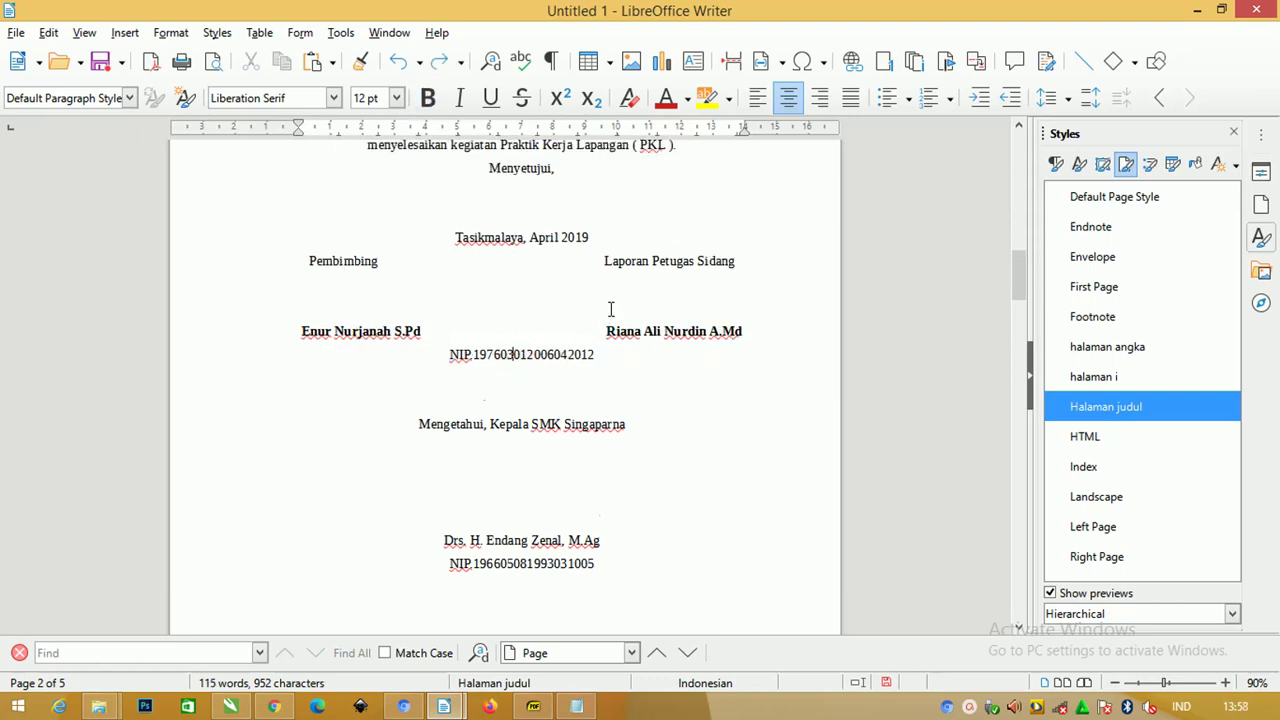
Step: Left-align the Pembimbing, signature and NIP lines and trim the second signatory's spacing
drag(620, 354, 309, 254)
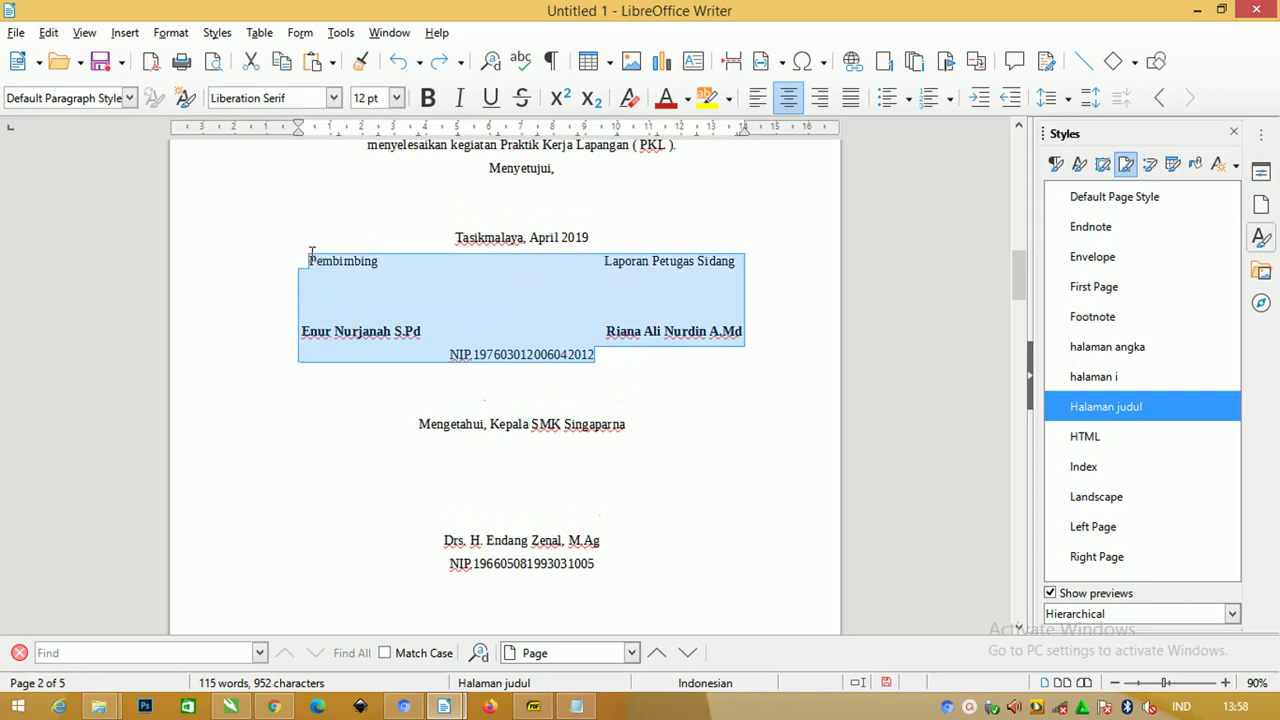
key(ctrl+l)
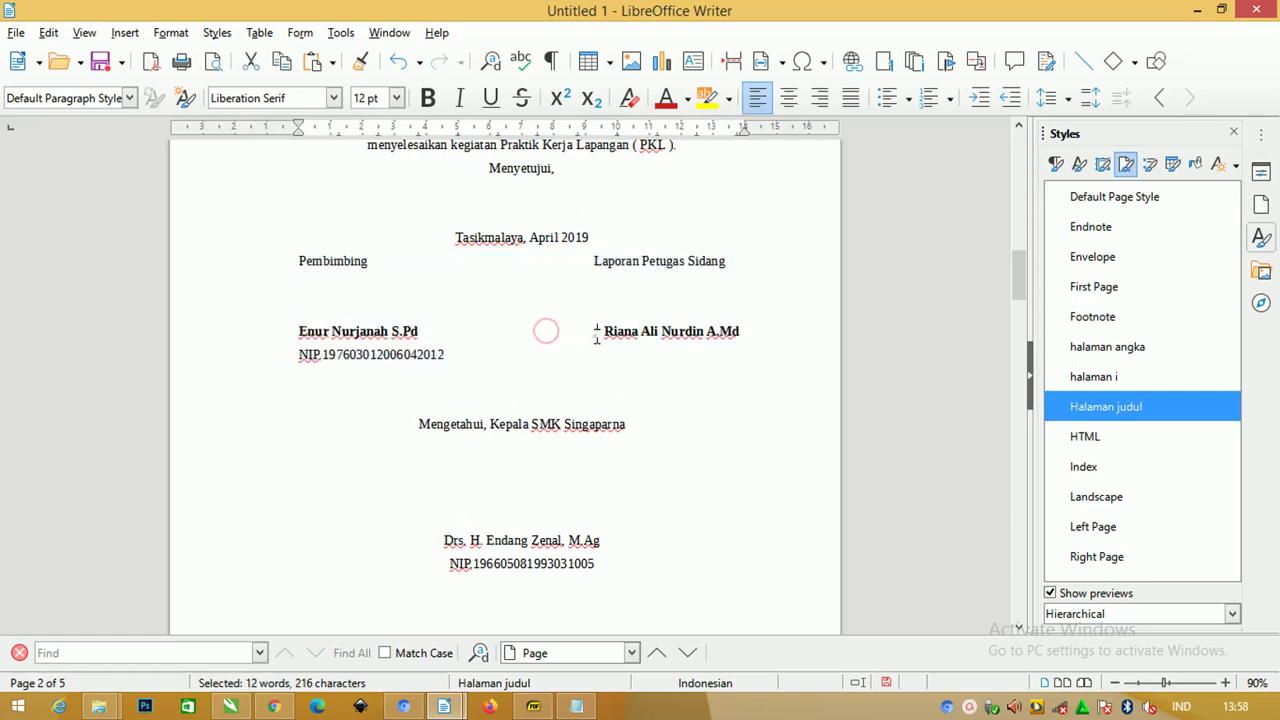
click(590, 331)
key(BackSpace)
key(BackSpace)
key(BackSpace)
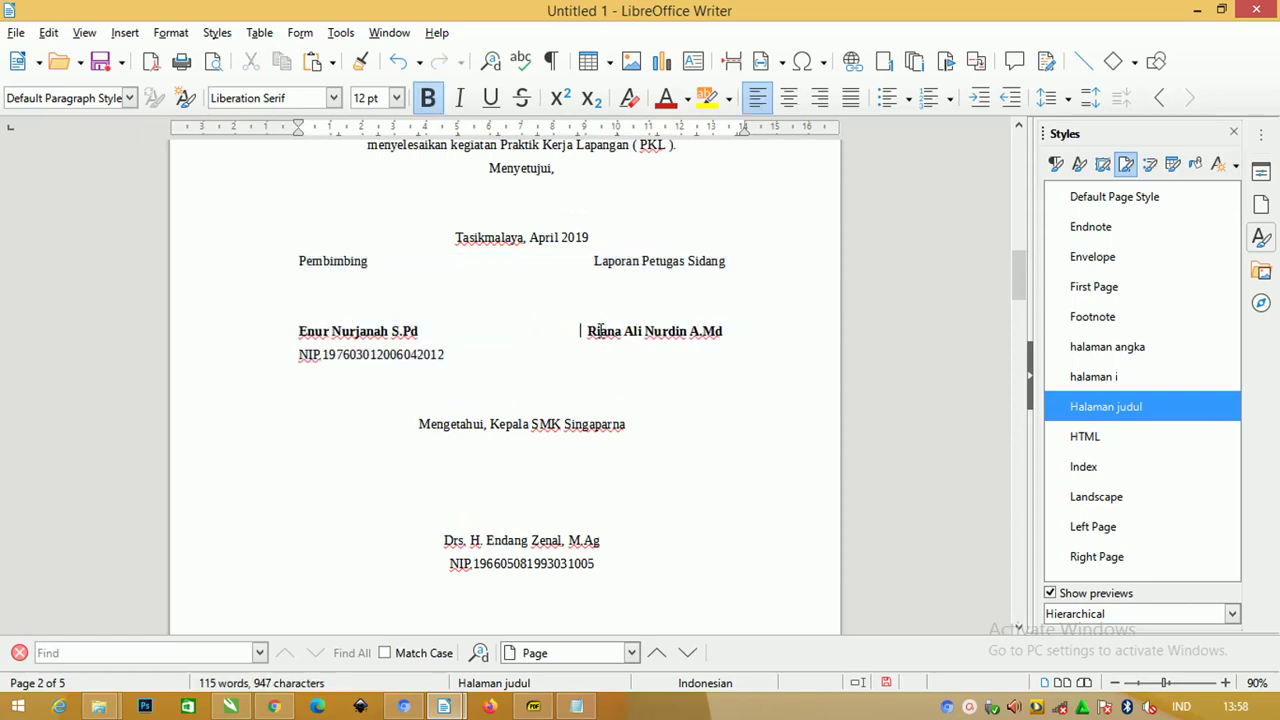
Step: Set both signatory names and the NIP line to single line spacing
scroll(545, 376, up, 2)
drag(463, 450, 272, 423)
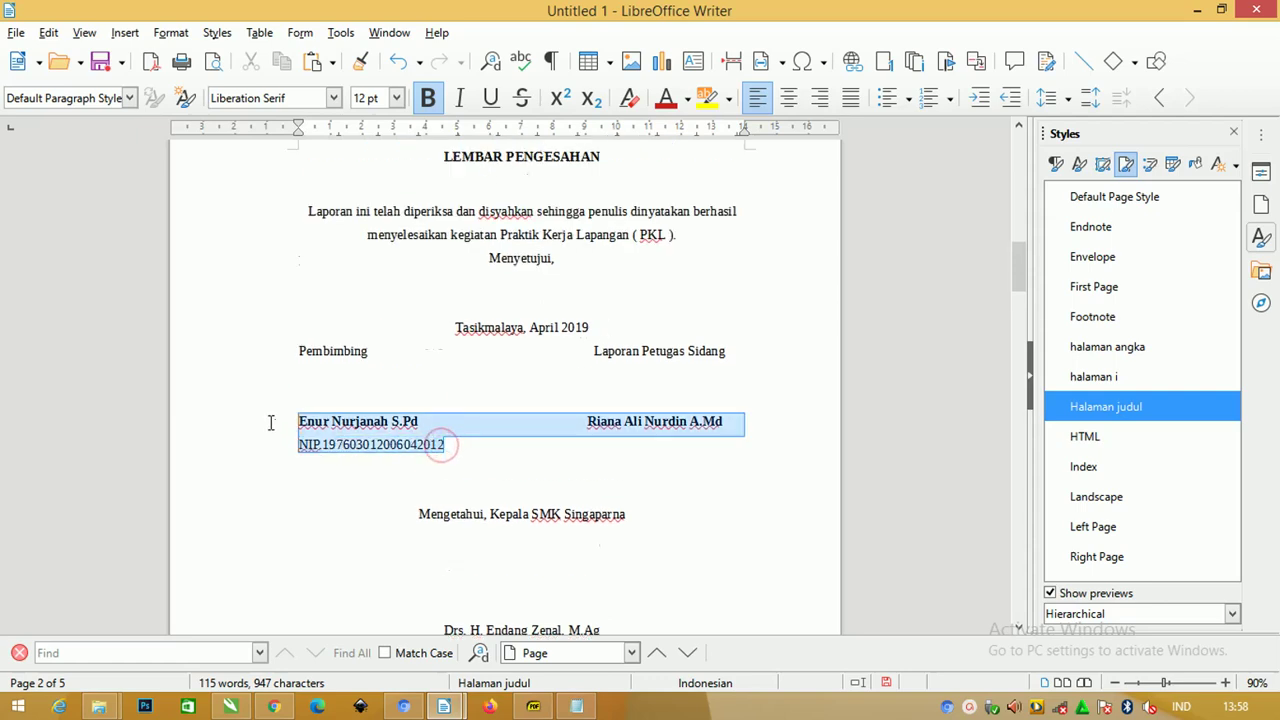
click(1046, 97)
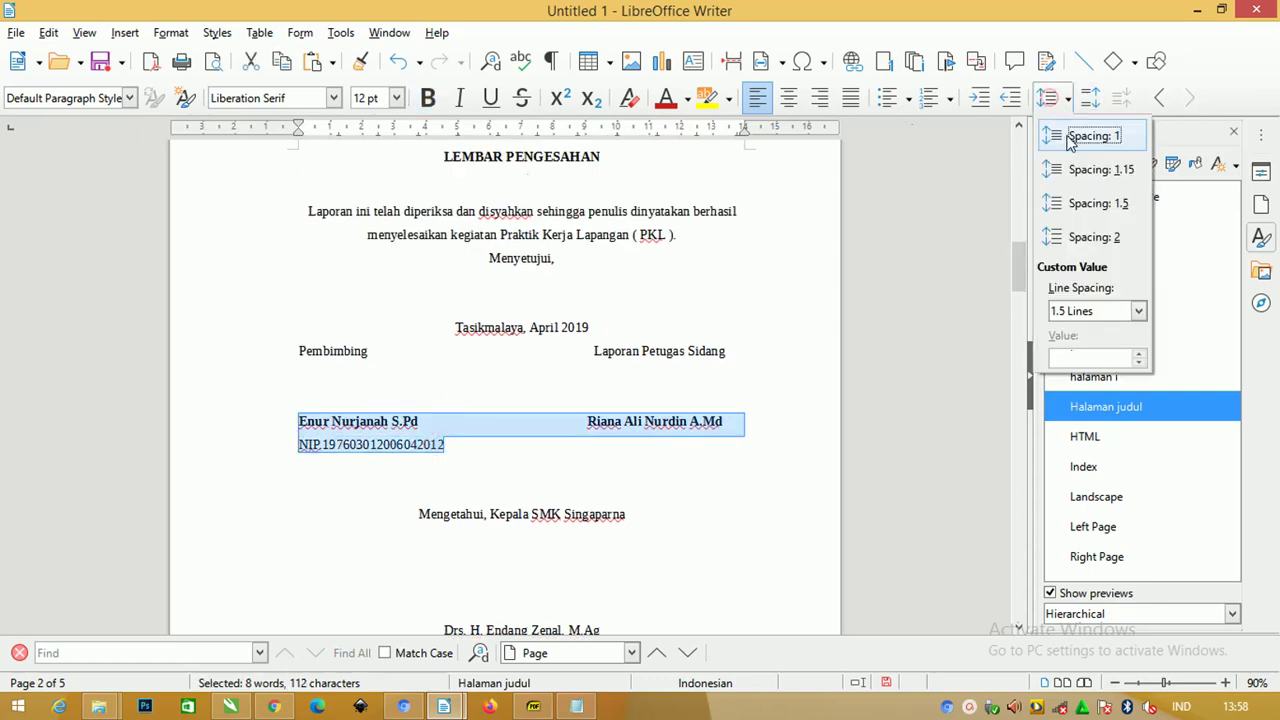
click(1068, 136)
click(541, 427)
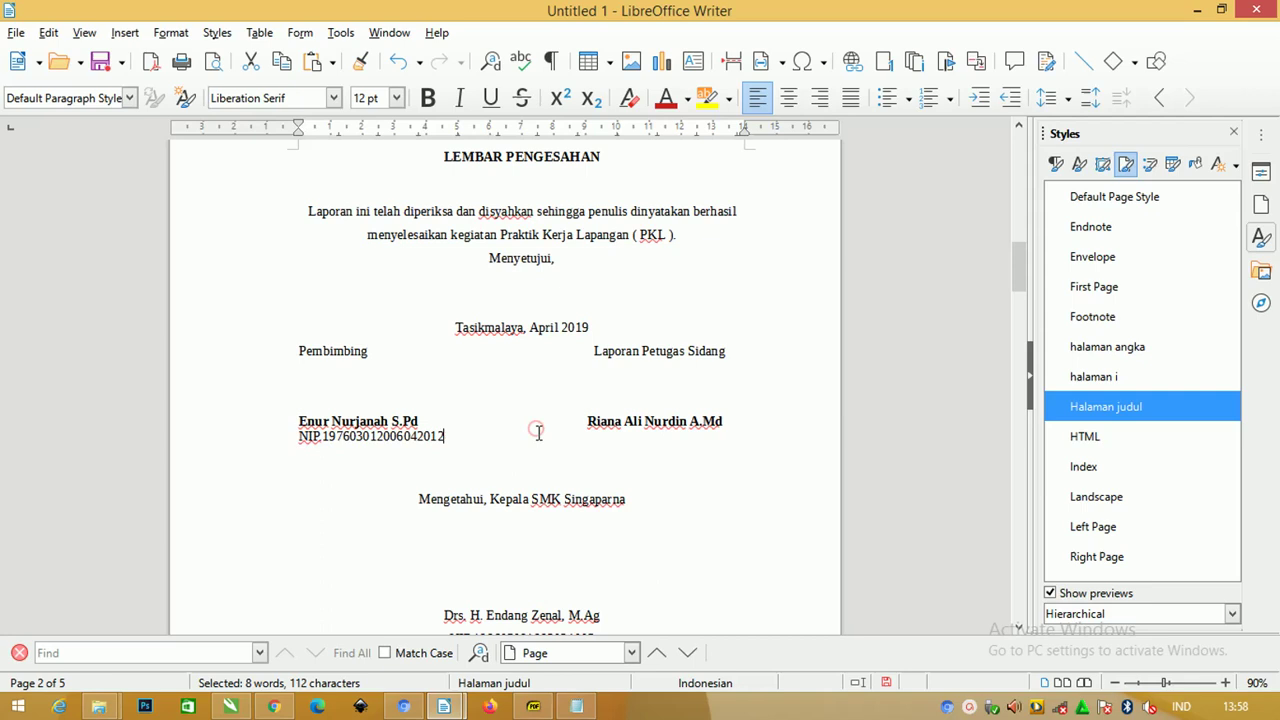
click(645, 421)
scroll(599, 420, down, 3)
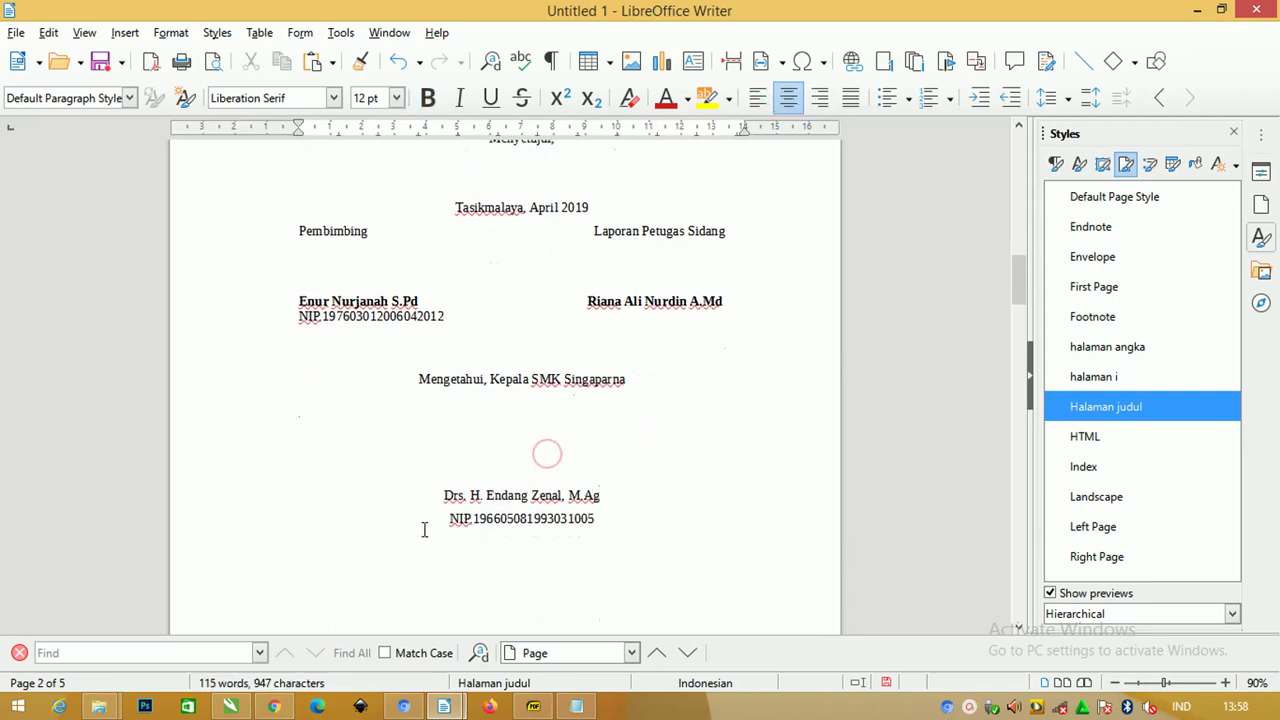
Step: Make the principal's name and NIP lines bold with single line spacing
key(BackSpace)
key(Return)
drag(596, 518, 380, 497)
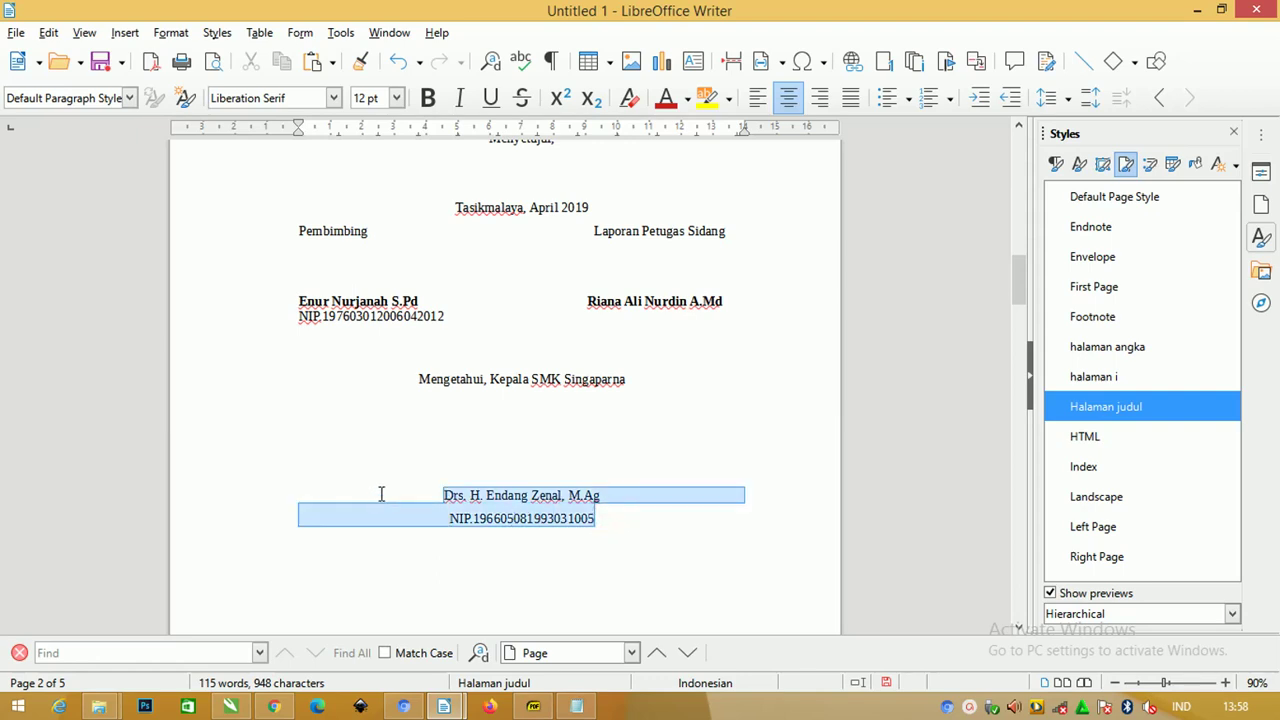
key(ctrl+b)
click(1050, 97)
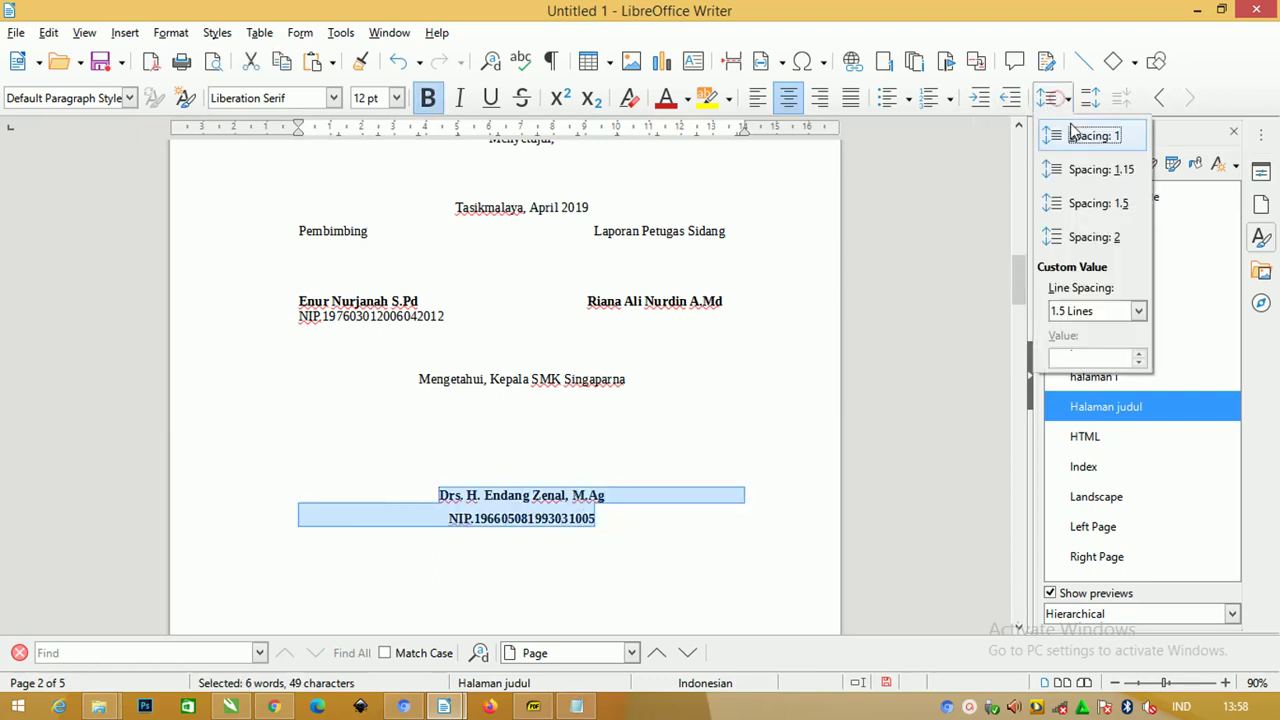
click(1073, 138)
click(691, 452)
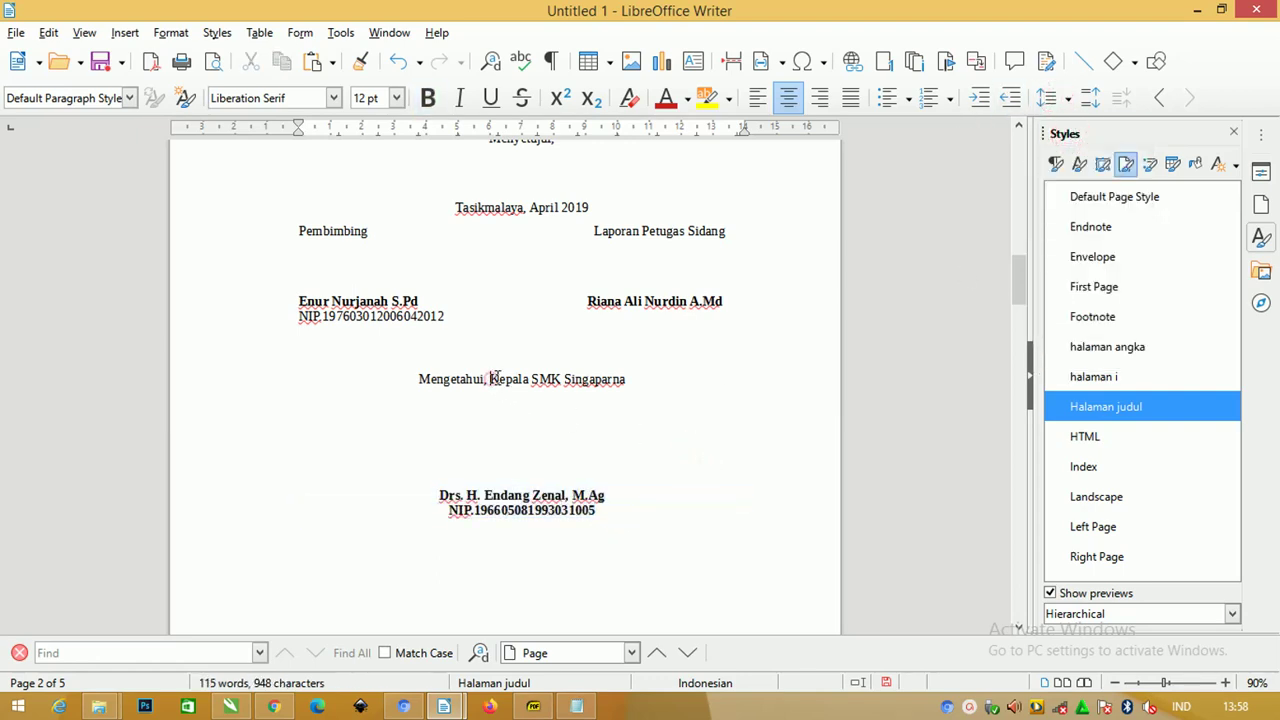
Step: Put Kepala SMK Singaparna on its own line and remove the blank lines above the principal's name
click(481, 379)
key(Return)
key(Return)
key(BackSpace)
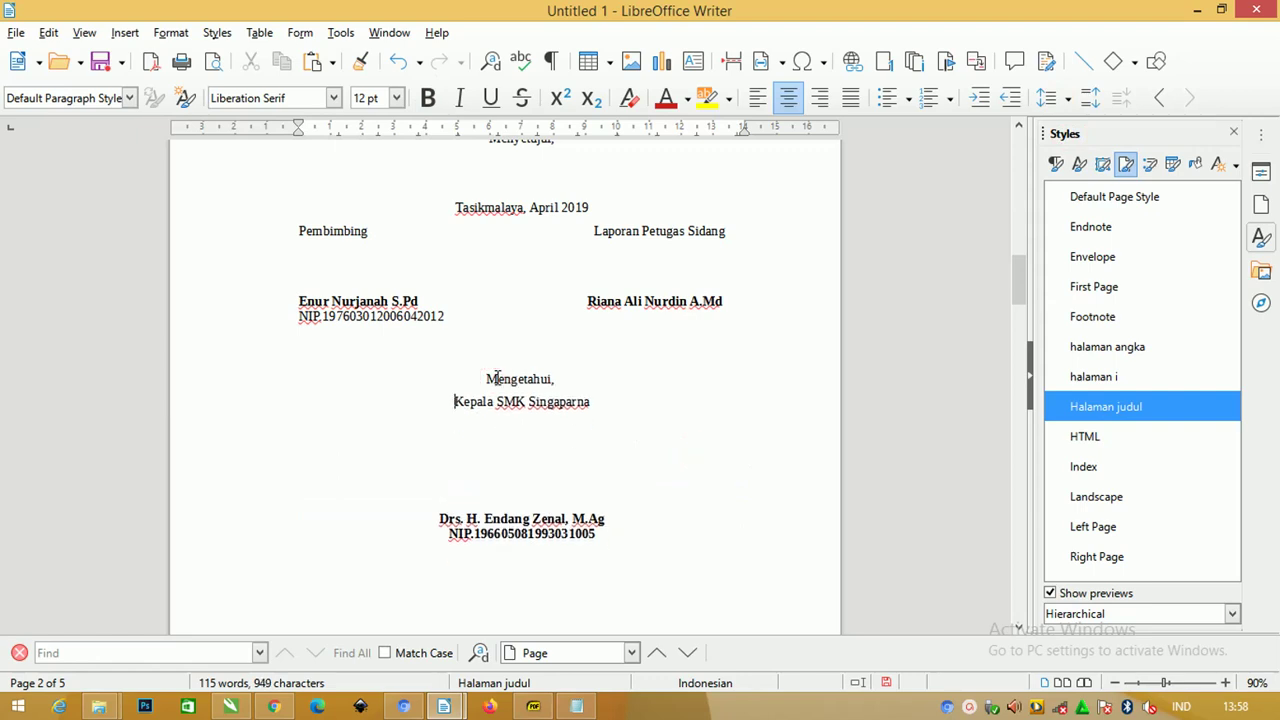
key(BackSpace)
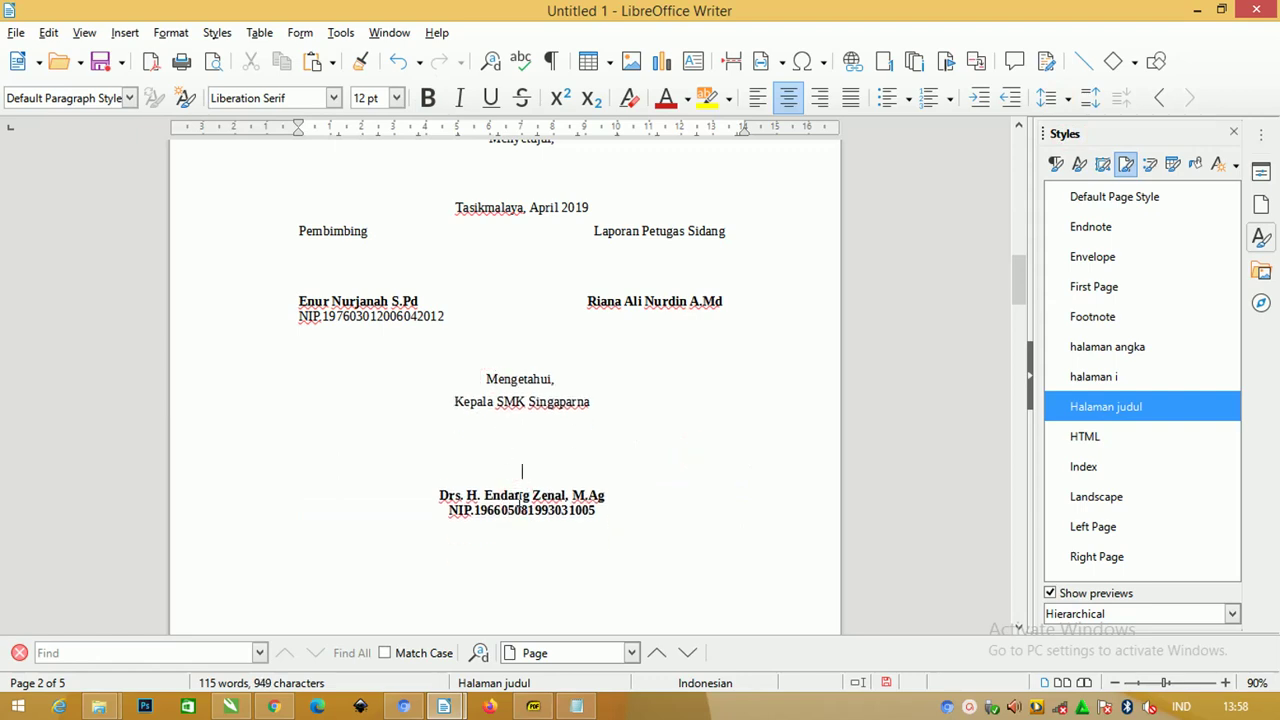
scroll(527, 496, up, 3)
Step: Shift the date line two tabs right and remove the blank line under LEMBAR PENGESAHAN
click(594, 302)
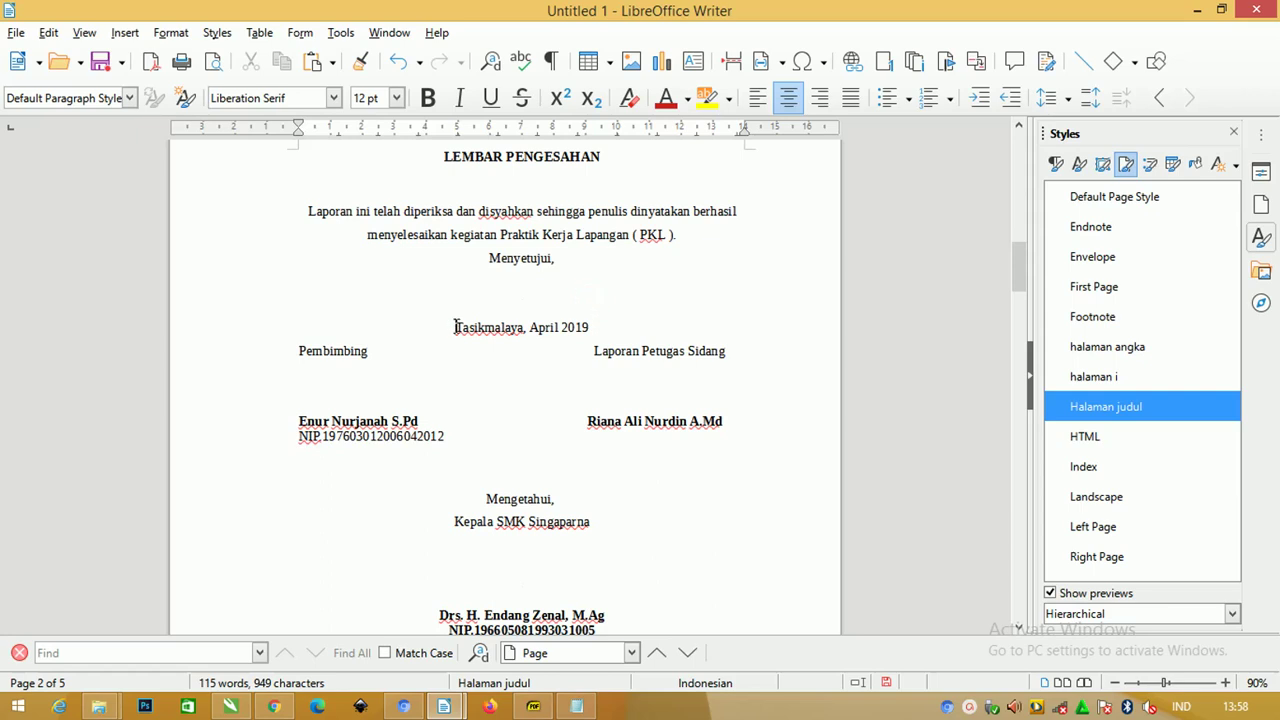
key(Tab)
key(Tab)
key(Tab)
key(Tab)
key(Tab)
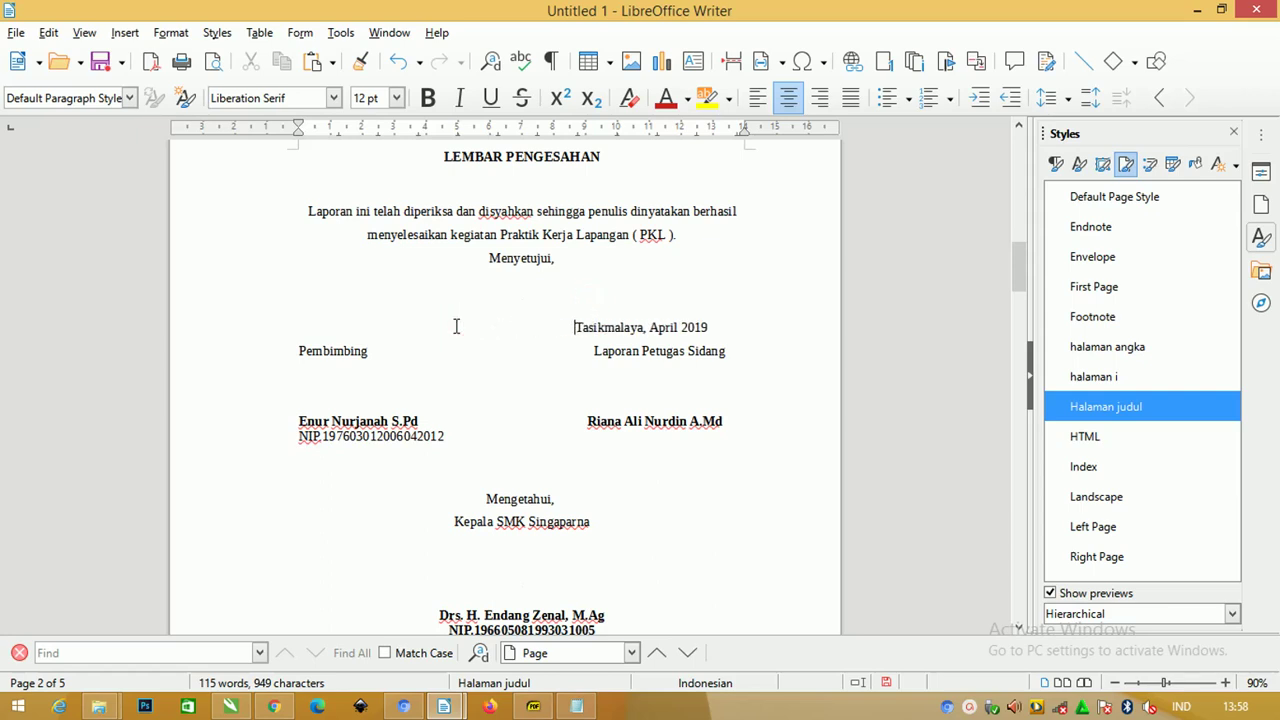
key(Tab)
scroll(624, 273, up, 2)
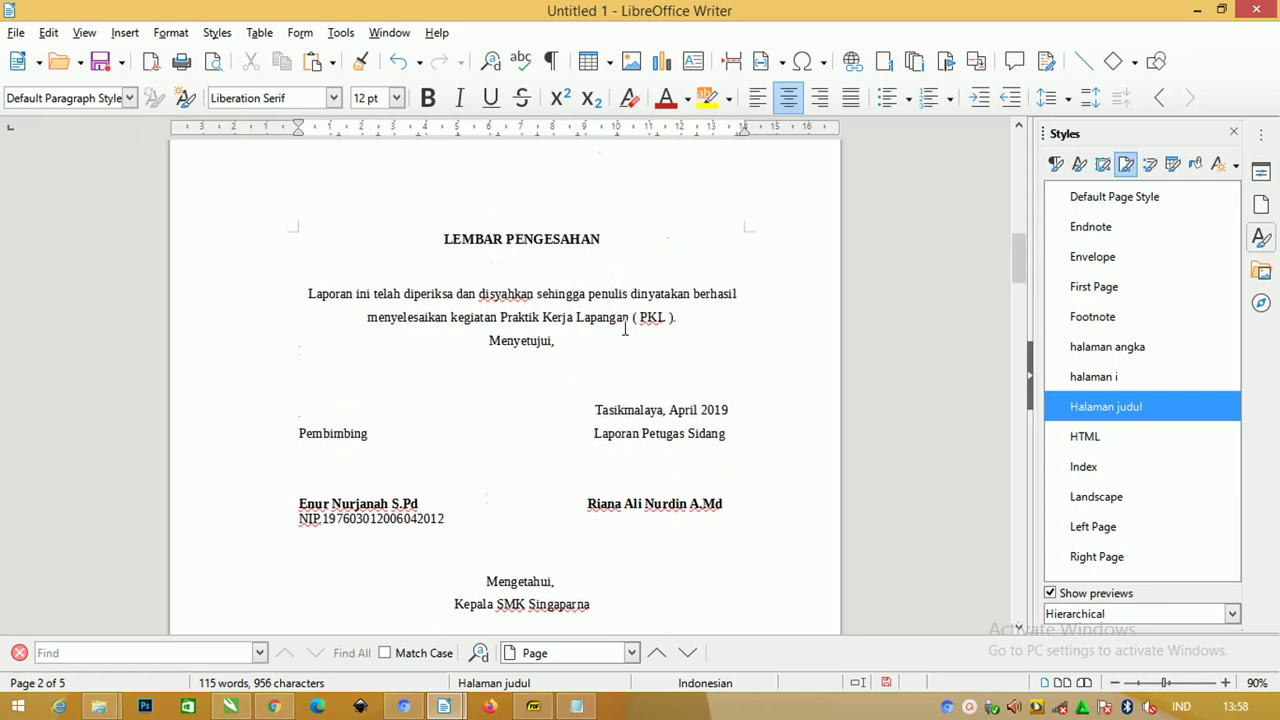
key(BackSpace)
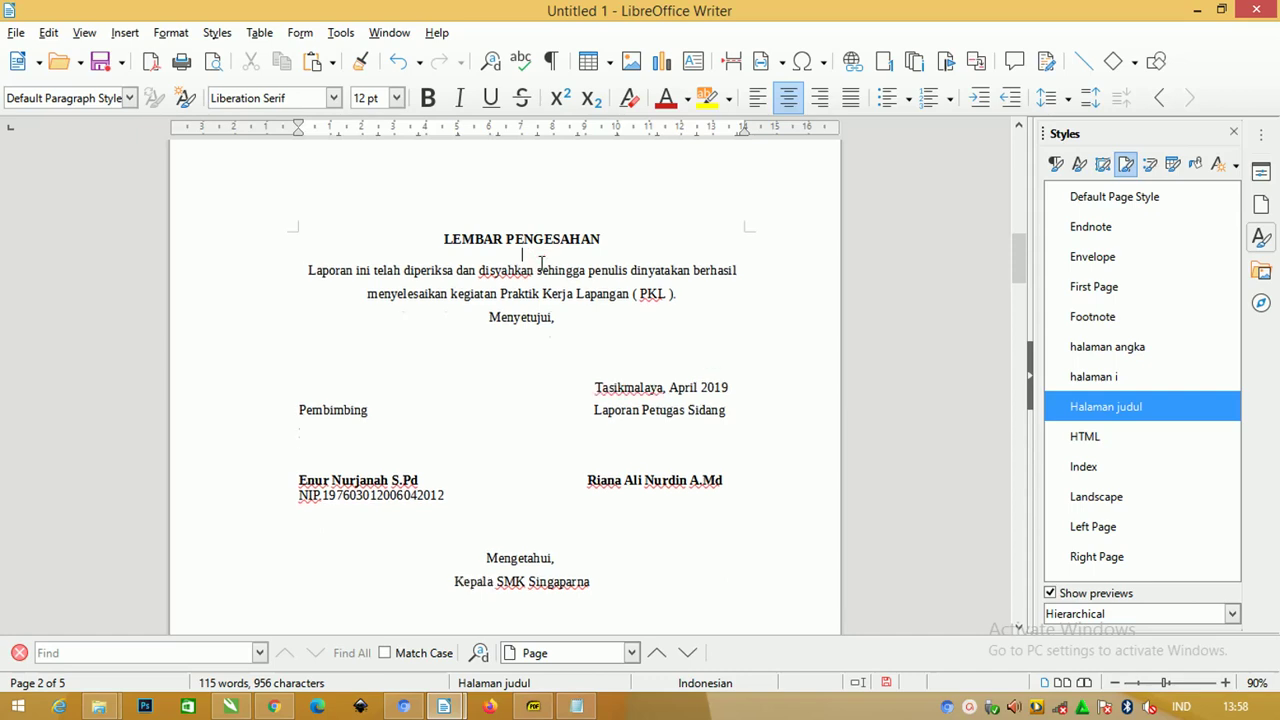
scroll(588, 244, down, 5)
ctrl+scroll(534, 320, down, 3)
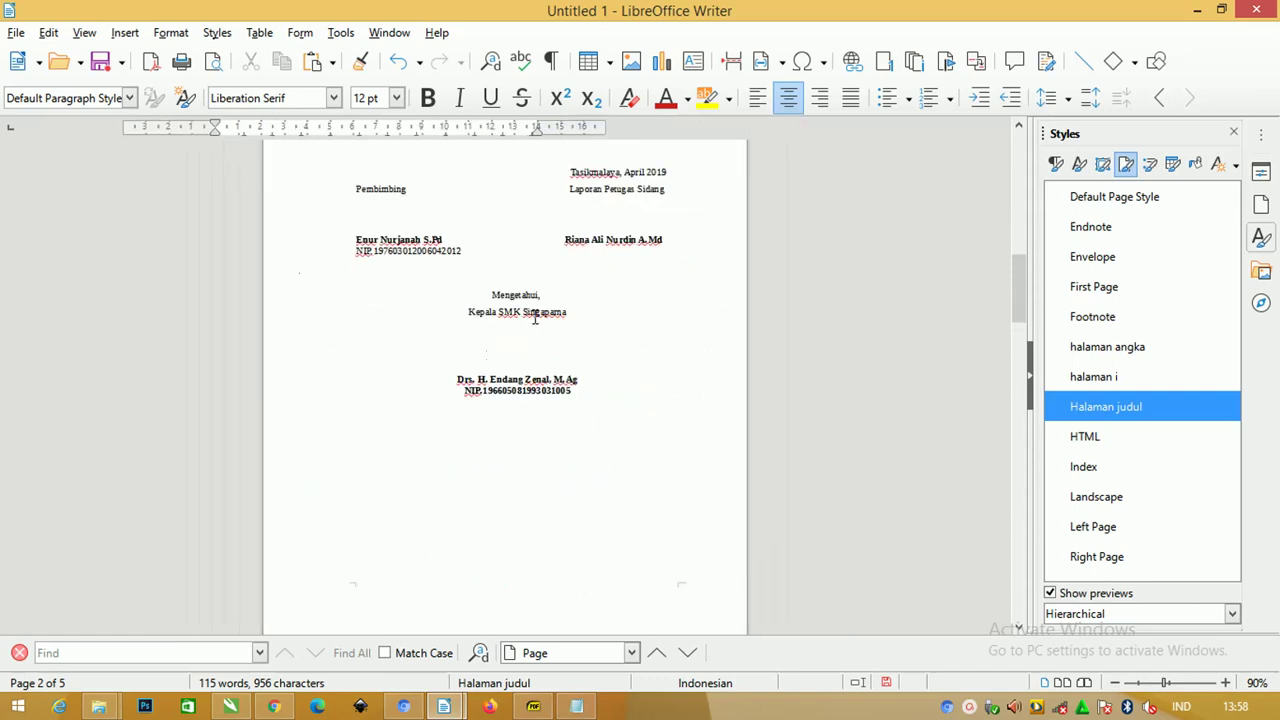
scroll(531, 329, down, 3)
scroll(543, 322, down, 5)
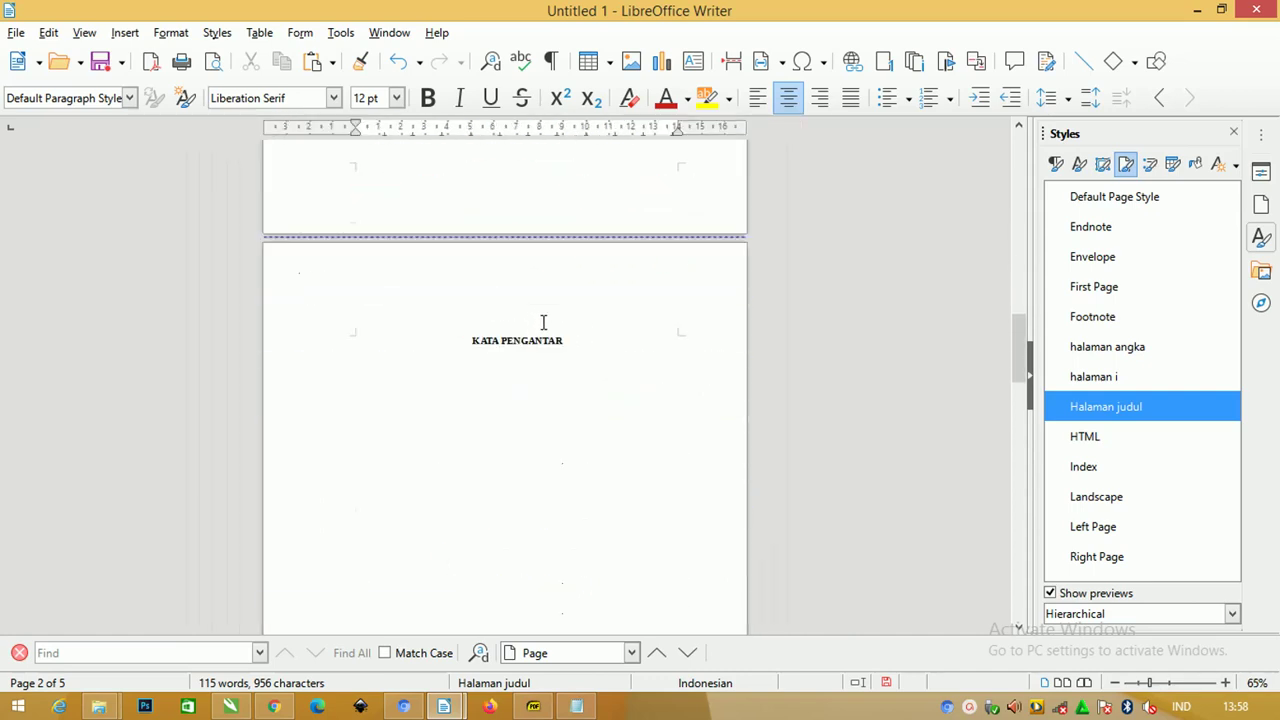
Step: Paste the preface text onto the KATA PENGANTAR page and delete the duplicate heading
click(519, 389)
scroll(603, 400, up, 1)
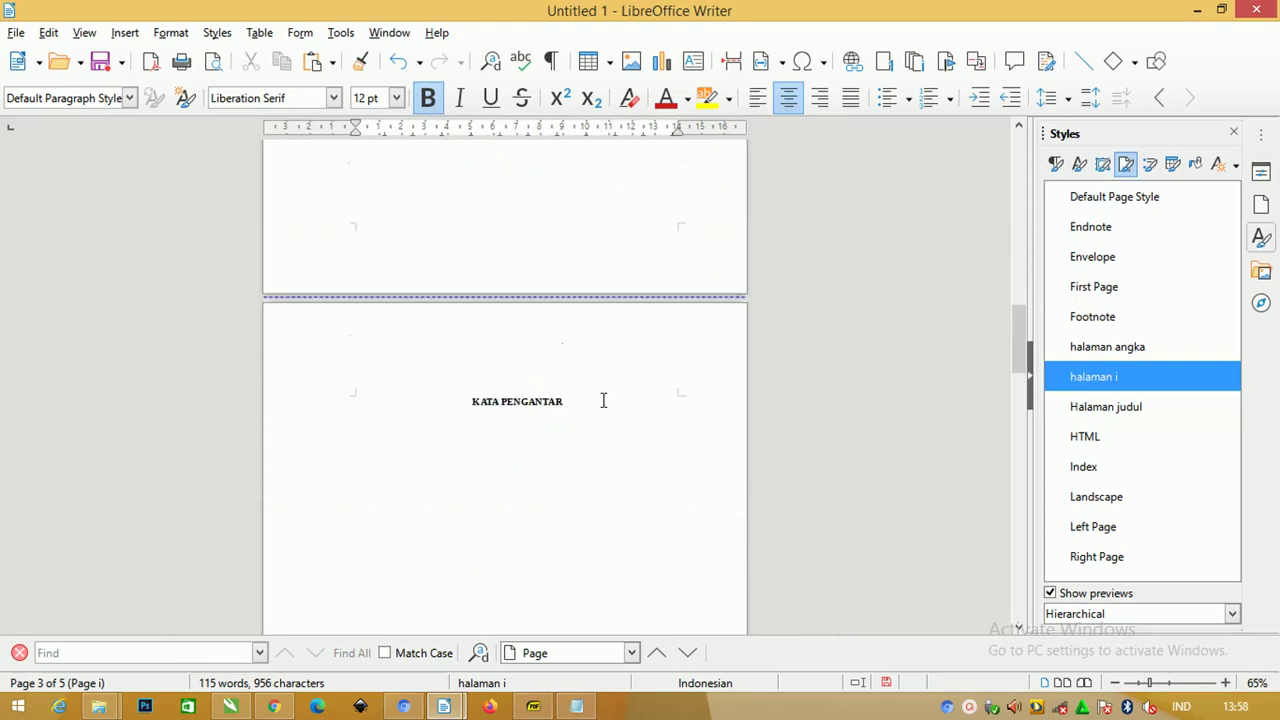
key(ctrl+v)
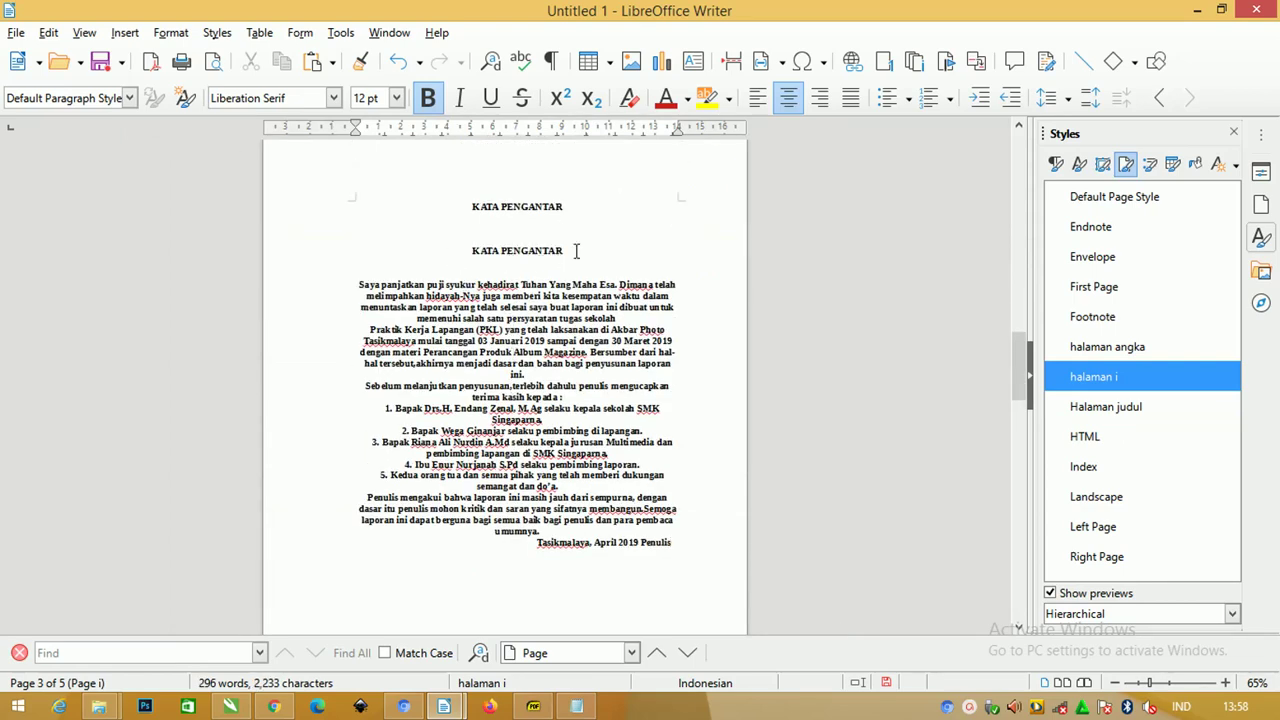
drag(628, 257, 381, 221)
key(Delete)
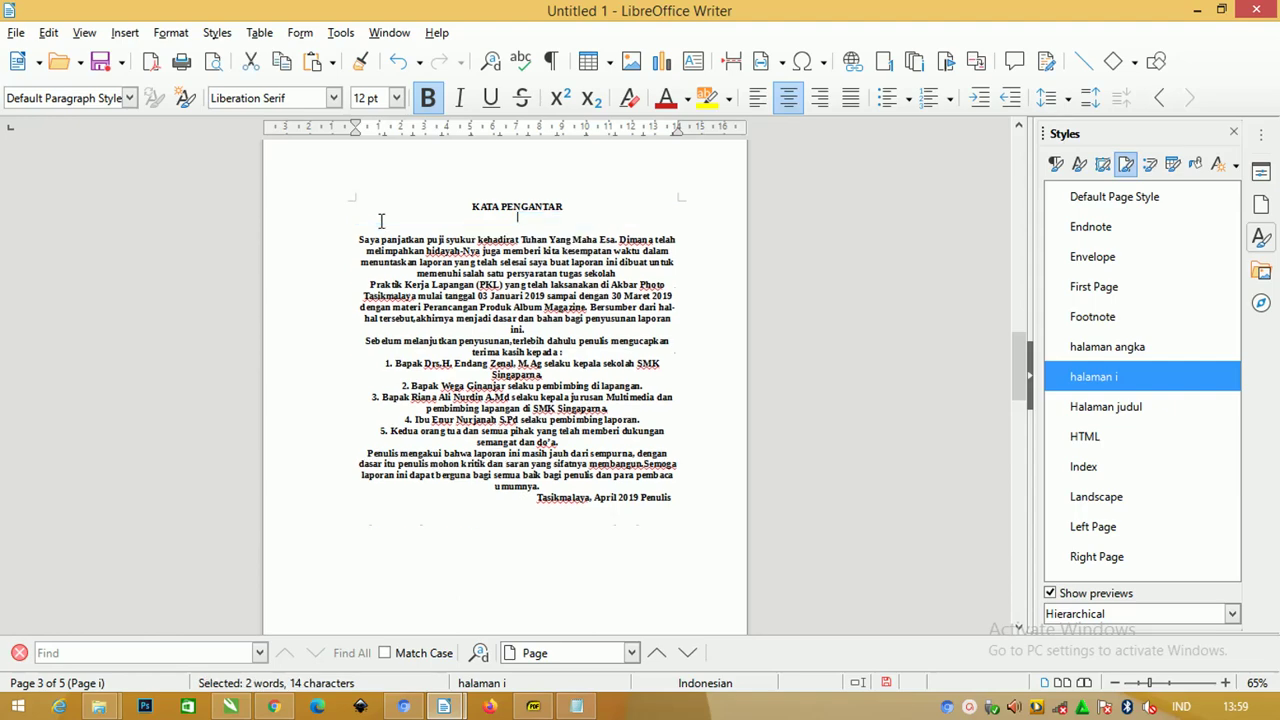
Step: Make the preface body text non-bold and left-aligned
drag(710, 496, 236, 238)
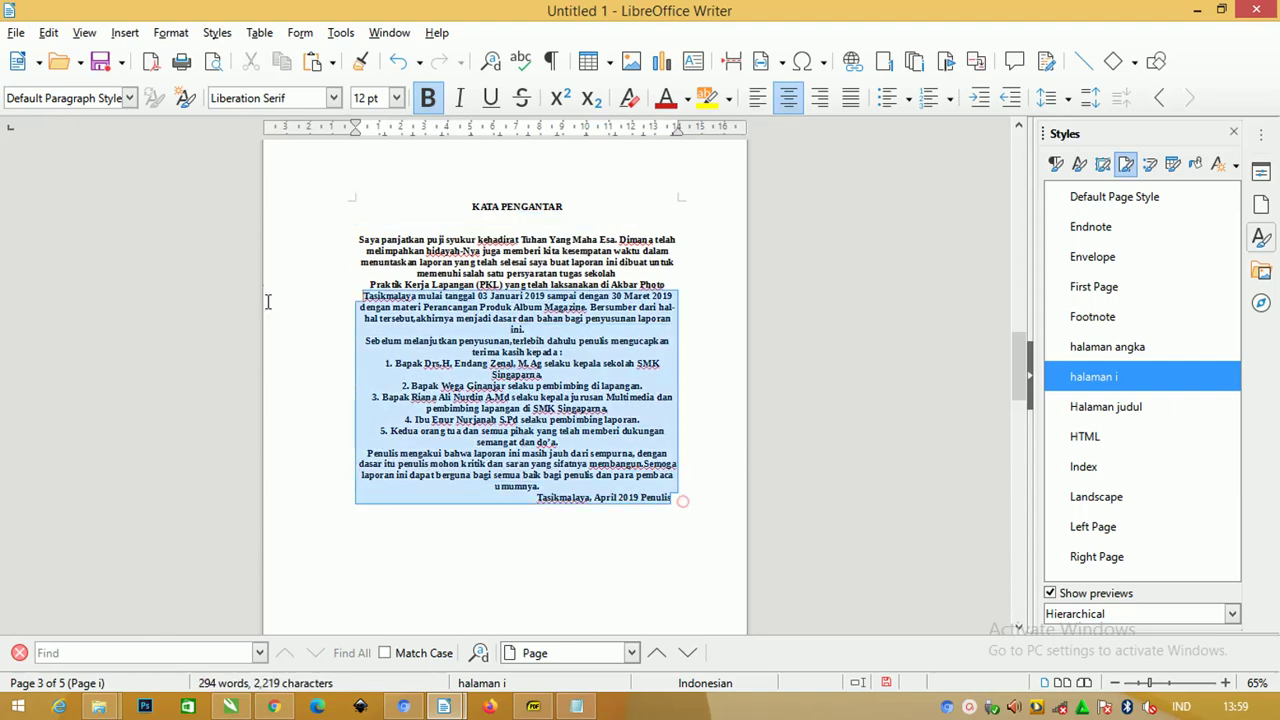
key(ctrl+b)
ctrl+scroll(495, 318, up, 1)
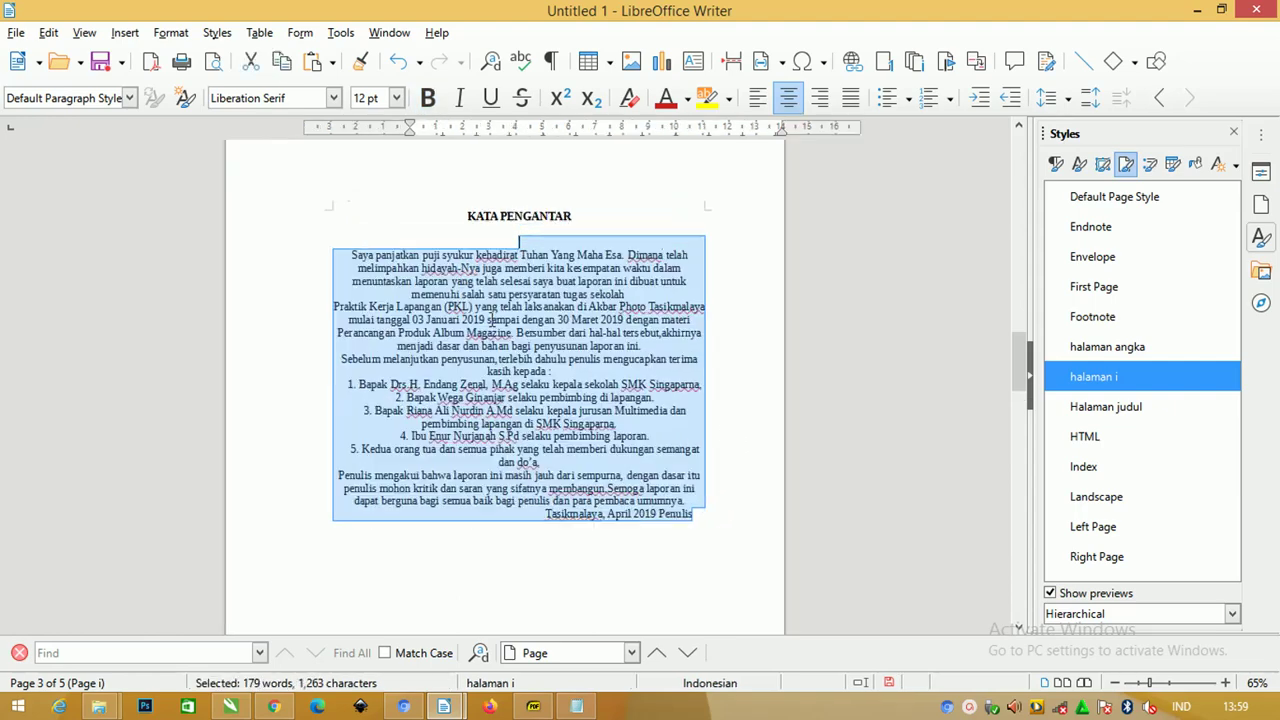
ctrl+scroll(505, 318, up, 1)
key(ctrl+l)
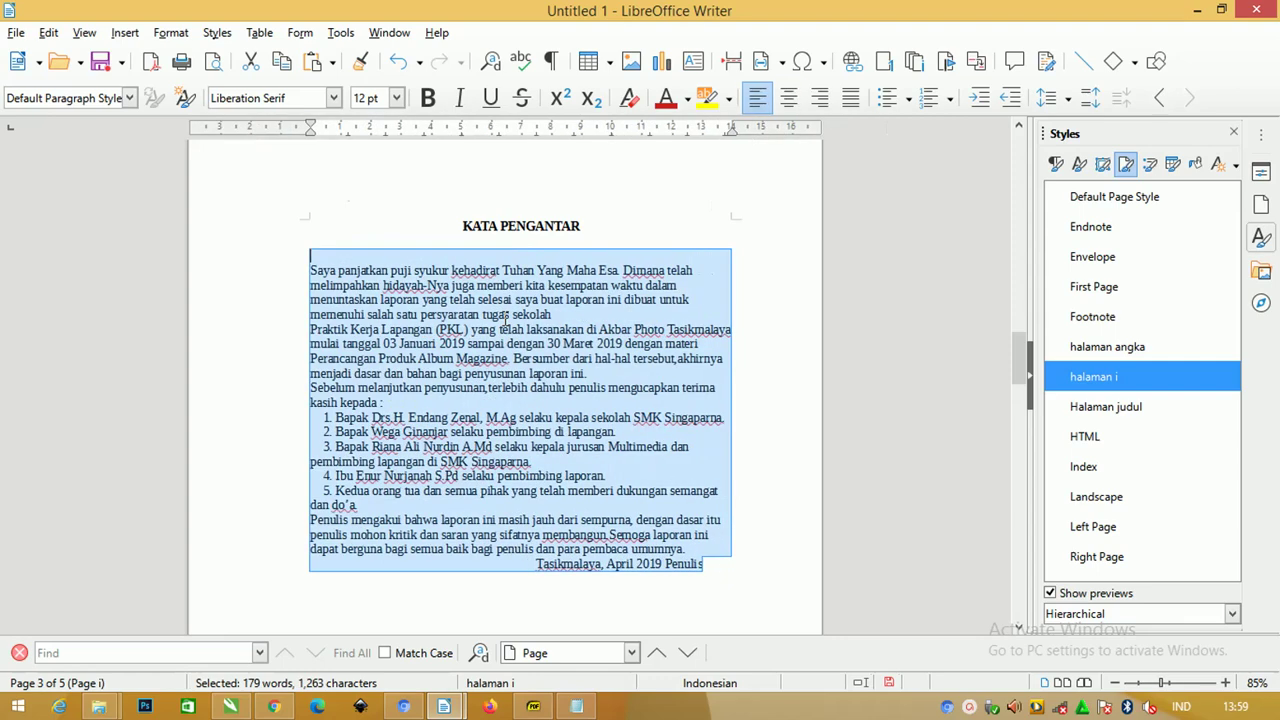
Step: Delete the empty line directly under the KATA PENGANTAR title
click(430, 248)
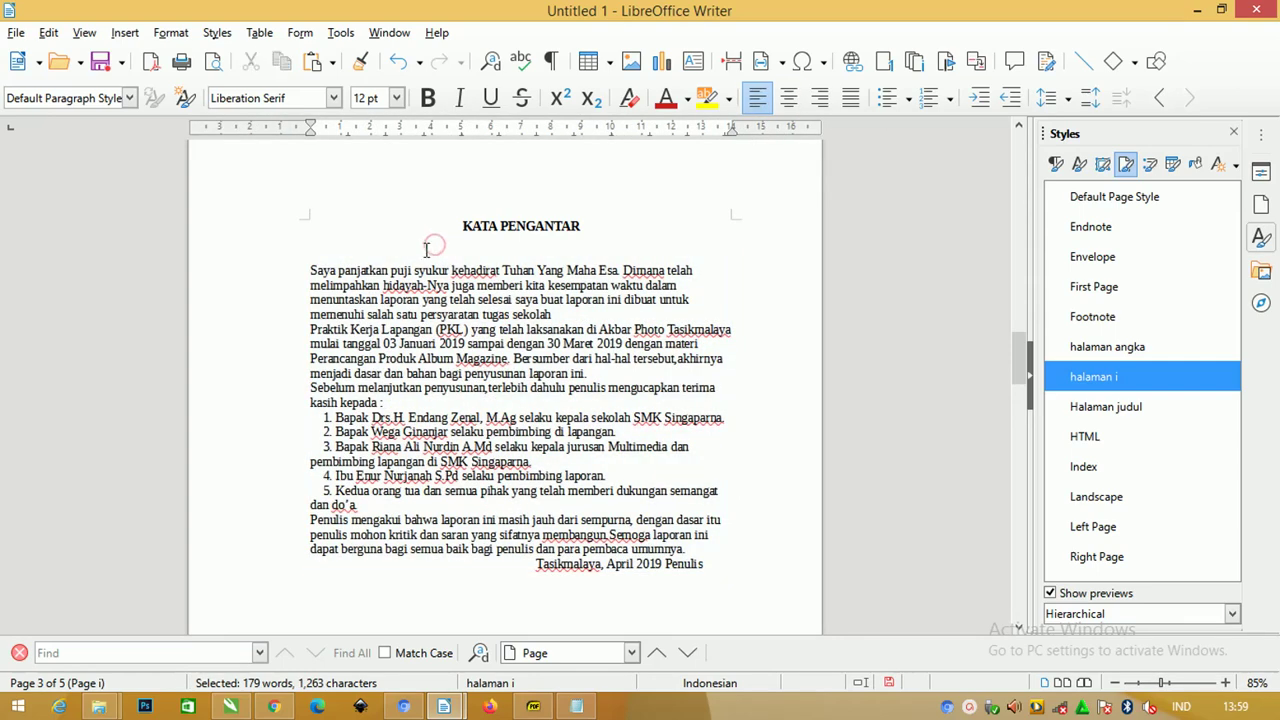
key(Delete)
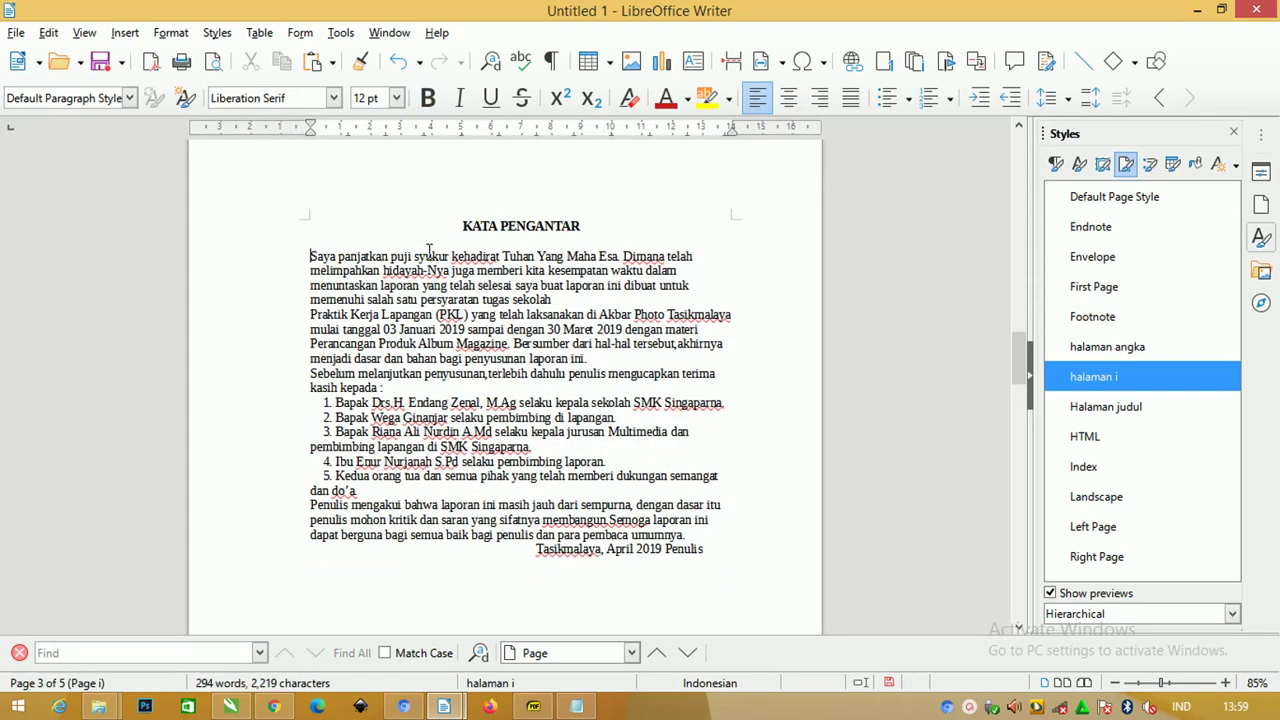
ctrl+scroll(305, 256, up, 2)
Step: Set the whole preface body to 1.5 line spacing
ctrl+scroll(305, 256, up, 1)
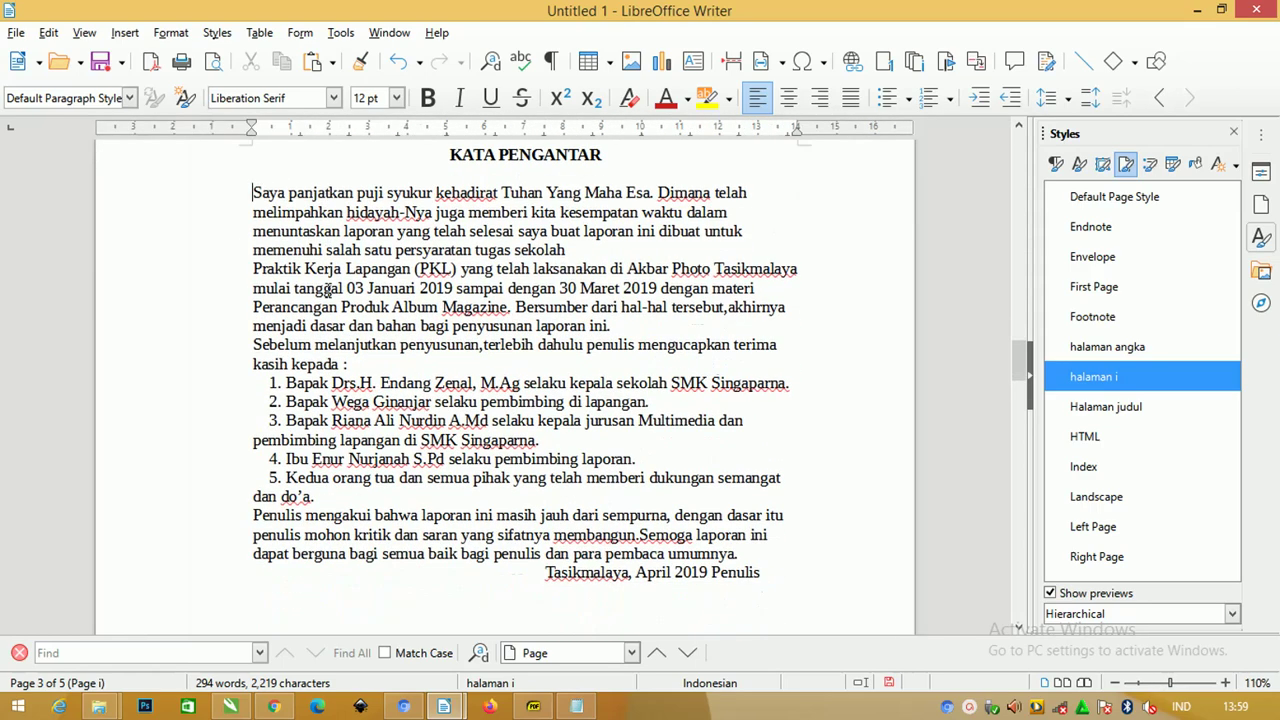
shift+click(522, 383)
shift+click(735, 588)
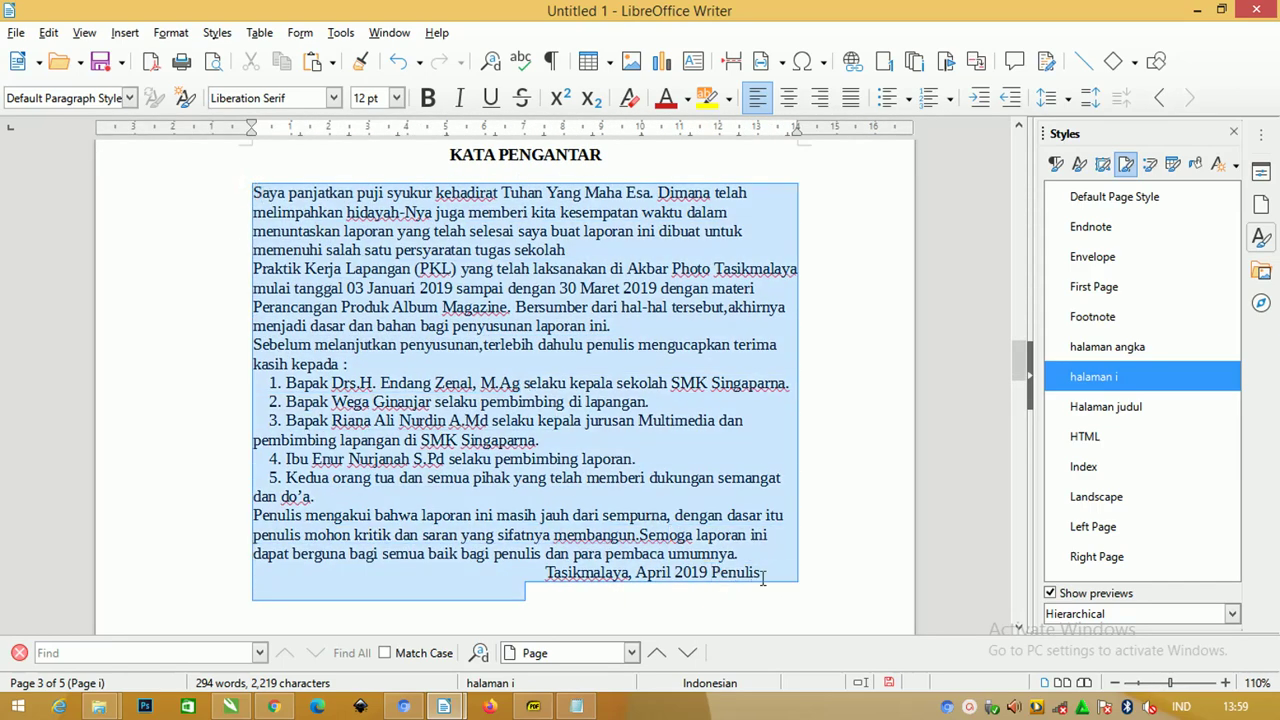
click(1055, 100)
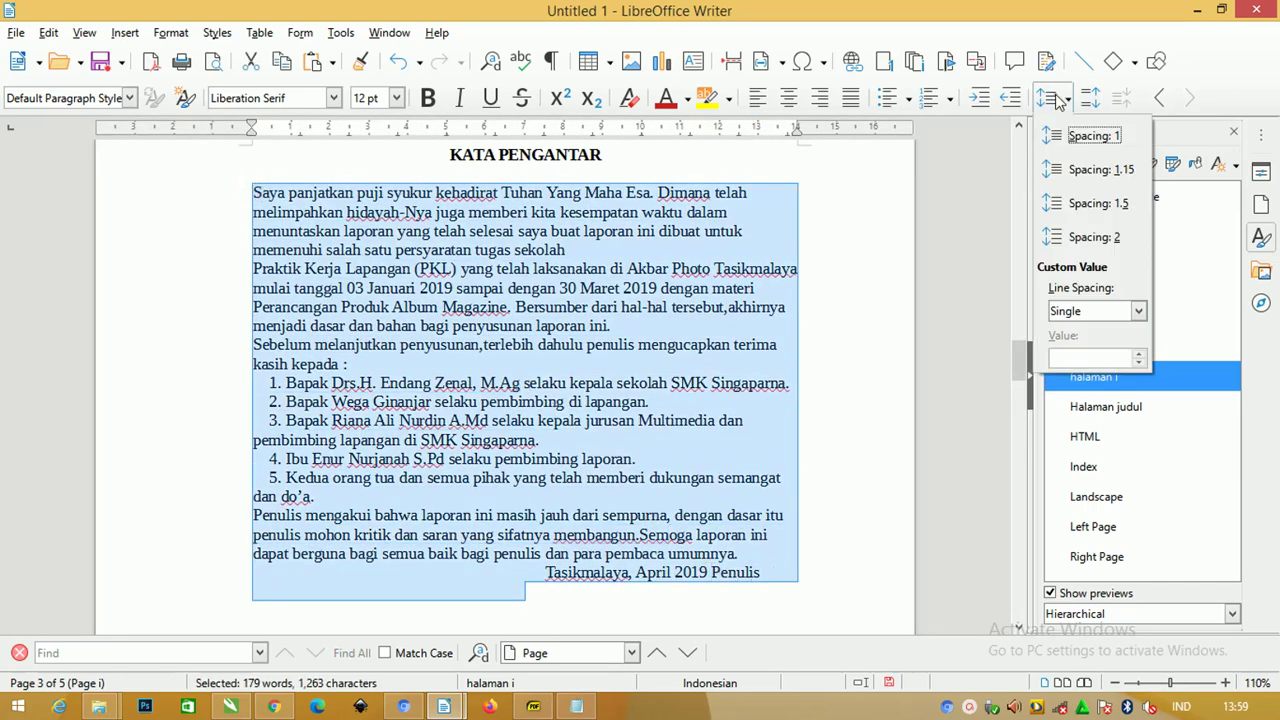
click(1098, 203)
Step: Add a first-line indent to the opening paragraph and split off the Praktik paragraph indented
scroll(575, 343, up, 5)
scroll(400, 320, down, 2)
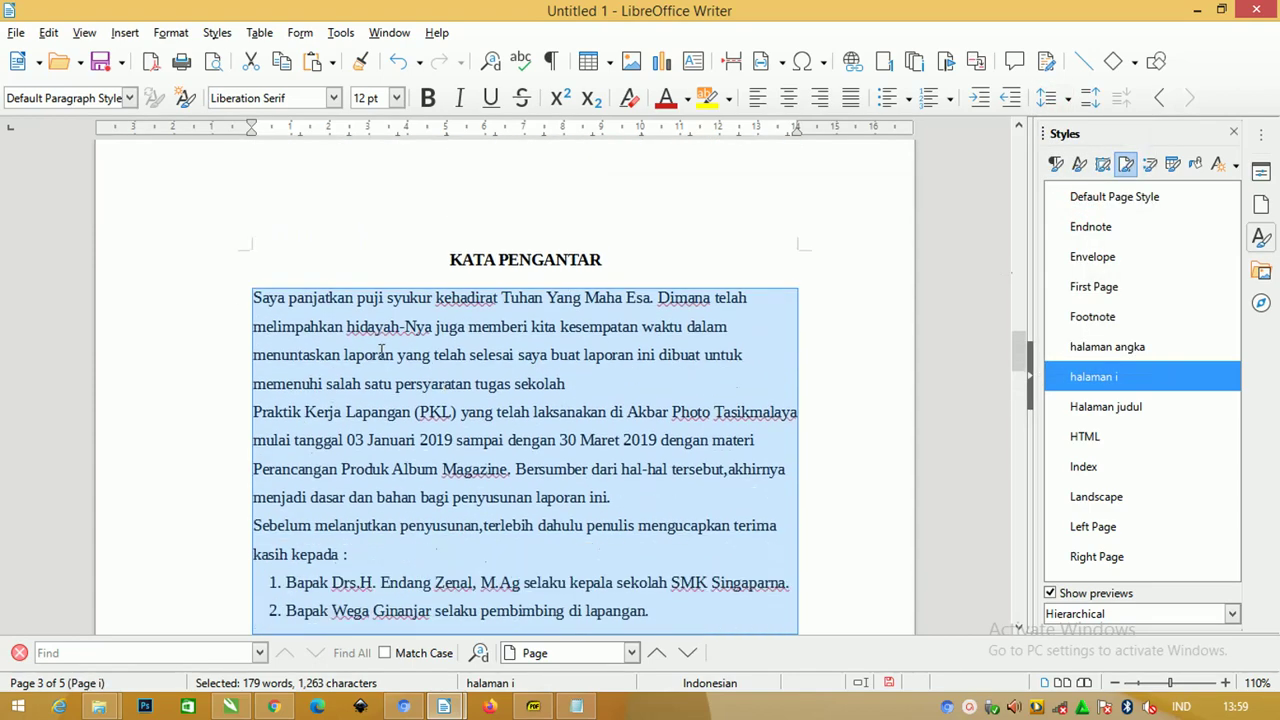
click(250, 297)
drag(252, 122, 291, 124)
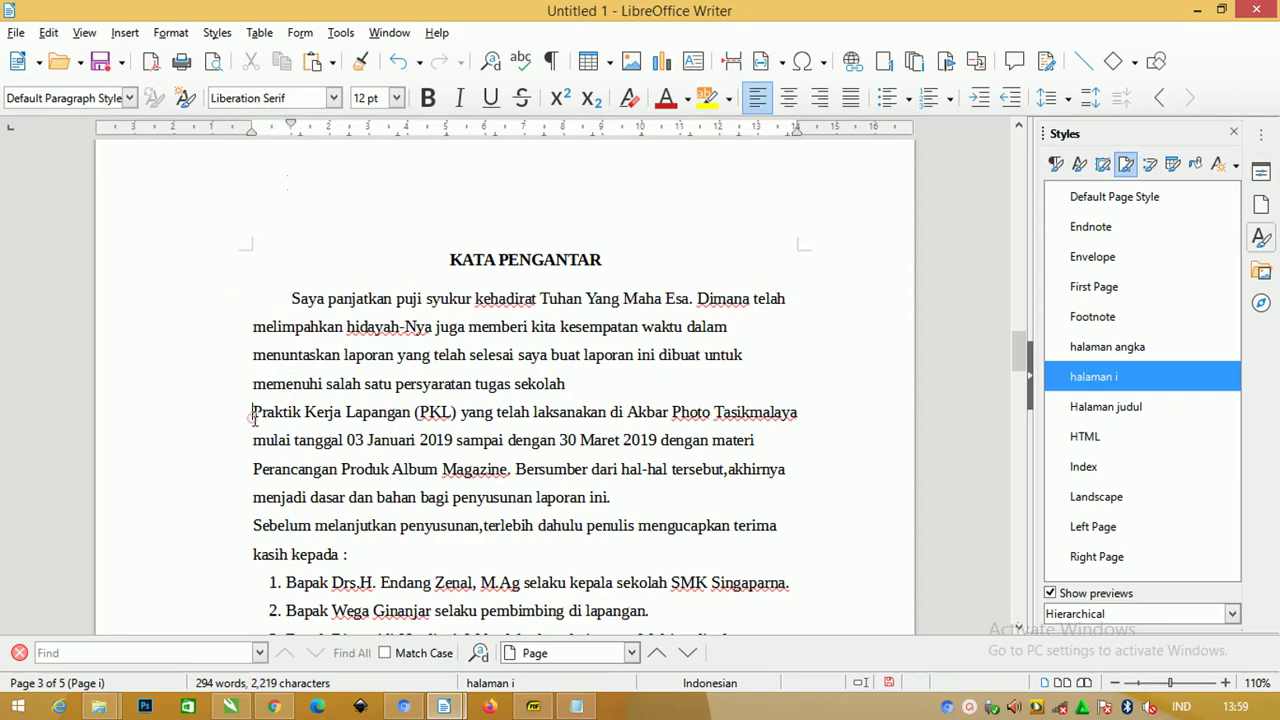
key(BackSpace)
key(Return)
Step: Select the first two preface body paragraphs
scroll(251, 412, down, 1)
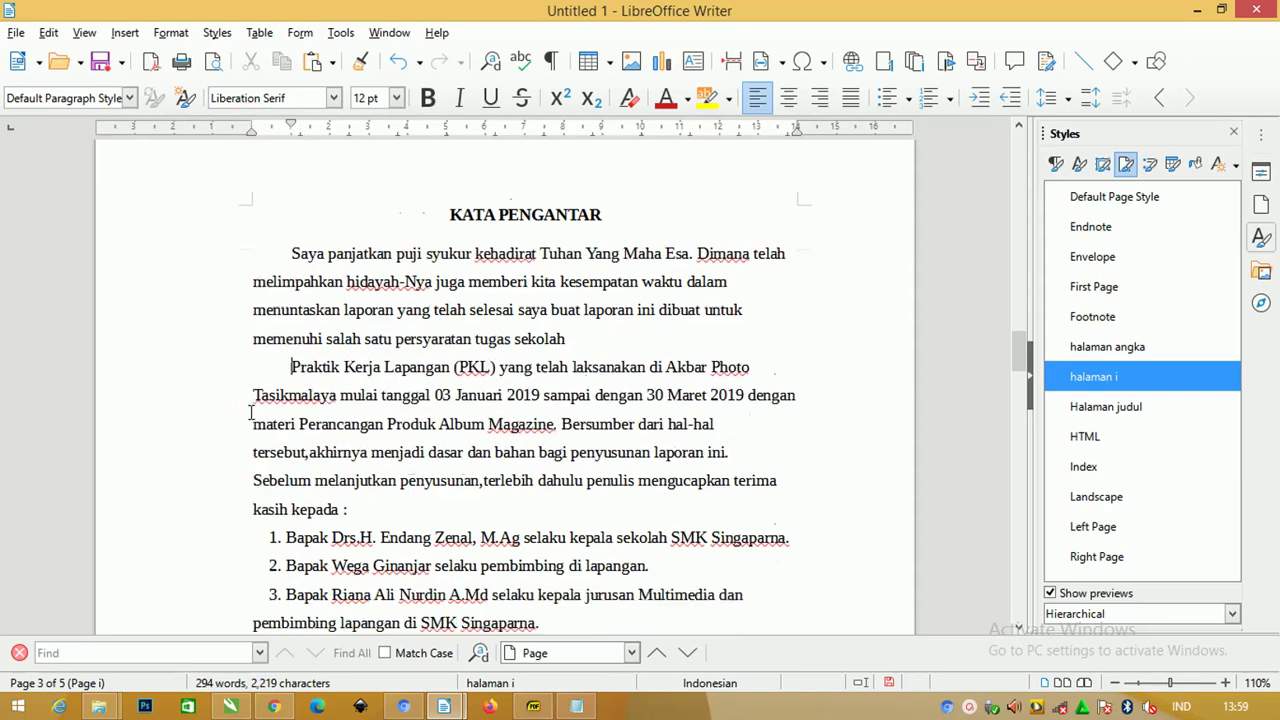
scroll(251, 412, down, 3)
scroll(344, 447, down, 1)
scroll(372, 405, down, 1)
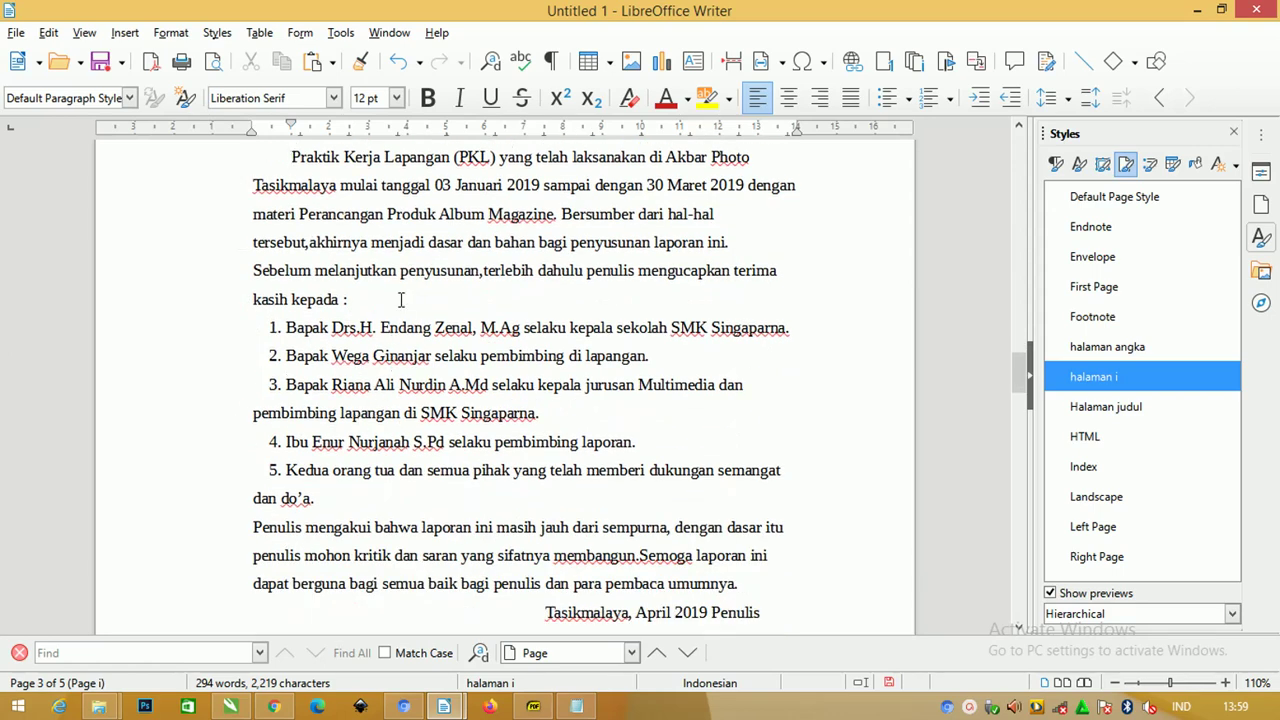
scroll(410, 300, up, 2)
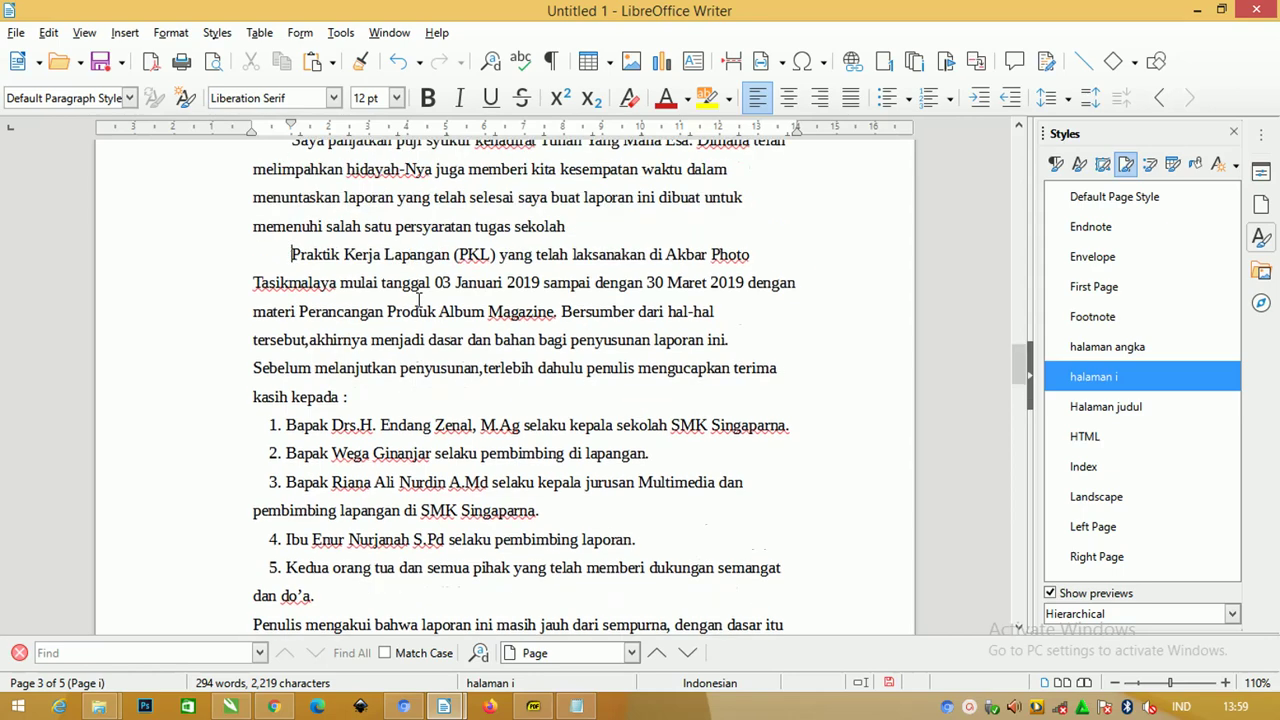
scroll(590, 278, up, 2)
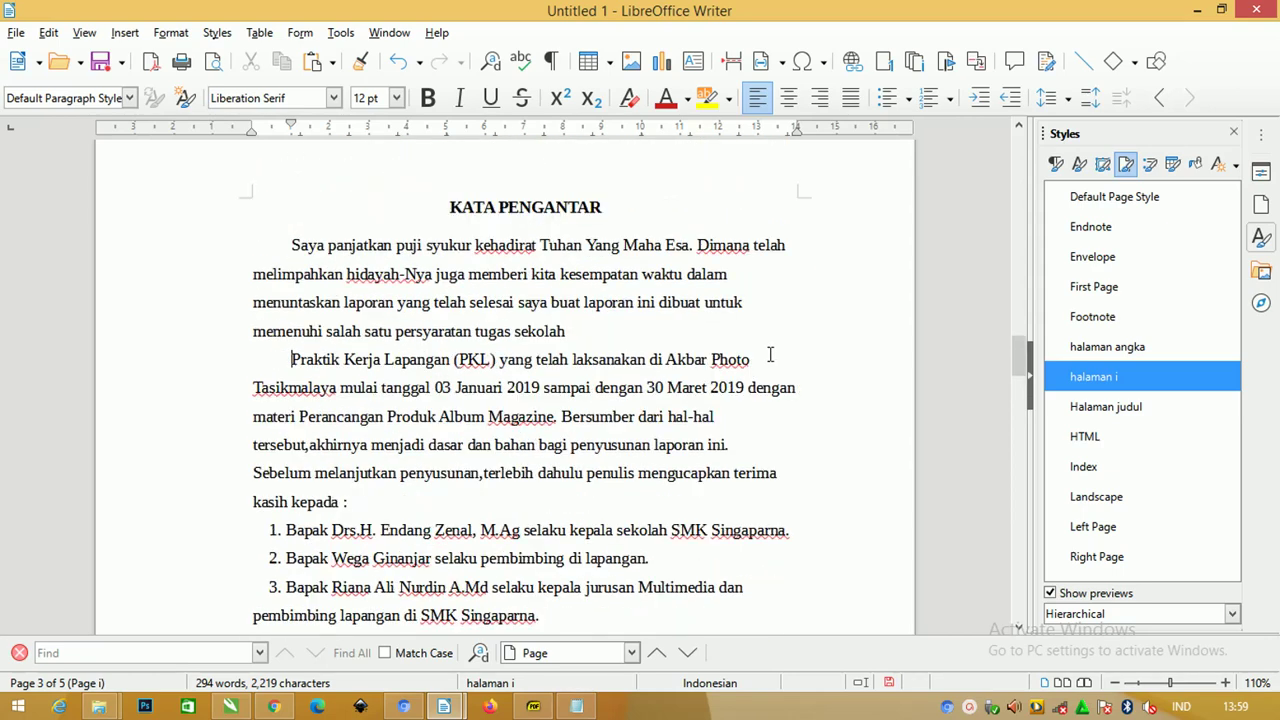
drag(650, 359, 540, 384)
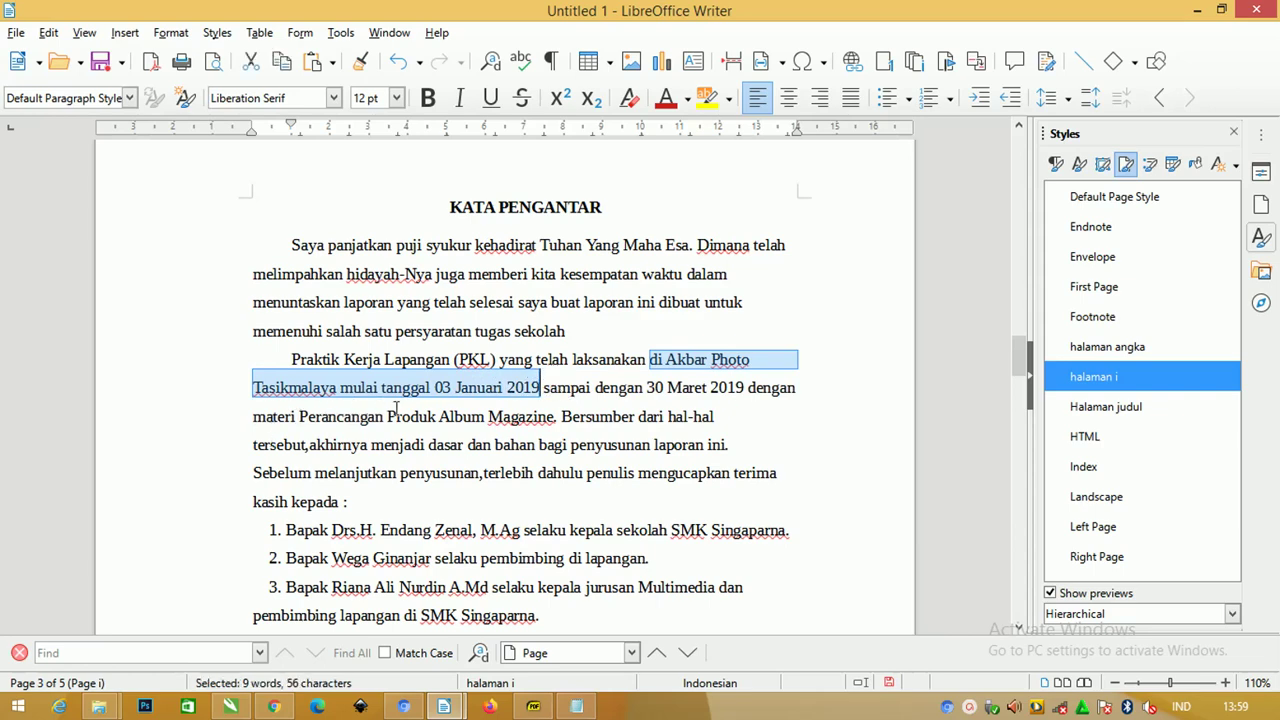
drag(562, 416, 298, 409)
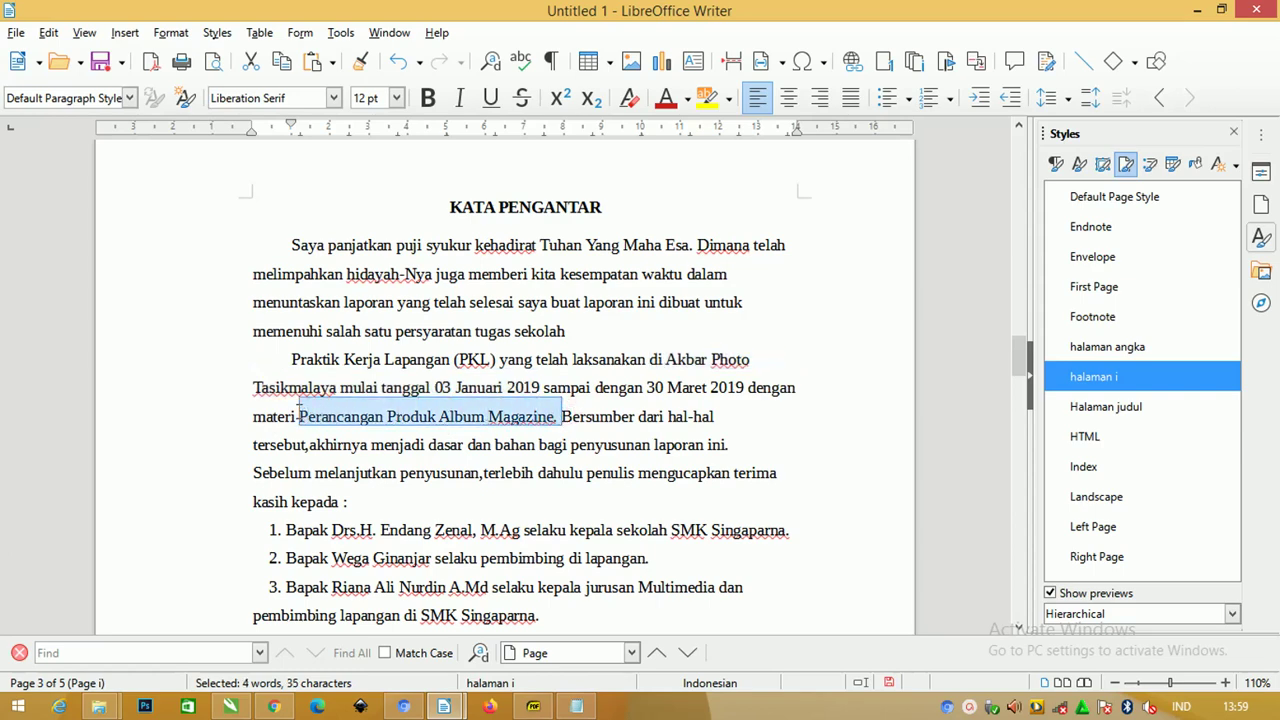
click(480, 313)
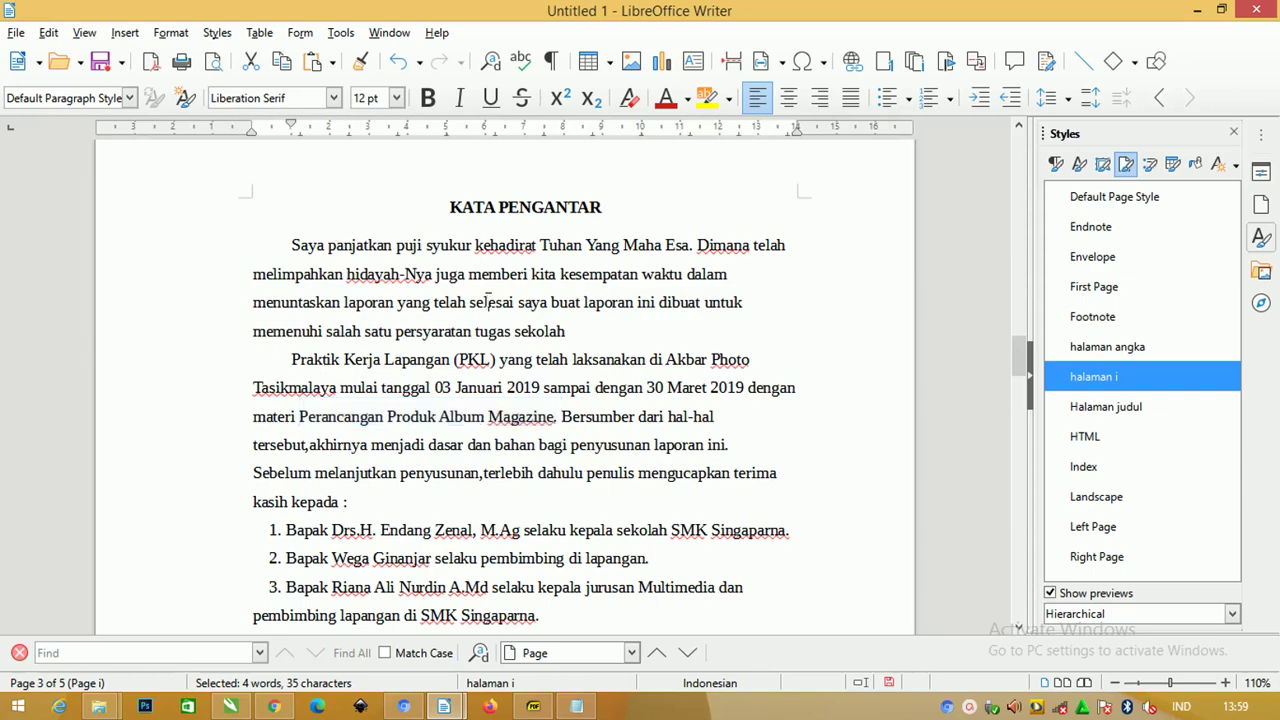
mouse_move(766, 444)
mouse_down()
mouse_move(185, 280)
mouse_move(151, 250)
mouse_up()
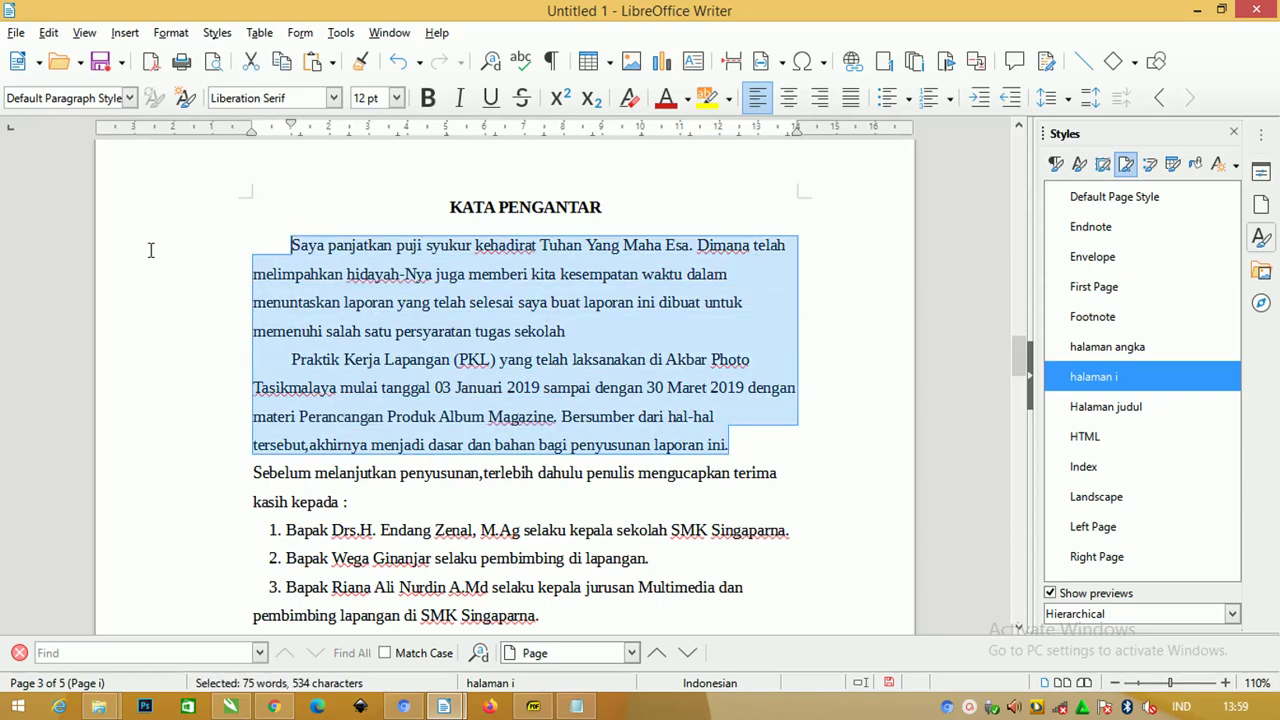
Step: Justify the first two preface paragraphs with Ctrl+J
key(ctrl+j)
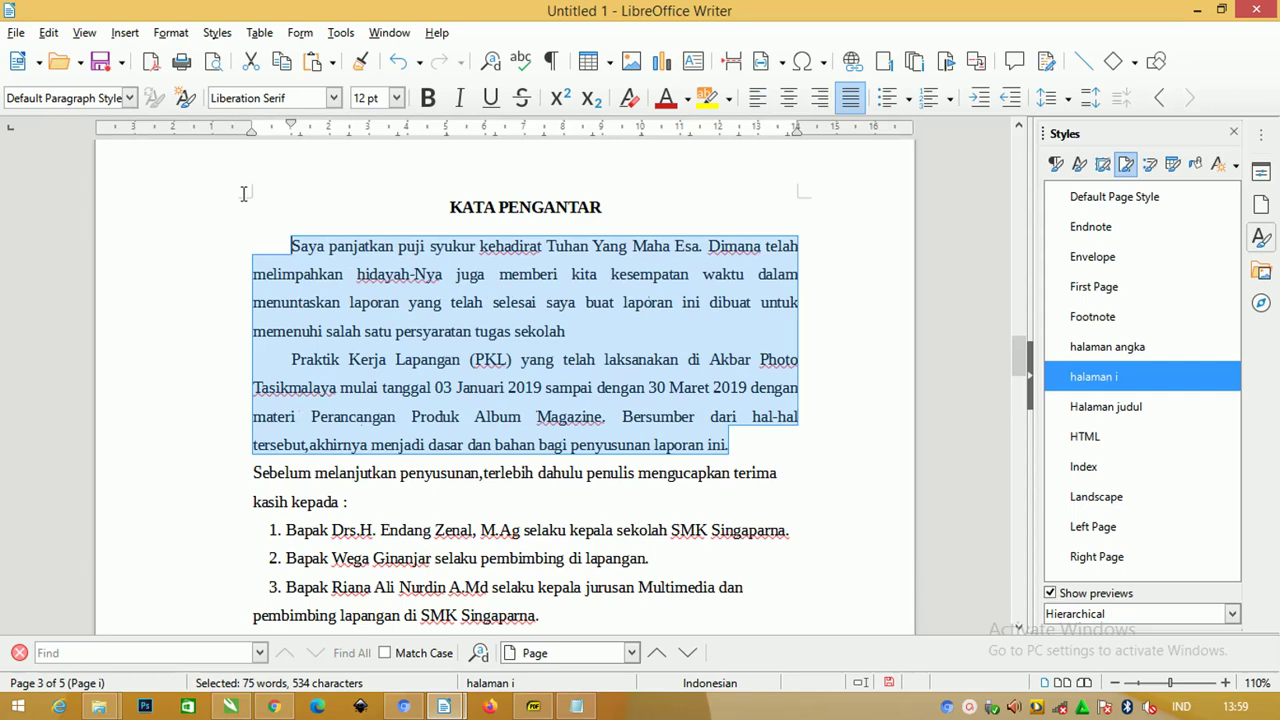
click(507, 302)
scroll(600, 316, down, 2)
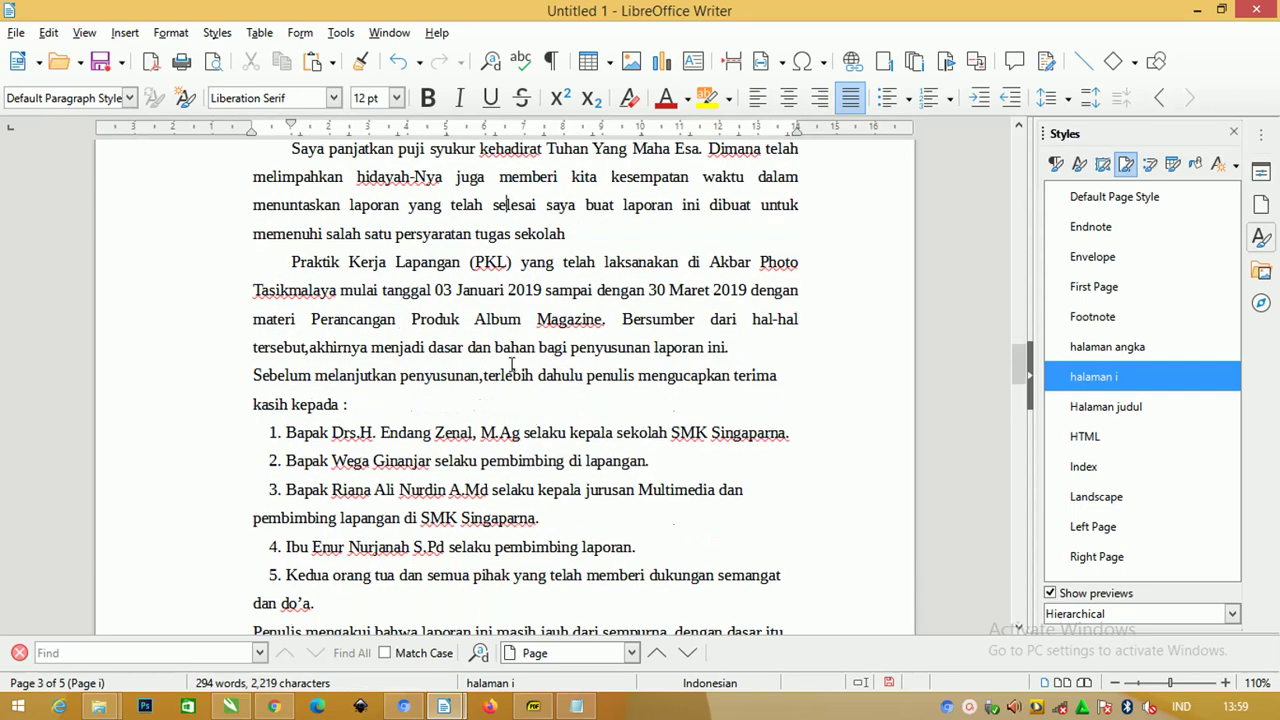
scroll(513, 365, down, 3)
Step: Turn the five acknowledgement items into an ordered list
drag(344, 435, 160, 271)
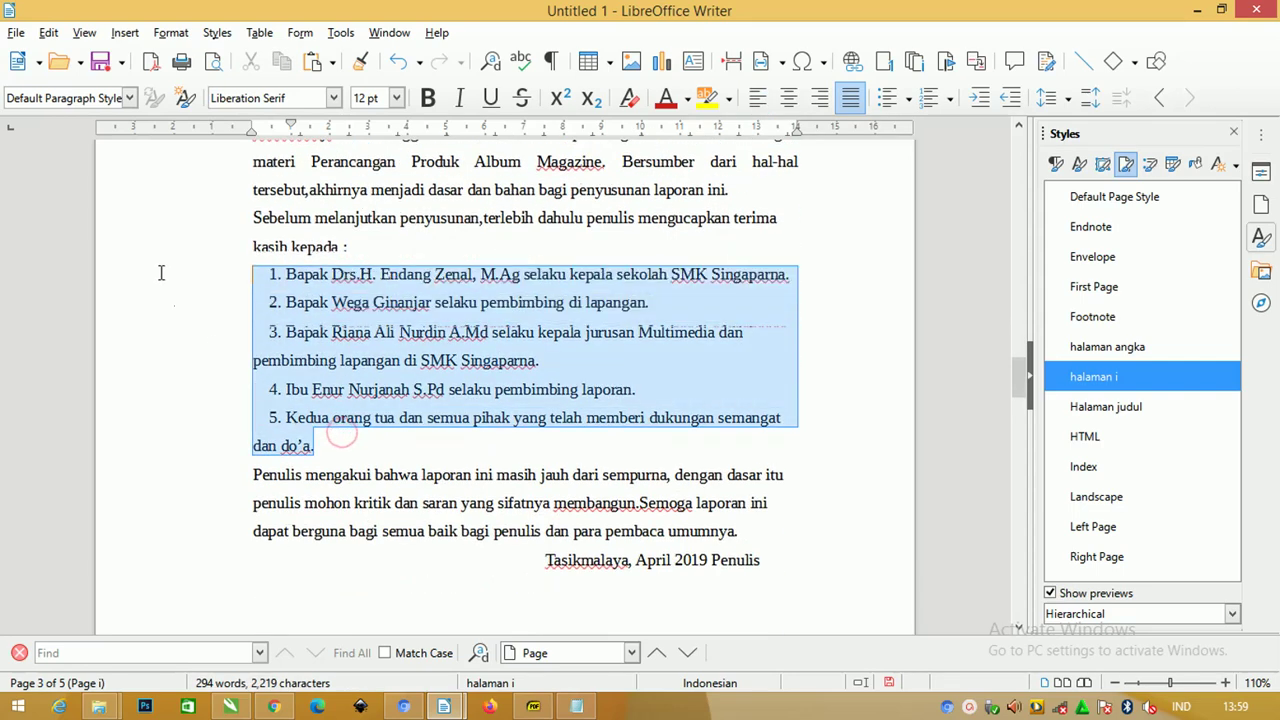
drag(318, 446, 186, 277)
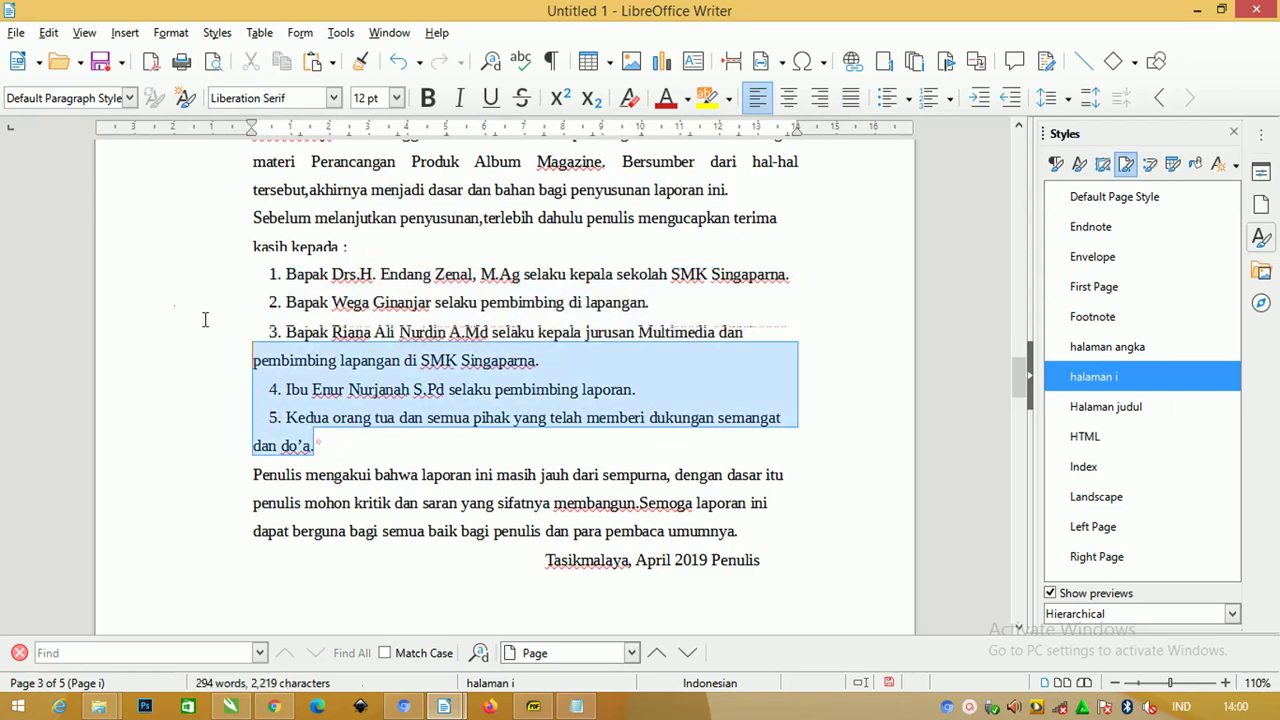
click(929, 97)
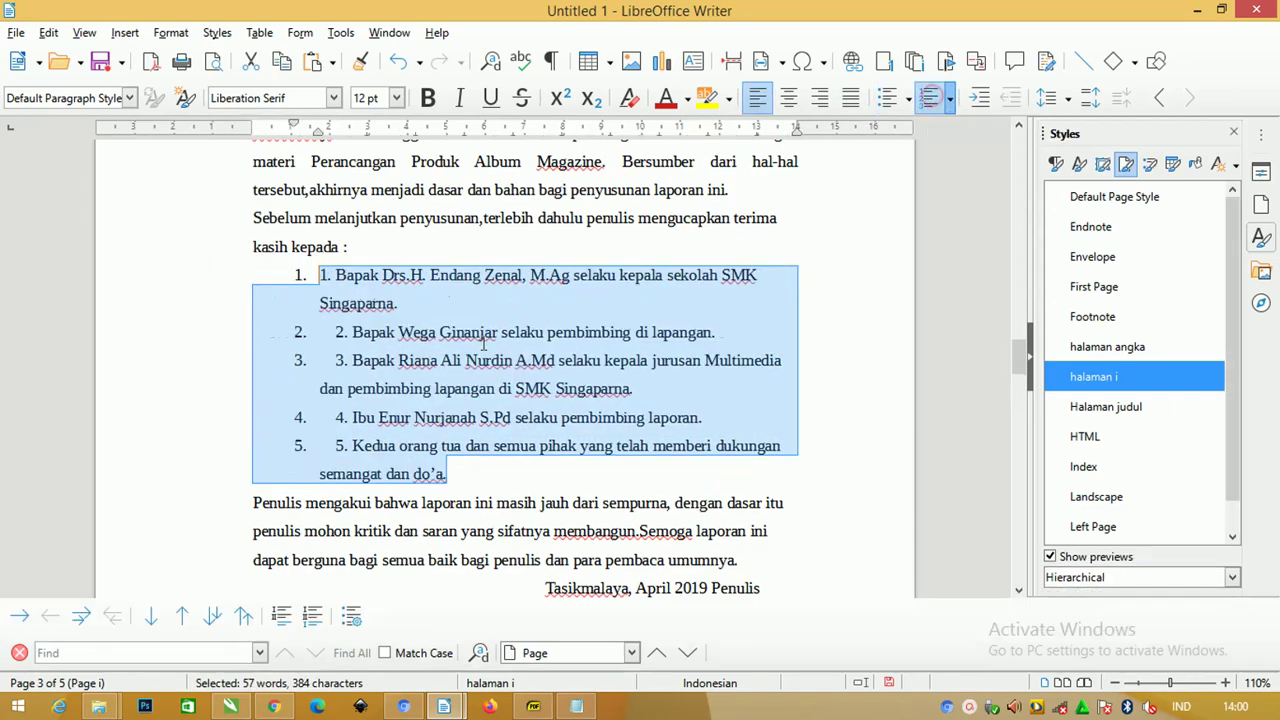
Step: Delete the manually typed numbers from acknowledgement items 1 through 5
drag(336, 274, 320, 274)
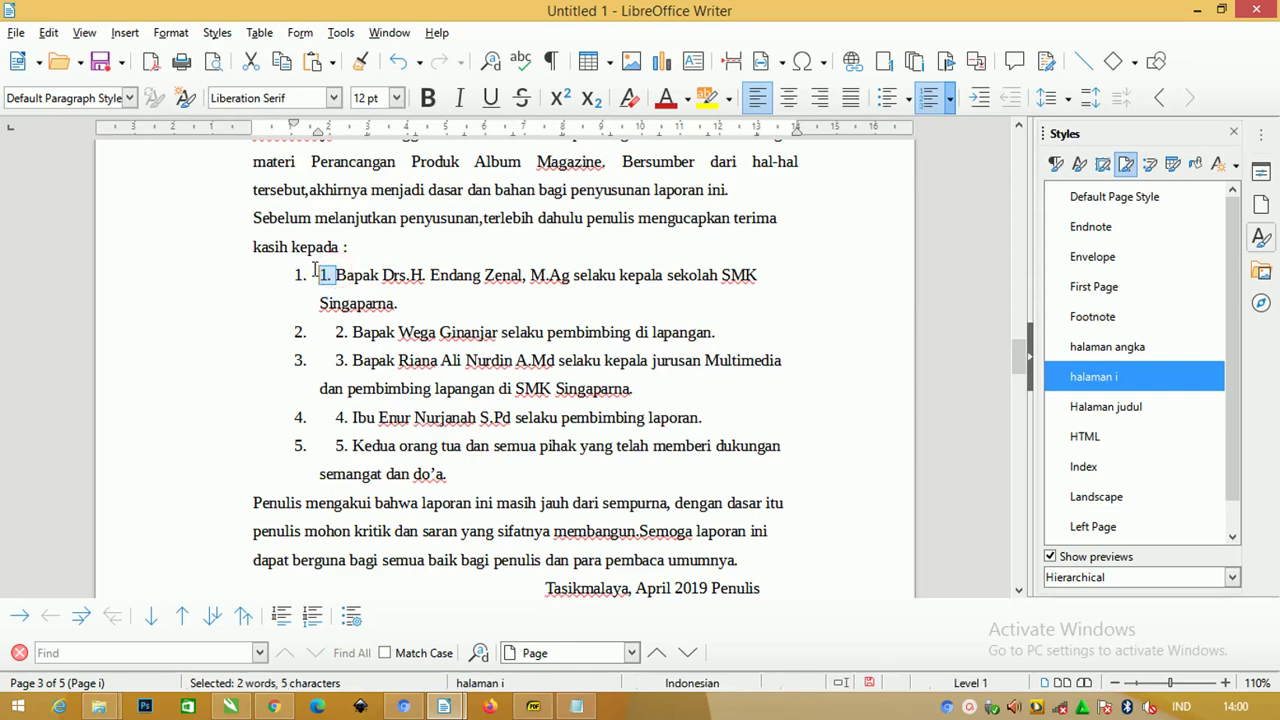
key(Delete)
mouse_move(351, 332)
mouse_down()
mouse_move(320, 332)
mouse_move(334, 360)
mouse_up()
key(Delete)
key(Delete)
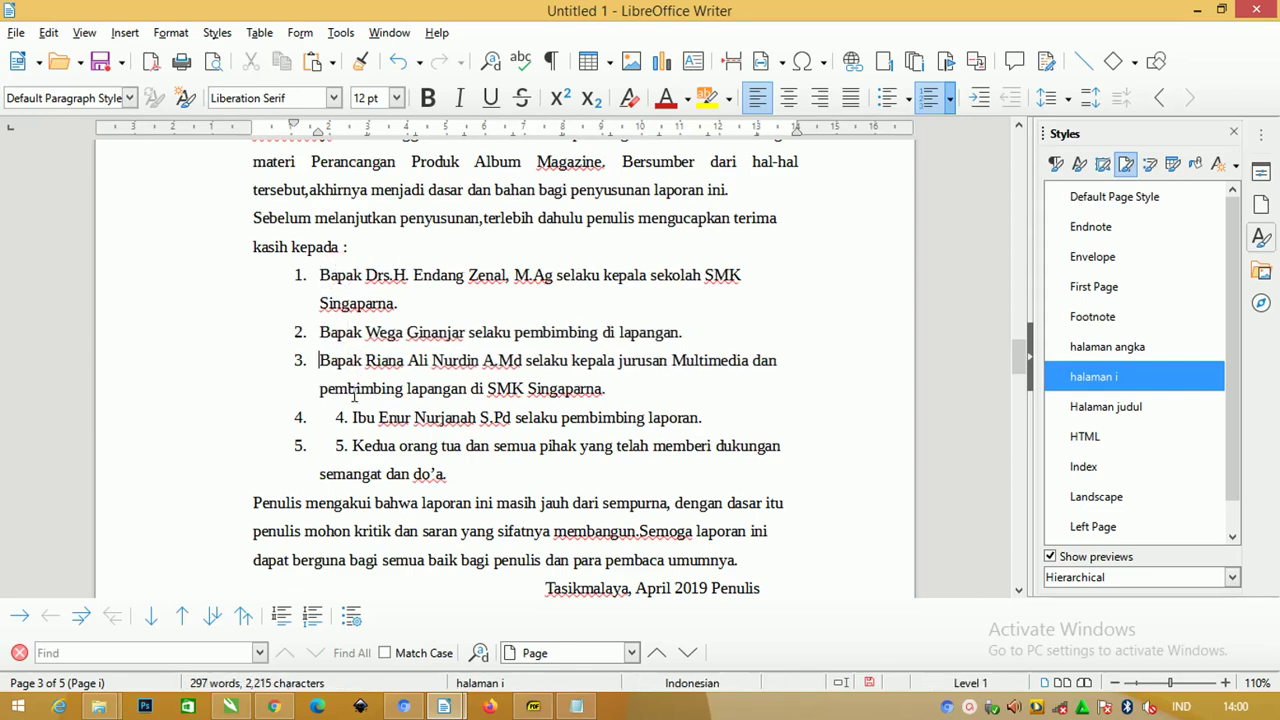
drag(347, 417, 320, 417)
key(Delete)
key(Delete)
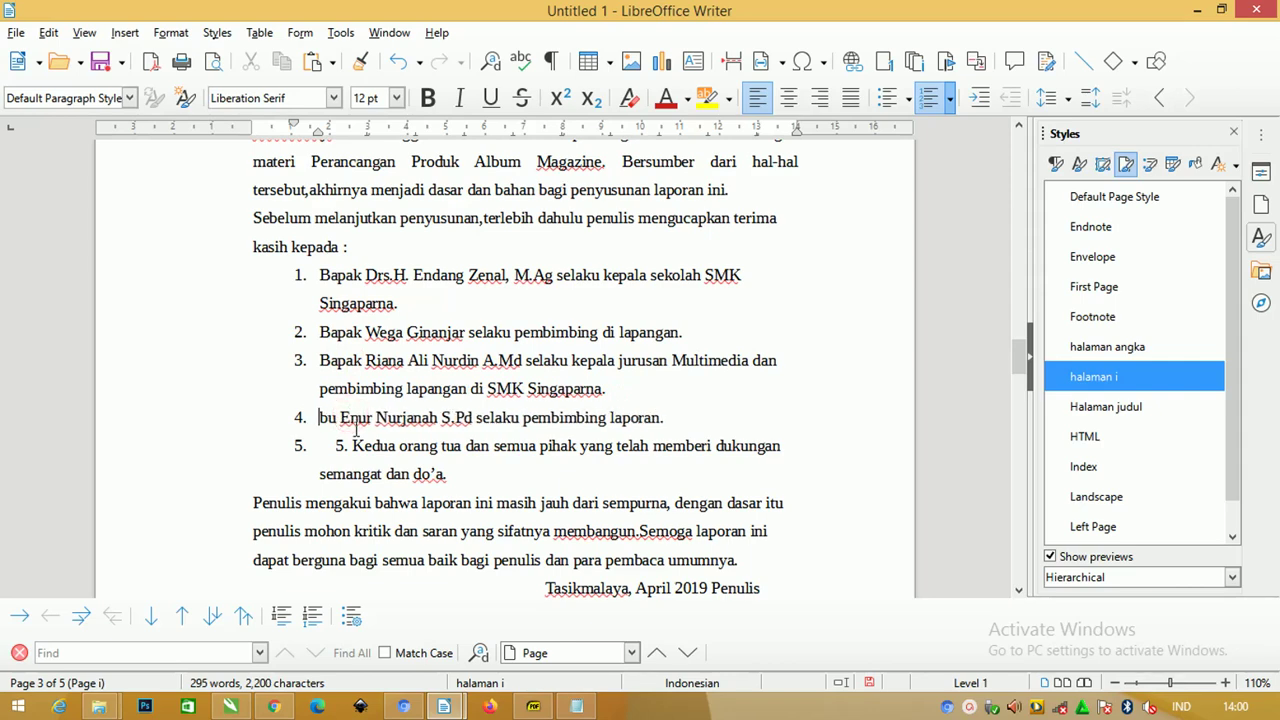
text(I)
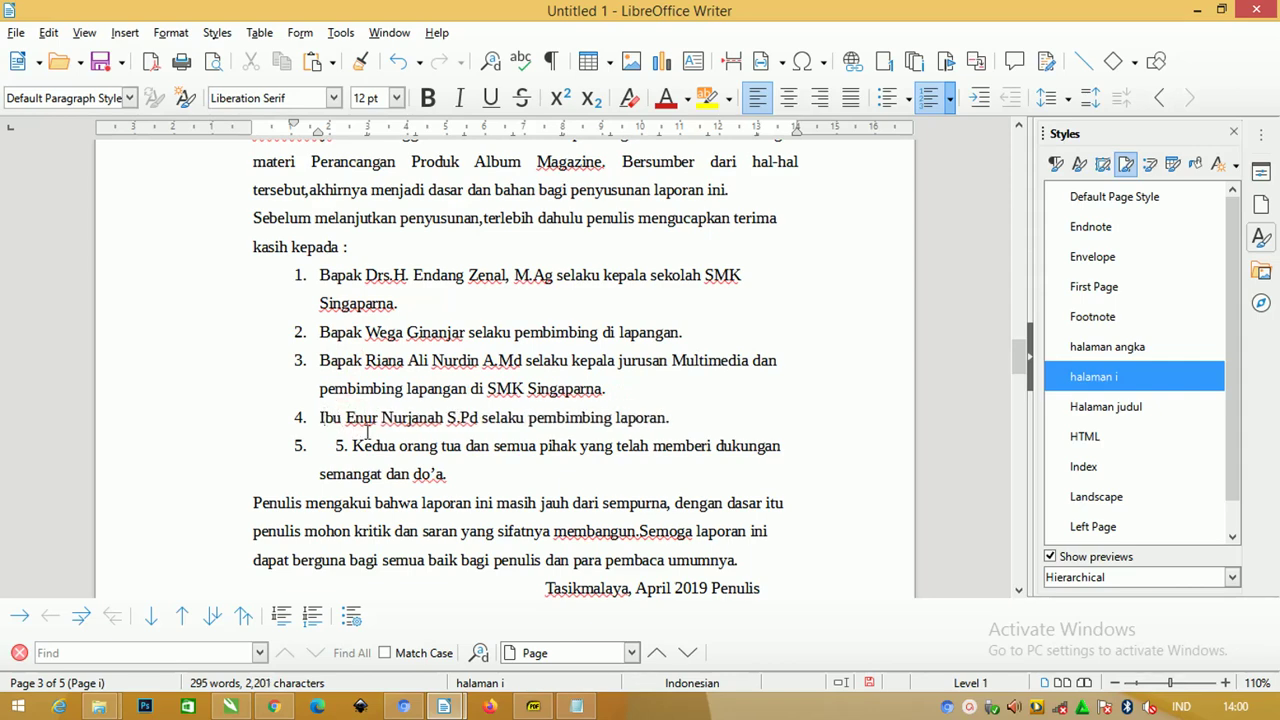
drag(345, 445, 310, 445)
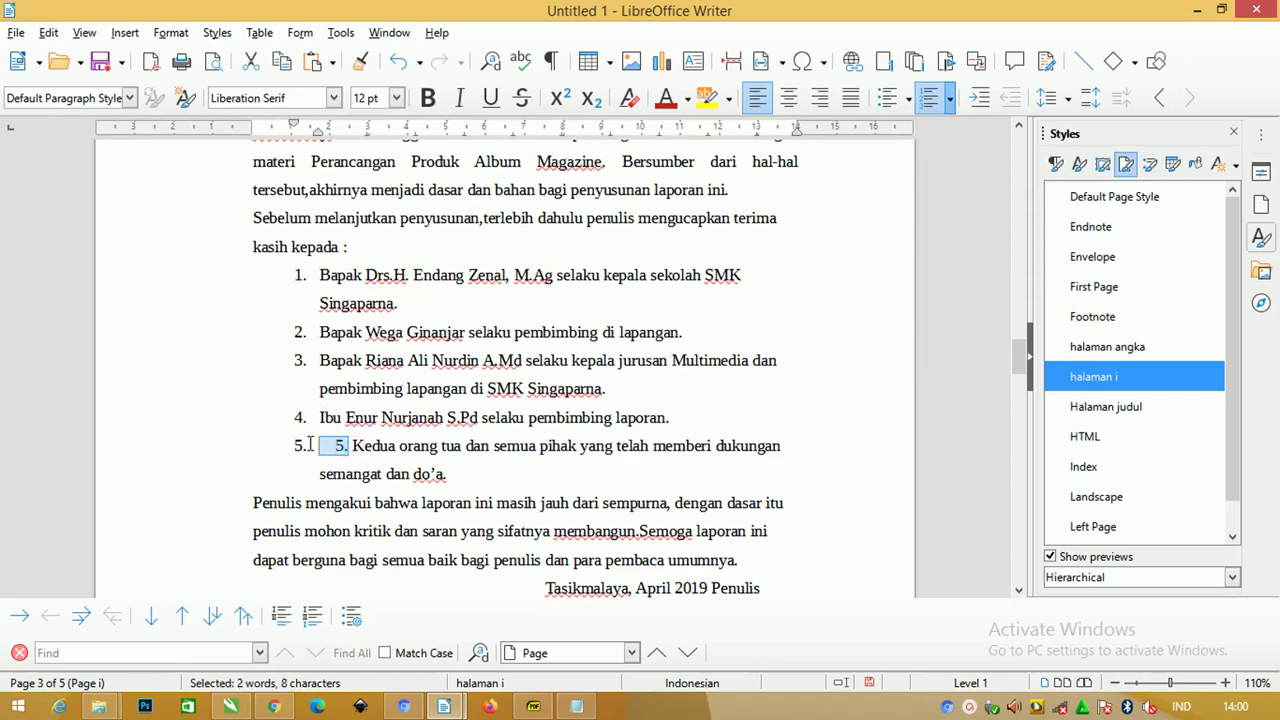
key(Delete)
key(Delete)
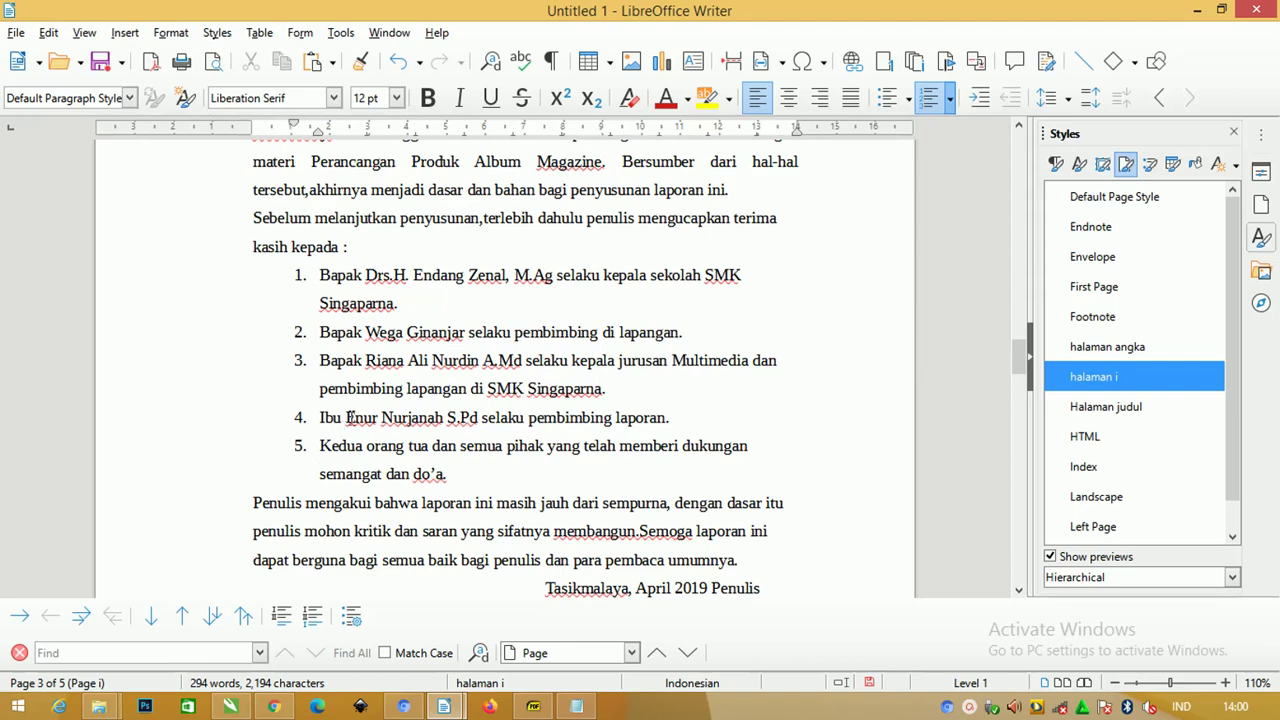
scroll(350, 417, down, 2)
Step: Change the font of the entire document to Times New Roman
ctrl+scroll(356, 363, down, 1)
ctrl+scroll(523, 343, down, 1)
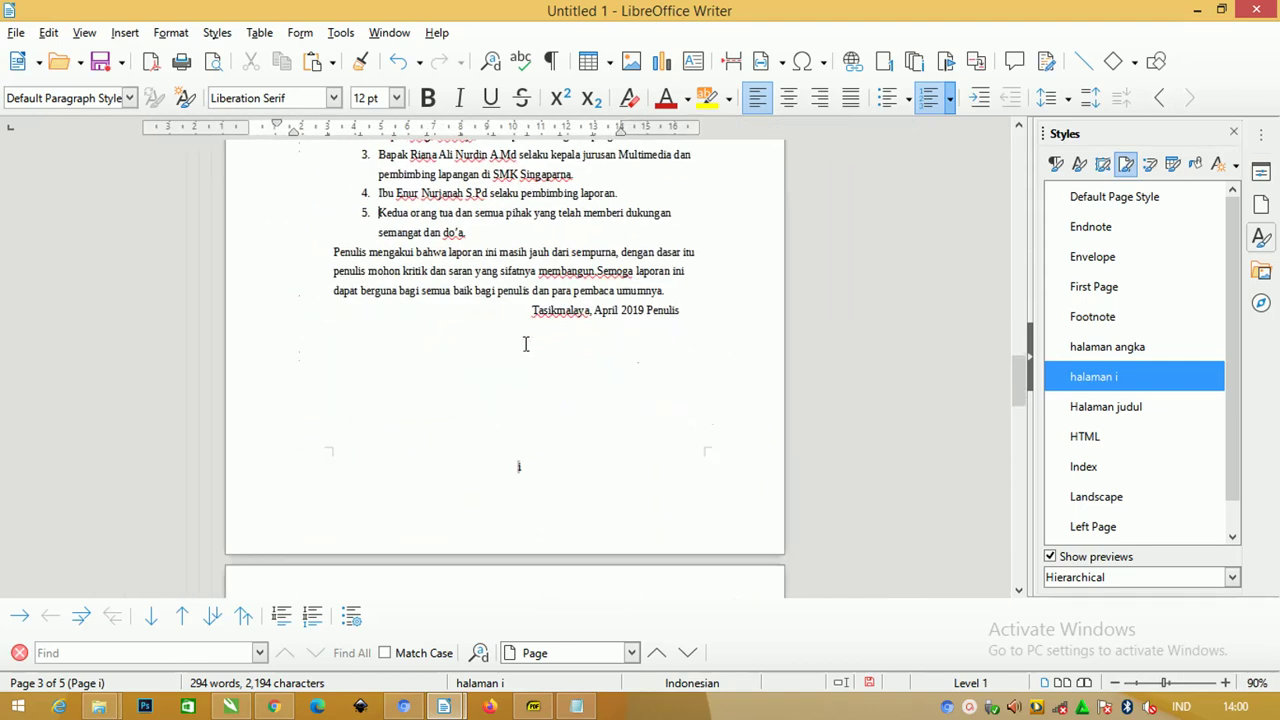
ctrl+scroll(523, 343, down, 1)
ctrl+scroll(537, 348, down, 2)
key(ctrl+a)
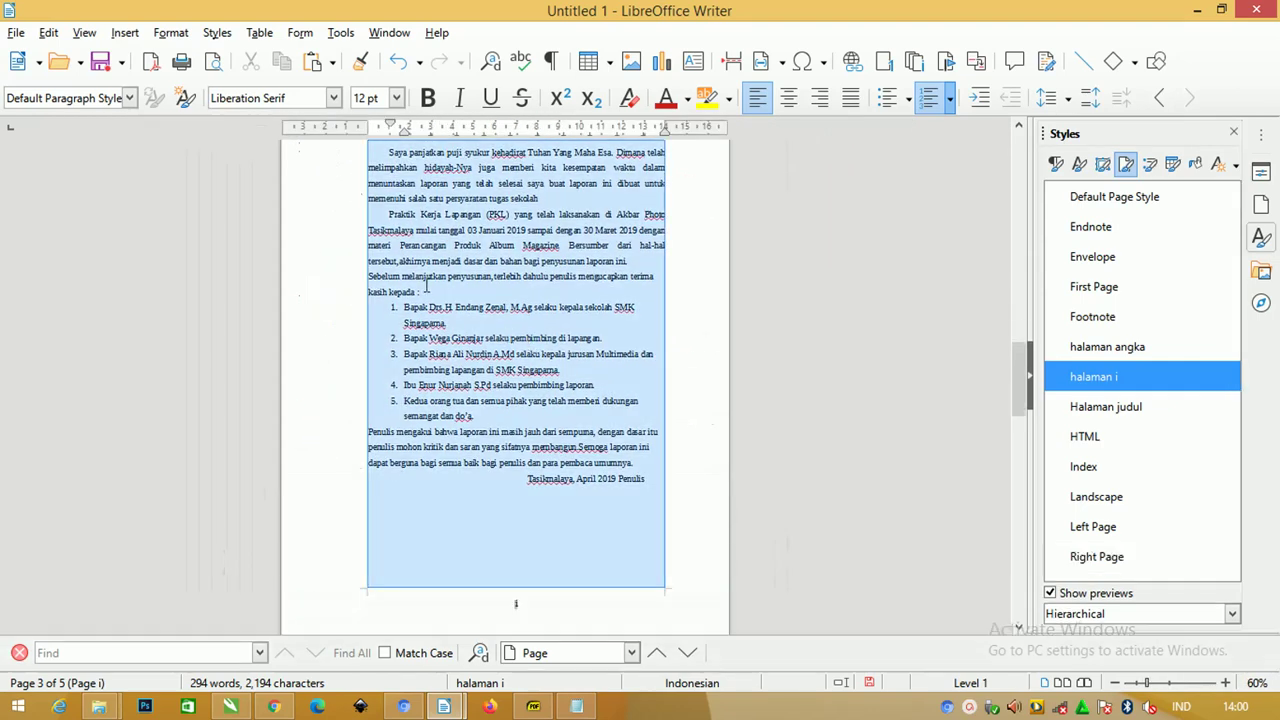
click(300, 97)
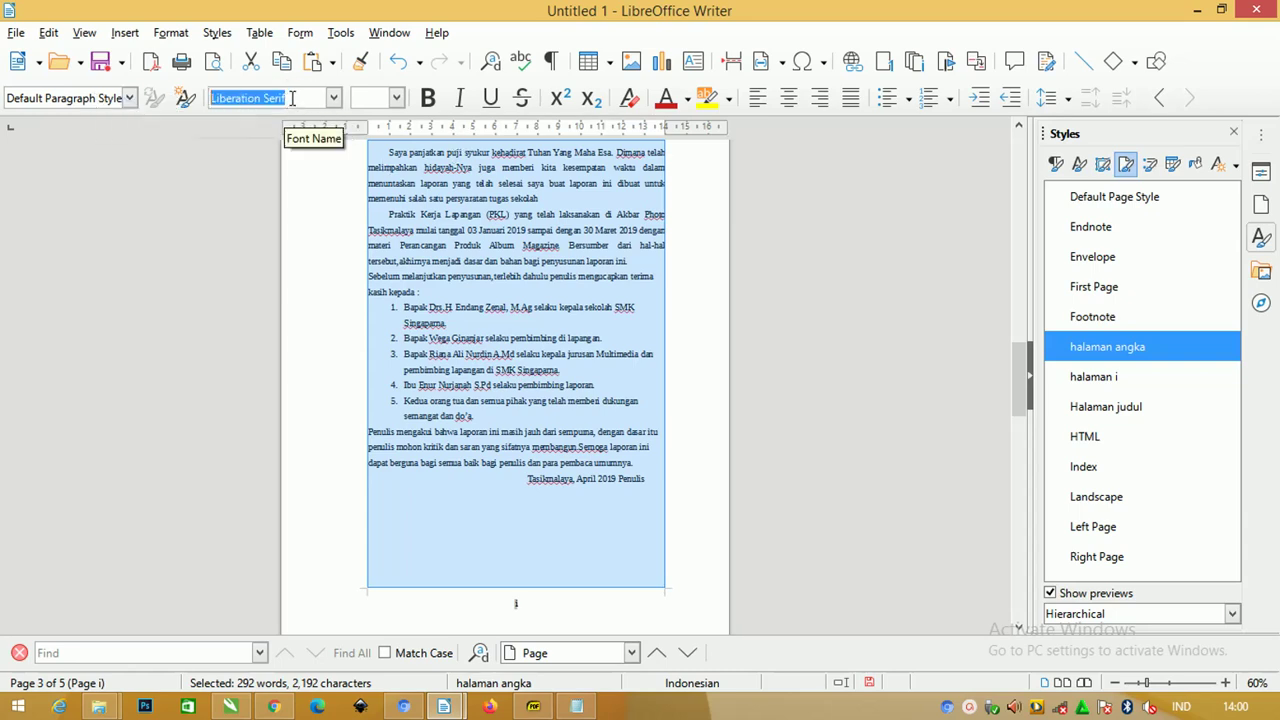
text(Times New Roman)
key(Return)
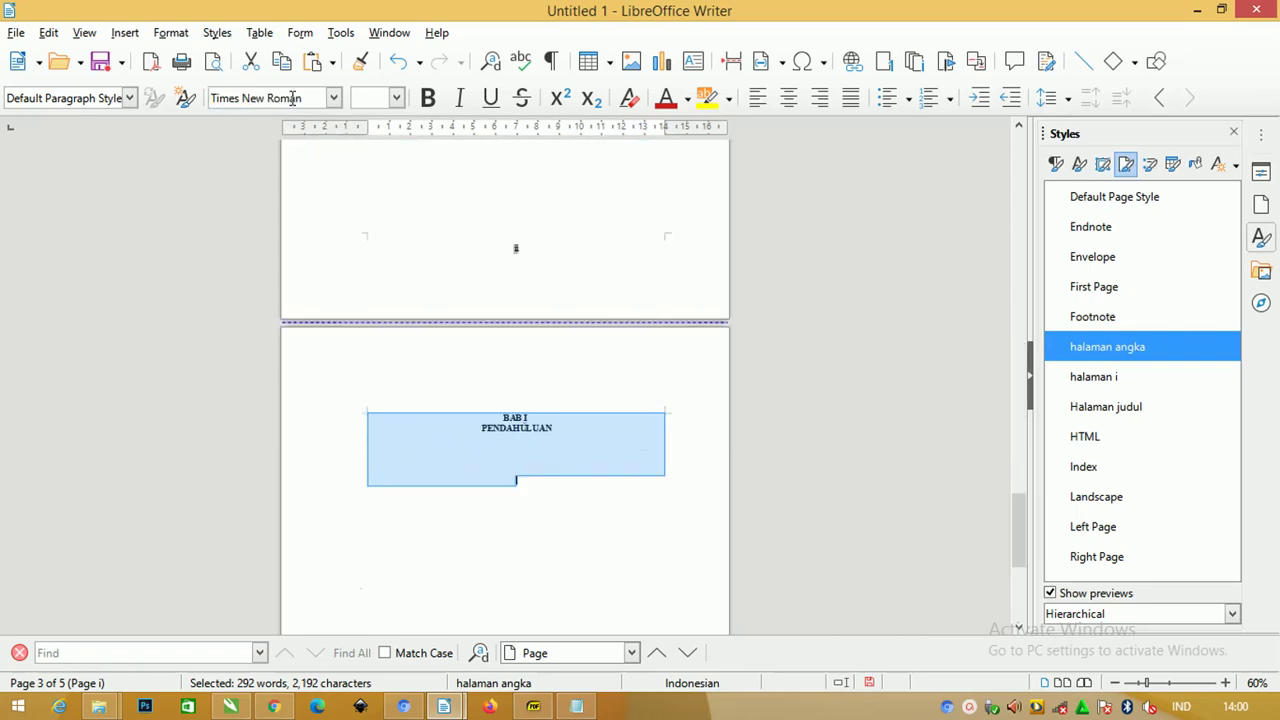
Step: Type the heading DAFTAS ISI at the top of page 4
scroll(364, 276, up, 5)
scroll(451, 289, up, 3)
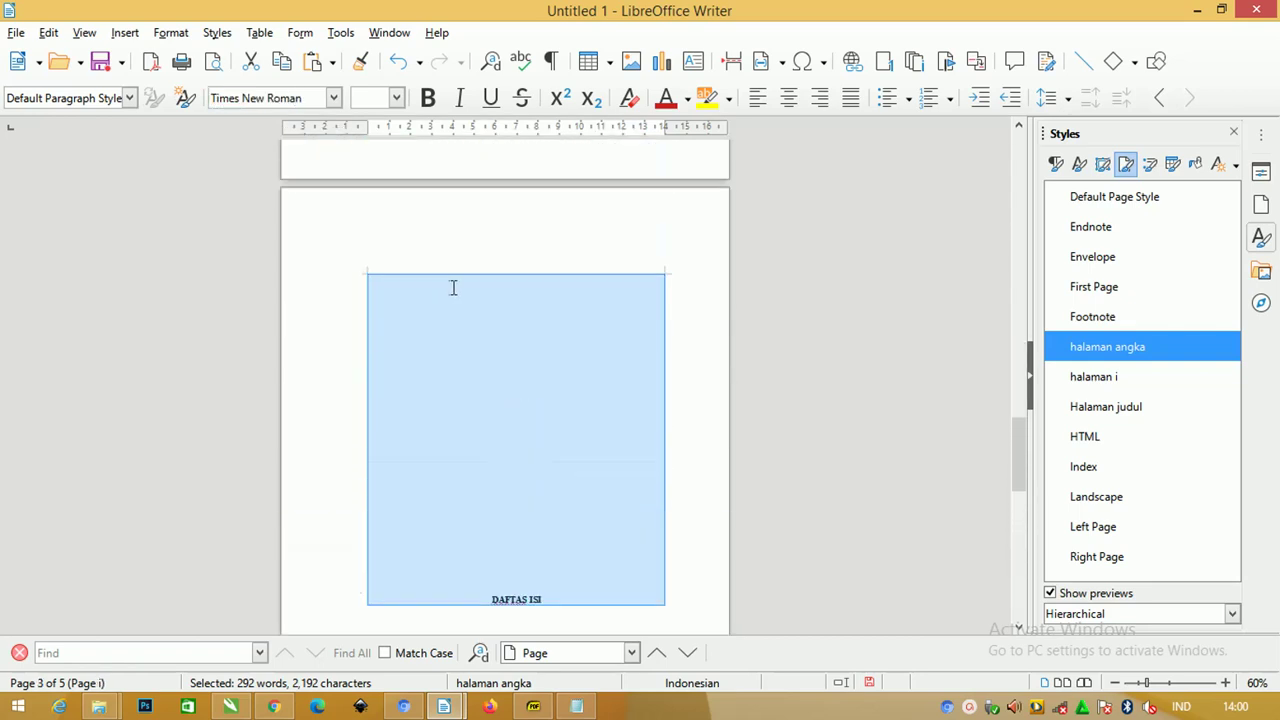
scroll(451, 289, up, 3)
scroll(455, 285, up, 4)
scroll(460, 278, down, 3)
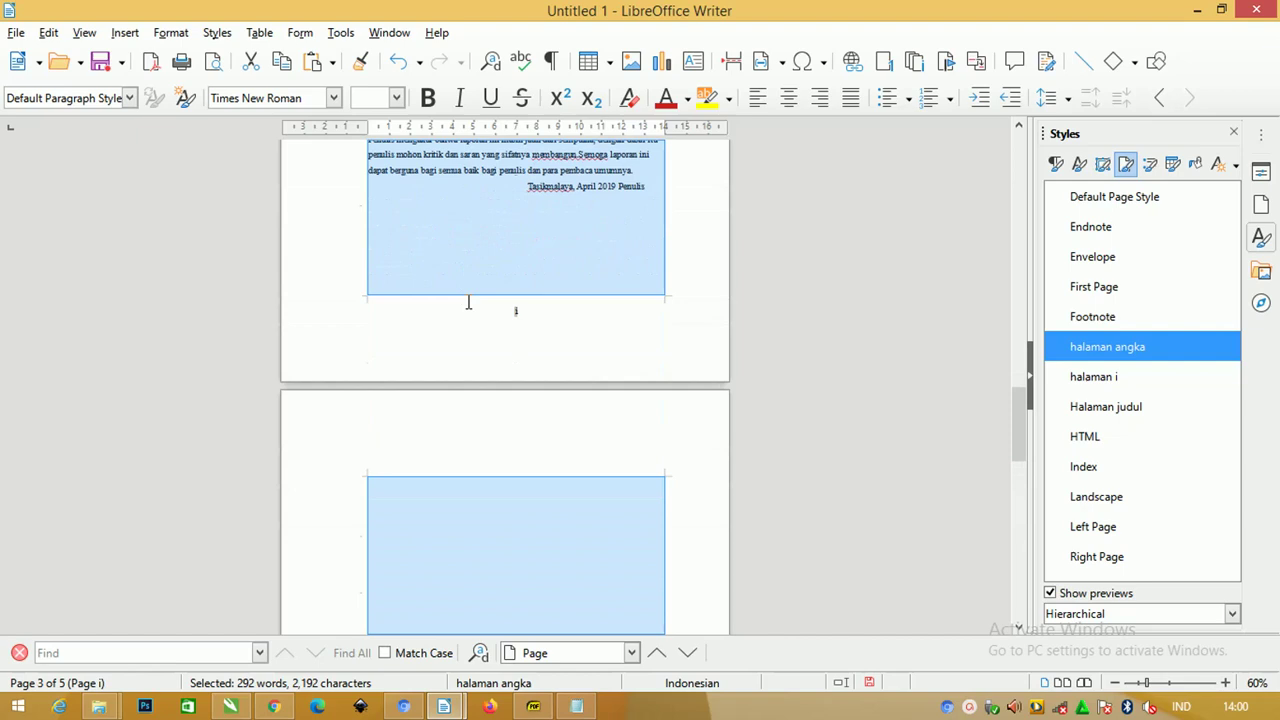
click(476, 492)
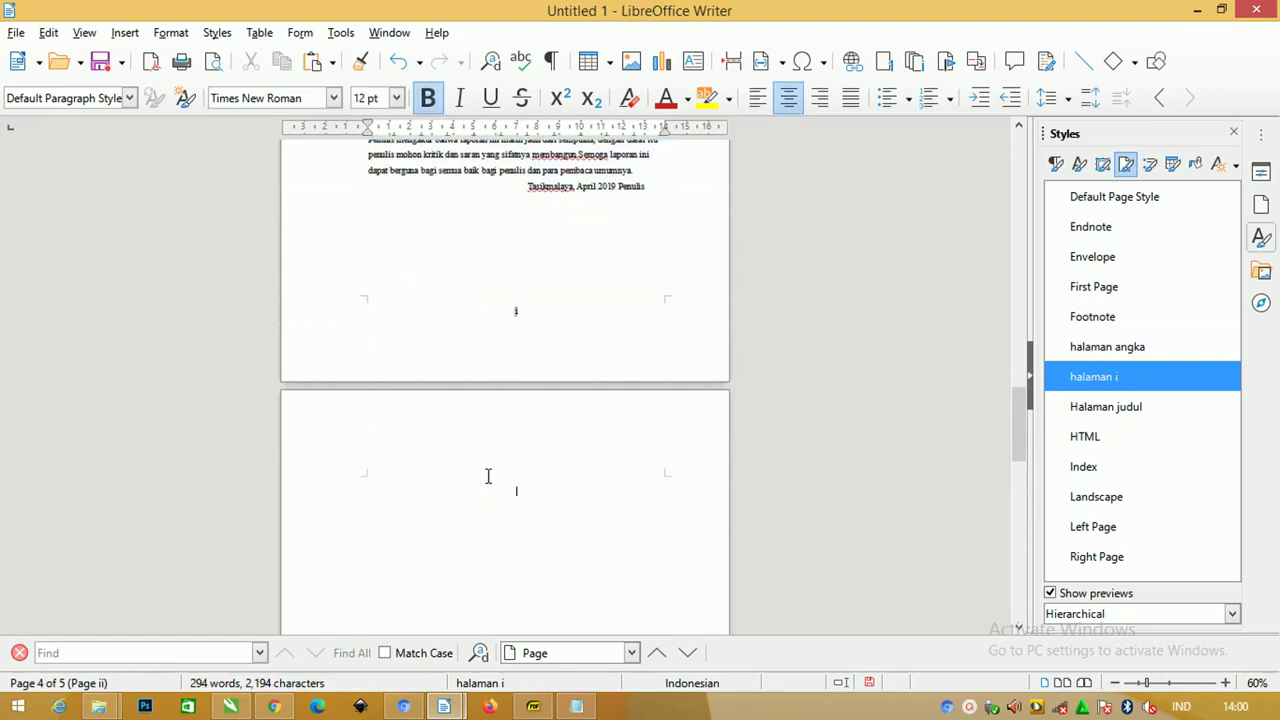
text(DAFTAS ISI)
scroll(526, 440, down, 2)
scroll(600, 343, down, 2)
scroll(557, 317, down, 7)
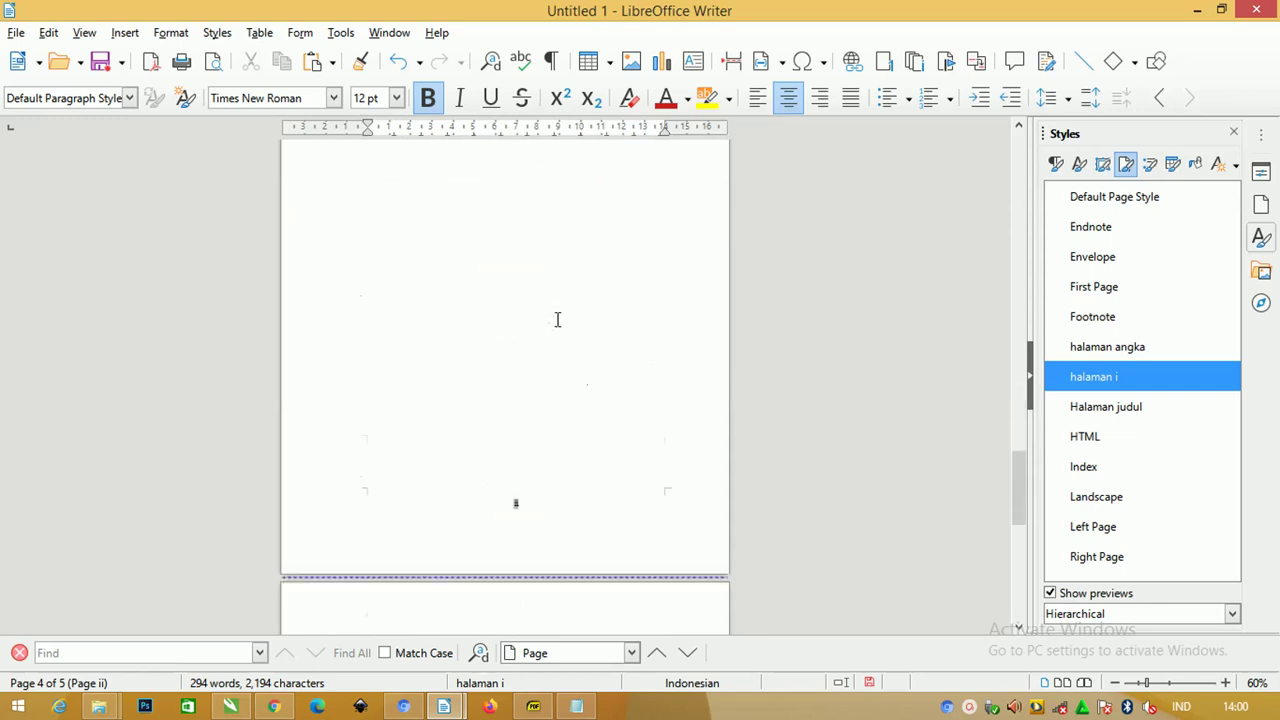
scroll(558, 312, down, 1)
scroll(559, 310, up, 4)
scroll(566, 309, up, 3)
scroll(569, 305, down, 1)
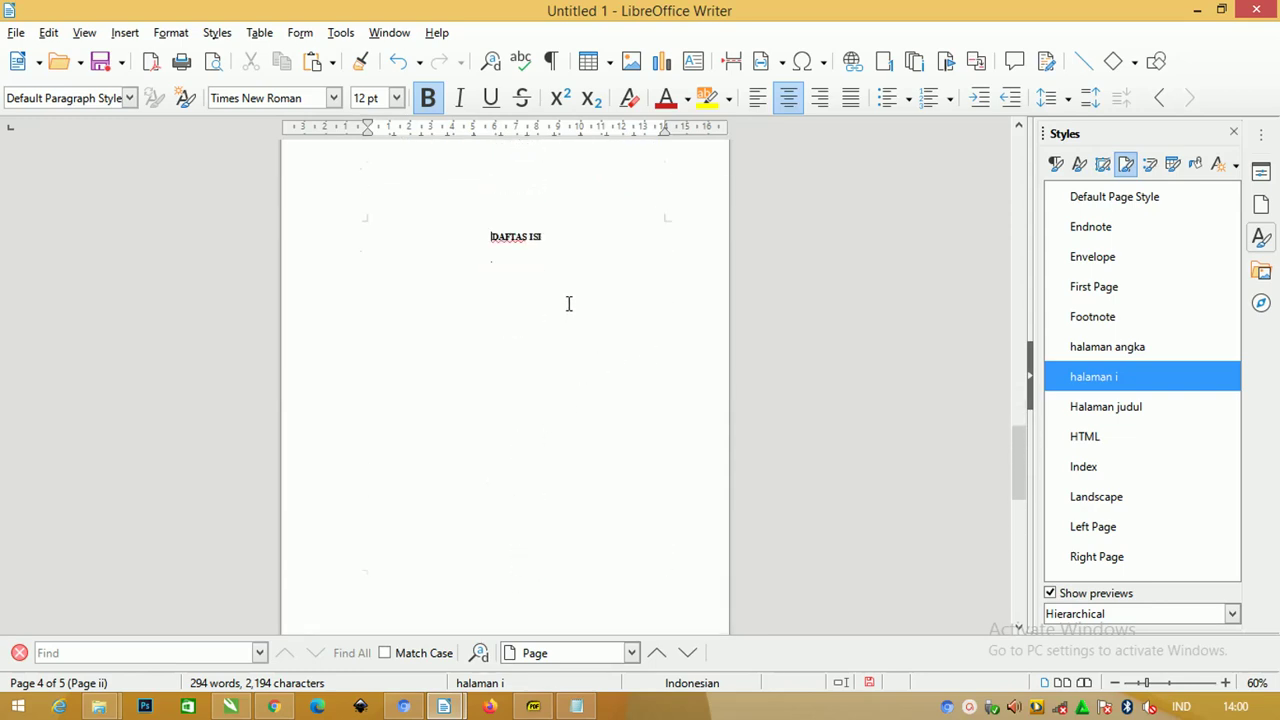
scroll(572, 304, up, 4)
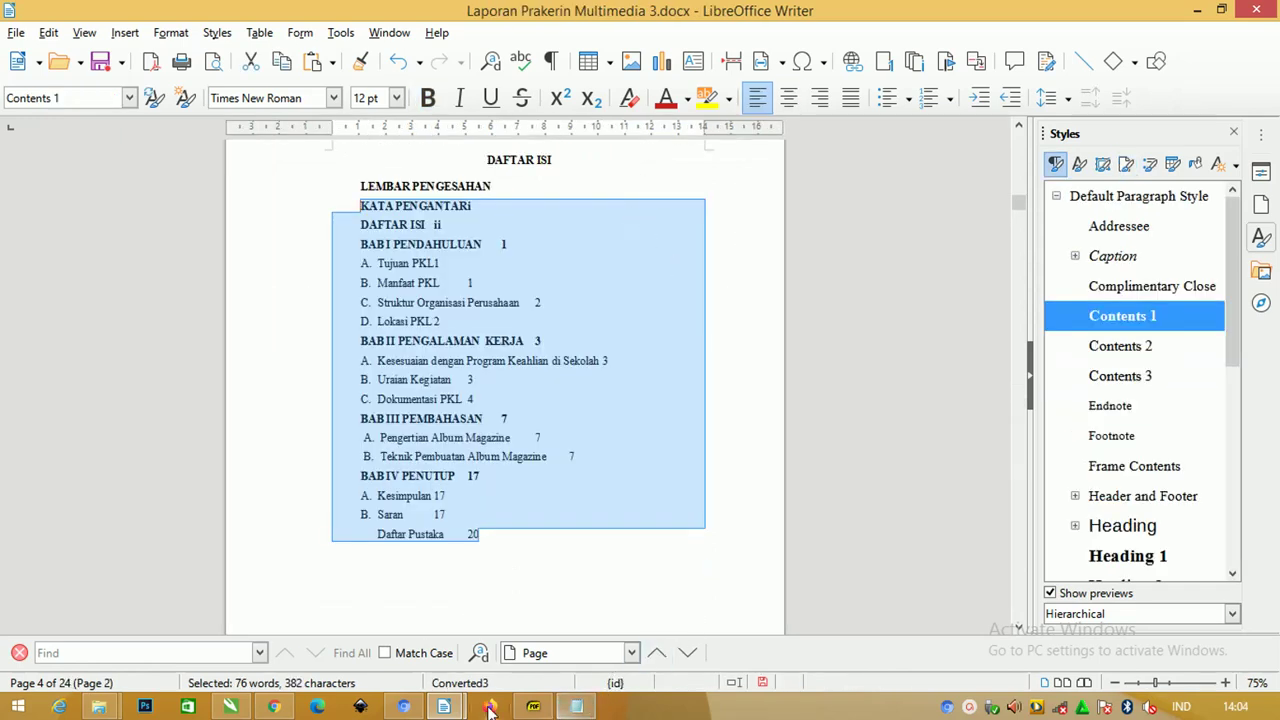
Step: Put the insertion point on the line below the DAFTAS ISI heading
mouse_move(445, 705)
click(535, 592)
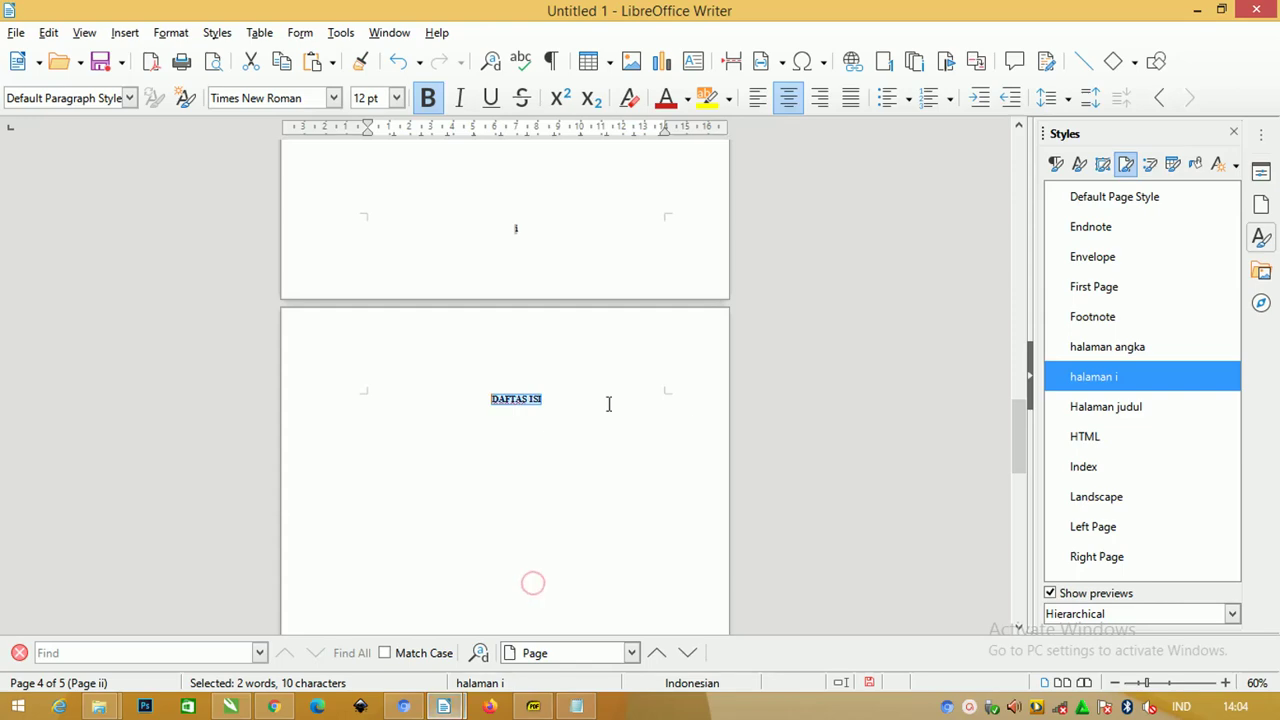
click(545, 414)
scroll(571, 391, down, 2)
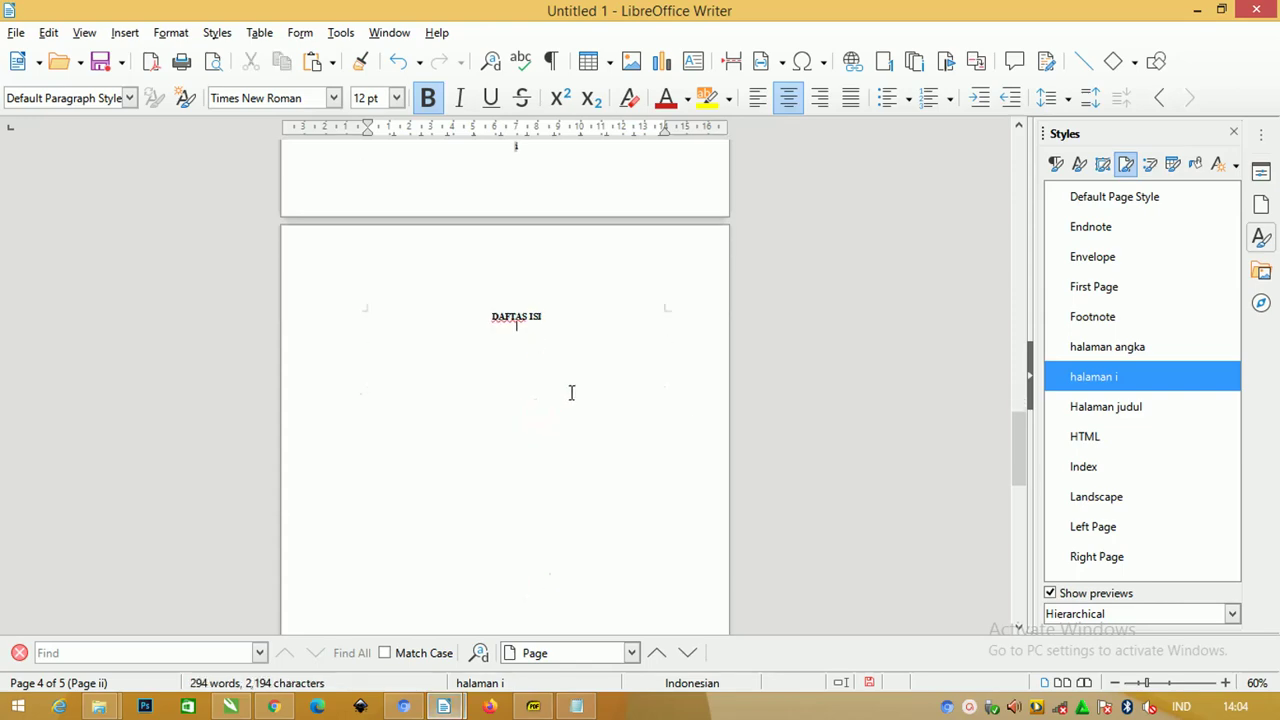
Step: Copy the Notepad contents list, KATA PENGANTAR i through Daftar Pustaka 20
key(alt+Tab)
key(alt+Tab)
key(alt+Tab)
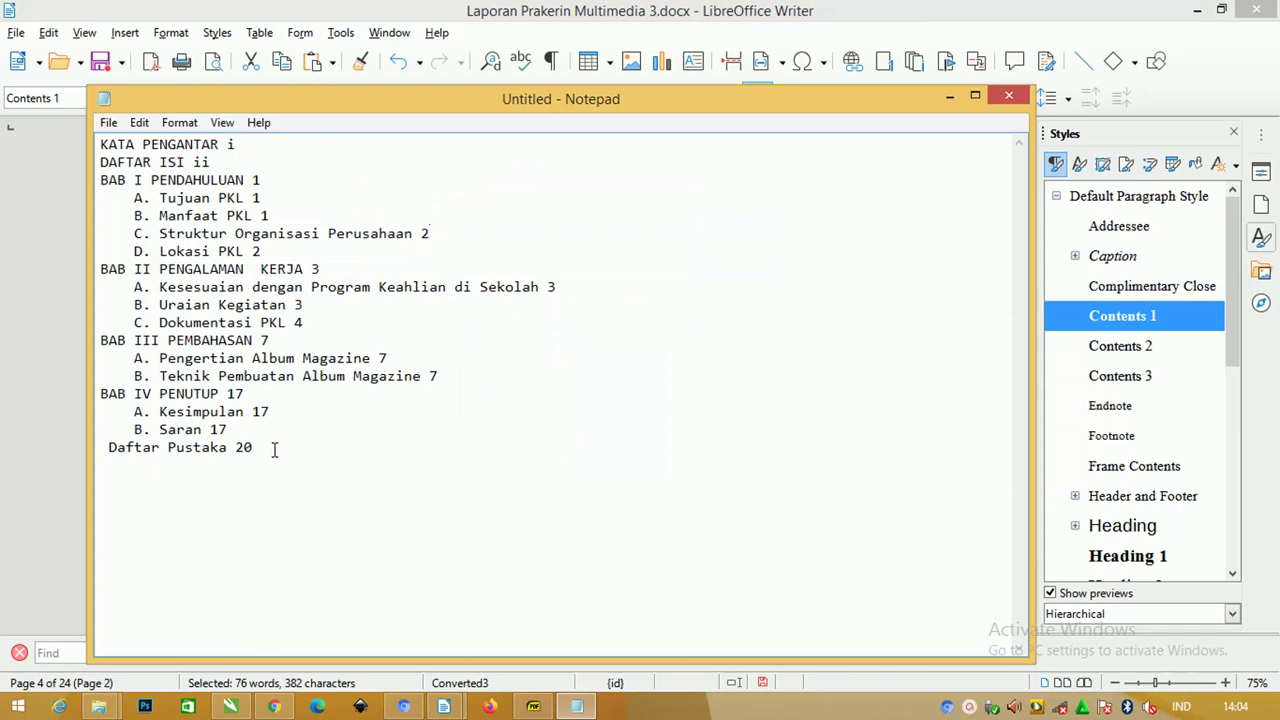
drag(274, 450, 37, 145)
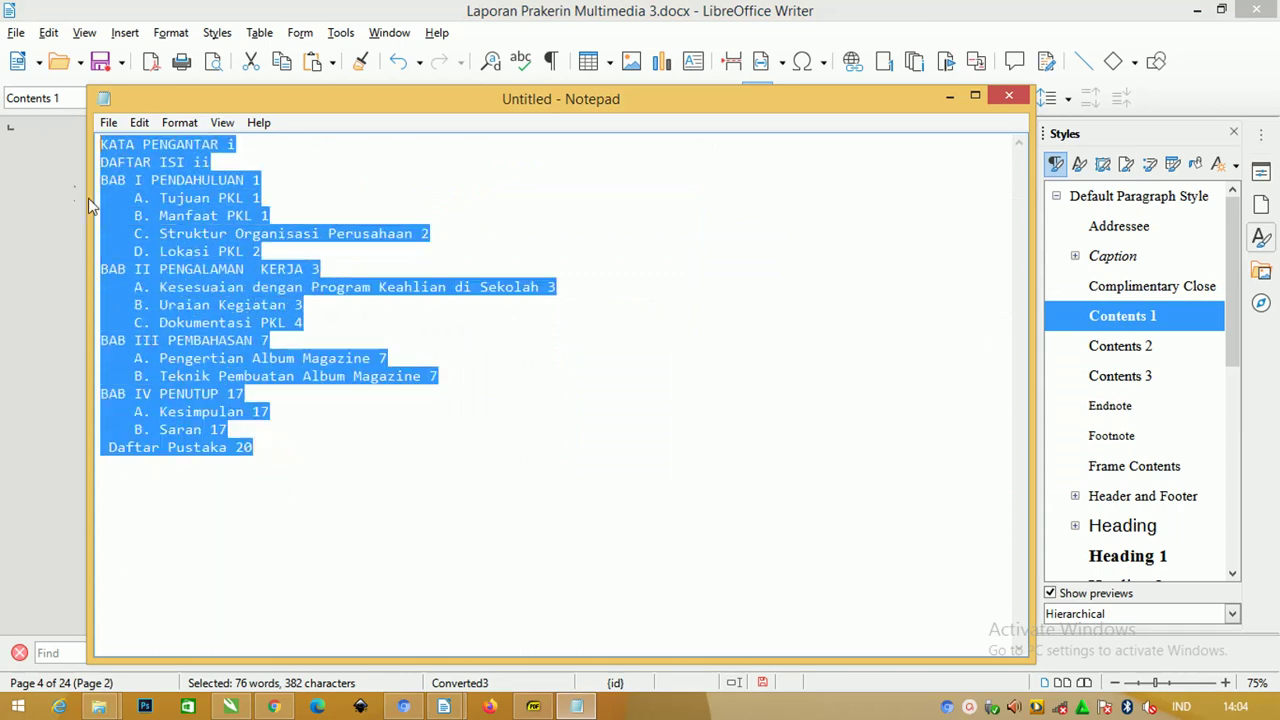
right_click(134, 188)
click(183, 250)
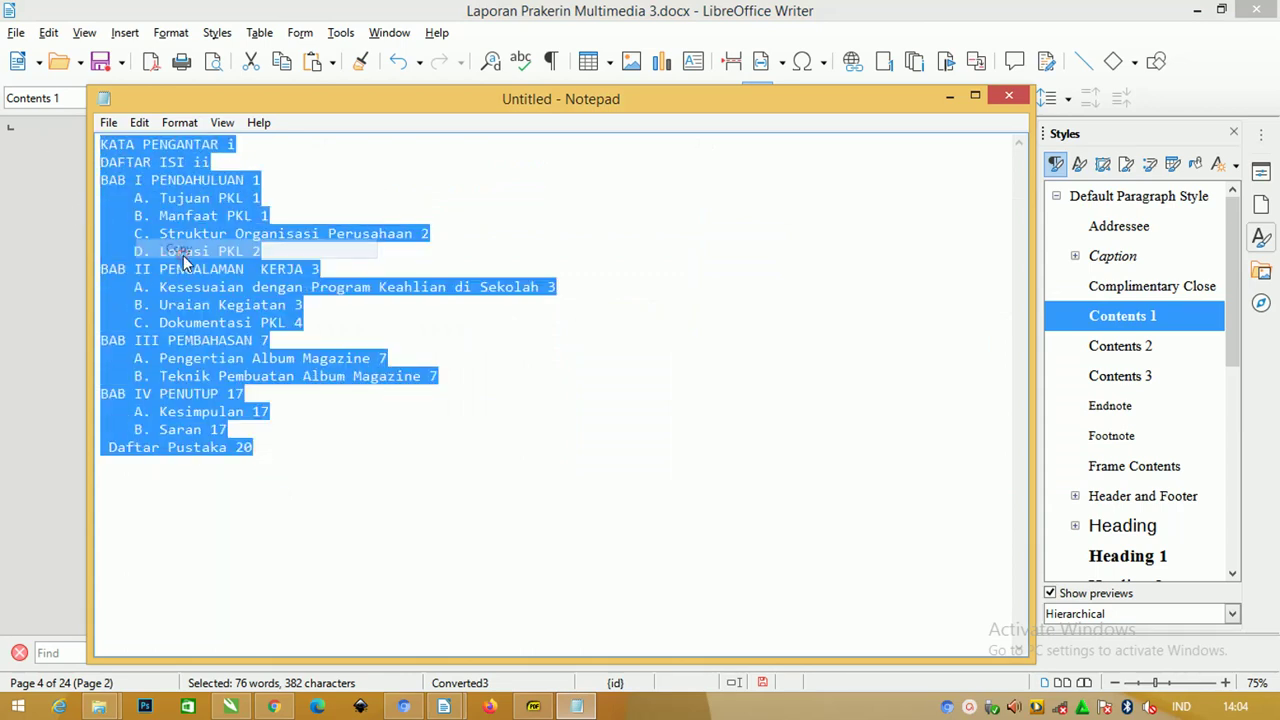
click(352, 8)
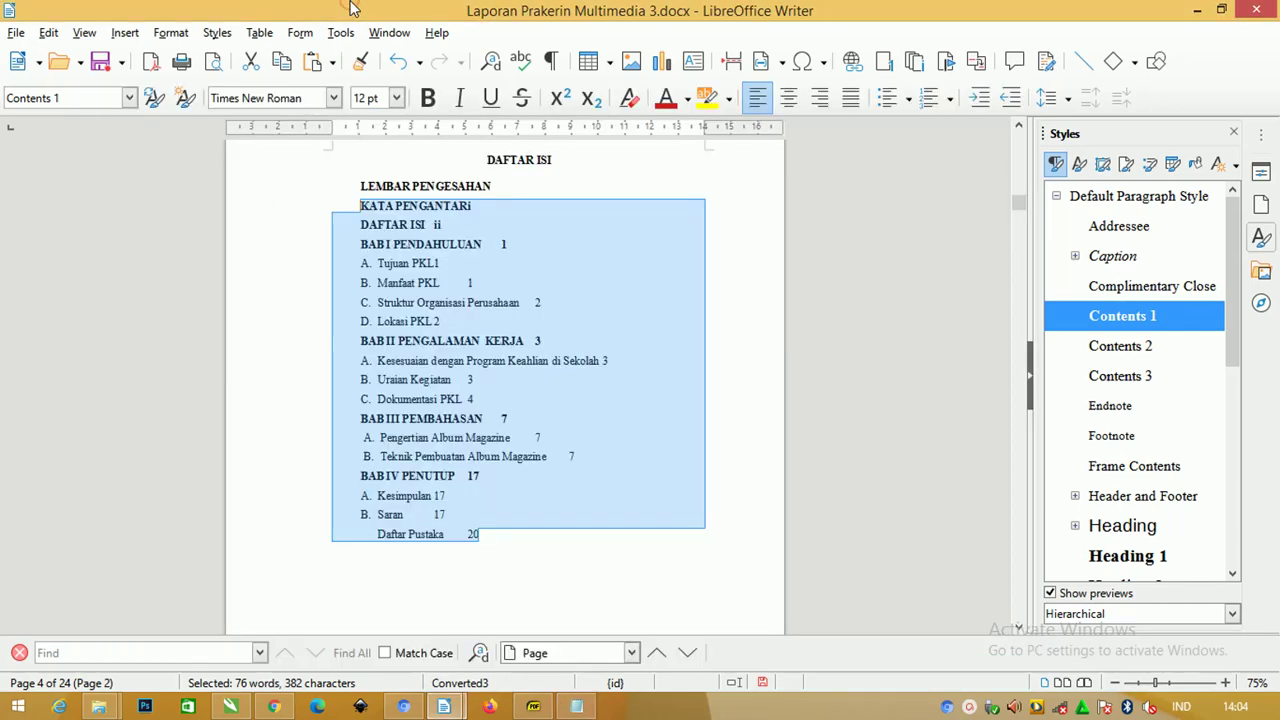
Step: Paste the copied contents list under DAFTAS ISI in Untitled 1 and left-align it
key(alt+Tab)
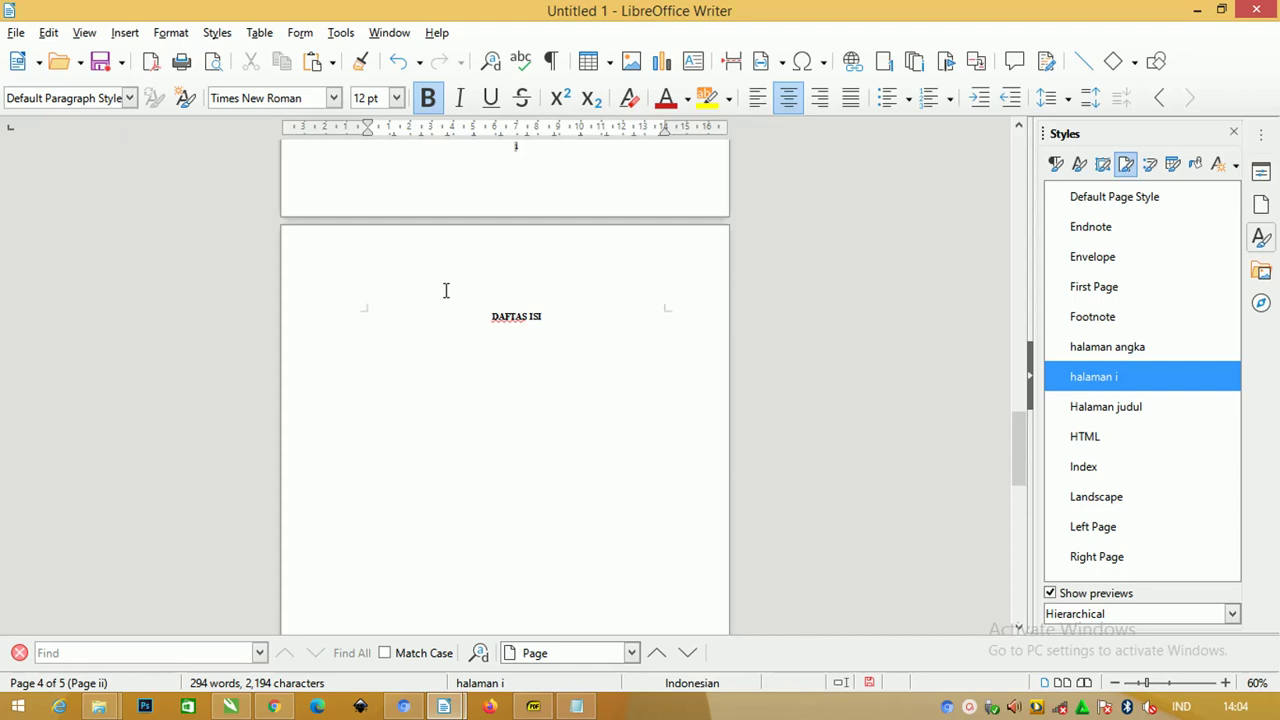
key(ctrl+v)
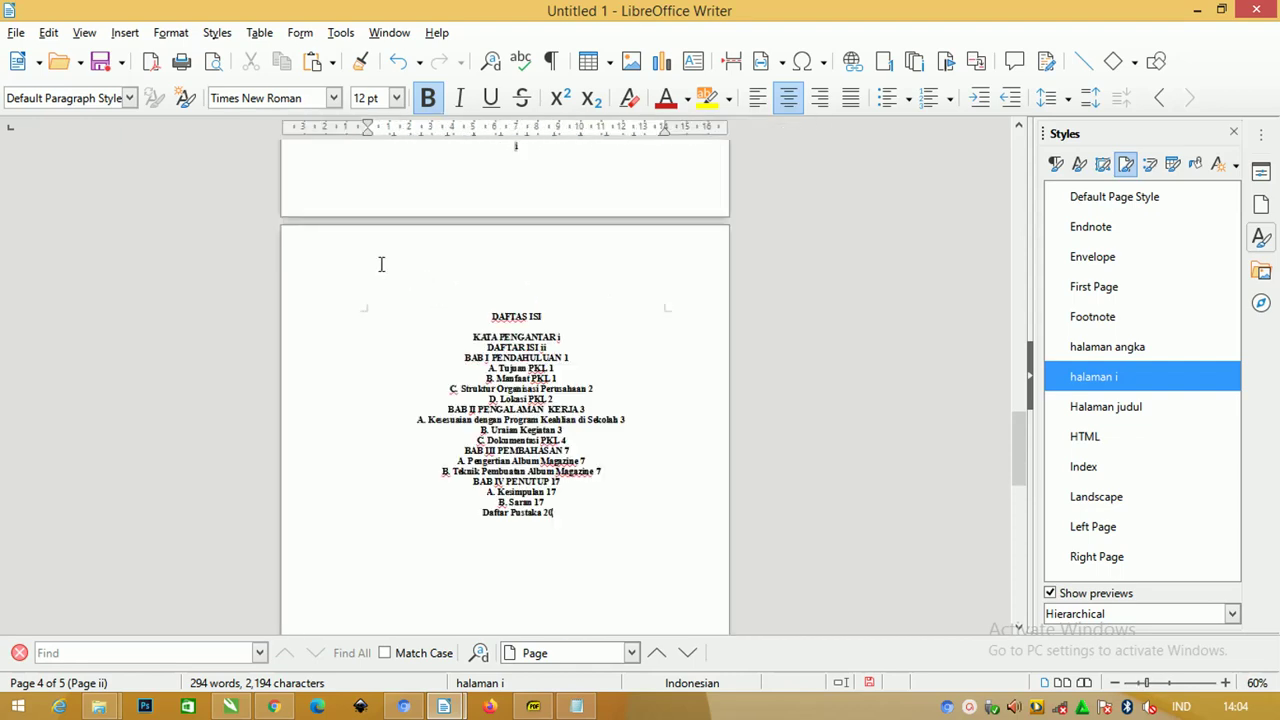
drag(594, 508, 351, 333)
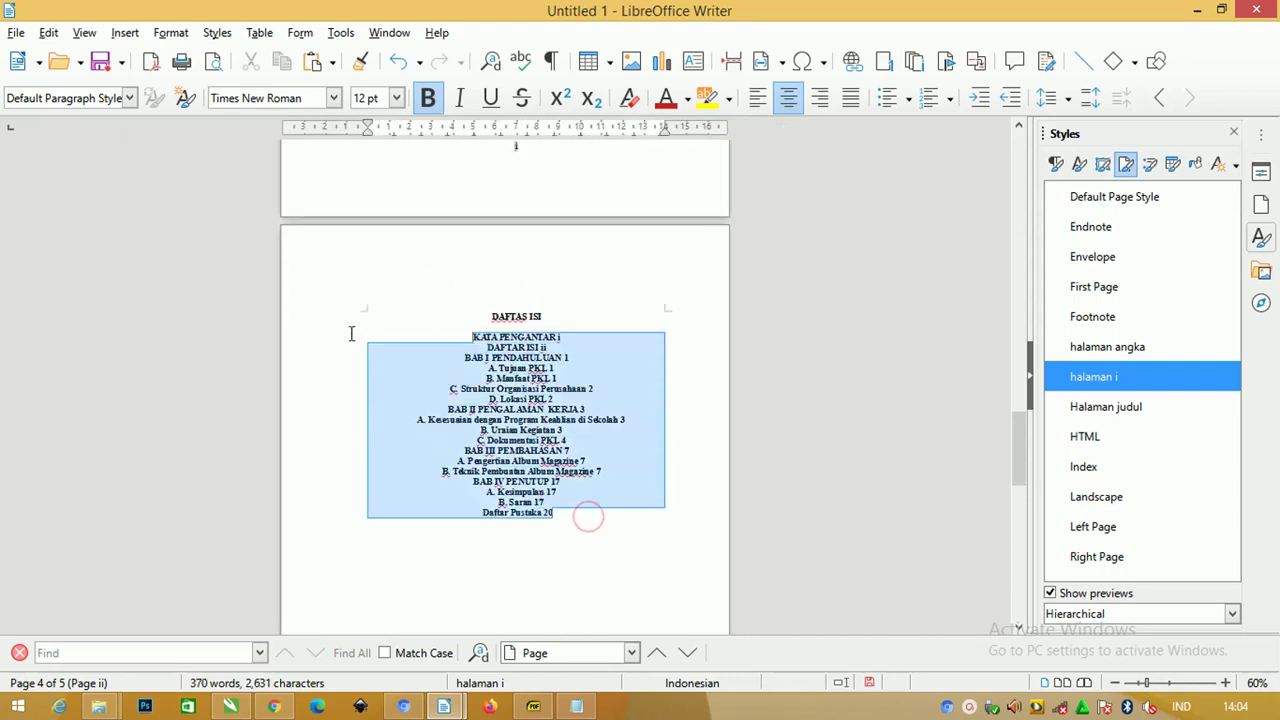
key(ctrl+l)
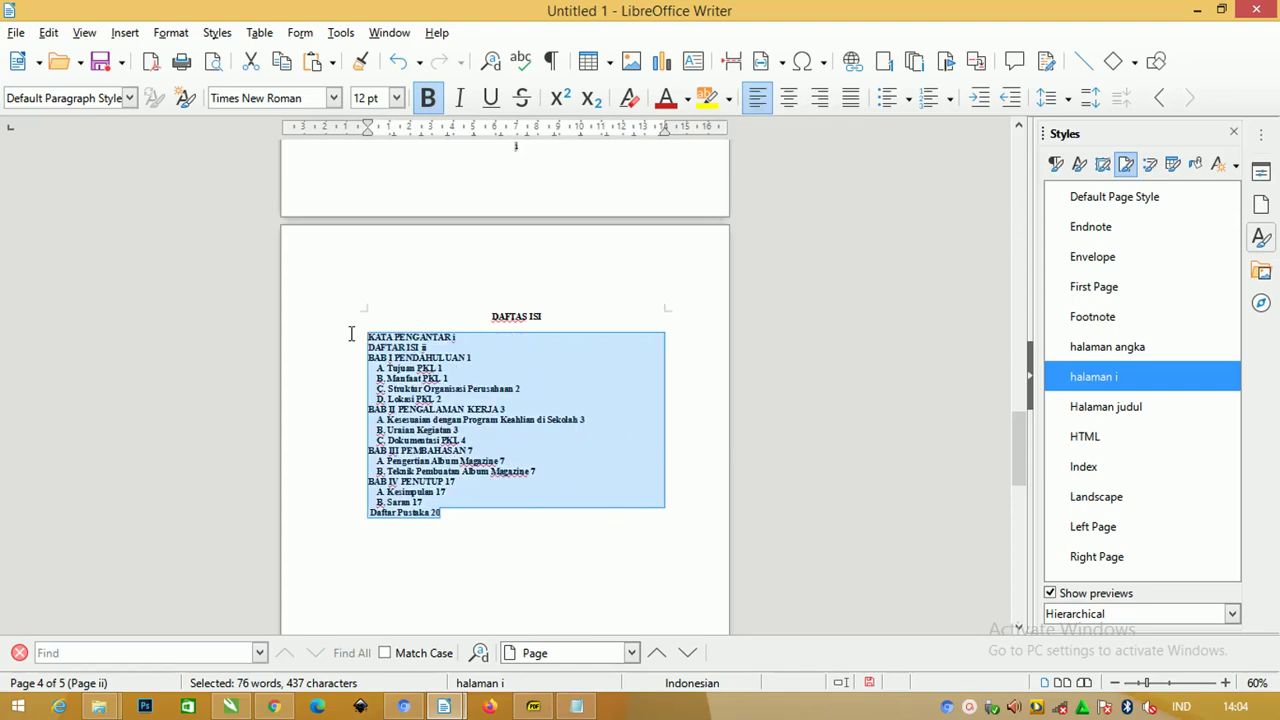
Step: Remove bold from the pasted contents list and reselect the whole list
scroll(345, 367, up, 1)
scroll(508, 430, up, 1)
scroll(443, 368, up, 1)
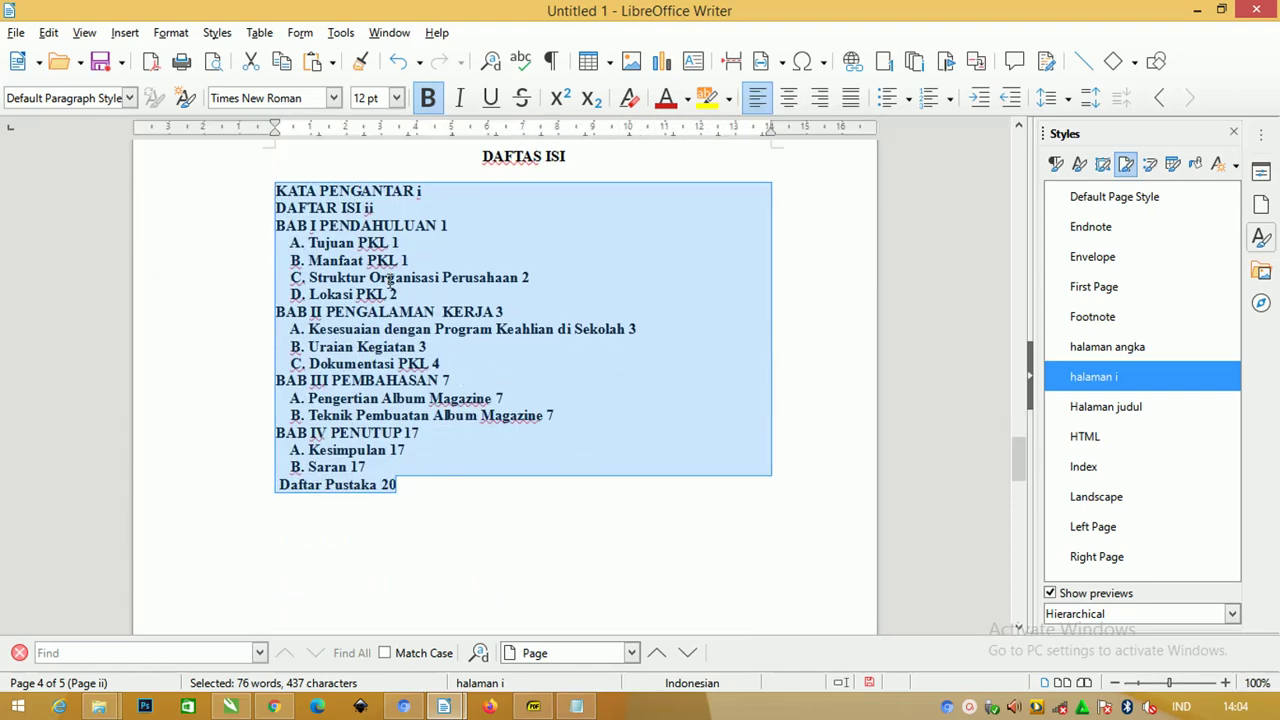
key(ctrl+b)
click(385, 250)
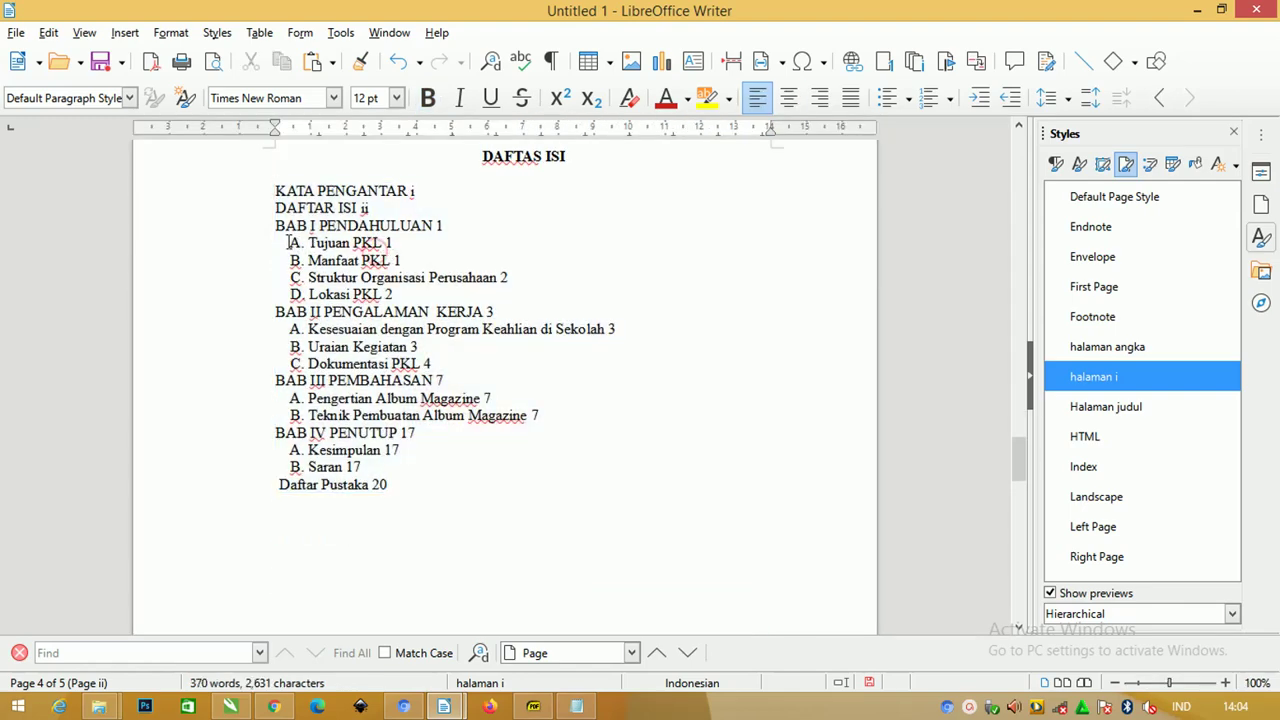
click(215, 242)
key(shift+Right)
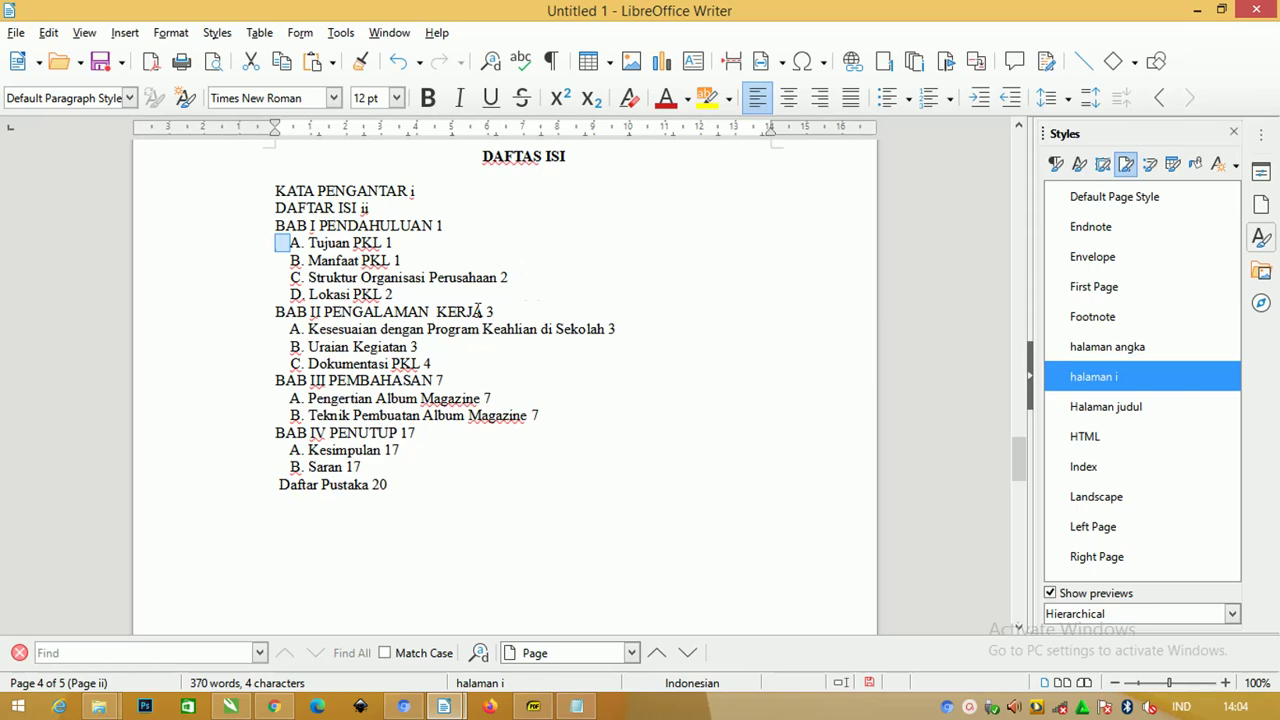
drag(406, 483, 200, 194)
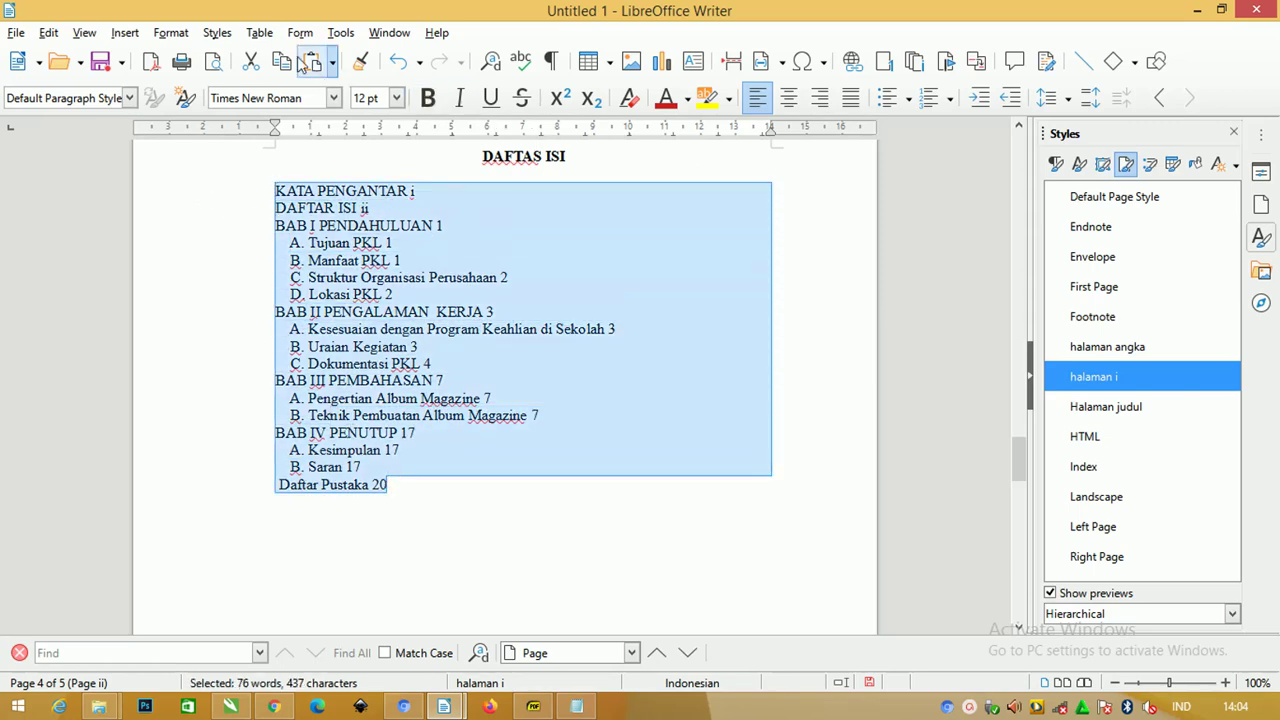
Step: Open the Default Paragraph Style settings dialog from the Styles menu
click(218, 33)
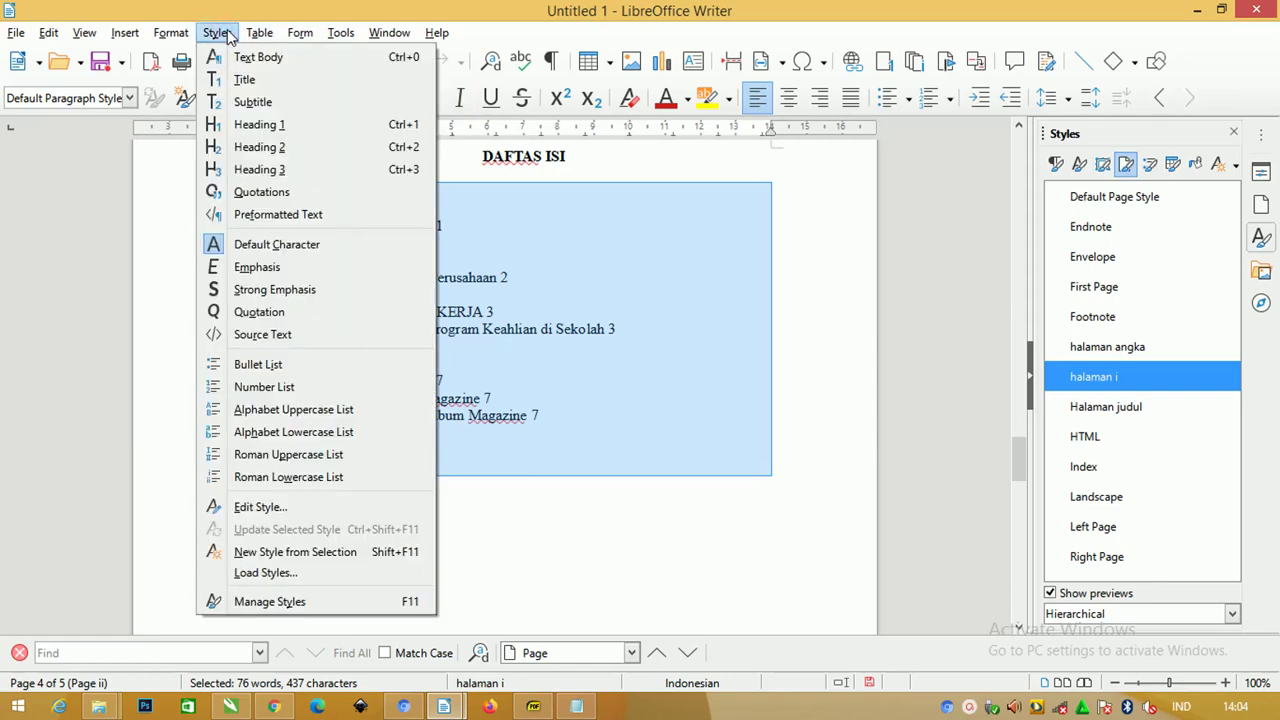
click(286, 506)
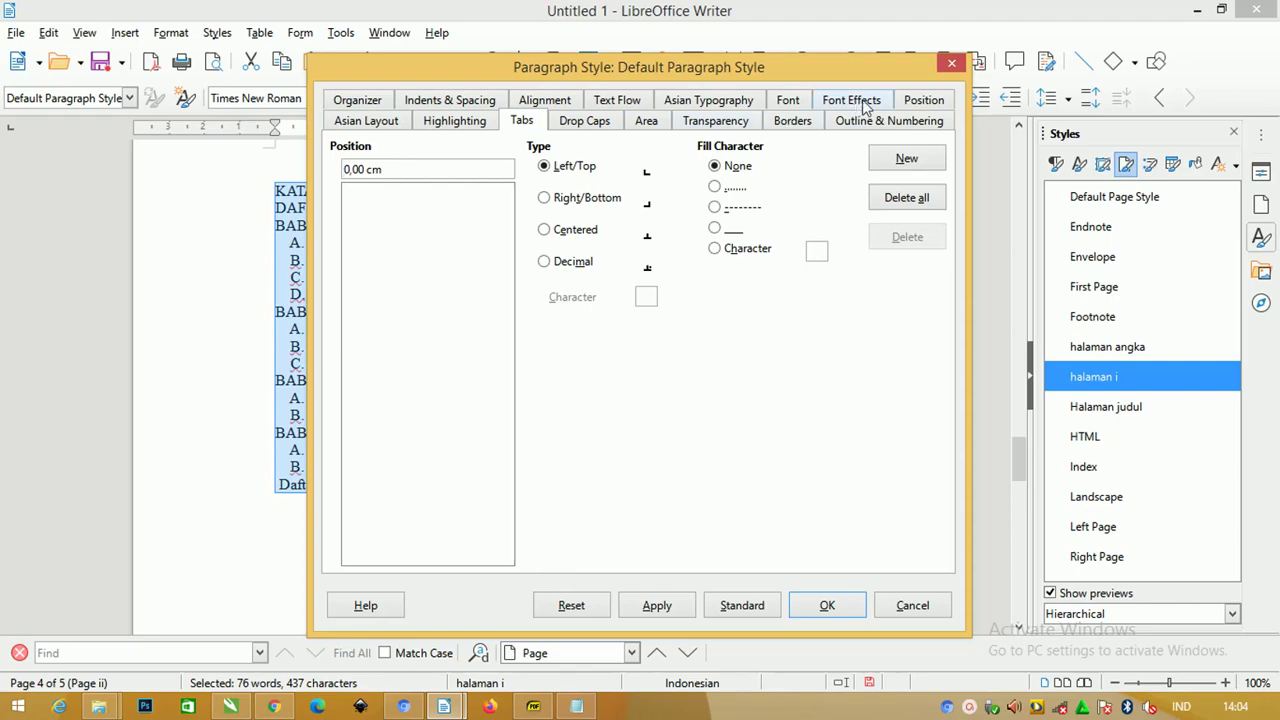
click(951, 63)
click(217, 32)
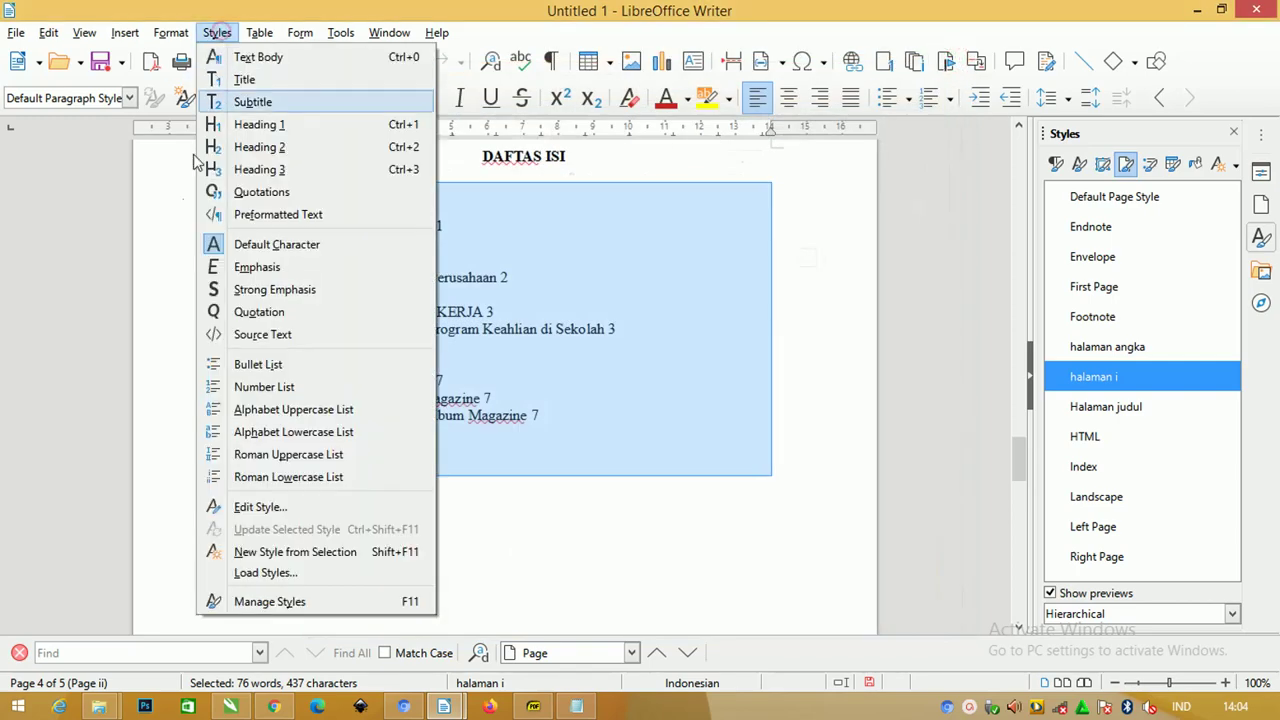
click(250, 507)
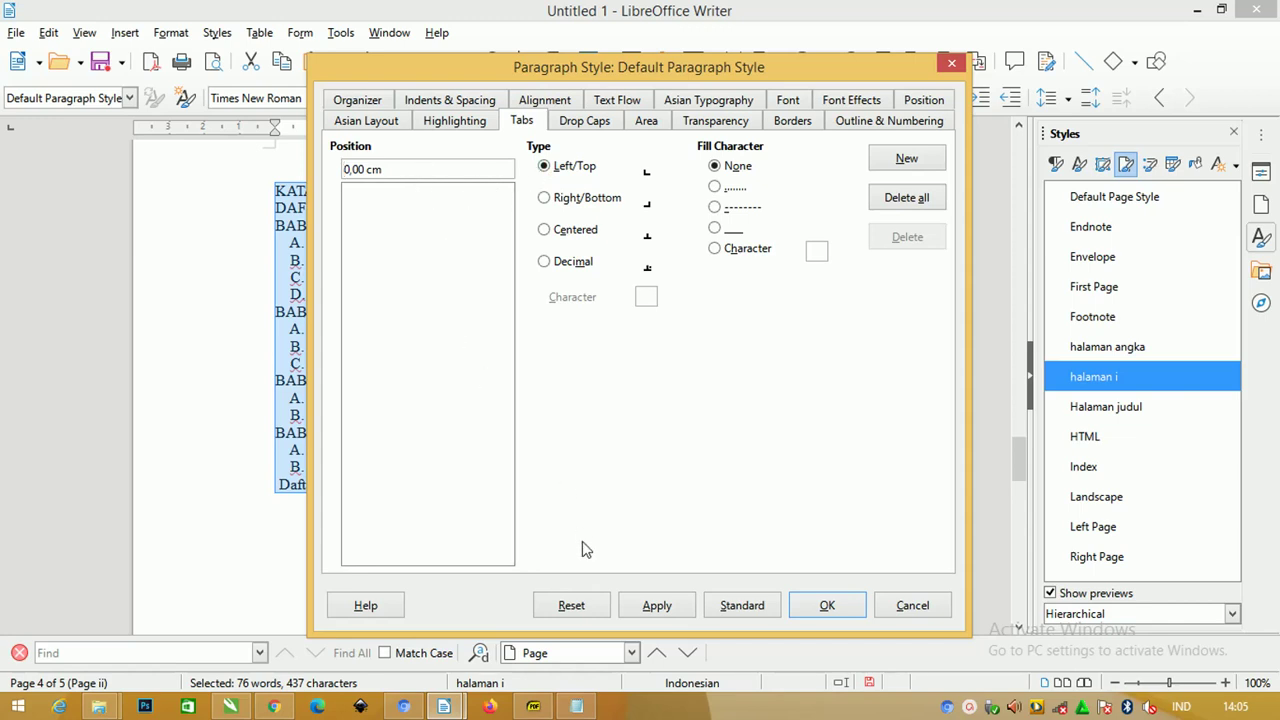
click(676, 607)
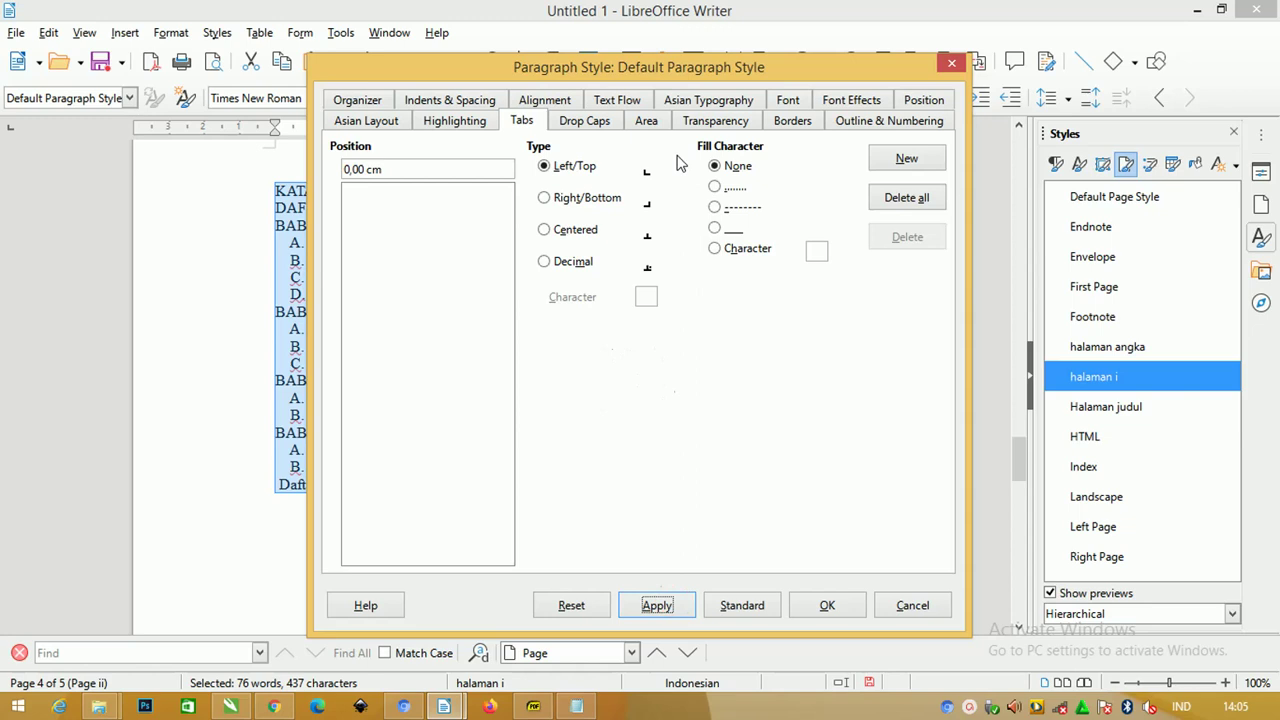
Step: Add a right-aligned tab stop at 13,00 cm with a dotted leader fill
click(903, 163)
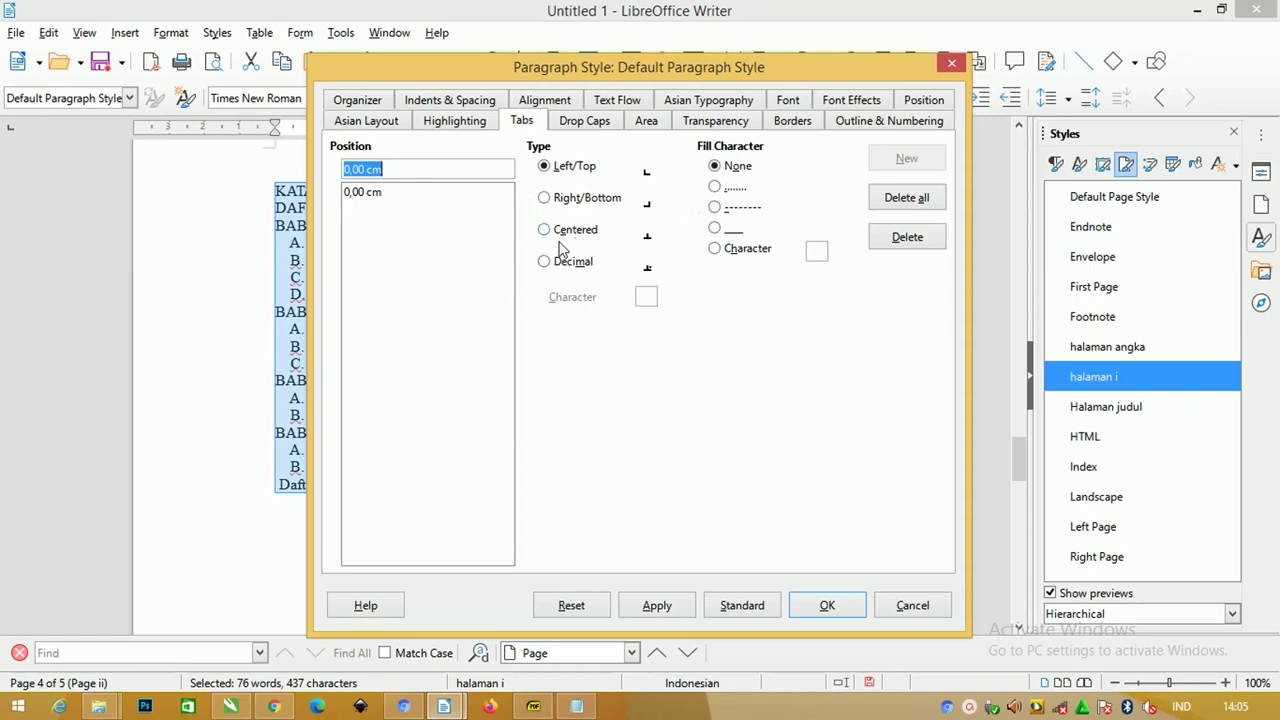
click(545, 200)
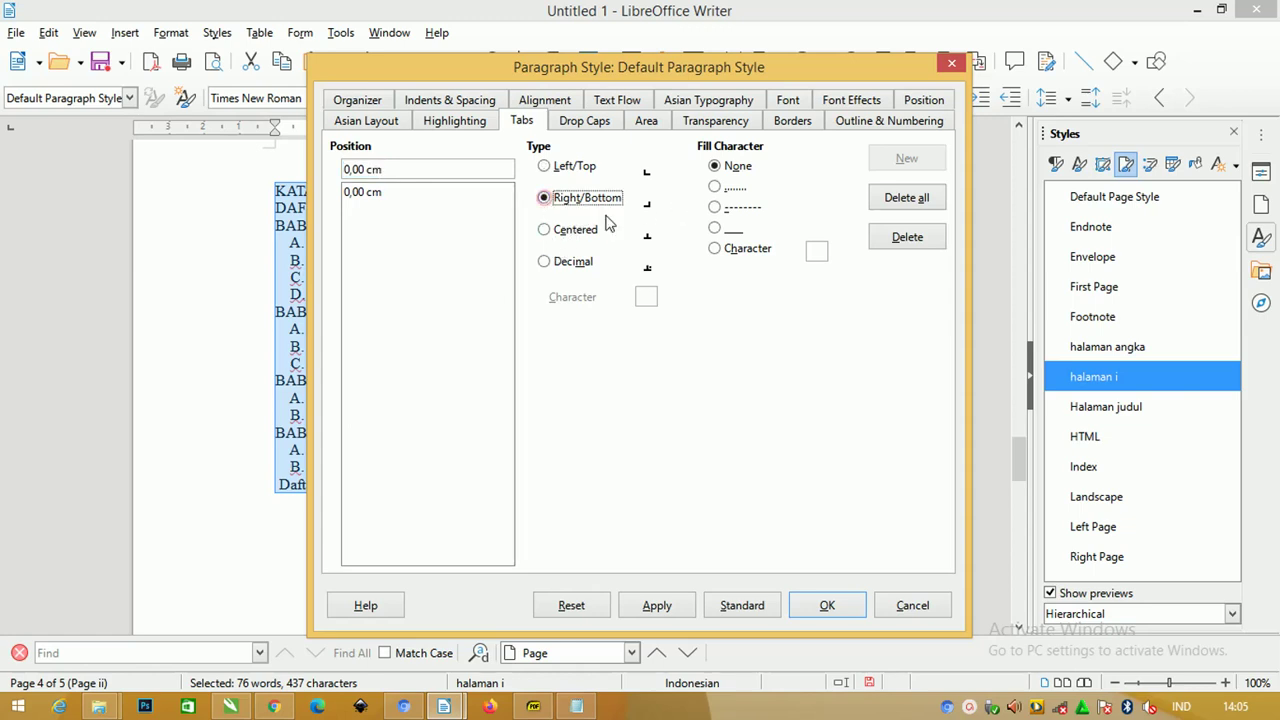
click(715, 188)
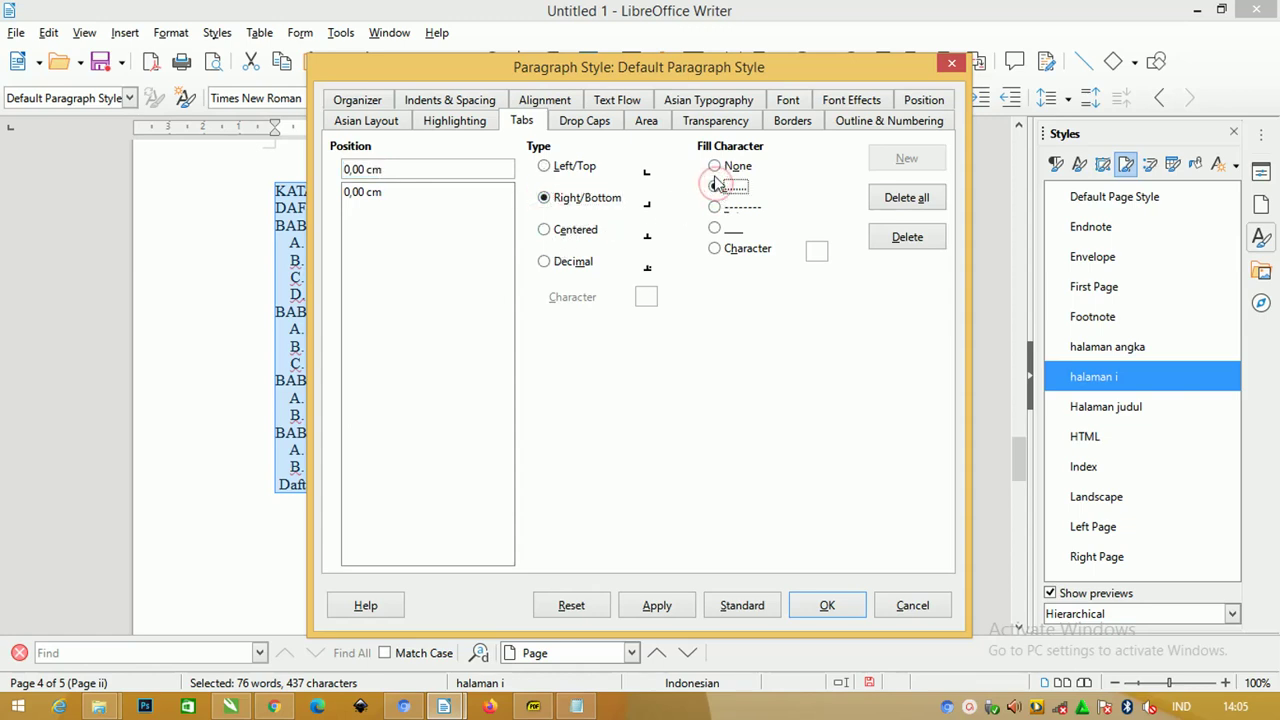
click(348, 169)
text(13)
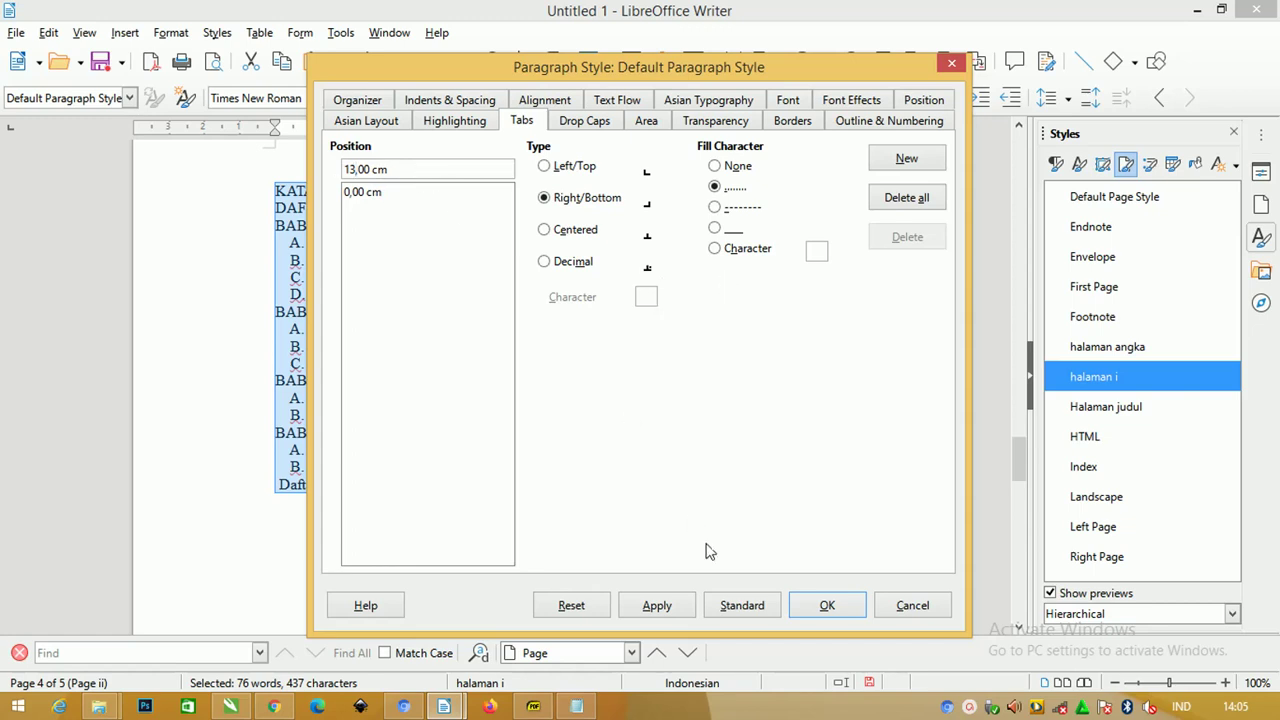
click(684, 612)
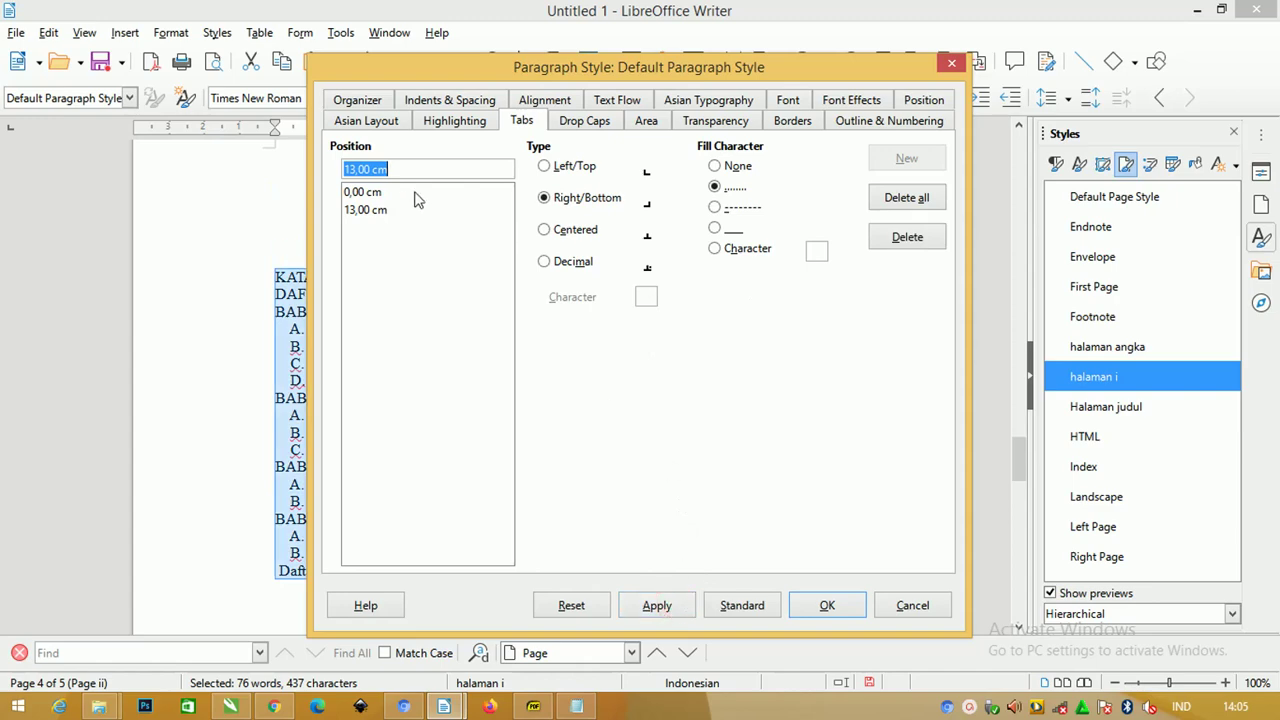
drag(466, 73, 250, 48)
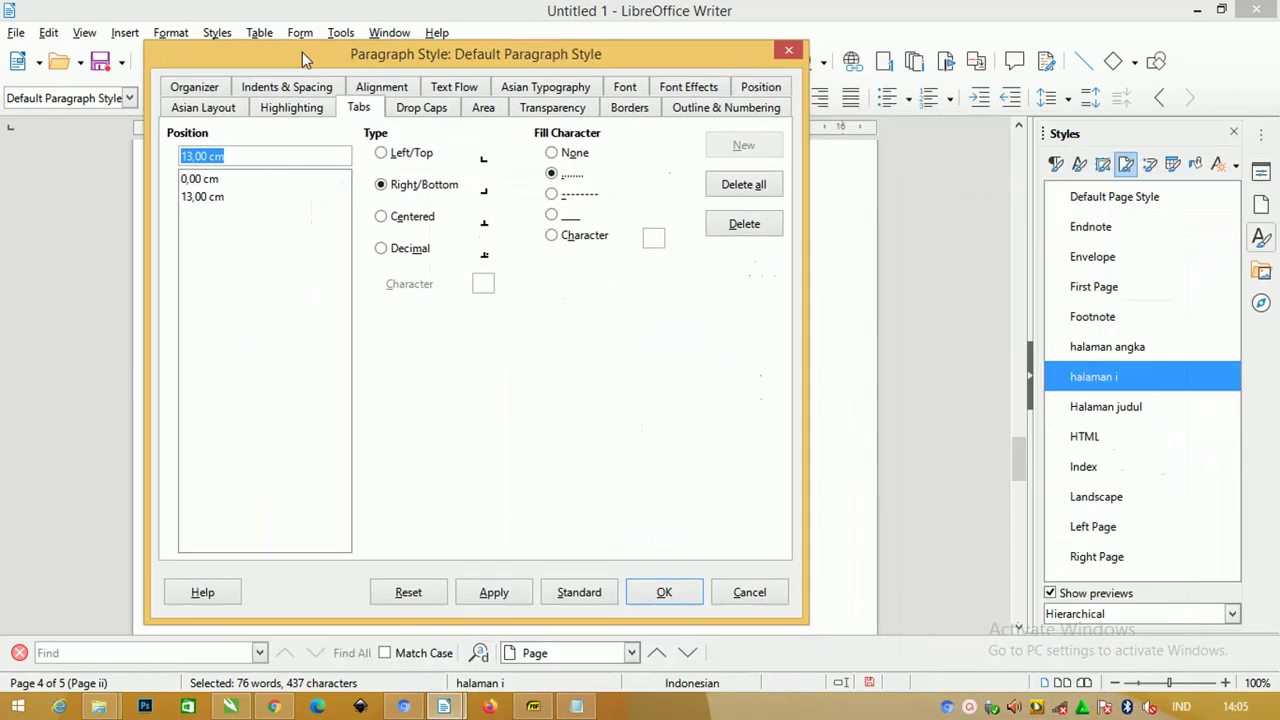
drag(422, 46, 503, 50)
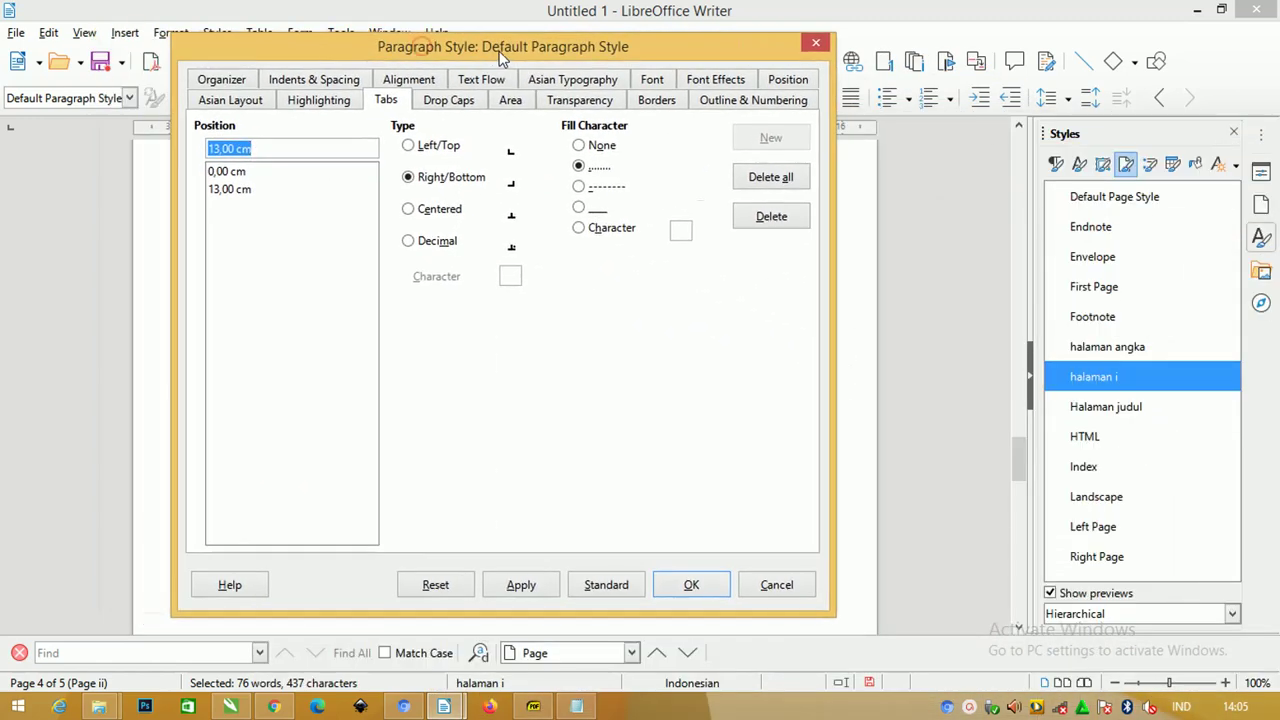
Step: Tab the page numbers right with dotted leaders for KATA PENGANTAR through Kesesuaian (page 3)
click(698, 585)
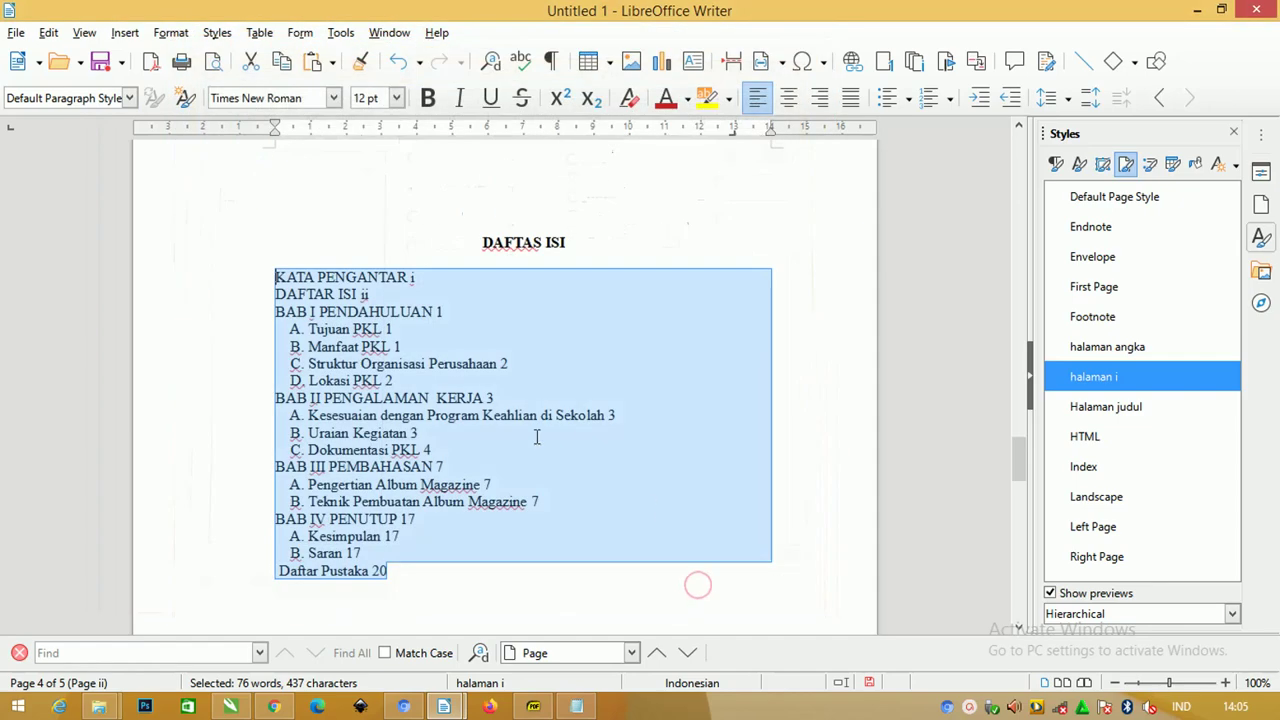
click(445, 301)
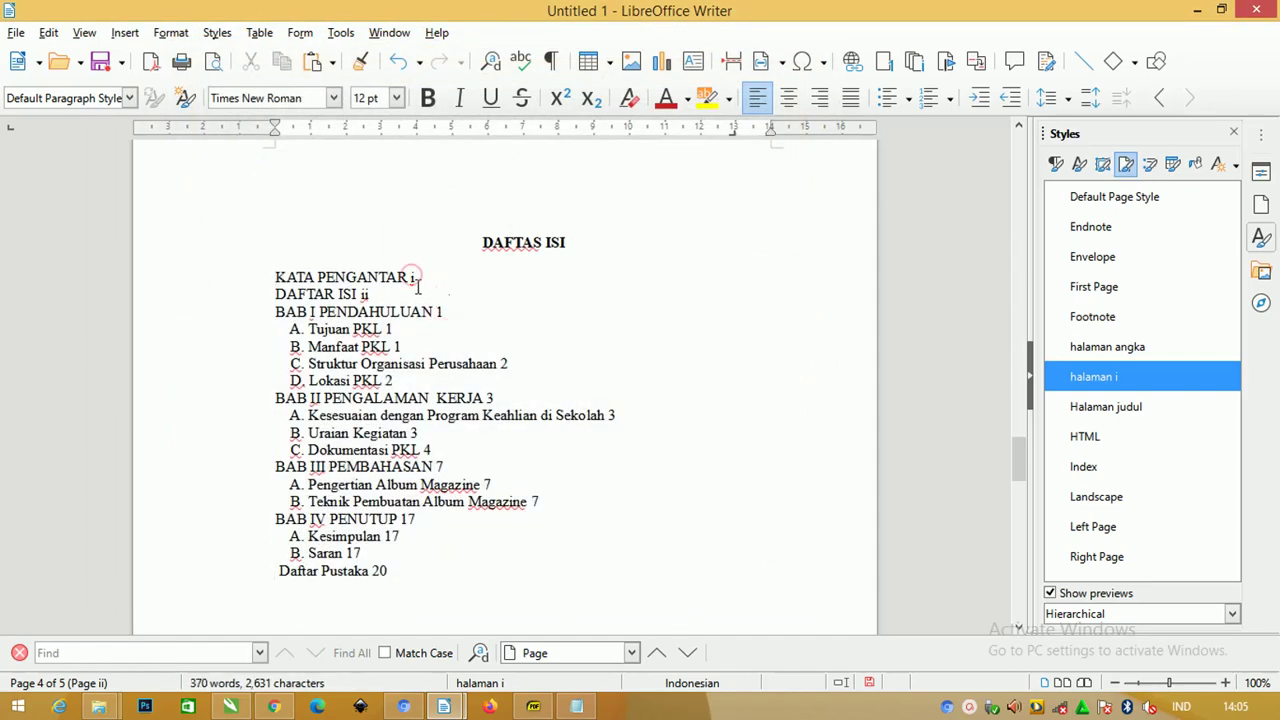
ctrl+scroll(425, 300, up, 2)
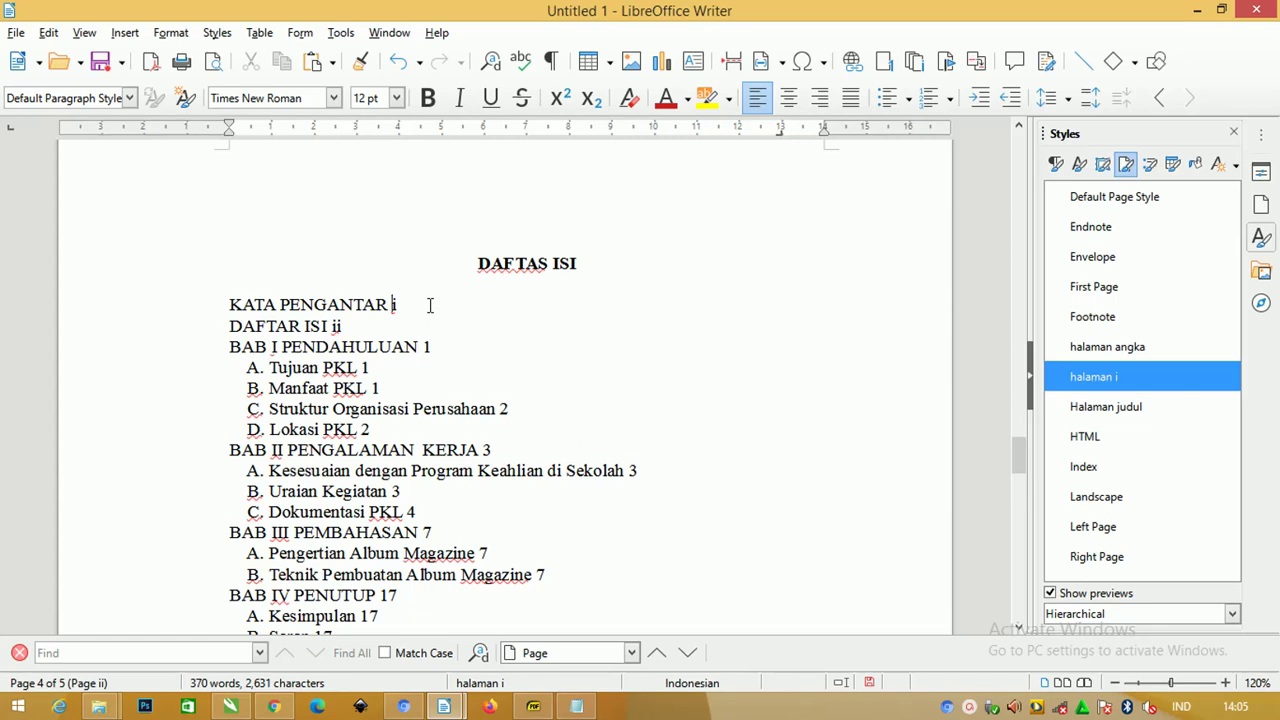
key(Tab)
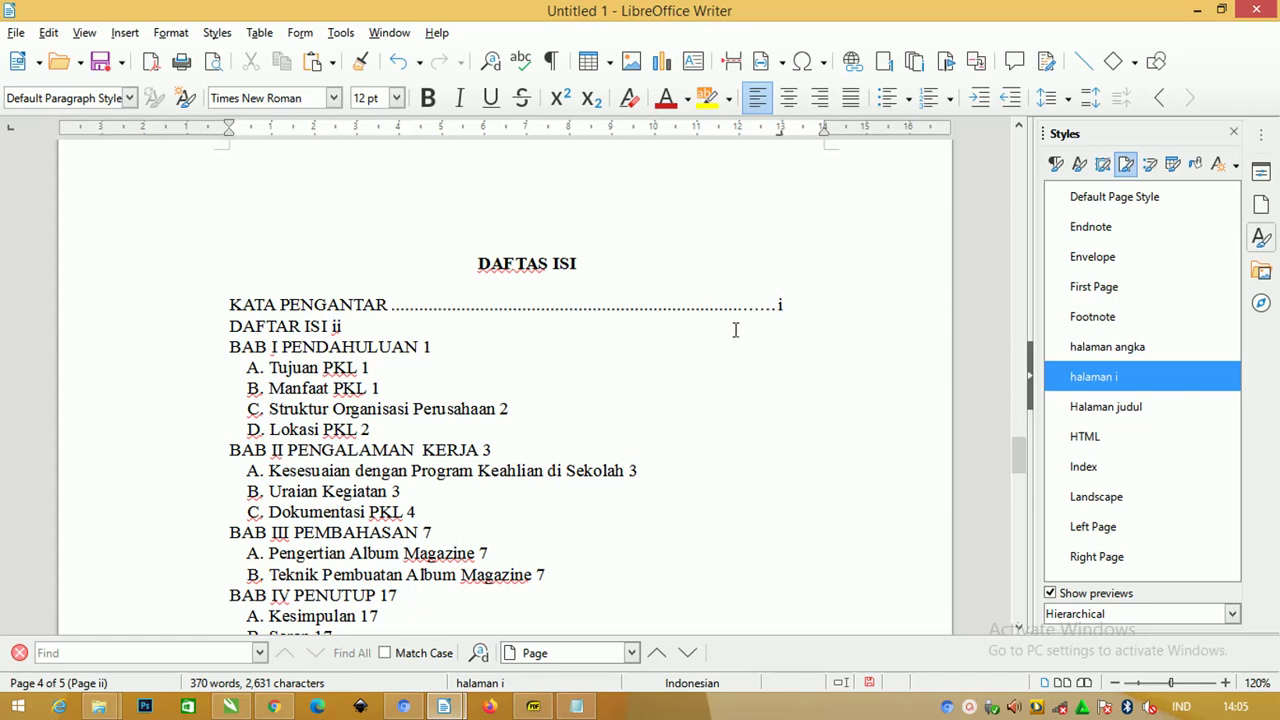
click(333, 325)
key(Tab)
click(420, 346)
key(Tab)
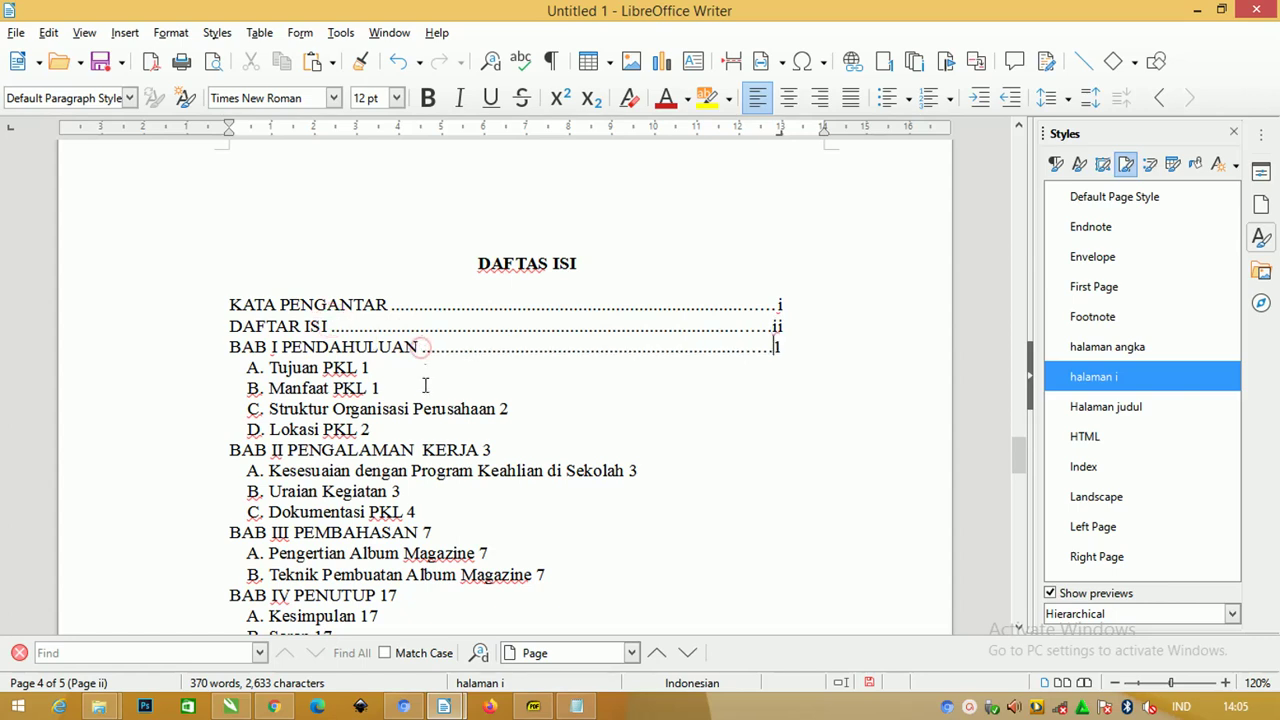
click(359, 368)
key(Tab)
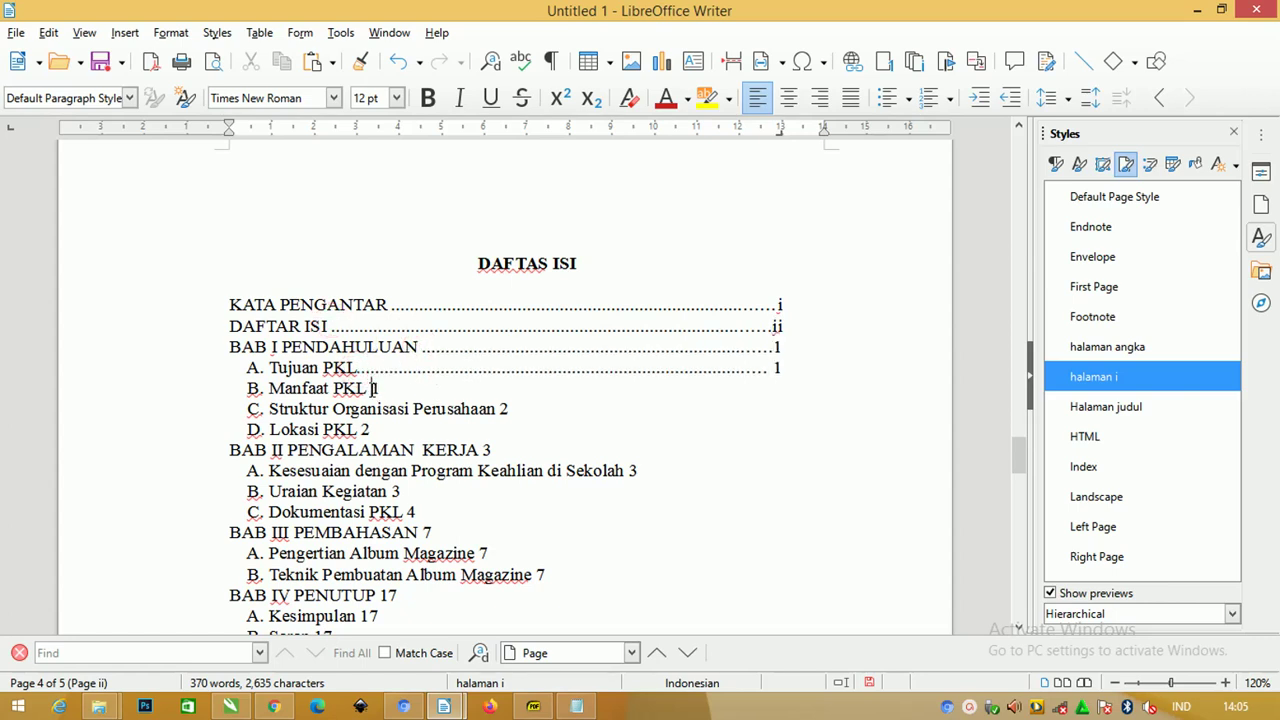
click(371, 388)
key(Tab)
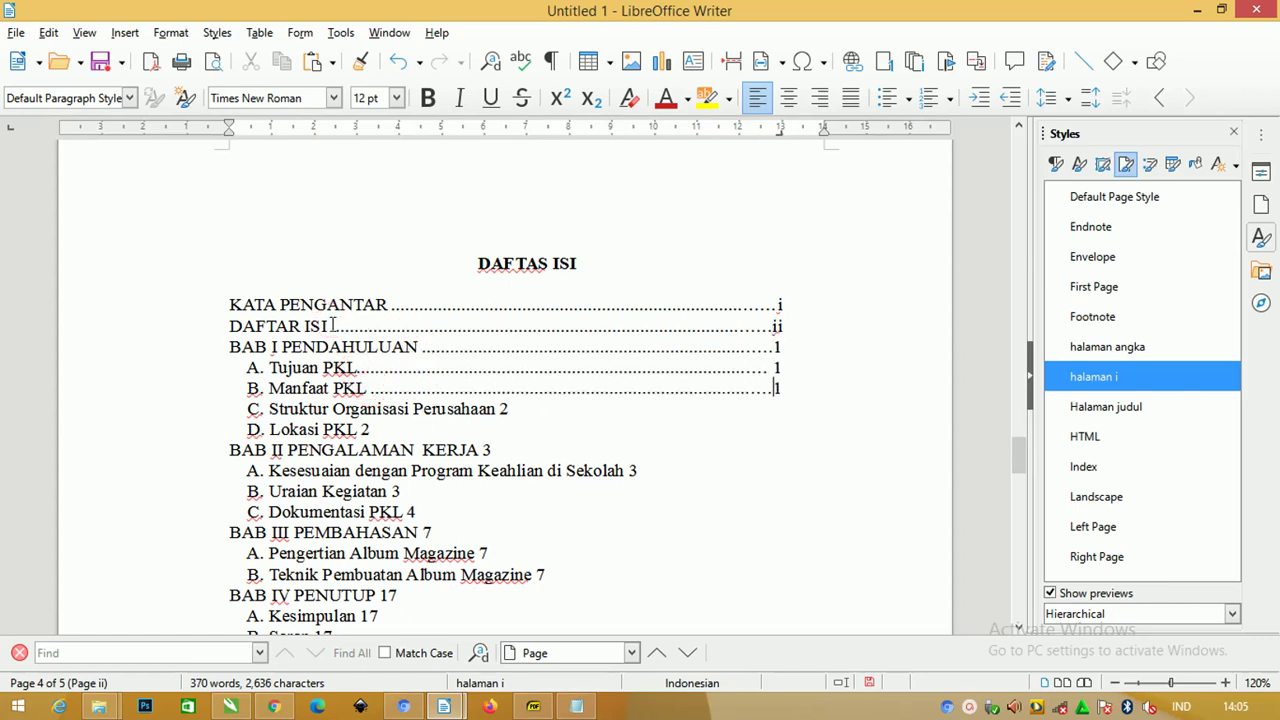
key(BackSpace)
click(496, 408)
key(Tab)
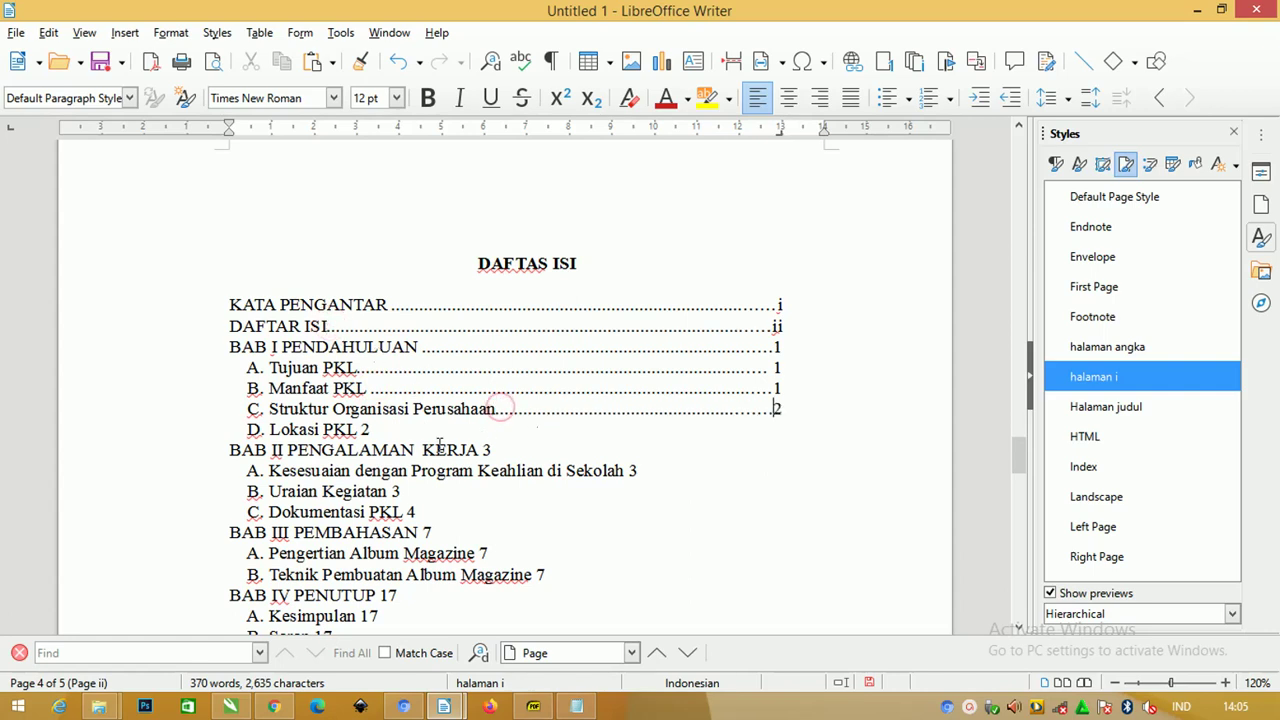
click(358, 428)
key(Tab)
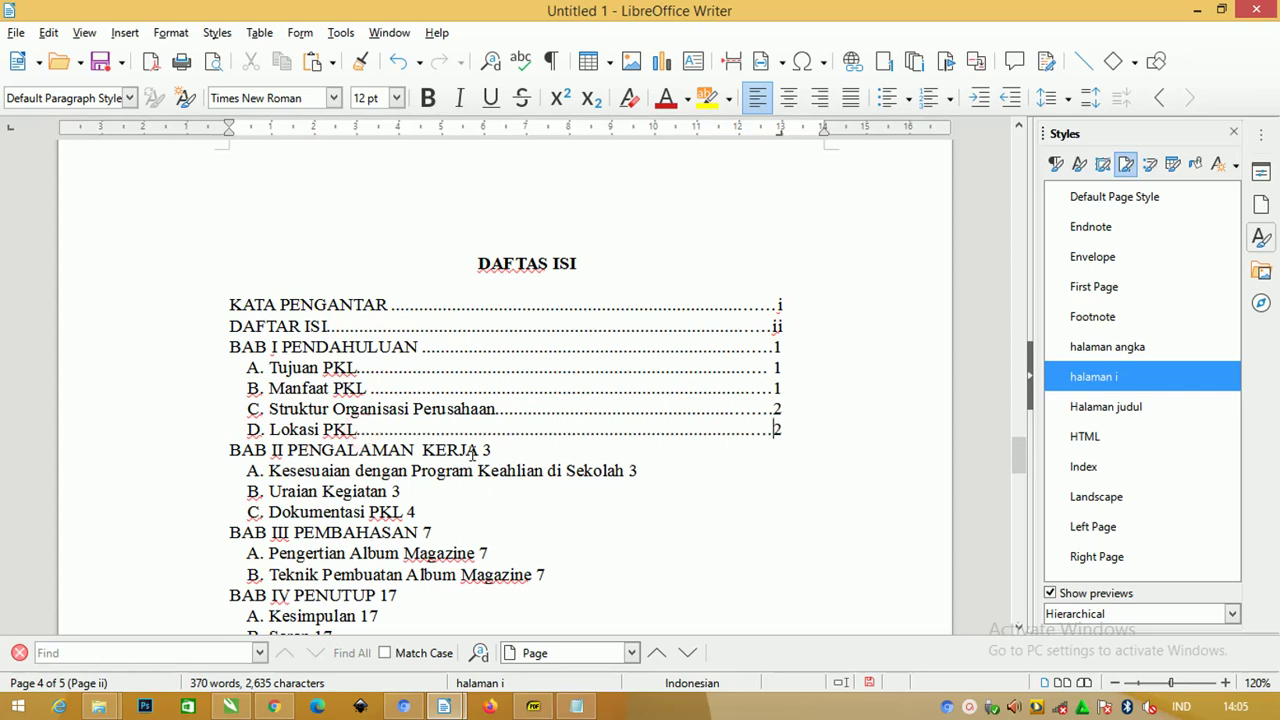
key(Tab)
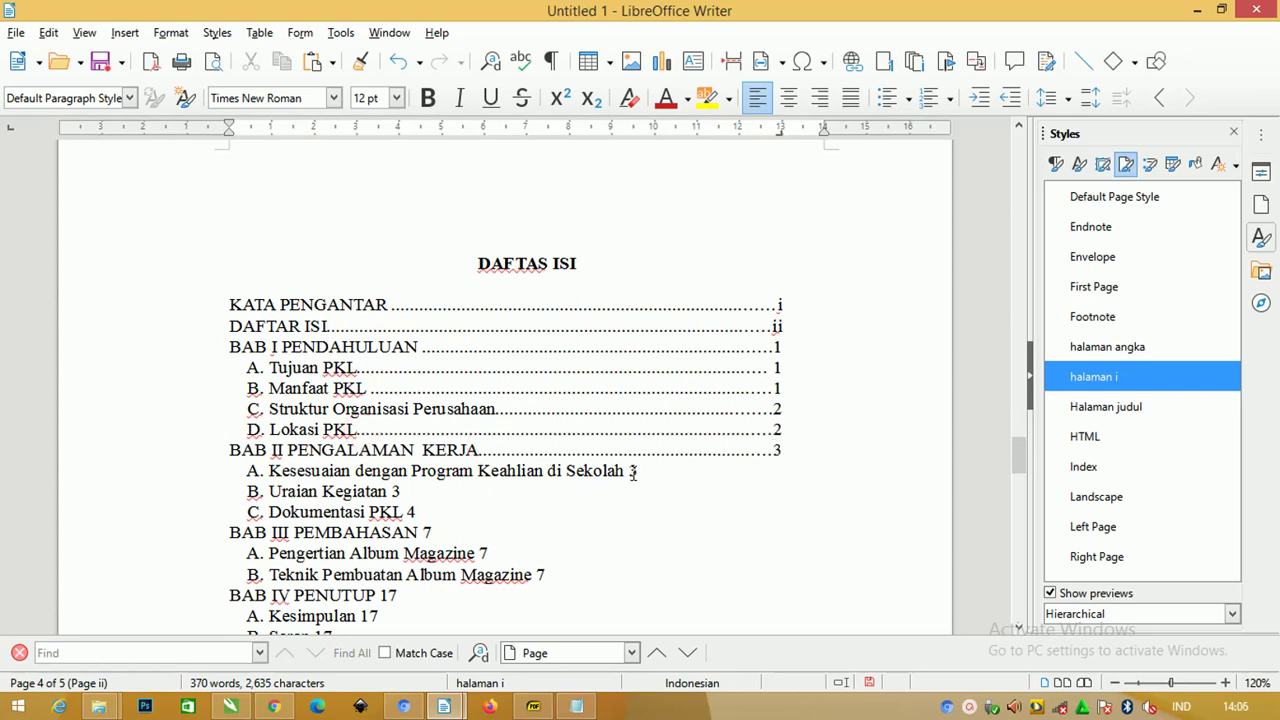
click(630, 470)
key(Tab)
Step: Add dotted leaders for Uraian Kegiatan through Daftar Pustaka (page 20)
scroll(540, 412, down, 1)
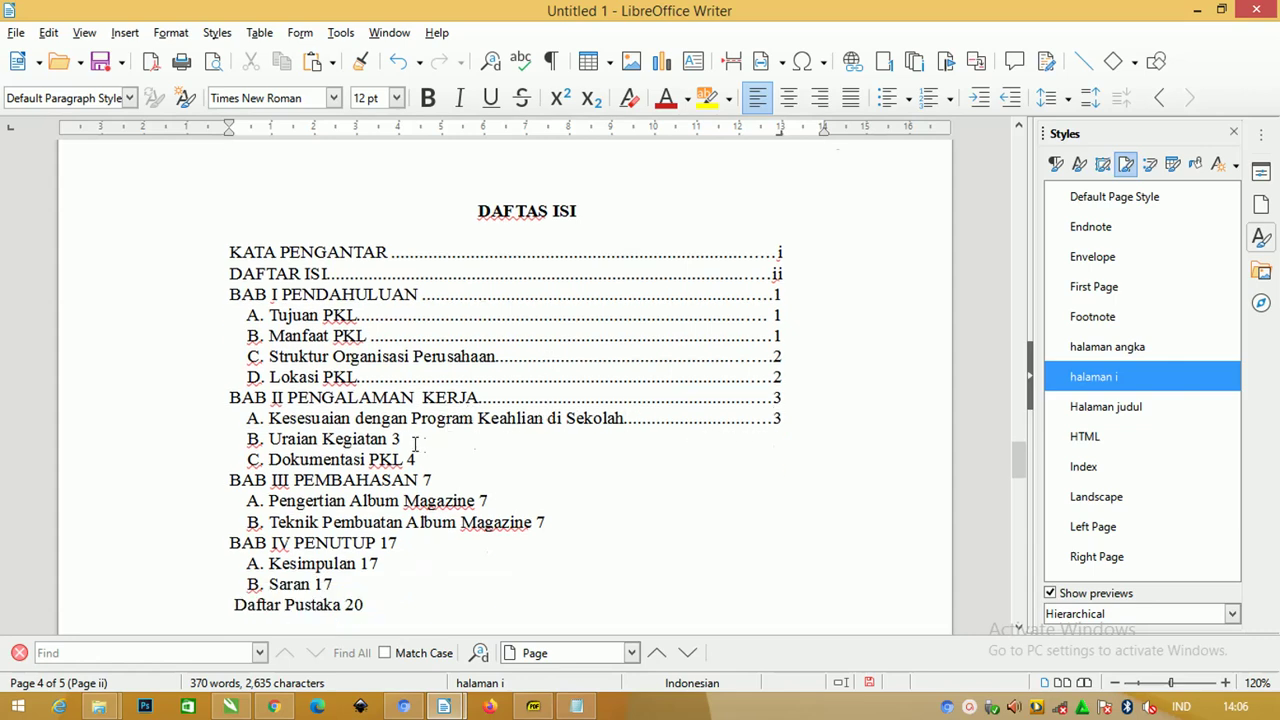
click(387, 438)
key(Tab)
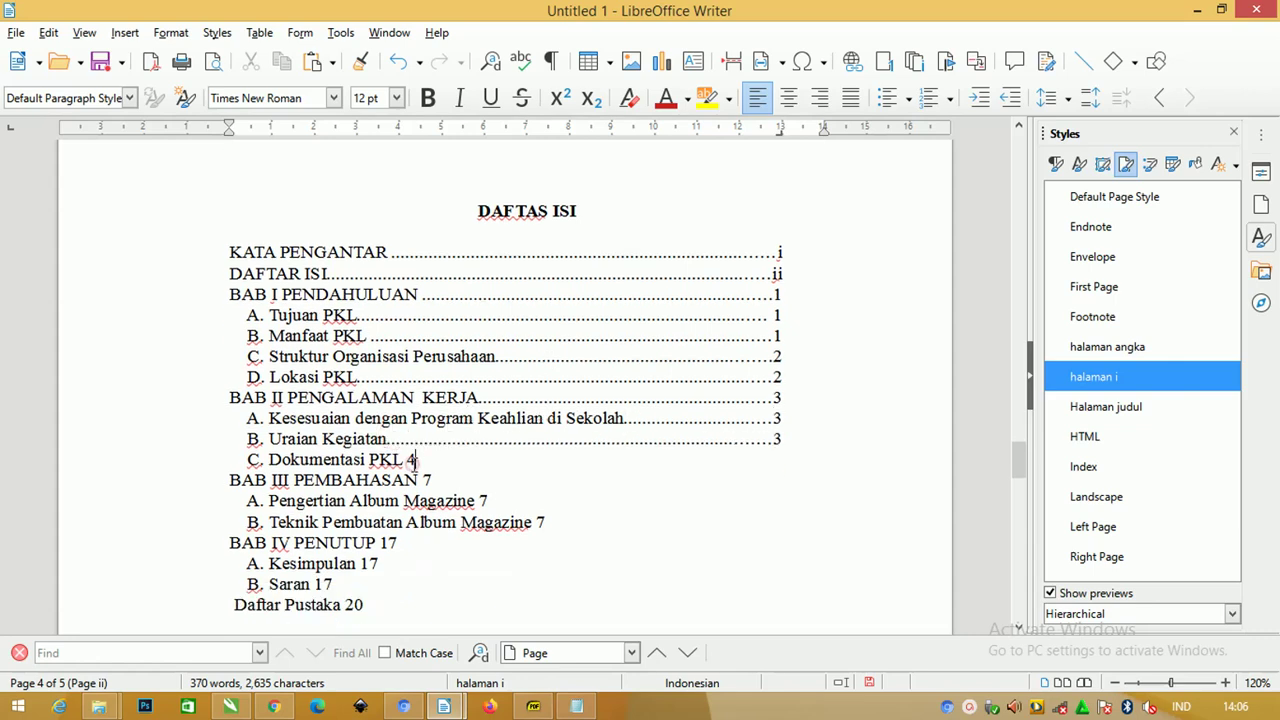
click(405, 459)
key(Tab)
click(421, 480)
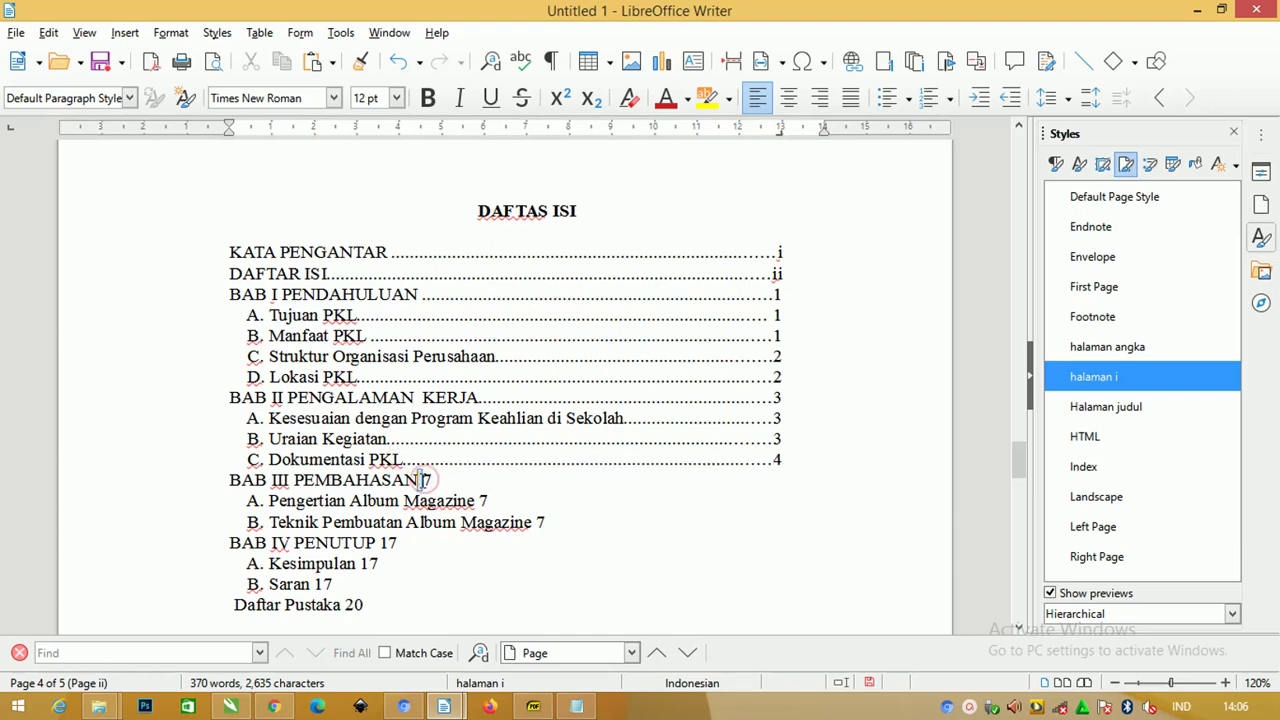
key(Tab)
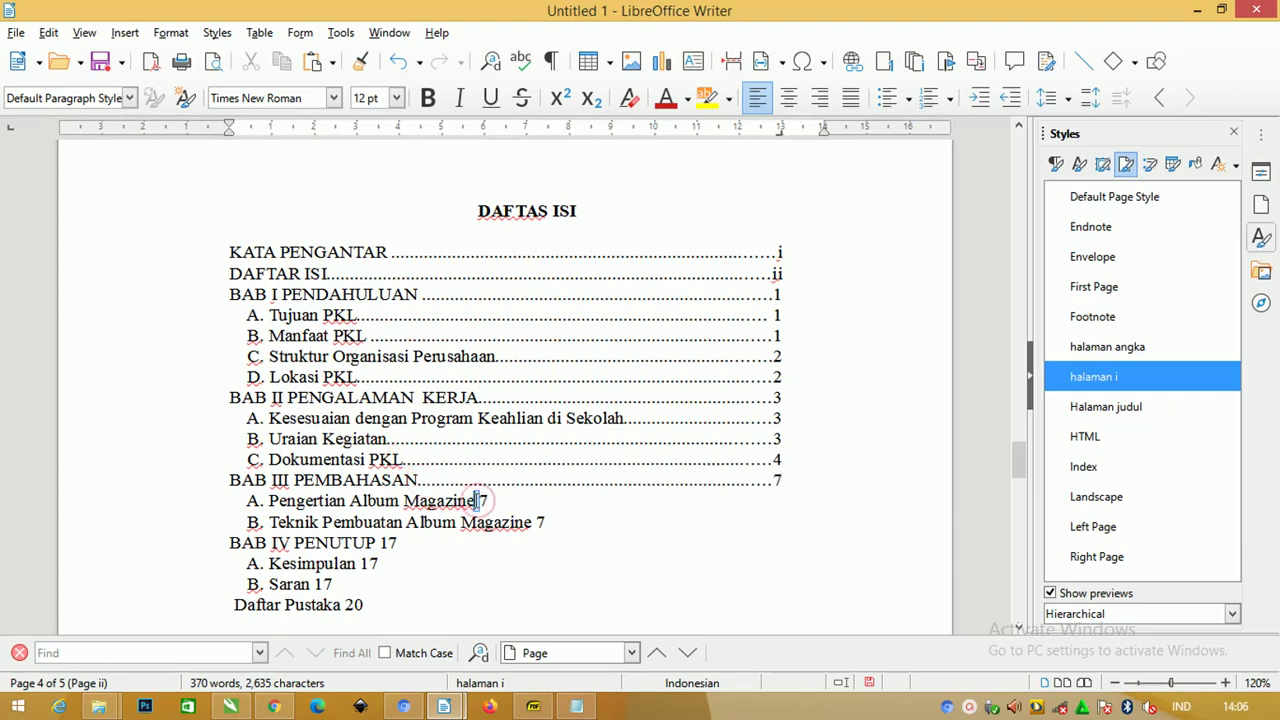
click(479, 500)
key(Tab)
scroll(532, 488, down, 1)
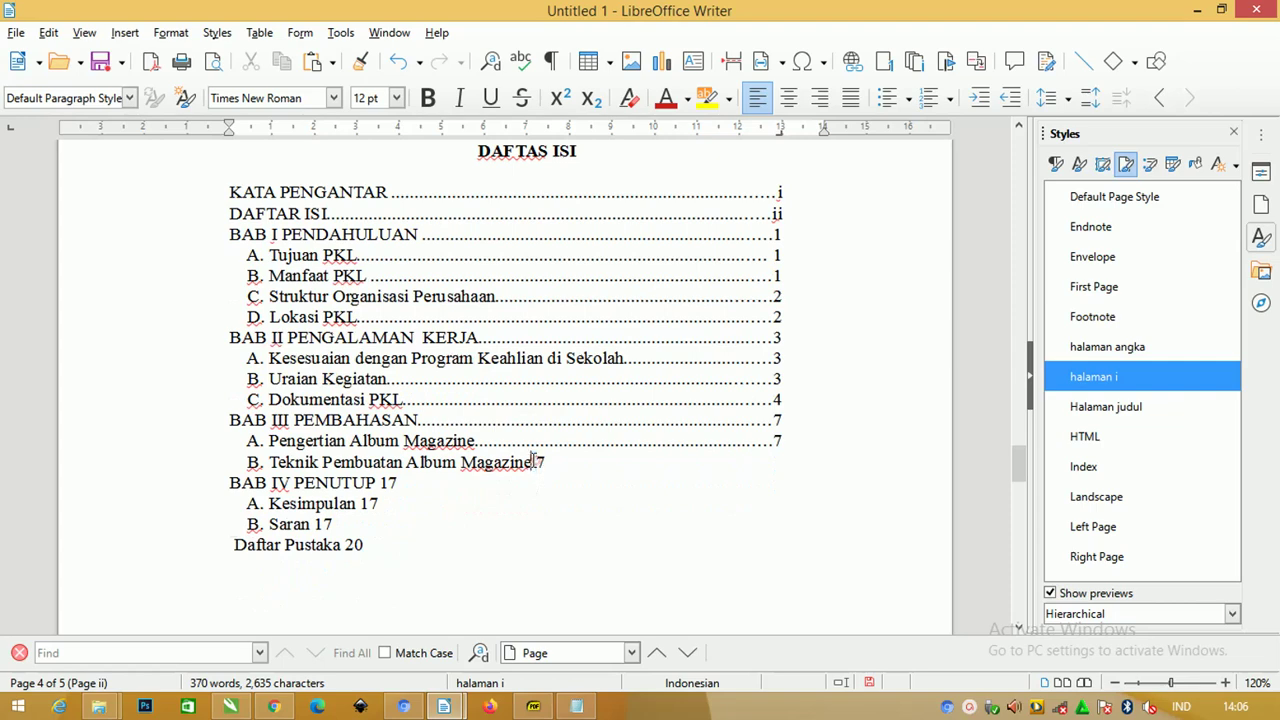
click(535, 461)
key(Tab)
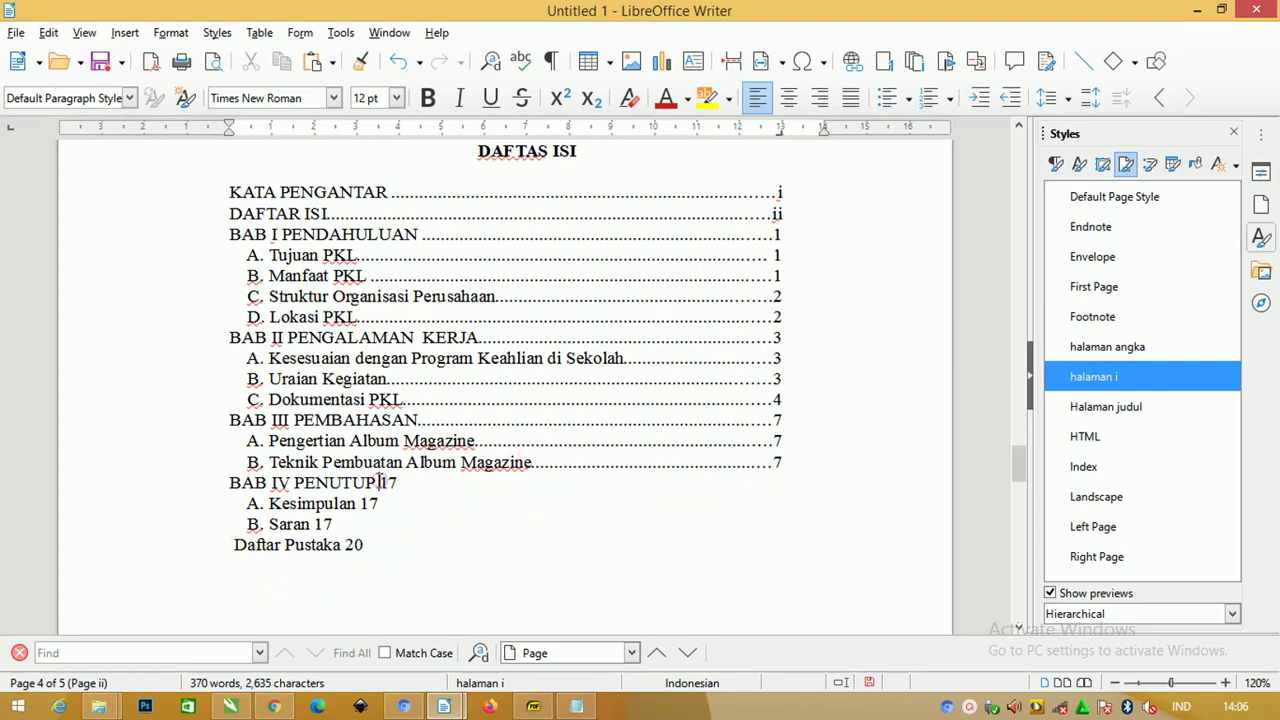
click(378, 482)
key(Tab)
click(362, 503)
key(Tab)
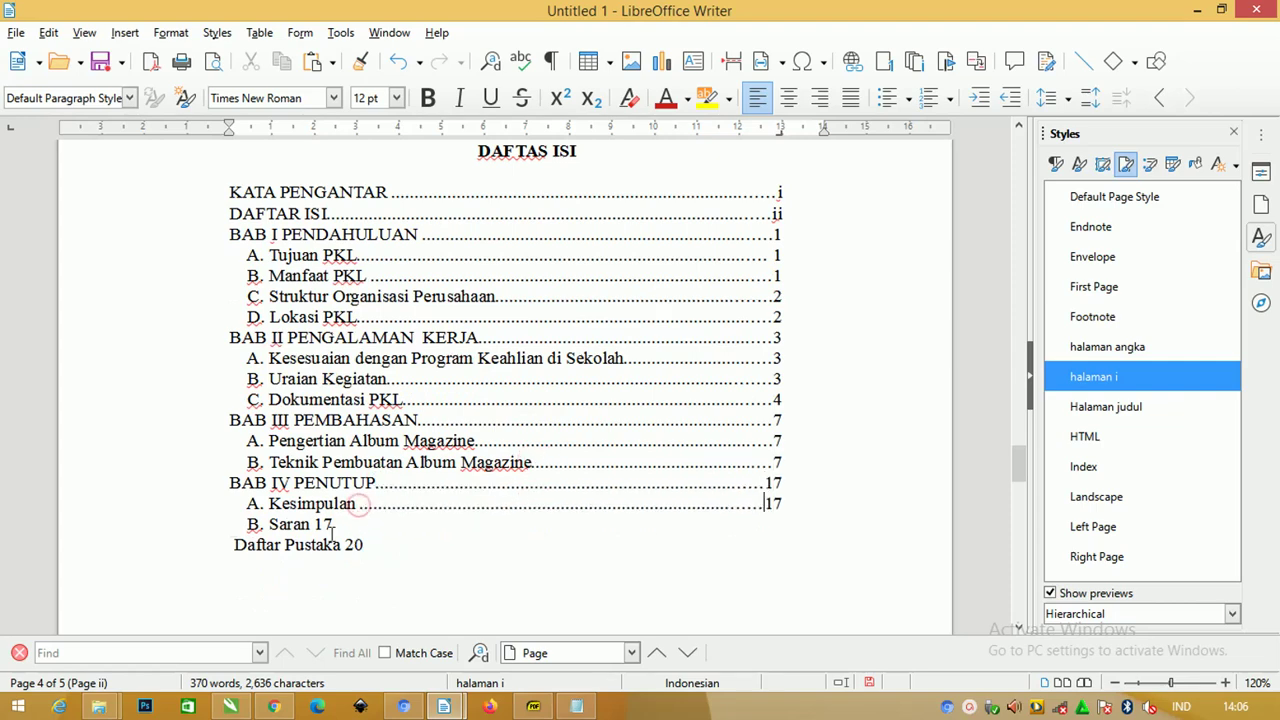
key(Tab)
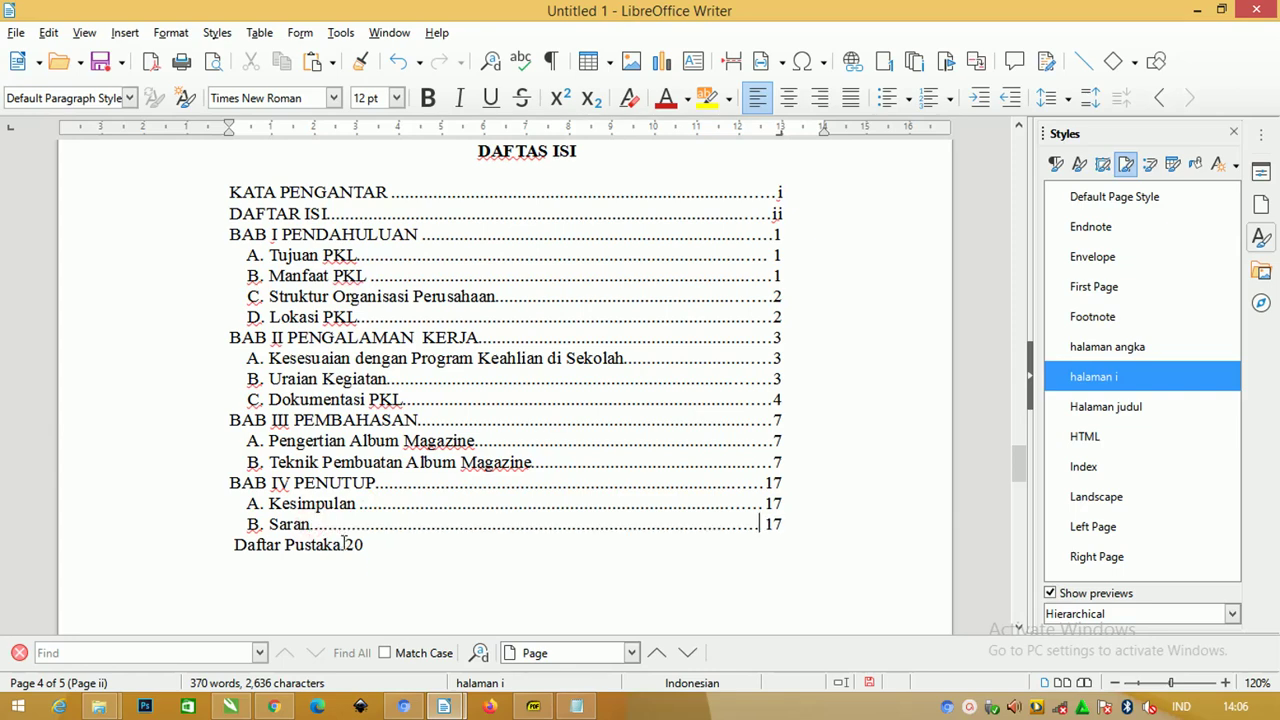
click(343, 545)
key(Tab)
Step: Apply 1.5 line spacing to the entire DAFTAS ISI contents list
drag(800, 549, 108, 191)
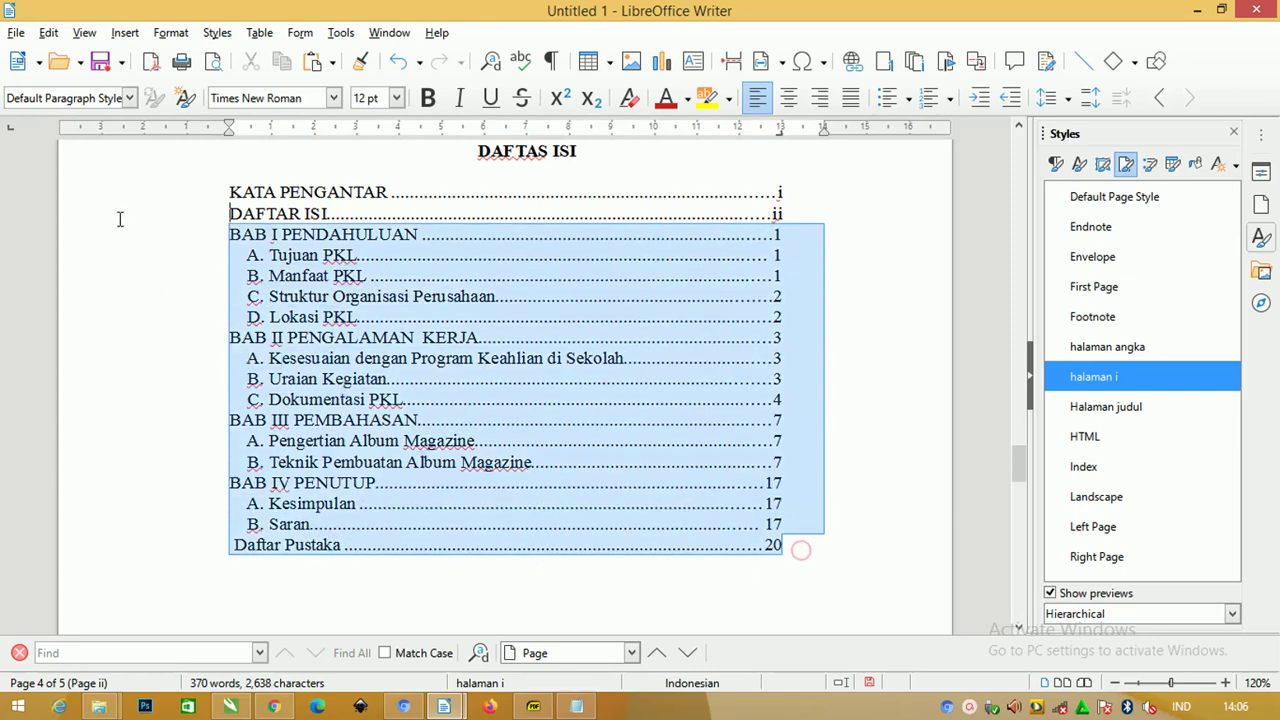
click(1046, 97)
click(1097, 203)
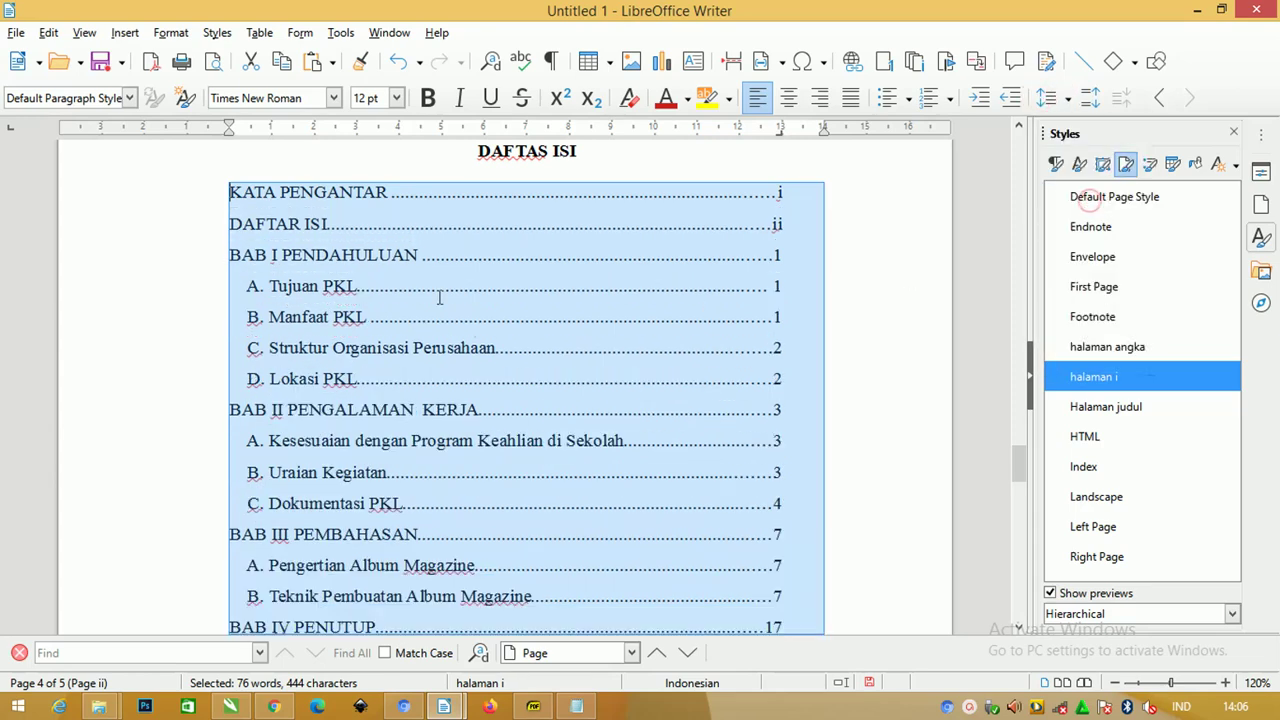
click(437, 297)
ctrl+scroll(365, 287, down, 4)
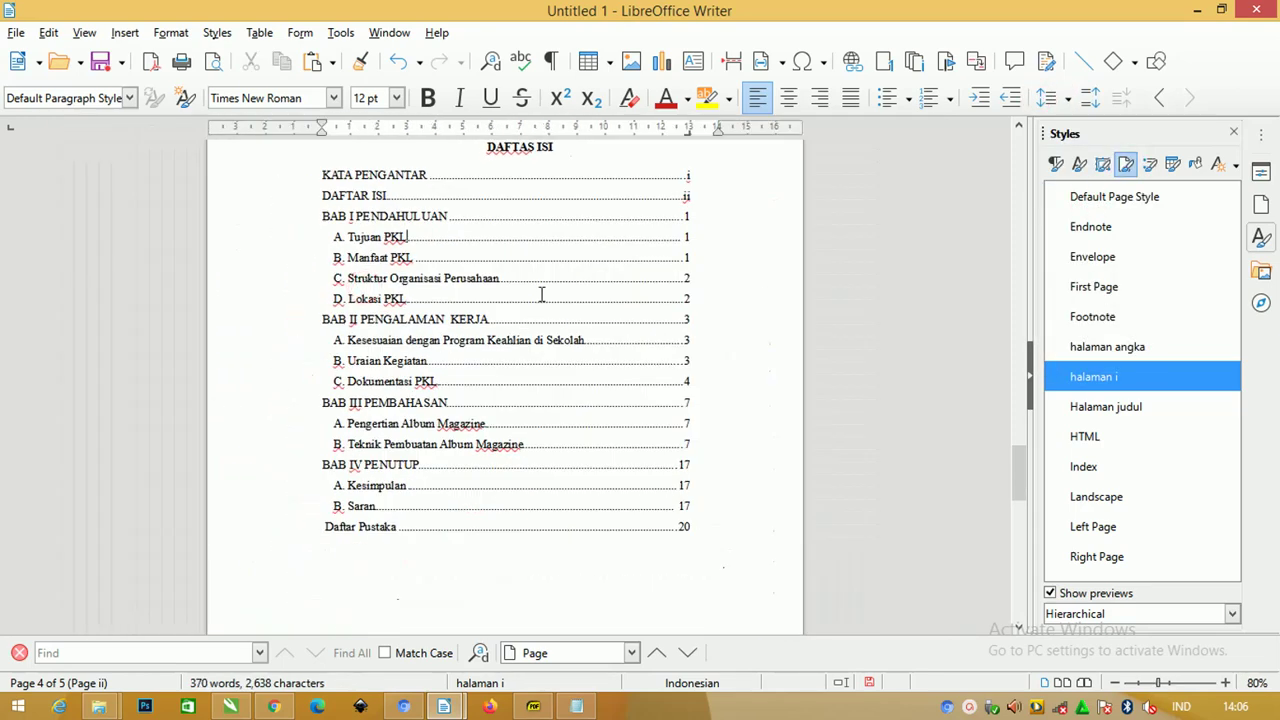
scroll(541, 294, up, 1)
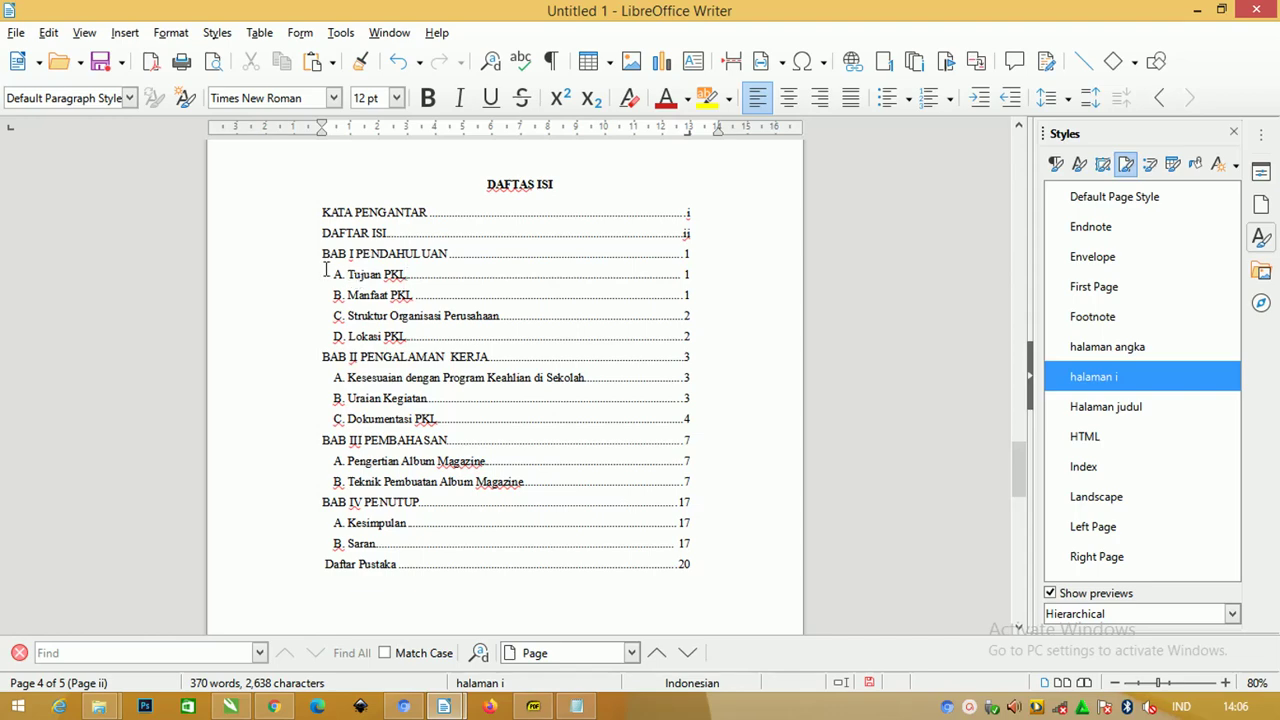
drag(265, 272, 322, 274)
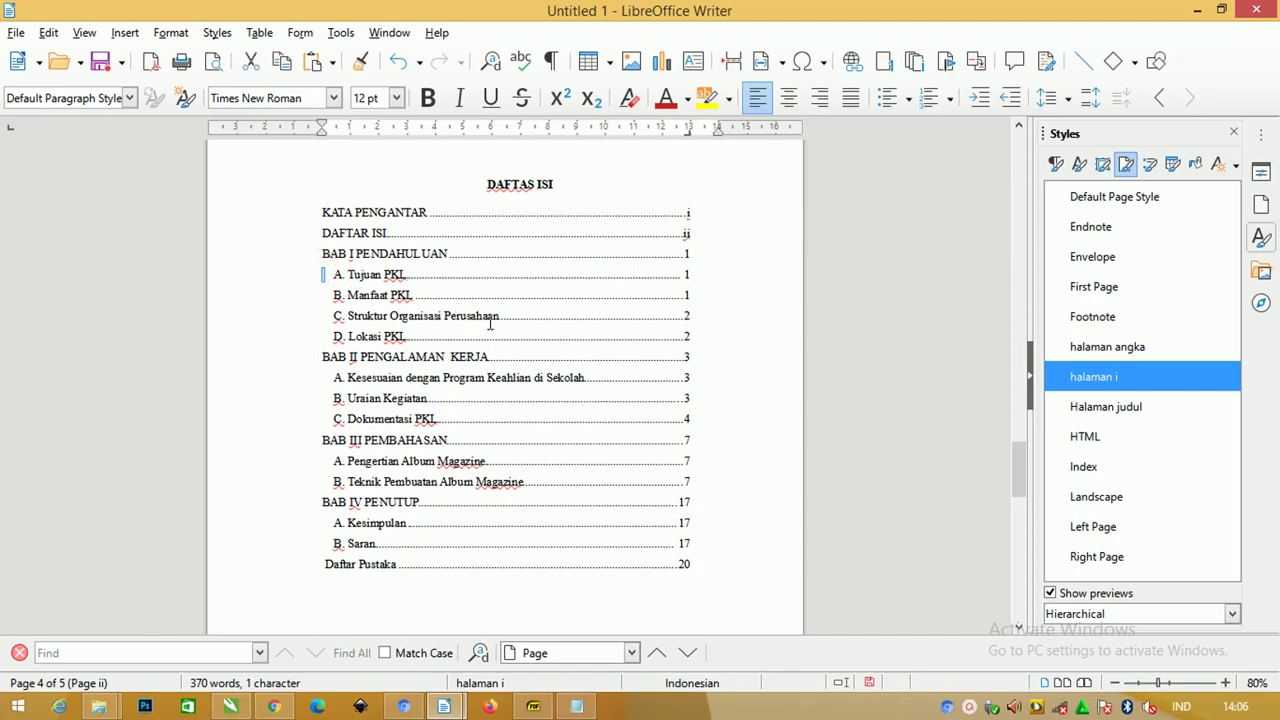
Step: Paste the prepared Pendahuluan text on PKL aims and benefits beneath BAB I PENDAHULUAN
scroll(491, 320, down, 5)
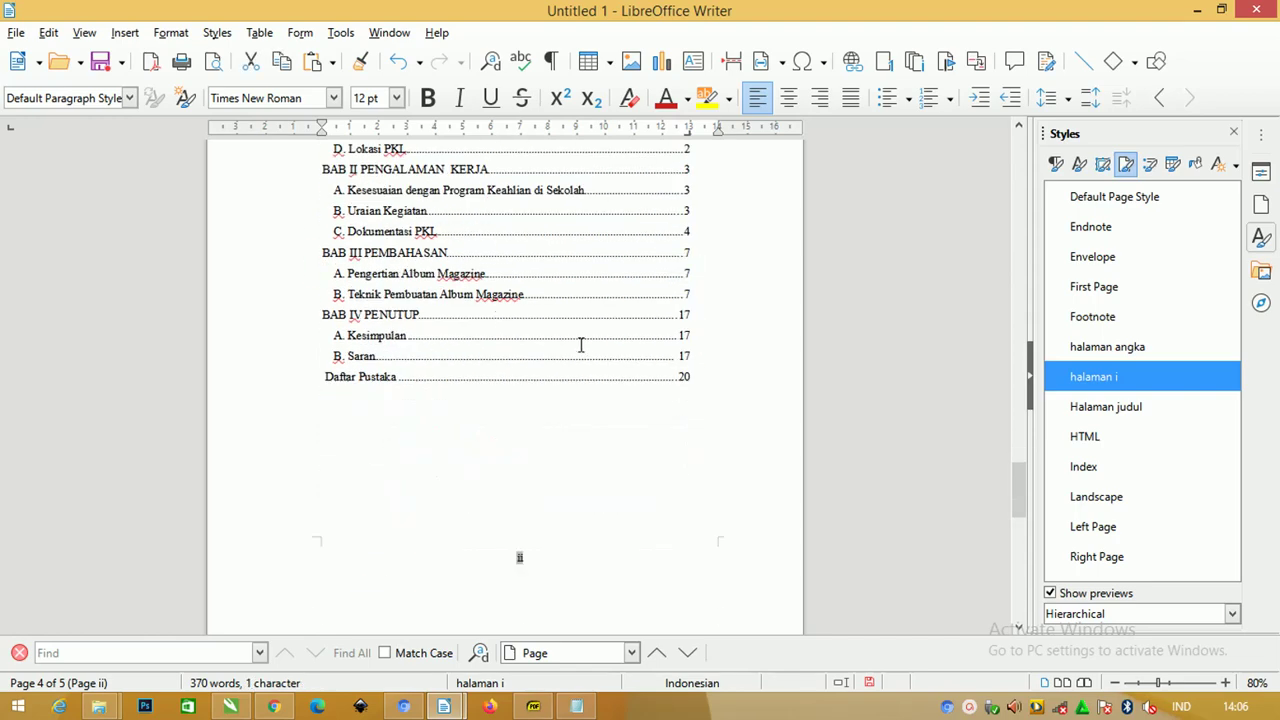
scroll(581, 340, up, 5)
scroll(580, 337, down, 6)
scroll(583, 340, down, 5)
scroll(589, 349, down, 3)
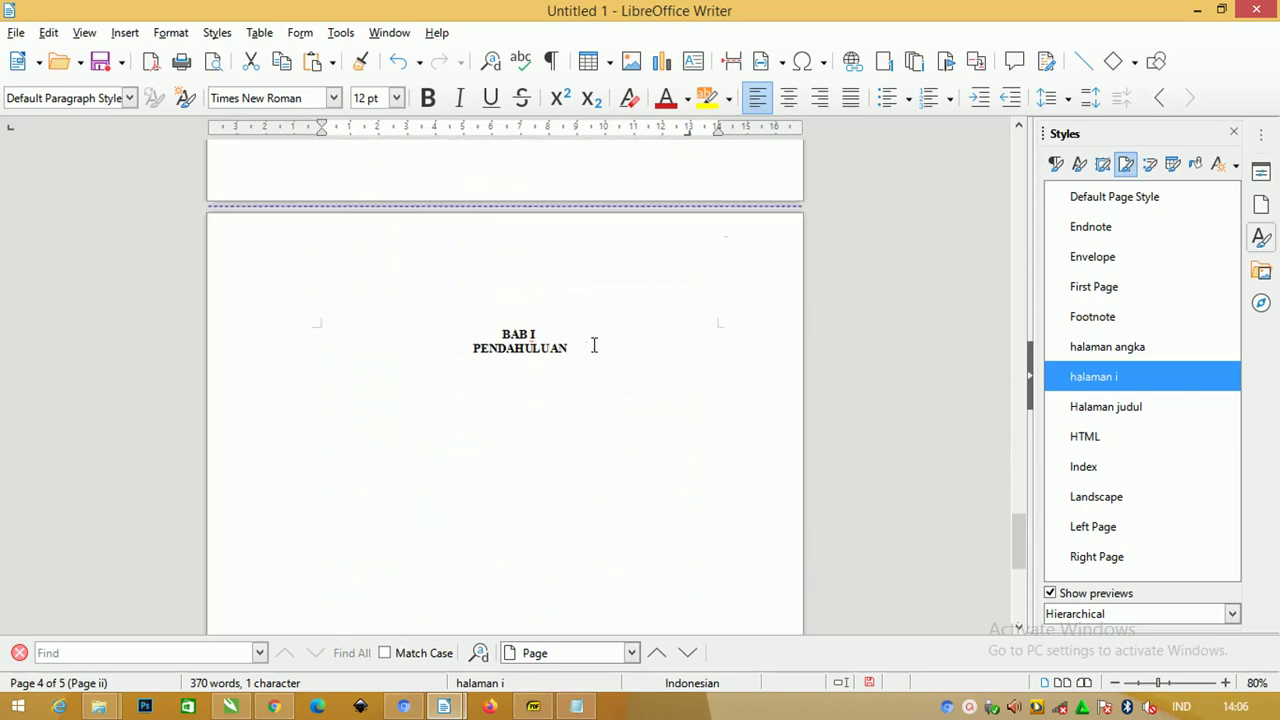
scroll(594, 346, down, 5)
scroll(611, 329, up, 1)
scroll(560, 310, up, 2)
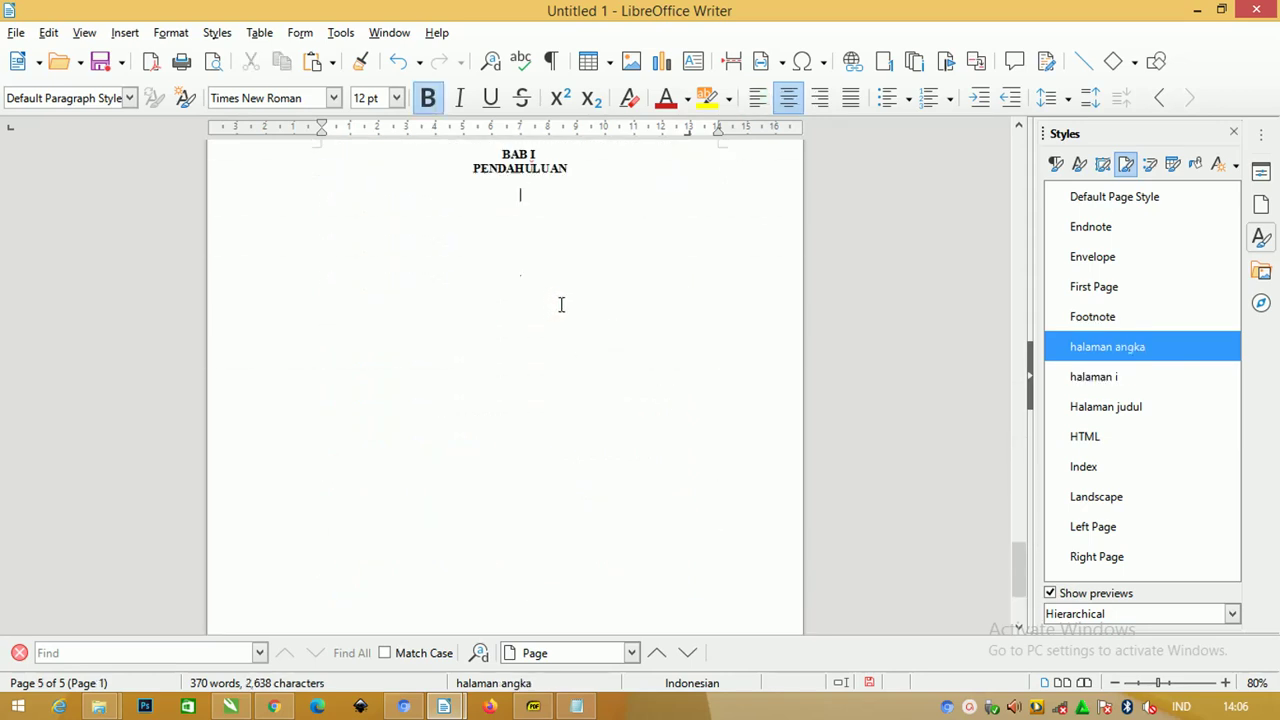
scroll(562, 303, up, 1)
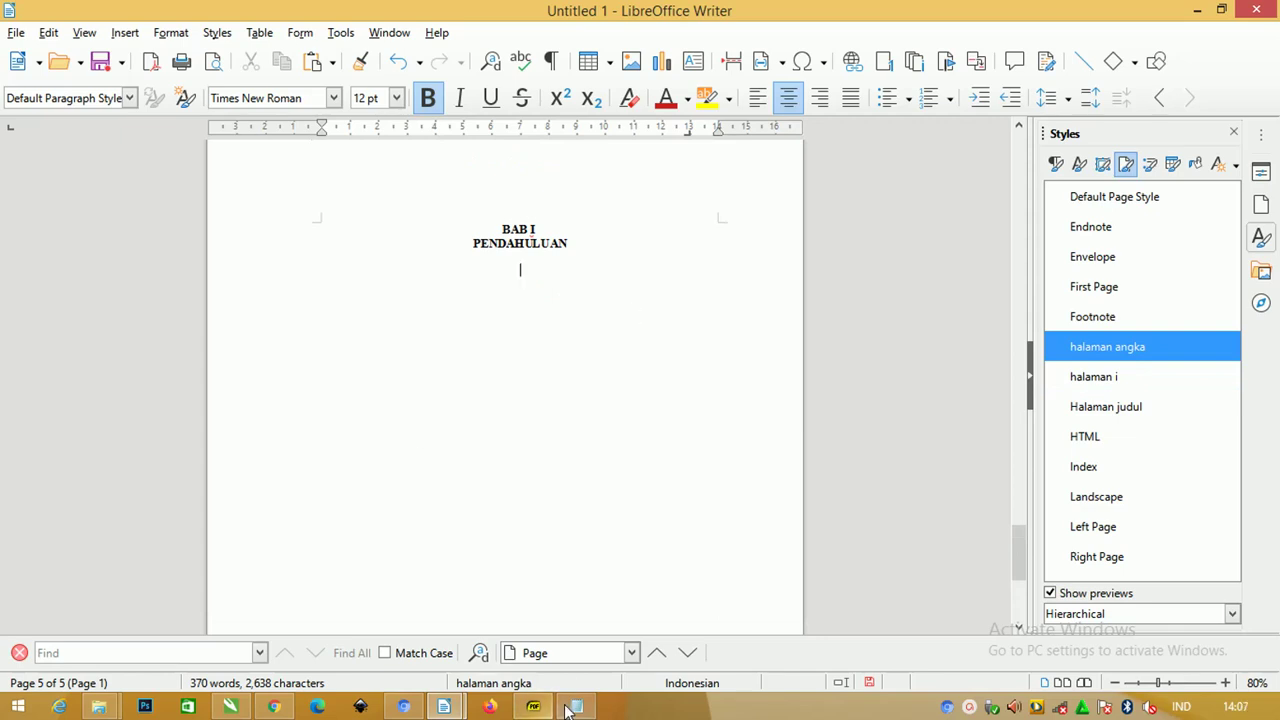
text(BAB I PENDAHULUAN  A. Tujuan Praktik Kerja Lapangan ( PKL ) Tujuan dilaksanakannya praktik dunia industri diantaranya yaitu : 1. Memberikan stimulus dan pengembangan teori dan prakti siswa 2. Memberikan keterampilan dalam bekerja 3. Memberikan sikap dalam berkerja seperti di perusahaan 4. Memberikan gambaran dalam dunia kerja baik sesuai atau tidak sesuai pelajaran di sekolah  B. Manfaat Praktik Kerja Lapangan ( PKL ) Manfaat praktik dunia industri diantaranya : a. Bagi Siswa 1. Mendapatkan ilmu bari dari dudi 2. Mendapatkan pengalaman di tempat kerja 3. Menjadi wadah untuk meneruskan keahlian jika sesuai dengan pelajaran di sekolah b. Bagi Sekolah 1. Mendapatkan referensi baru dari Dudi yang Memberikan pelajaran tidak ada di sekolah 2. Bisa membuat kerja sama antara sekolah dengan dunia industri c. Bagi Perusahaan 1. Menjadikan efek promosi secara Langsung 2. Mendapatkan tenaga kerja dengan upah dibawah karyawan)
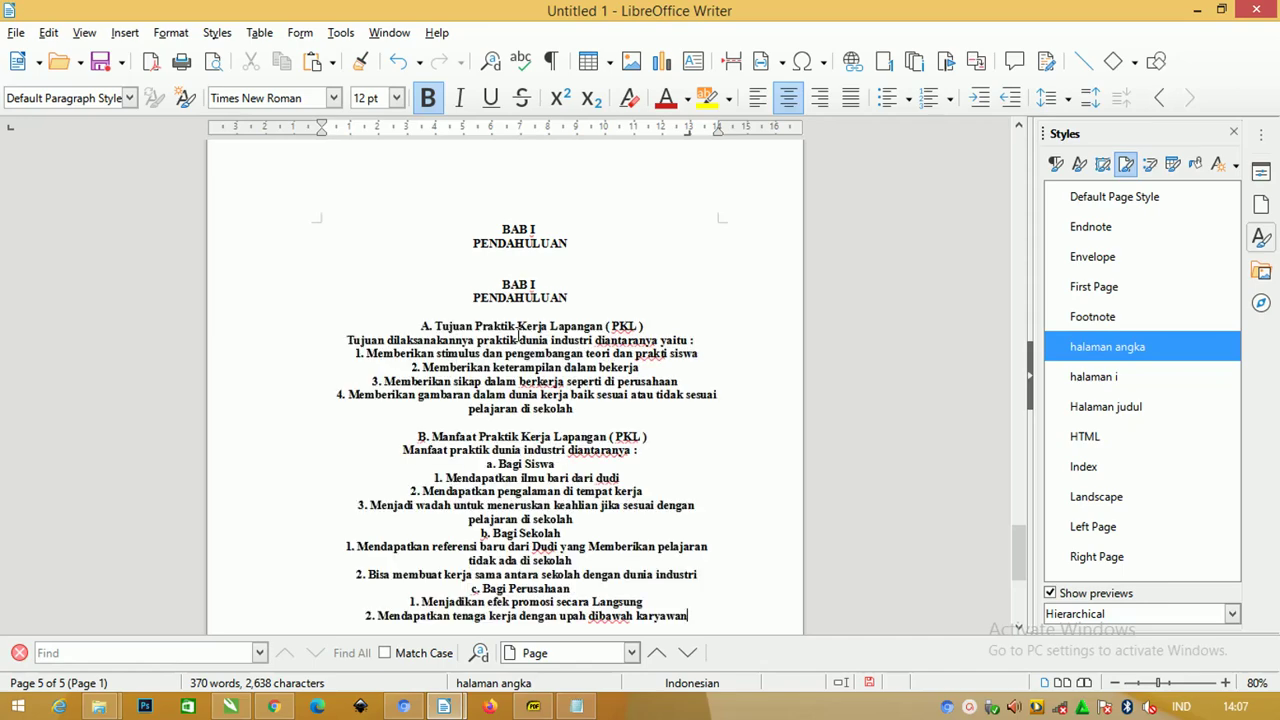
scroll(591, 432, down, 1)
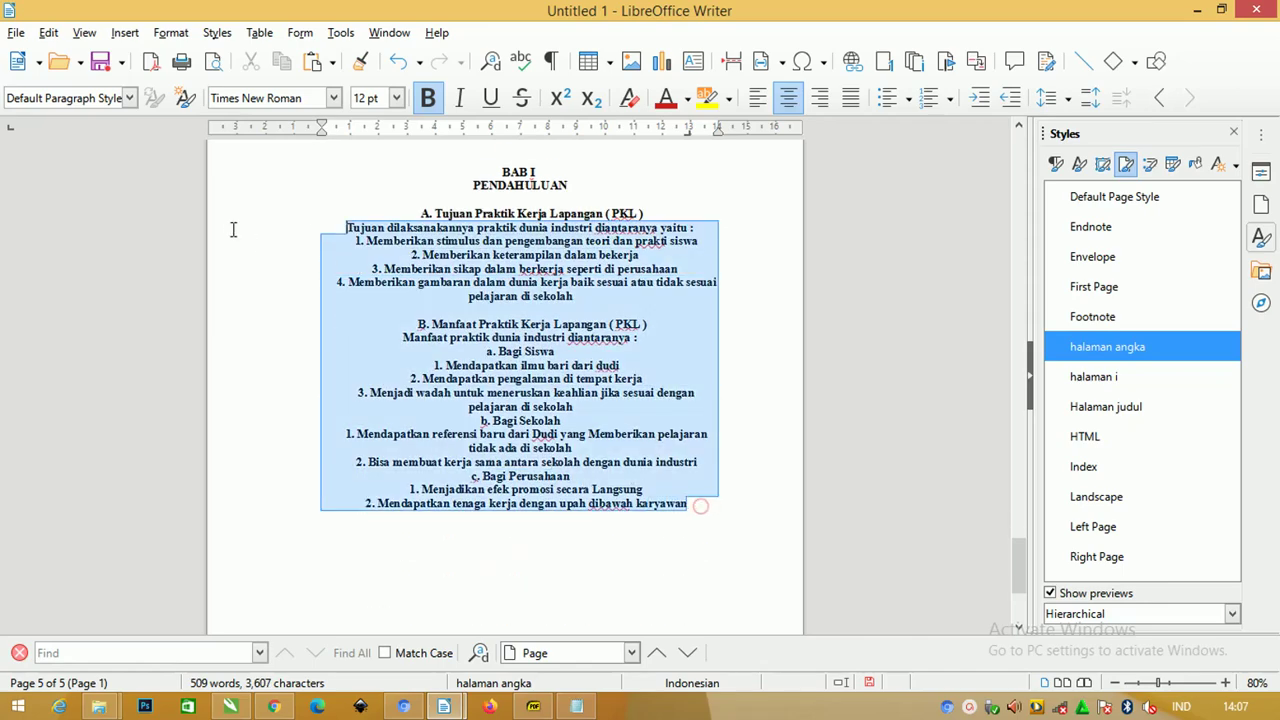
Step: Unbold the BAB I body text, justify it, and set 1.5 line spacing
drag(703, 503, 214, 208)
key(ctrl+b)
key(ctrl+l)
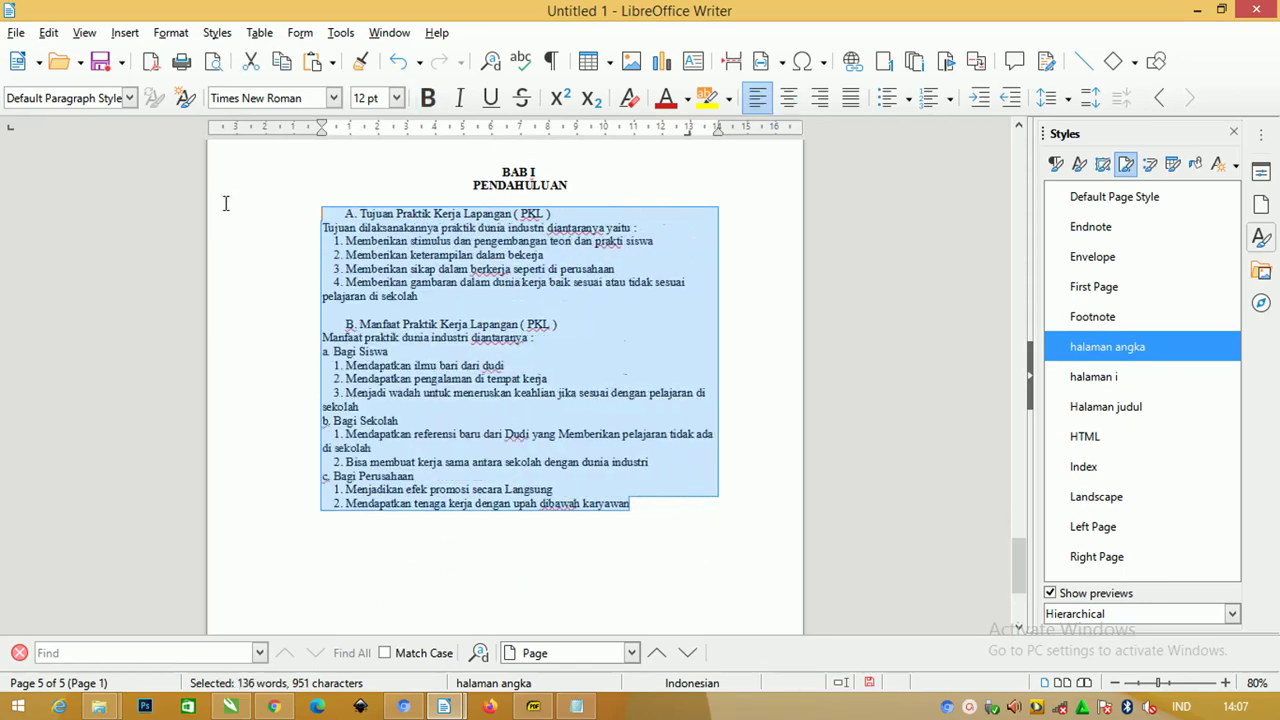
ctrl+scroll(432, 300, up, 2)
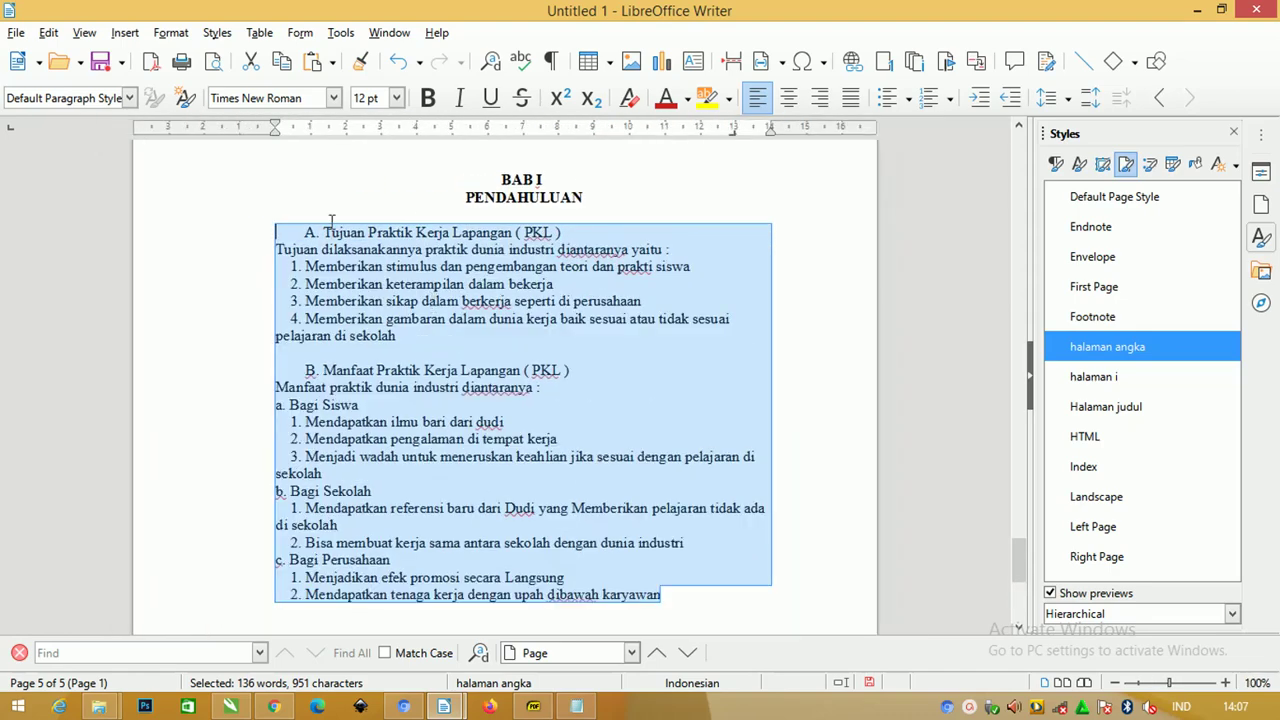
click(850, 97)
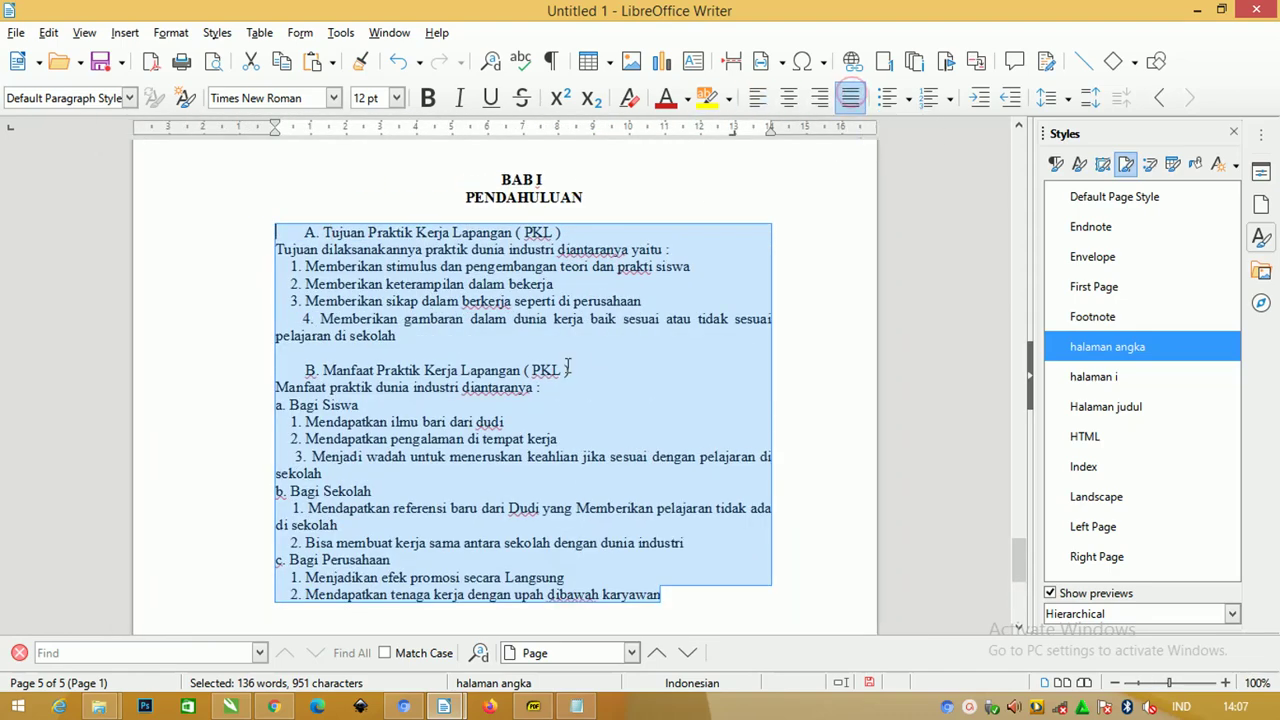
click(1046, 99)
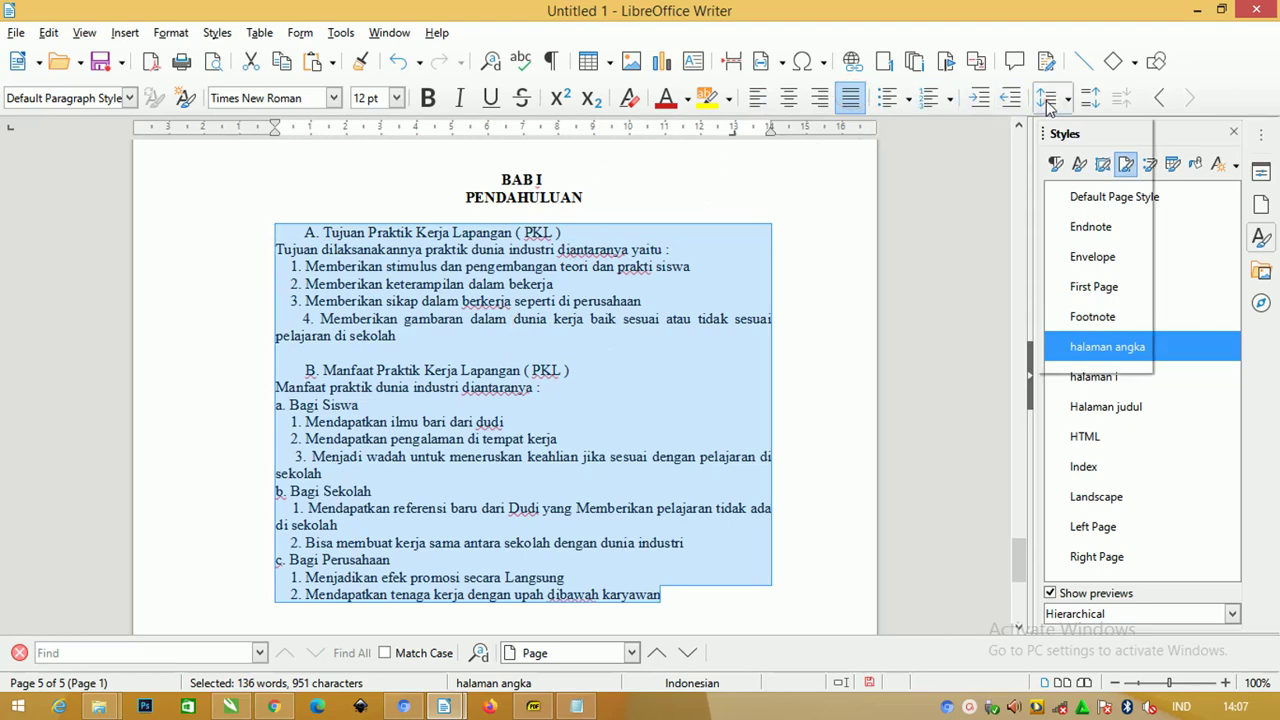
click(1082, 202)
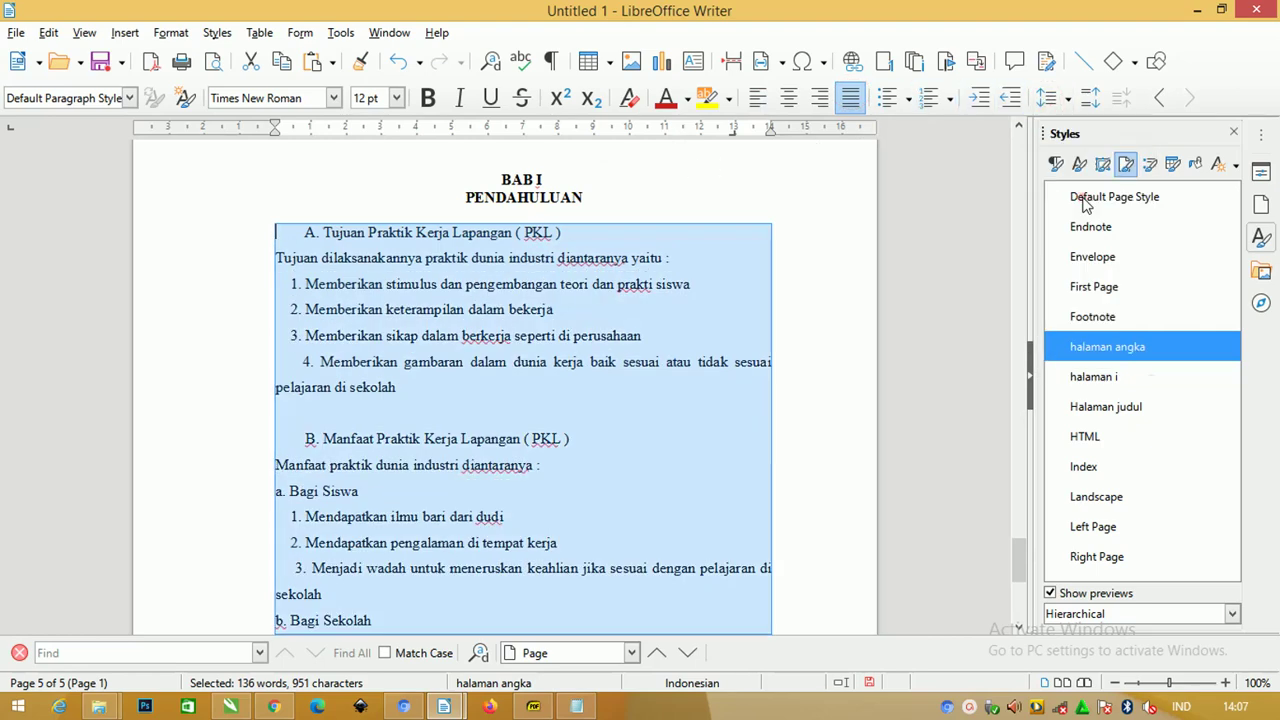
click(306, 335)
drag(304, 232, 212, 228)
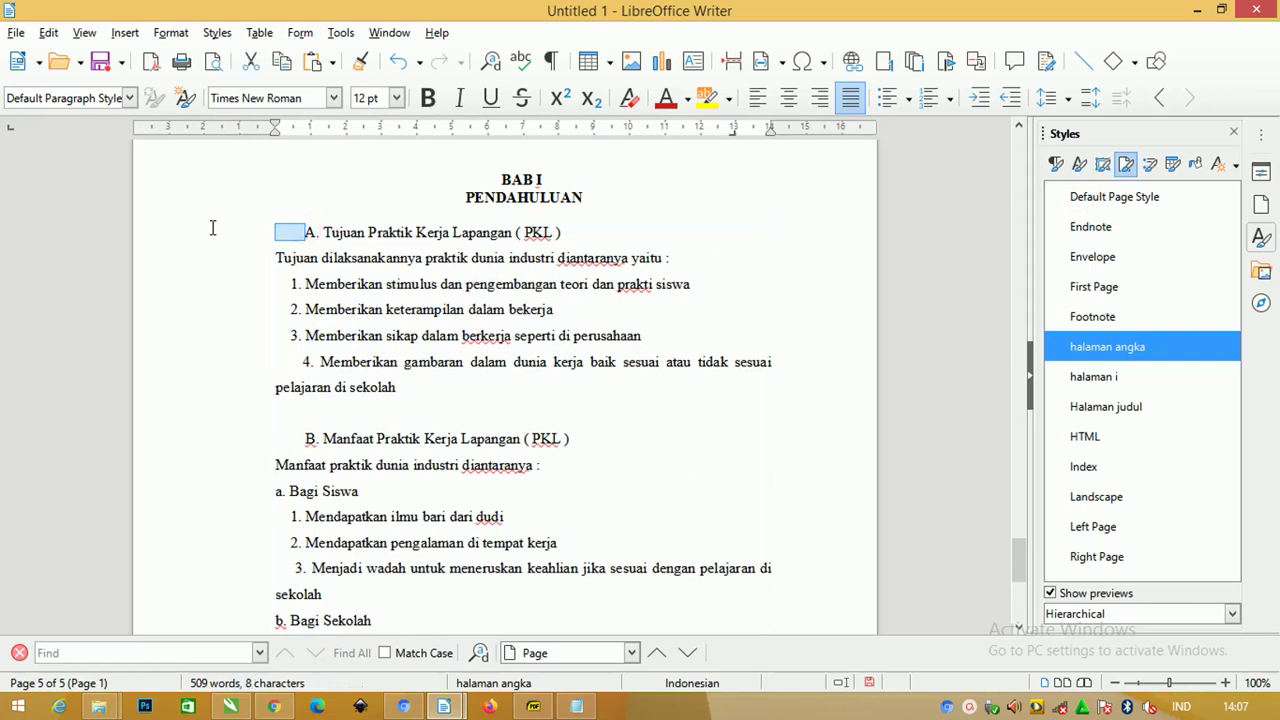
Step: Remove the indent spaces and give the Tujuan heading A, B, C lettered numbering
key(Delete)
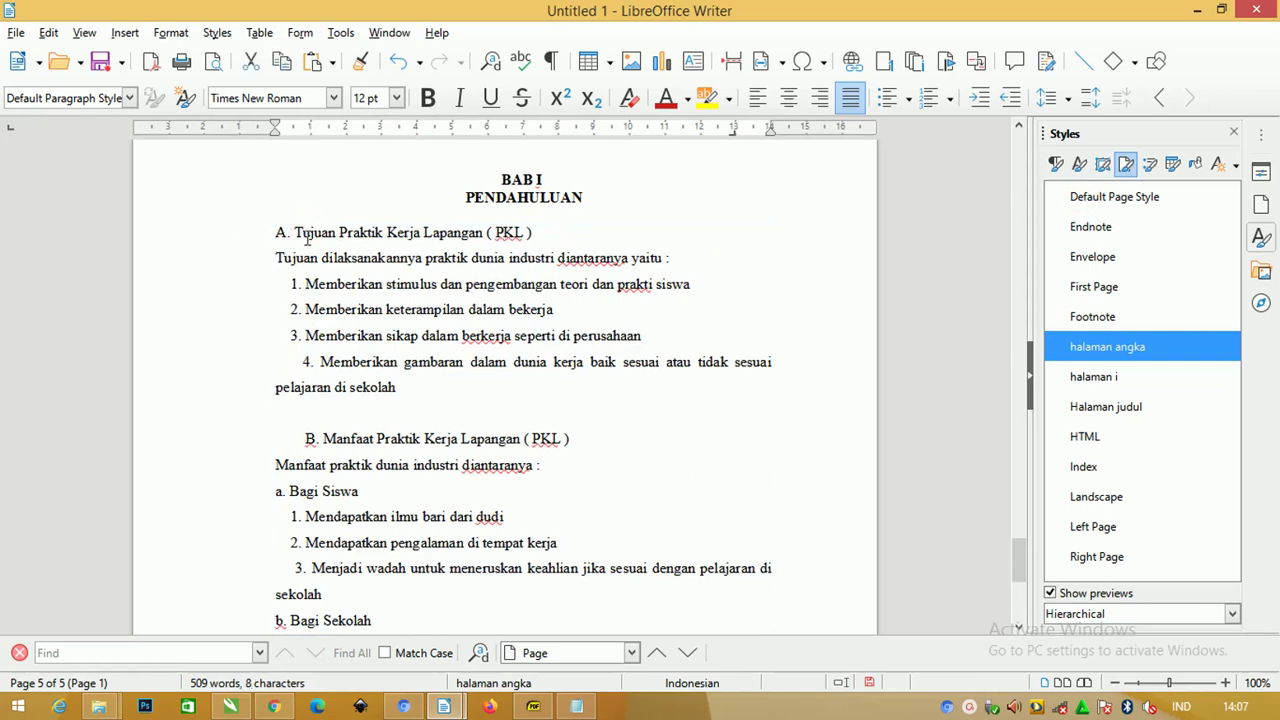
shift+click(566, 232)
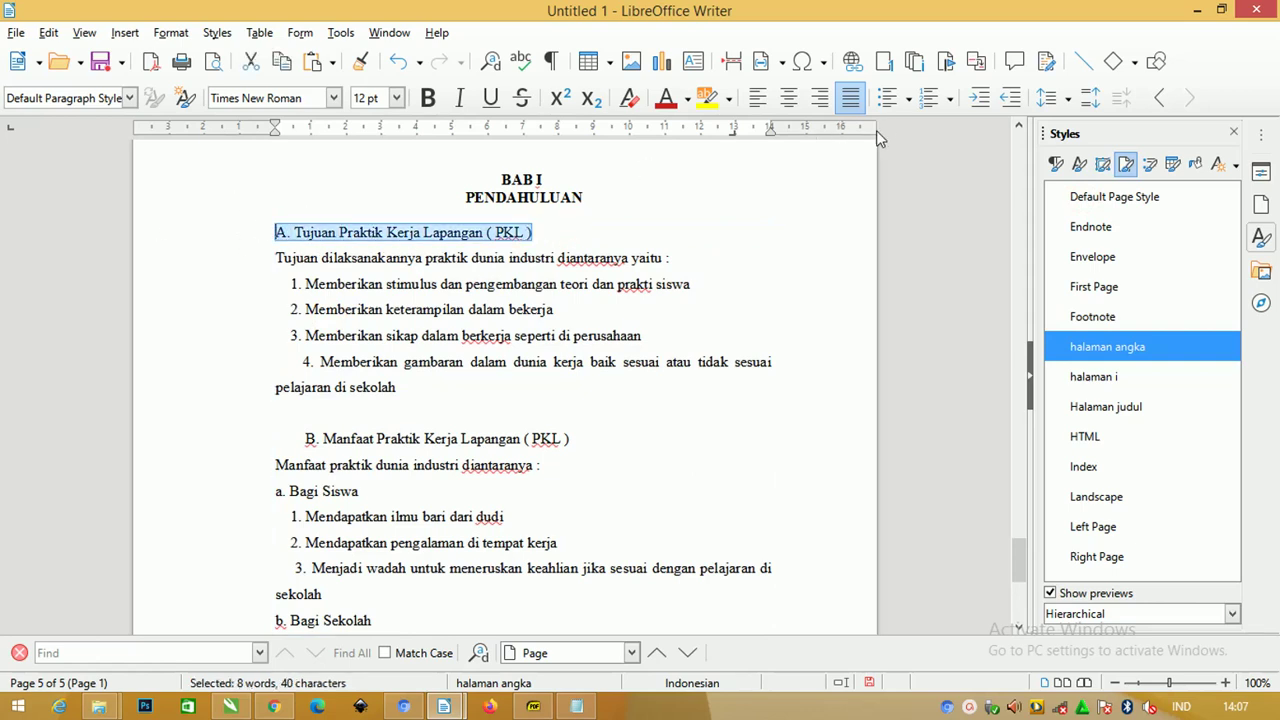
click(950, 98)
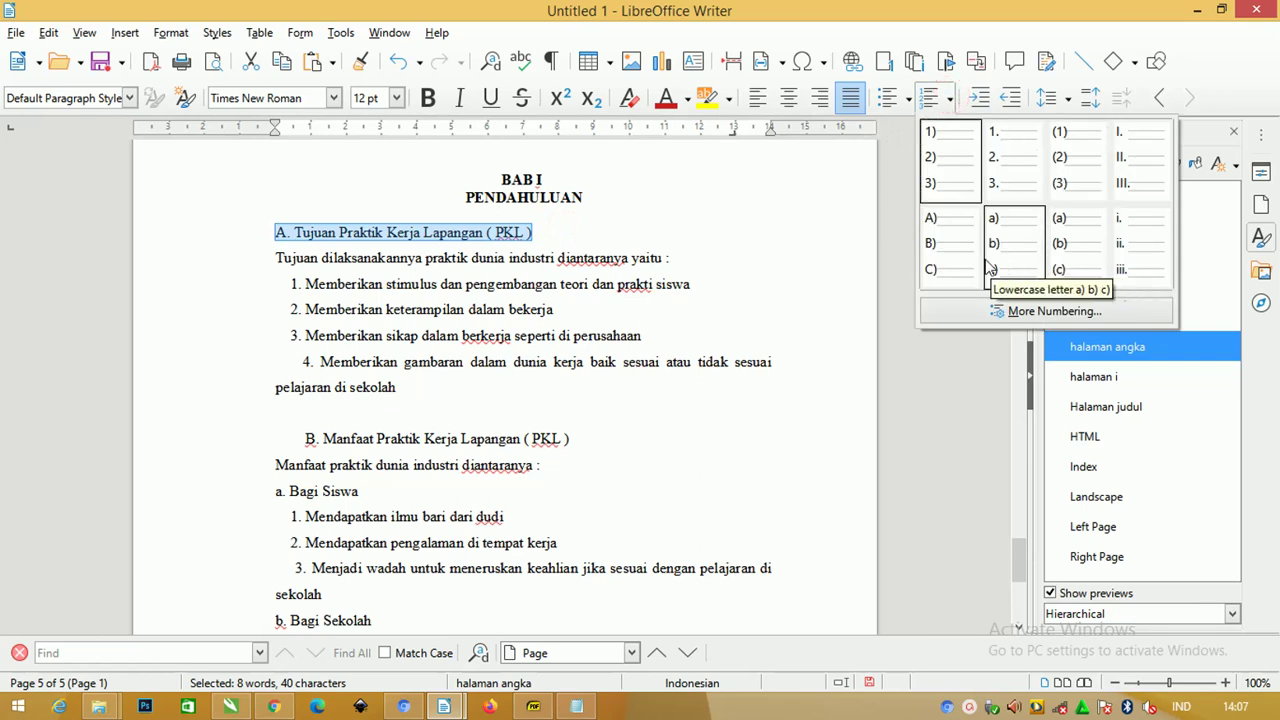
click(1066, 311)
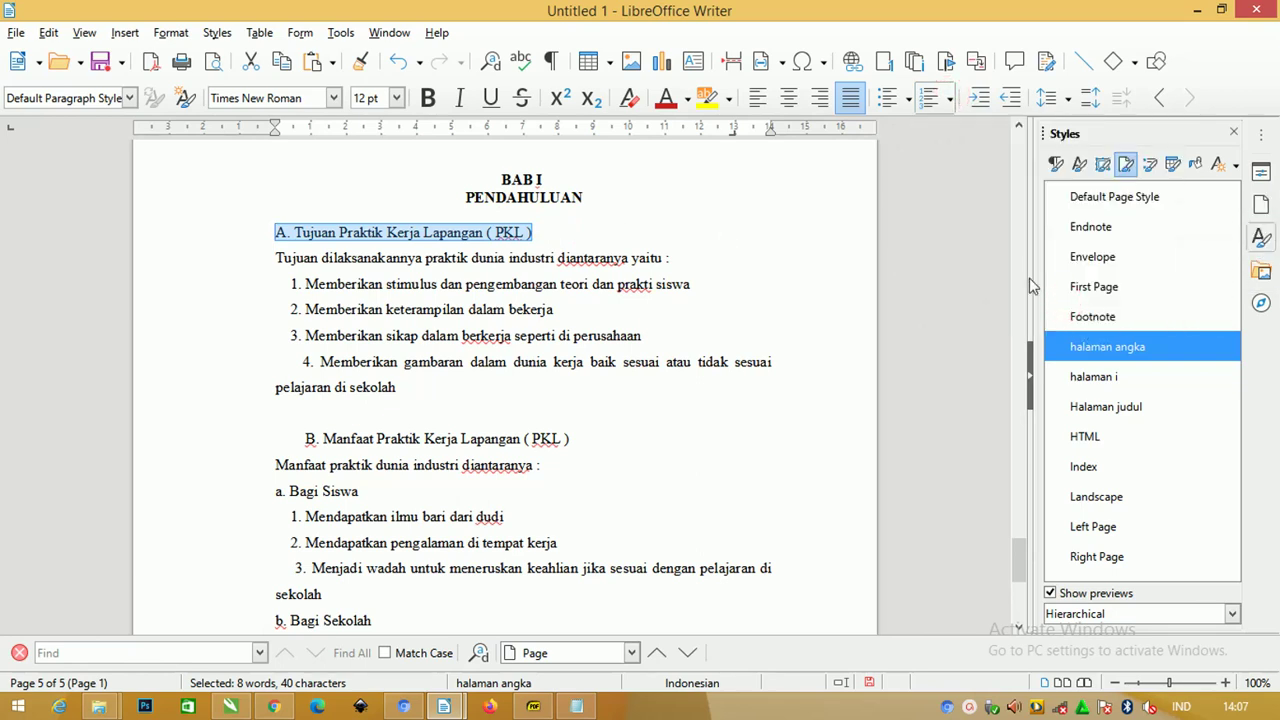
click(603, 216)
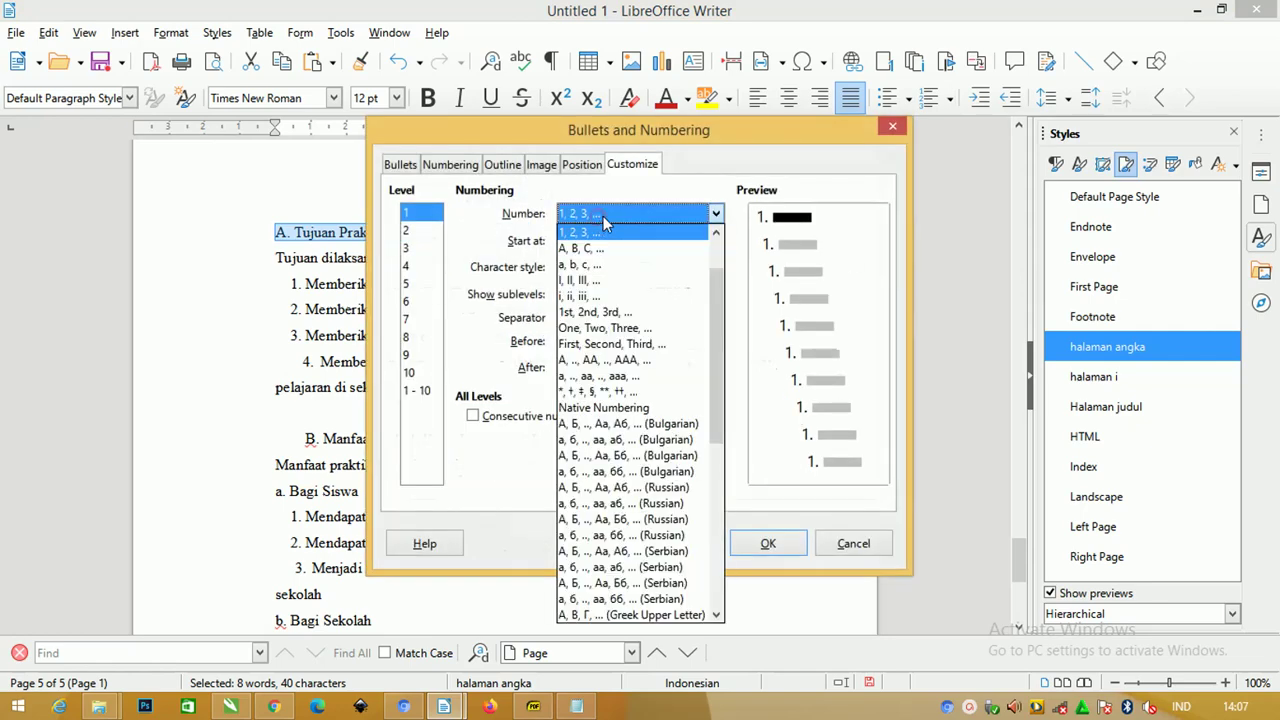
click(613, 255)
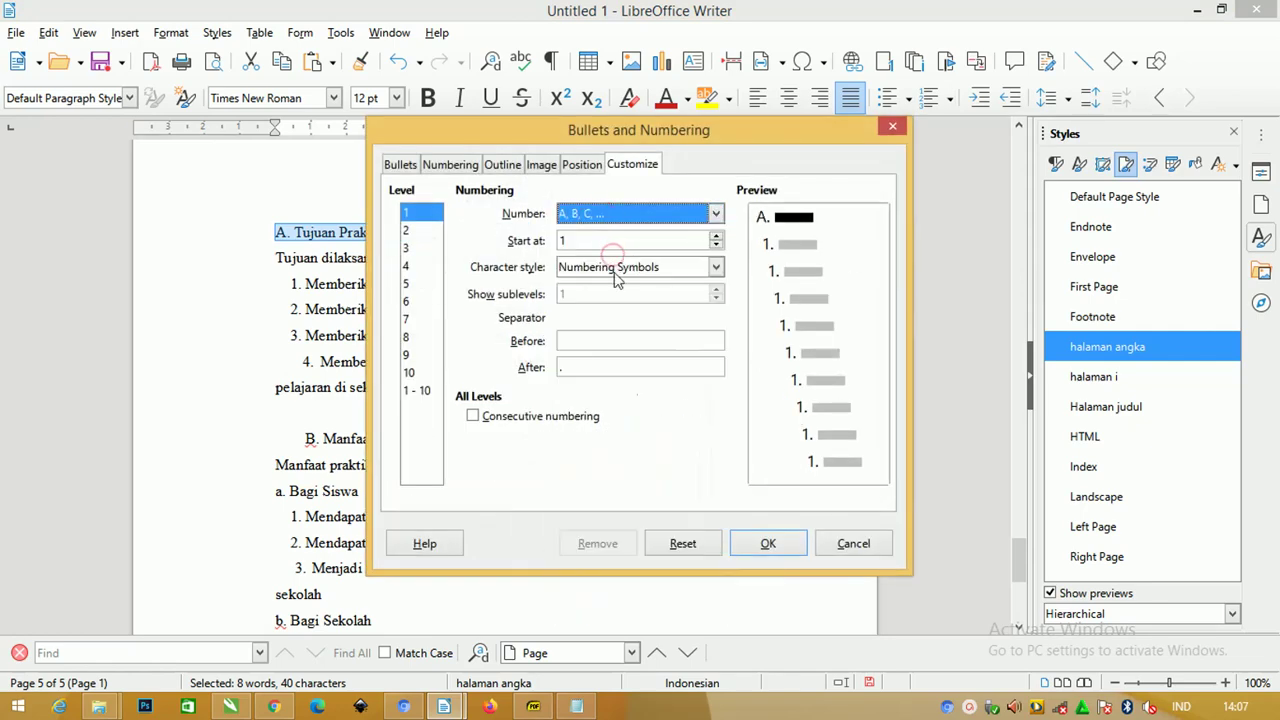
click(766, 543)
drag(340, 232, 320, 232)
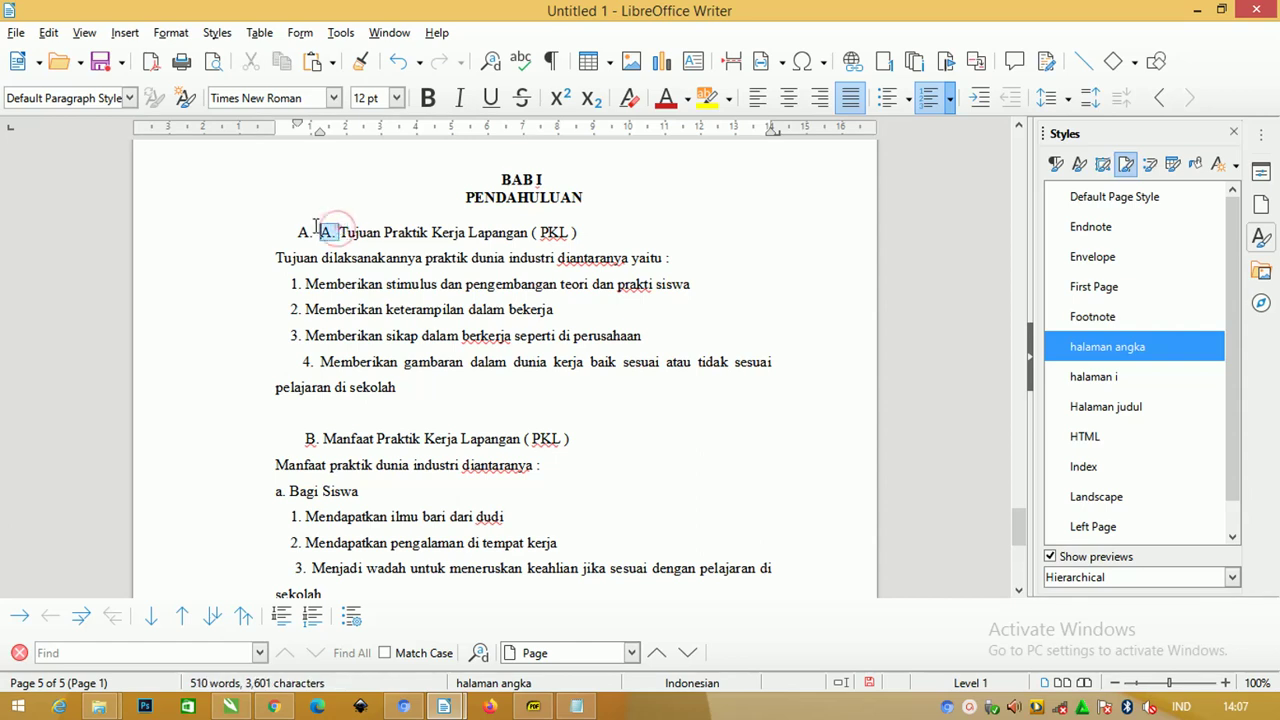
Step: Delete the duplicate typed A. and drag the heading's indent to the left margin
key(BackSpace)
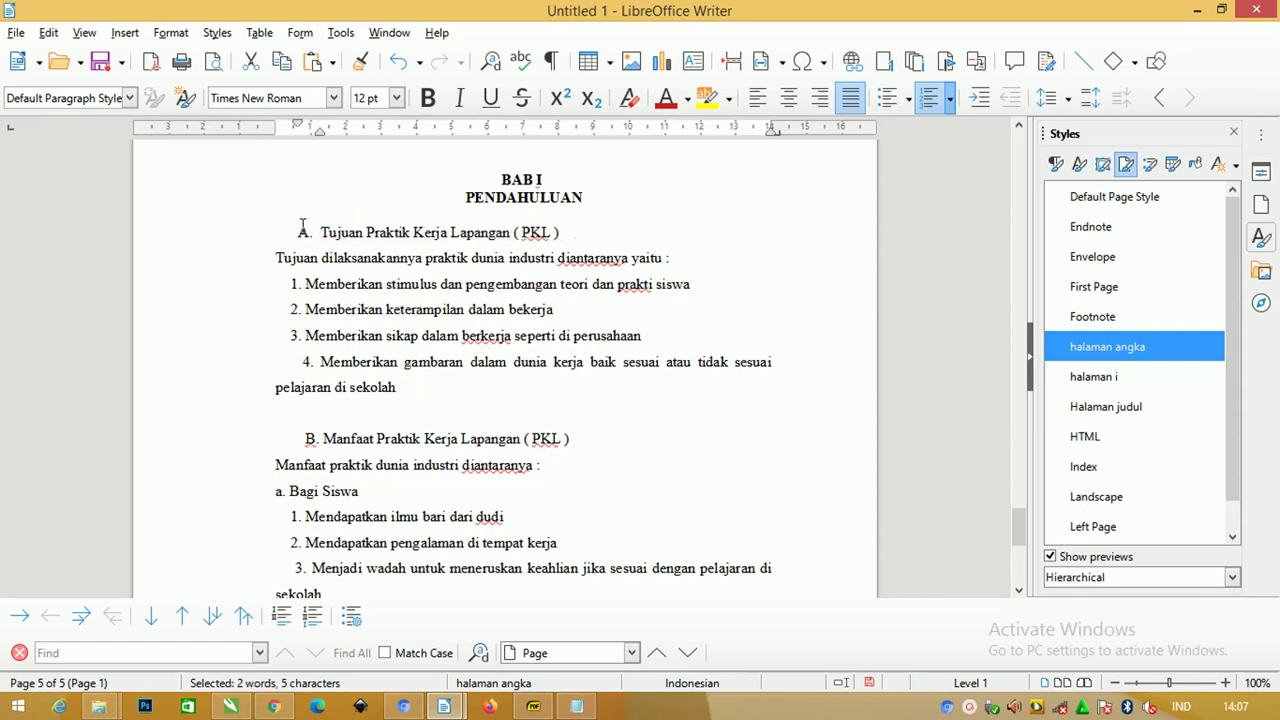
click(307, 233)
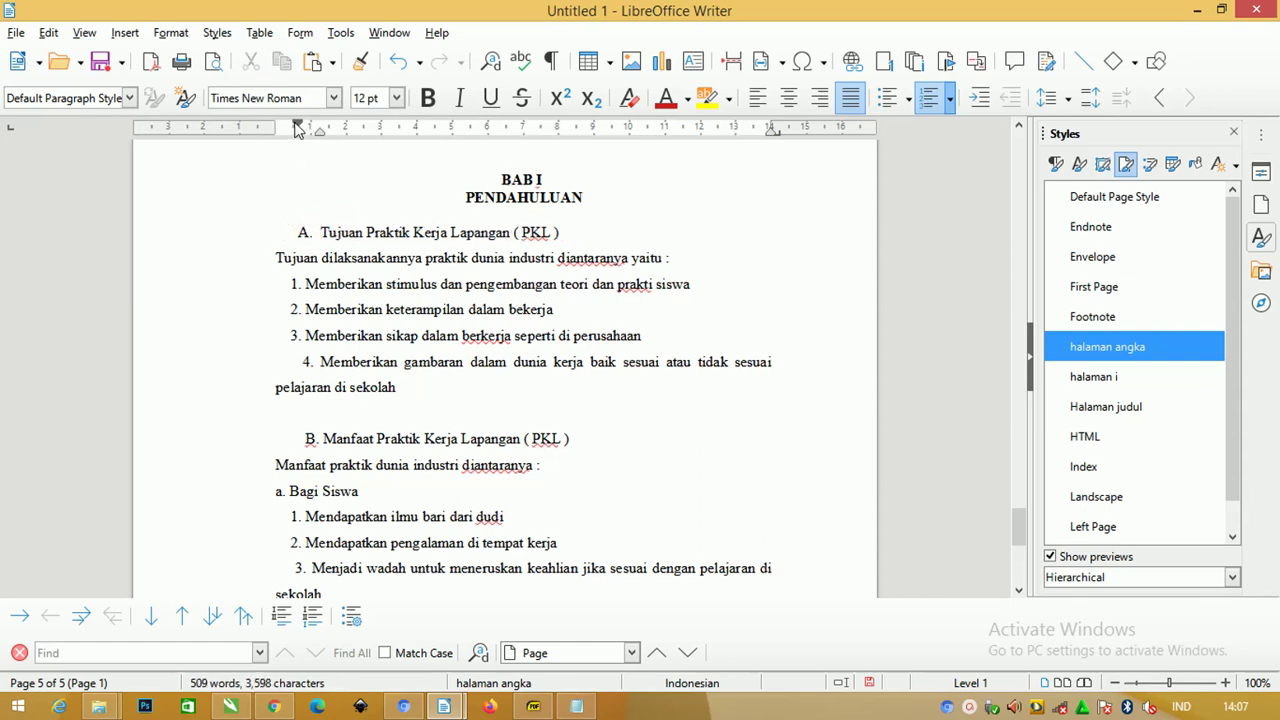
mouse_move(296, 128)
mouse_down()
mouse_move(270, 126)
mouse_move(313, 135)
mouse_move(278, 133)
mouse_up()
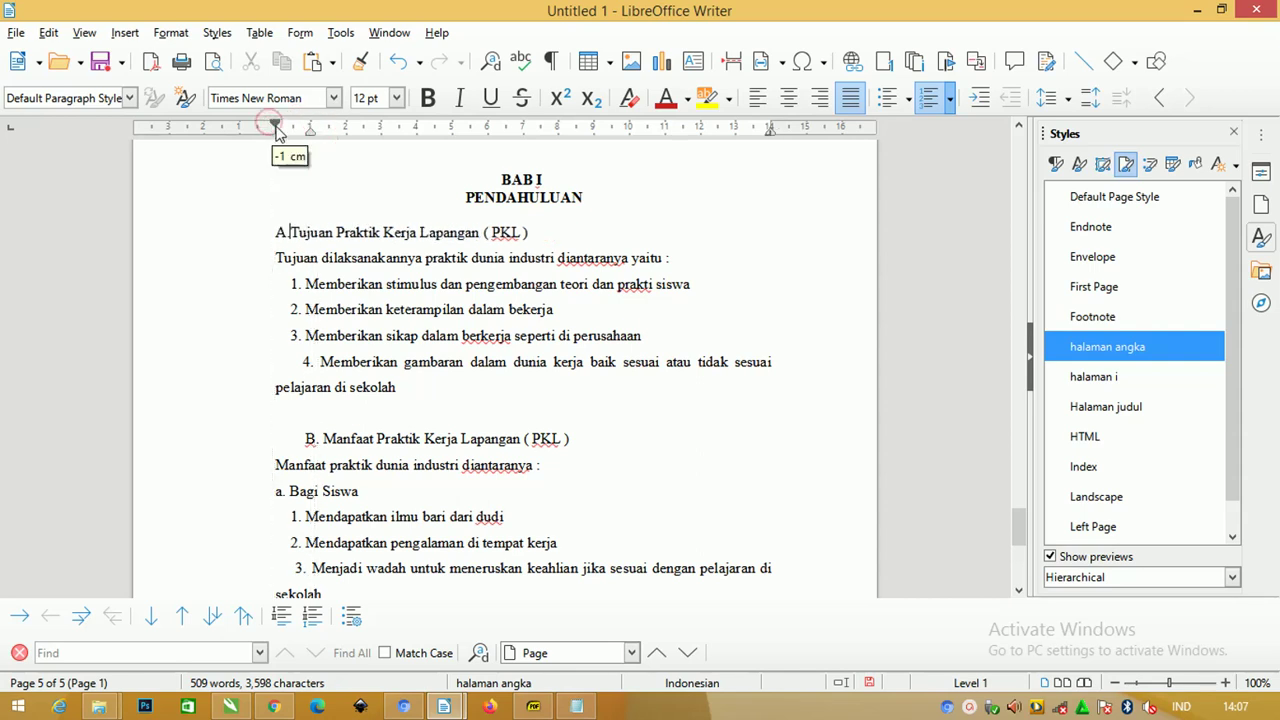
scroll(327, 363, down, 3)
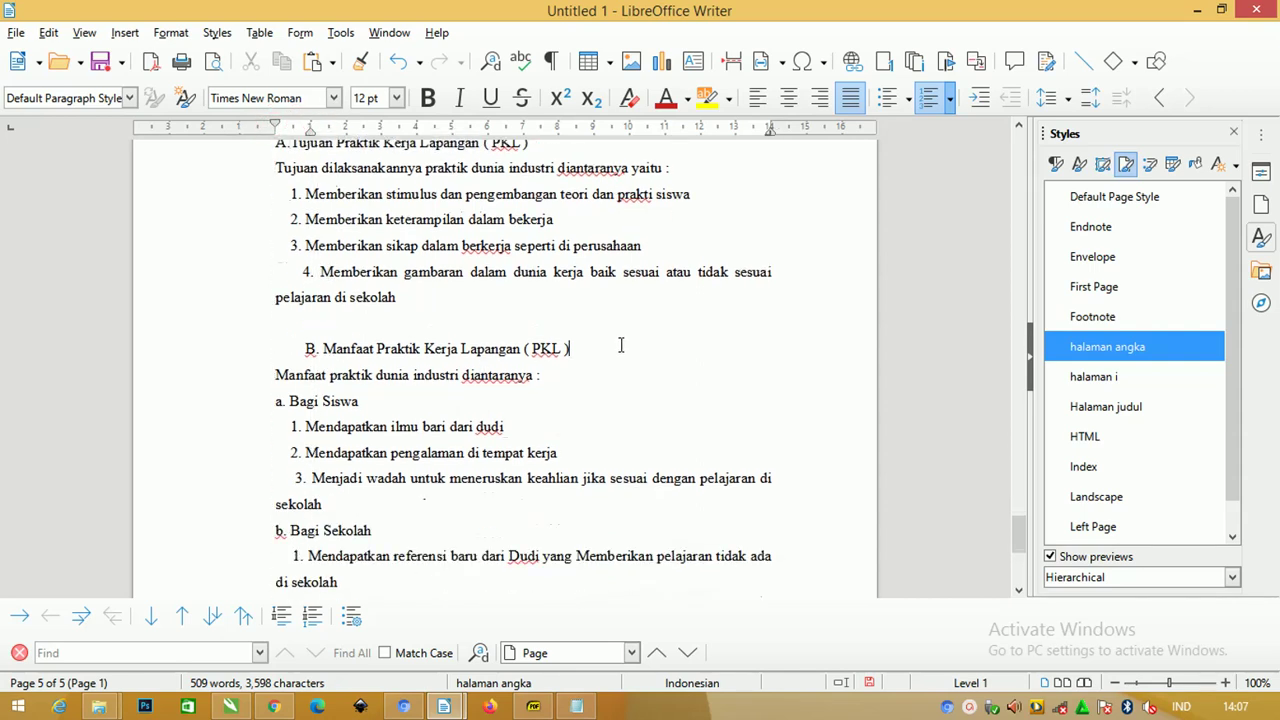
drag(620, 345, 214, 352)
scroll(214, 350, up, 3)
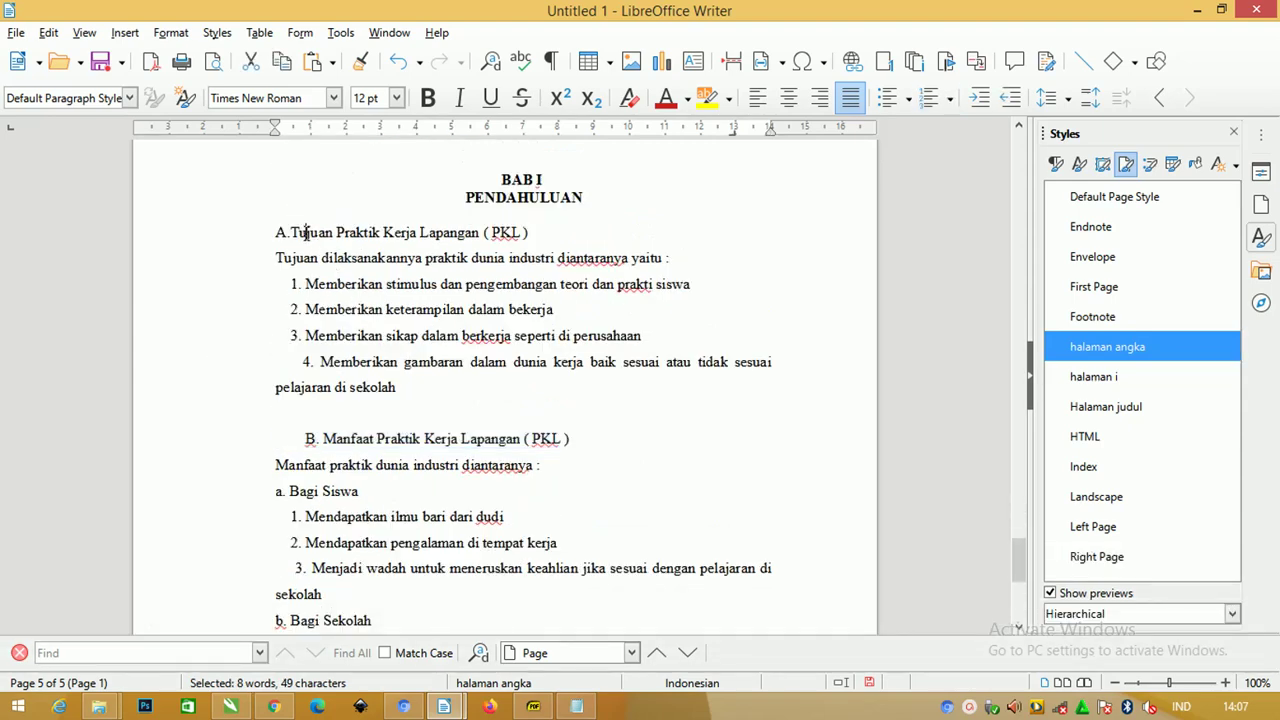
Step: Clear the blank line above B. Manfaat and join it onto section A's last line
click(322, 438)
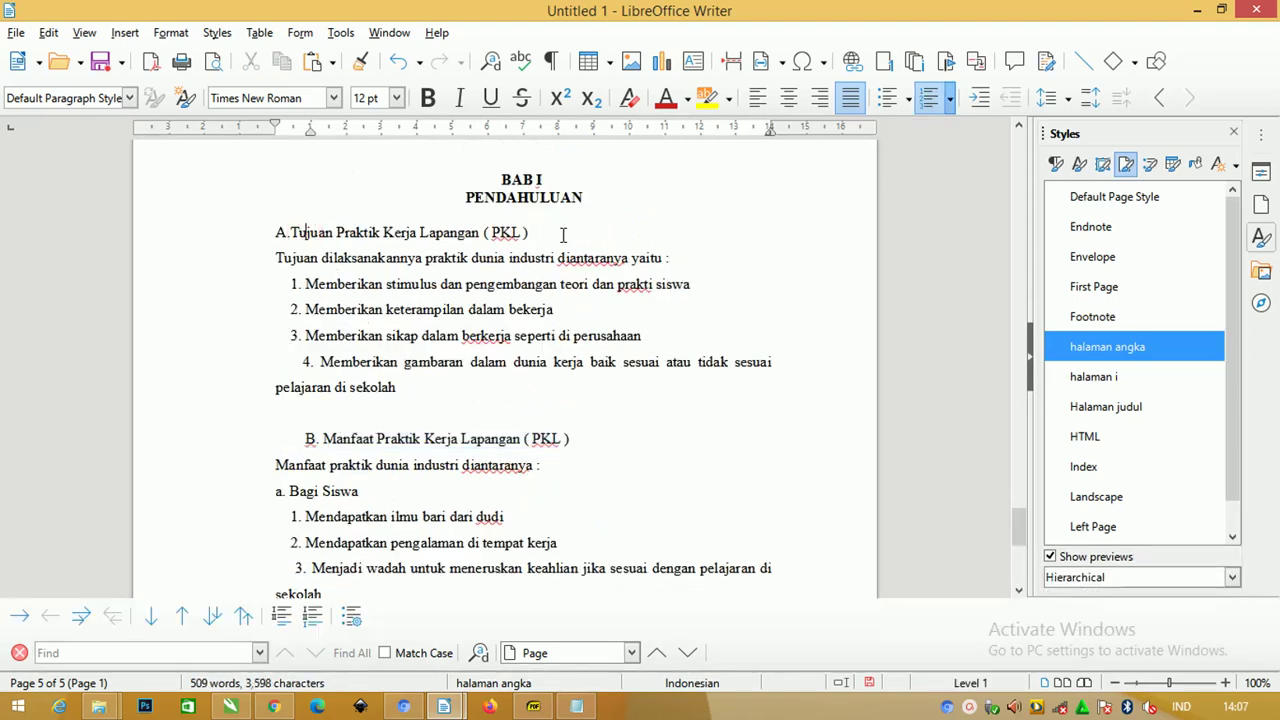
drag(563, 234, 288, 233)
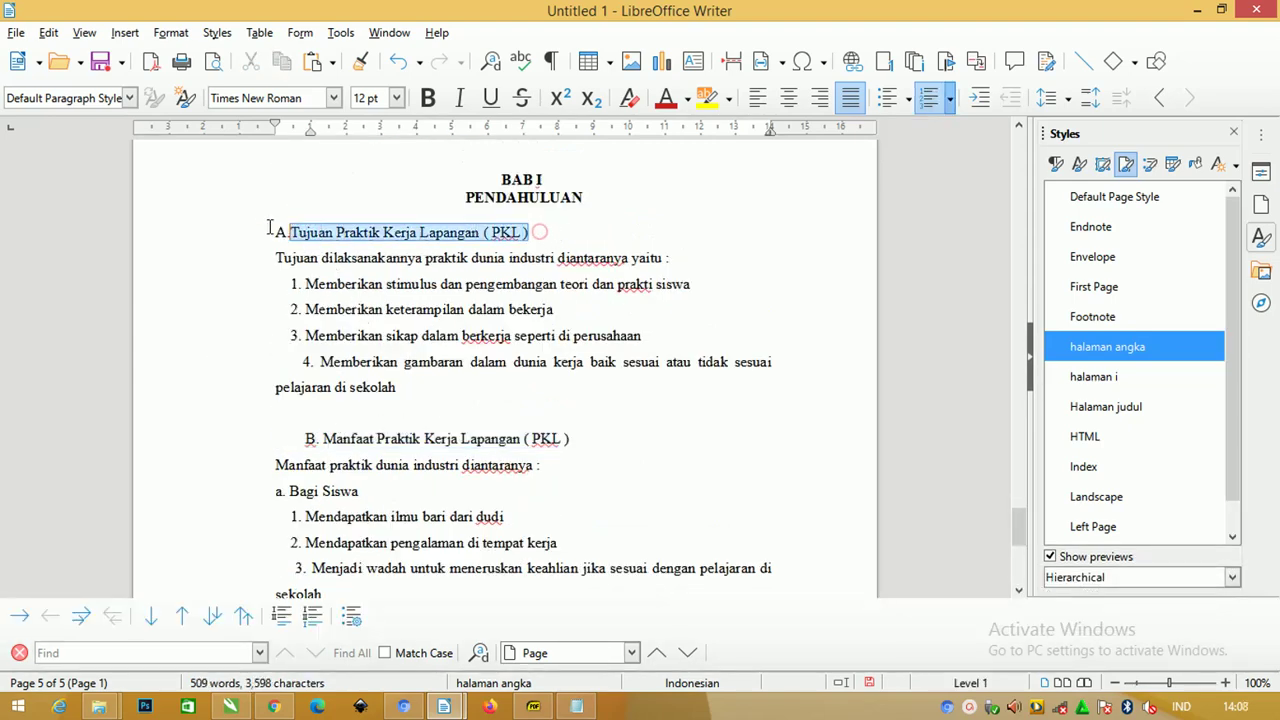
click(293, 406)
text(B.Tujuan Praktik Kerja Lapangan ( PKL ))
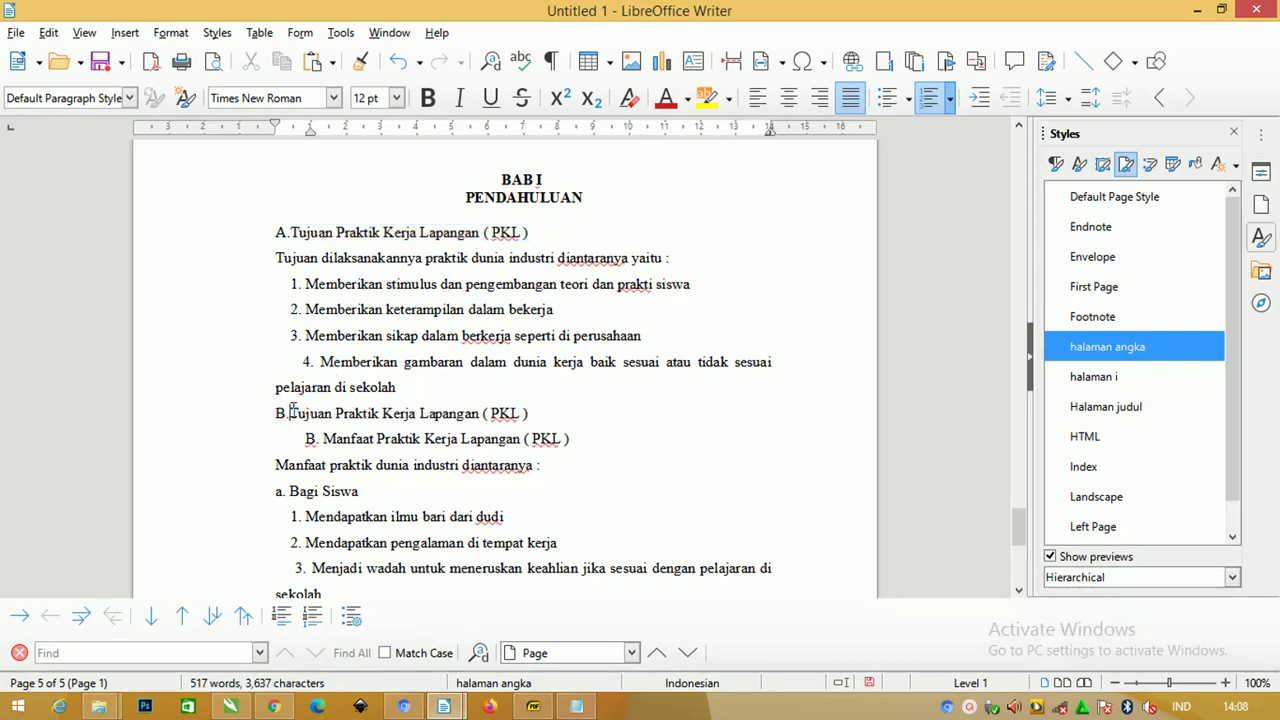
drag(289, 413, 589, 411)
text(......)
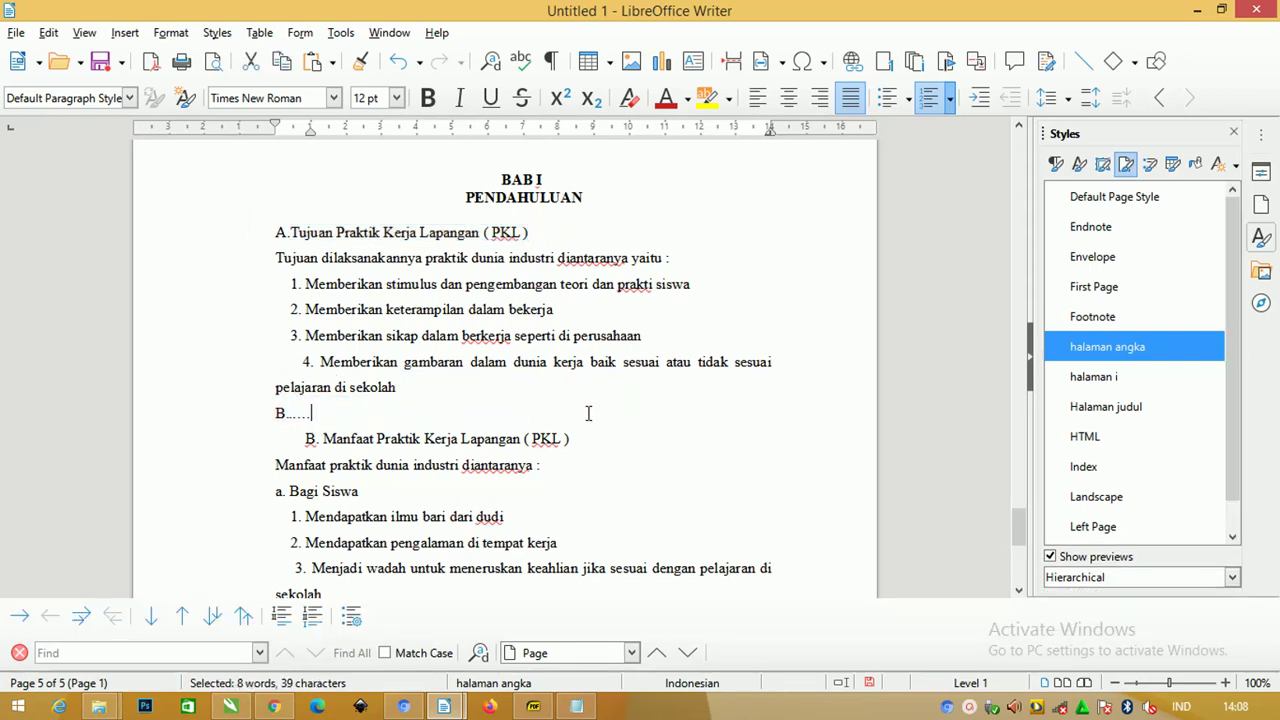
key(BackSpace)
key(BackSpace)
key(BackSpace)
key(Delete)
key(BackSpace)
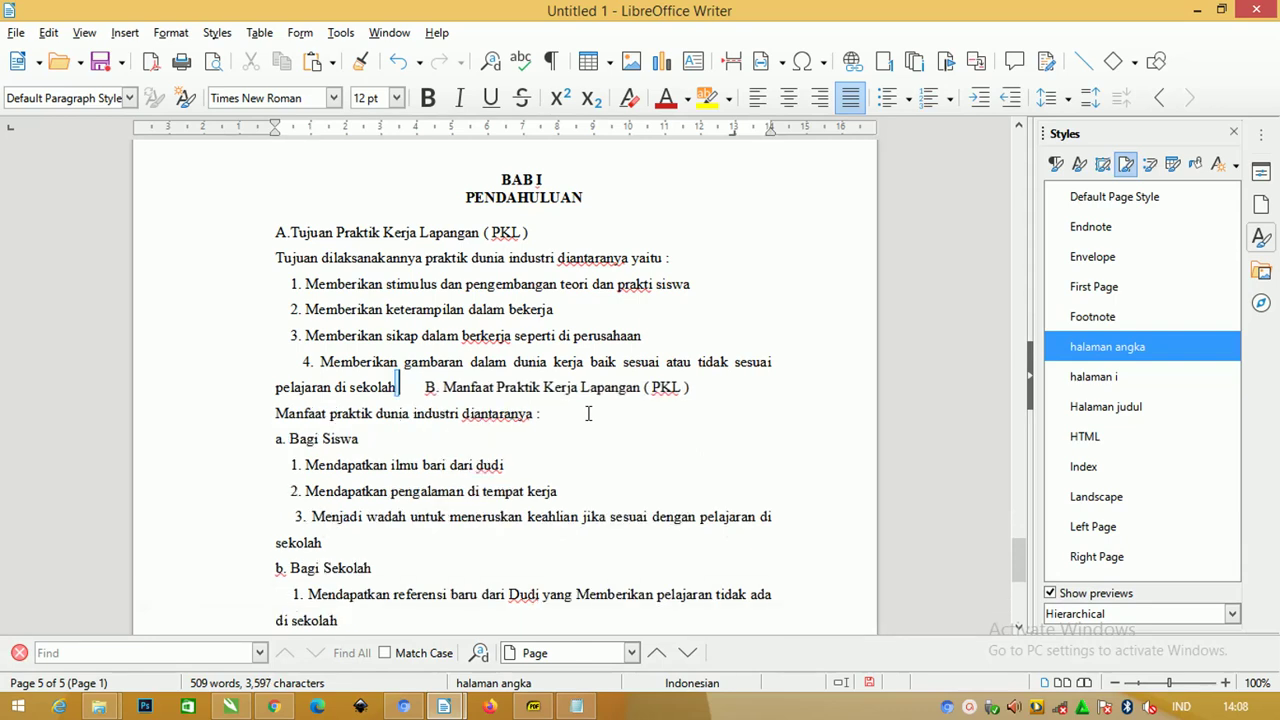
Step: Restore heading B to its own line and move that line's indent back to the left margin
key(ctrl+z)
click(339, 379)
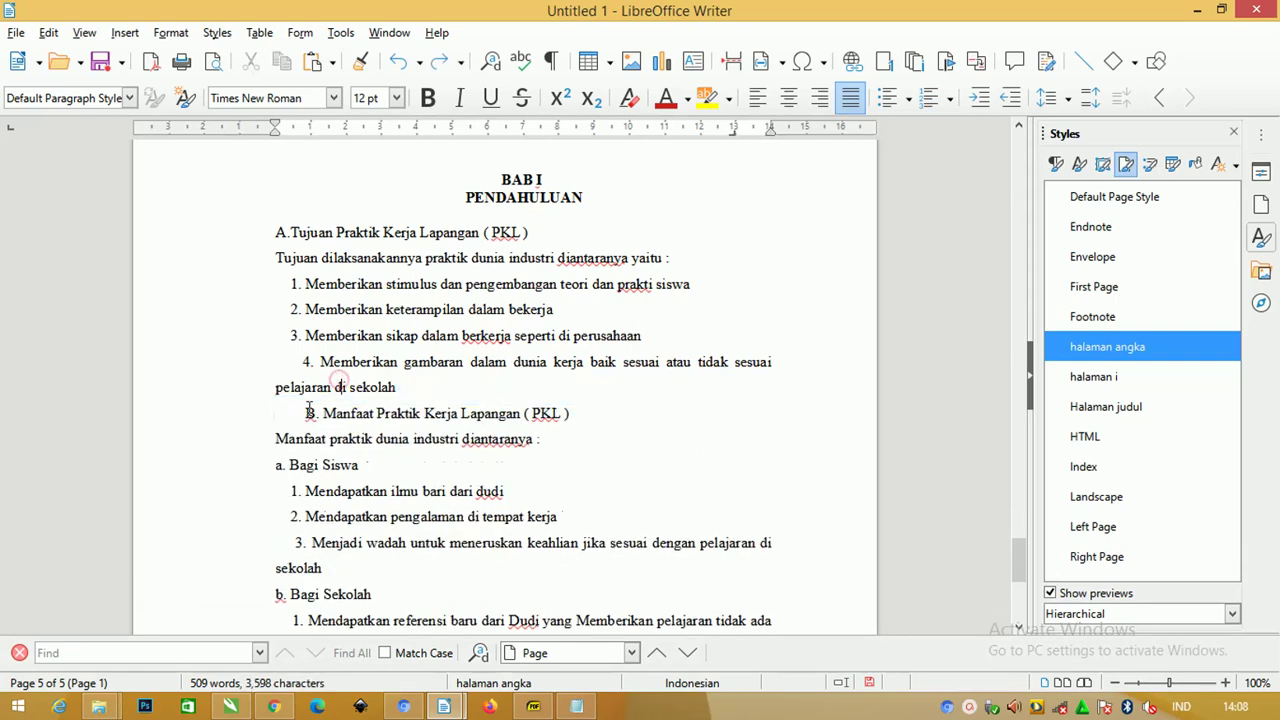
click(300, 408)
drag(298, 424, 203, 408)
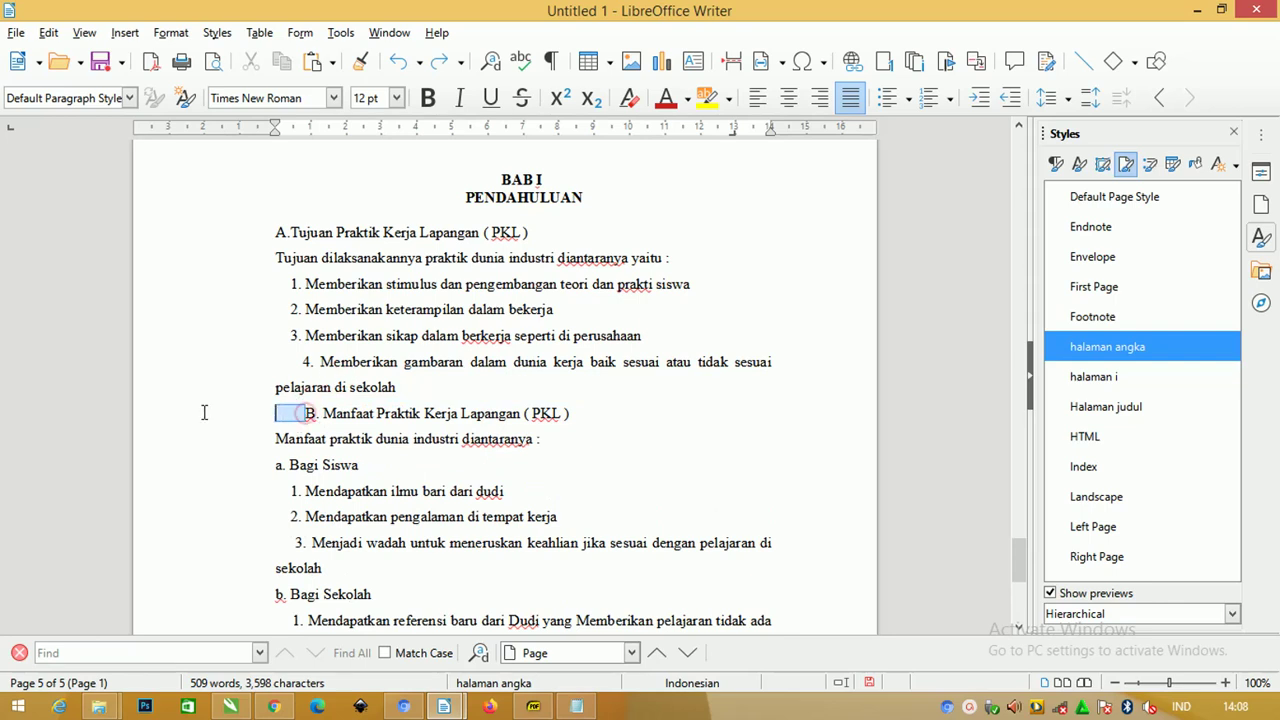
key(BackSpace)
key(ctrl+z)
key(ctrl+z)
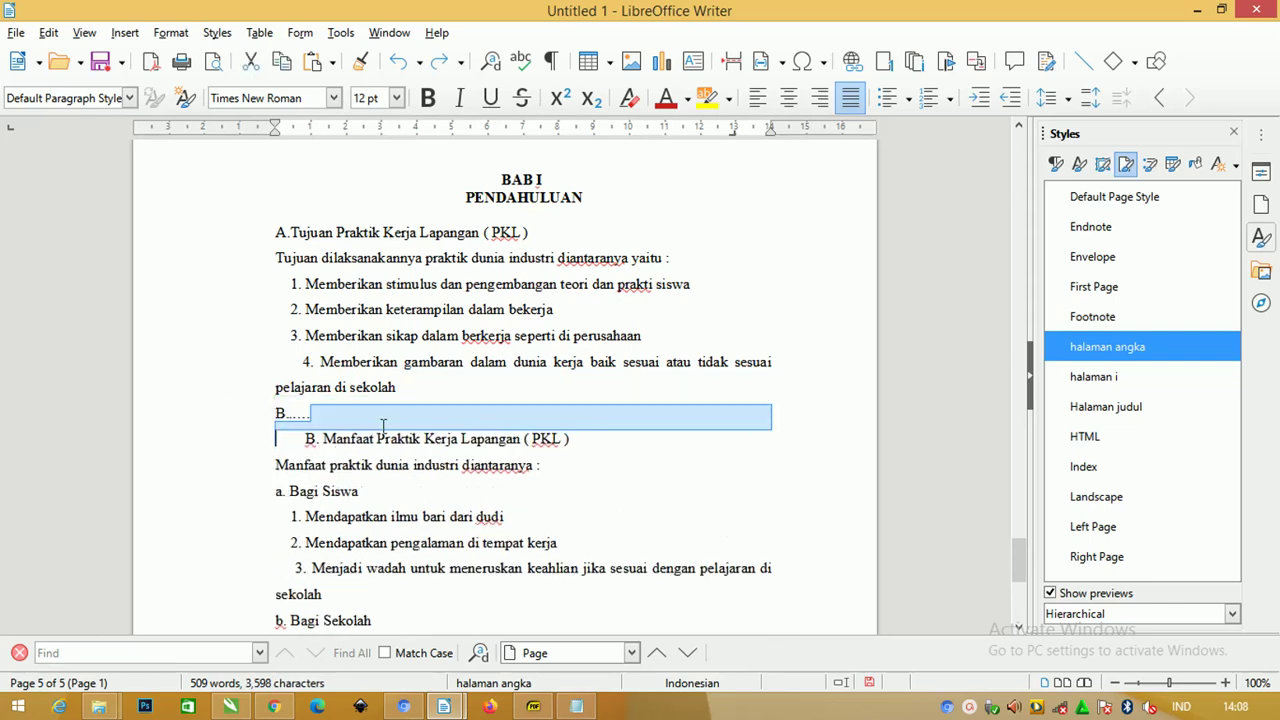
click(318, 414)
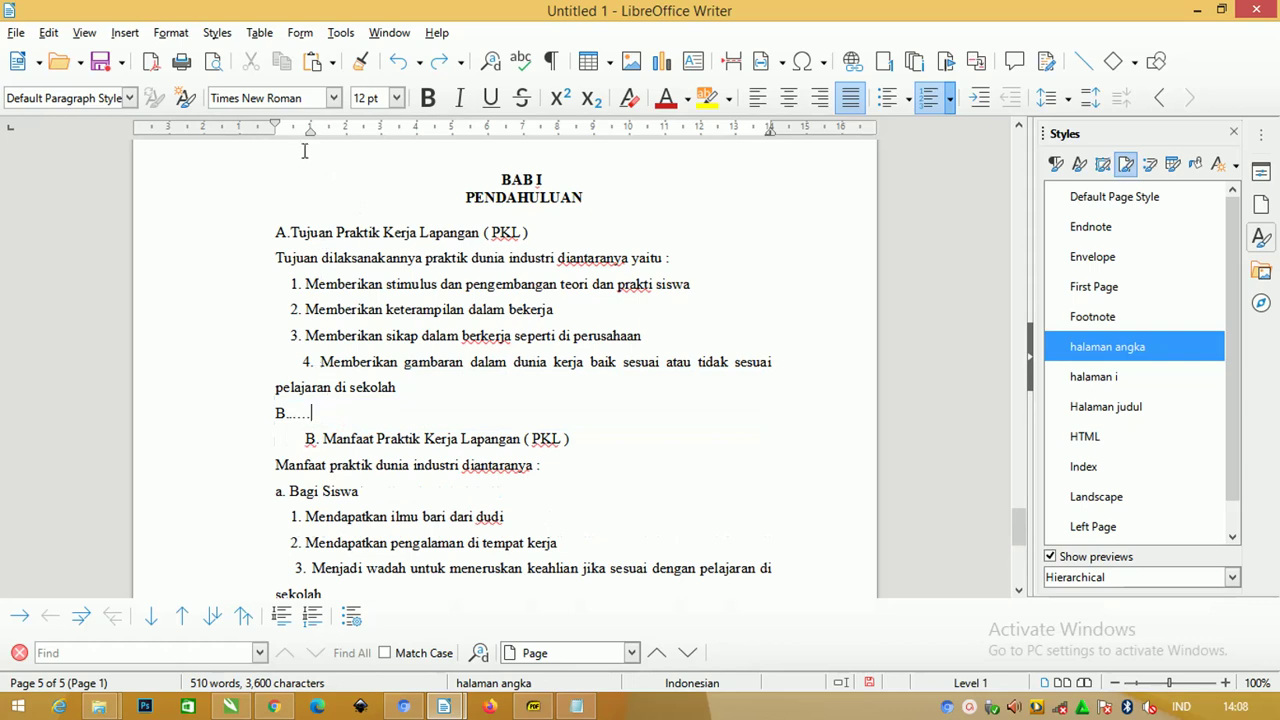
drag(310, 129, 305, 131)
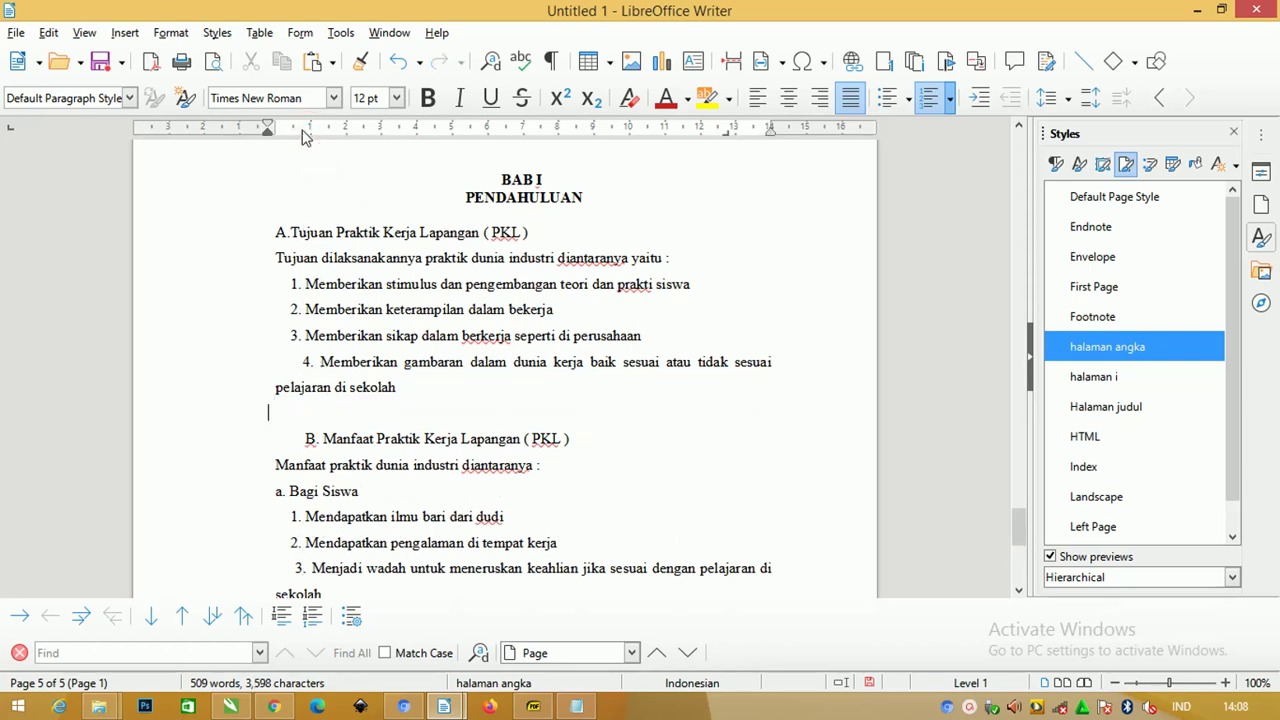
Step: Copy the A.Tujuan heading and paste it as a new line after item 4
drag(560, 234, 215, 224)
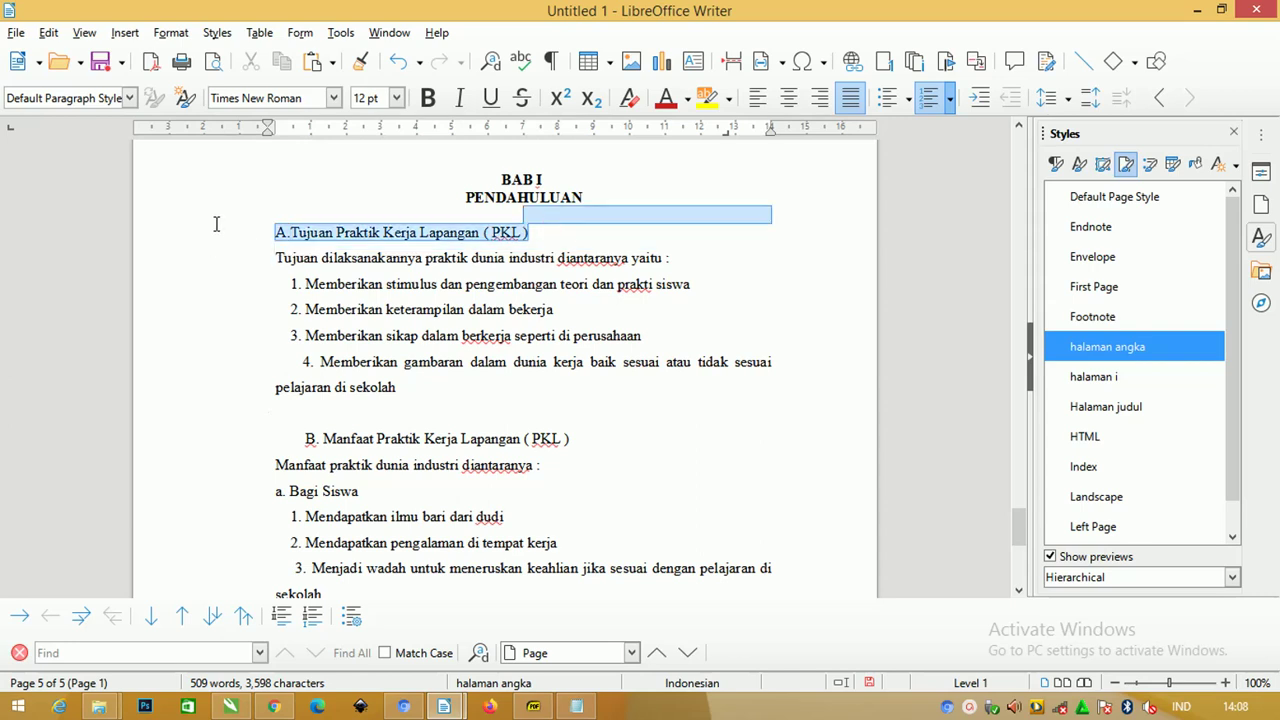
drag(540, 232, 163, 234)
key(ctrl+c)
click(305, 403)
key(ctrl+v)
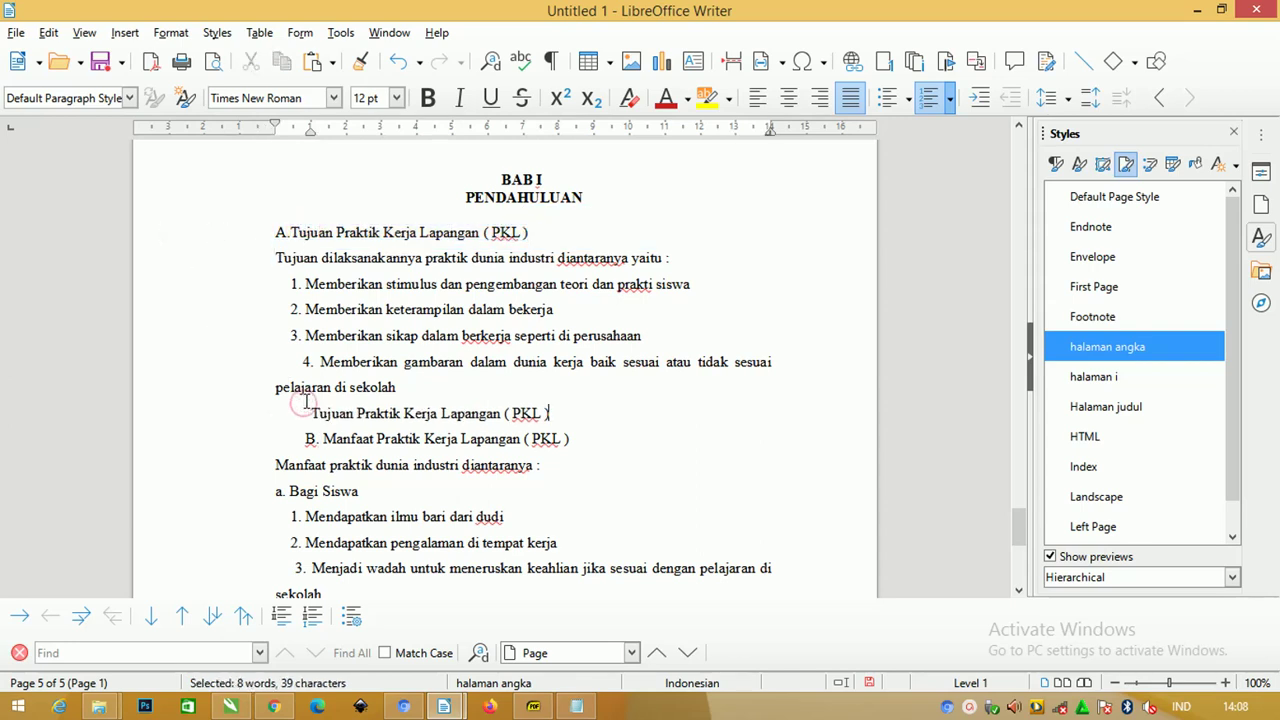
click(303, 412)
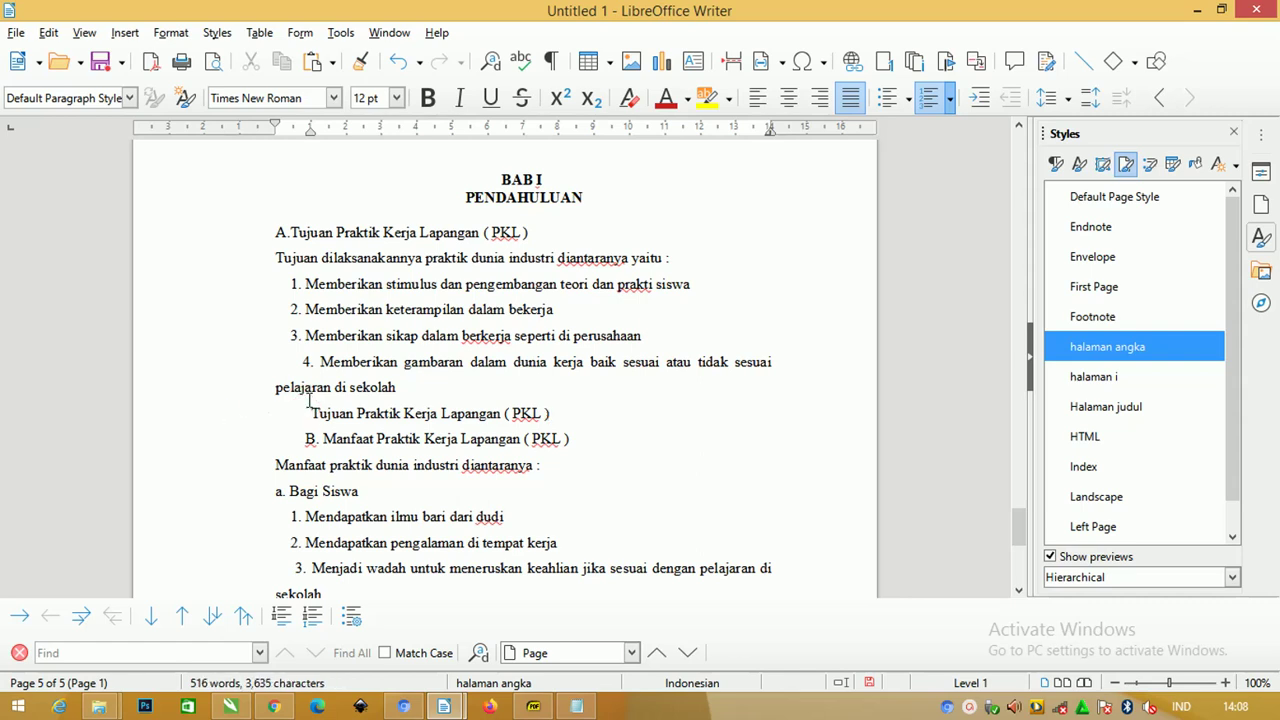
key(Return)
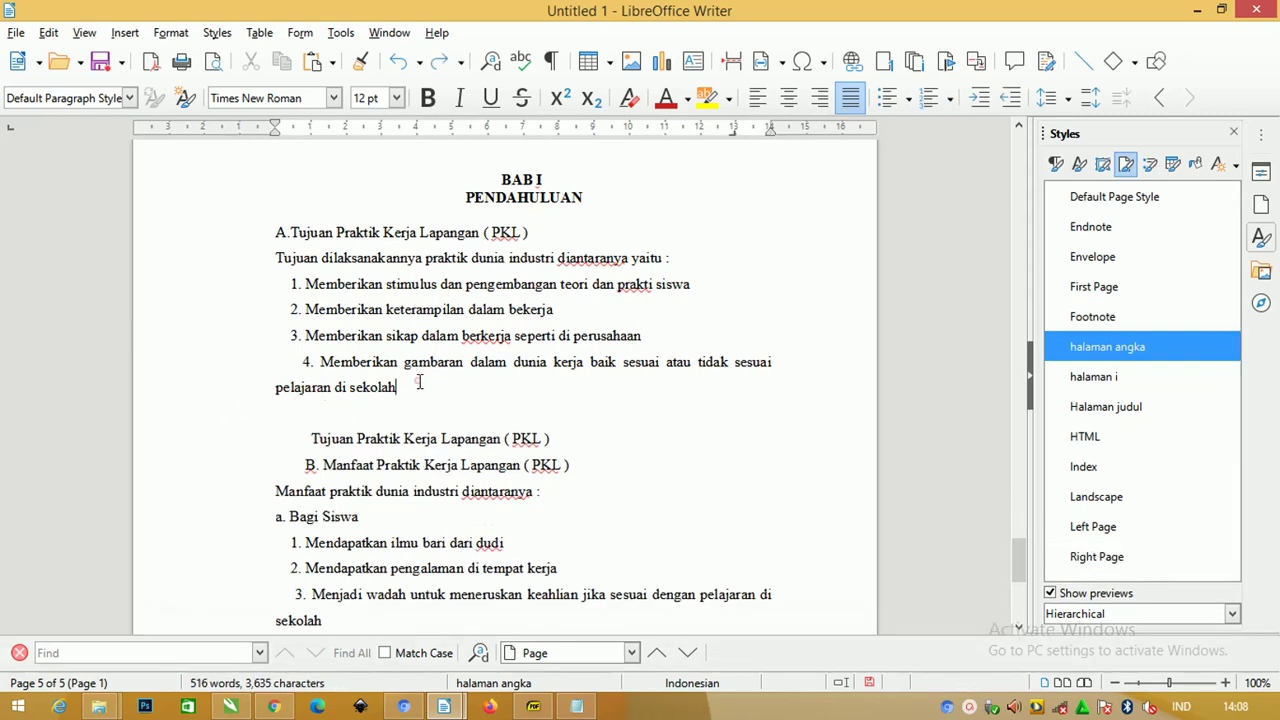
key(Return)
key(Return)
key(ctrl+v)
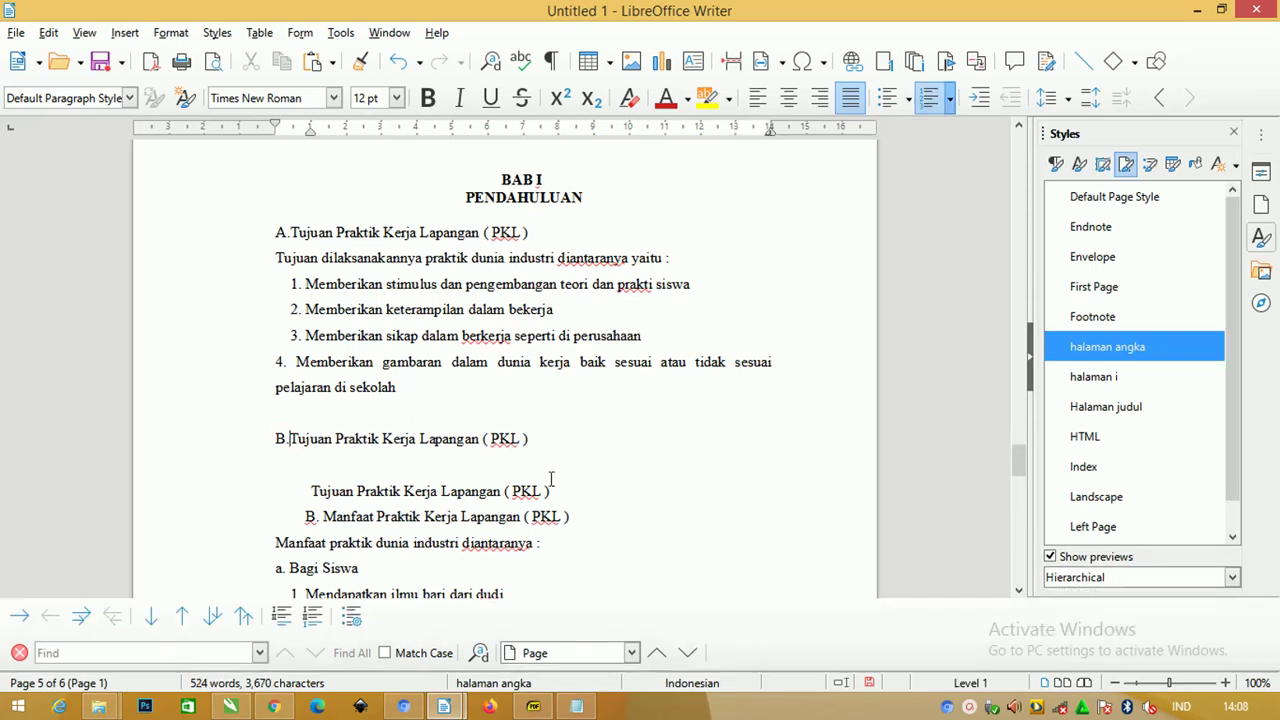
Step: Delete the leftover Tujuan text, empty line and spaces, leaving 'B.Manfaat Praktik Kerja Lapangan ( PKL )'
drag(561, 484, 244, 492)
key(Delete)
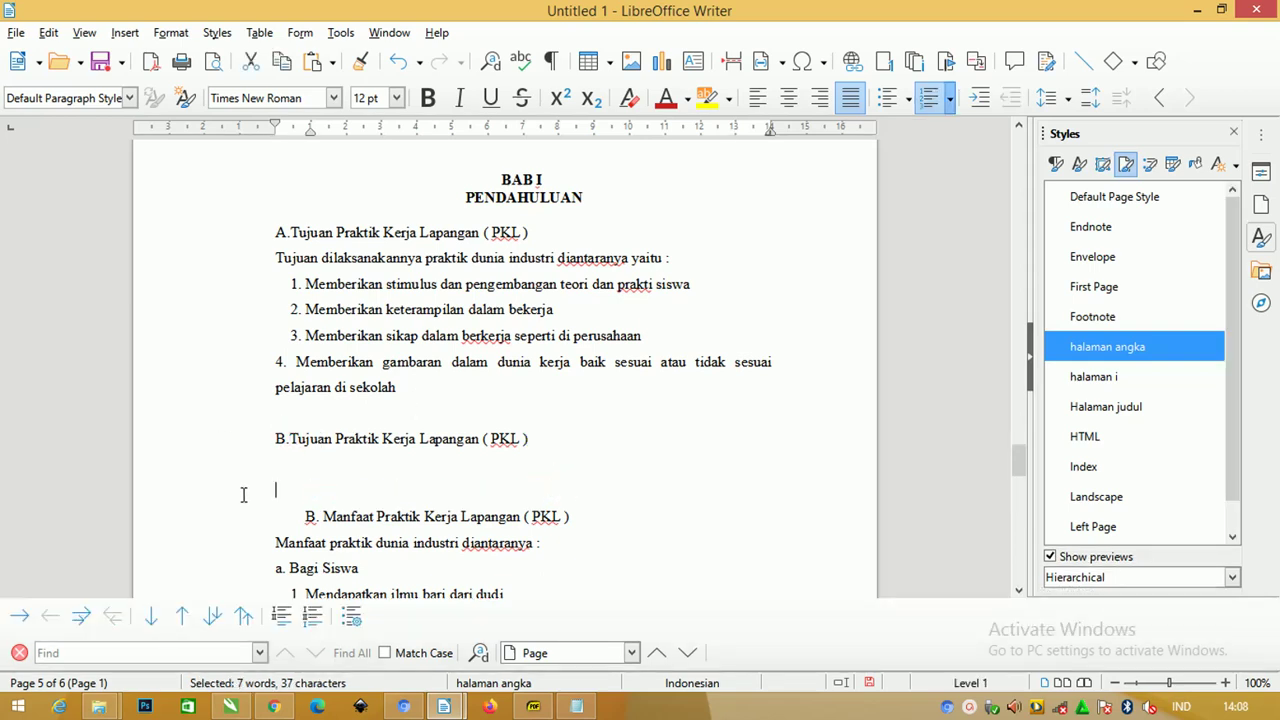
key(BackSpace)
key(Delete)
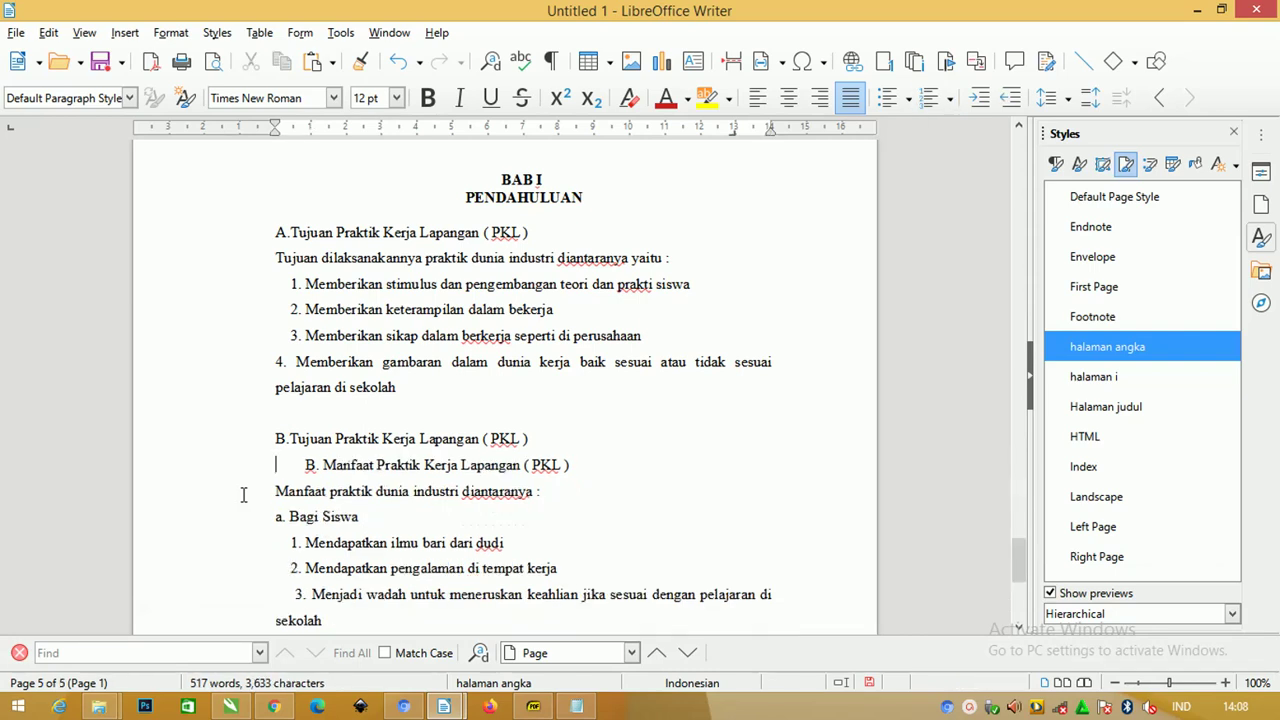
key(Delete)
key(Delete)
key(Delete)
key(Delete)
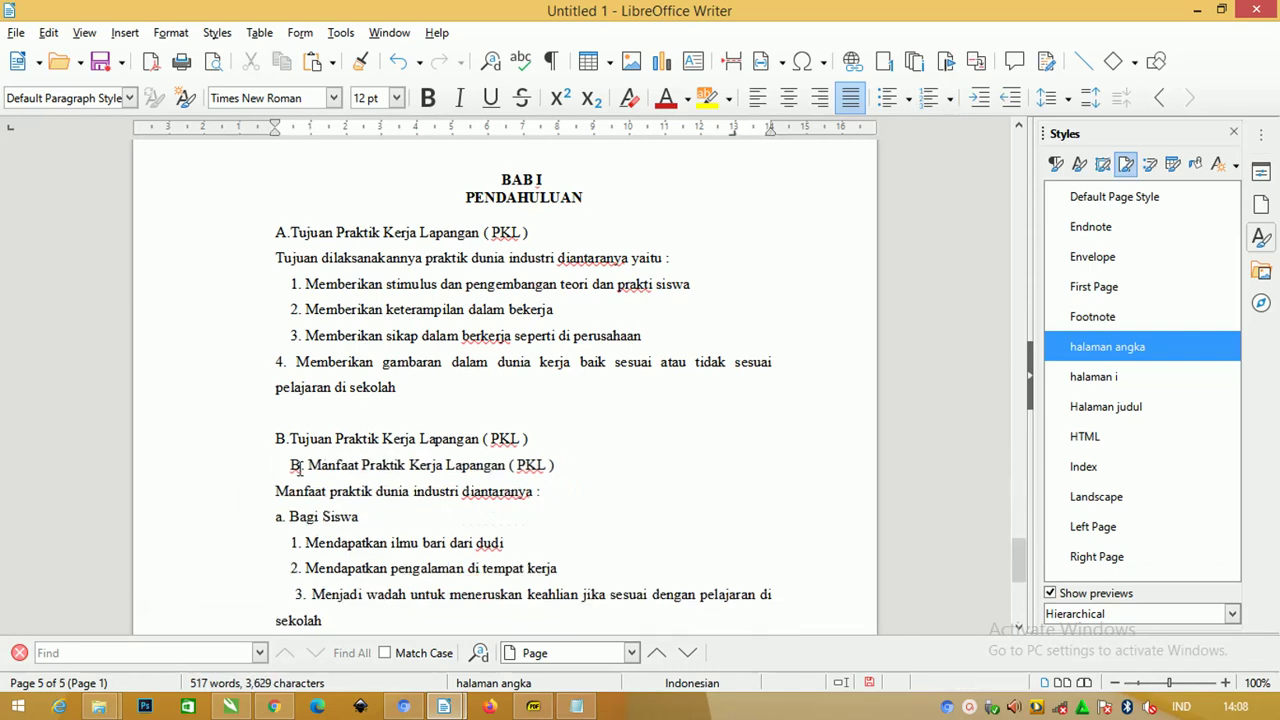
drag(307, 464, 298, 438)
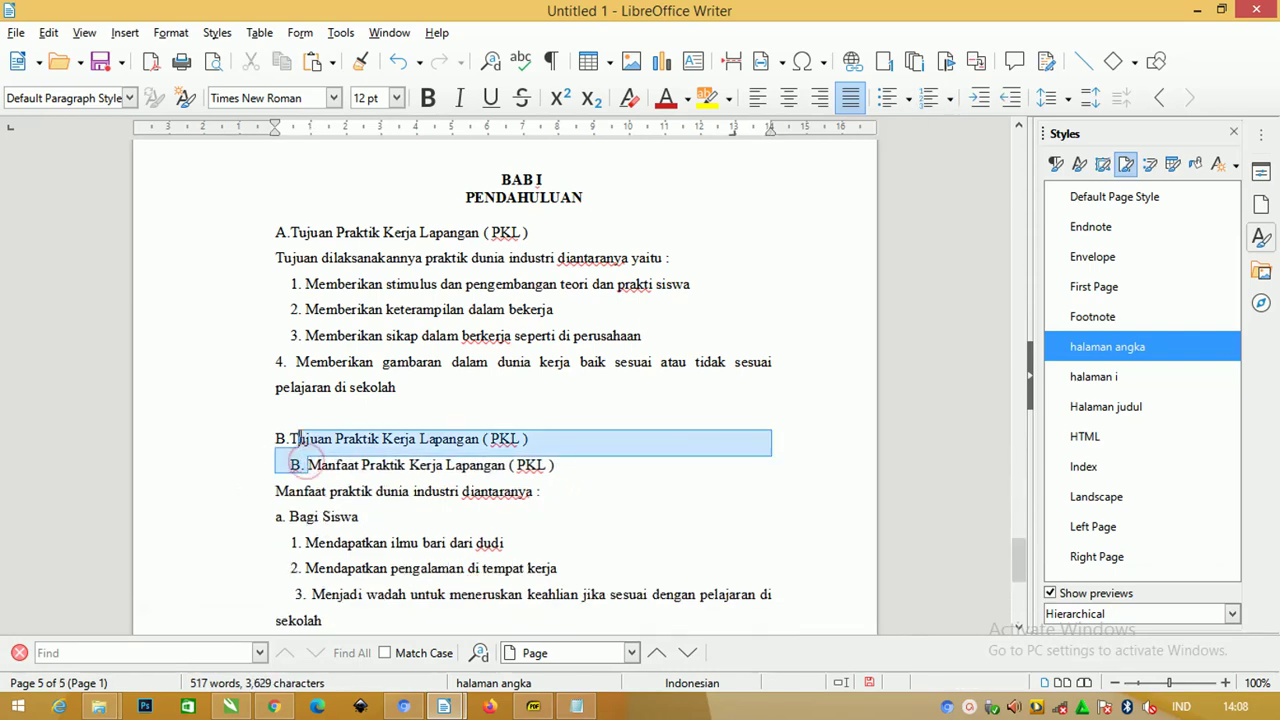
key(Delete)
key(BackSpace)
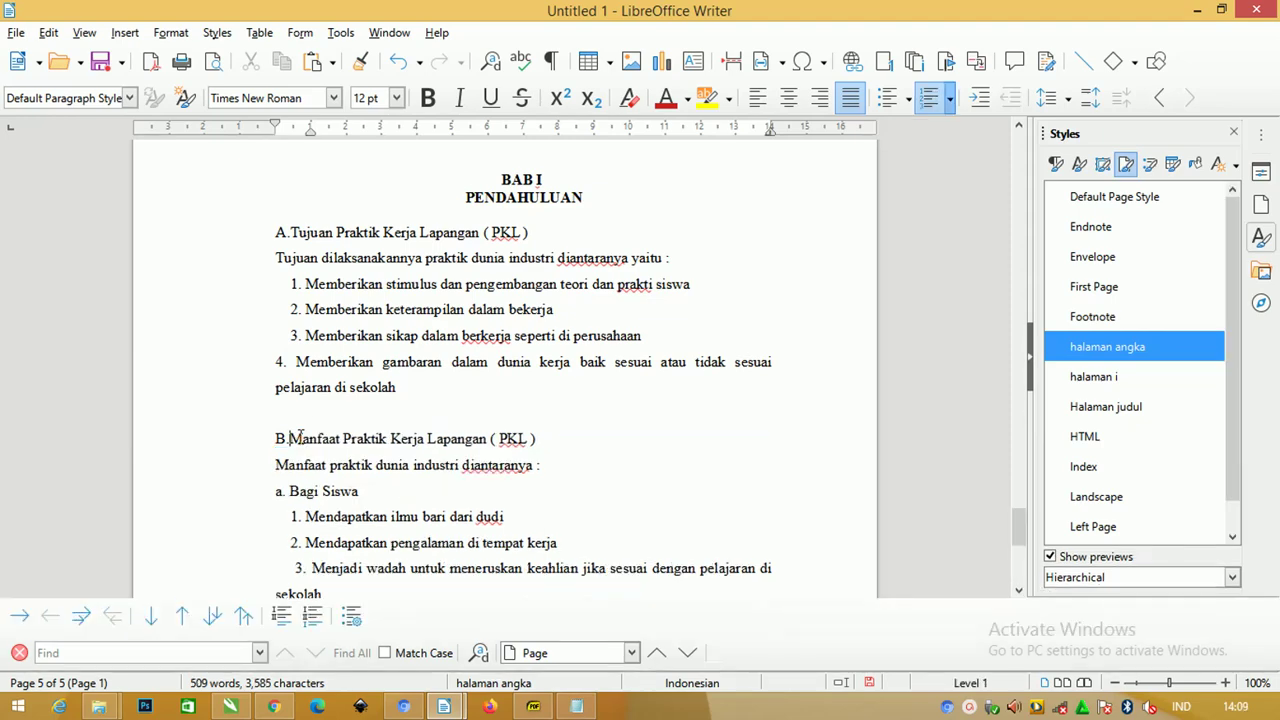
Step: Clear stray numbering and spacing, then apply automatic numbering to the three Bagi Siswa items
scroll(329, 399, down, 3)
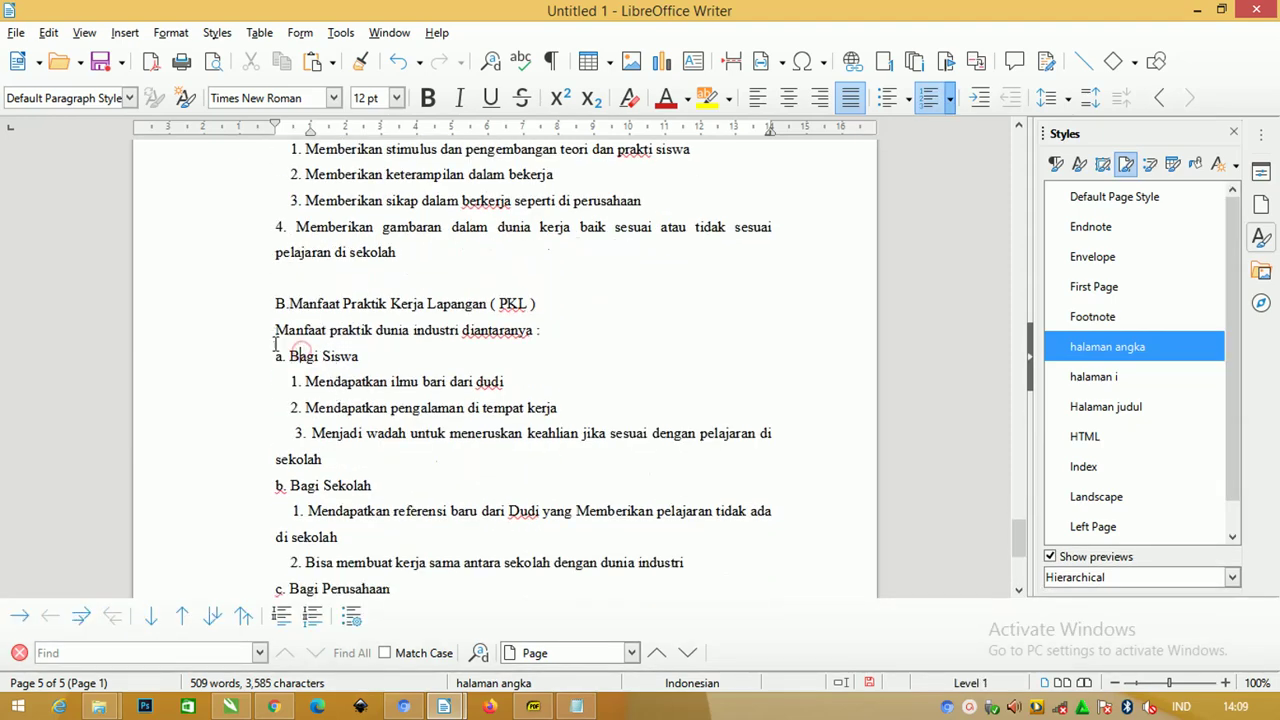
key(BackSpace)
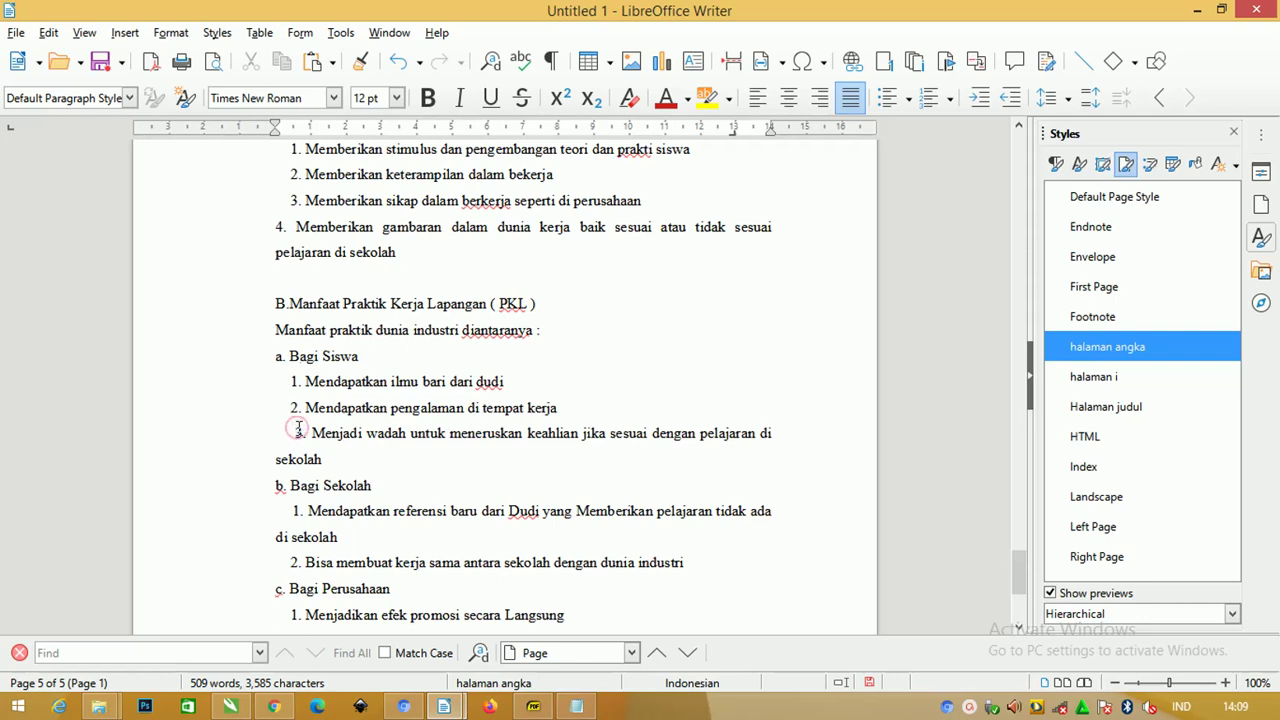
key(BackSpace)
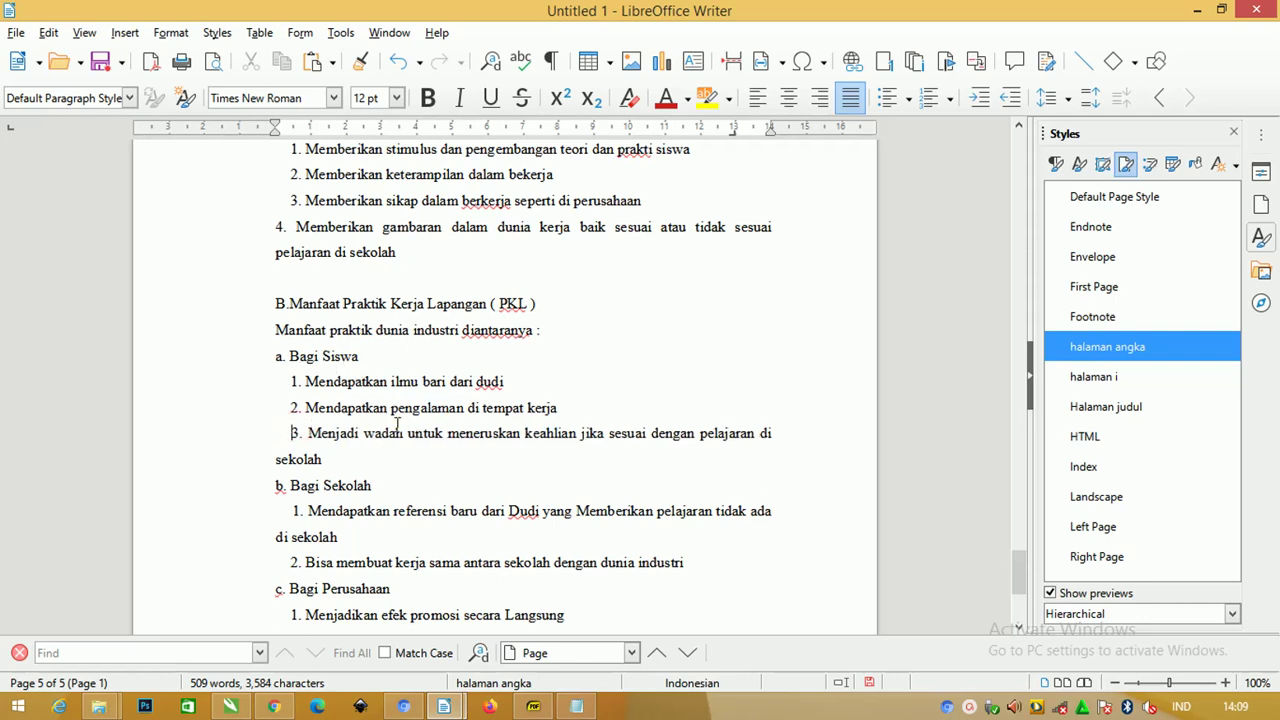
drag(788, 433, 178, 376)
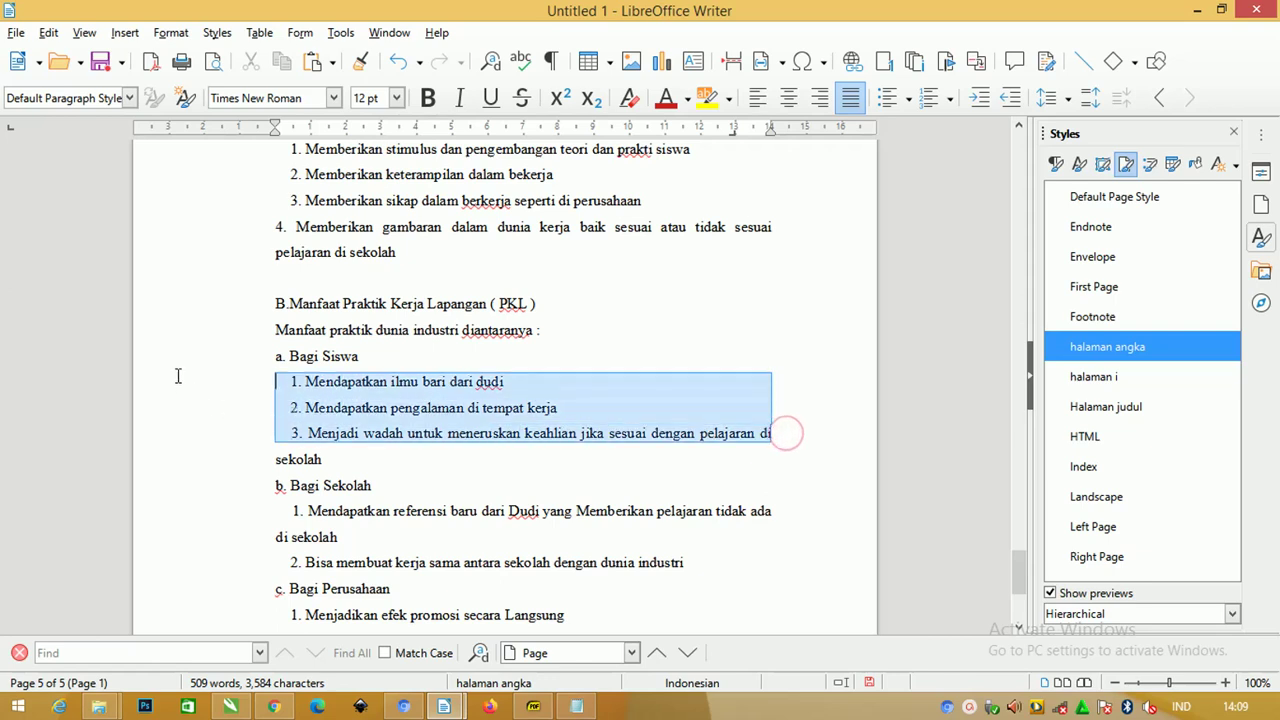
click(930, 97)
Step: Delete the manually typed 1., 2. and 3. from the three items
click(336, 384)
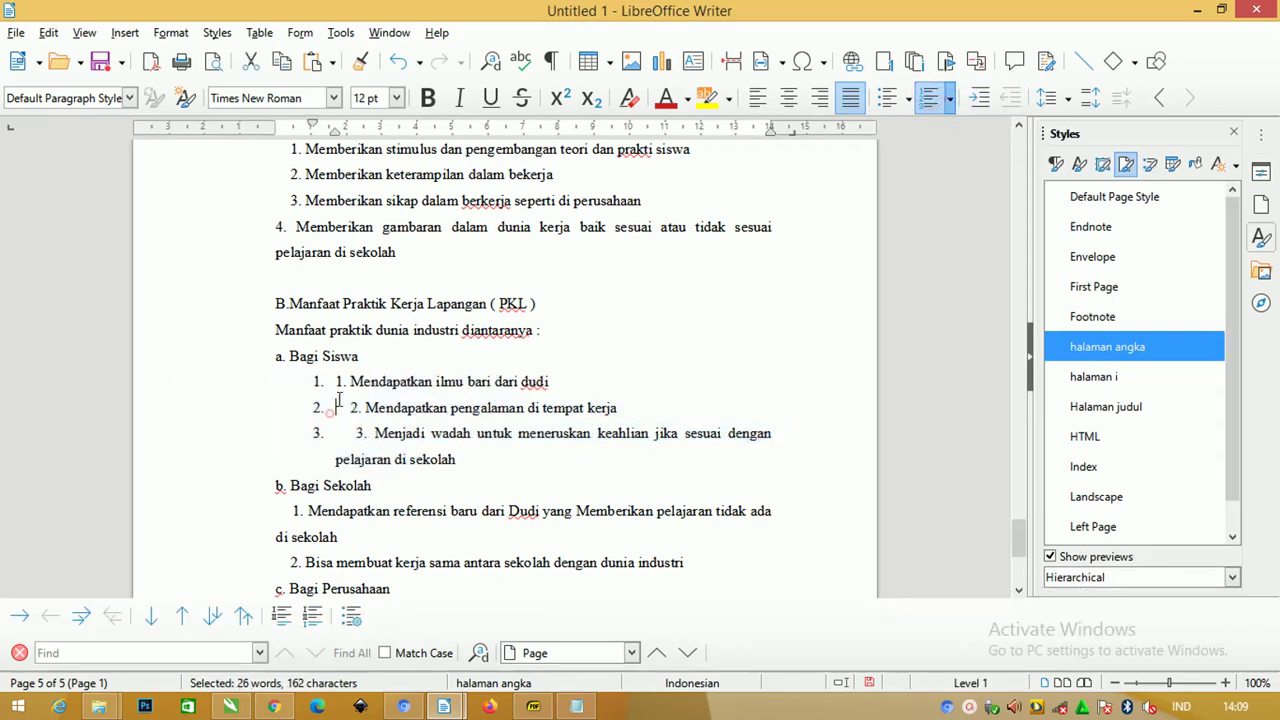
key(Delete)
key(Delete)
key(Delete)
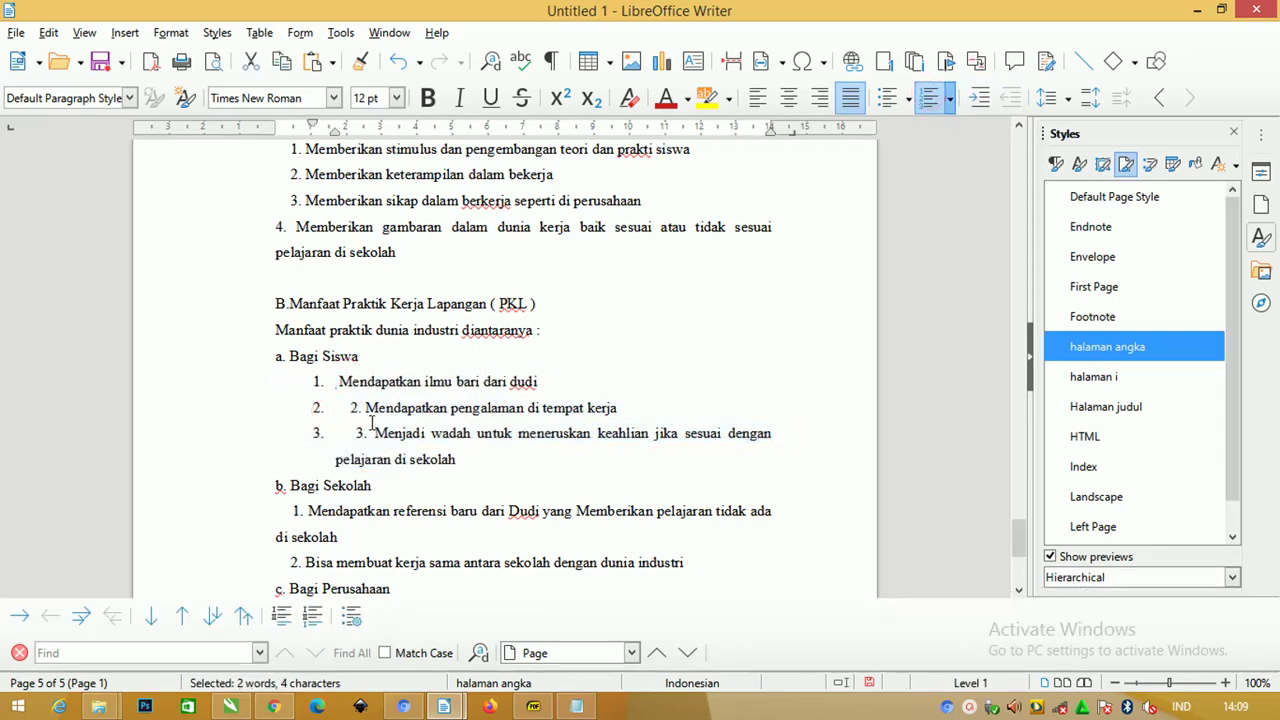
key(Delete)
drag(366, 408, 300, 405)
key(Delete)
drag(368, 435, 296, 427)
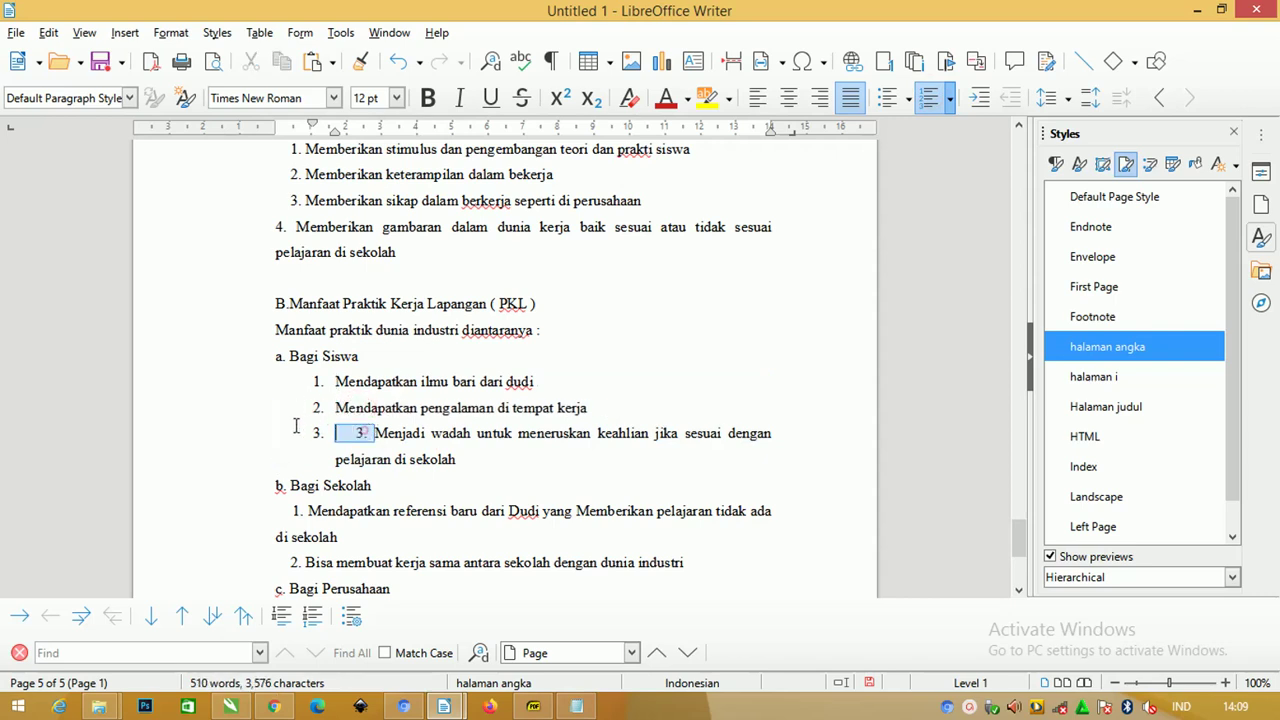
key(Delete)
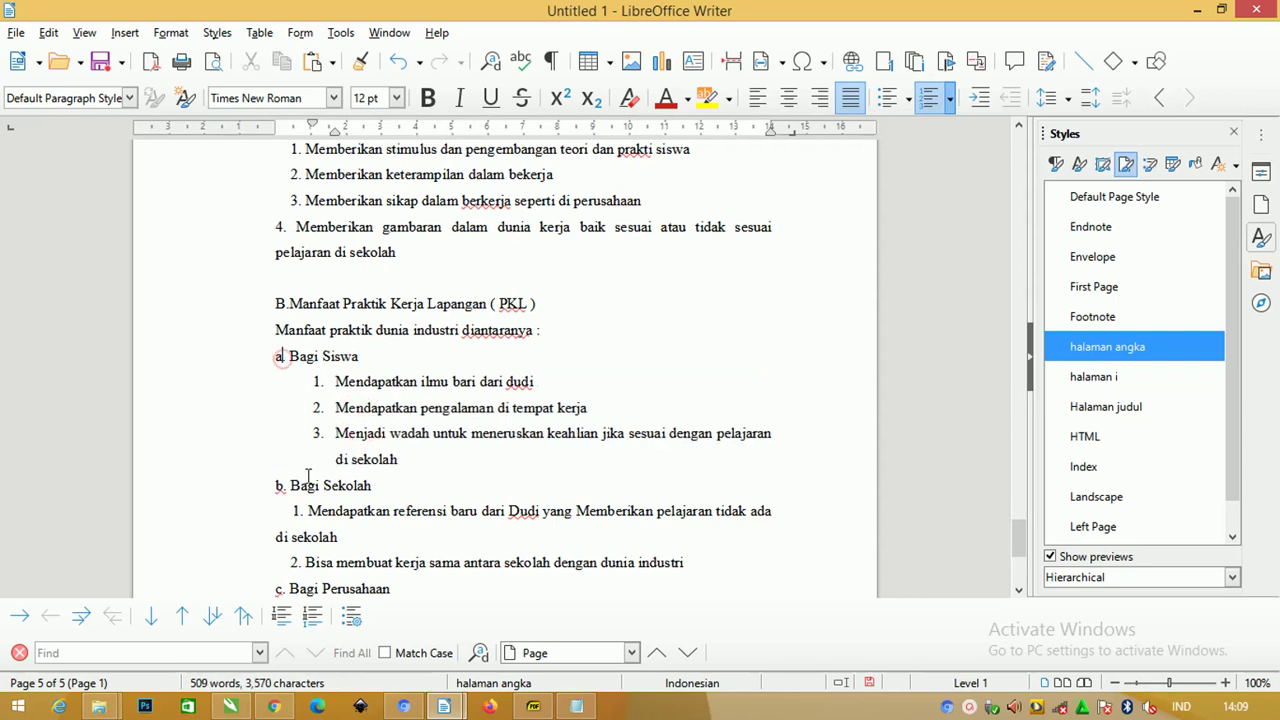
Step: Select the typed a. label in front of the Bagi Siswa heading
click(318, 303)
scroll(330, 305, down, 6)
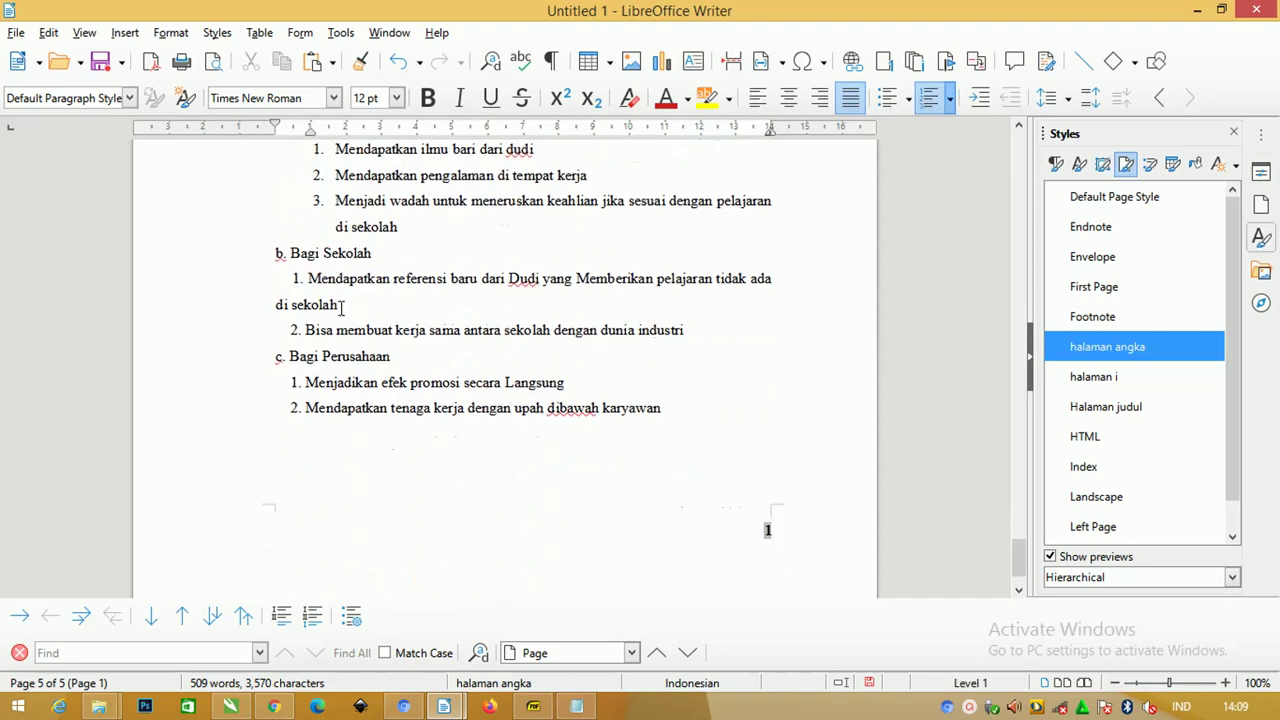
scroll(342, 307, up, 5)
scroll(342, 308, up, 2)
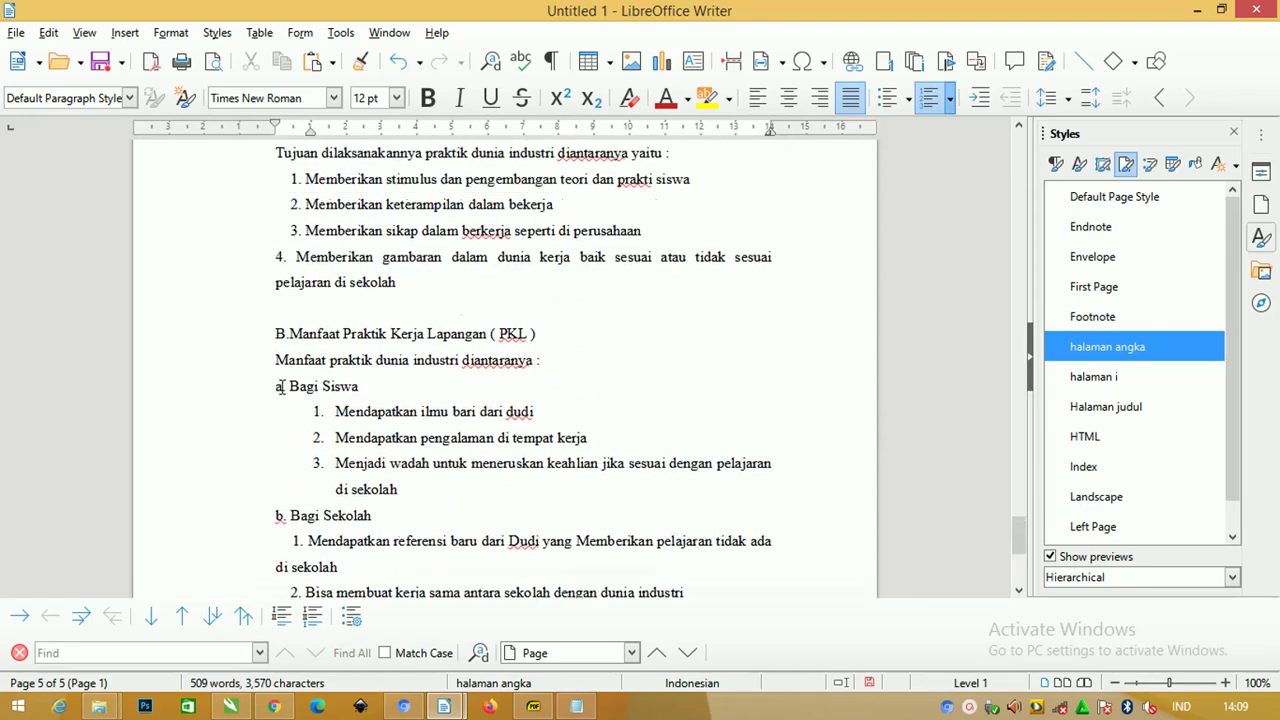
drag(291, 386, 275, 386)
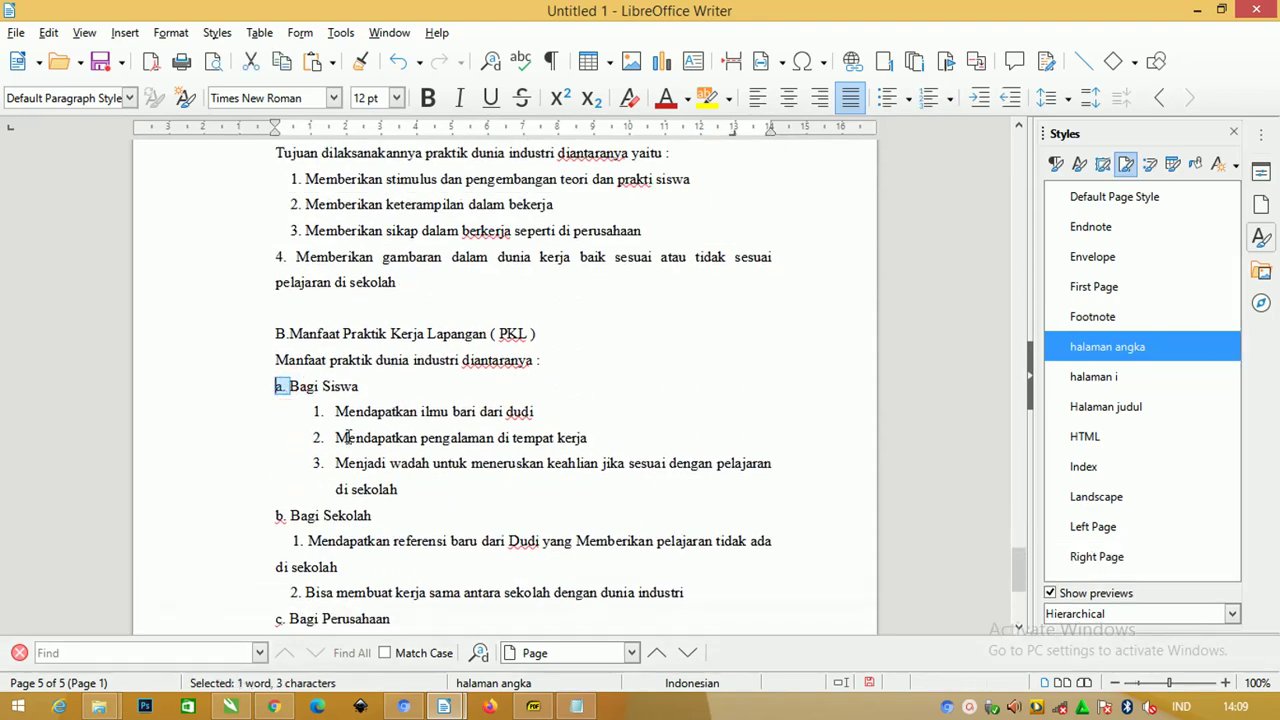
Step: Give the Bagi Siswa line automatic a, b, c lettering and delete the typed a
click(950, 98)
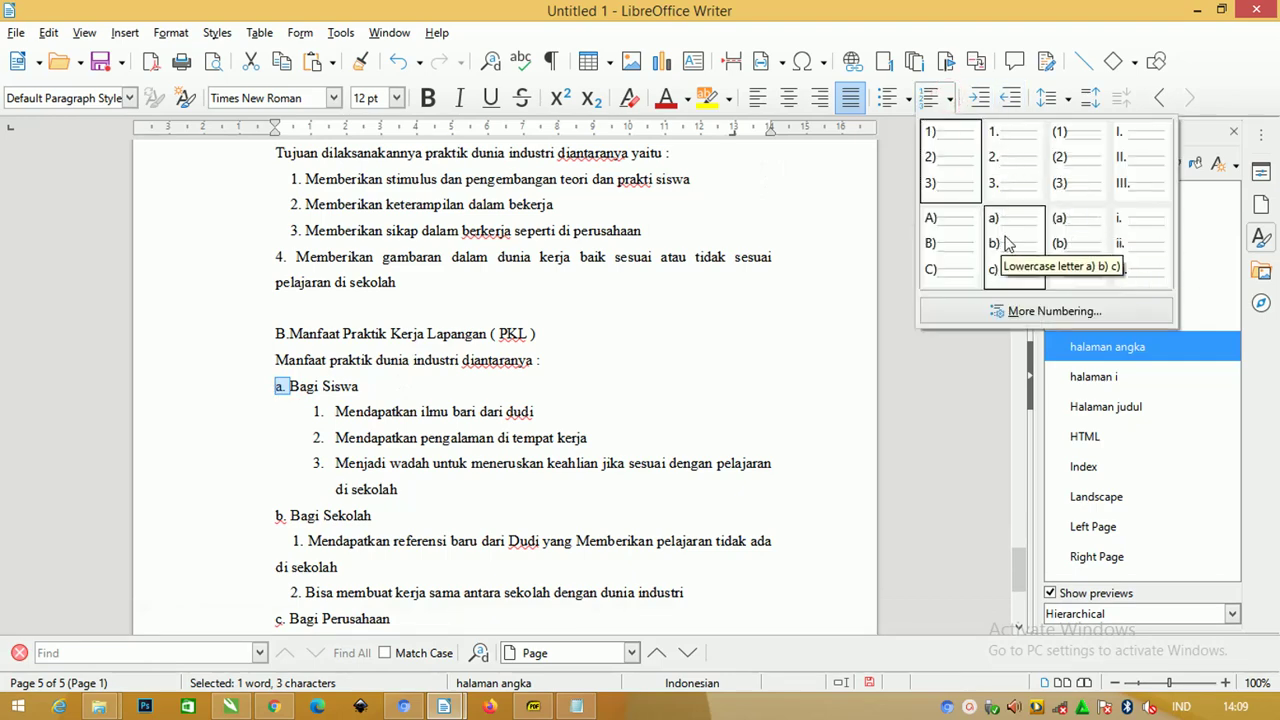
click(1008, 311)
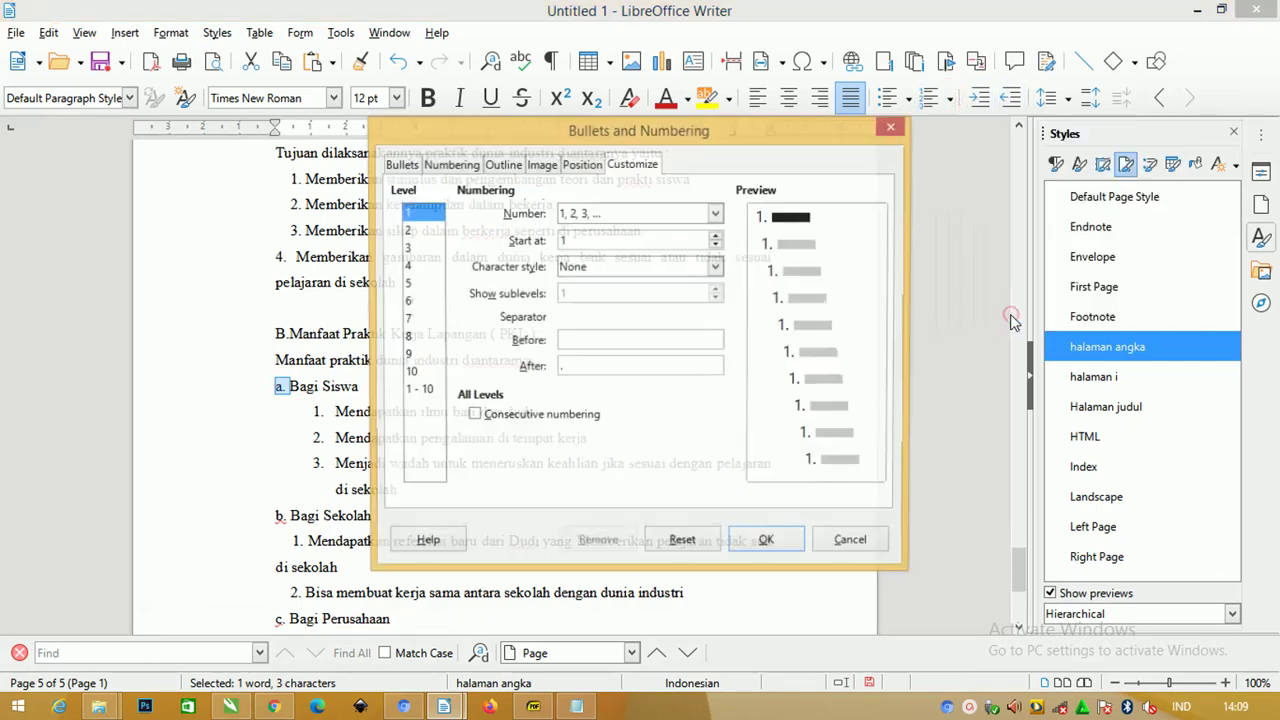
click(690, 213)
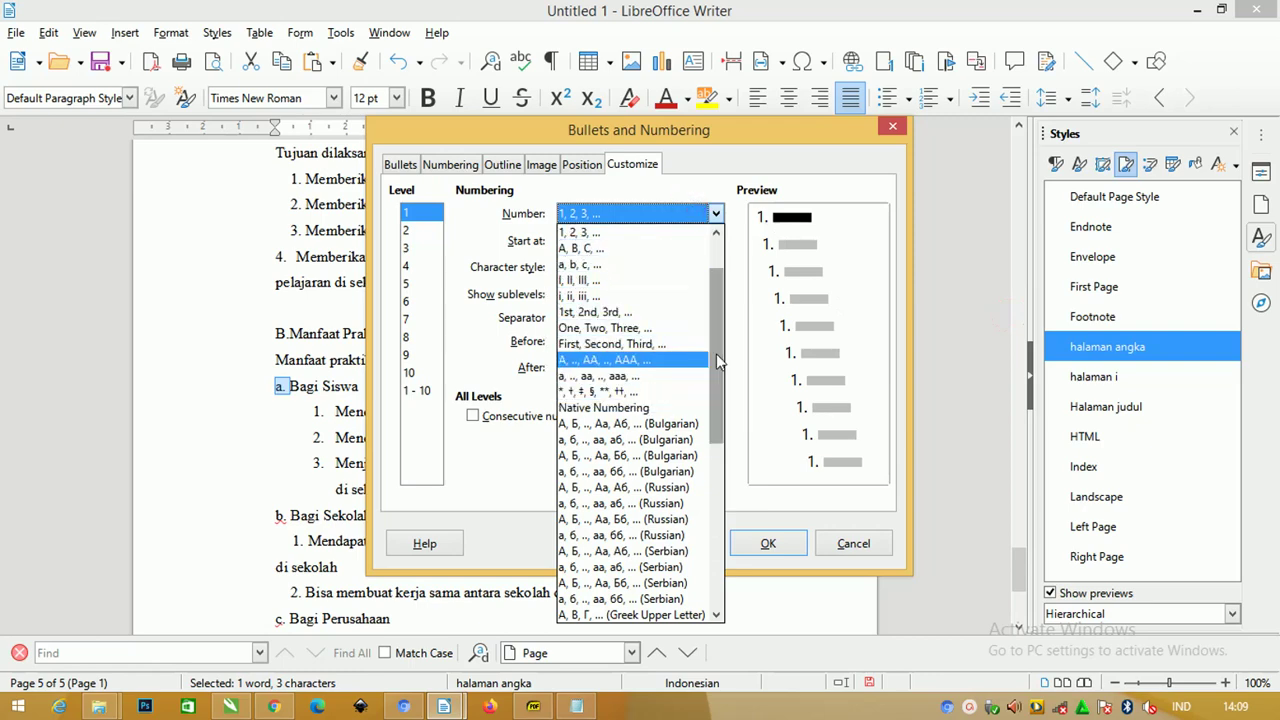
drag(719, 362, 714, 243)
click(613, 326)
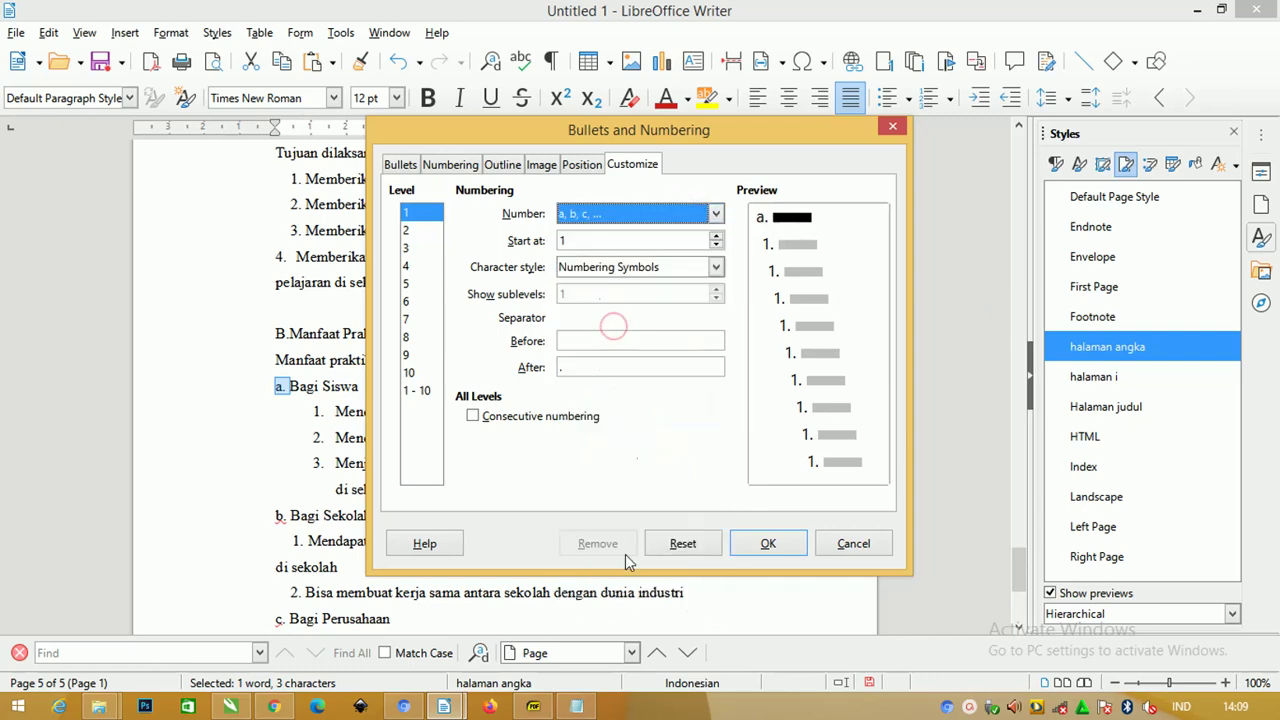
click(765, 546)
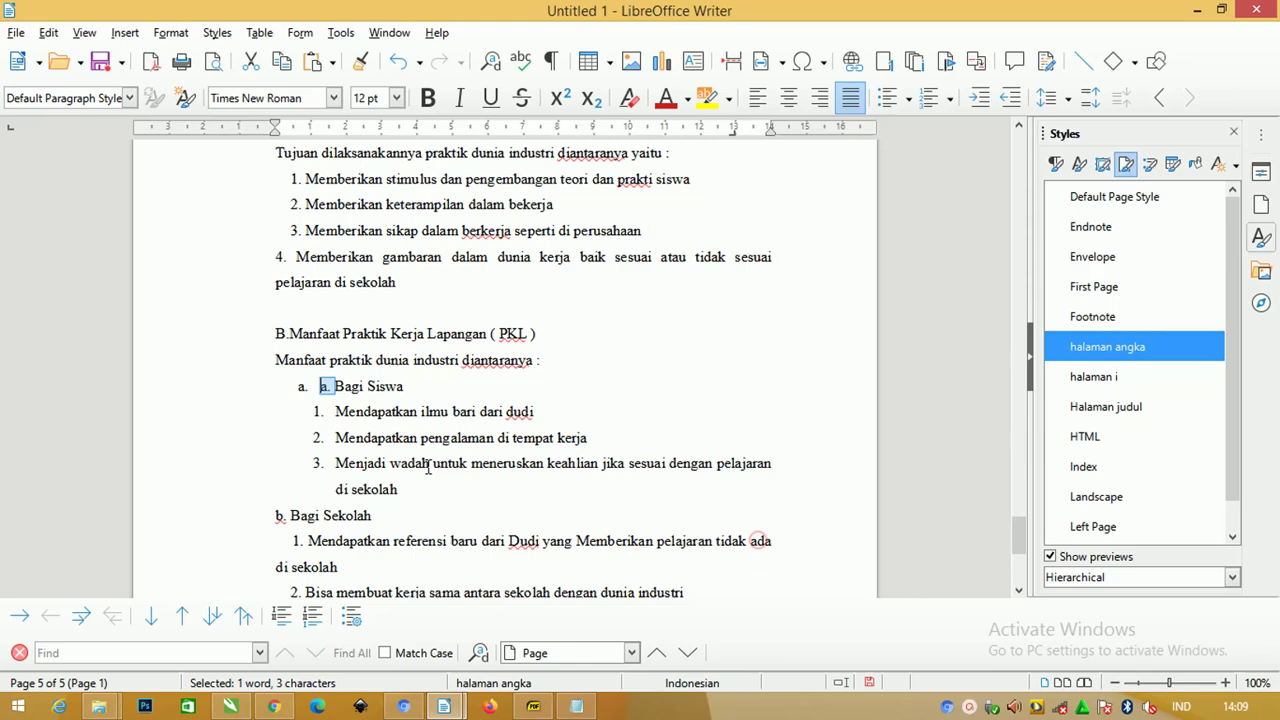
click(340, 386)
key(Delete)
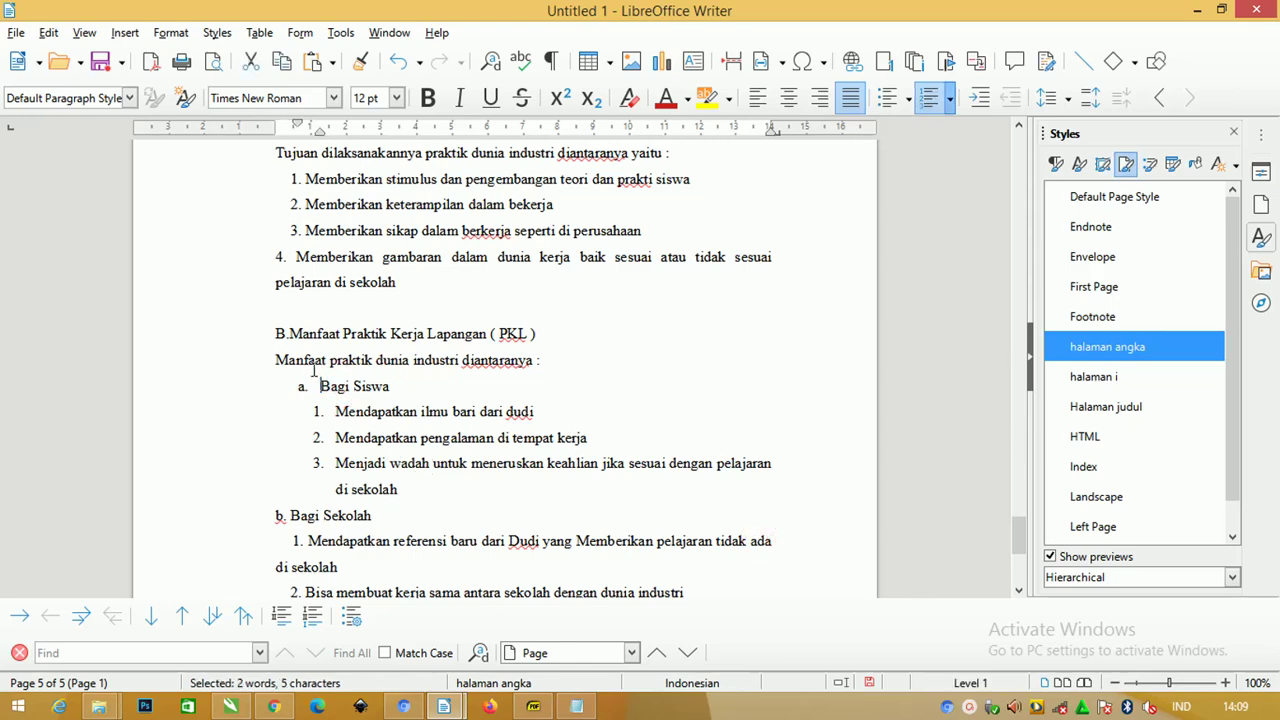
Step: Adjust the a.Bagi Siswa line's indent on the ruler
scroll(373, 338, down, 3)
drag(398, 252, 322, 253)
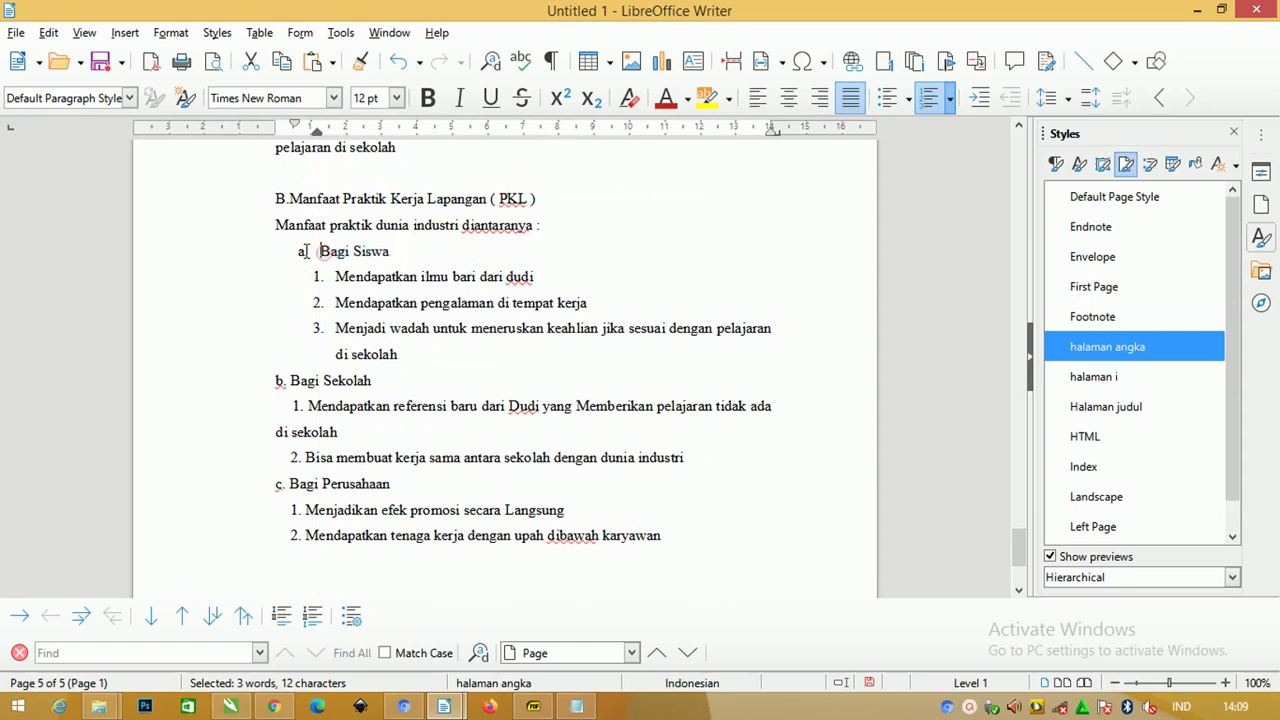
click(302, 251)
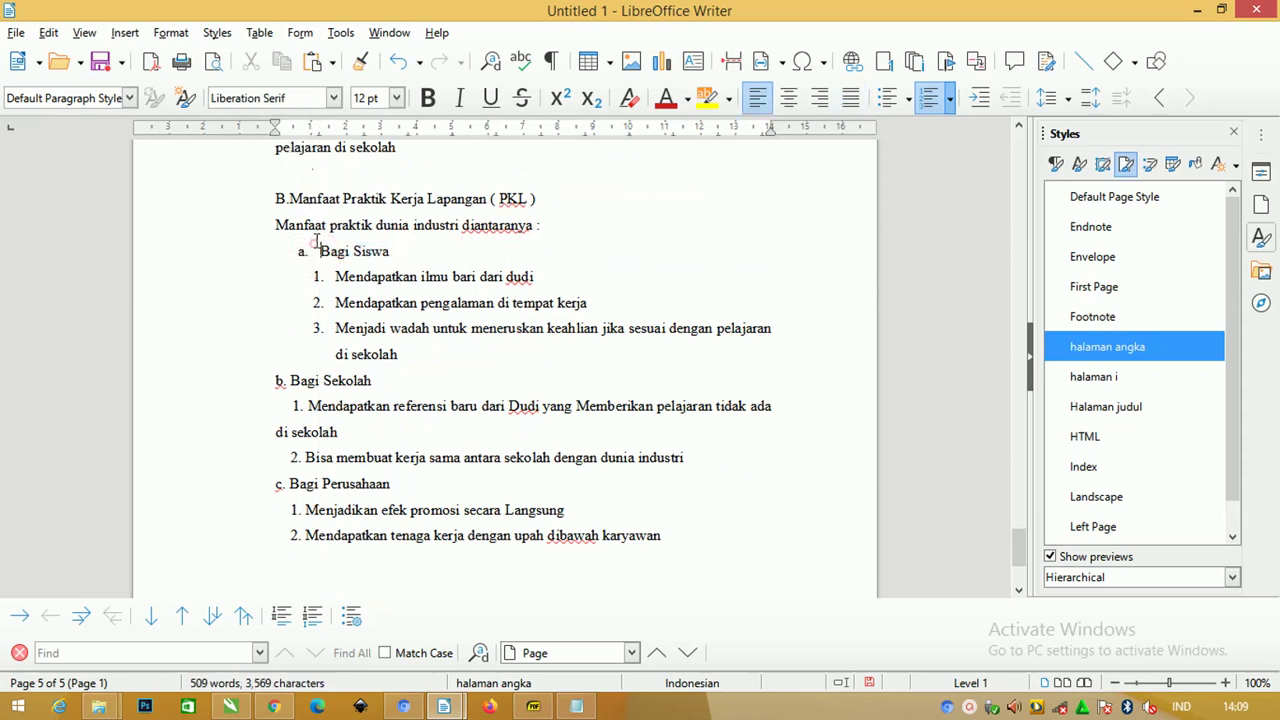
click(318, 250)
drag(310, 128, 276, 133)
Step: Paste the copied a.Bagi Siswa heading after item 3 and trim it to read b.Bagi Sekolah
drag(359, 251, 273, 244)
key(ctrl+c)
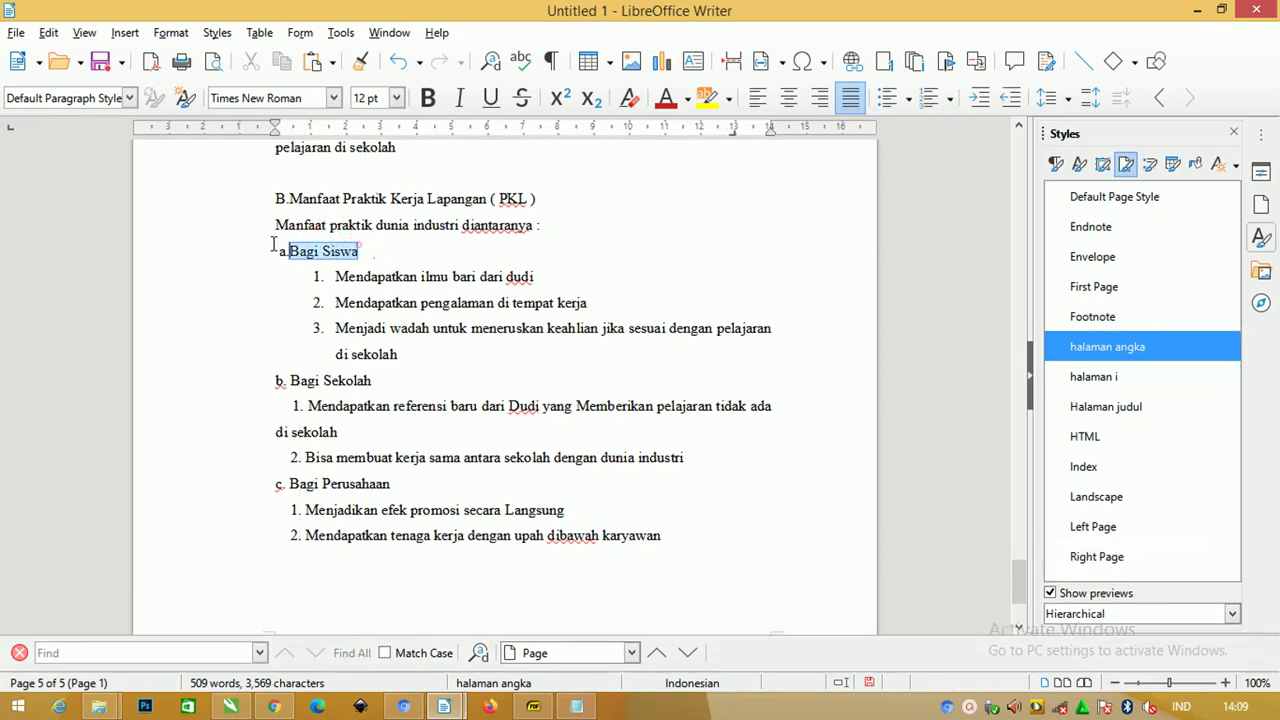
click(404, 354)
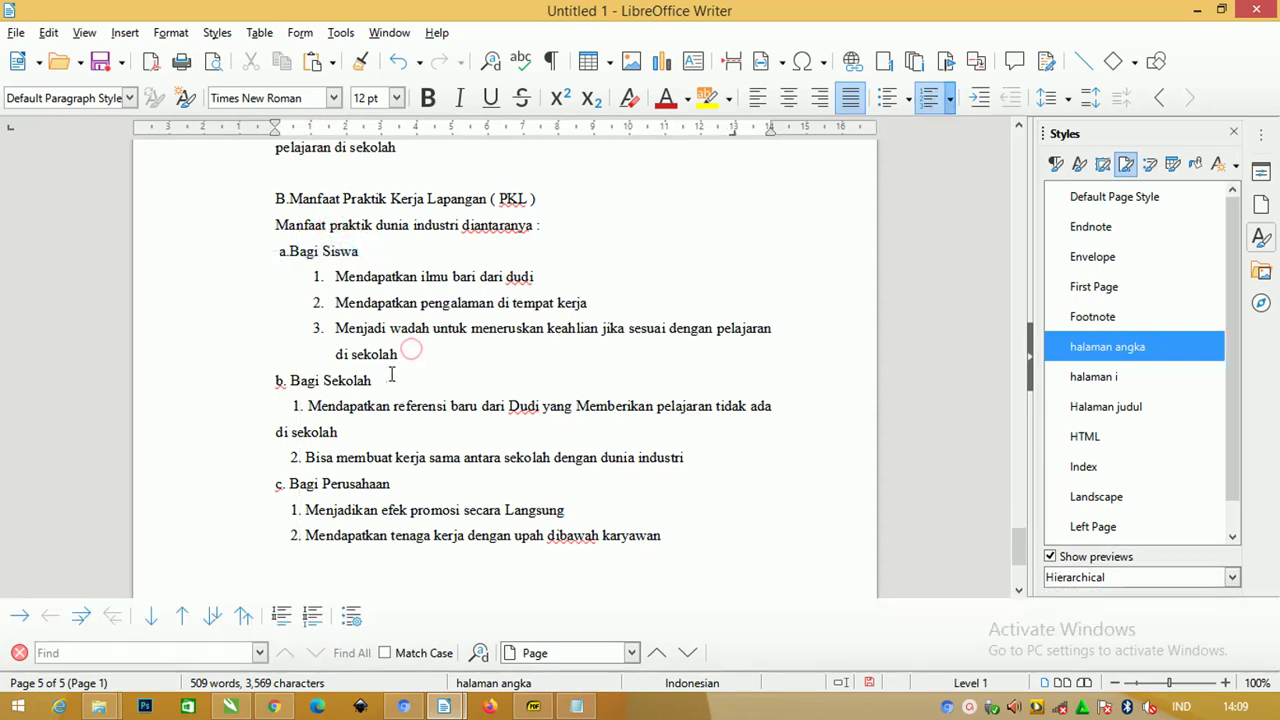
click(290, 380)
key(ctrl+v)
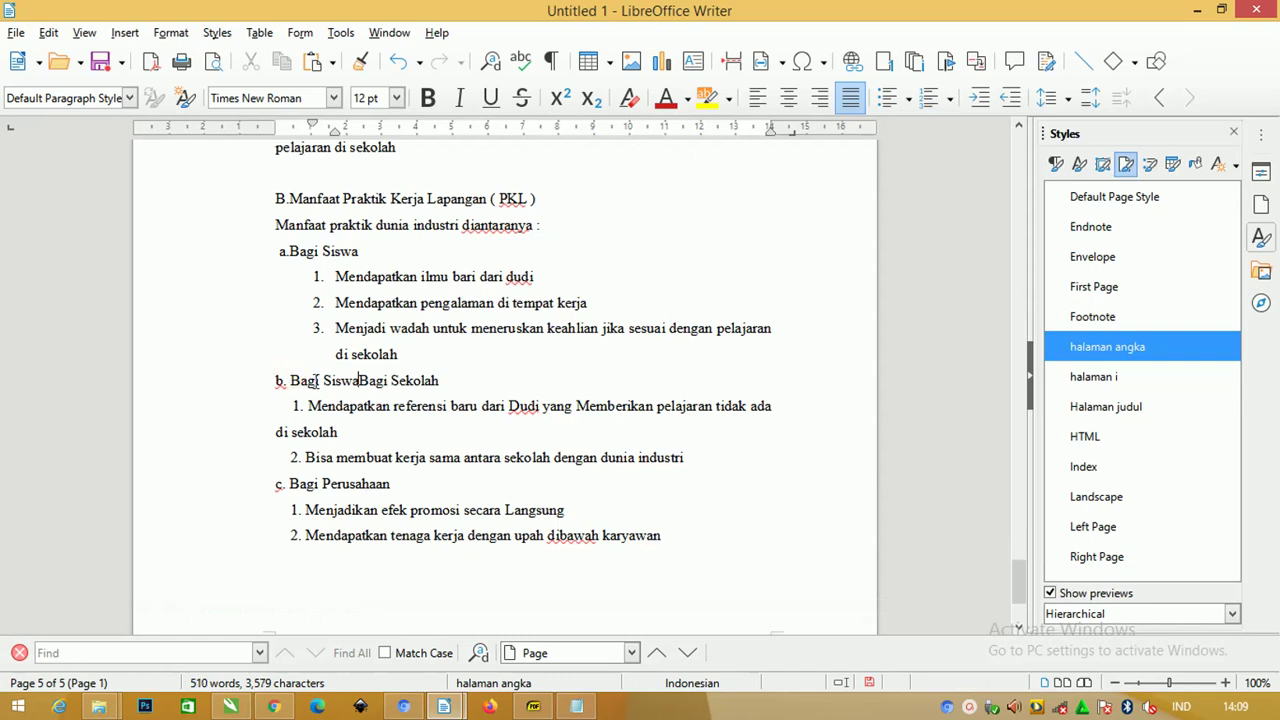
drag(290, 380, 229, 372)
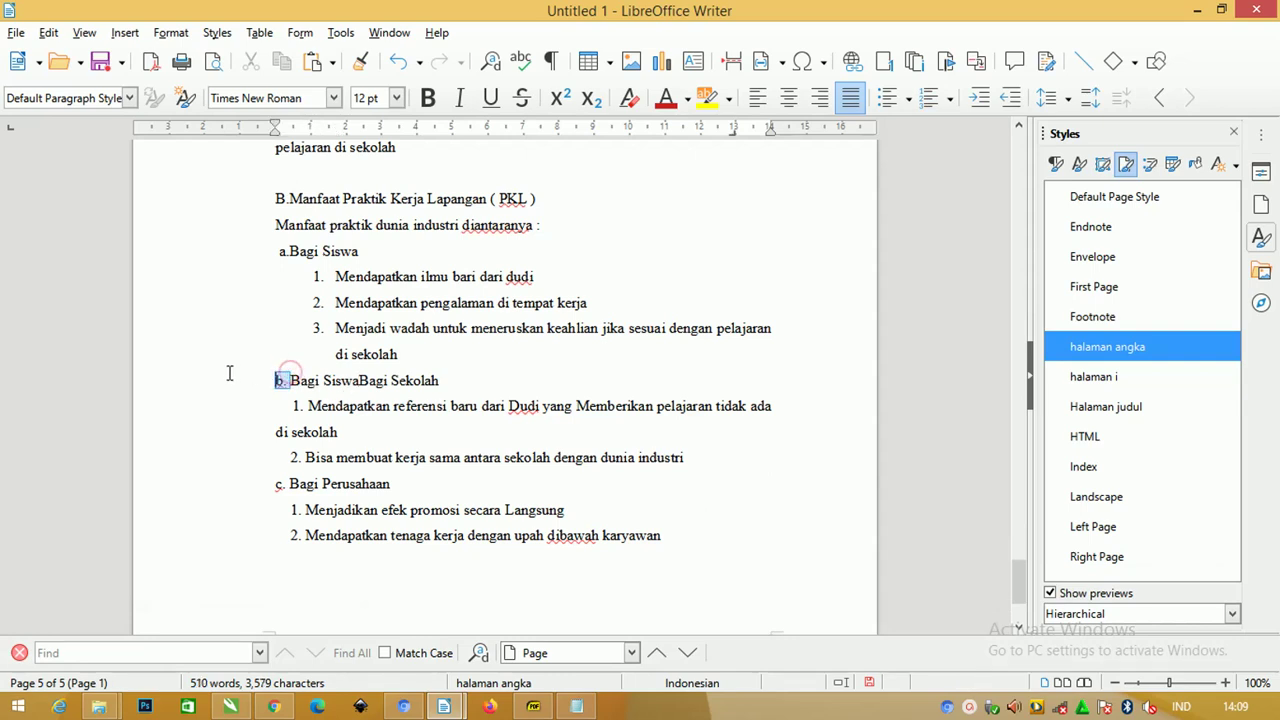
key(ctrl+z)
click(412, 354)
key(Return)
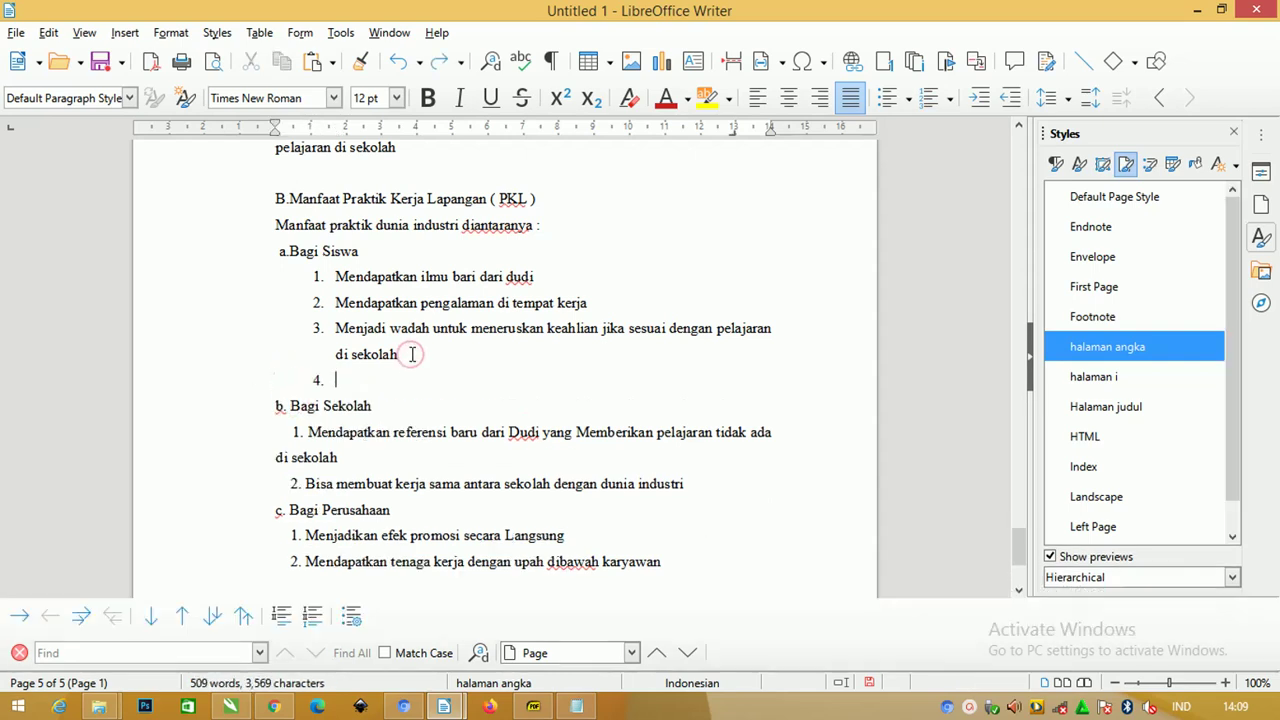
key(Return)
text(b.Bagi Siswa)
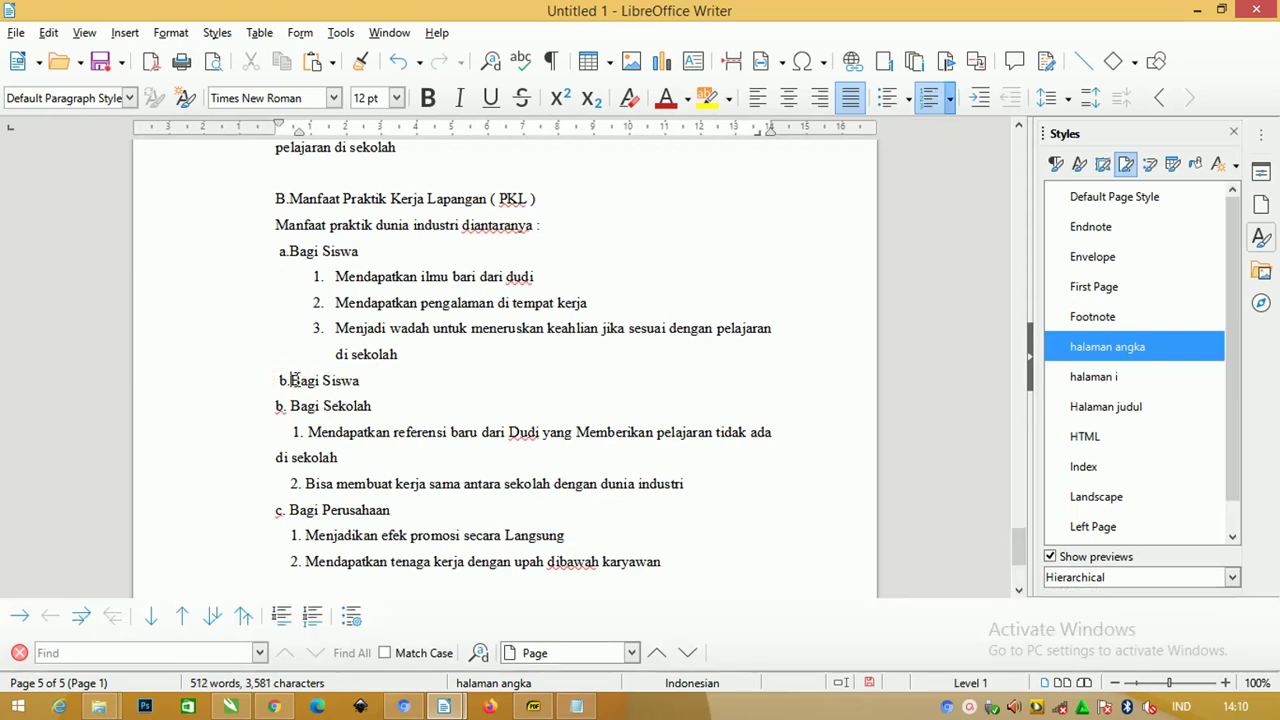
drag(322, 381, 318, 406)
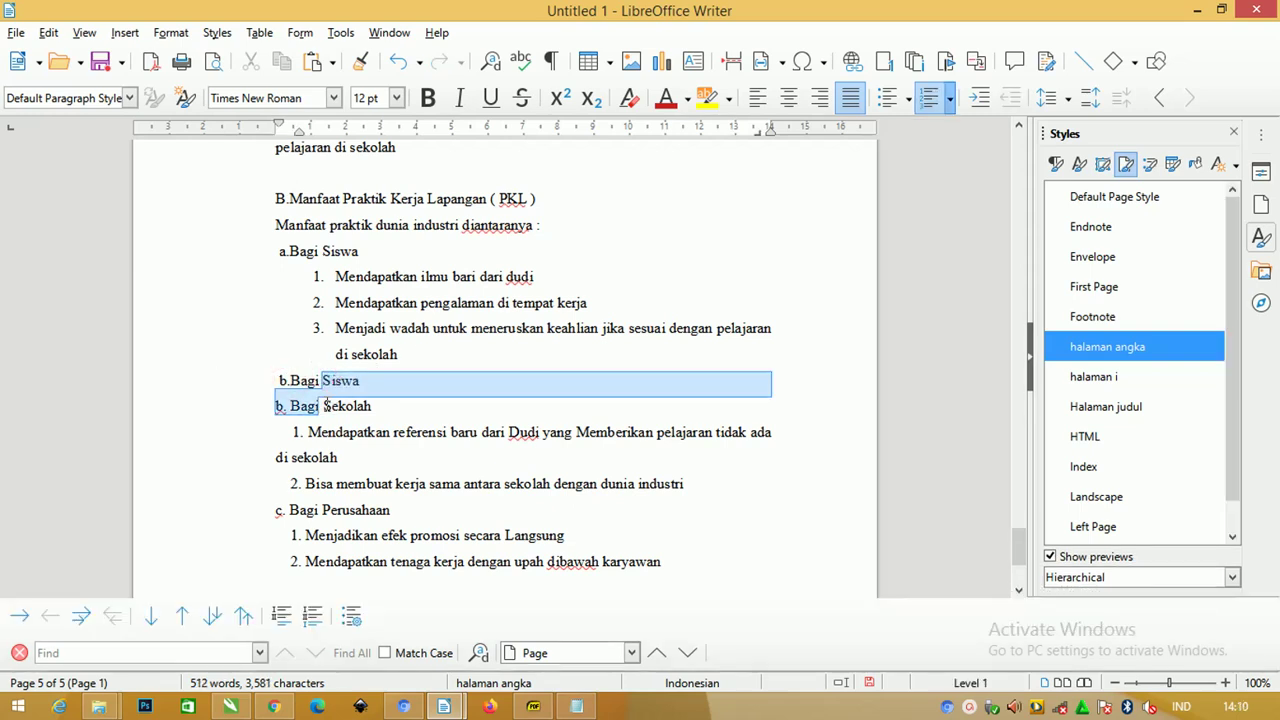
key(Delete)
key(Delete)
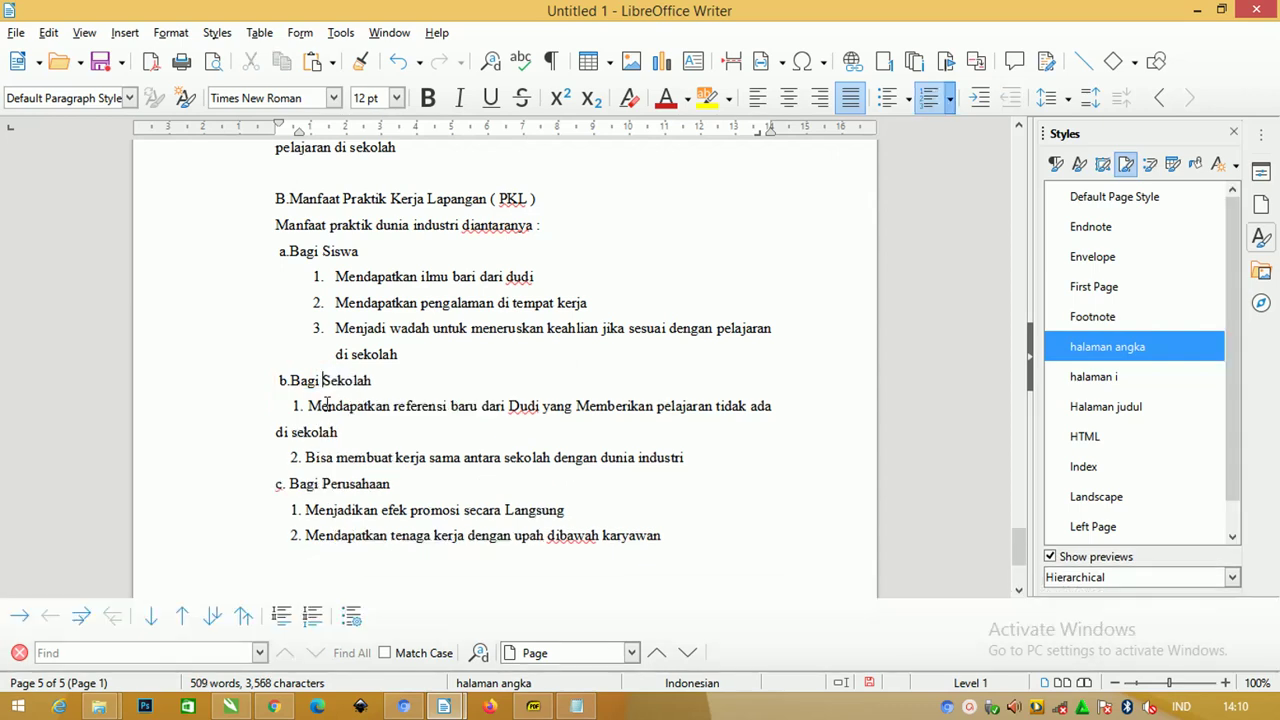
Step: Number the two Bagi Sekolah items with the 1. 2. 3. format
drag(717, 456, 200, 406)
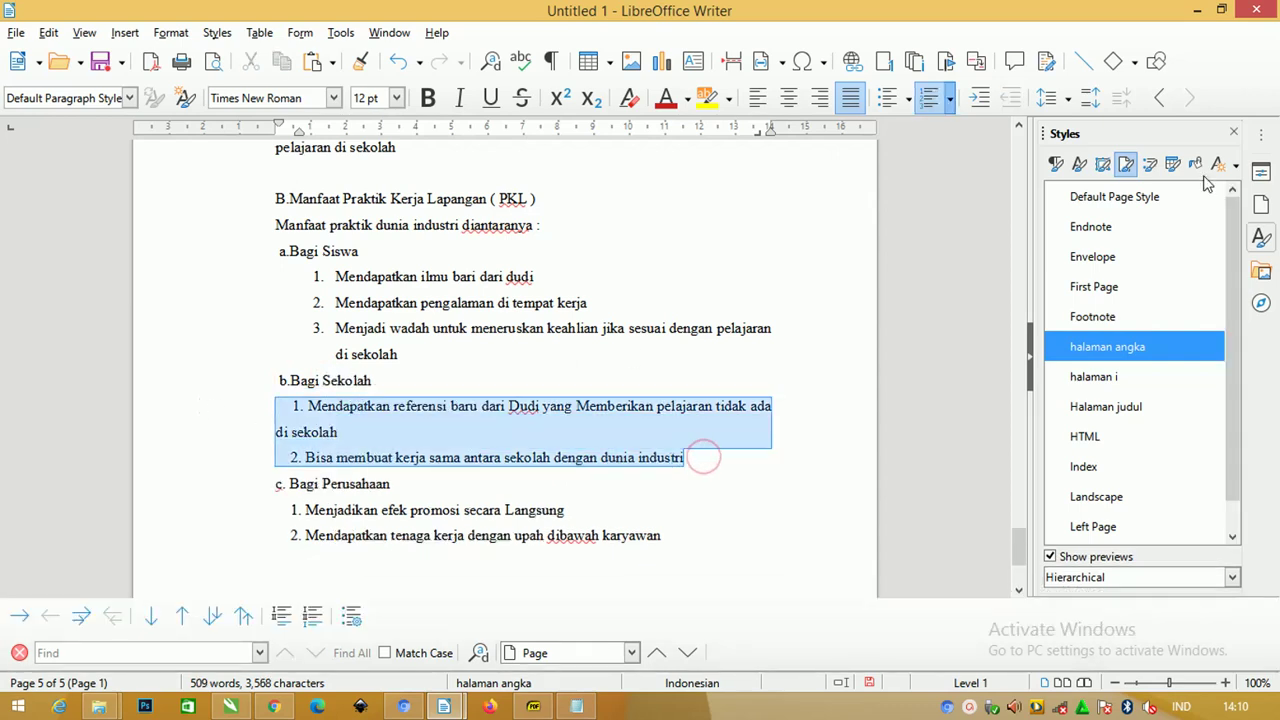
click(930, 98)
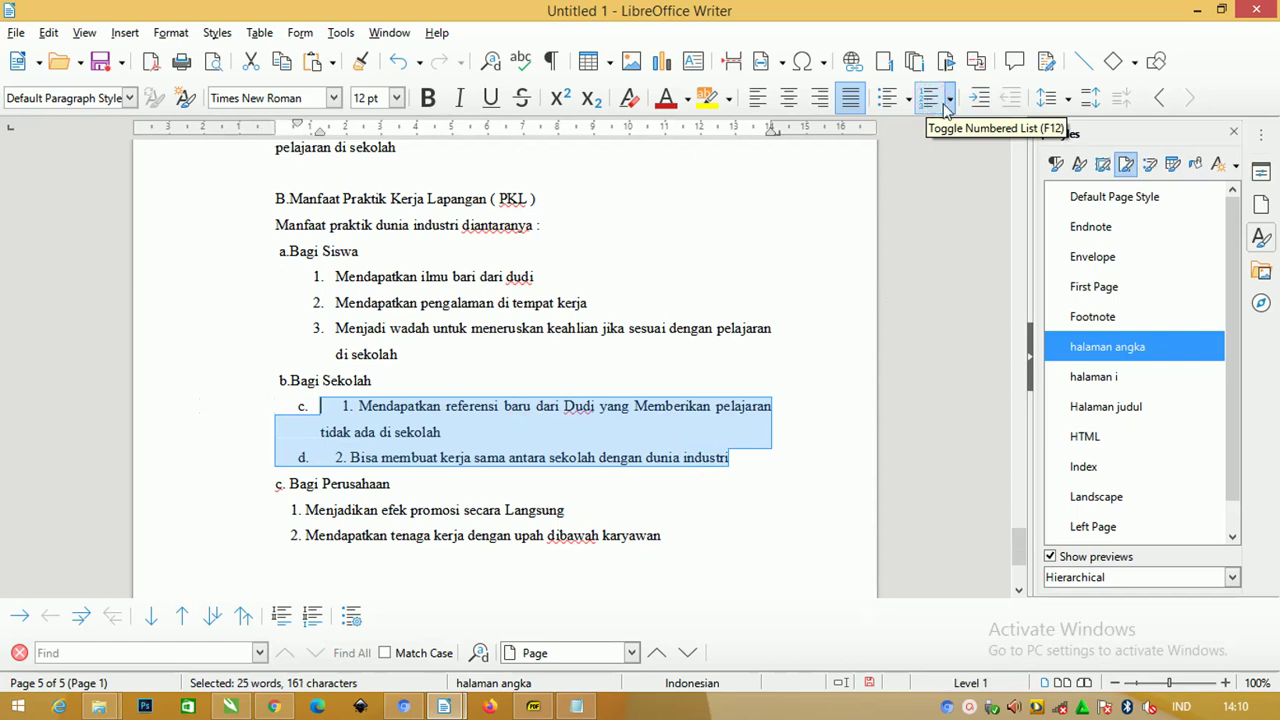
click(930, 100)
click(950, 98)
click(994, 157)
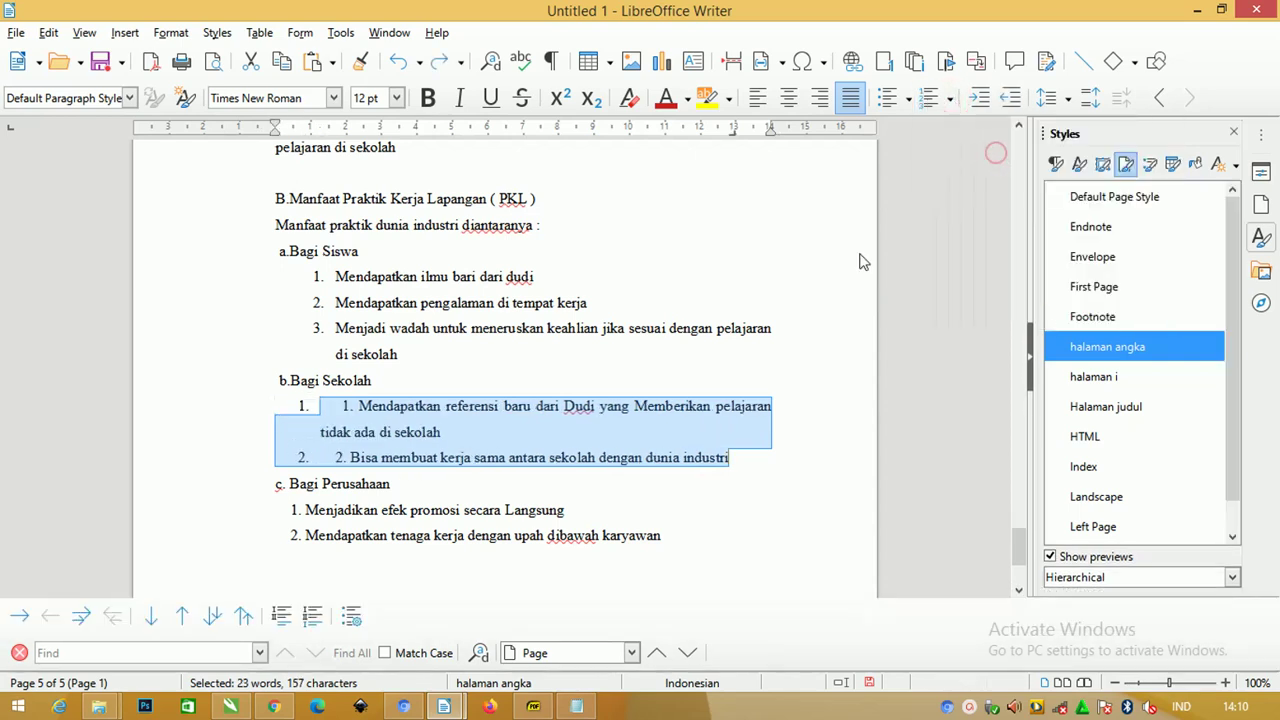
Step: Delete the duplicate typed 1. and 2. from the two items
click(364, 405)
drag(364, 405, 306, 397)
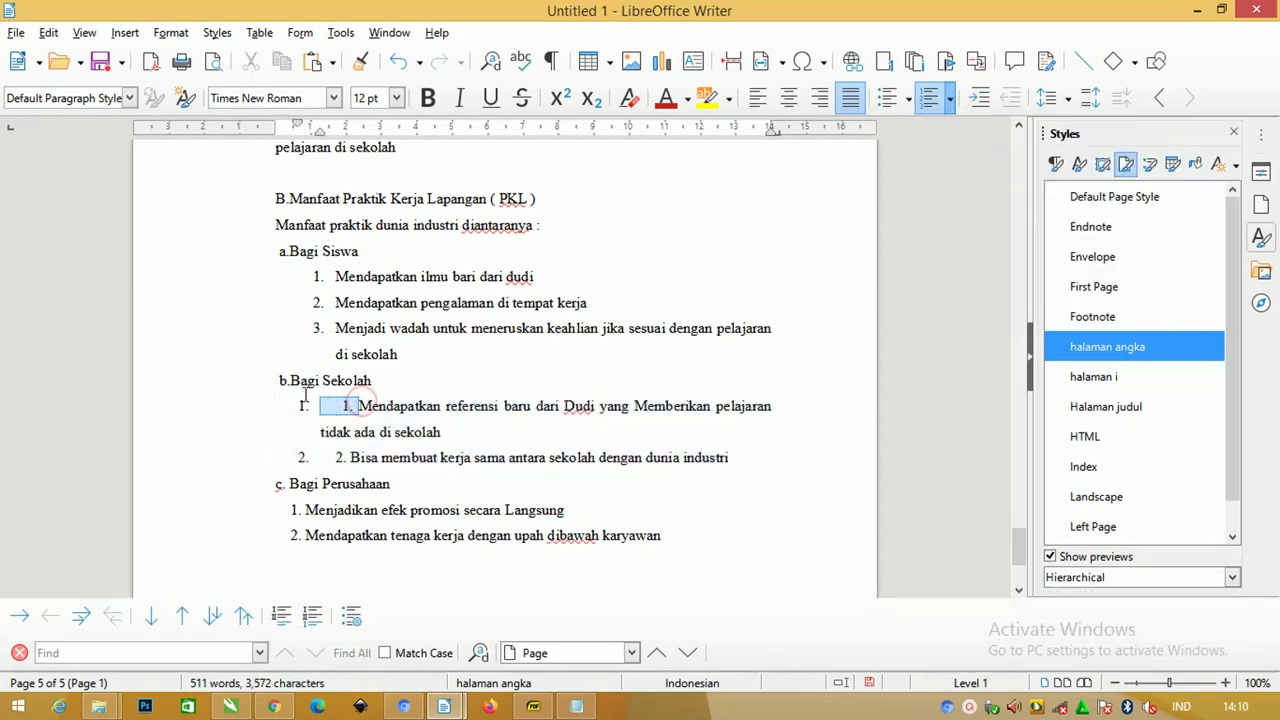
key(BackSpace)
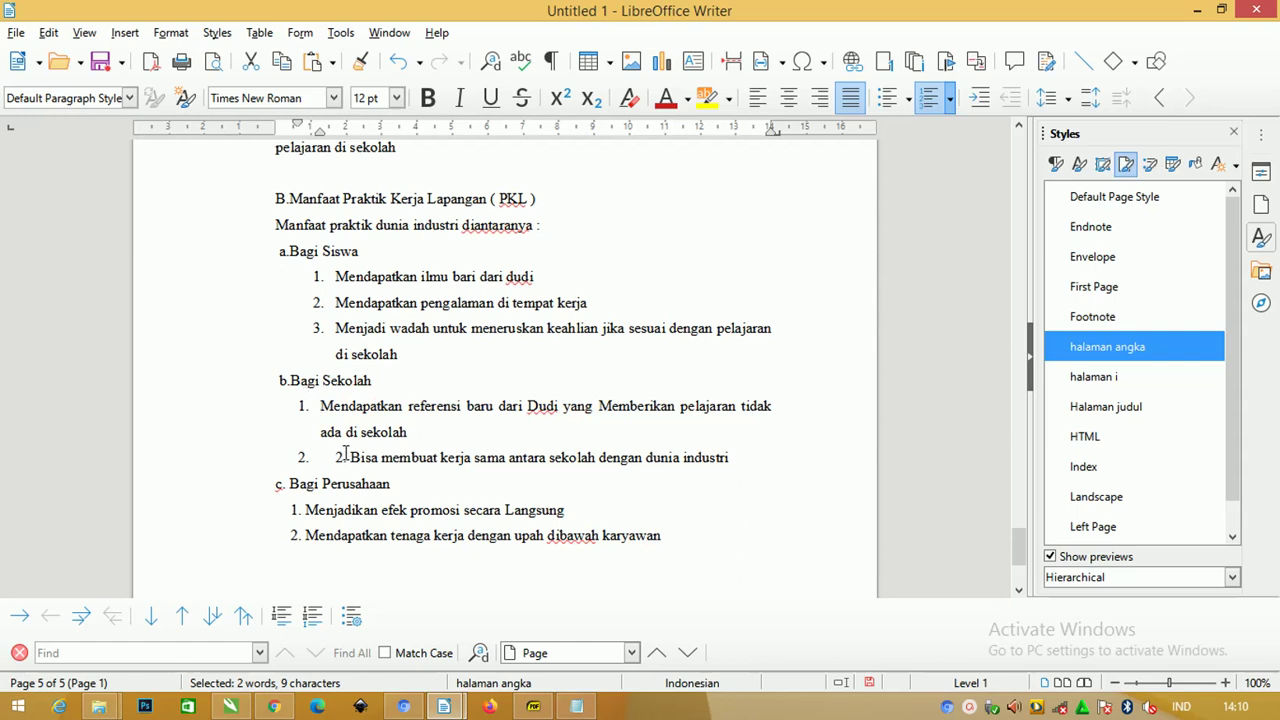
drag(345, 455, 306, 452)
key(BackSpace)
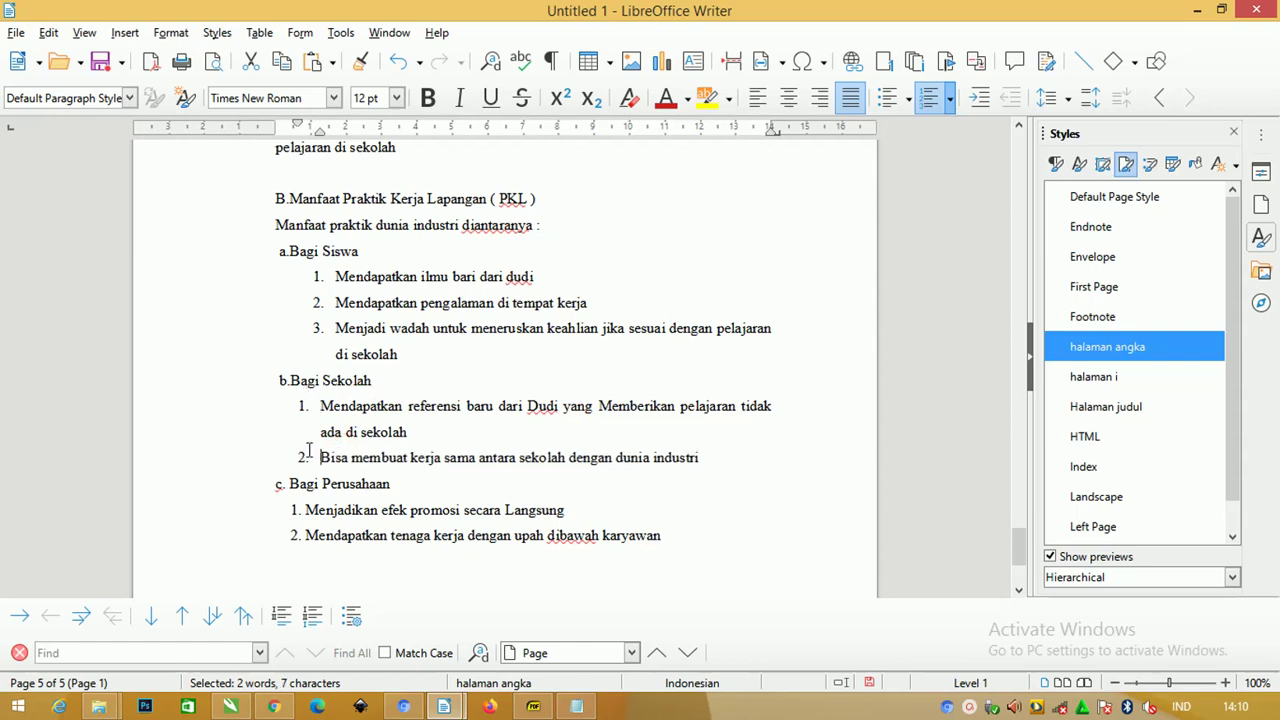
Step: Shift both numbered items' indent on the ruler to sit below the heading
drag(768, 458, 160, 410)
key(ctrl+c)
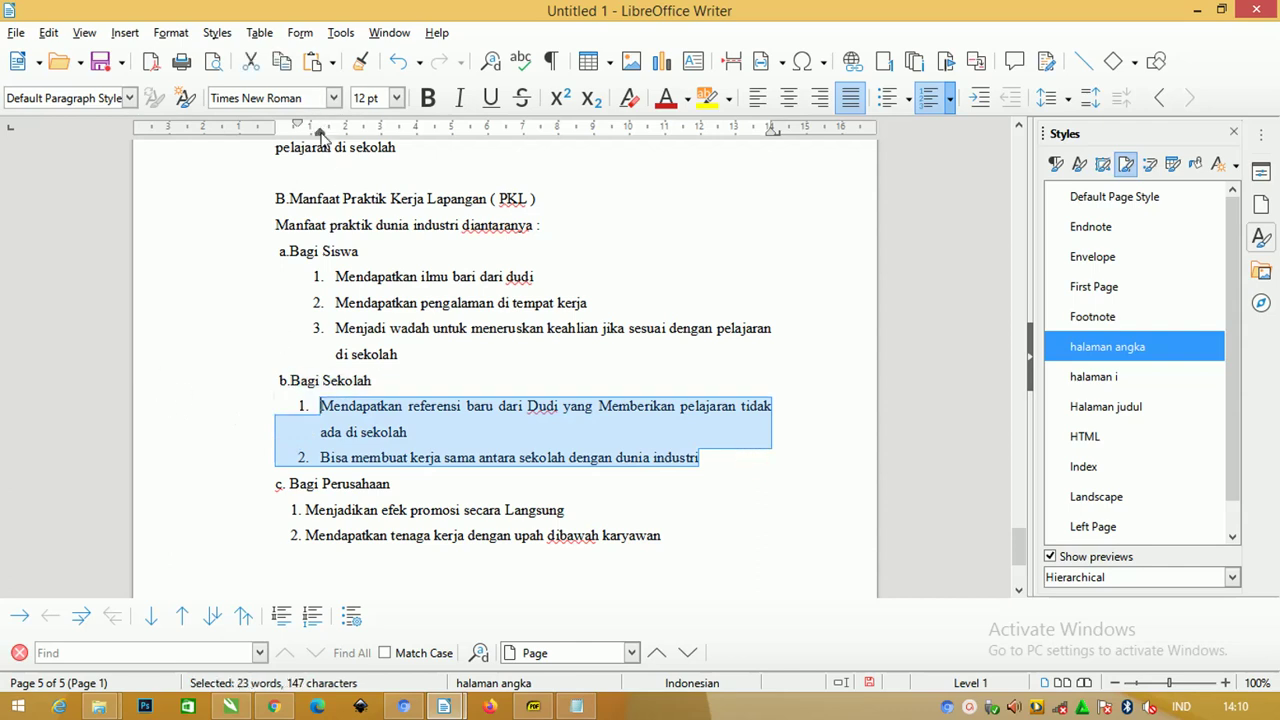
drag(320, 131, 335, 142)
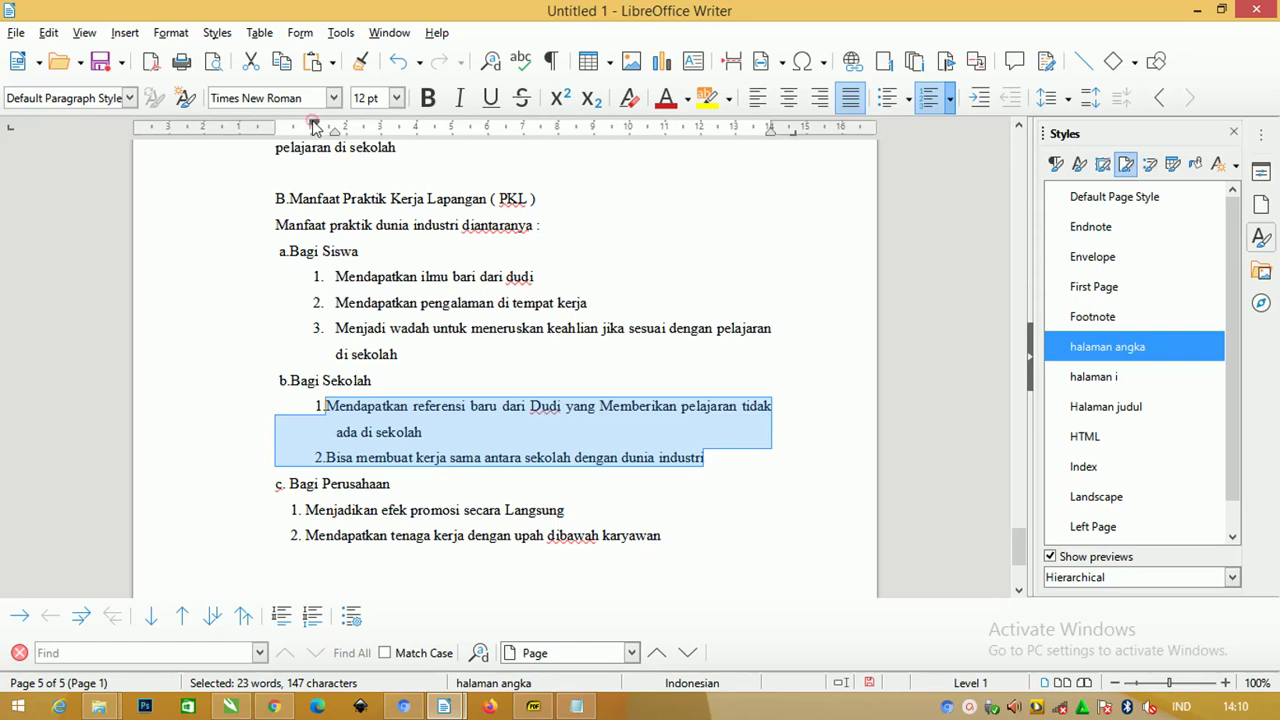
drag(314, 127, 310, 128)
click(403, 347)
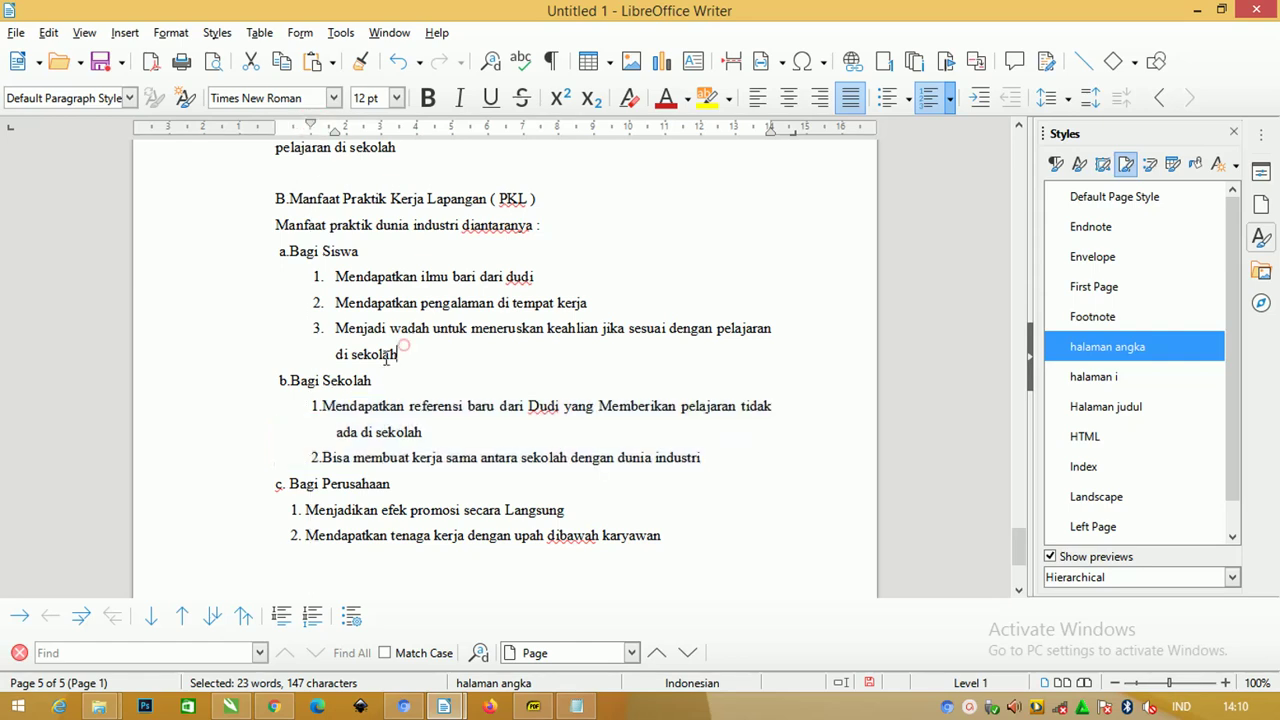
scroll(370, 385, down, 2)
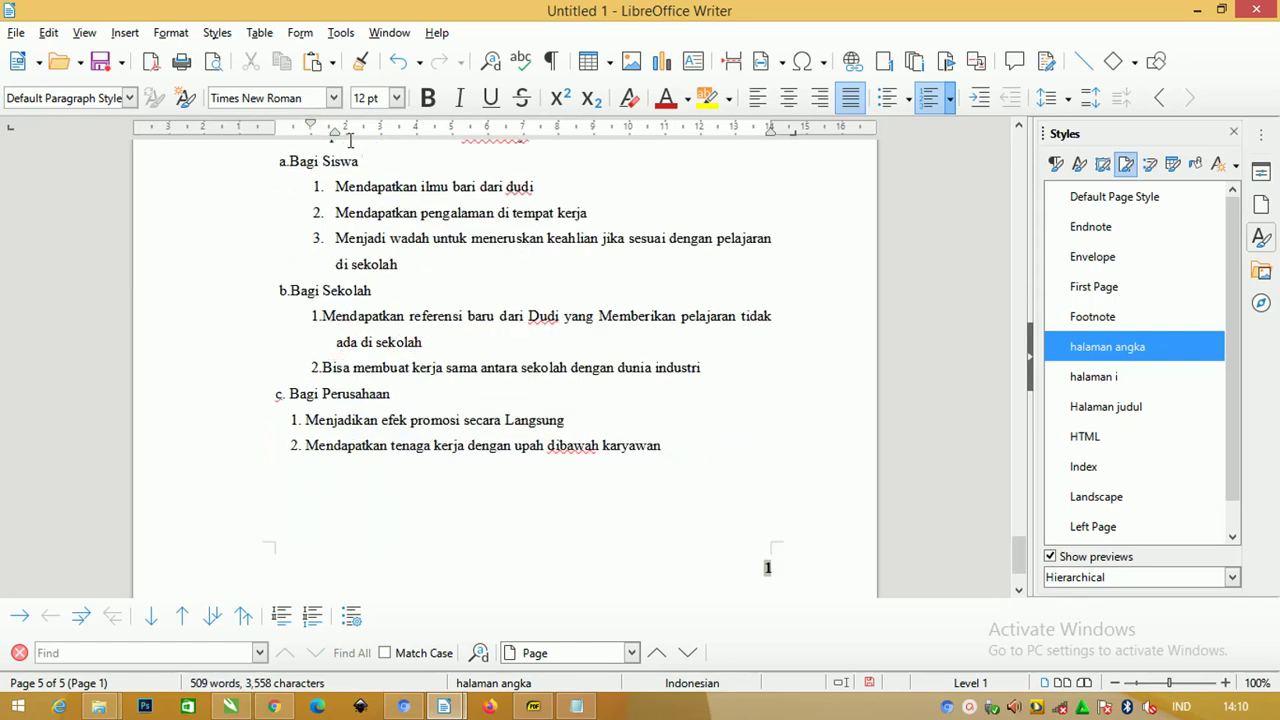
Step: Nudge the list indent left and relabel Bagi Perusahaan as c.Bagi Perusahaan using the copied heading
drag(337, 136, 312, 128)
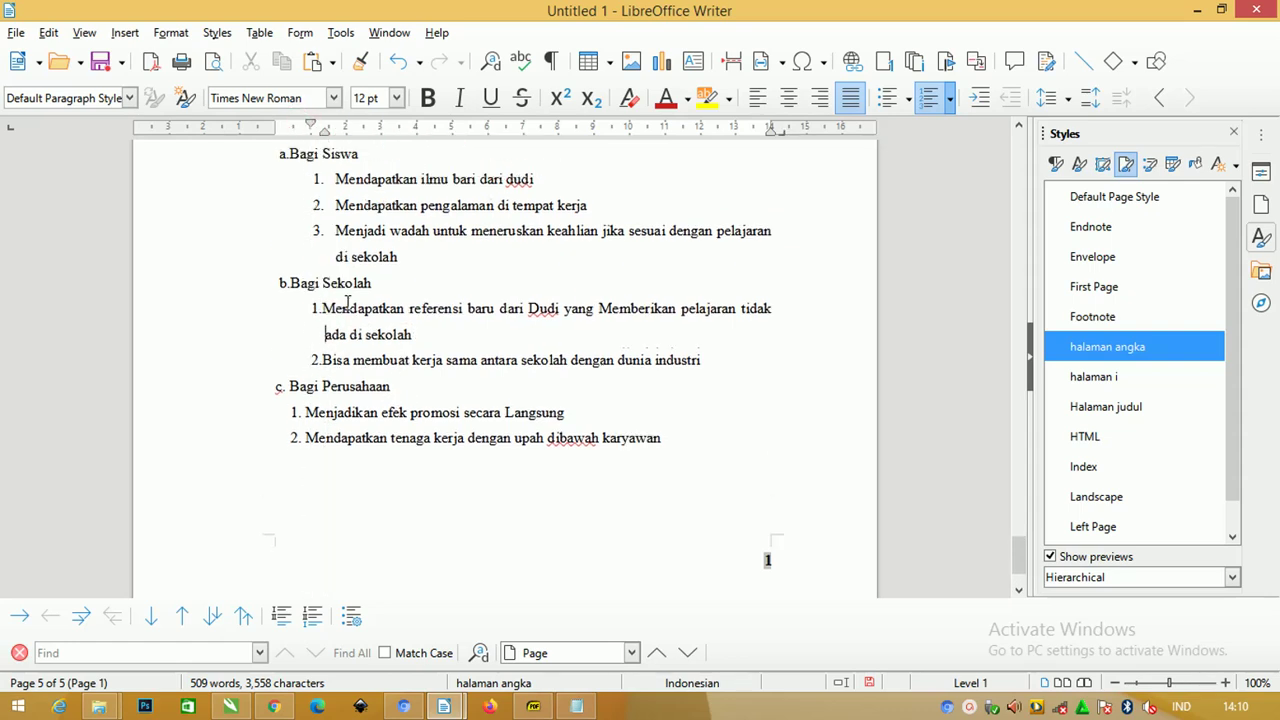
drag(389, 282, 237, 281)
click(418, 377)
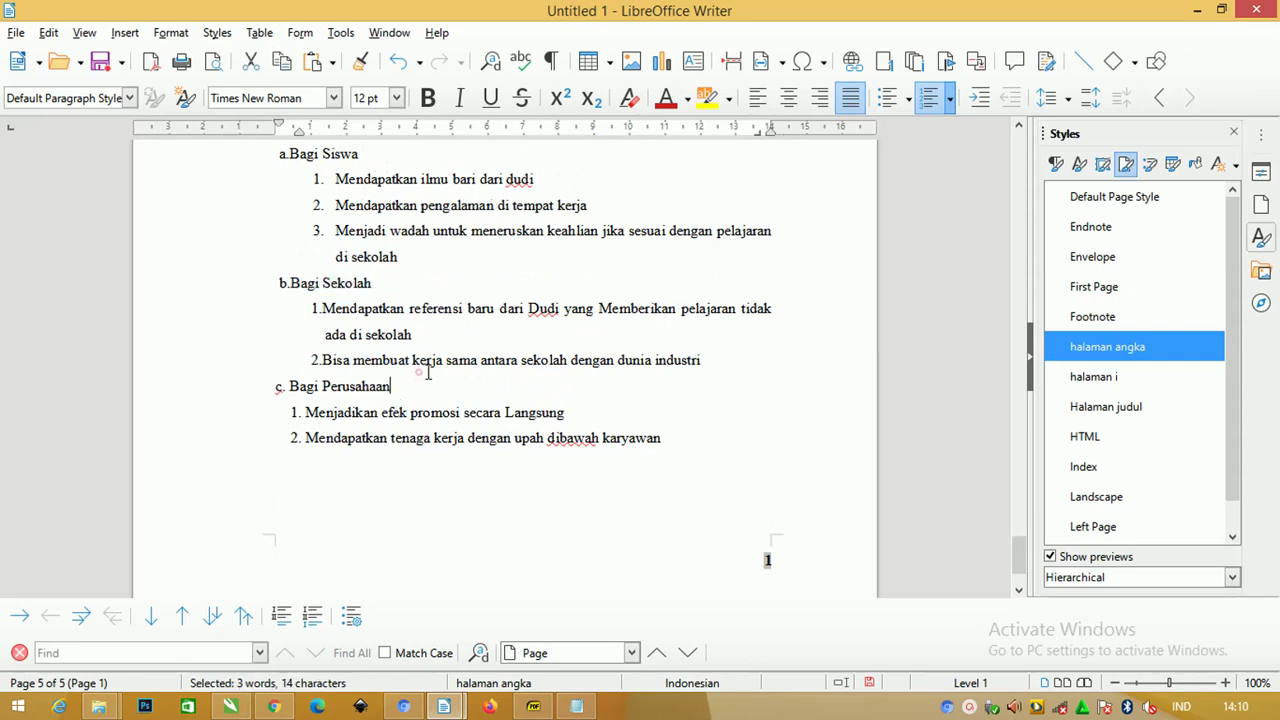
click(709, 365)
key(Return)
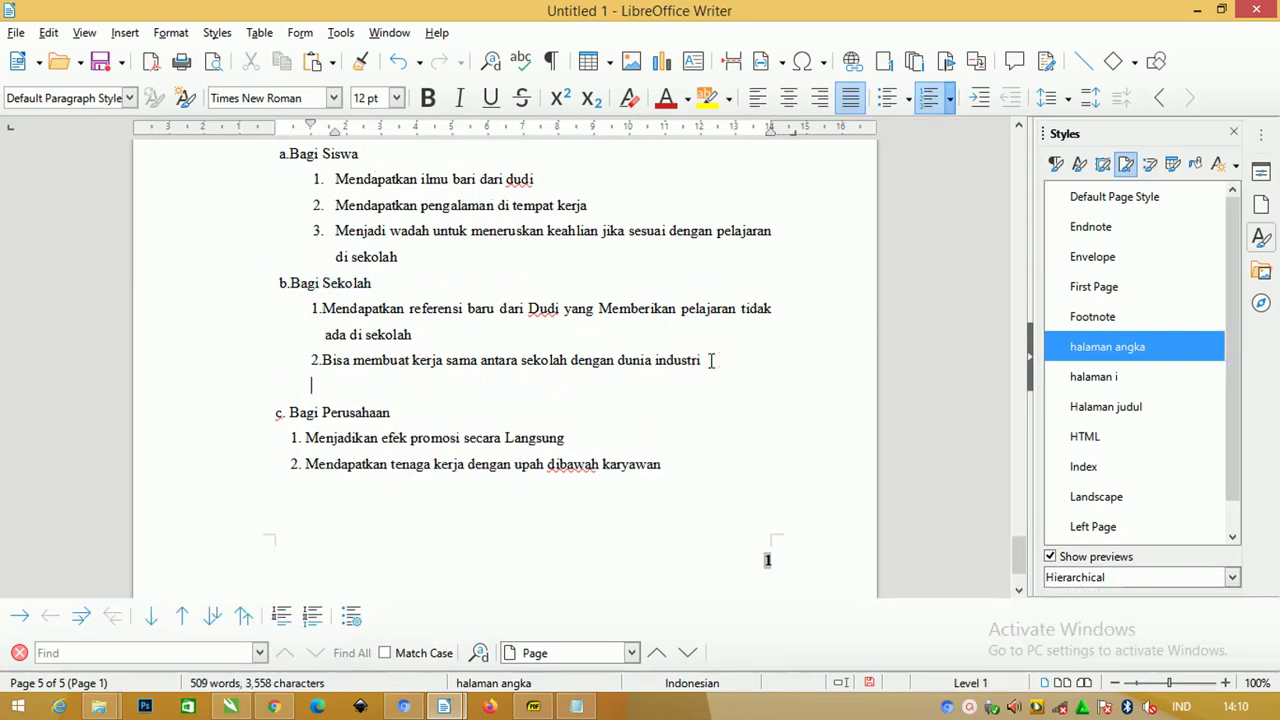
key(Return)
key(ctrl+v)
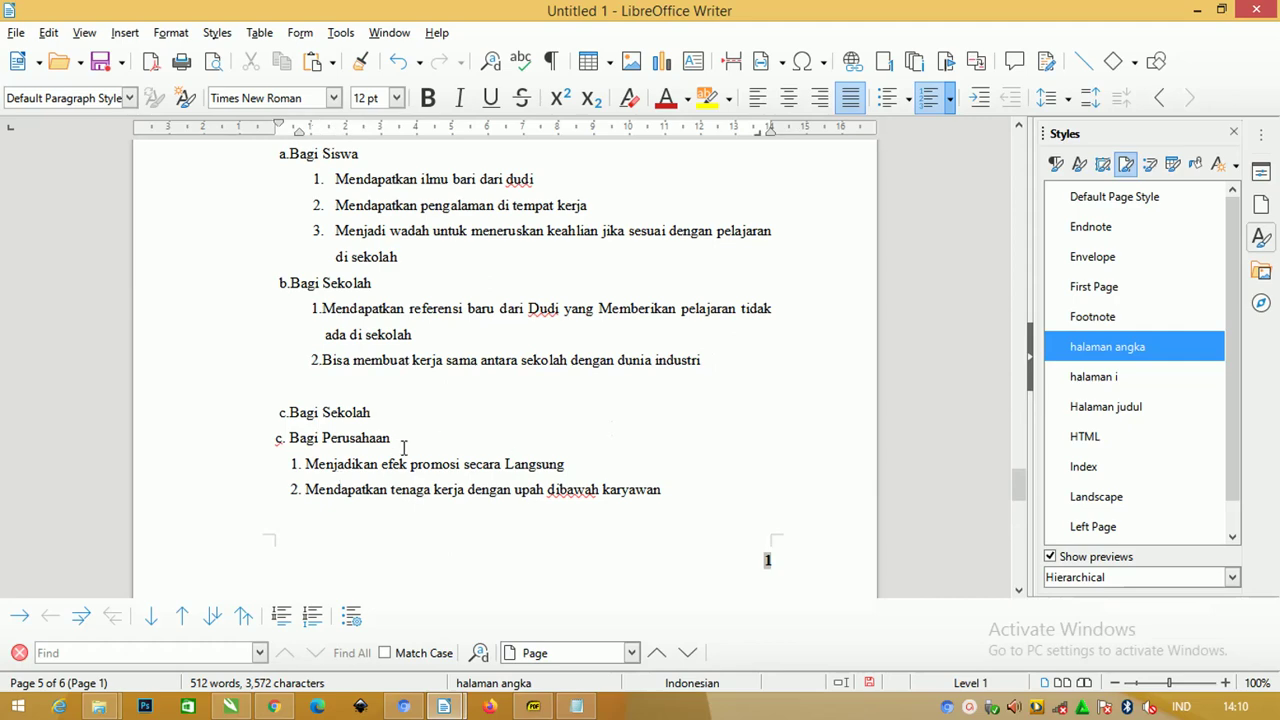
drag(323, 437, 322, 412)
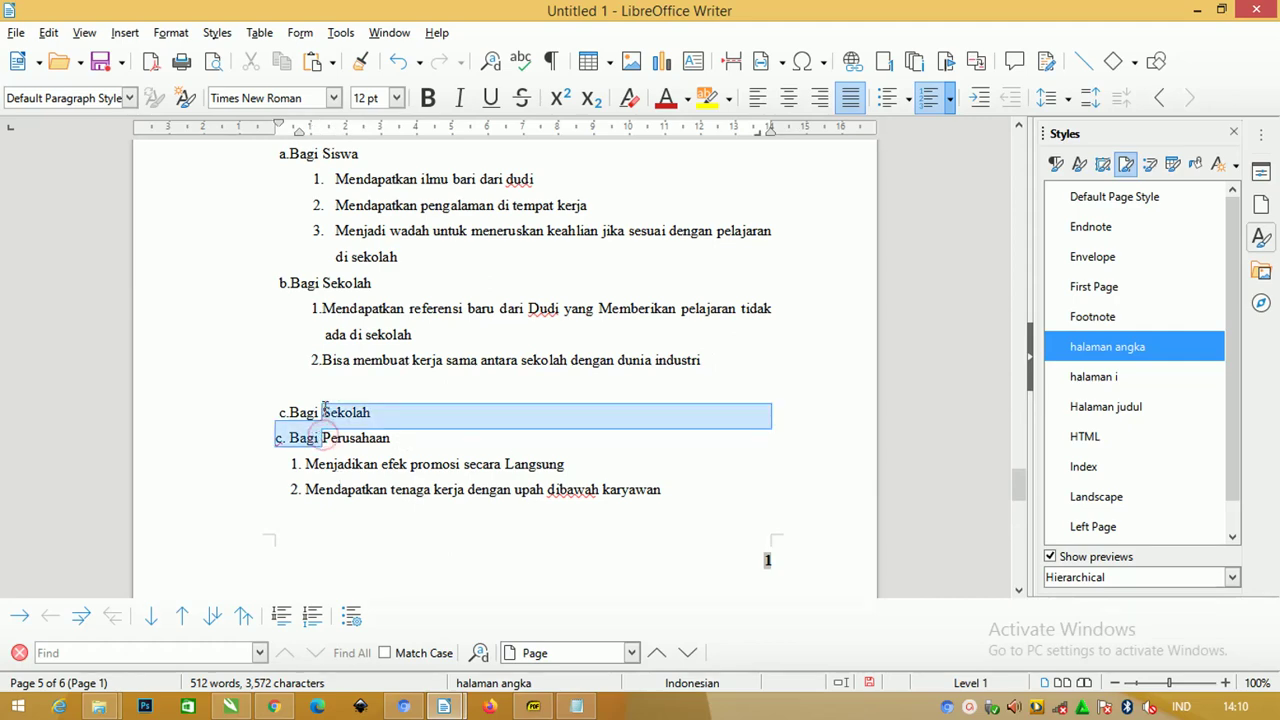
key(Delete)
Step: Bold the B.Manfaat Praktik Kerja Lapangan heading and switch to Laporan Prakerin Multimedia 3.docx
scroll(339, 397, up, 2)
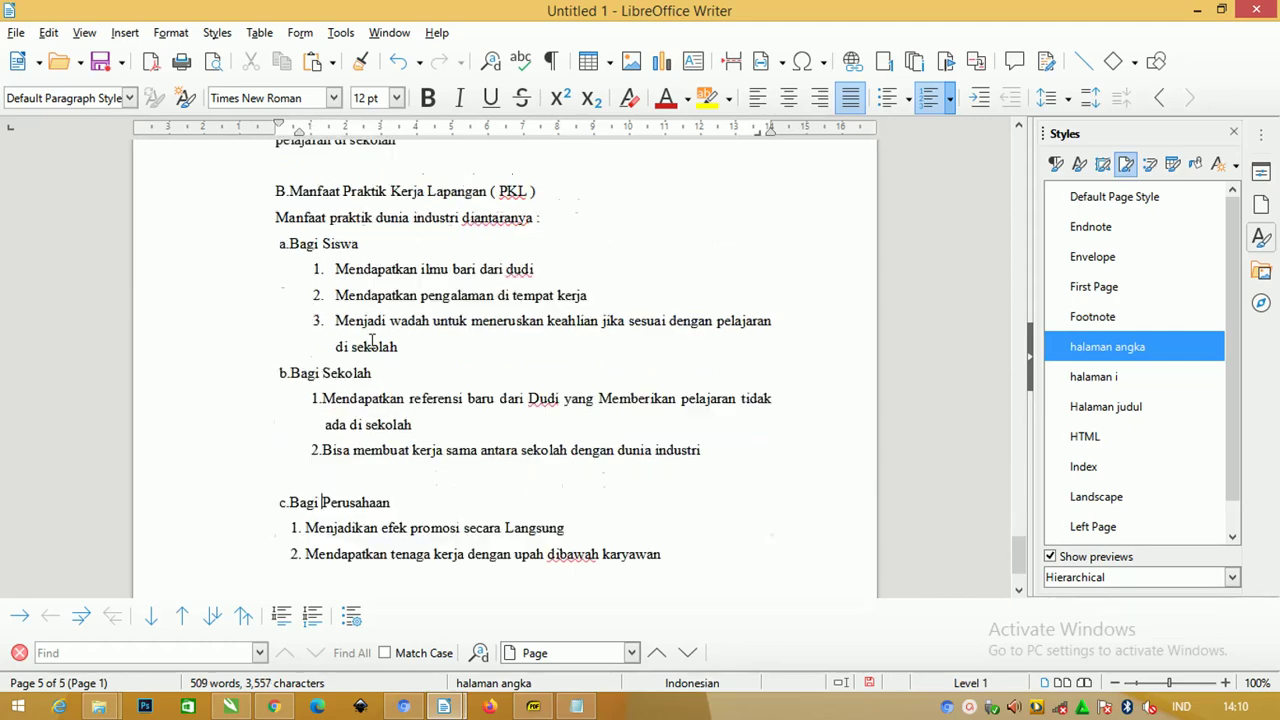
scroll(374, 341, up, 3)
drag(553, 333, 276, 333)
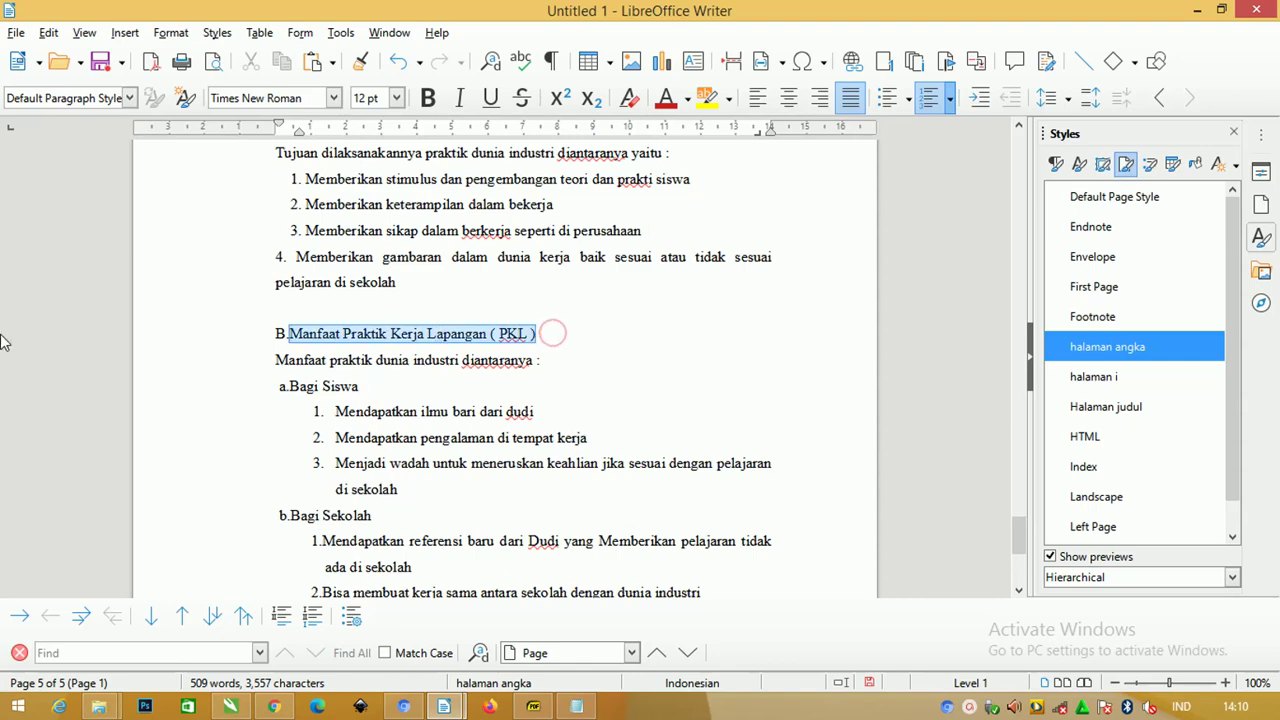
key(ctrl+b)
click(360, 333)
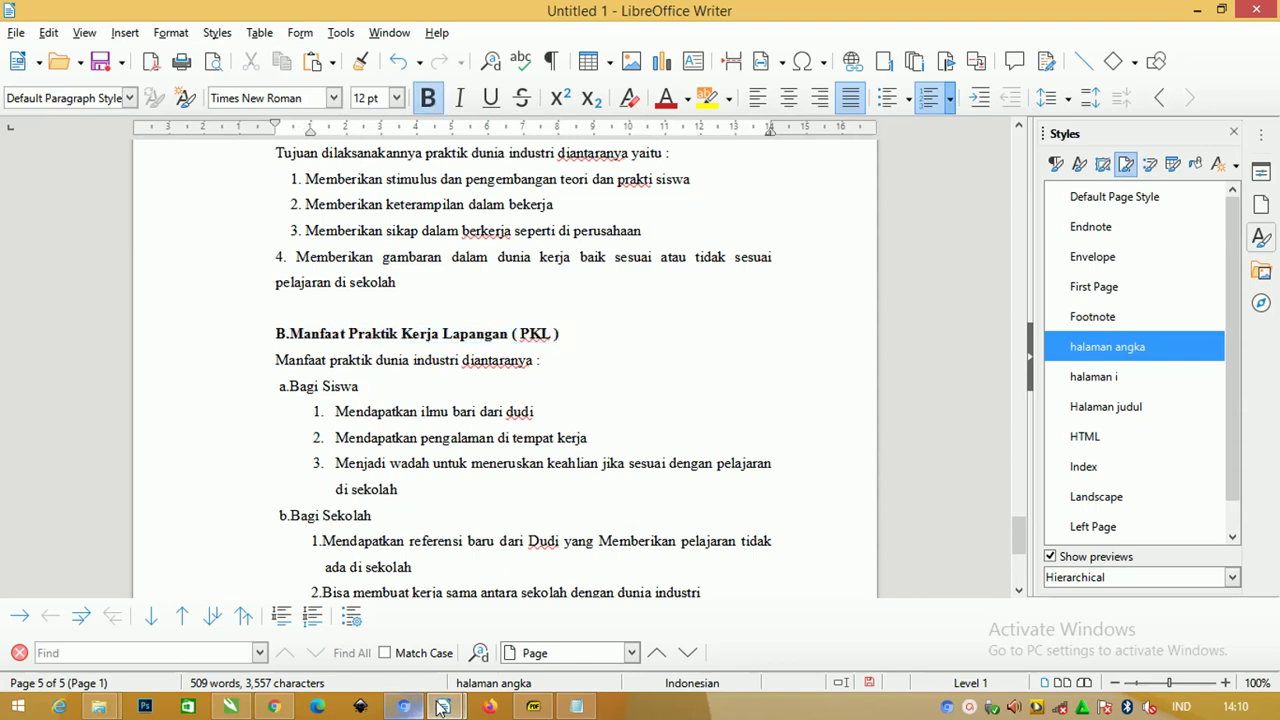
mouse_move(444, 706)
click(374, 585)
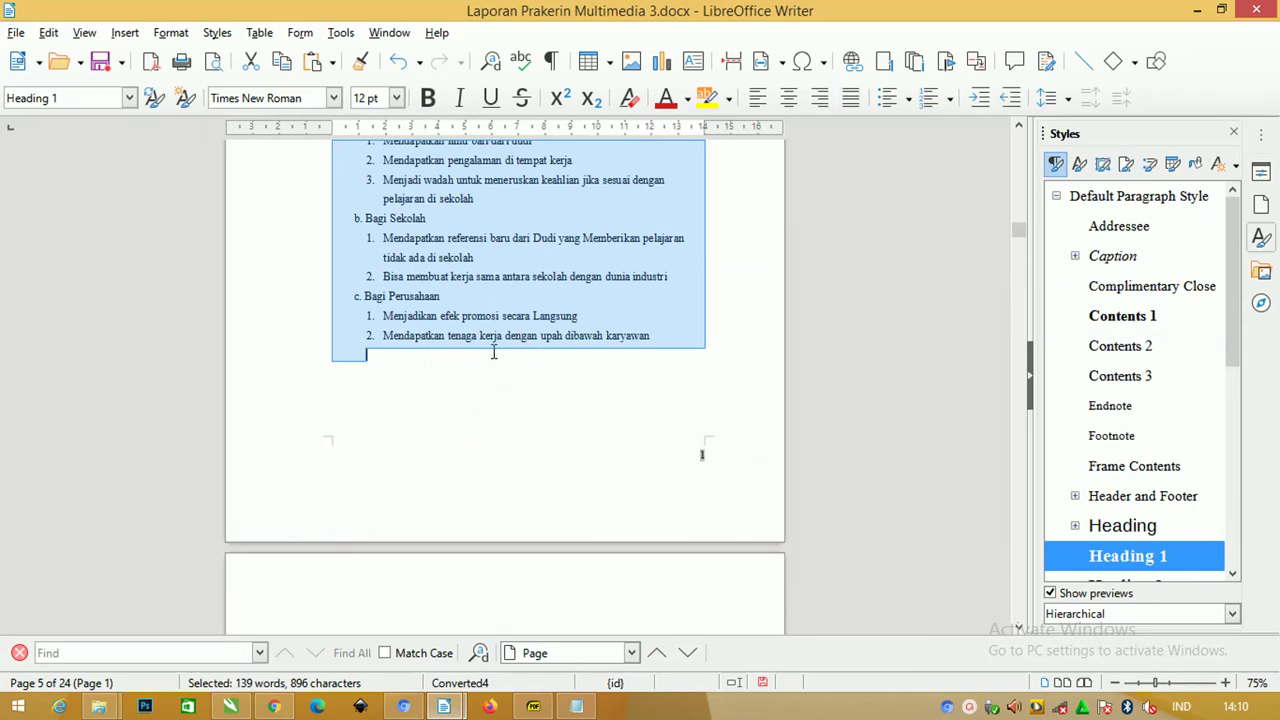
Step: Scroll down through the pages of the Laporan Prakerin report
scroll(493, 352, down, 3)
scroll(491, 334, down, 4)
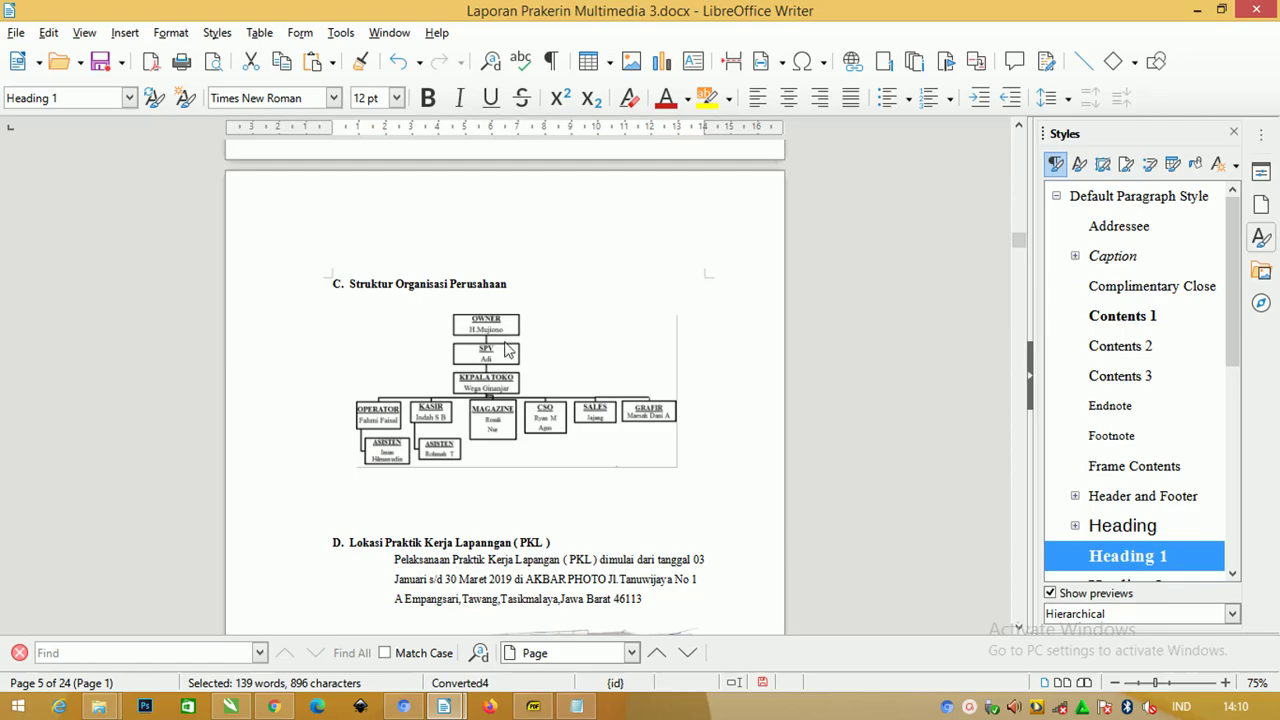
scroll(406, 420, down, 8)
scroll(406, 420, down, 6)
scroll(486, 403, down, 2)
scroll(486, 403, up, 3)
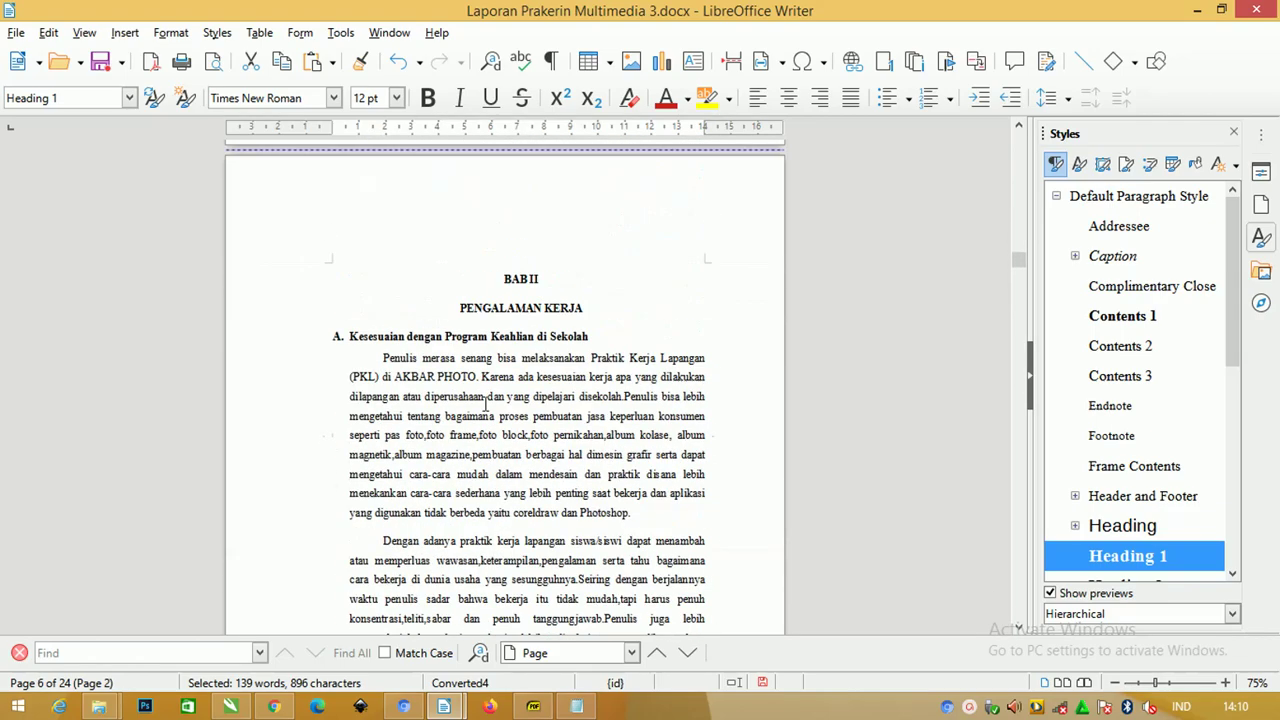
scroll(487, 400, down, 5)
scroll(494, 408, down, 6)
scroll(494, 408, down, 5)
scroll(655, 418, down, 4)
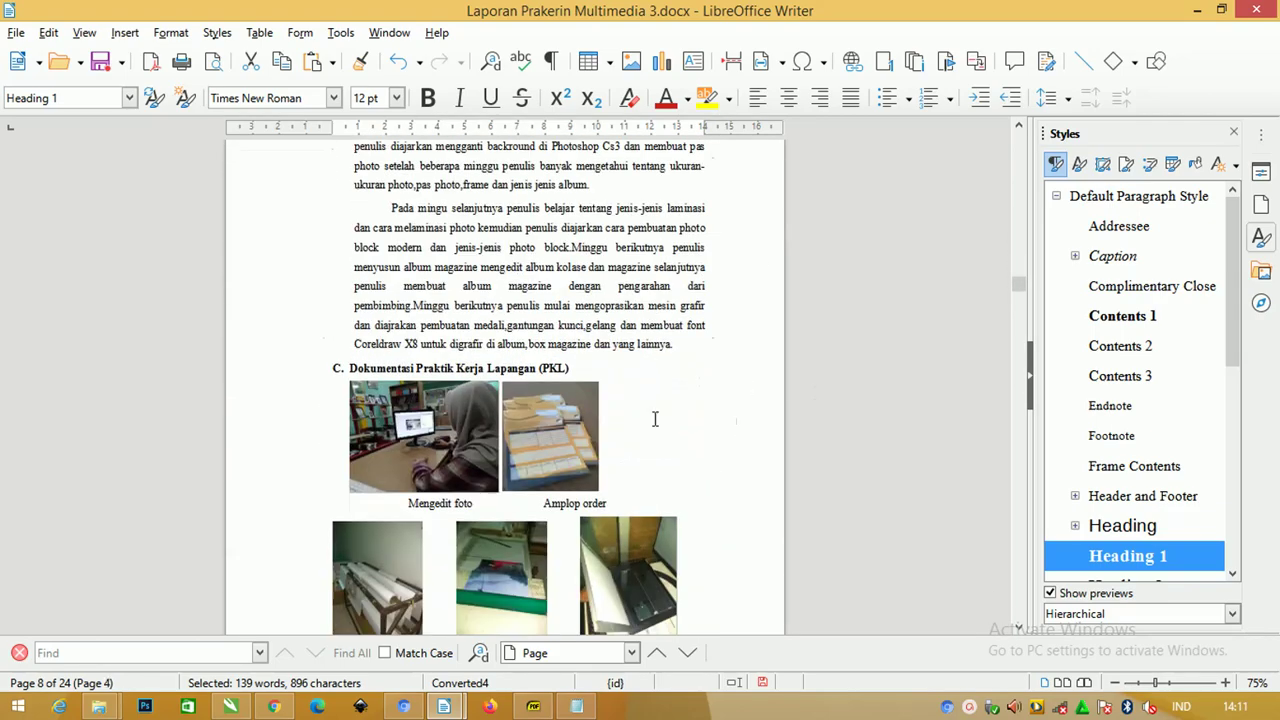
scroll(655, 418, down, 4)
Step: Jump to the DAFTAR PUSTAKA page, return to the cover, and switch to Untitled 1
mouse_move(1018, 292)
mouse_down()
mouse_move(1012, 221)
mouse_move(1018, 608)
mouse_up()
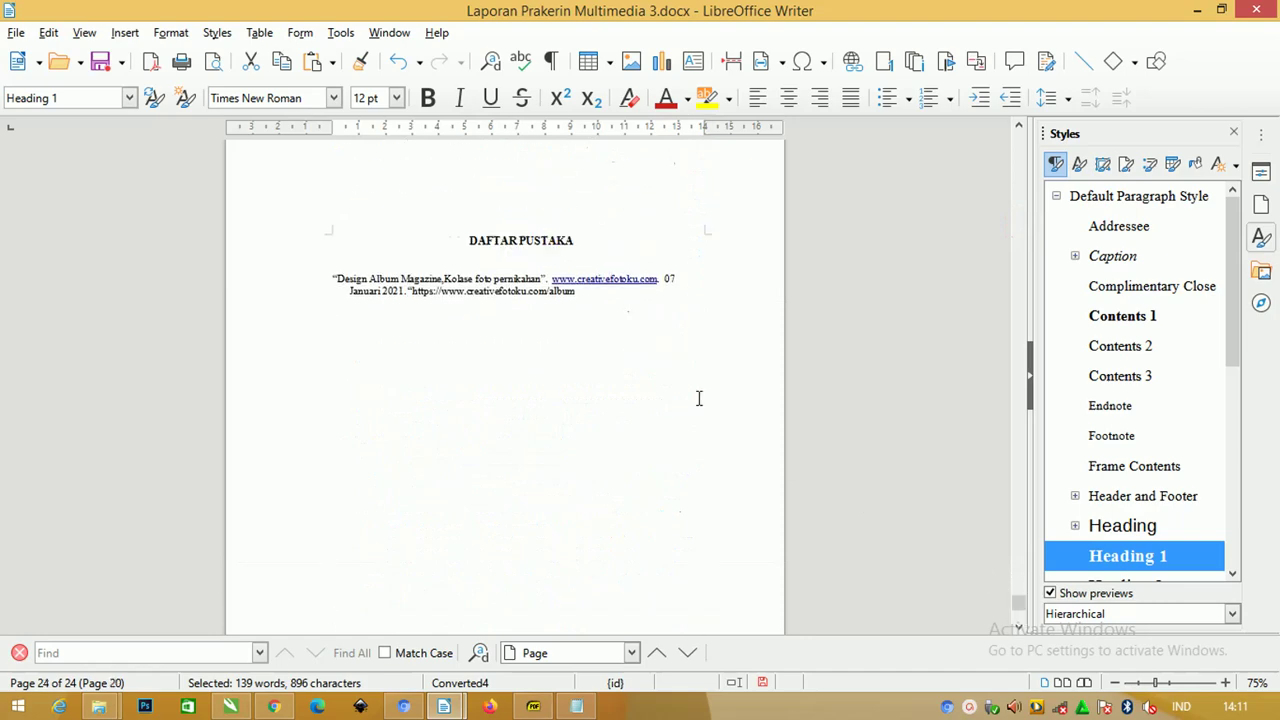
key(ctrl+a)
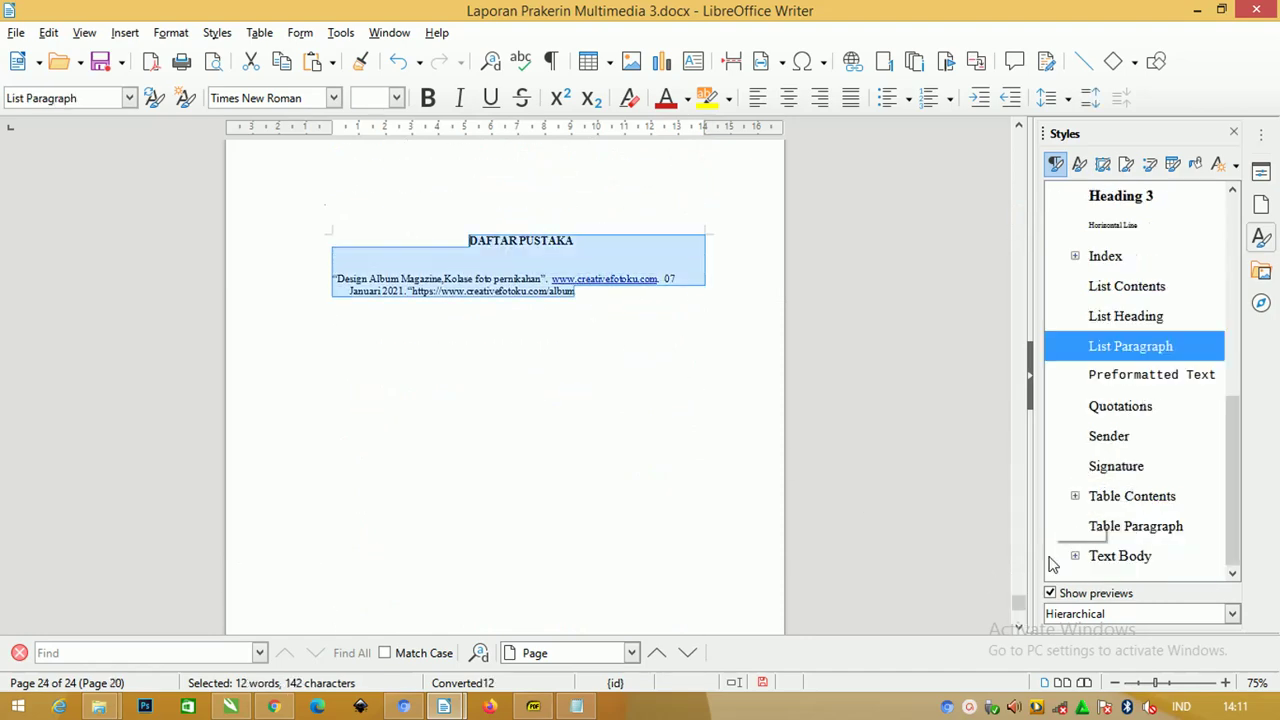
drag(1022, 610, 1015, 148)
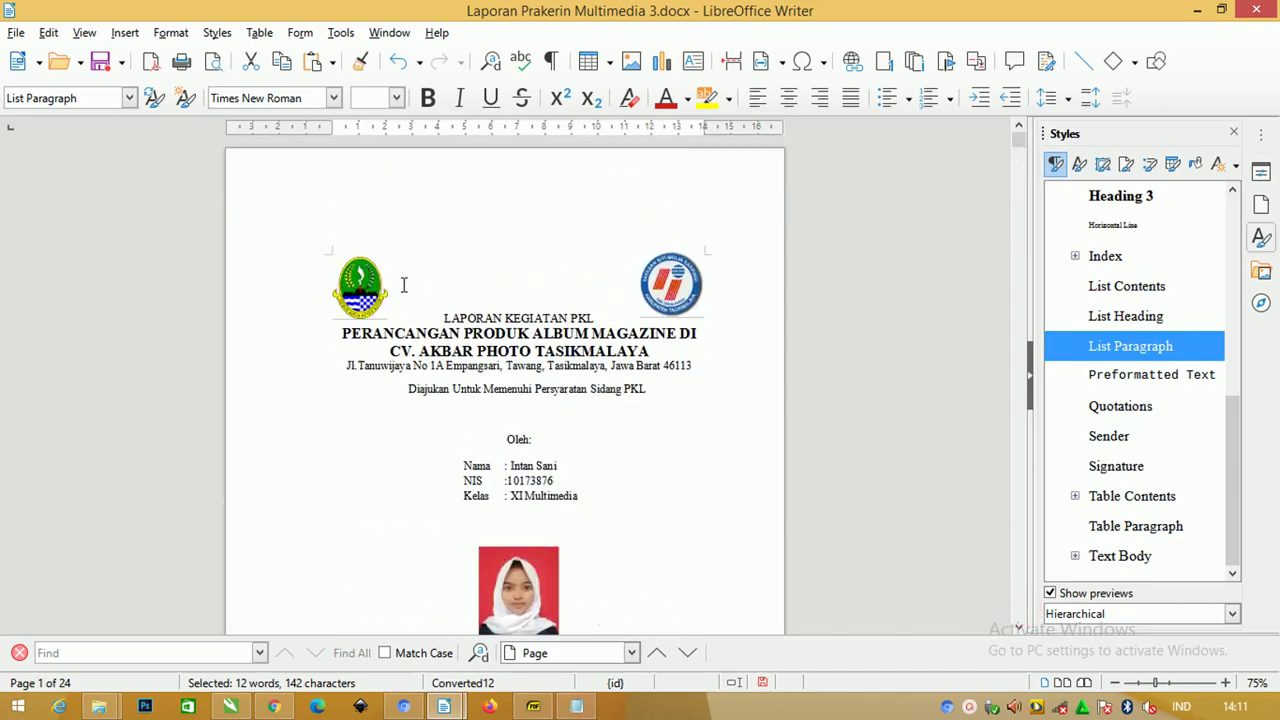
key(alt+Tab)
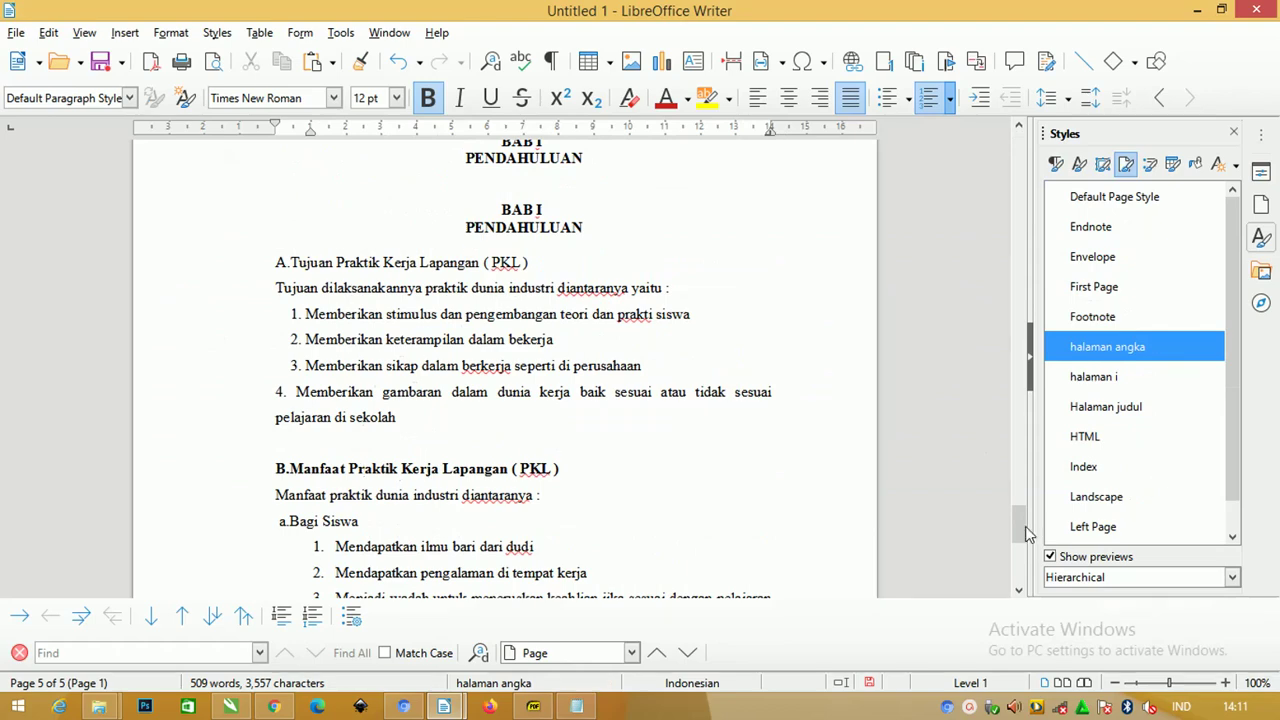
Step: Delete the dotted tab leaders on the Nama, NIS and Kelas lines, adding a colon
drag(1025, 526, 972, 153)
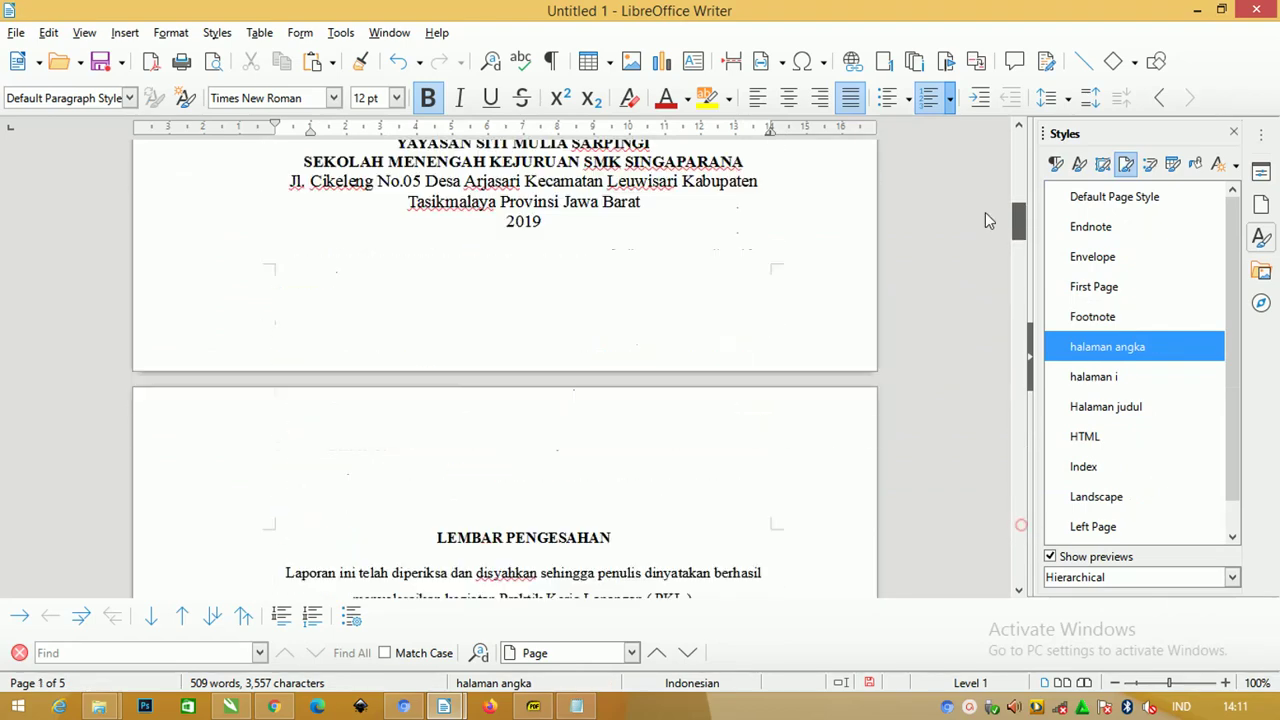
ctrl+scroll(433, 290, down, 4)
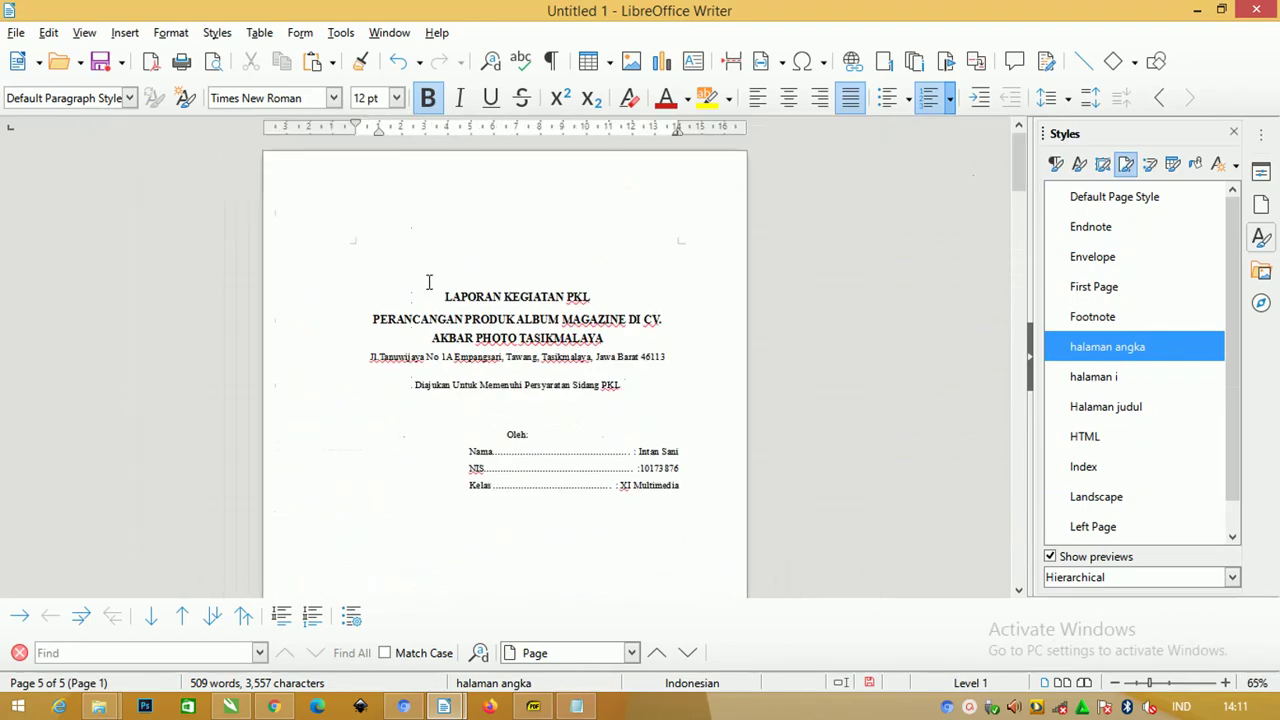
scroll(575, 380, down, 2)
scroll(620, 380, down, 3)
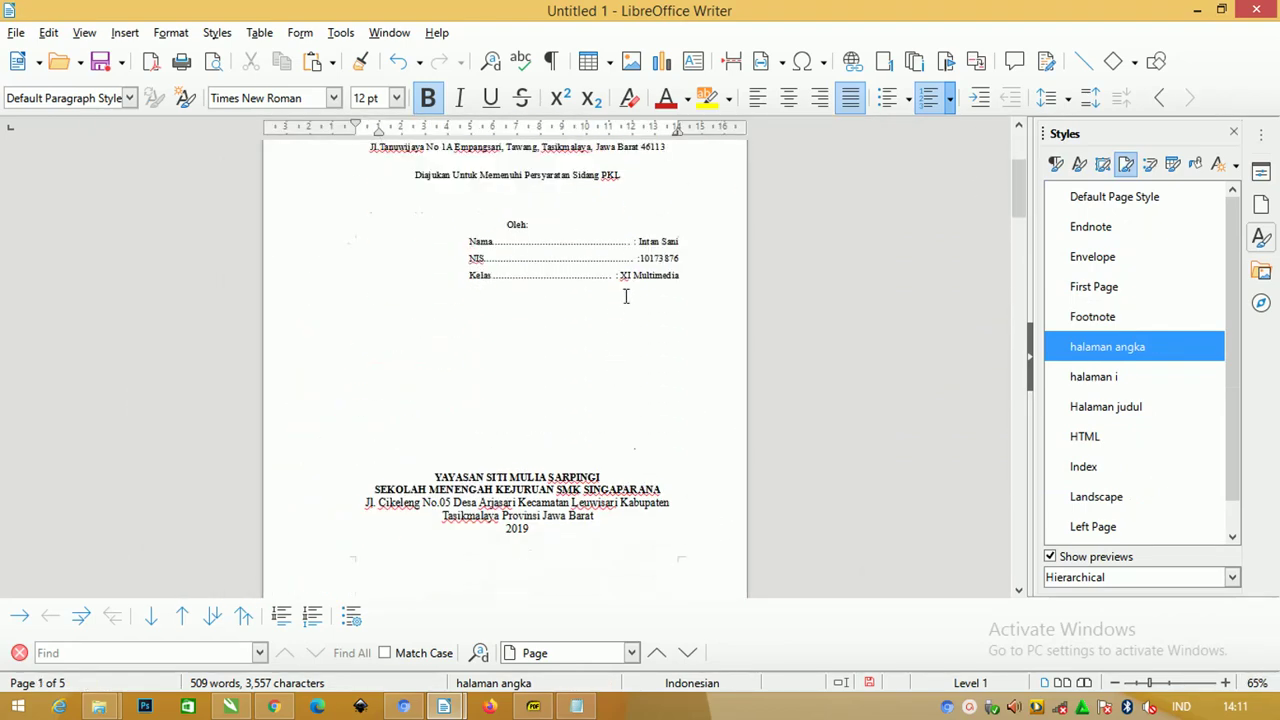
key(BackSpace)
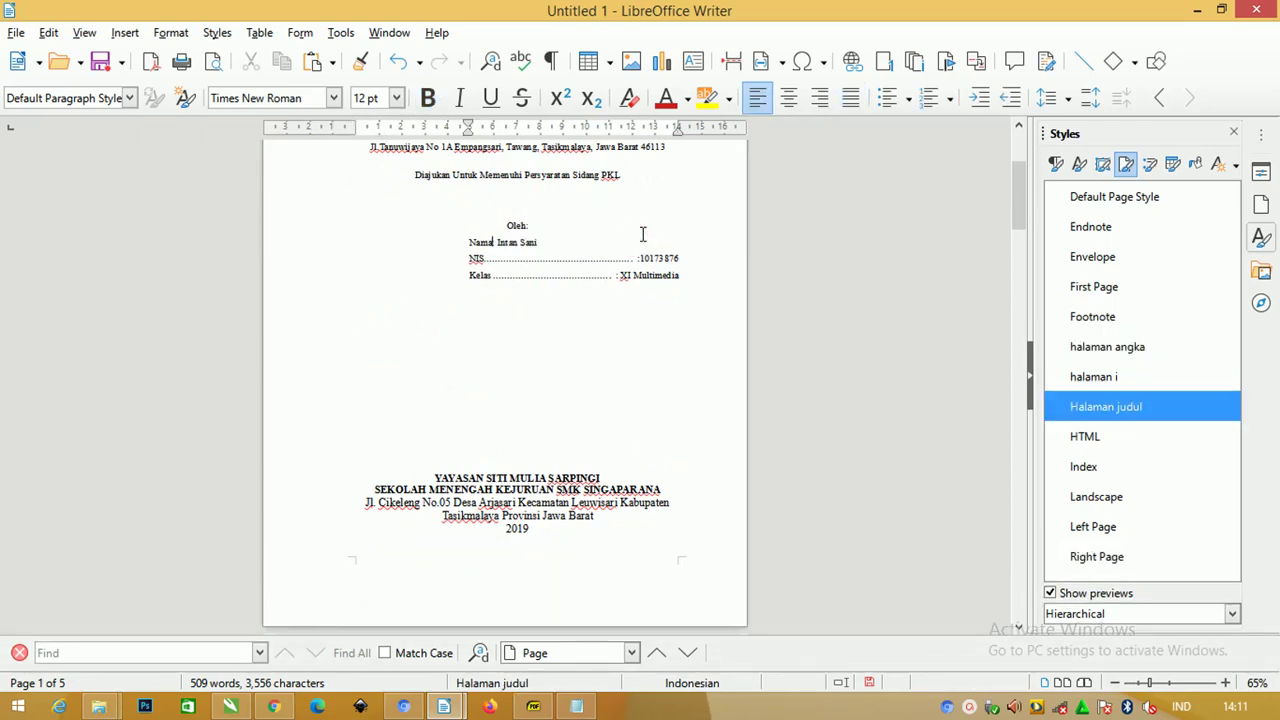
text(:)
scroll(595, 257, up, 2)
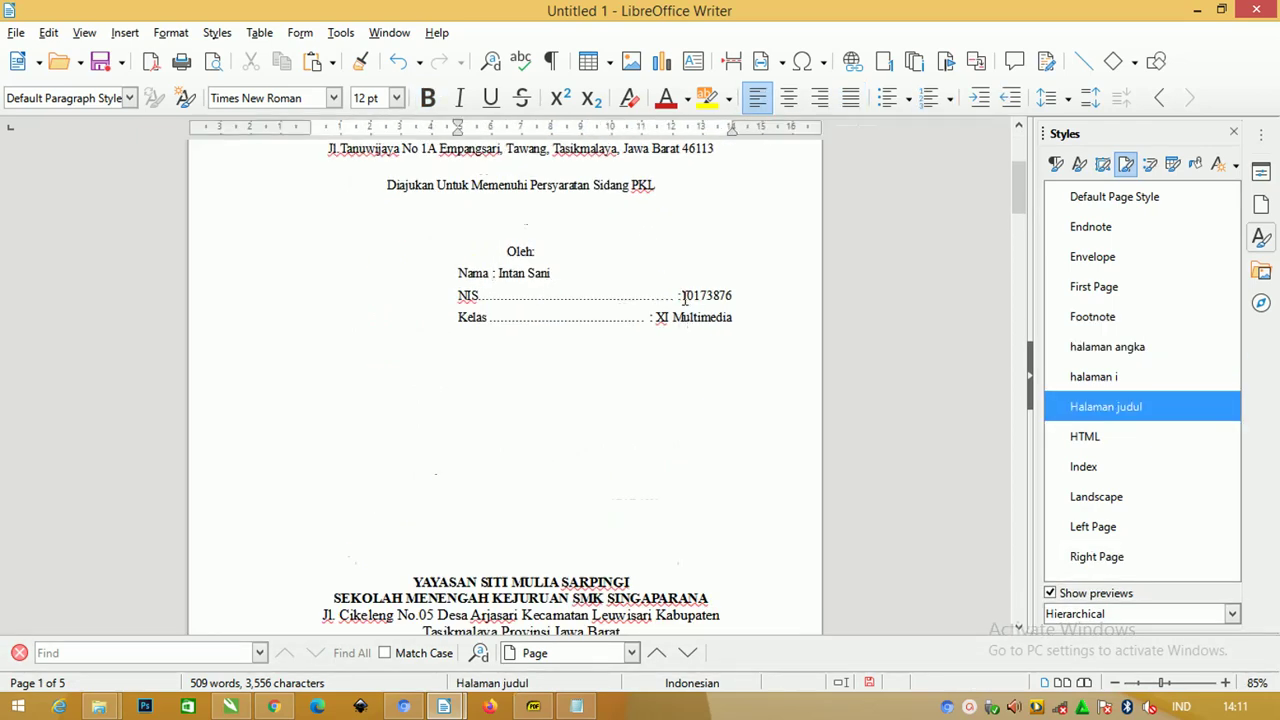
key(BackSpace)
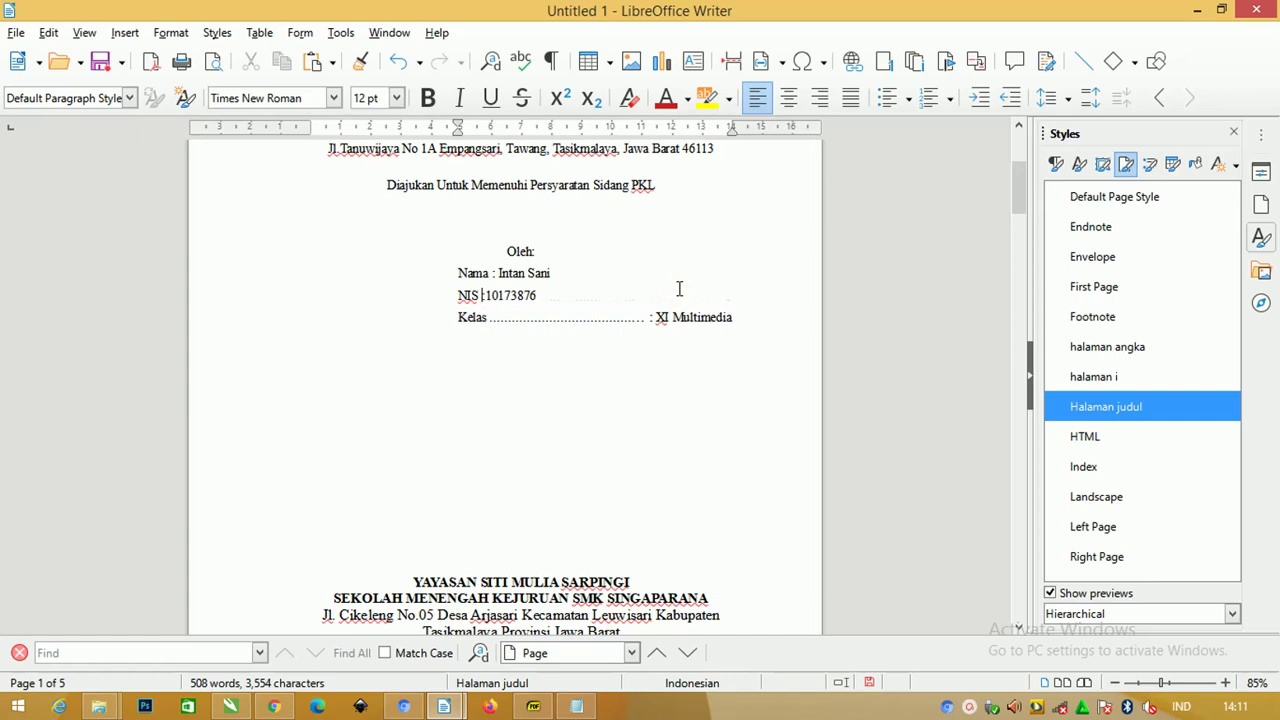
text(:)
key(Tab)
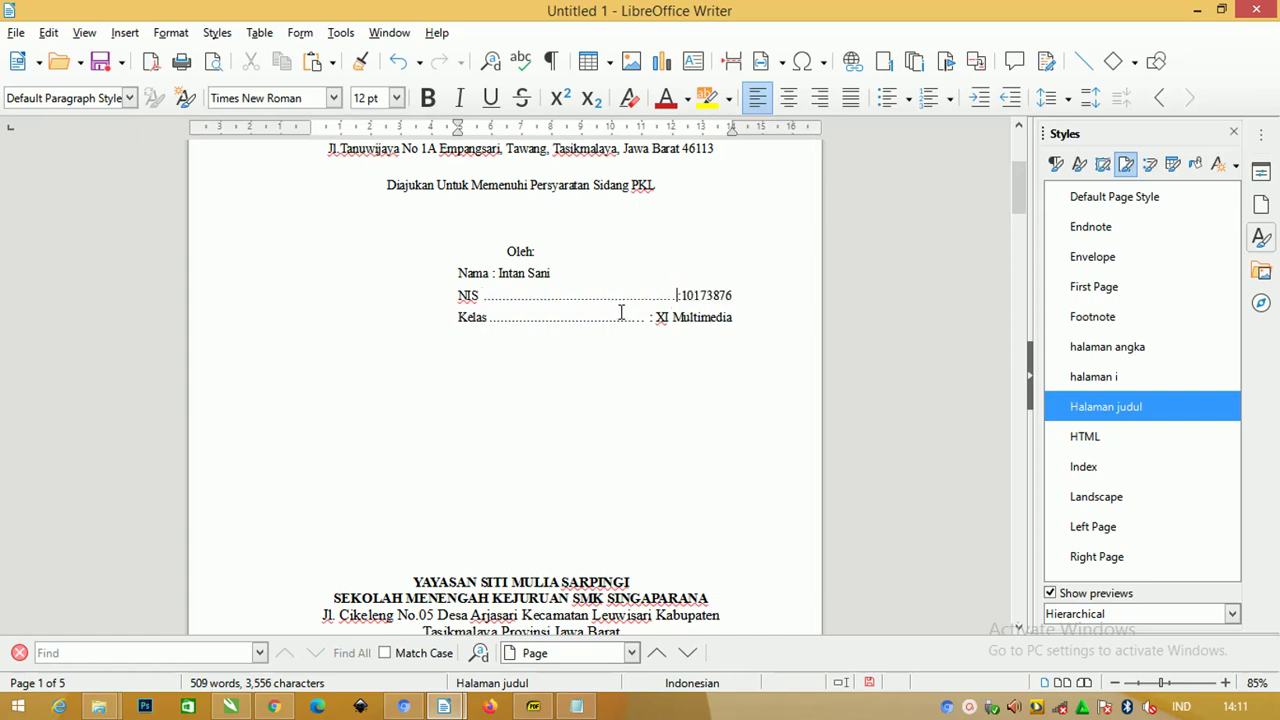
key(ctrl+z)
key(ctrl+z)
drag(648, 317, 490, 317)
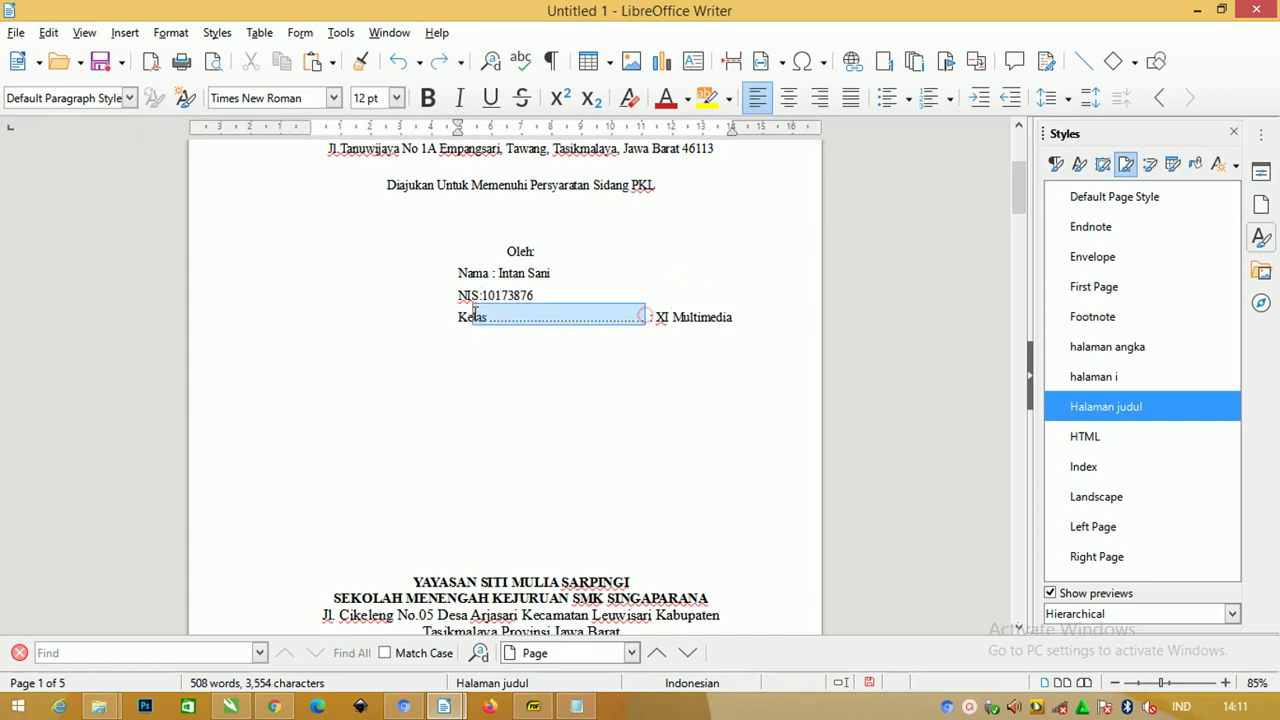
key(BackSpace)
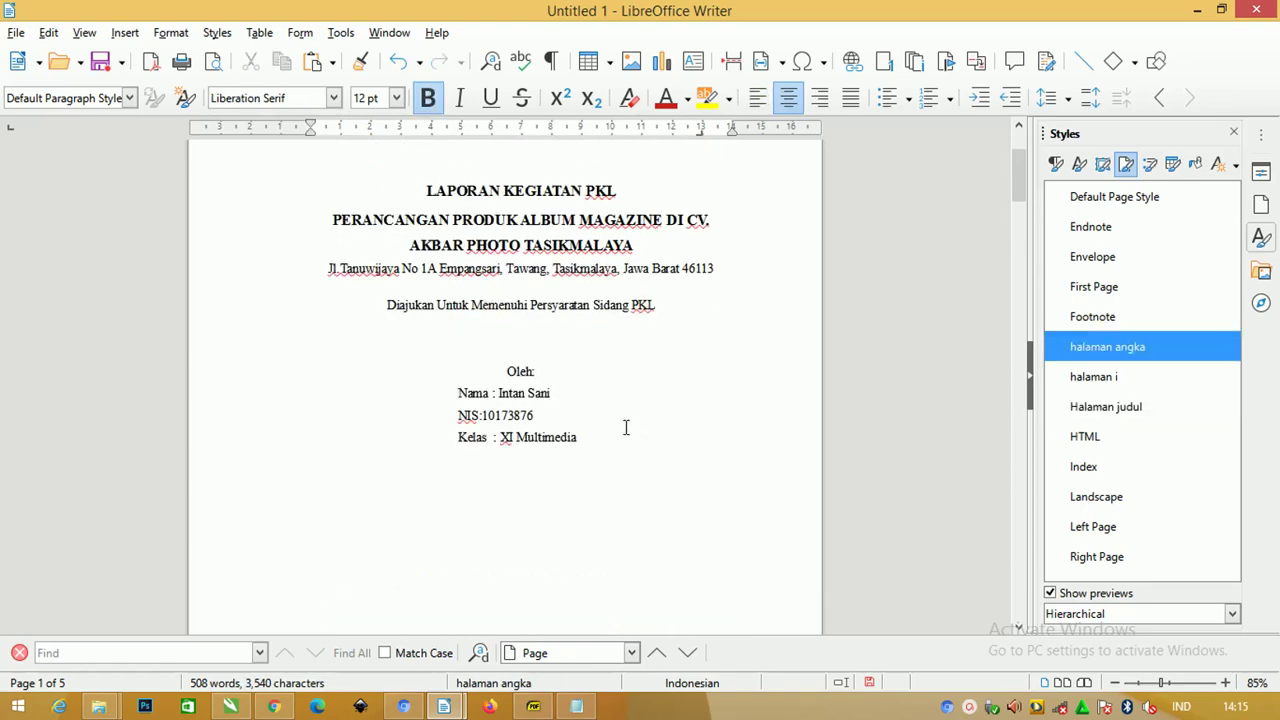
Step: Align the Nama, NIS and Kelas colons using tab spacing
scroll(506, 391, up, 1)
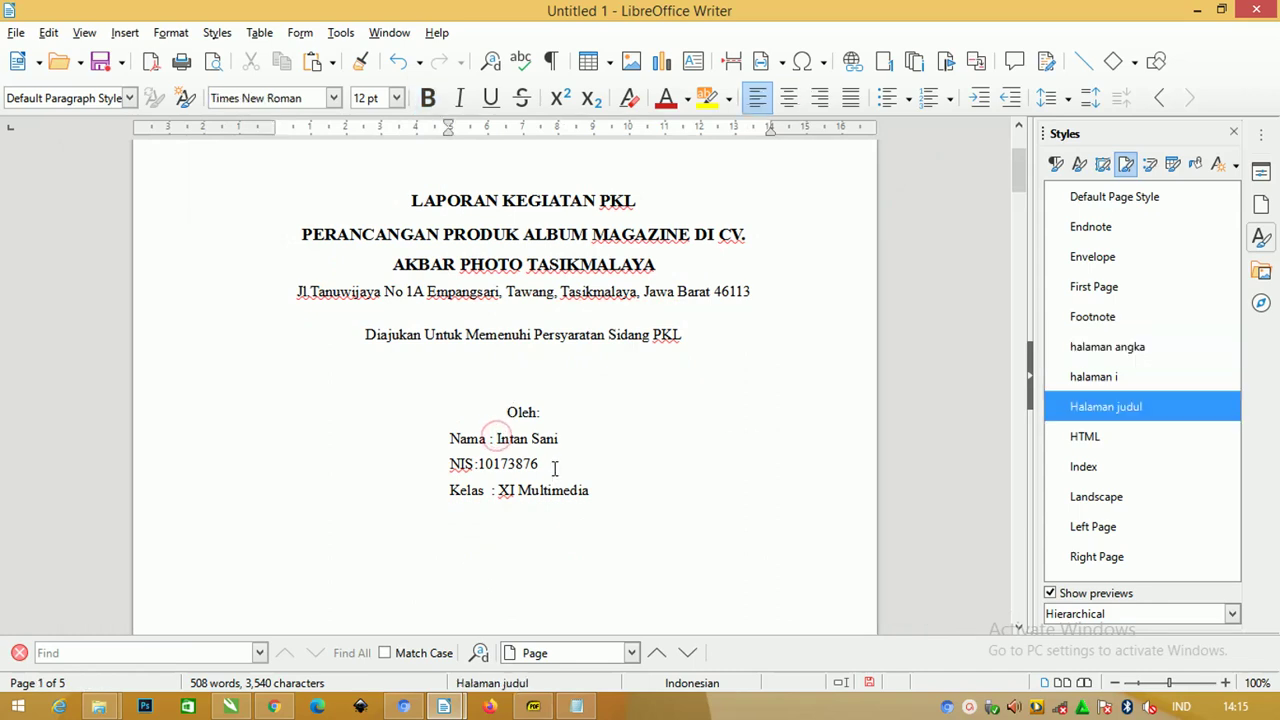
key(Tab)
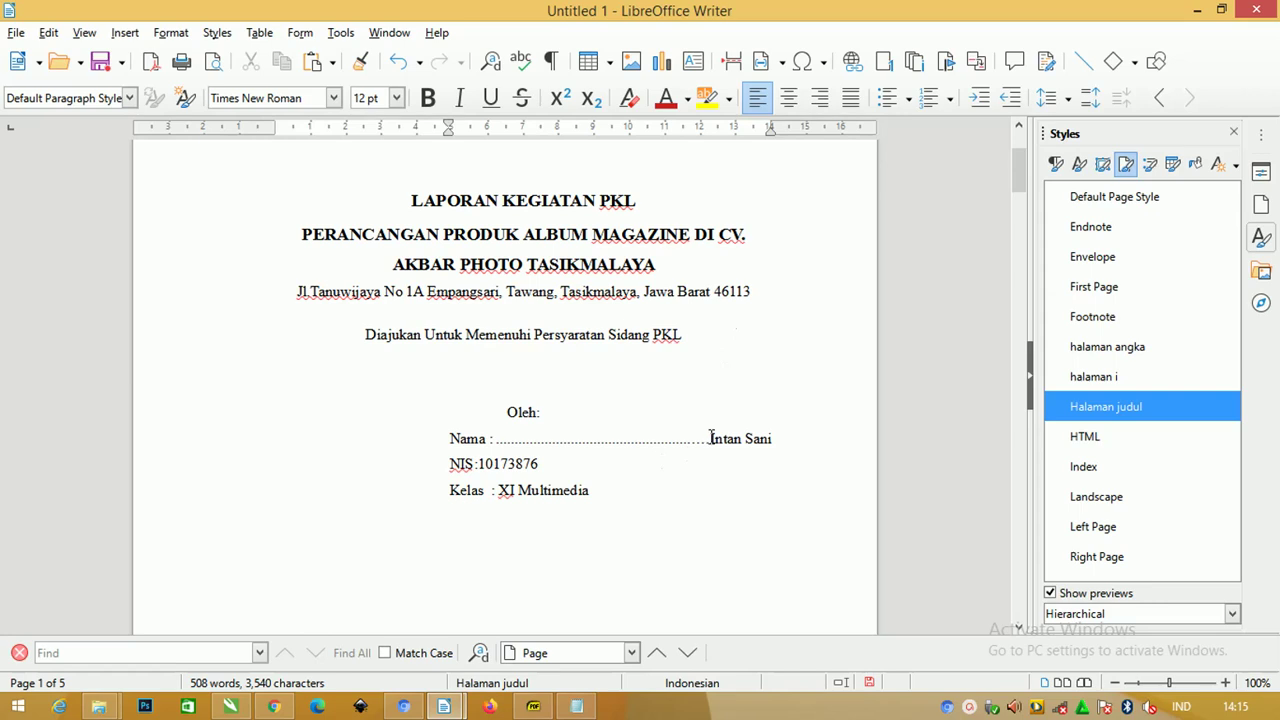
key(BackSpace)
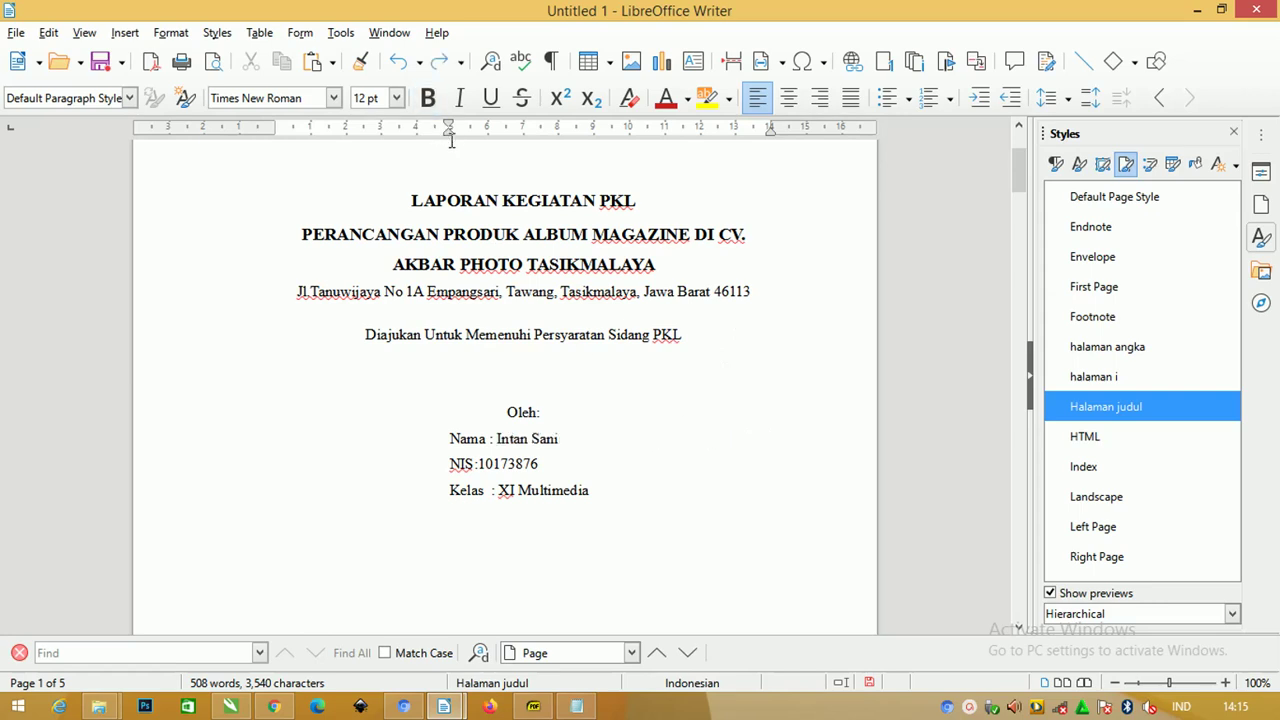
drag(450, 140, 410, 136)
key(Tab)
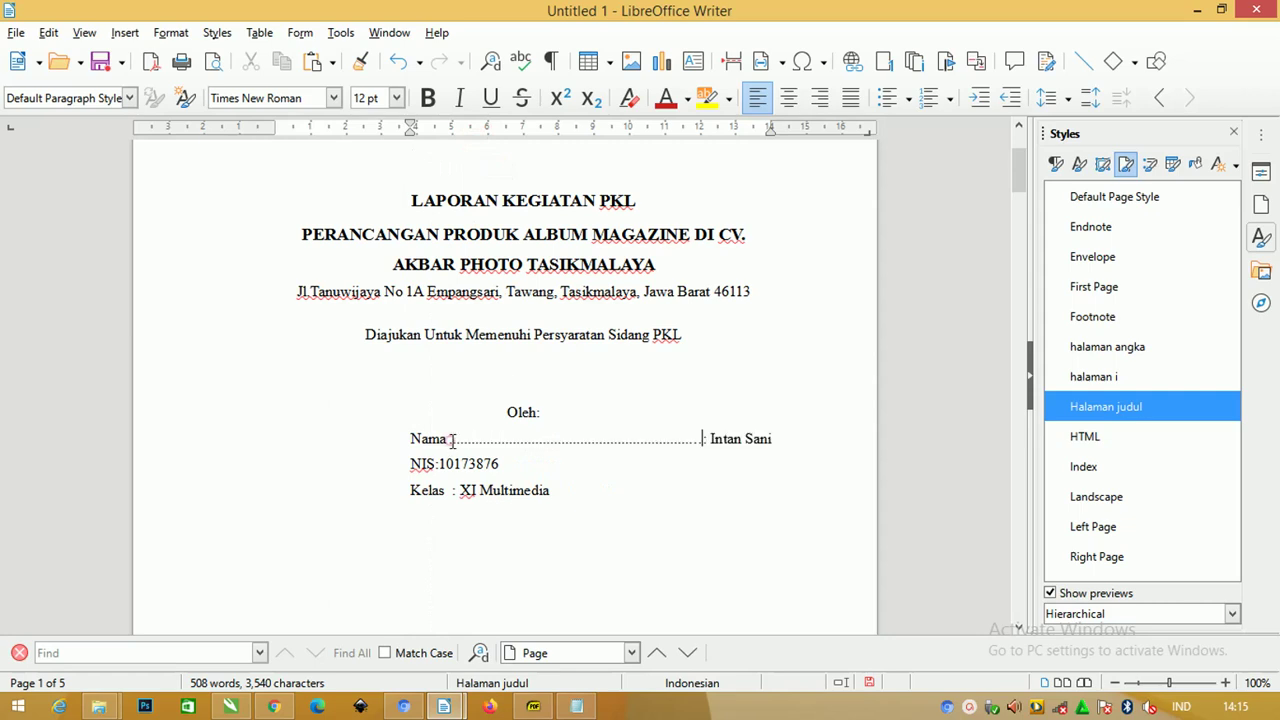
key(Tab)
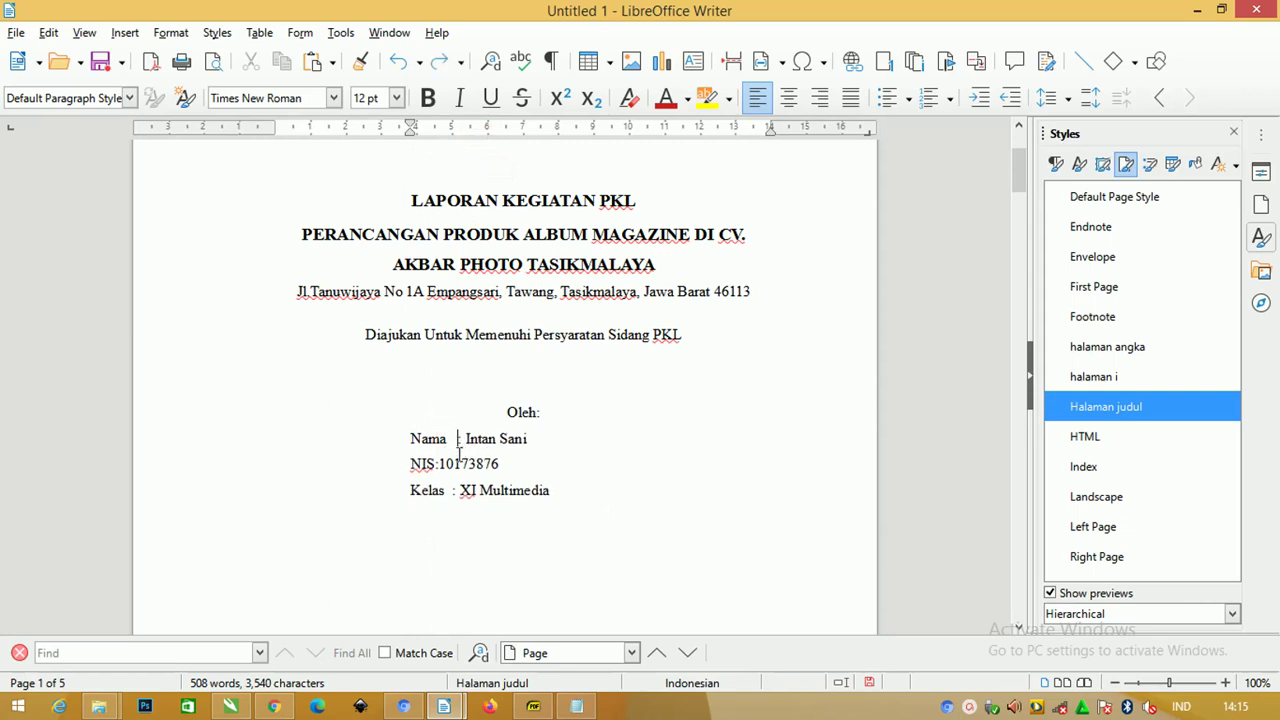
click(437, 463)
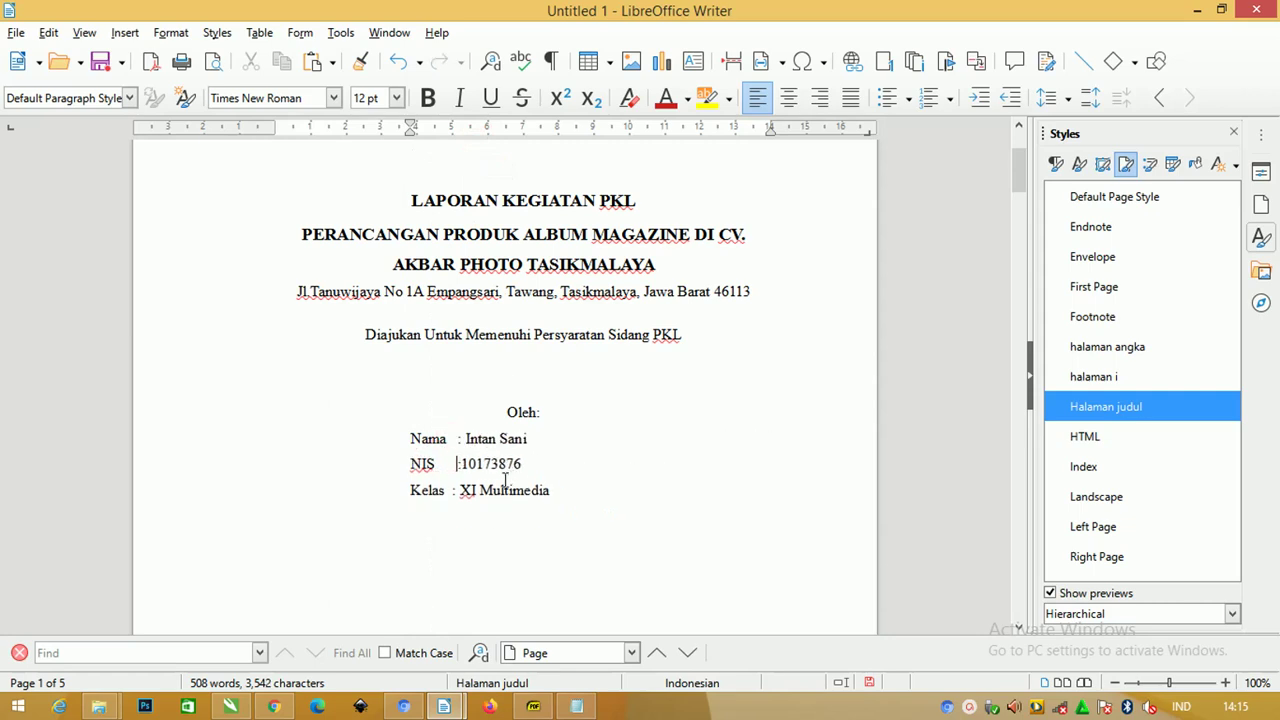
click(453, 490)
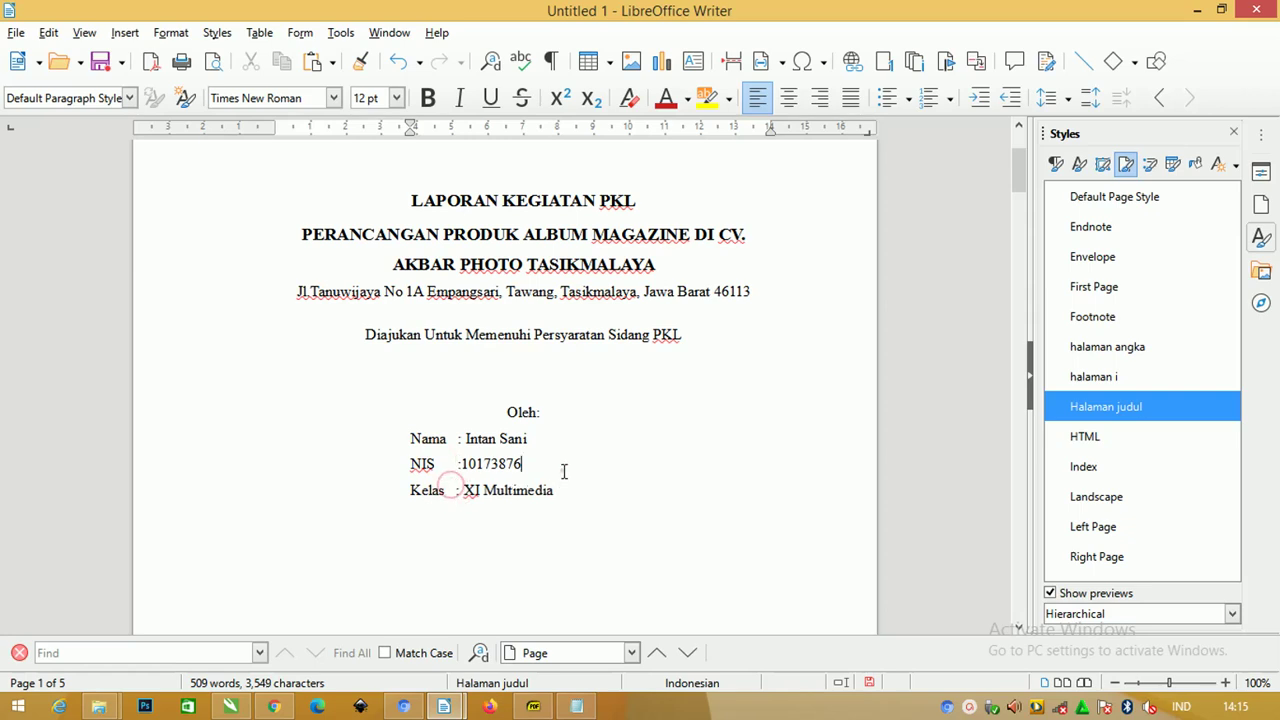
Step: Indent the Nama, NIS and Kelas block to 4.9 cm on the ruler
drag(562, 492, 363, 434)
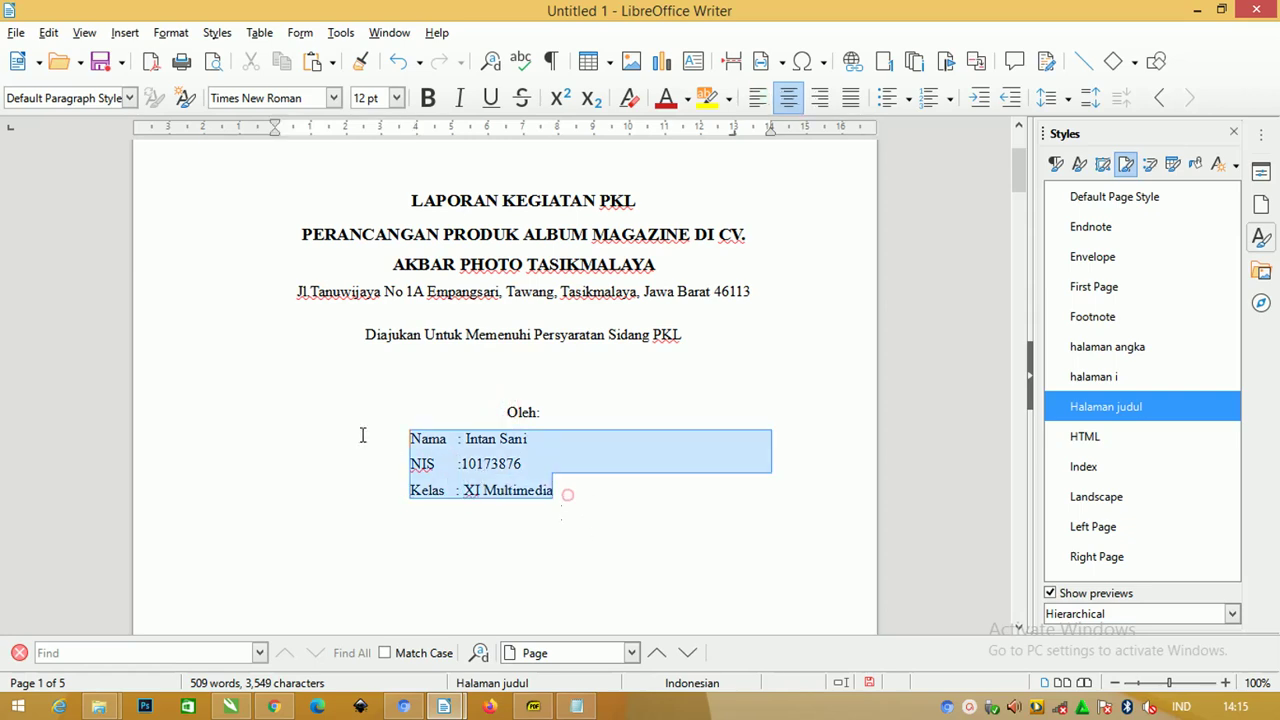
drag(411, 130, 417, 130)
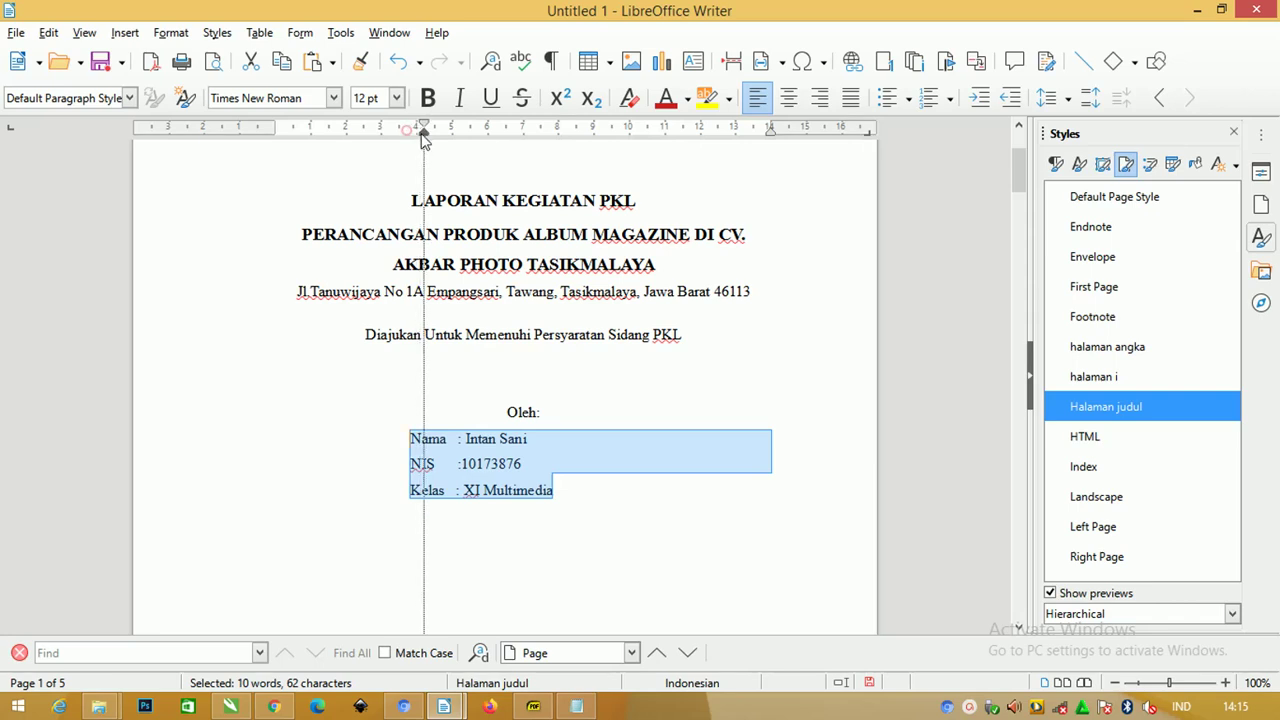
click(557, 257)
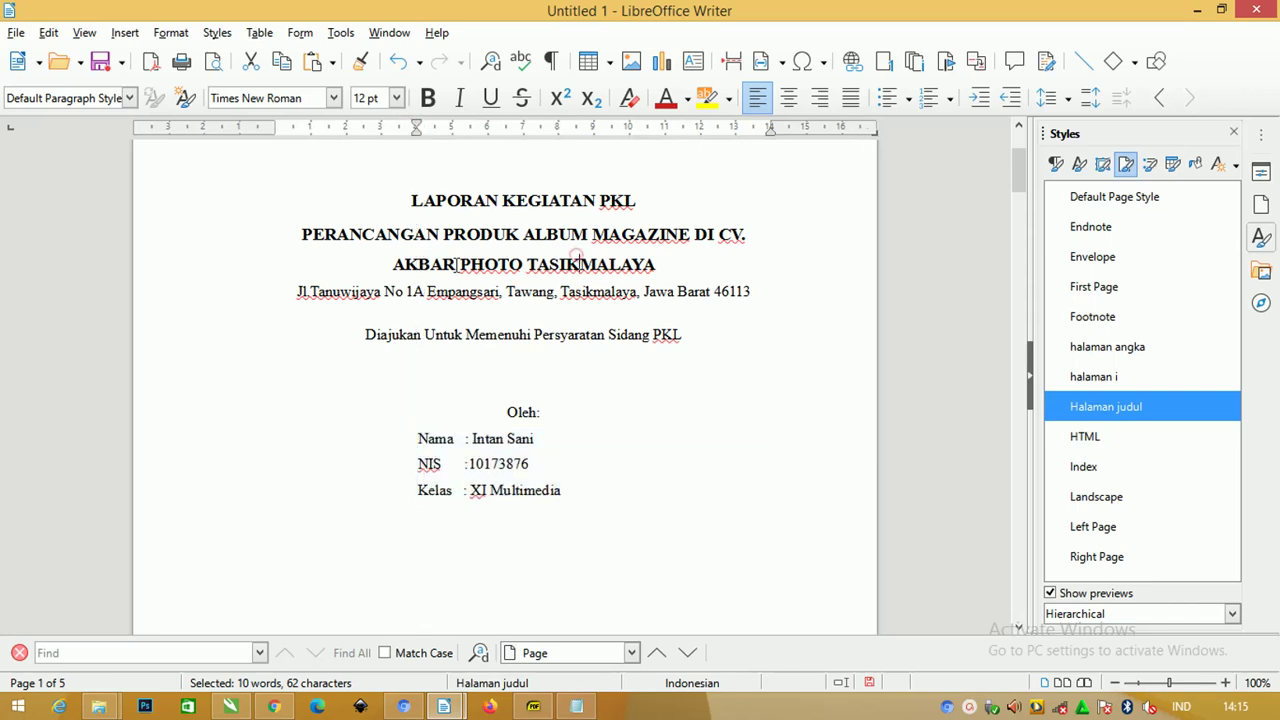
ctrl+scroll(565, 258, down, 4)
drag(567, 380, 372, 323)
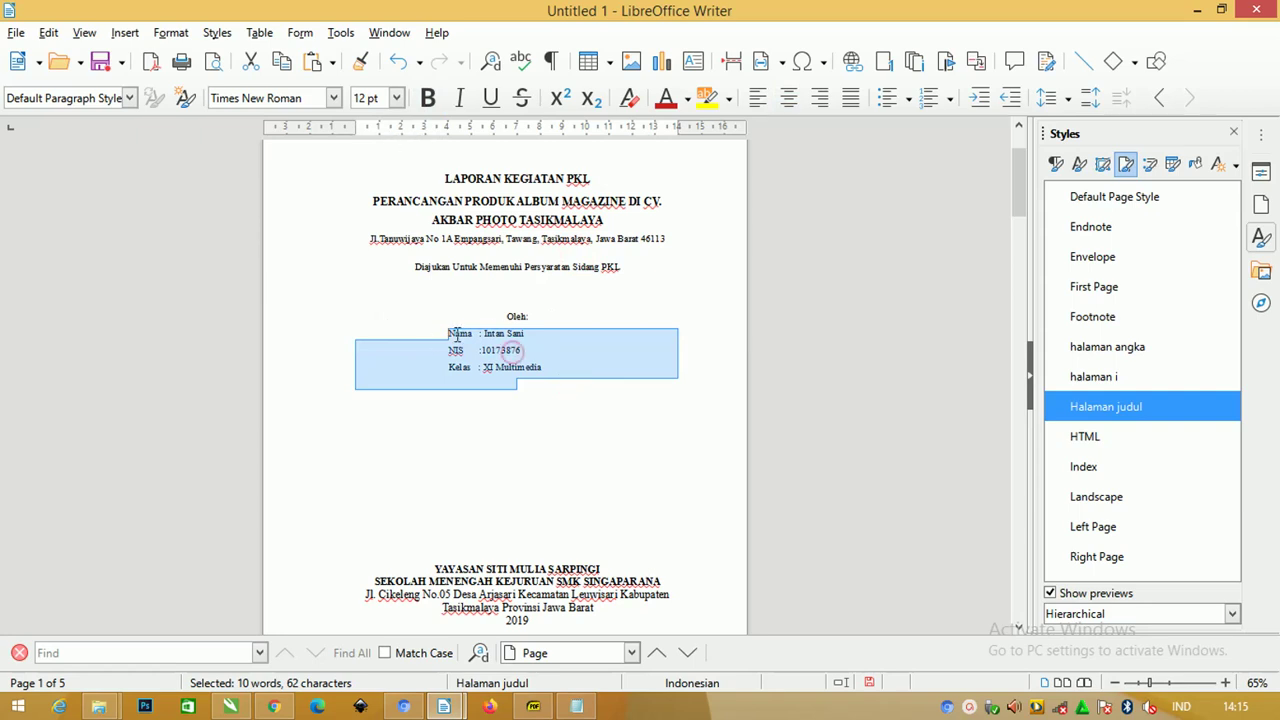
drag(441, 327, 553, 367)
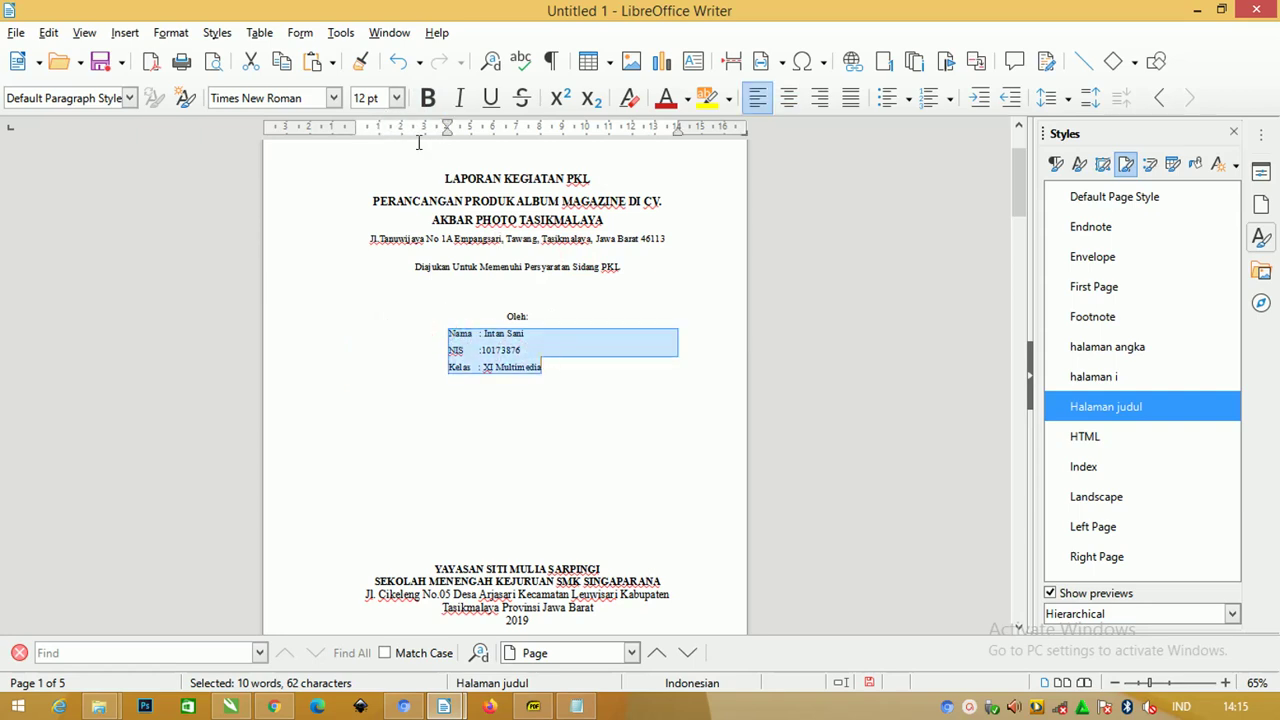
drag(447, 128, 469, 140)
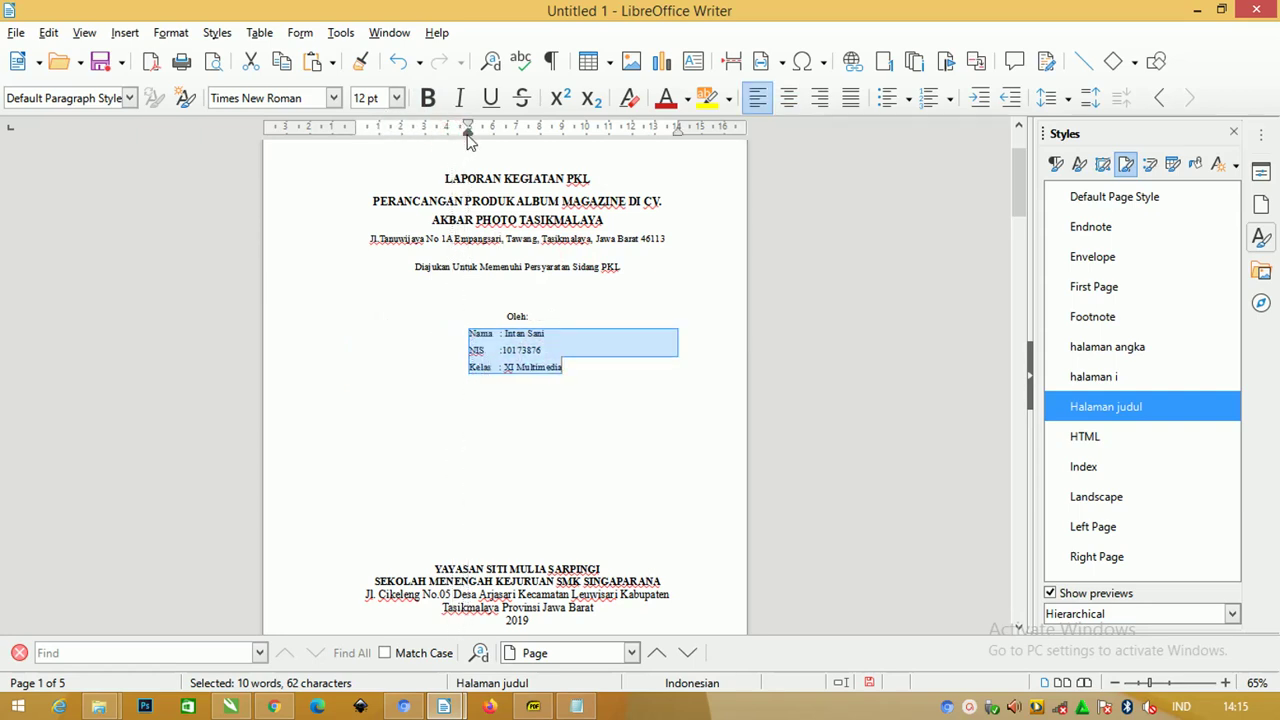
Step: Delete the empty line above the cover title
scroll(597, 277, up, 2)
click(600, 265)
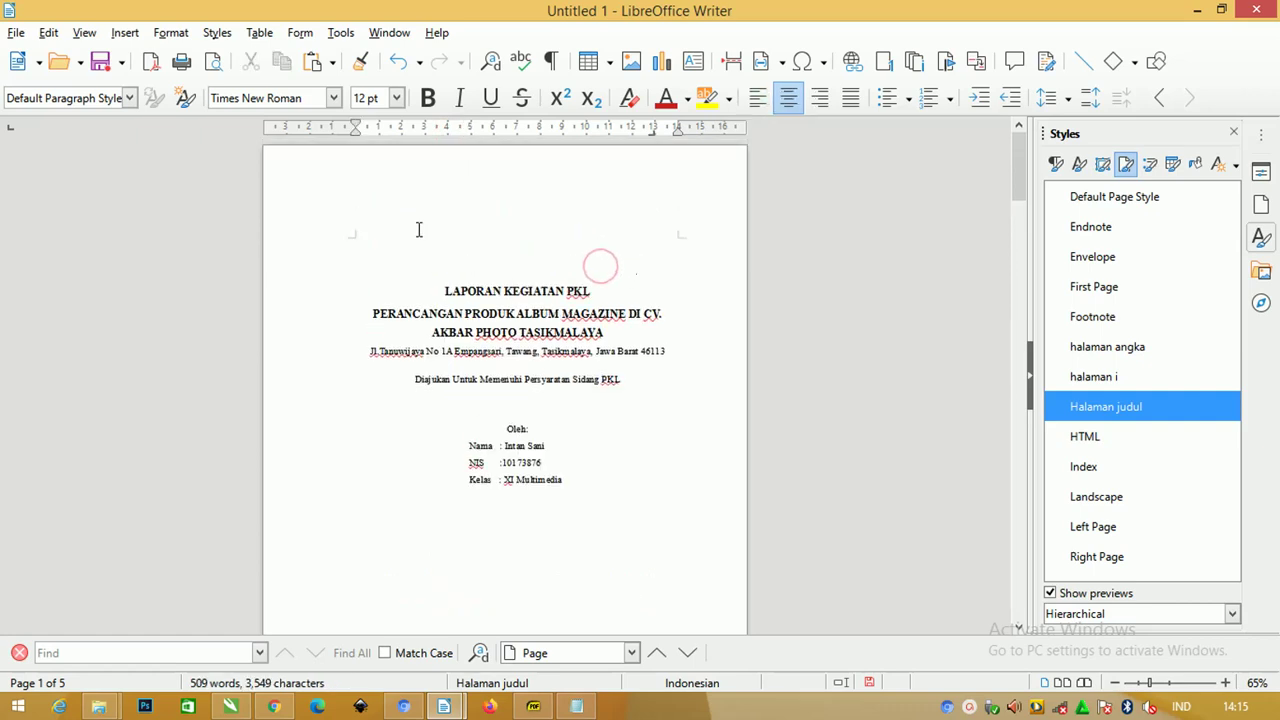
click(474, 266)
key(Delete)
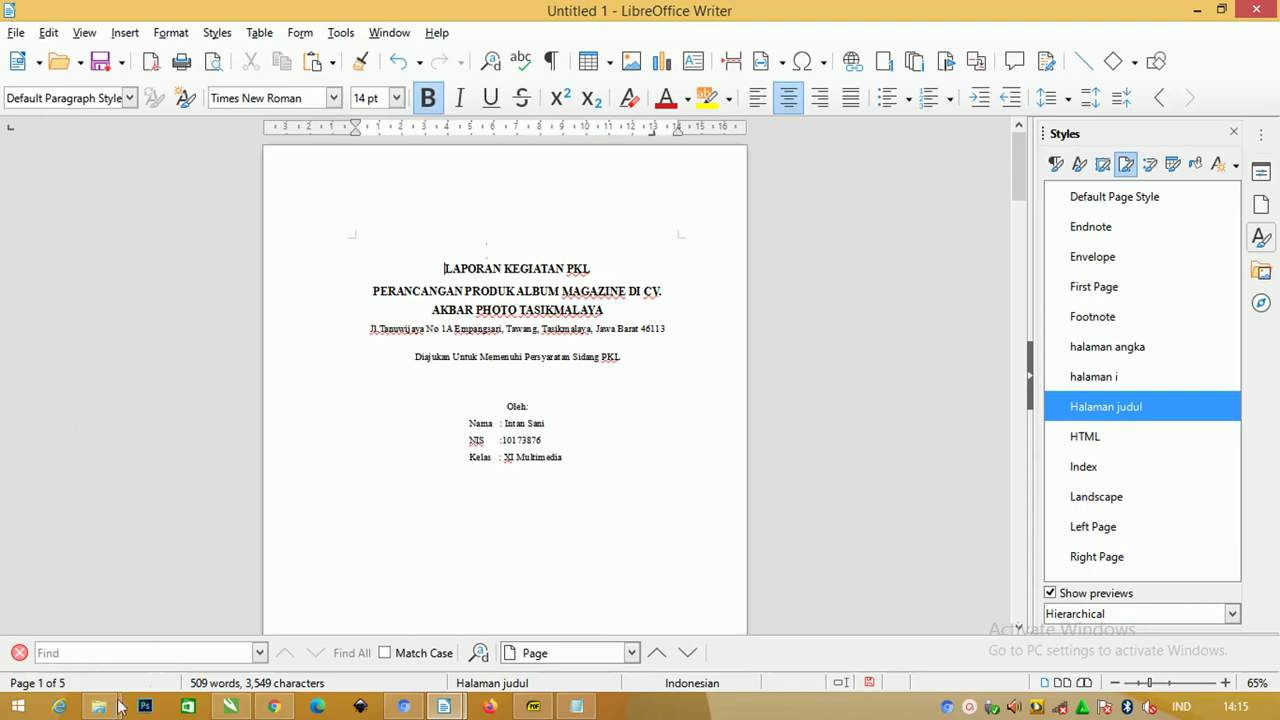
Step: Drag logo.png and logo 2.png from the Downloads folder onto the Writer cover page
mouse_move(107, 707)
click(137, 600)
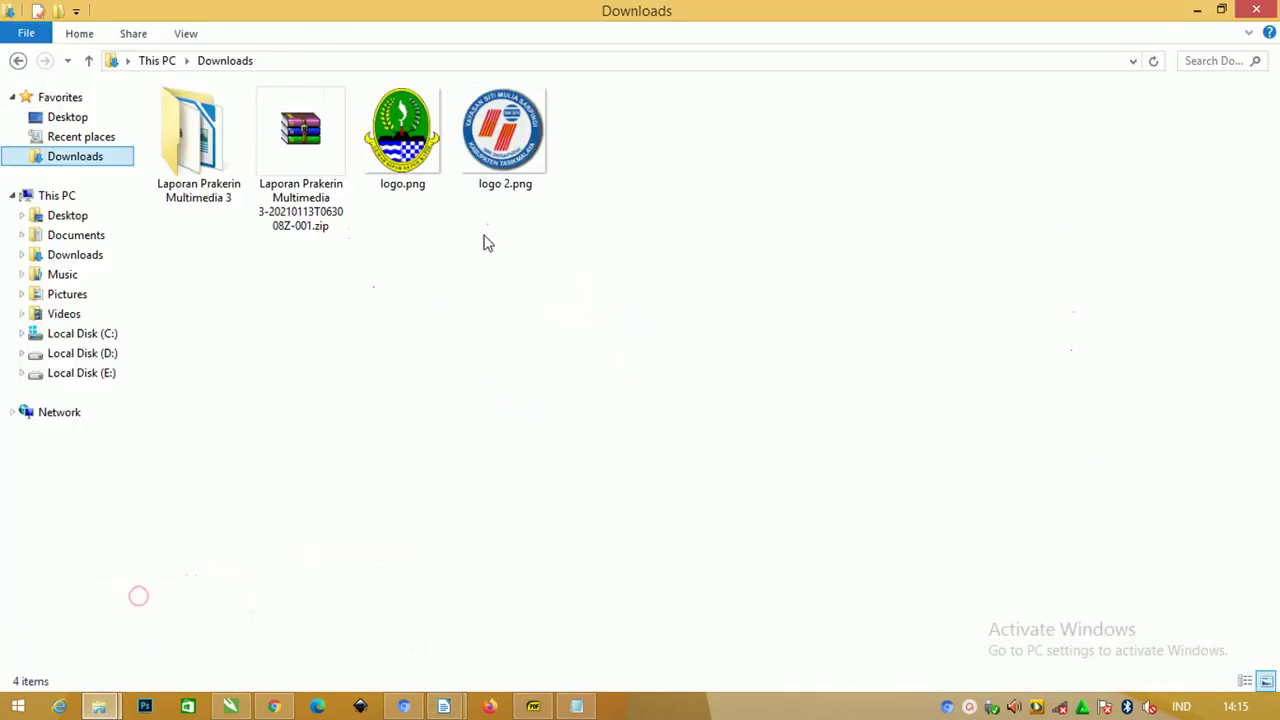
click(400, 143)
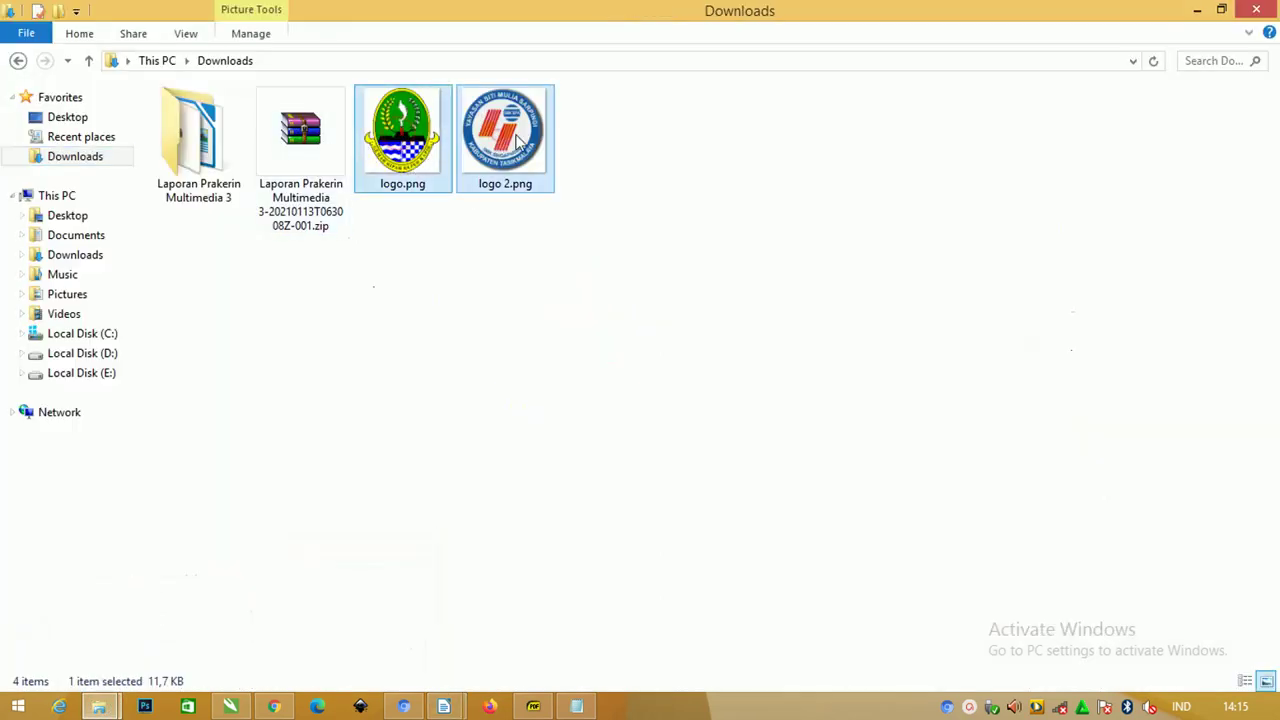
ctrl+click(515, 140)
mouse_move(515, 140)
mouse_down()
mouse_move(686, 396)
mouse_move(456, 708)
mouse_up()
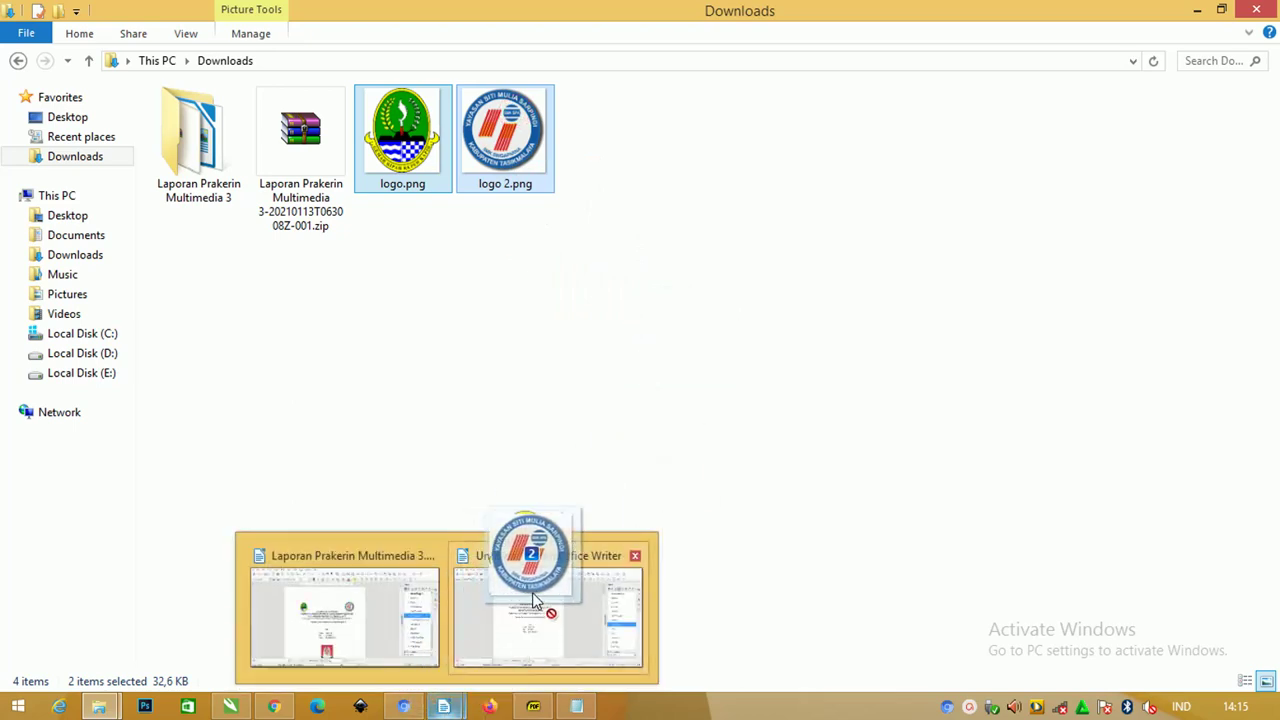
drag(456, 708, 532, 600)
drag(455, 283, 456, 285)
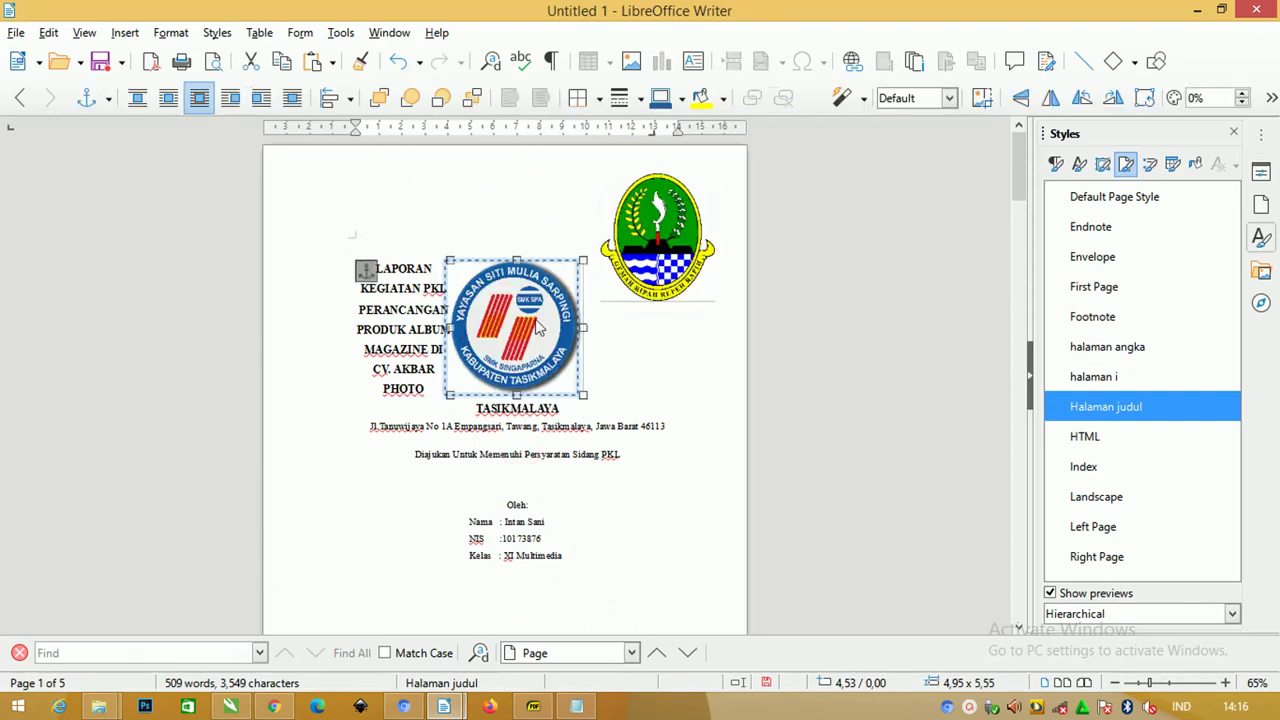
Step: Set Wrap Through on the West Java emblem and SMK logo, moving the SMK logo left
drag(551, 307, 443, 283)
click(657, 237)
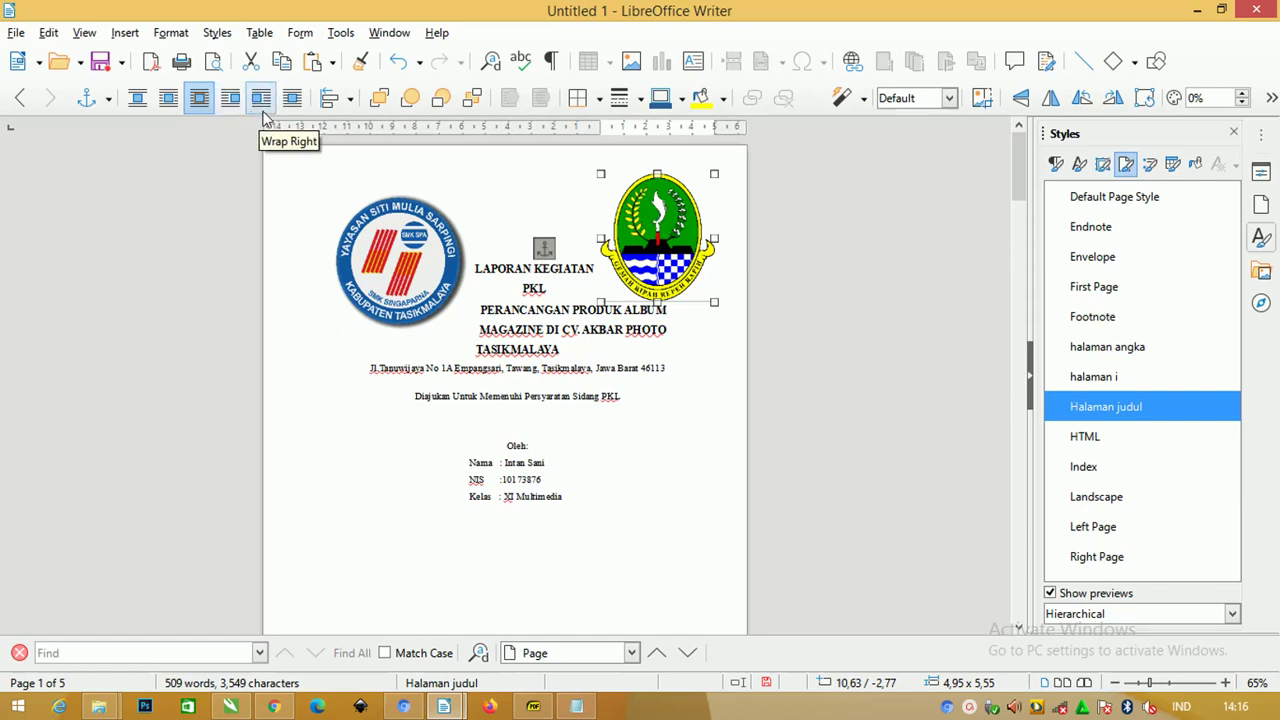
click(290, 100)
click(380, 245)
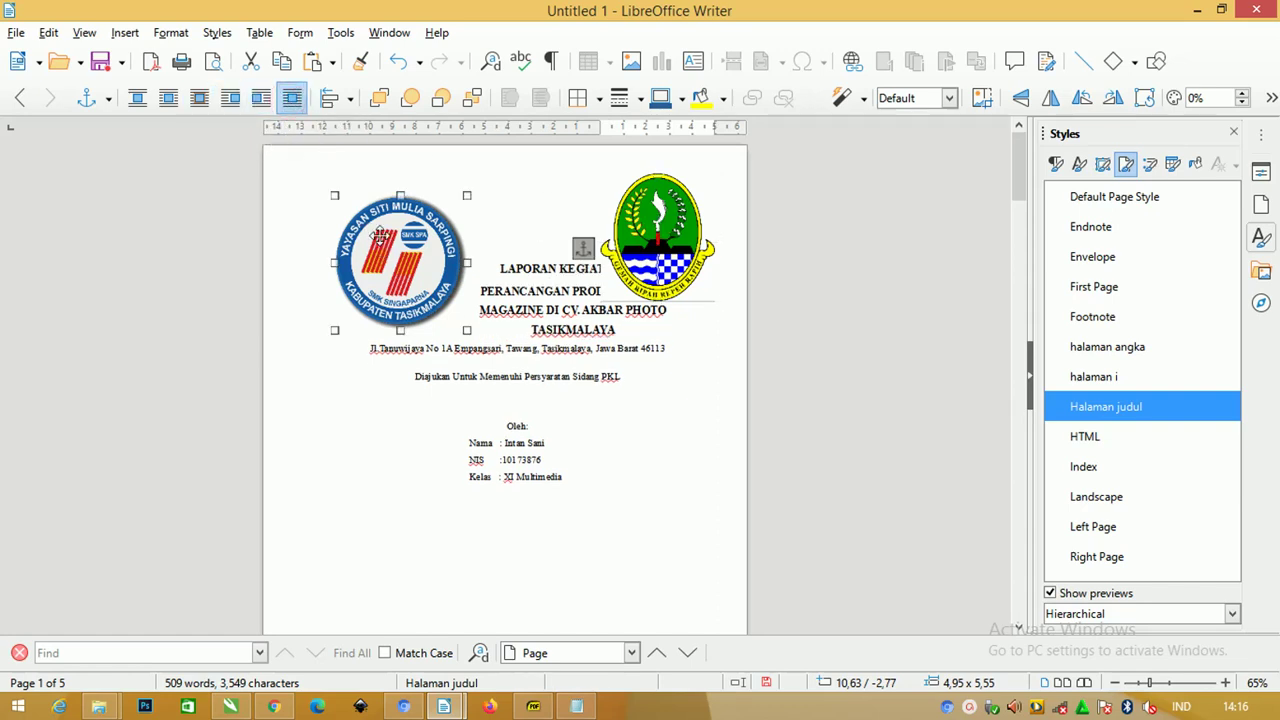
click(290, 100)
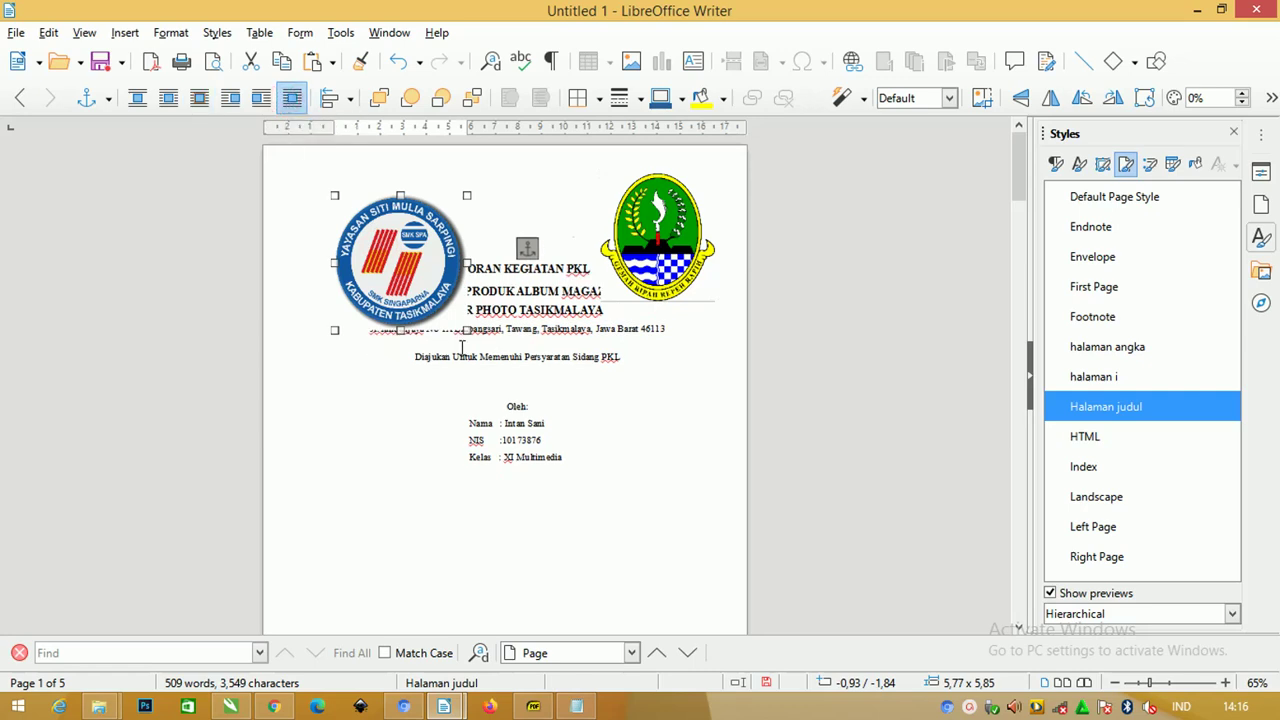
drag(377, 244, 403, 270)
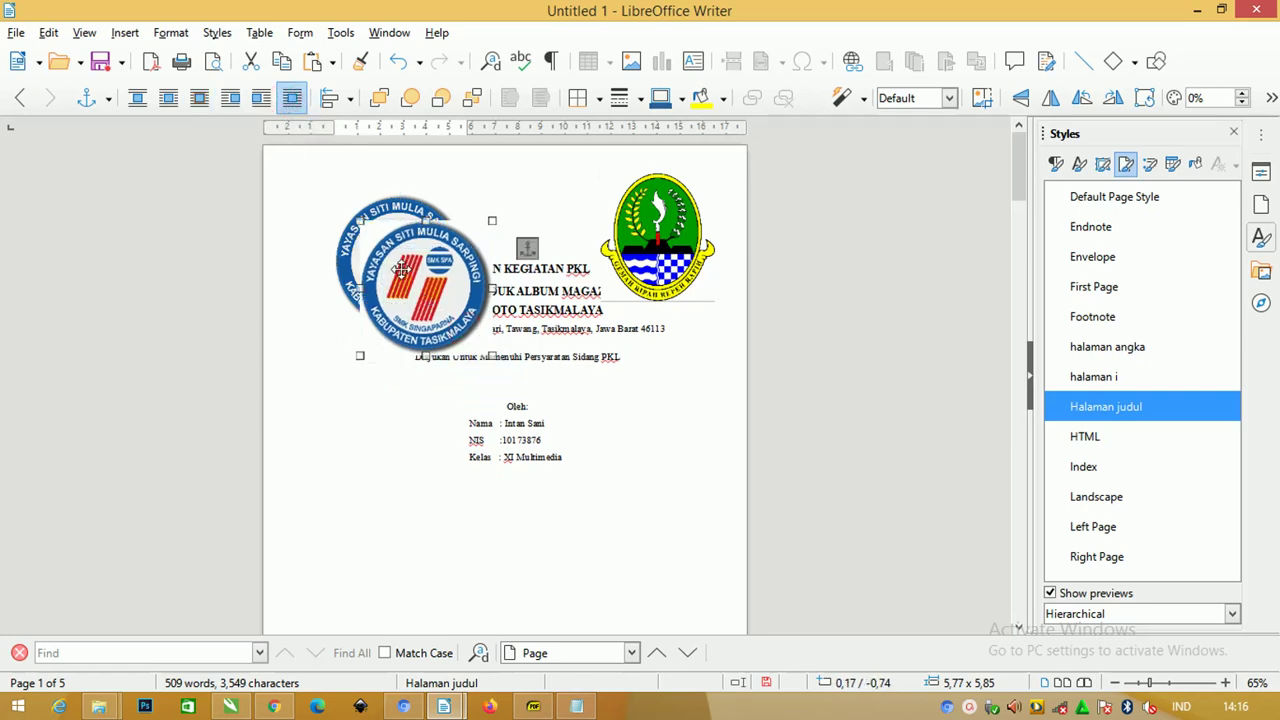
key(Escape)
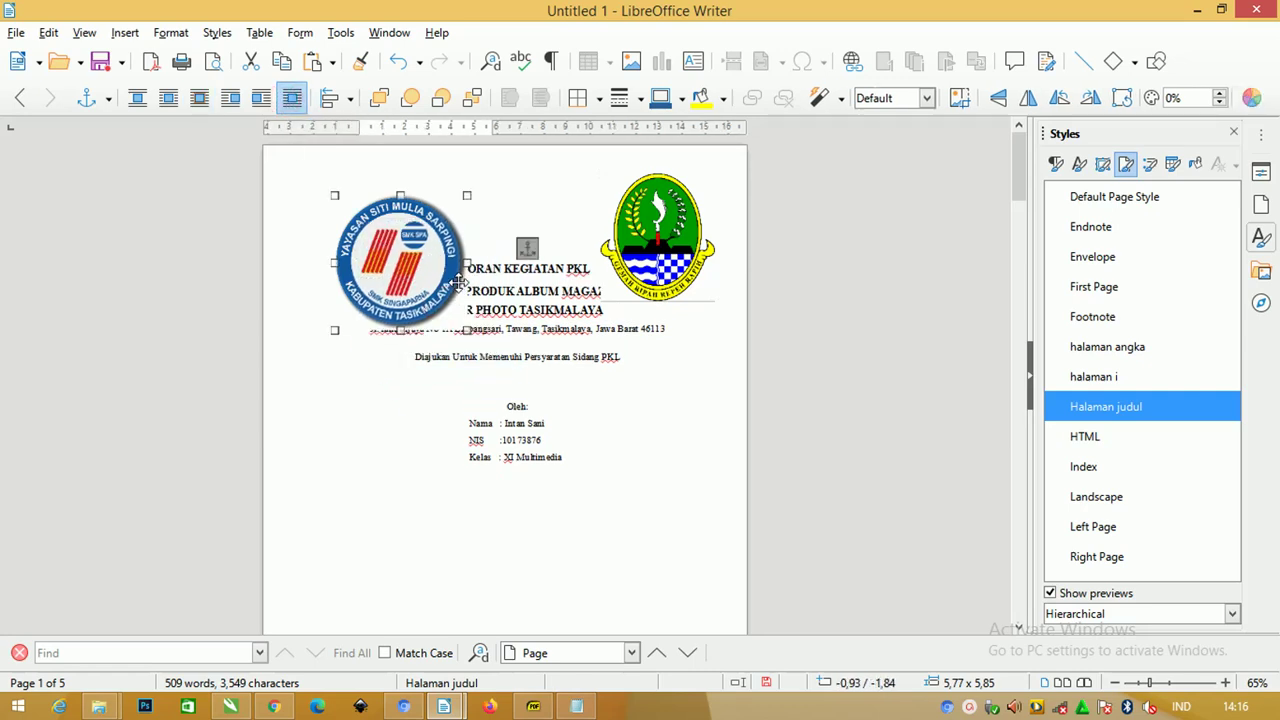
Step: Shrink both logos, placing the SMK logo top-left and the West Java emblem top-right
mouse_move(466, 330)
mouse_down()
mouse_move(401, 264)
mouse_move(370, 261)
mouse_up()
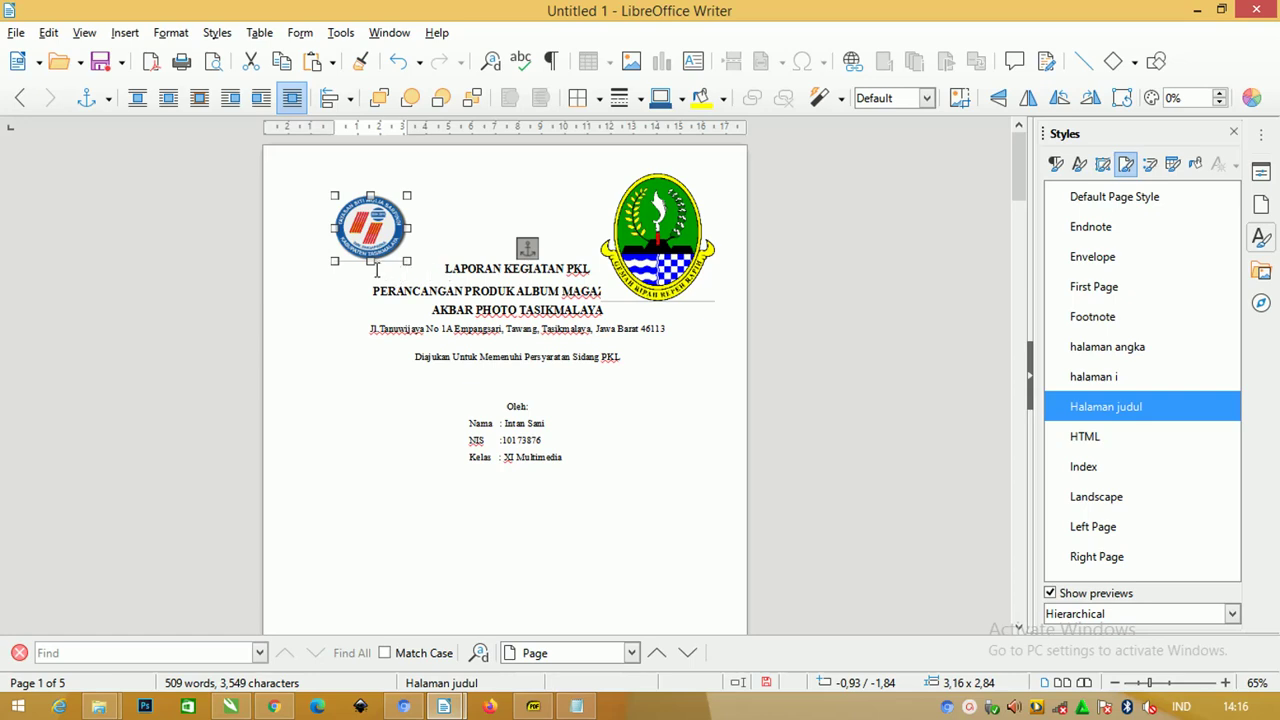
click(632, 268)
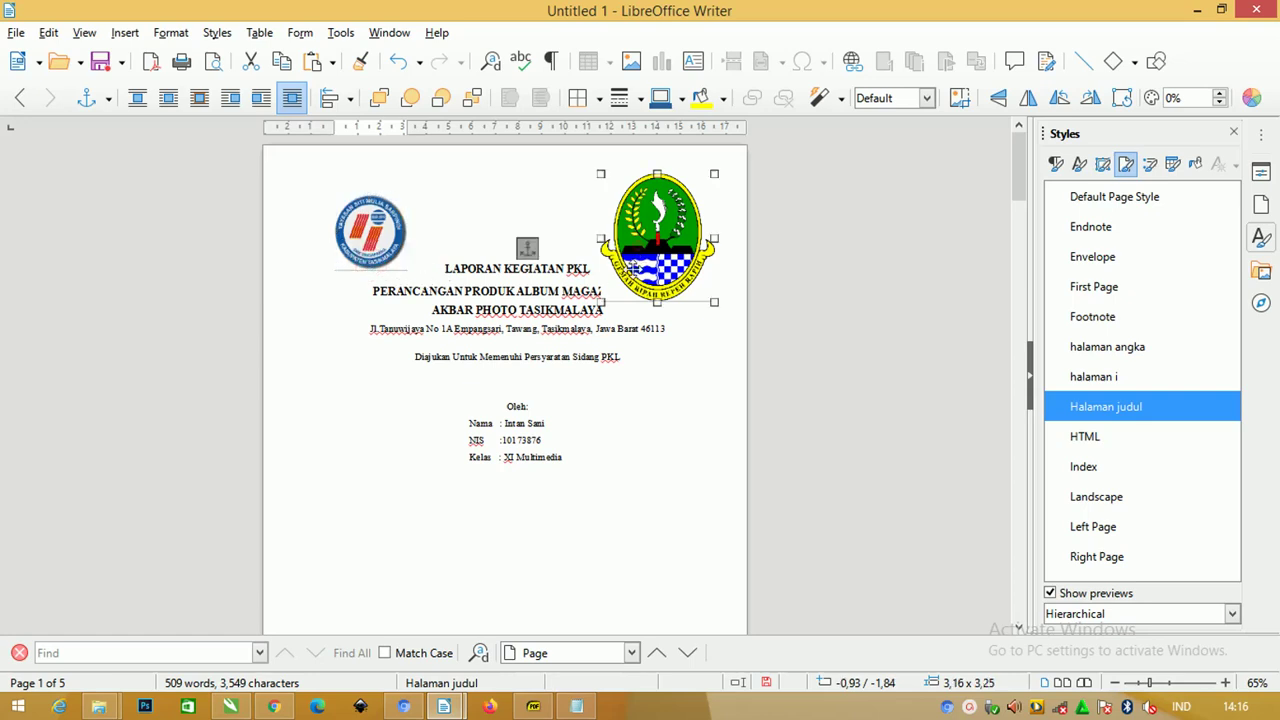
mouse_move(605, 300)
mouse_down()
mouse_move(630, 244)
mouse_move(640, 258)
mouse_up()
mouse_move(683, 212)
mouse_down()
mouse_move(676, 228)
mouse_move(689, 212)
mouse_up()
key(Escape)
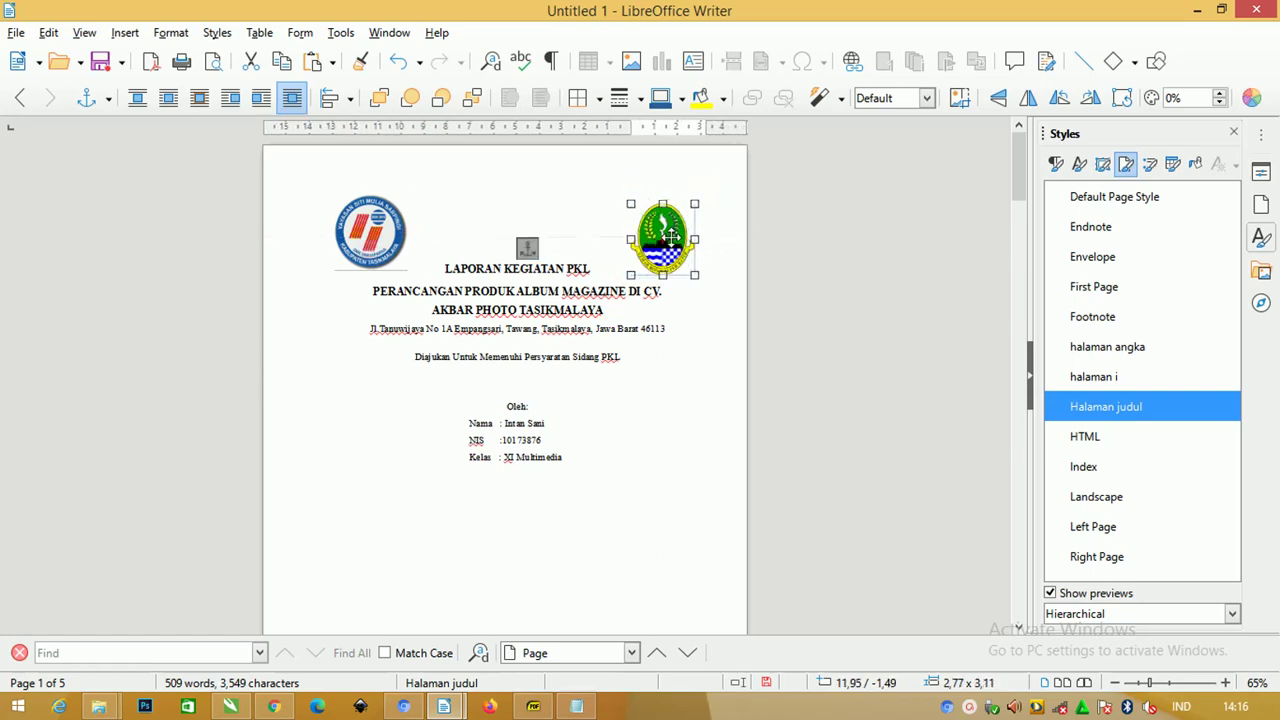
click(601, 214)
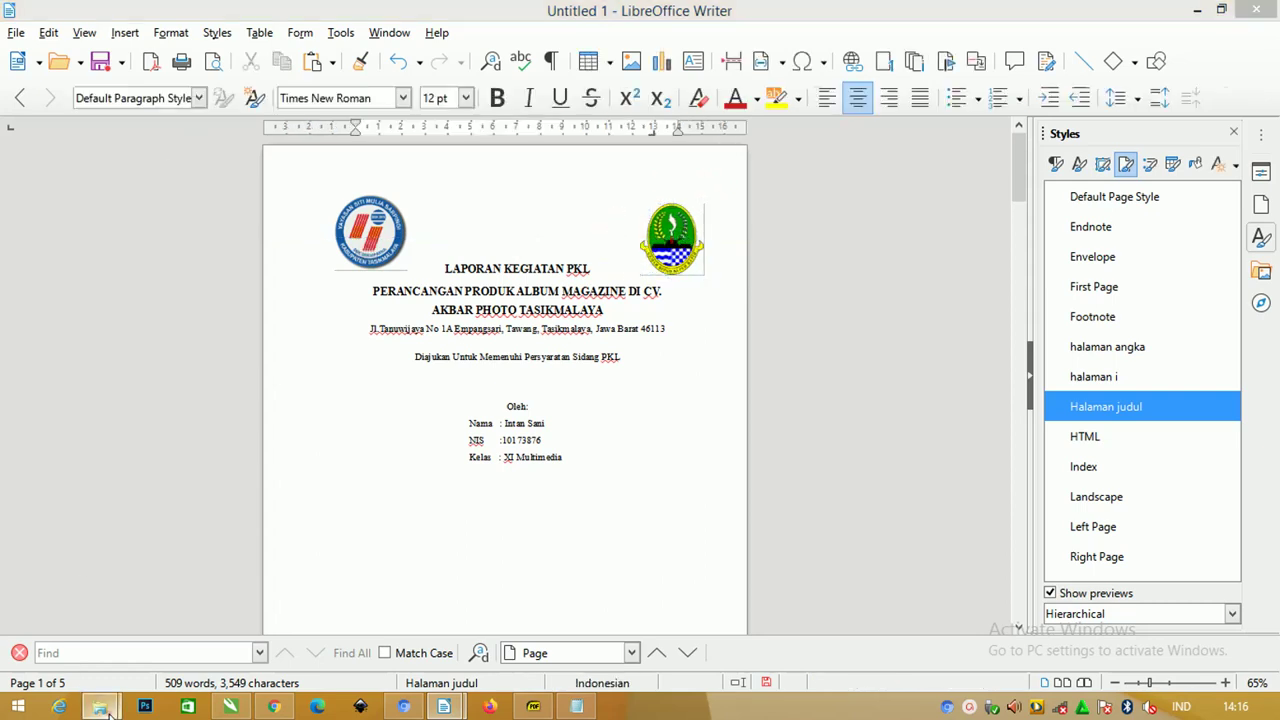
Step: Drag foto.jpg from the Downloads folder into the Writer document
mouse_move(98, 707)
click(140, 599)
mouse_move(615, 145)
mouse_down()
mouse_move(466, 706)
mouse_move(452, 708)
mouse_up()
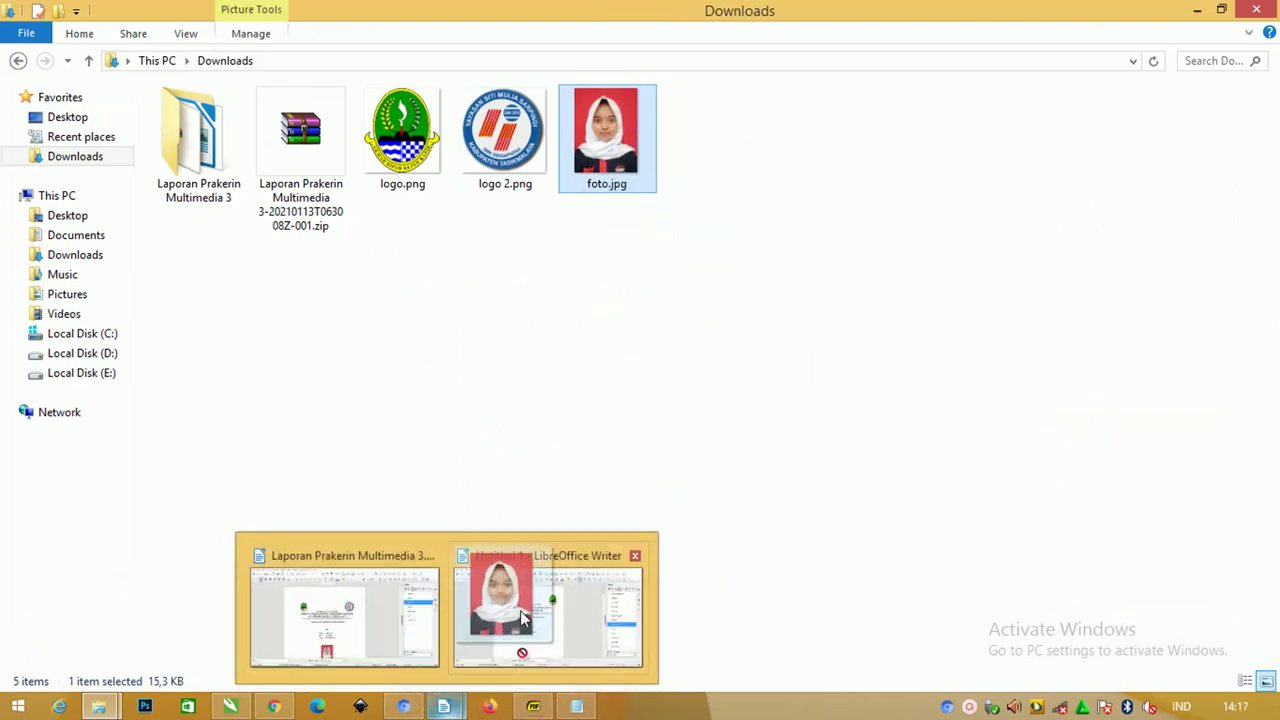
drag(452, 708, 538, 562)
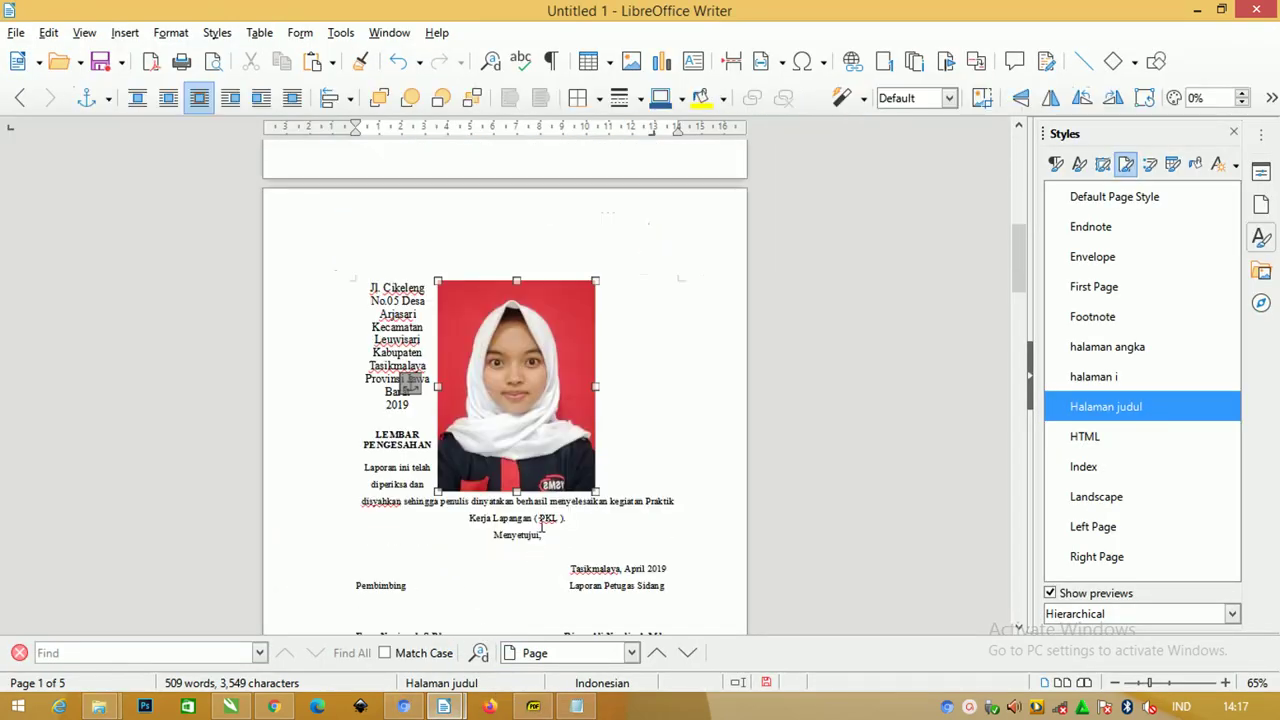
Step: Set Wrap Through on the student photo and move it onto the cover page
click(291, 98)
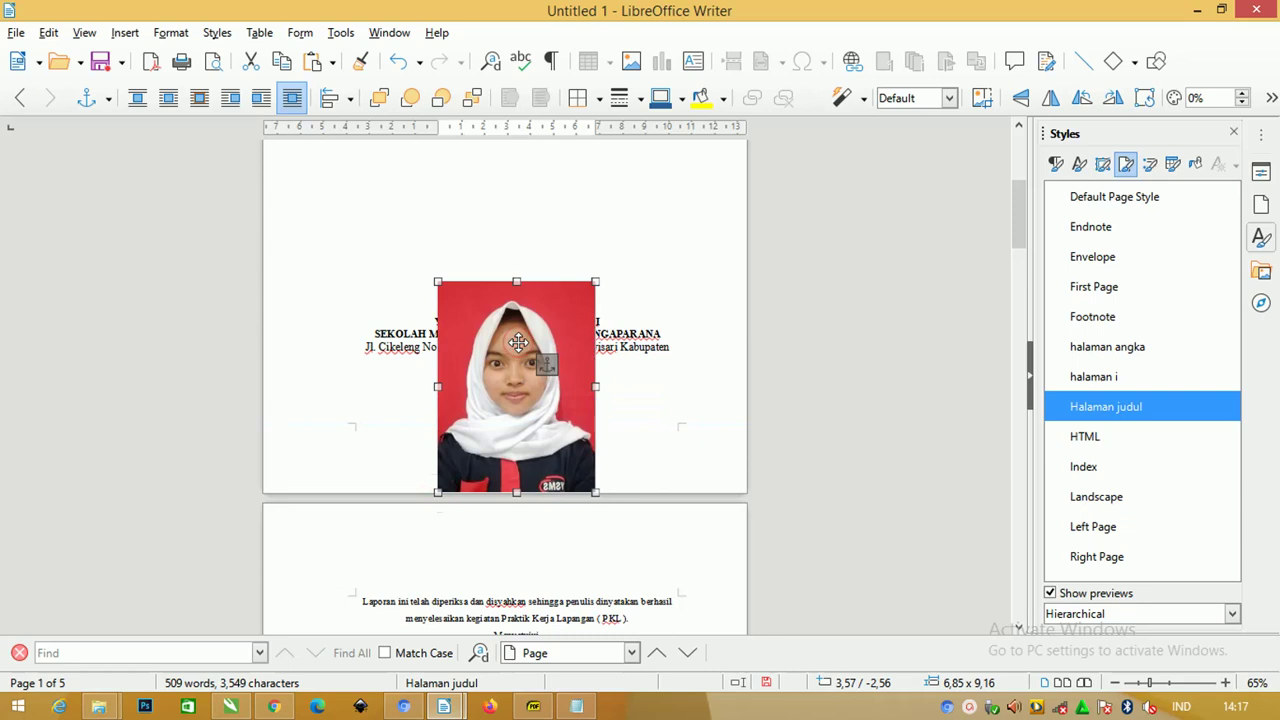
key(ctrl+z)
key(Escape)
key(ctrl+y)
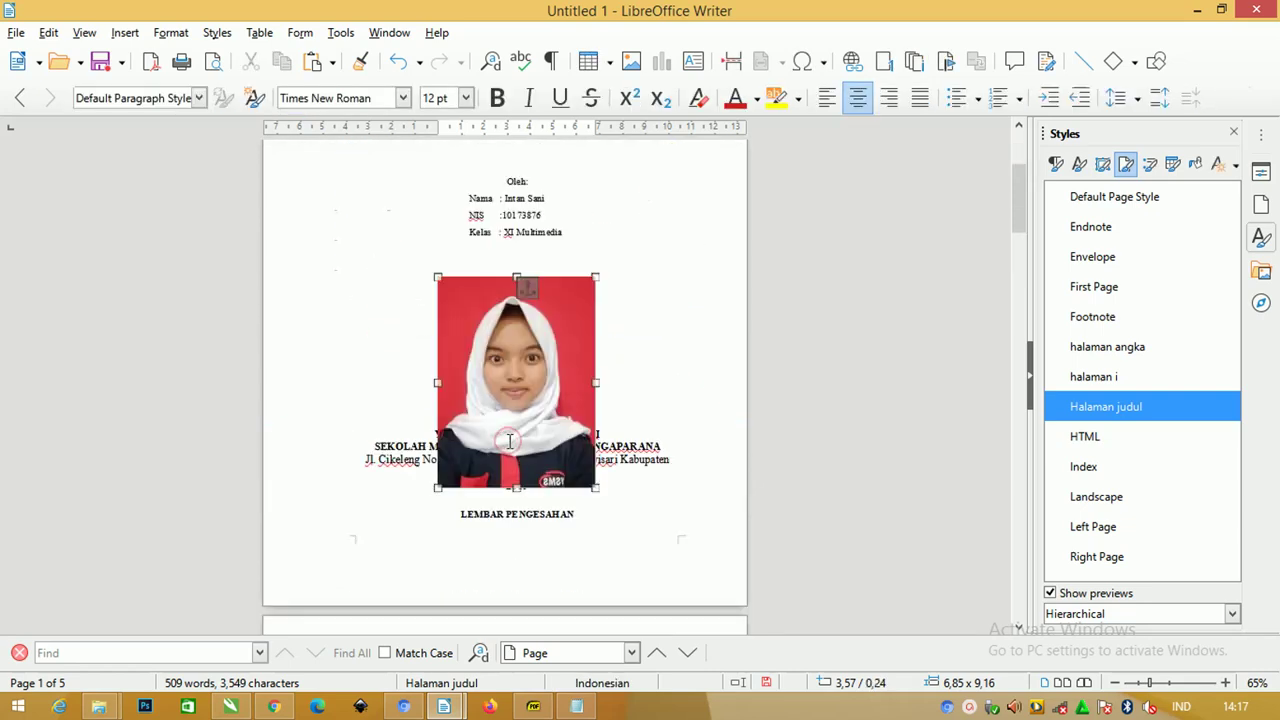
Step: Shrink the photo proportionally and add blank lines after 2019
click(511, 442)
mouse_move(596, 488)
mouse_down()
mouse_move(535, 437)
mouse_move(532, 403)
mouse_up()
click(640, 340)
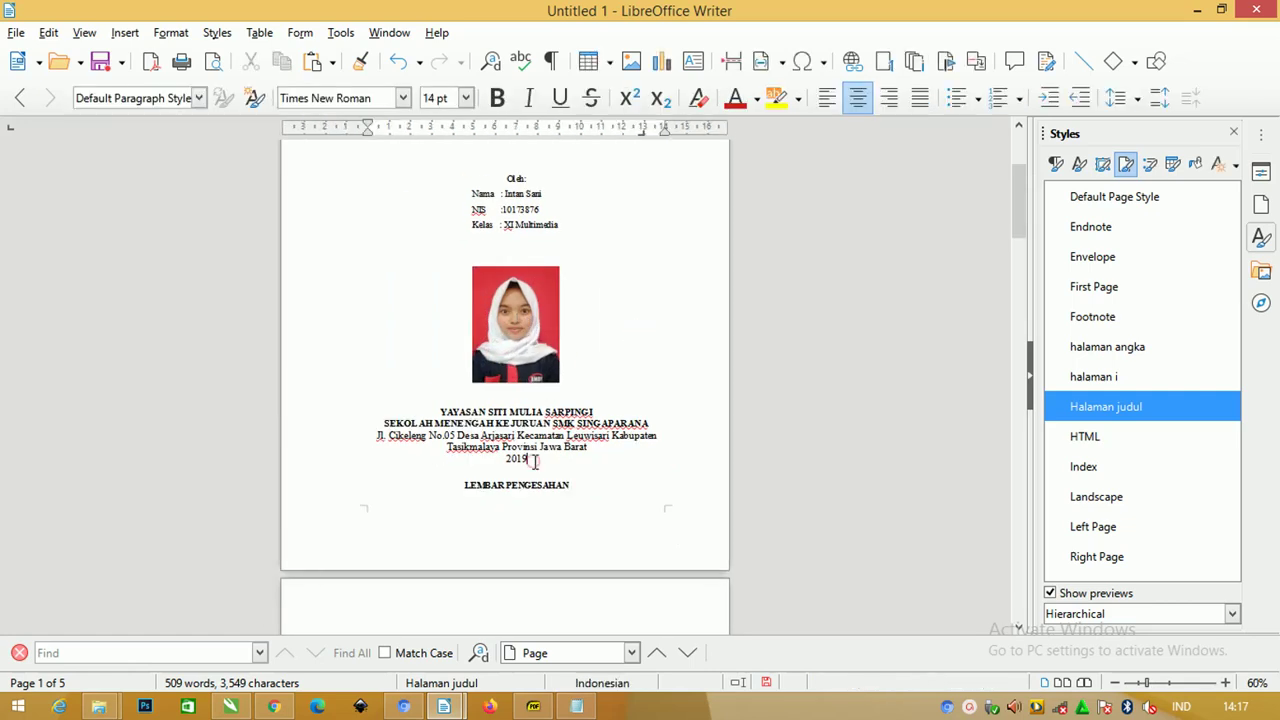
key(Return)
key(Return)
Step: Adjust the ruler indent markers for the 'Laporan ini telah diperiksa…' paragraph
scroll(506, 434, down, 3)
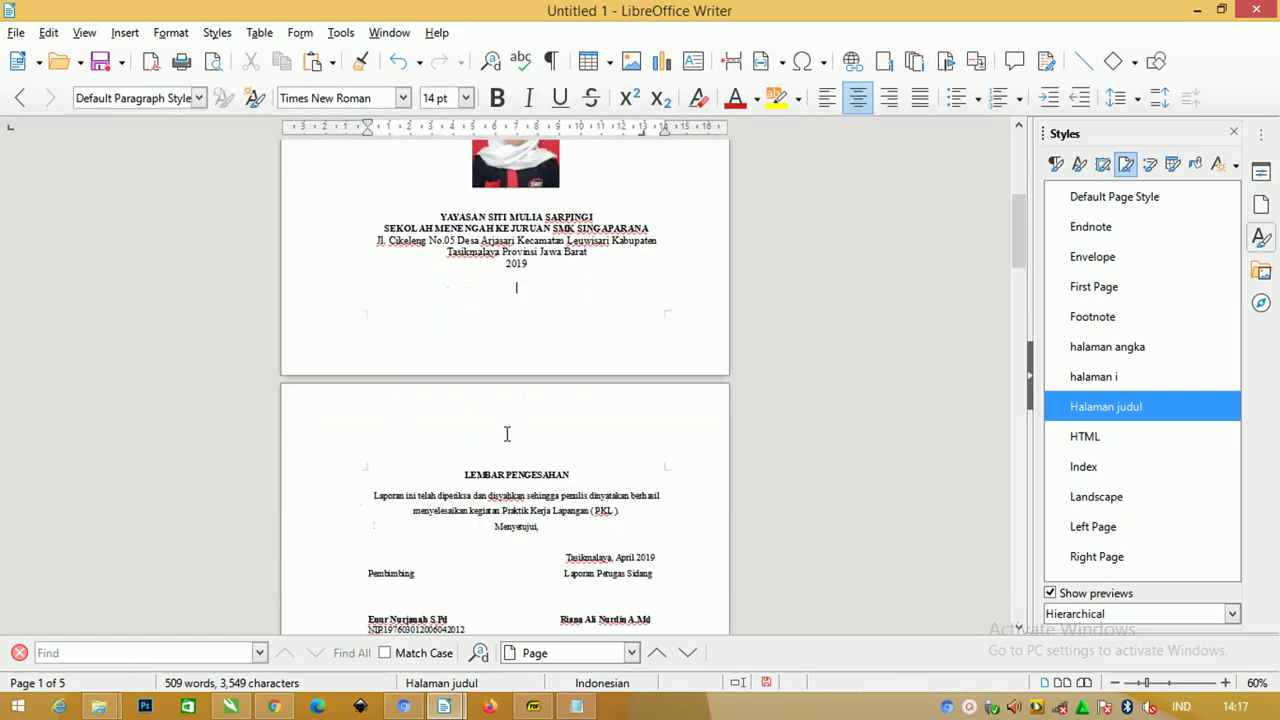
scroll(509, 420, down, 3)
scroll(500, 437, down, 5)
scroll(519, 413, up, 3)
ctrl+scroll(400, 296, up, 5)
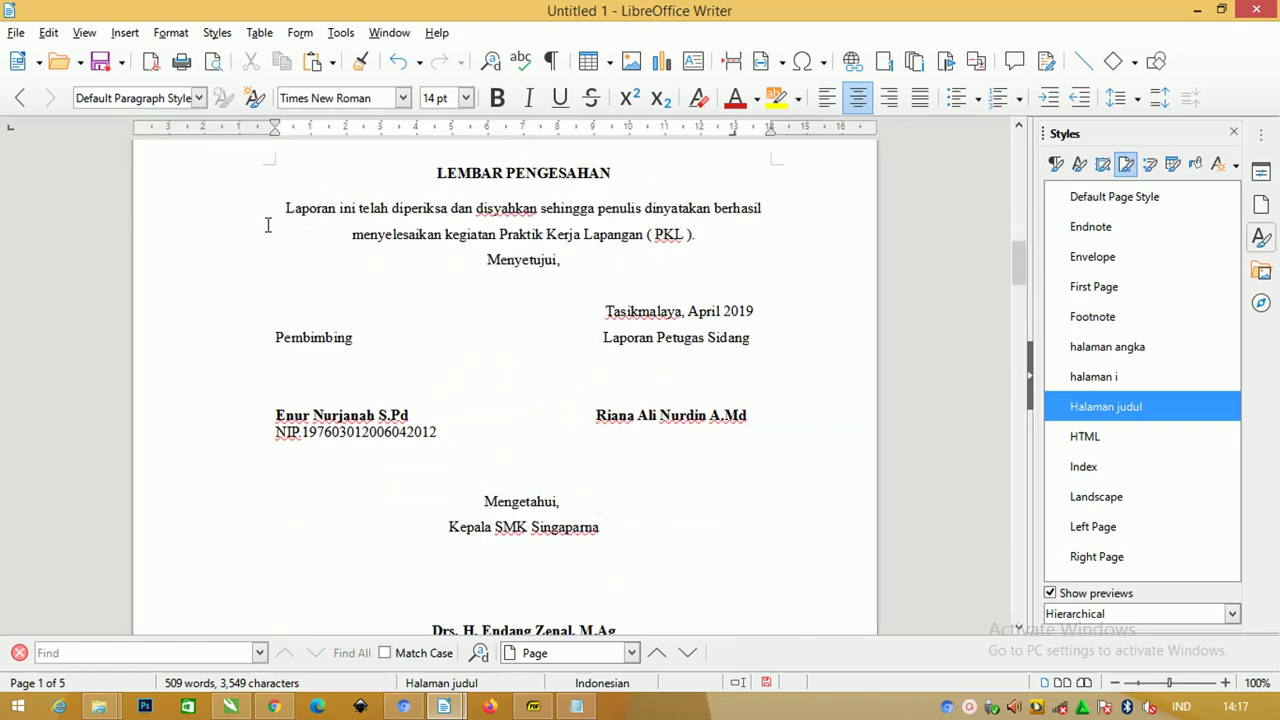
key(Return)
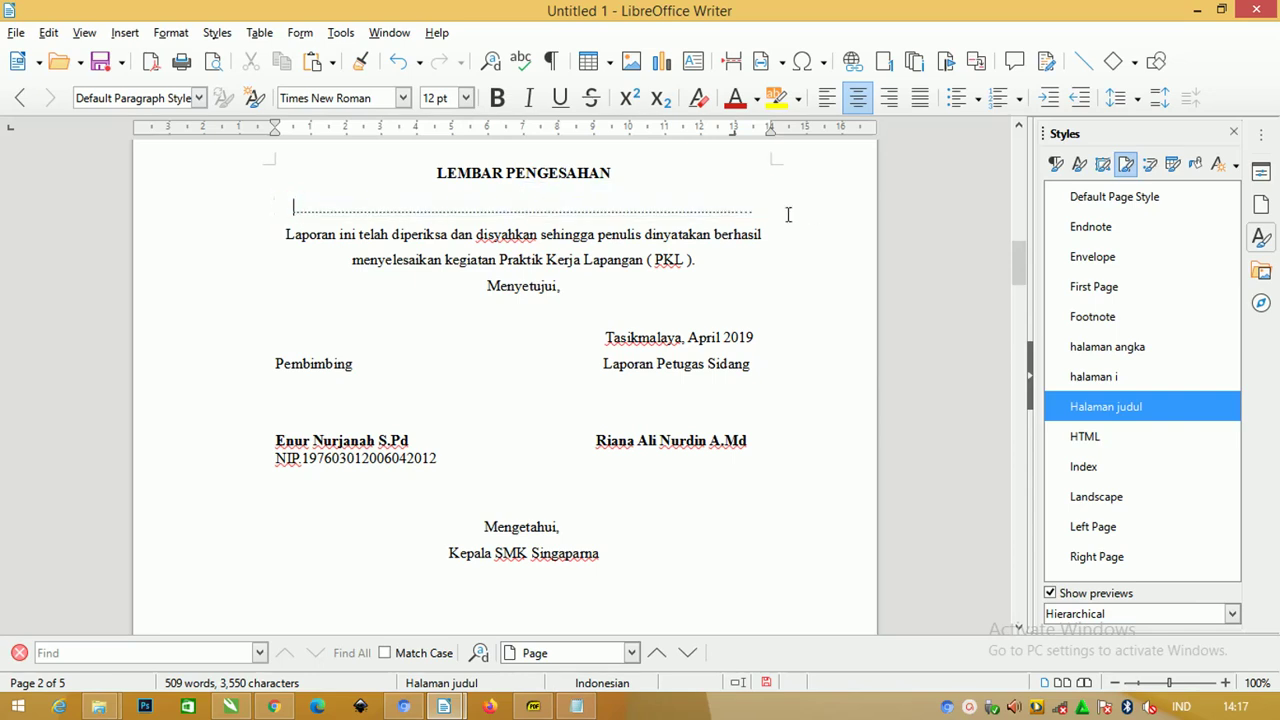
key(BackSpace)
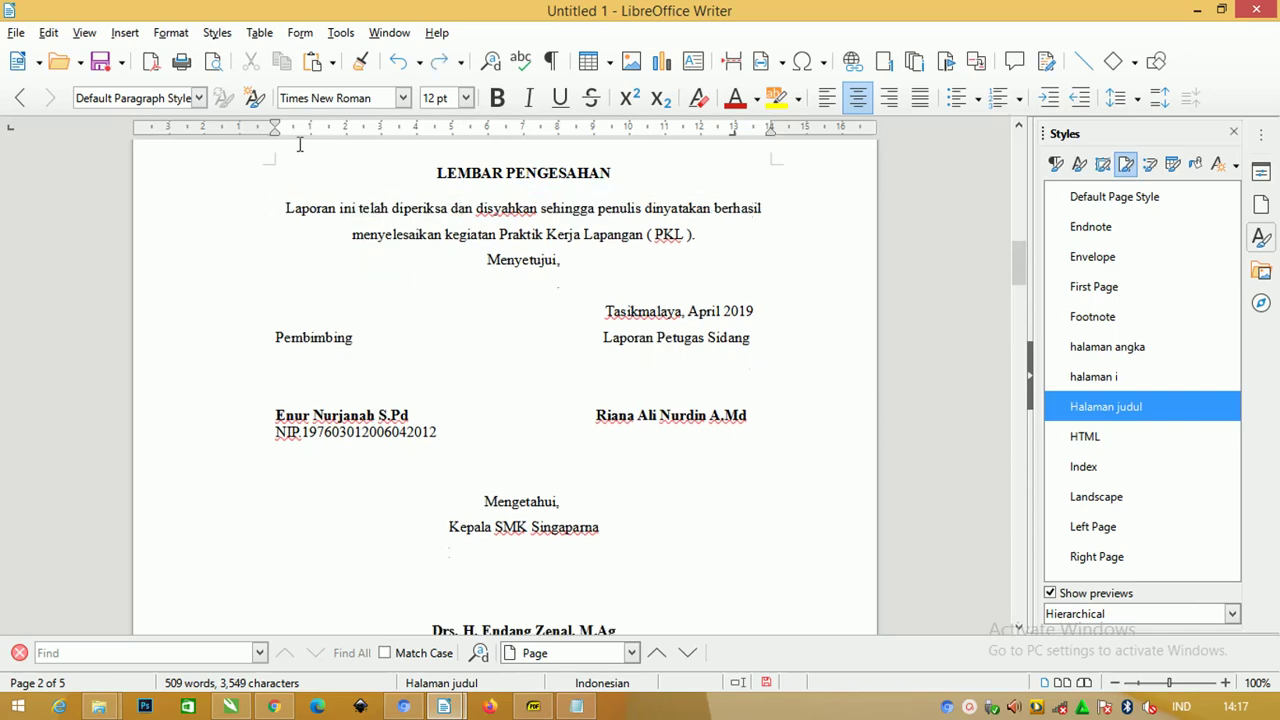
drag(276, 128, 310, 127)
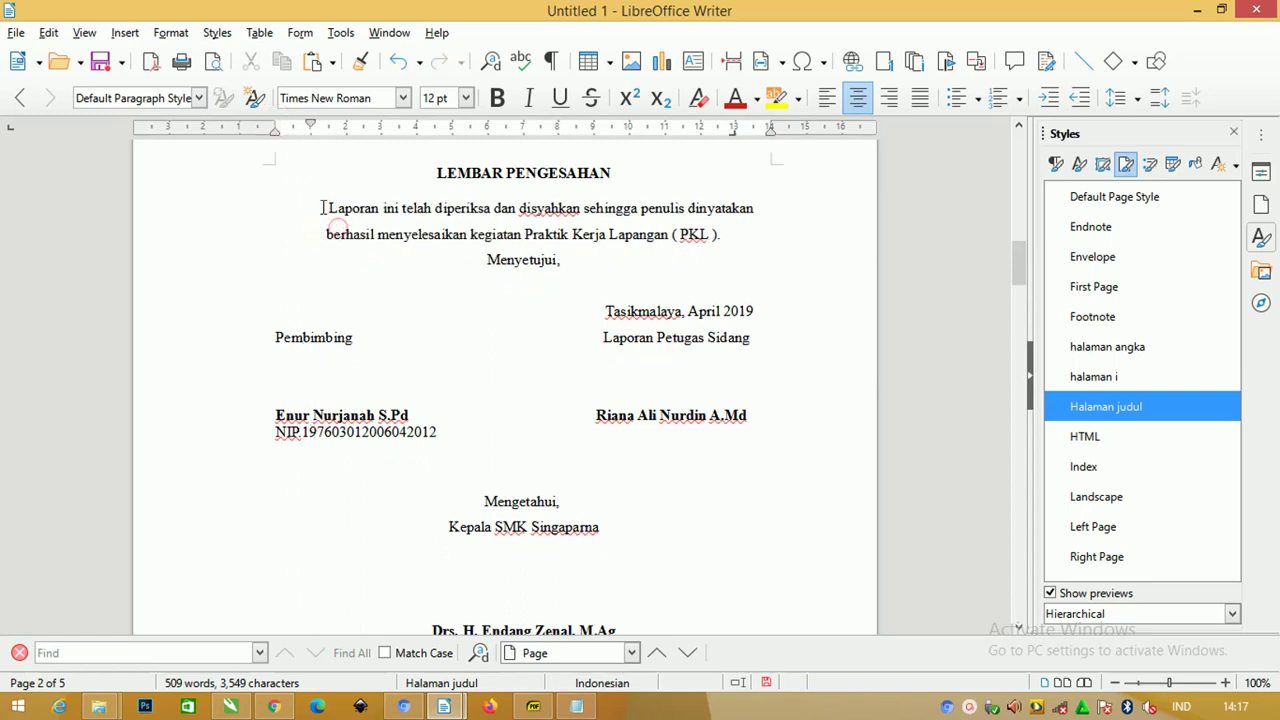
drag(275, 132, 330, 128)
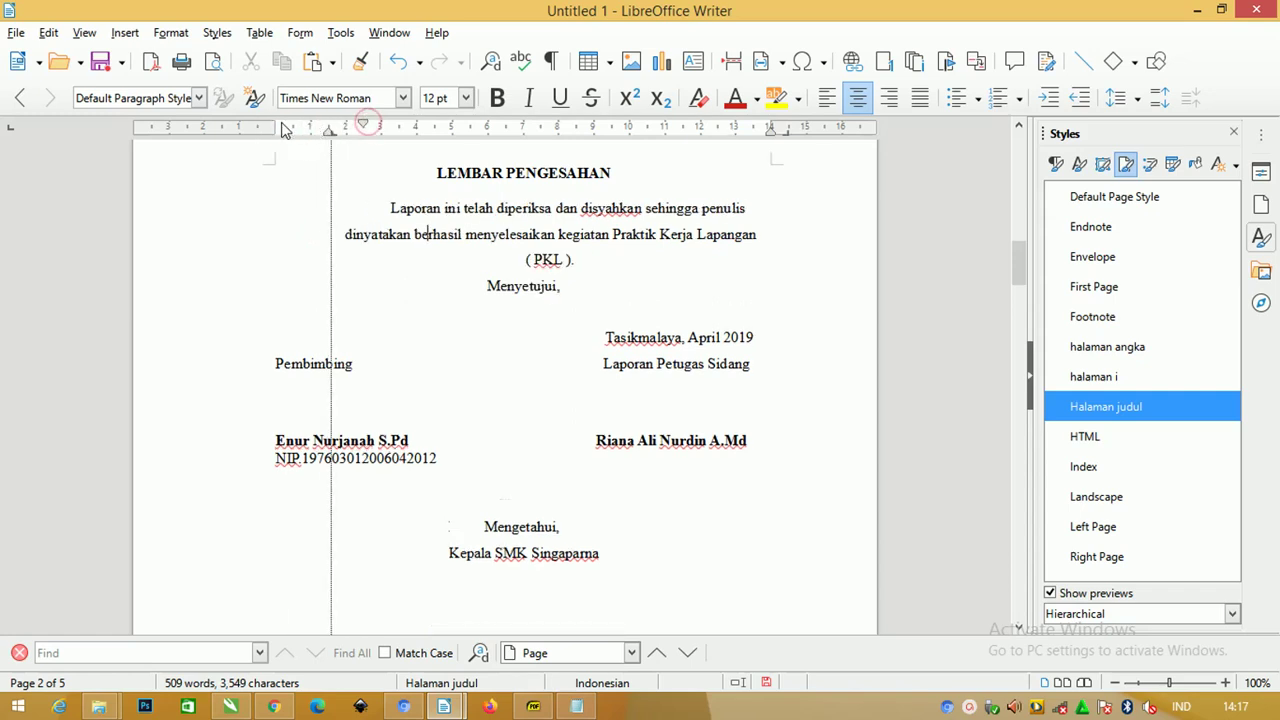
drag(330, 128, 309, 130)
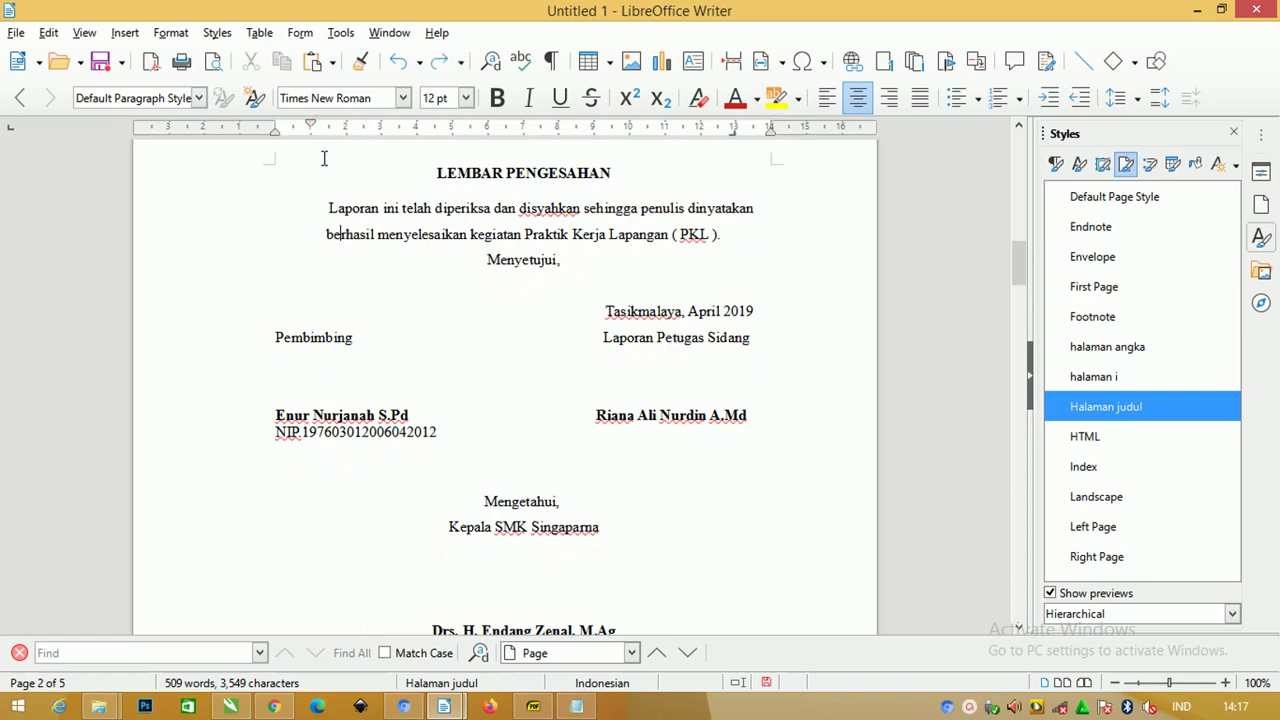
Step: Join the 'berhasil' line into the paragraph and give it a first-line indent
key(BackSpace)
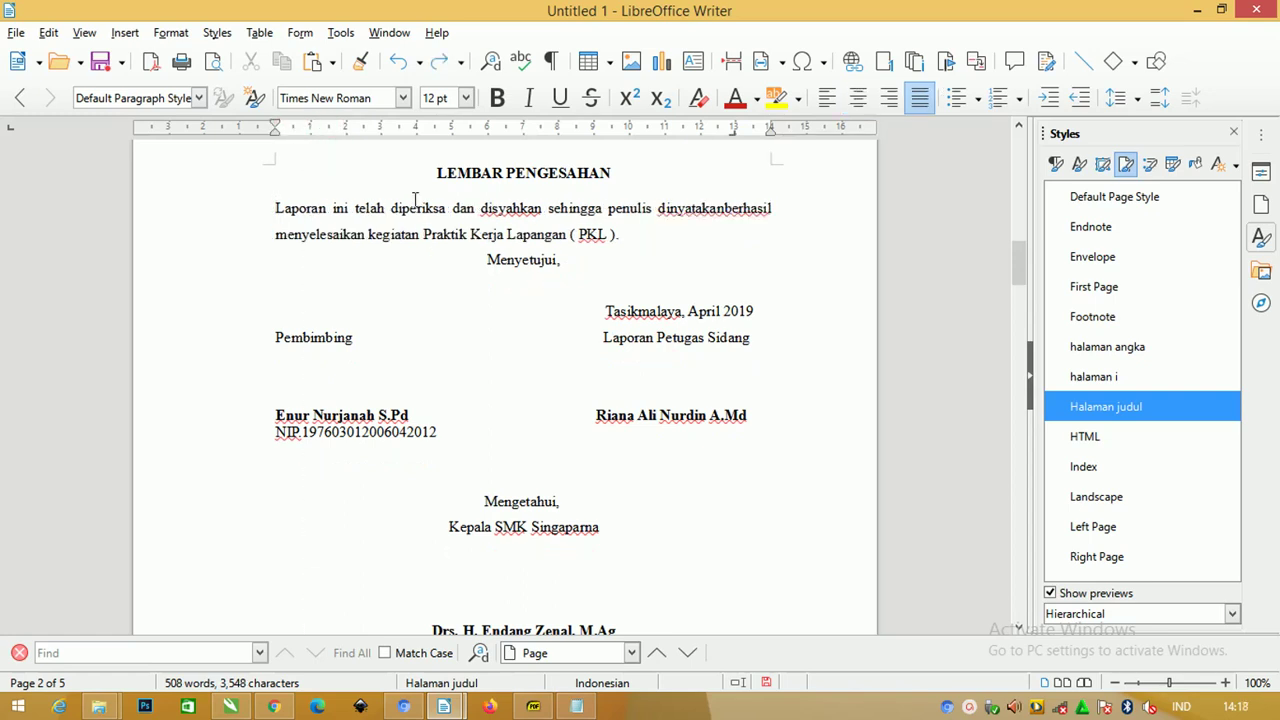
key(Return)
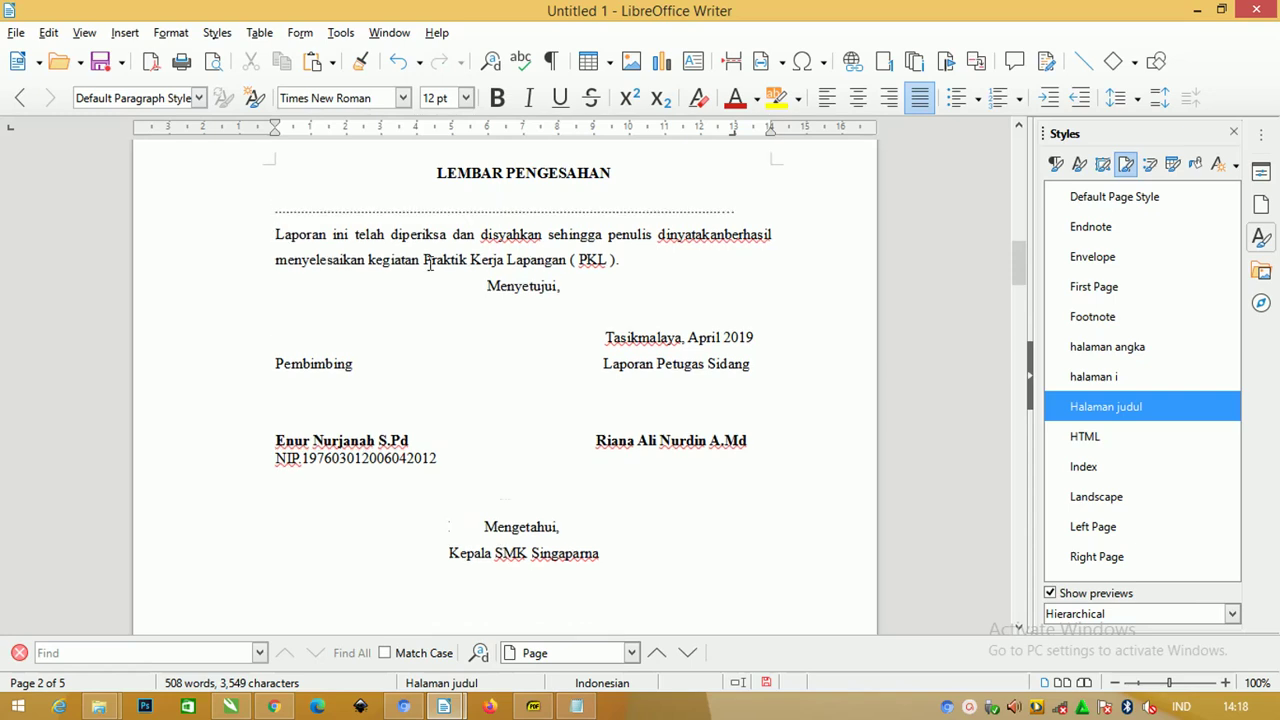
key(BackSpace)
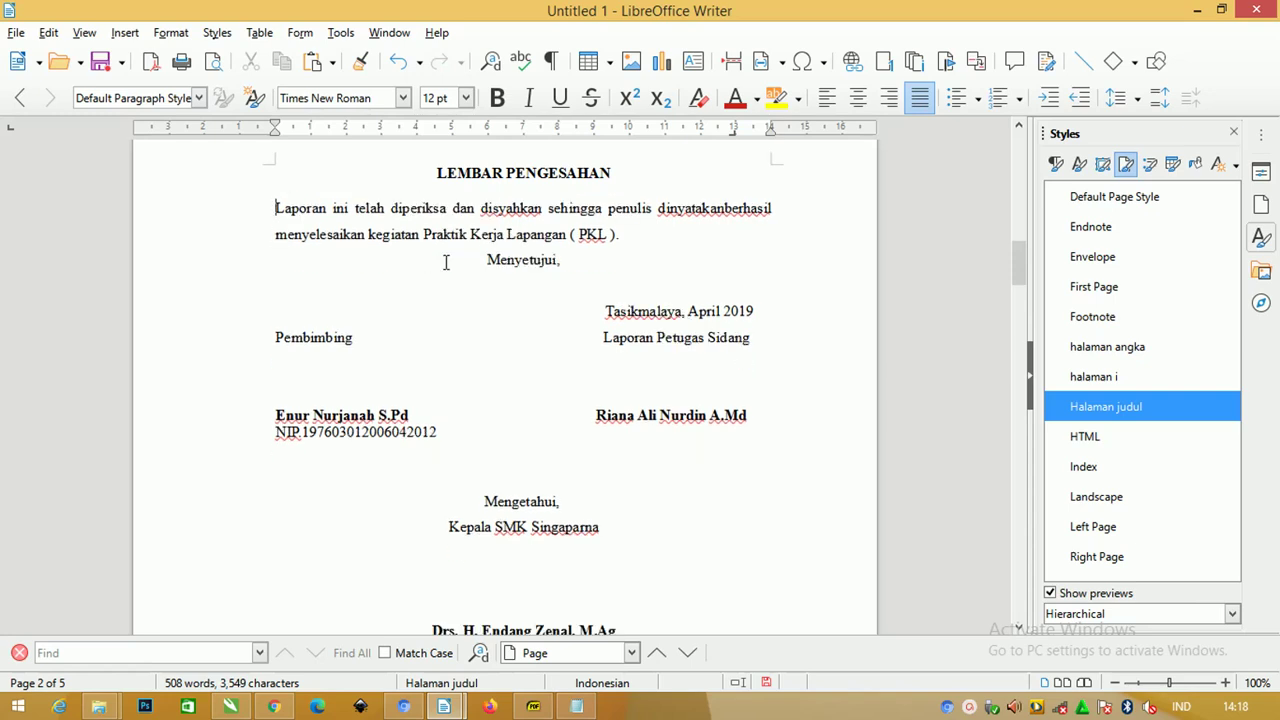
drag(277, 124, 309, 125)
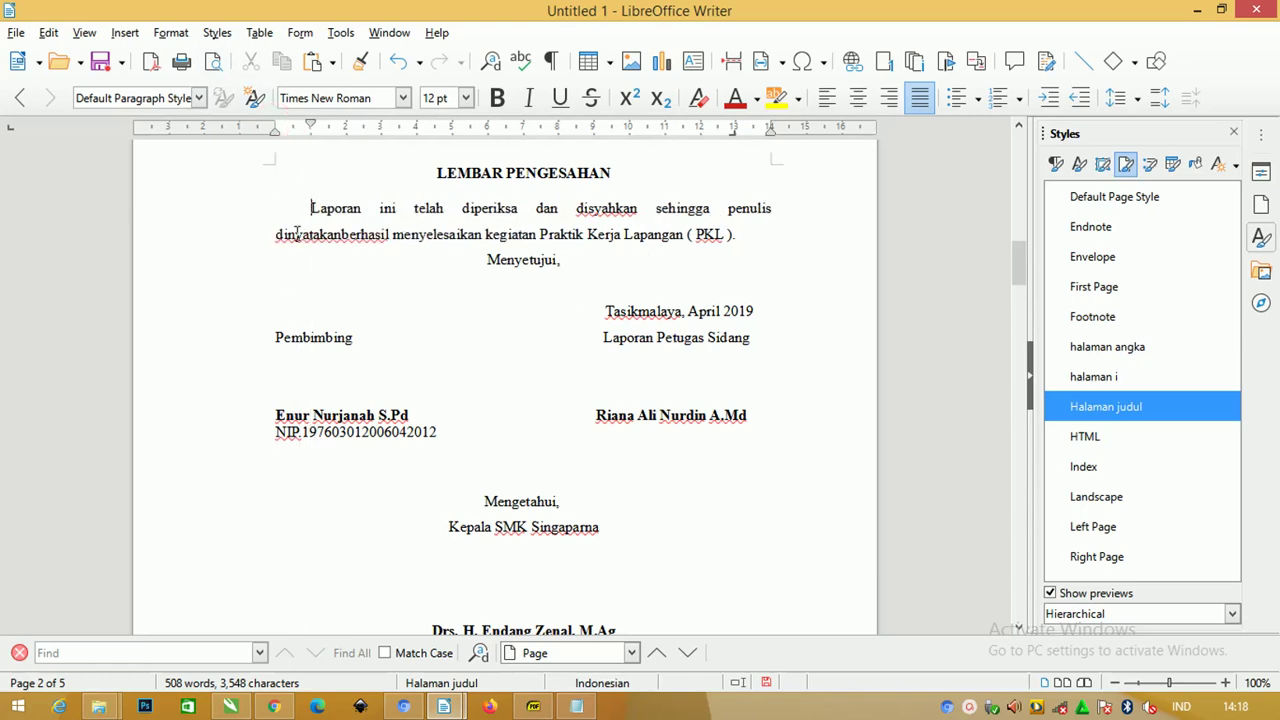
Step: Bold the KATA PENGANTAR, DAFTAR ISI and BAB I lines in the table of contents
scroll(447, 220, down, 10)
scroll(440, 224, down, 5)
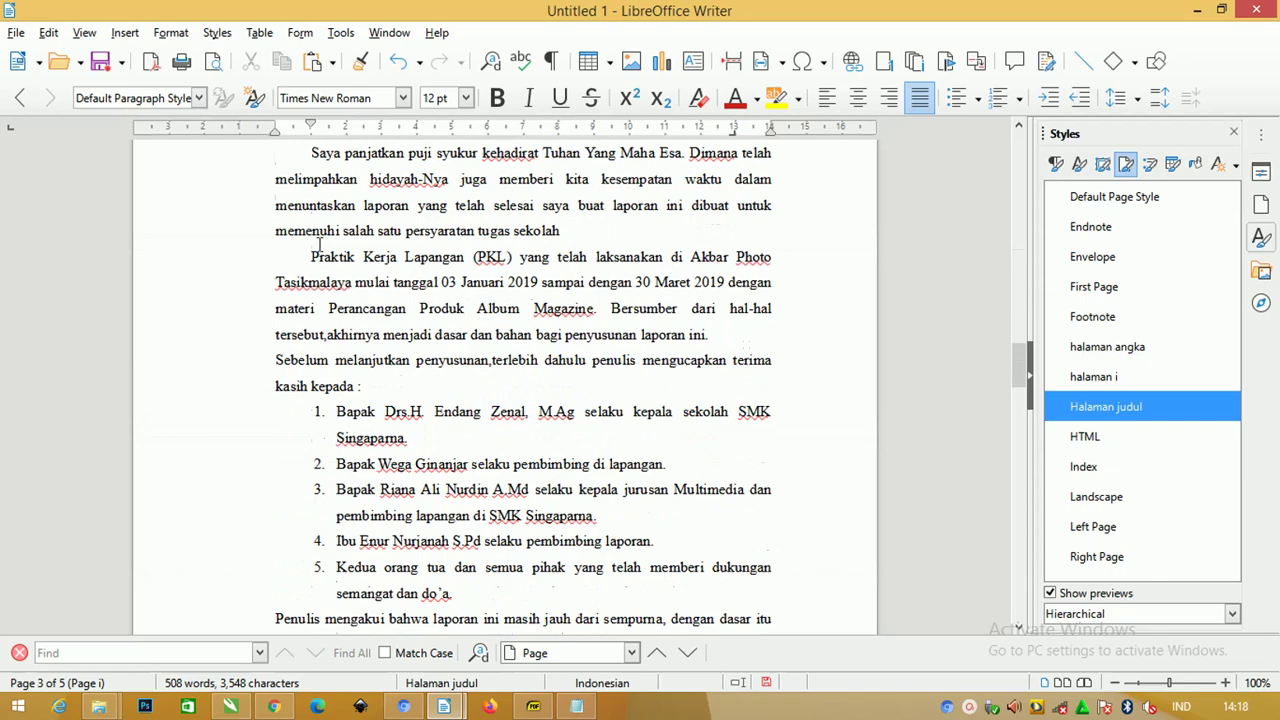
scroll(457, 276, up, 3)
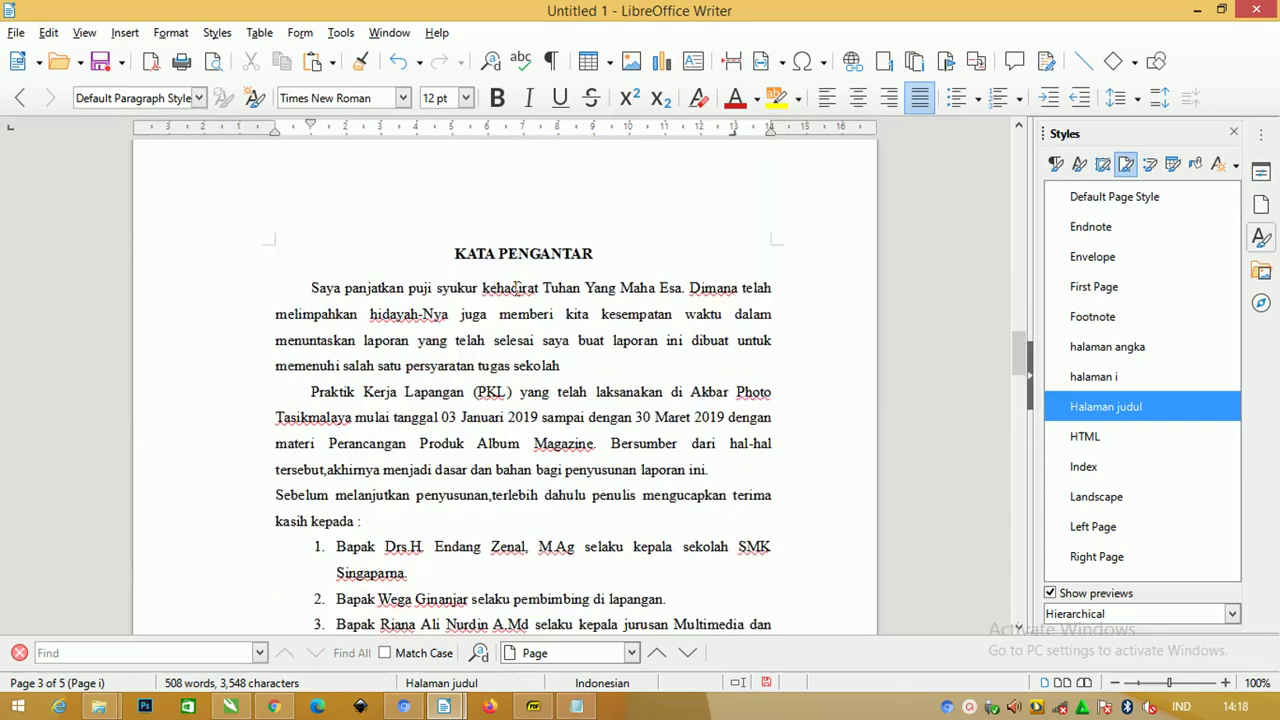
scroll(520, 288, down, 4)
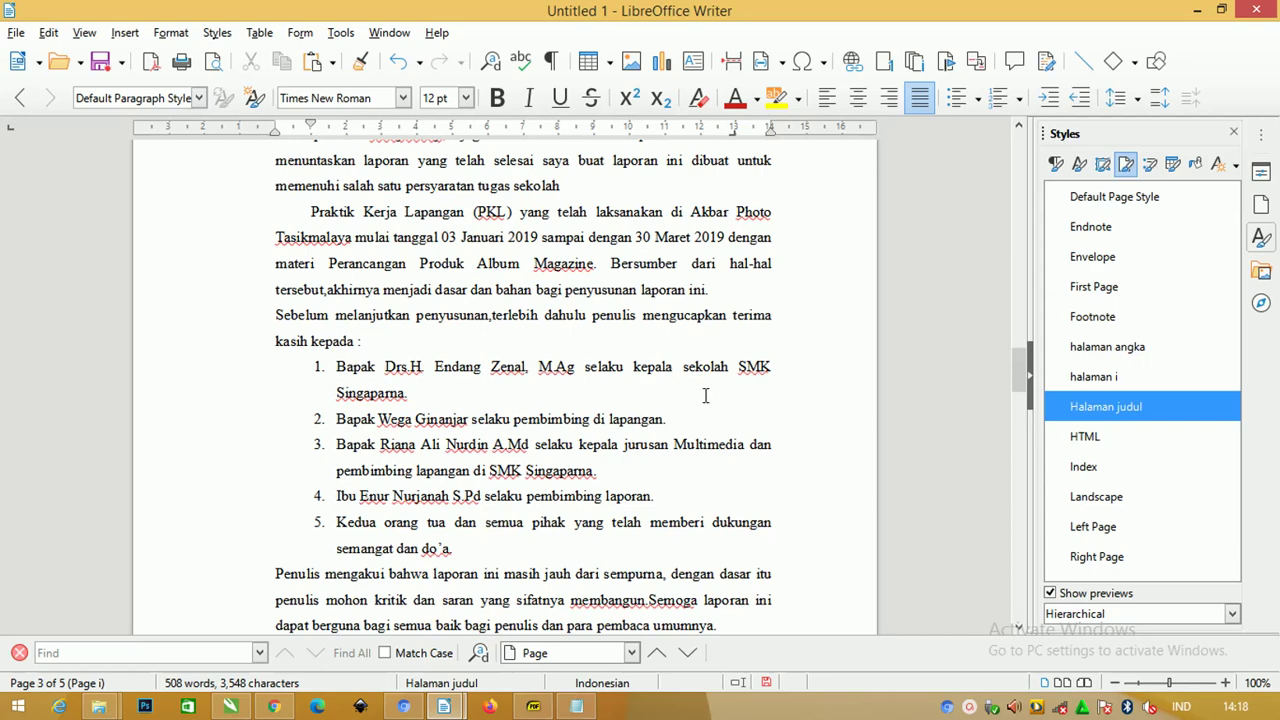
scroll(536, 371, down, 4)
scroll(536, 371, down, 5)
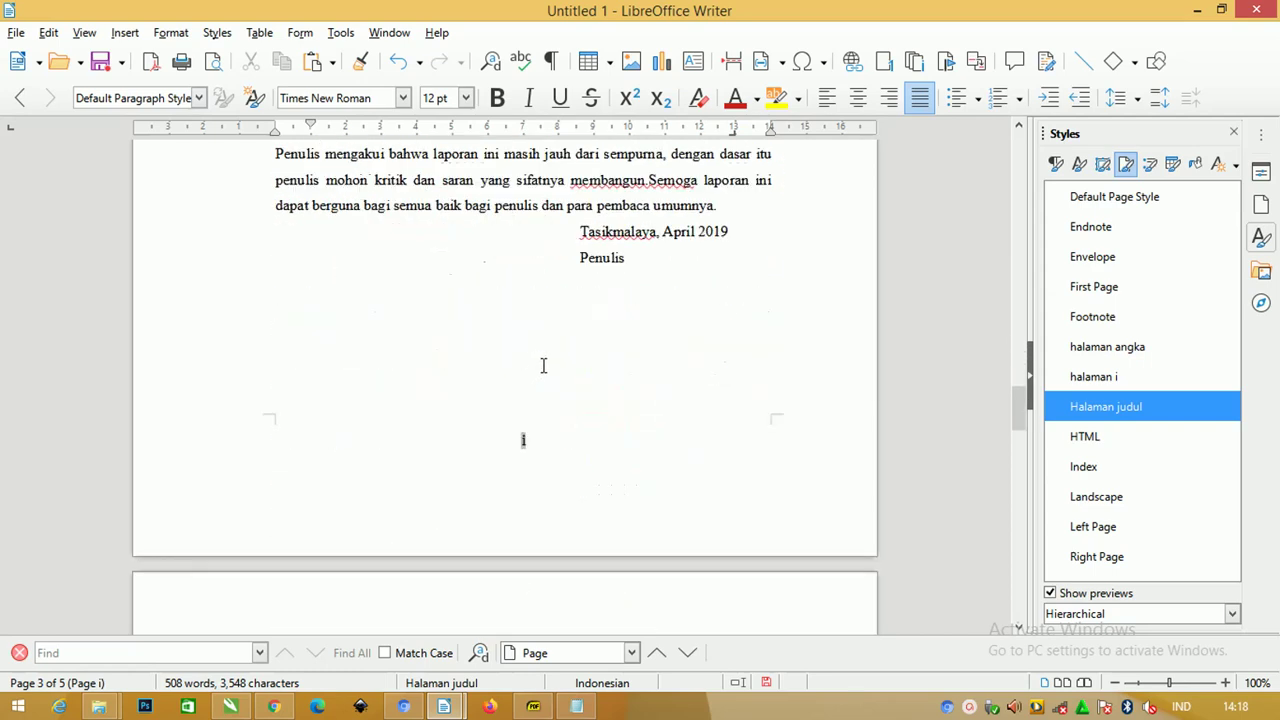
scroll(543, 365, down, 4)
scroll(546, 369, down, 5)
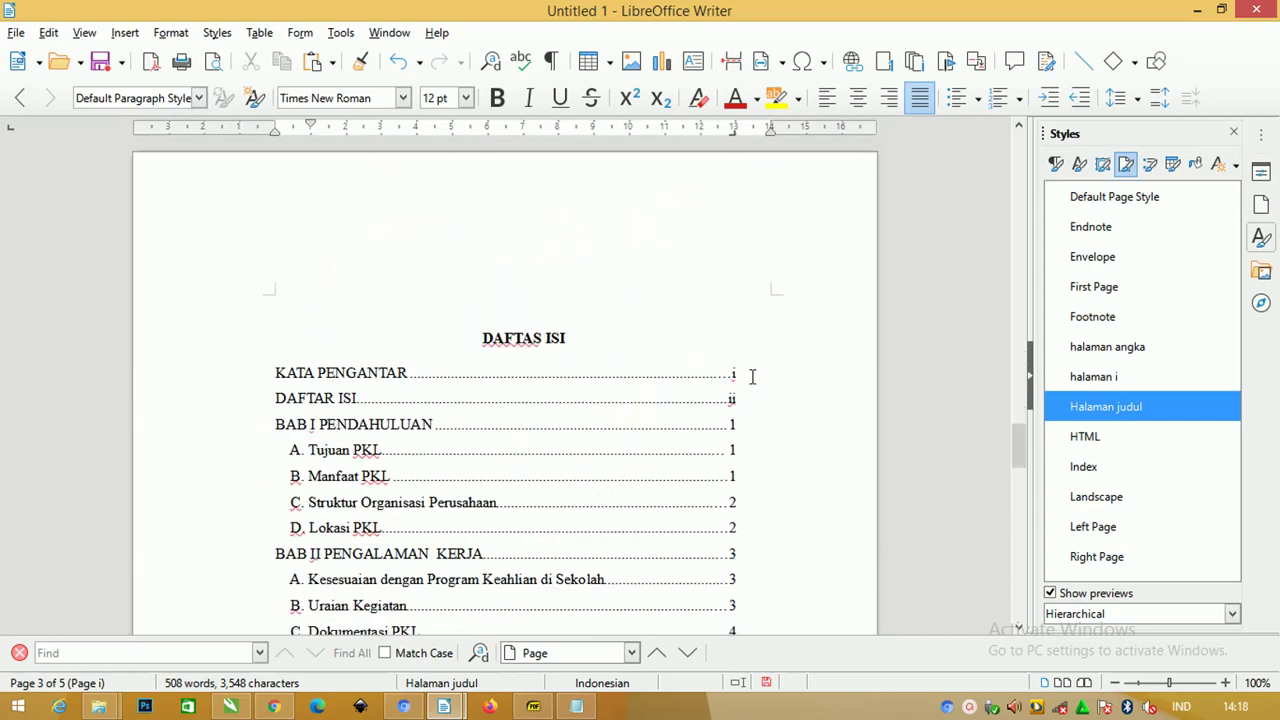
drag(752, 422, 223, 363)
key(ctrl+b)
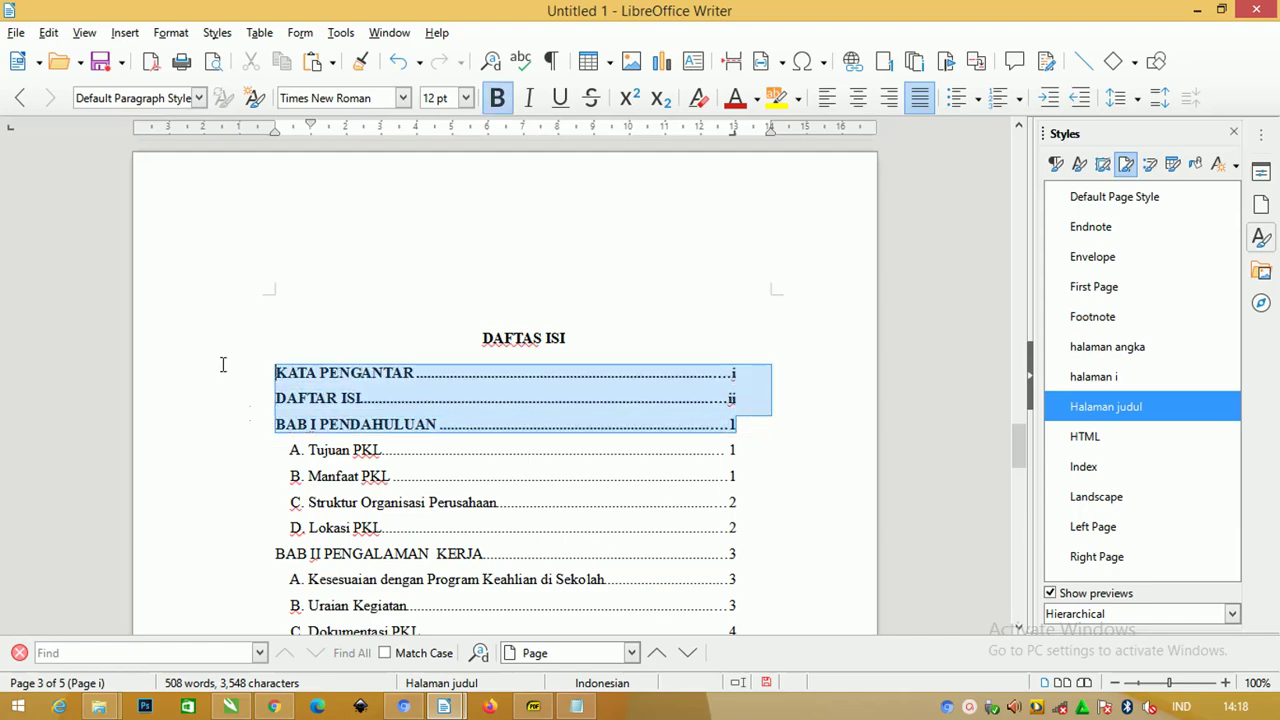
click(531, 370)
Step: Bold the BAB II PENGALAMAN KERJA and BAB III PEMBAHASAN contents lines
scroll(486, 337, down, 2)
scroll(414, 337, down, 9)
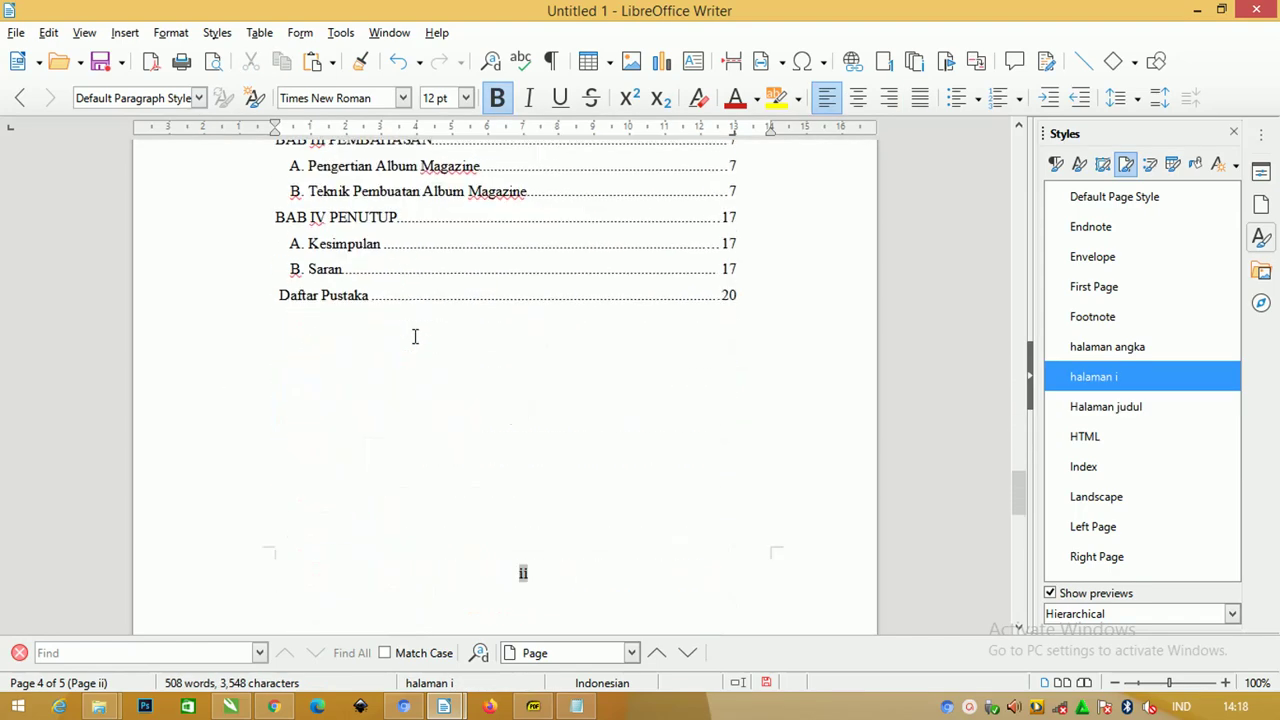
scroll(430, 332, up, 2)
scroll(430, 332, up, 2)
scroll(551, 311, up, 2)
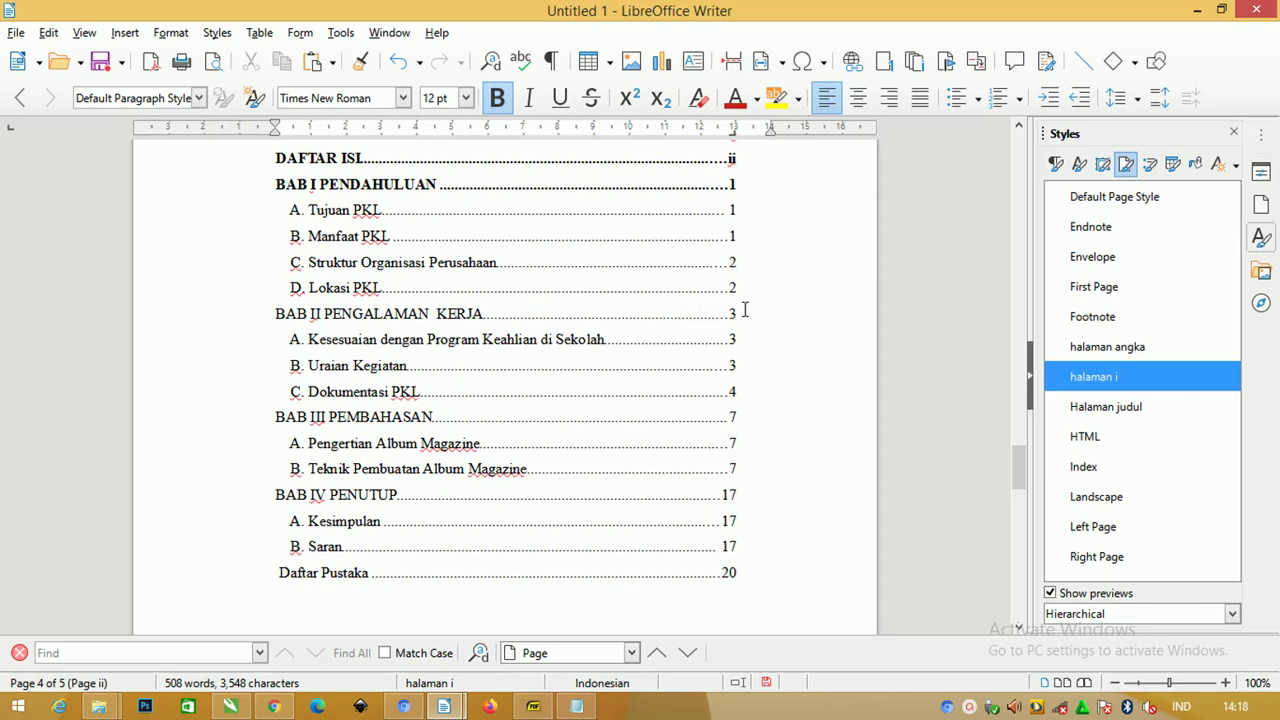
drag(745, 311, 200, 308)
key(ctrl+b)
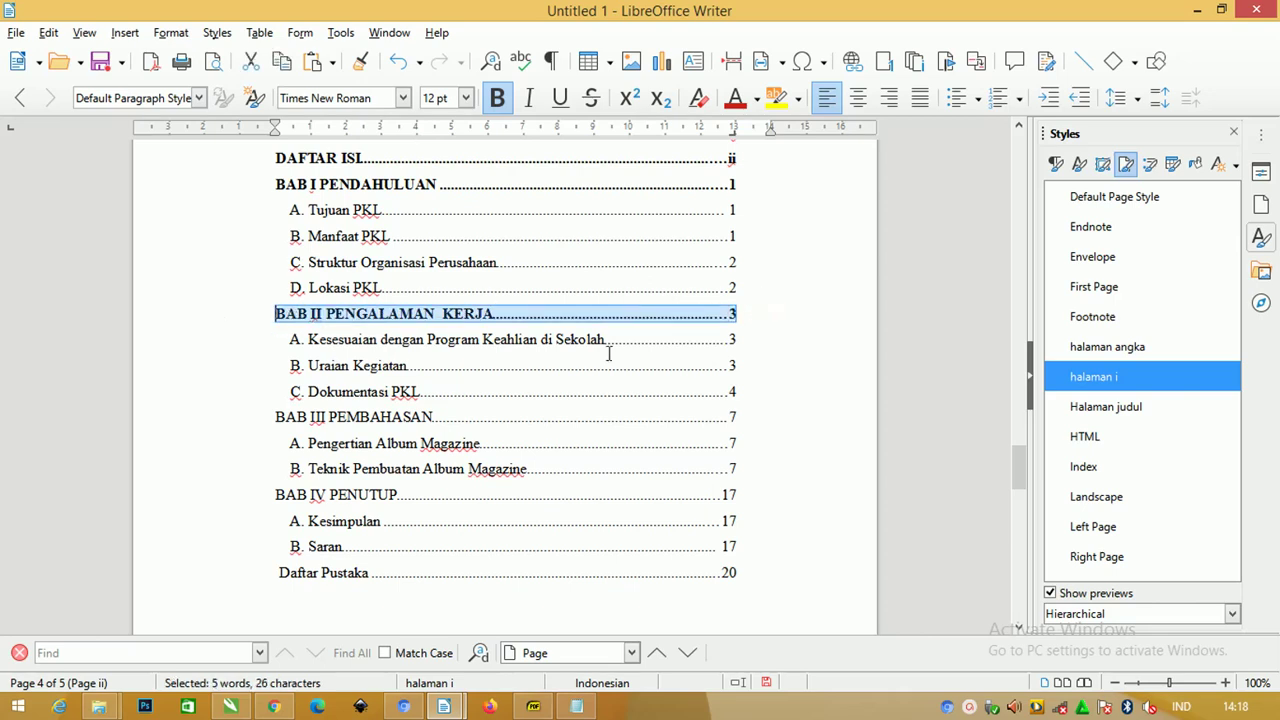
click(608, 353)
drag(738, 415, 200, 414)
key(ctrl+b)
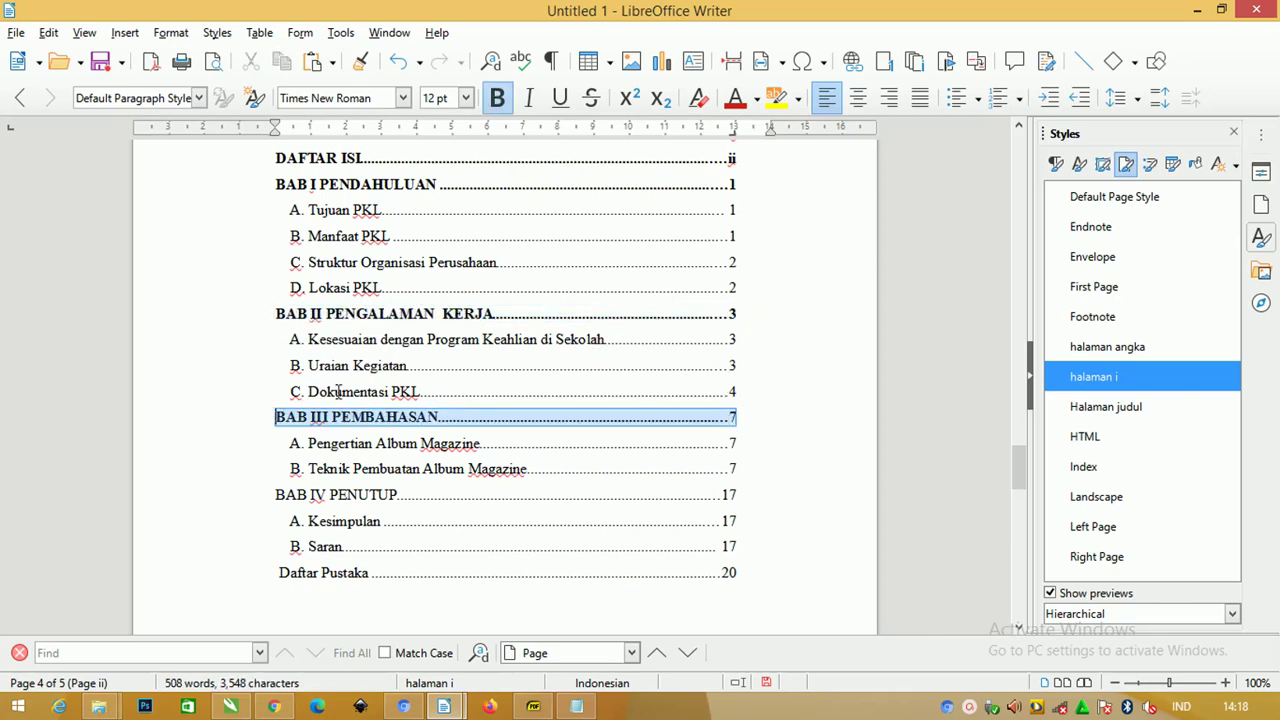
click(381, 353)
scroll(408, 338, up, 4)
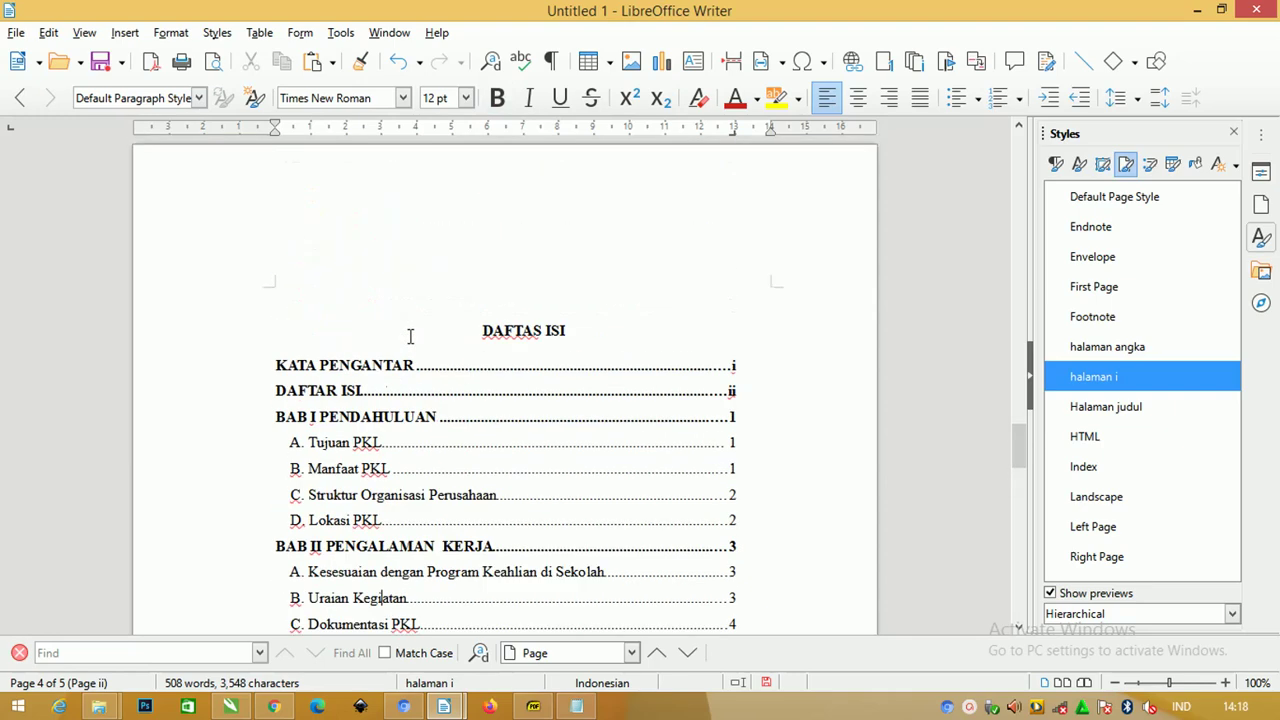
scroll(410, 338, down, 9)
scroll(425, 340, down, 5)
scroll(428, 343, down, 5)
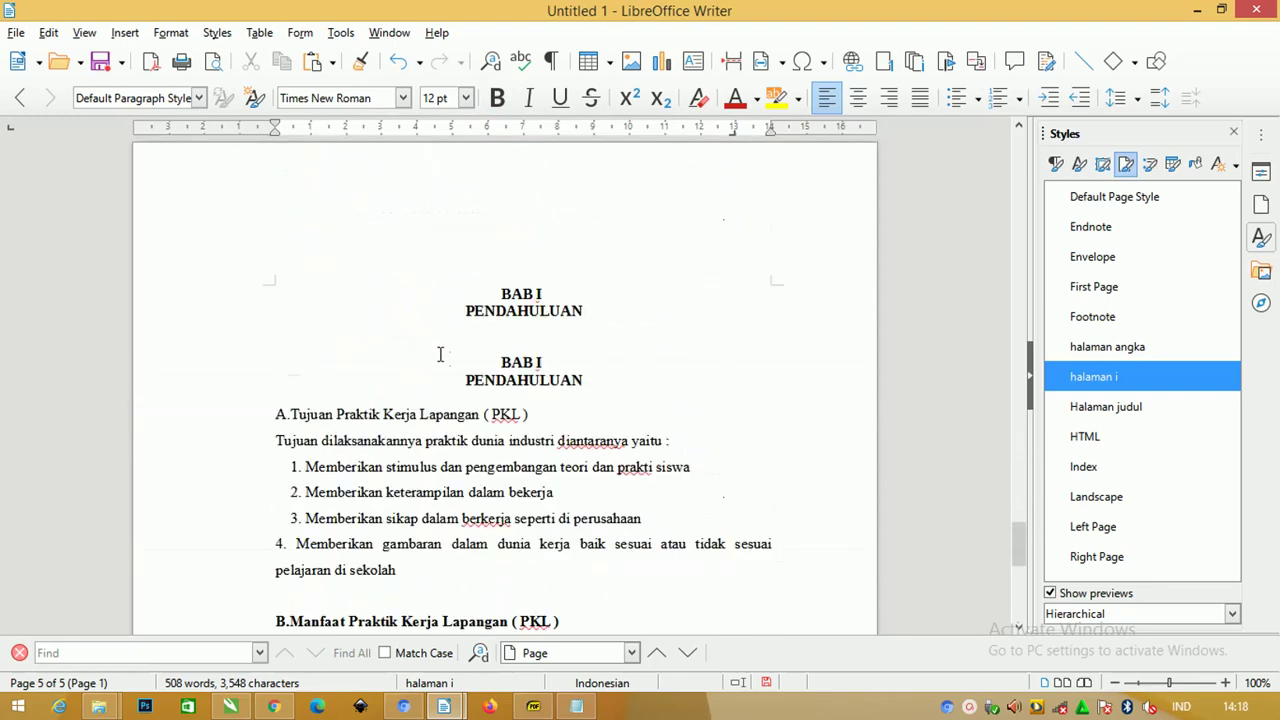
Step: Delete the duplicate BAB I PENDAHULUAN heading
drag(628, 314, 371, 297)
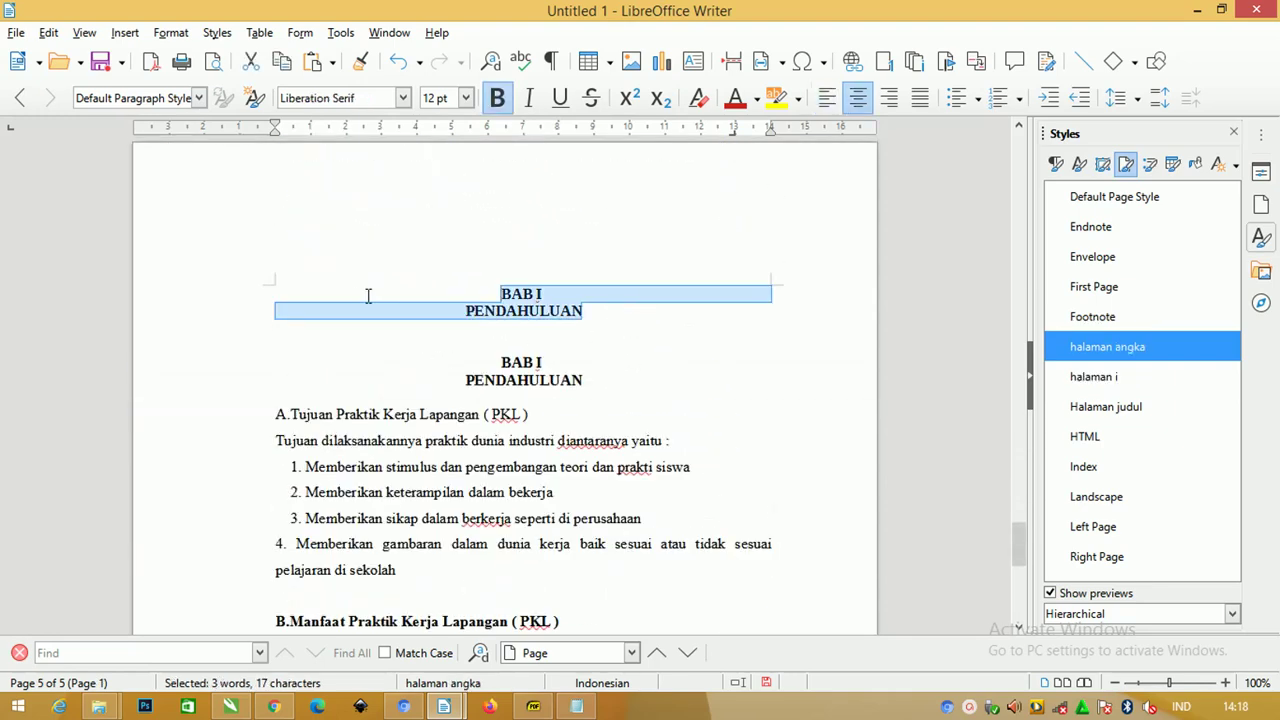
key(Delete)
key(Delete)
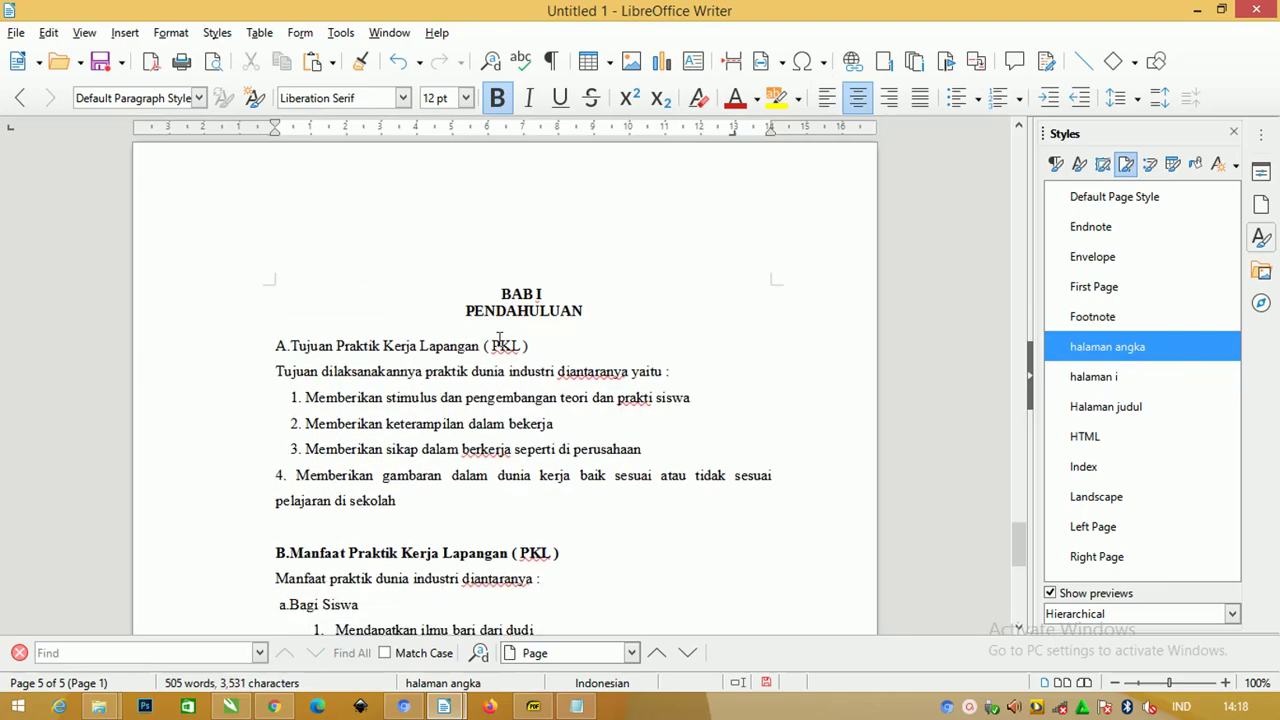
scroll(540, 332, down, 4)
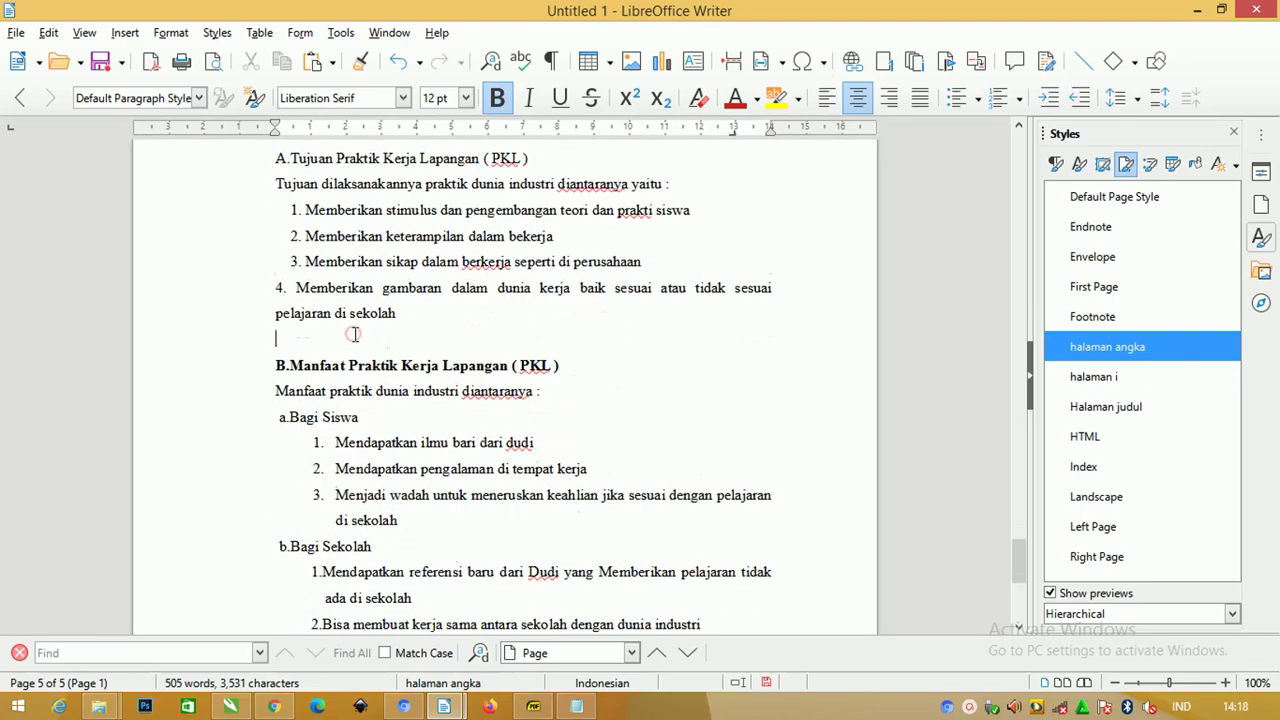
click(258, 287)
key(Tab)
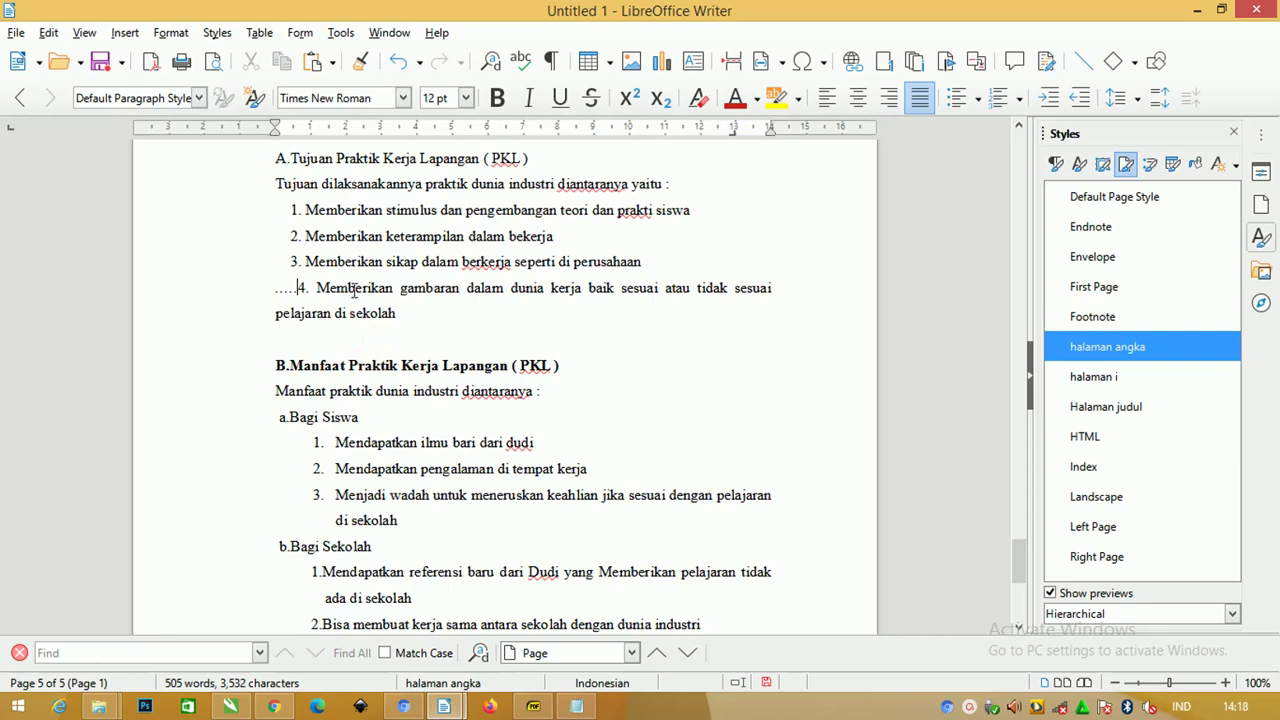
key(BackSpace)
Step: Number the four Tujuan PKL points automatically 1–4 and delete the typed numbers
click(443, 320)
key(ctrl+shift+Up)
key(ctrl+shift+Up)
key(ctrl+shift+Up)
key(ctrl+shift+Up)
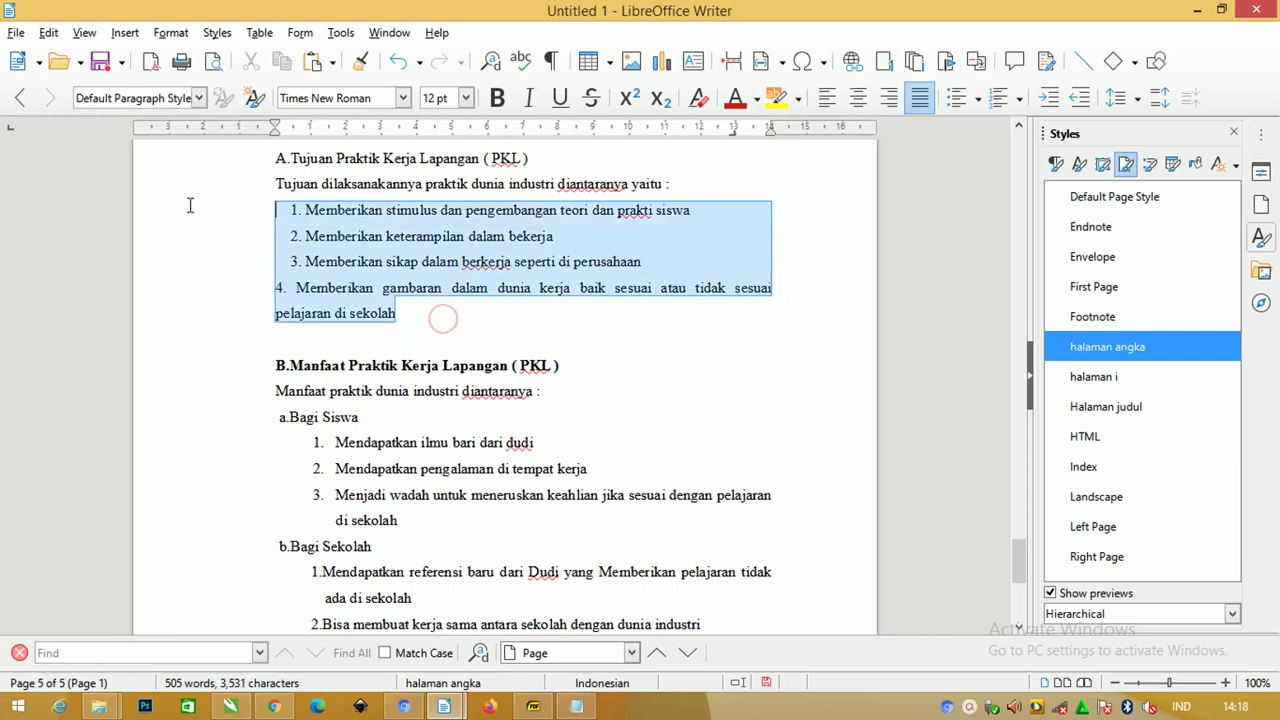
click(1001, 97)
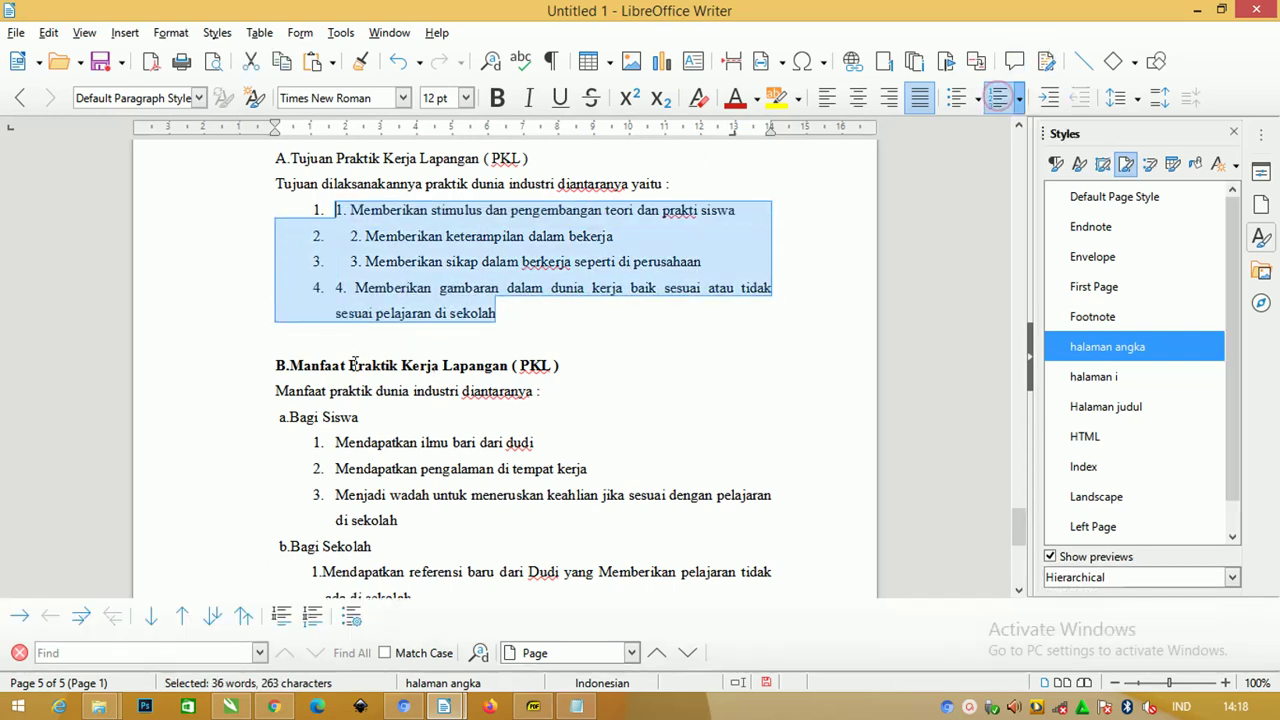
click(343, 268)
drag(363, 234, 319, 234)
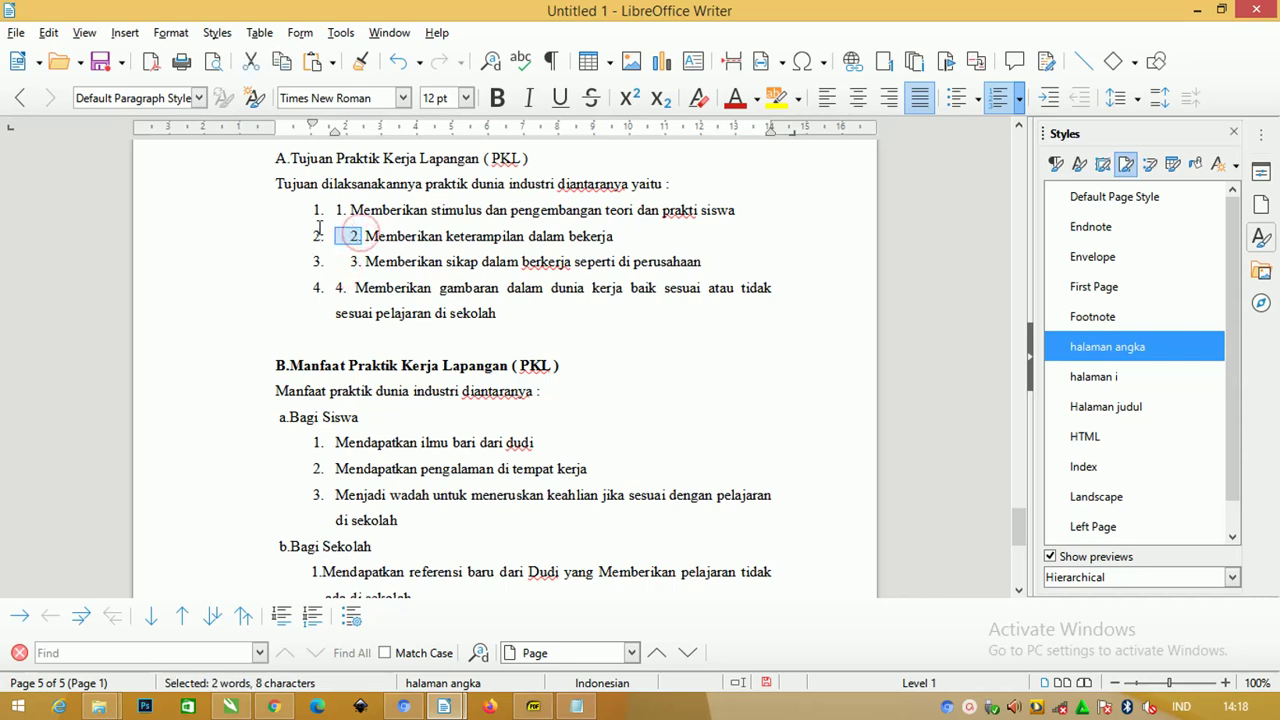
key(BackSpace)
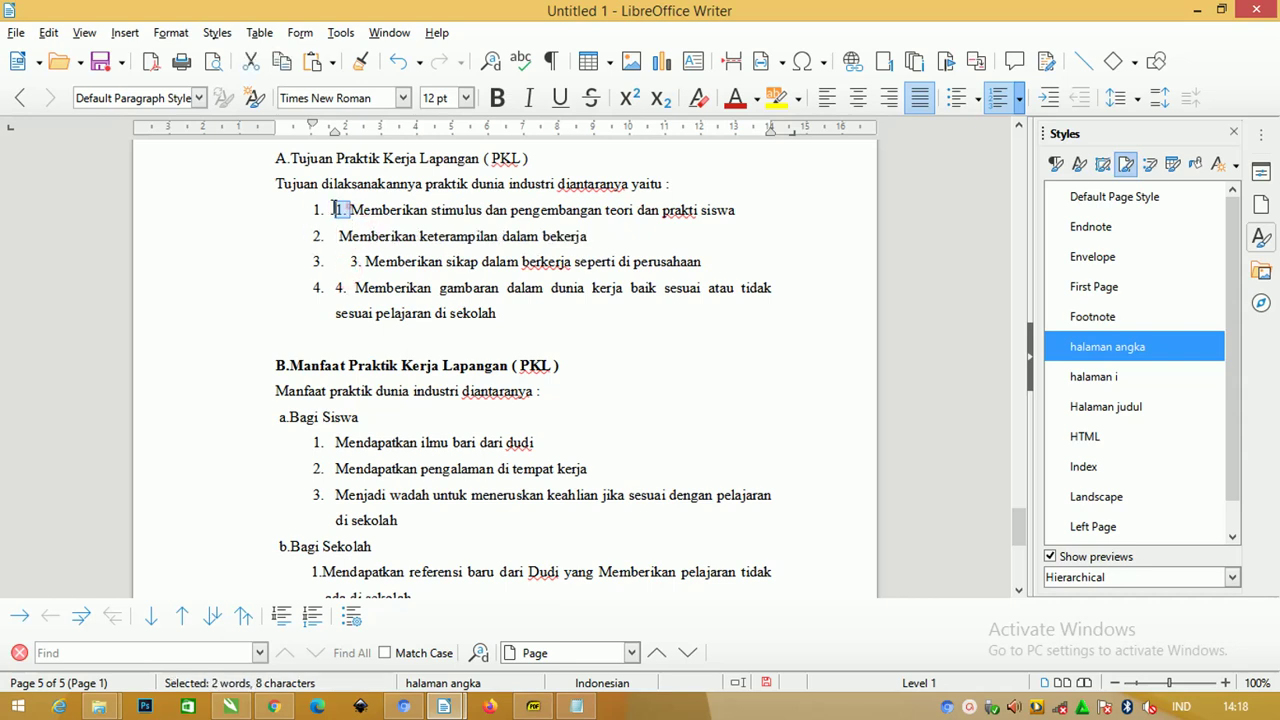
key(BackSpace)
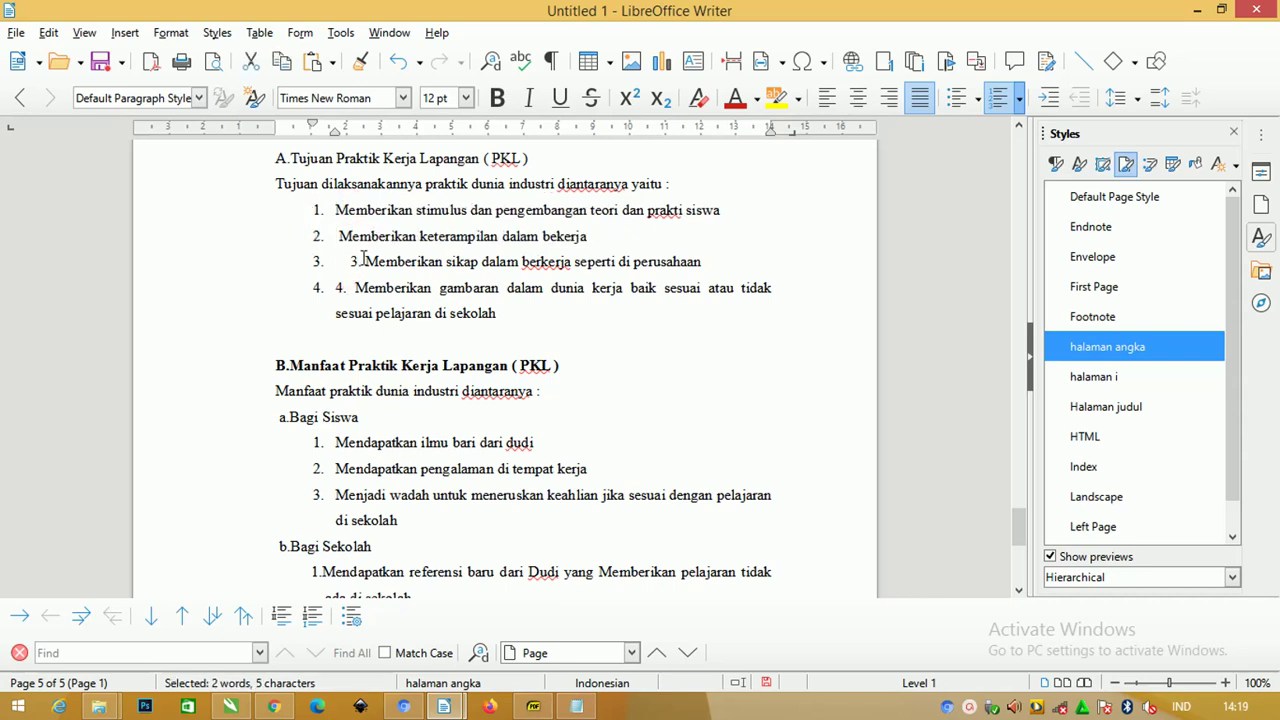
key(BackSpace)
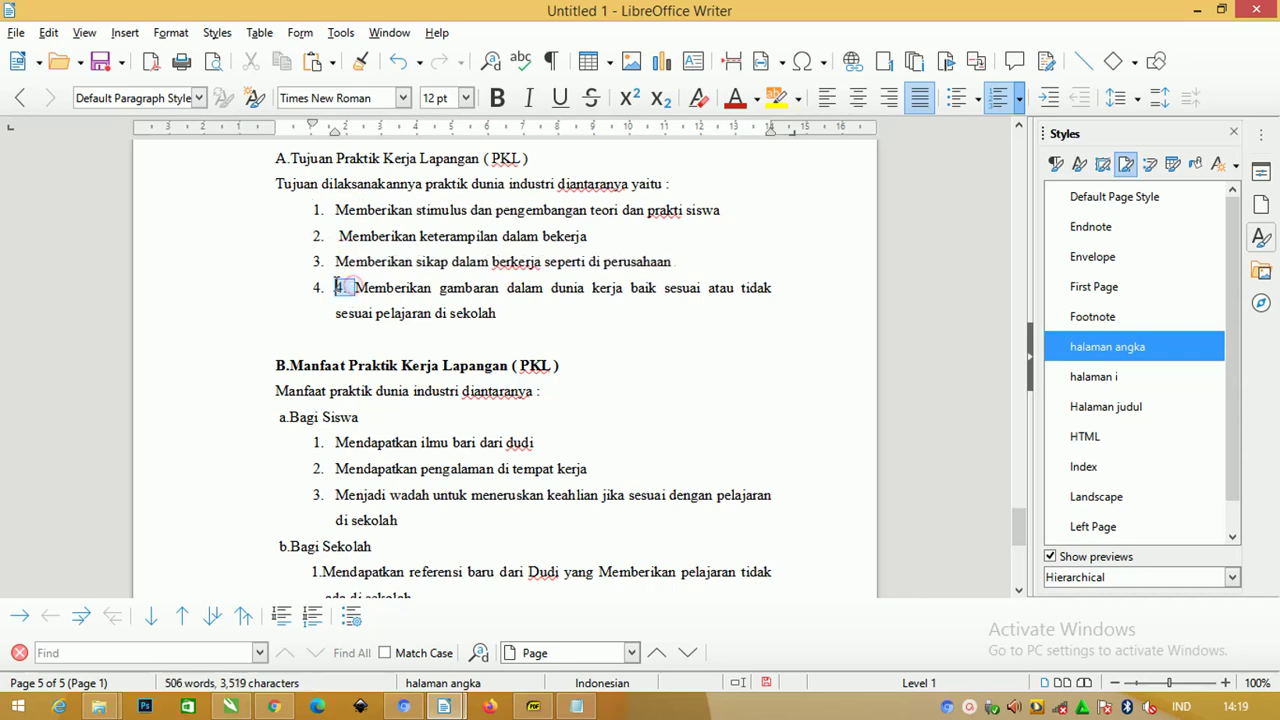
key(BackSpace)
key(BackSpace)
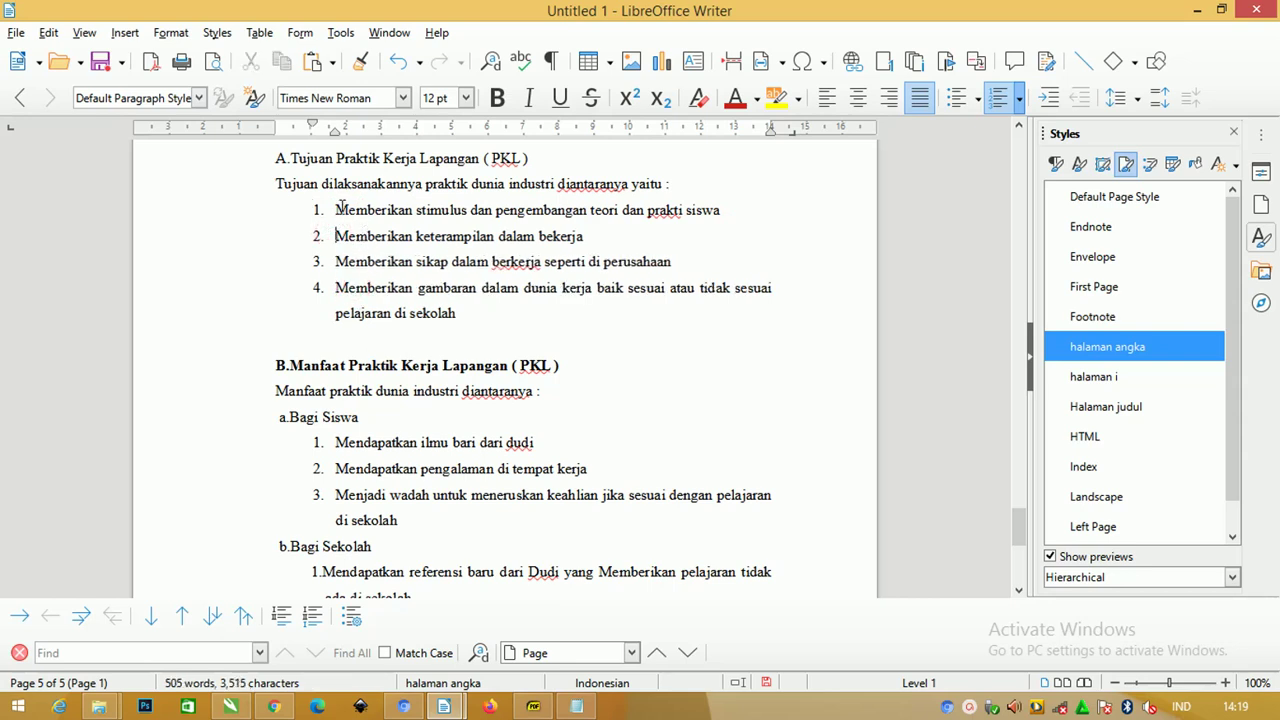
Step: Apply 1. 2. 3. ordered-list numbering to the two Bagi Perusahaan points
scroll(388, 440, down, 5)
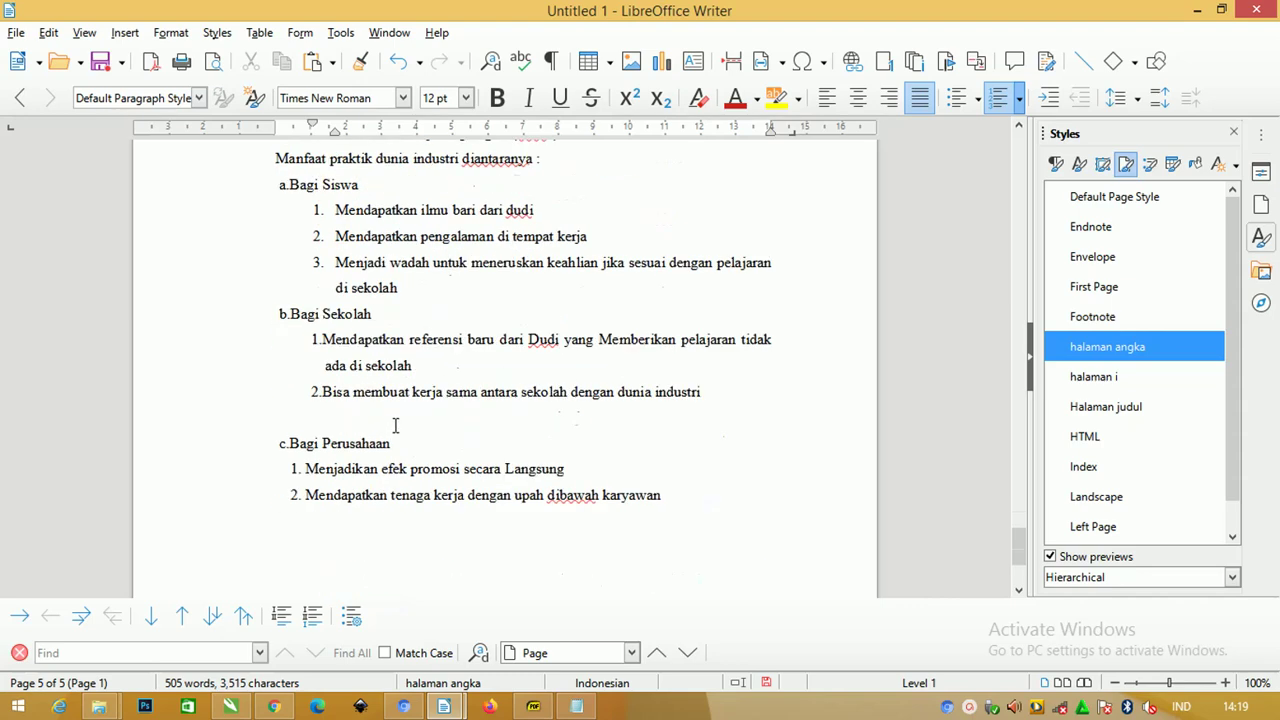
scroll(398, 420, down, 1)
drag(672, 450, 214, 420)
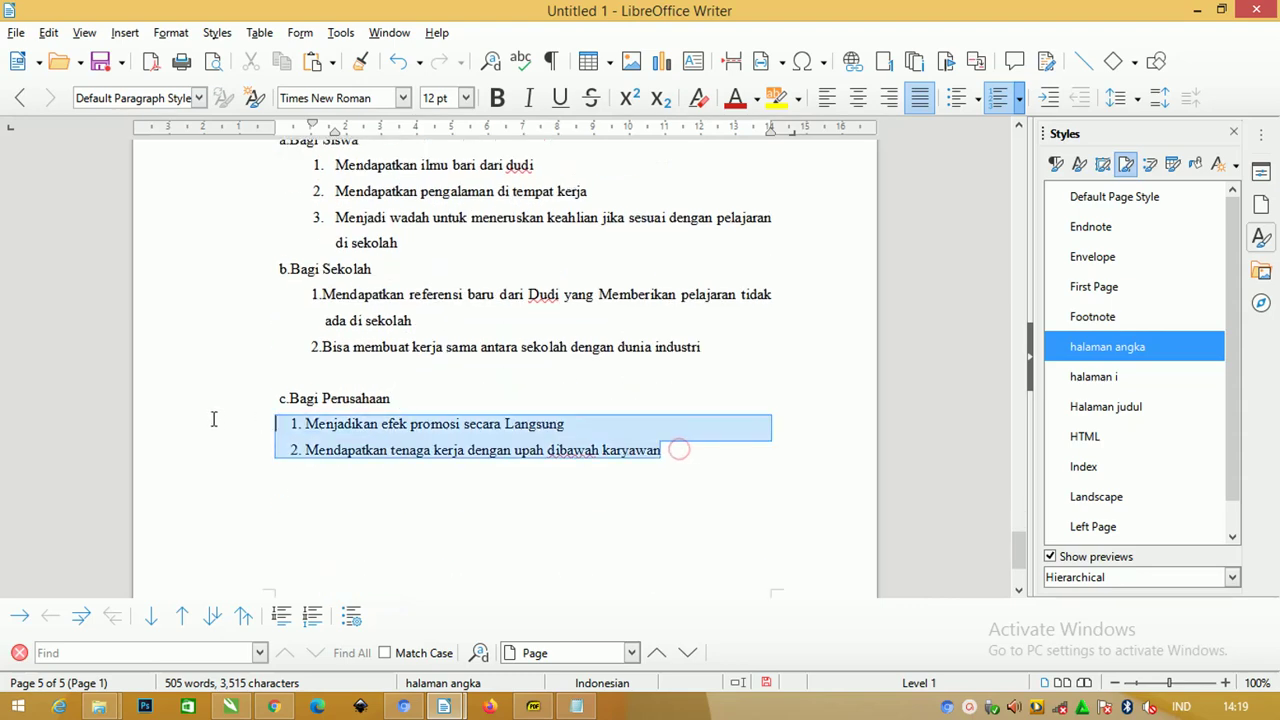
click(369, 320)
drag(705, 450, 237, 422)
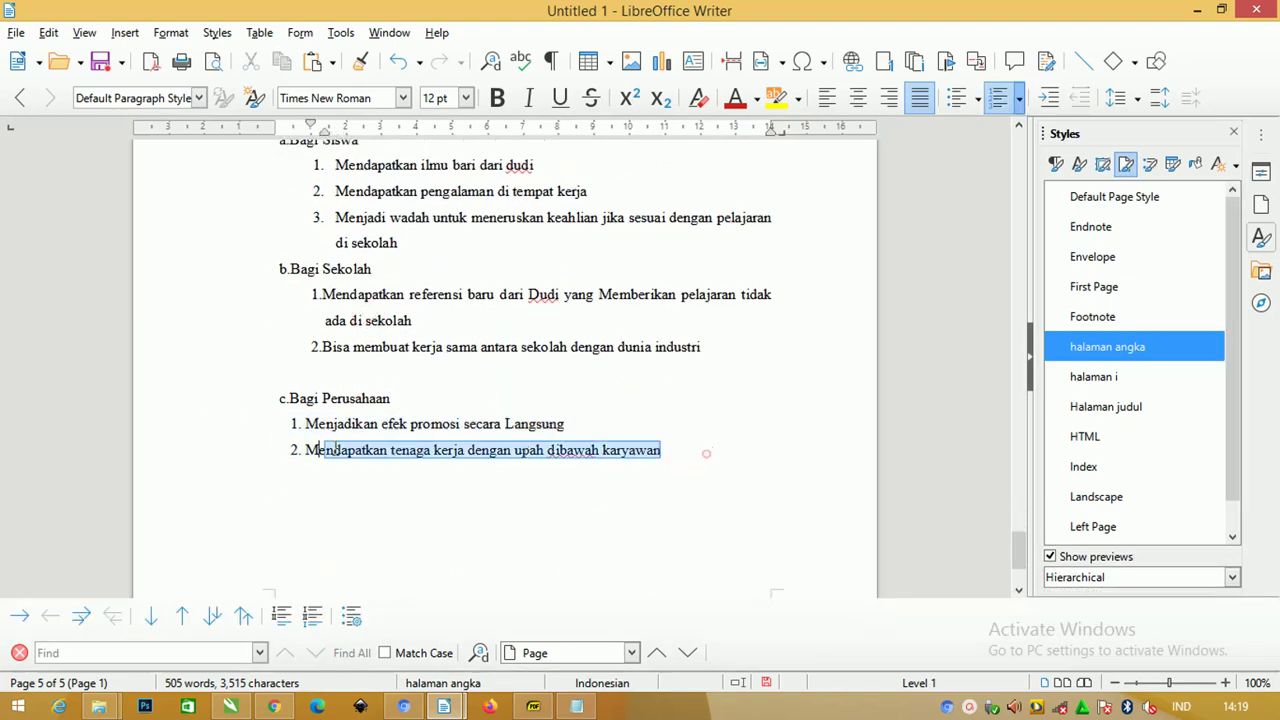
click(998, 97)
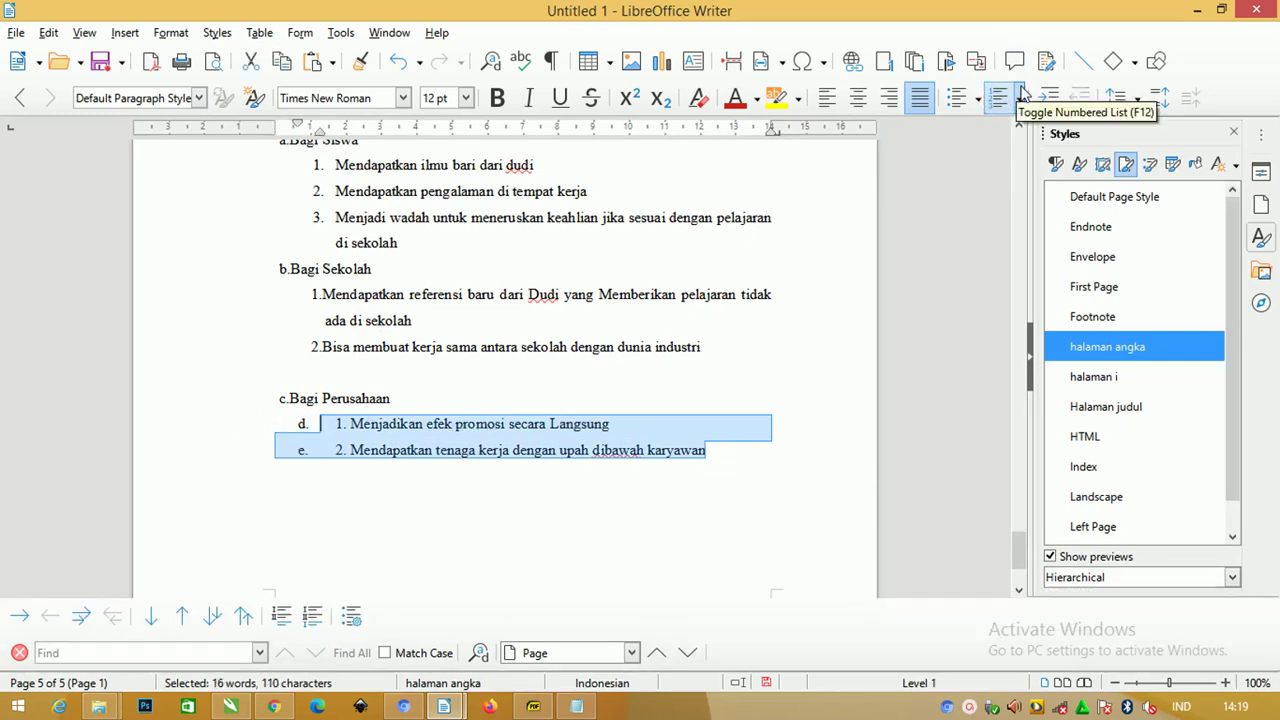
click(998, 97)
click(1019, 97)
click(1060, 150)
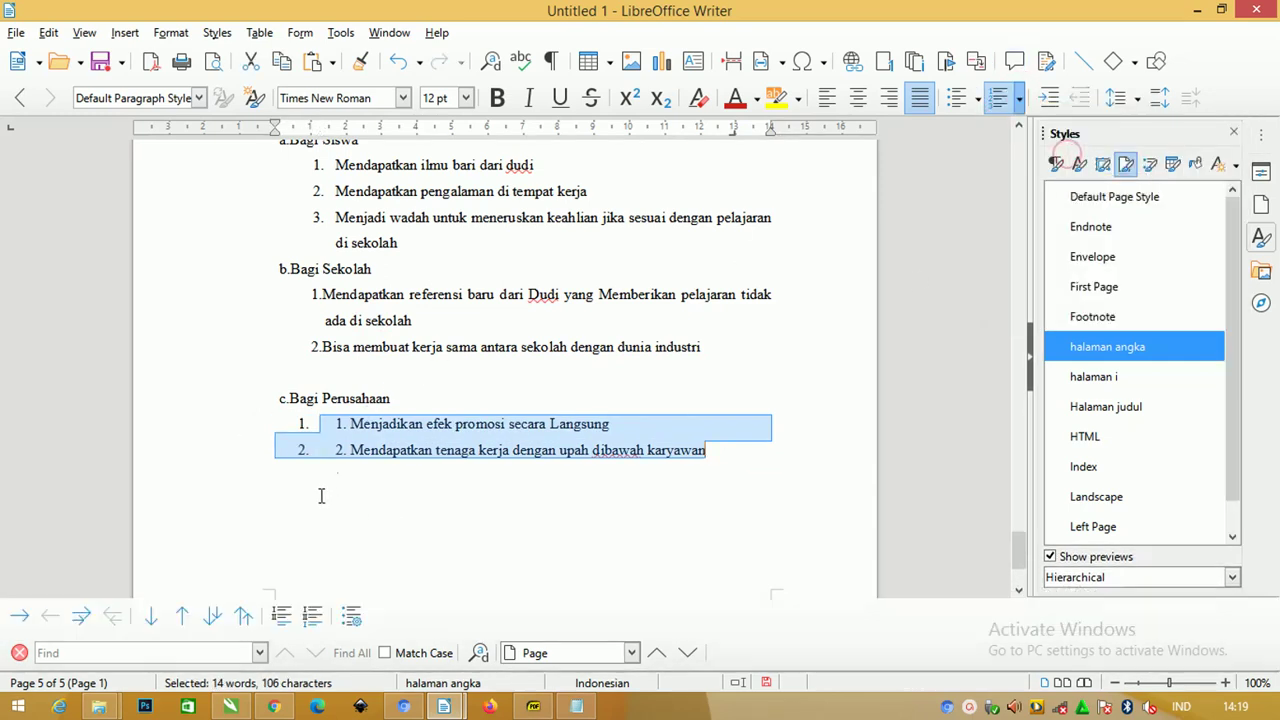
Step: Delete the typed '1.' and '2.' before Menjadikan and Mendapatkan
click(335, 450)
key(Delete)
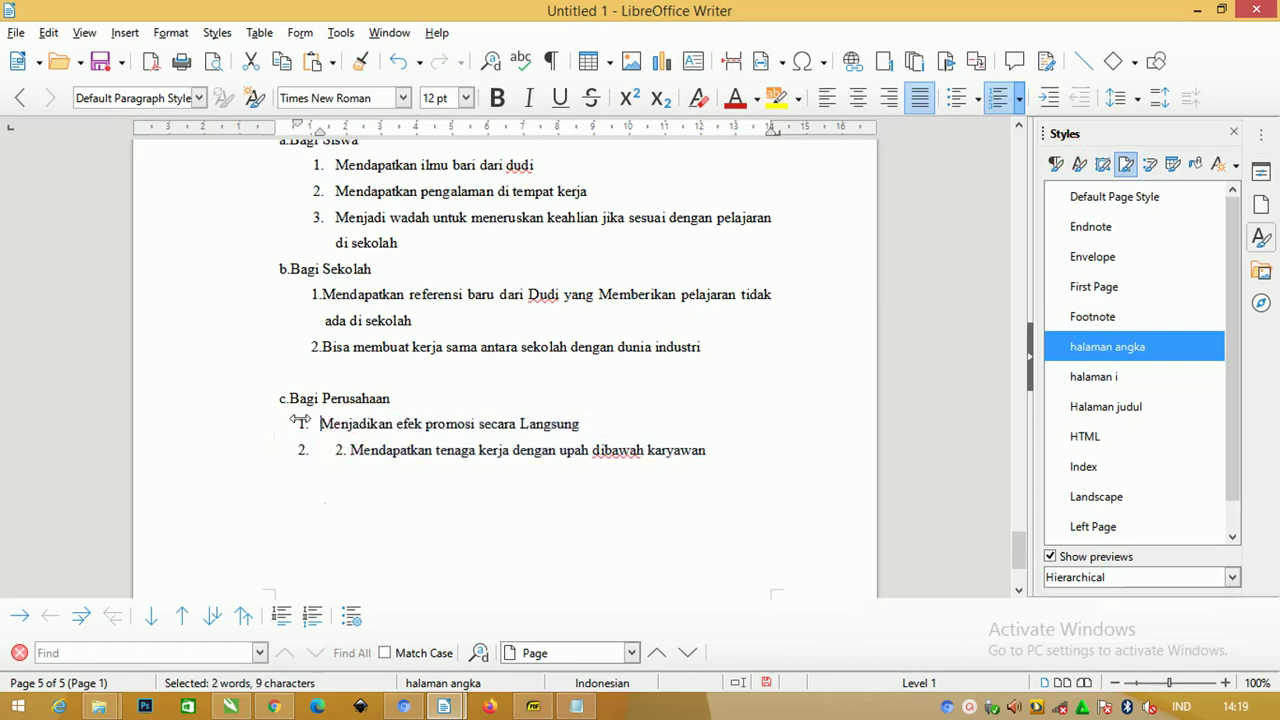
drag(344, 456, 320, 452)
key(Delete)
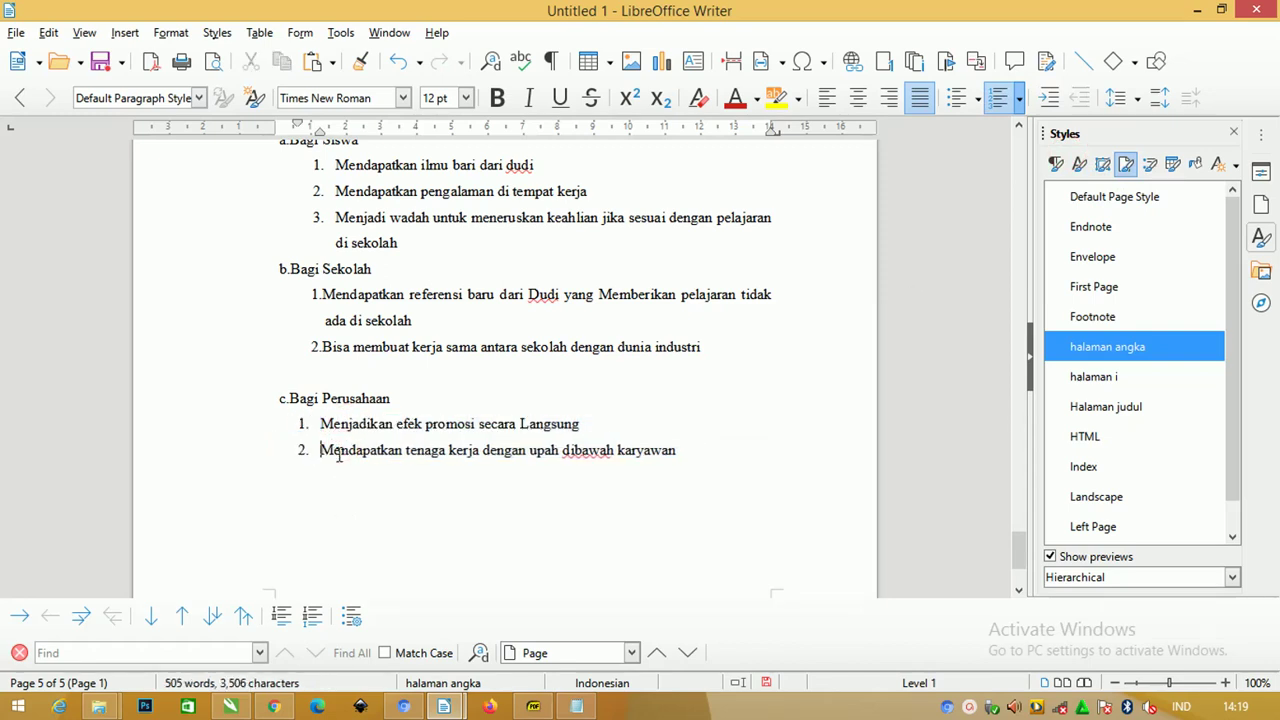